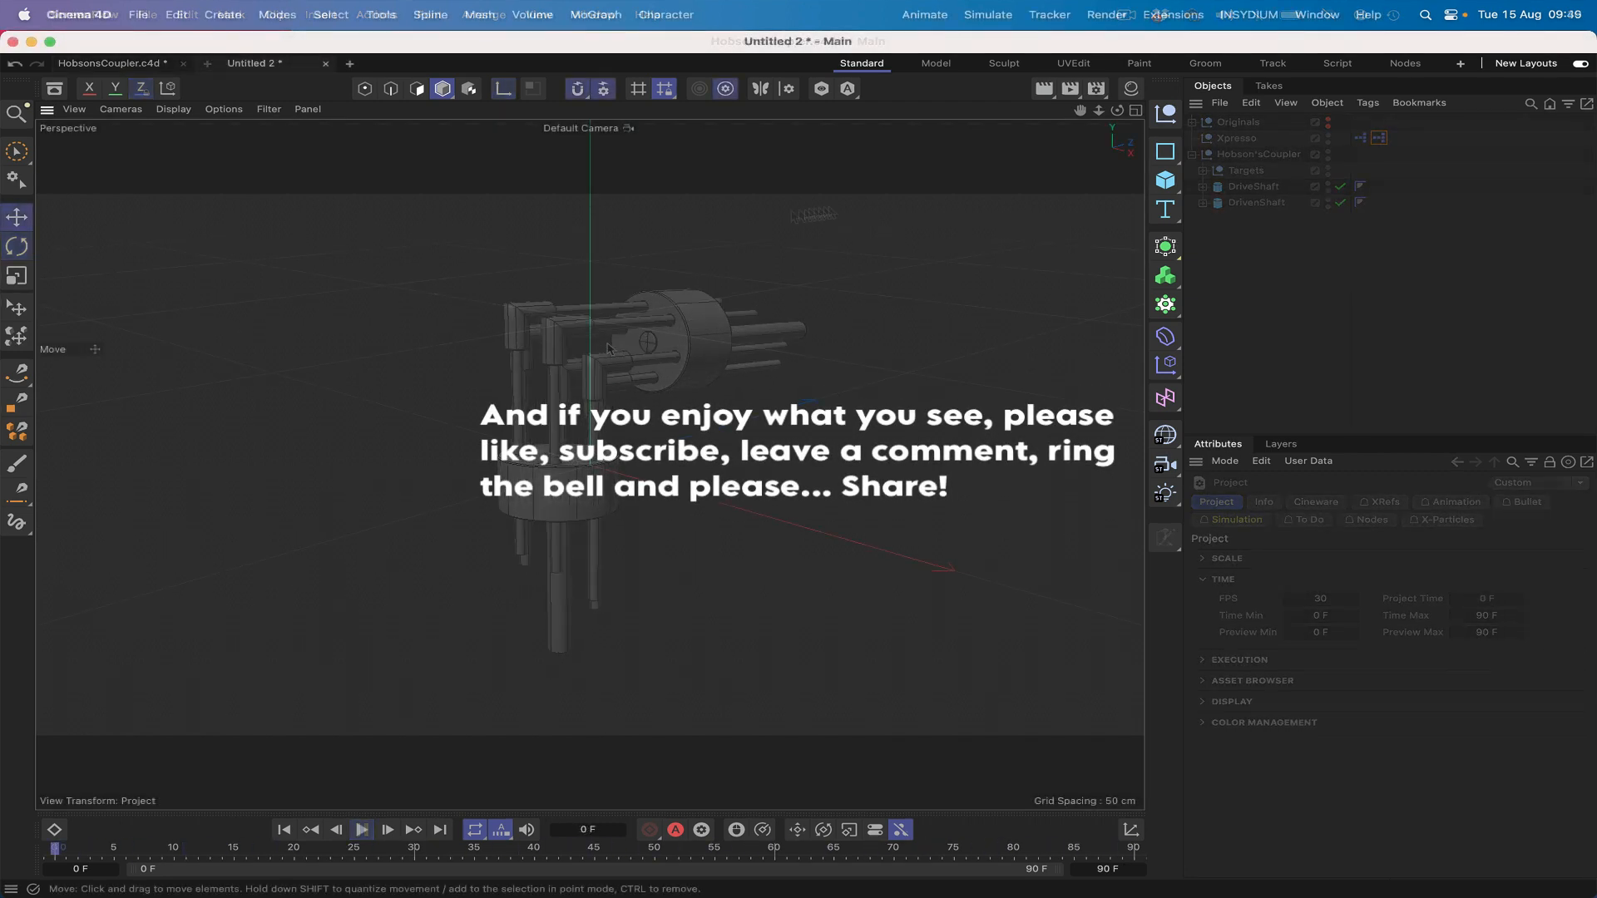
# Create a circle spline with a 5 cm radius at the origin and frame it in the view.
pyautogui.click(1165, 152)
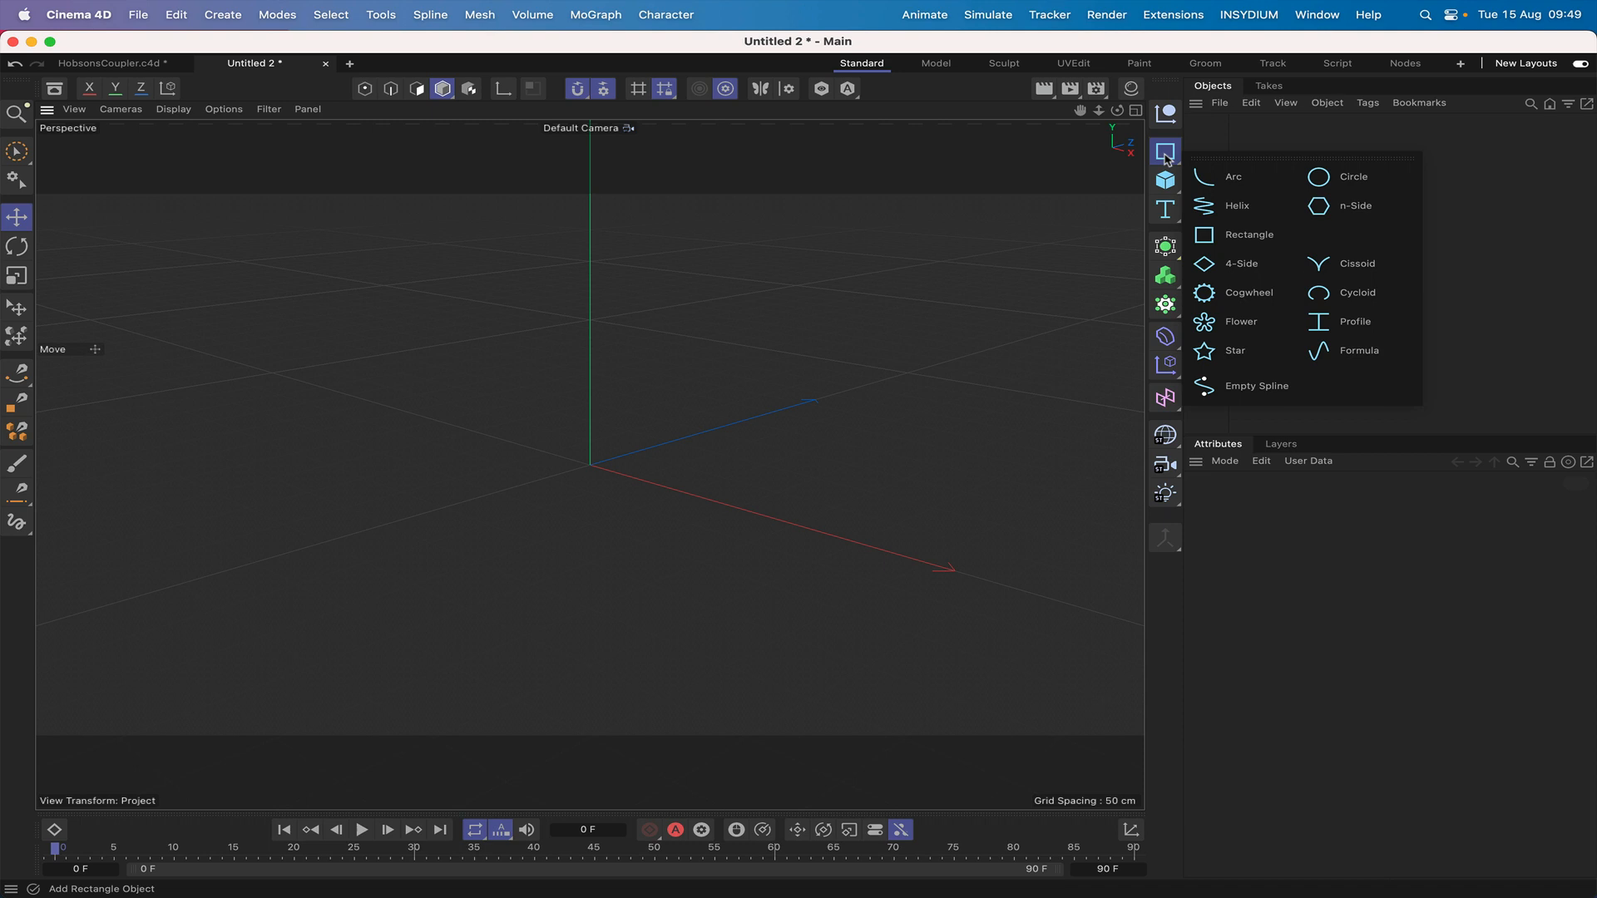
pyautogui.click(1319, 177)
pyautogui.doubleClick(1347, 571)
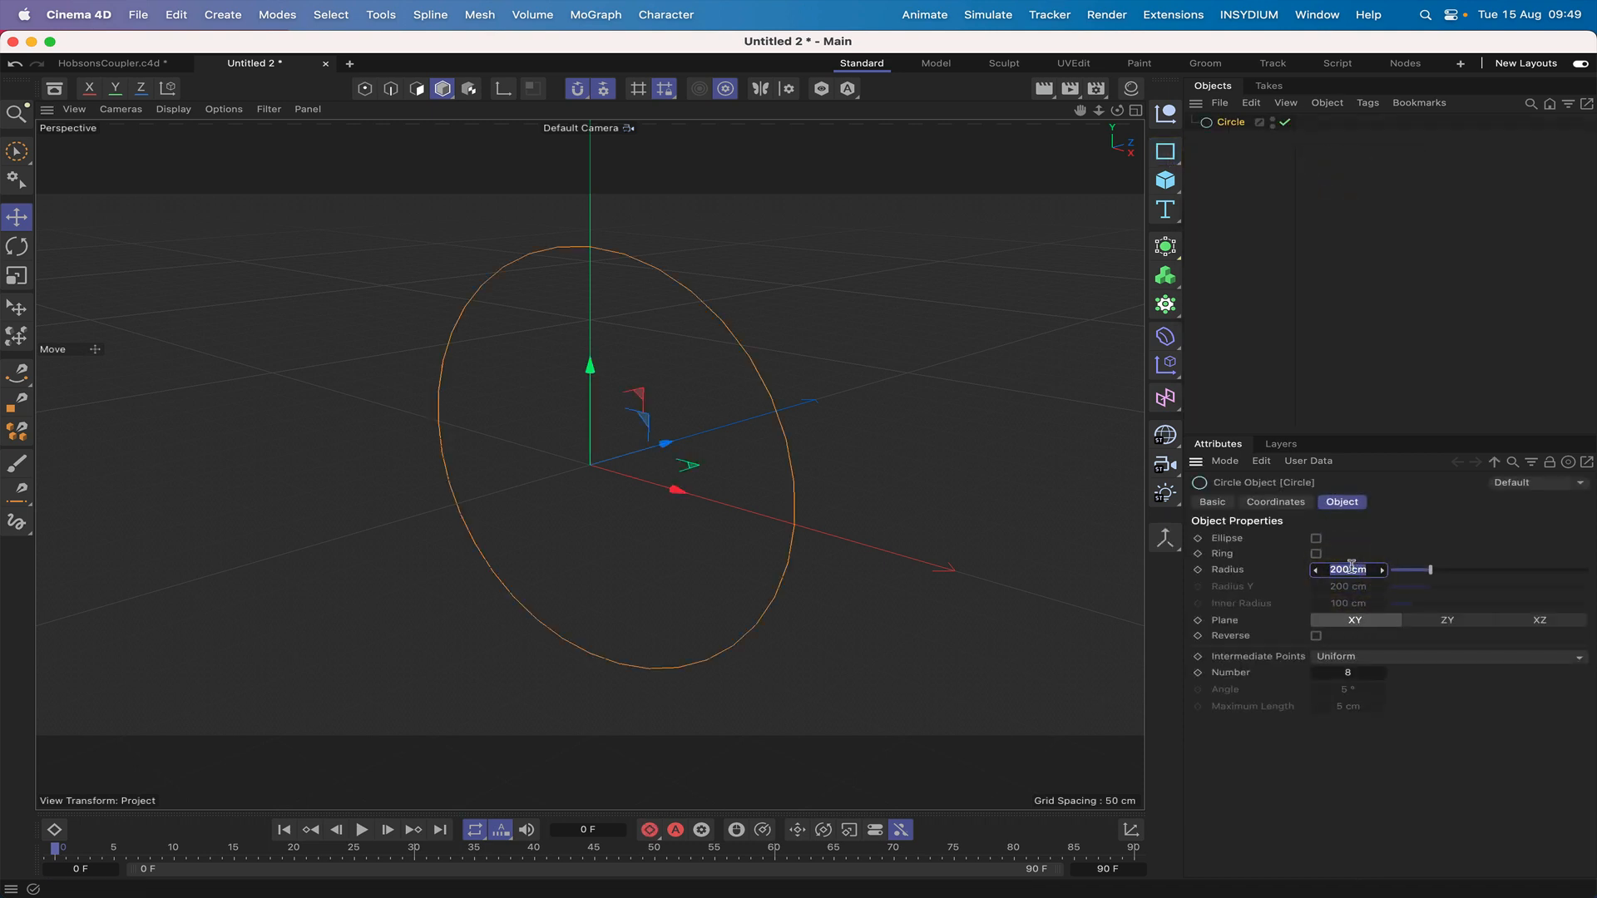
pyautogui.press('BackSpace')
pyautogui.write('5')
pyautogui.press('Return')
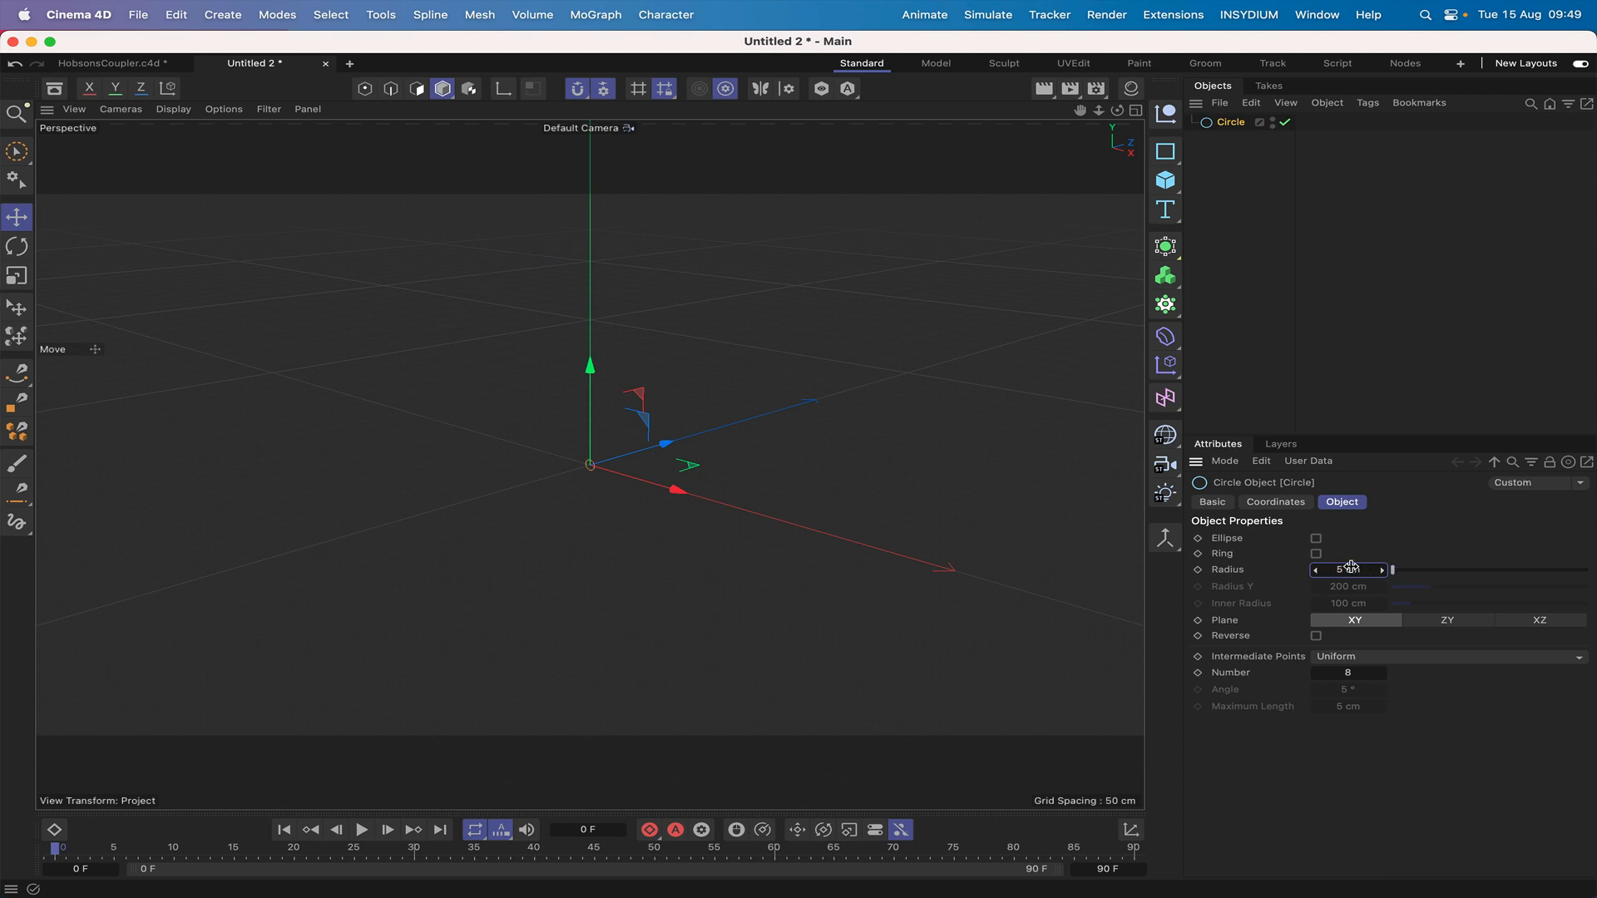
pyautogui.press('o')
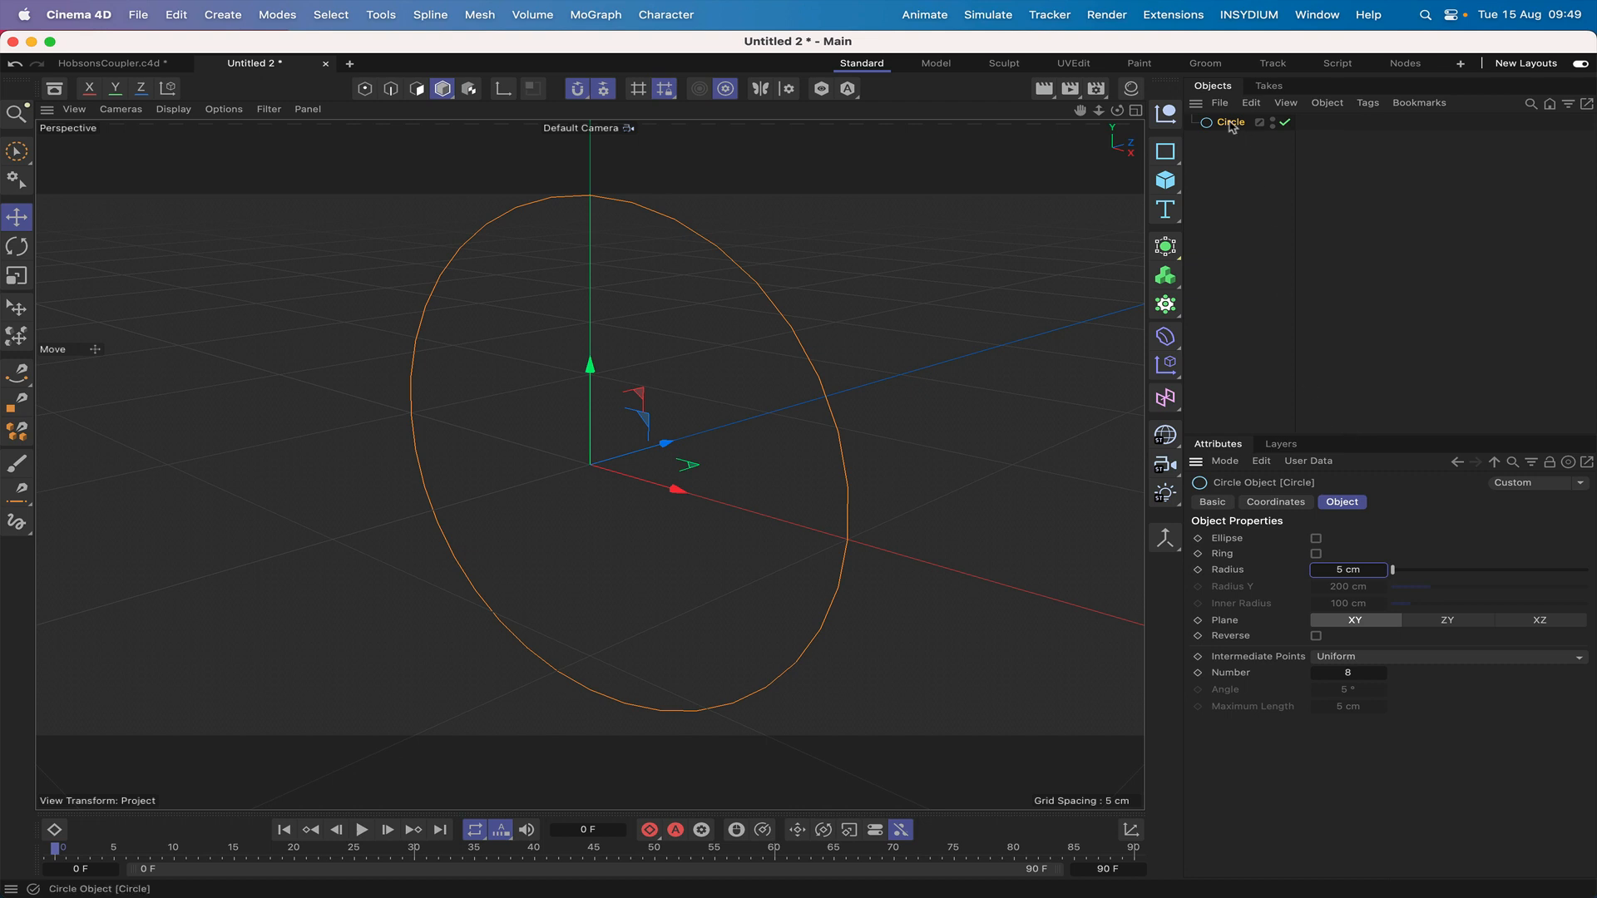
# Duplicate the 5 cm circle and set the copy's radius to 1 cm for the central circle.
pyautogui.keyDown('ctrl'); pyautogui.moveTo(1229, 123); pyautogui.dragTo(1232, 133); pyautogui.keyUp('ctrl')
pyautogui.click(1342, 569)
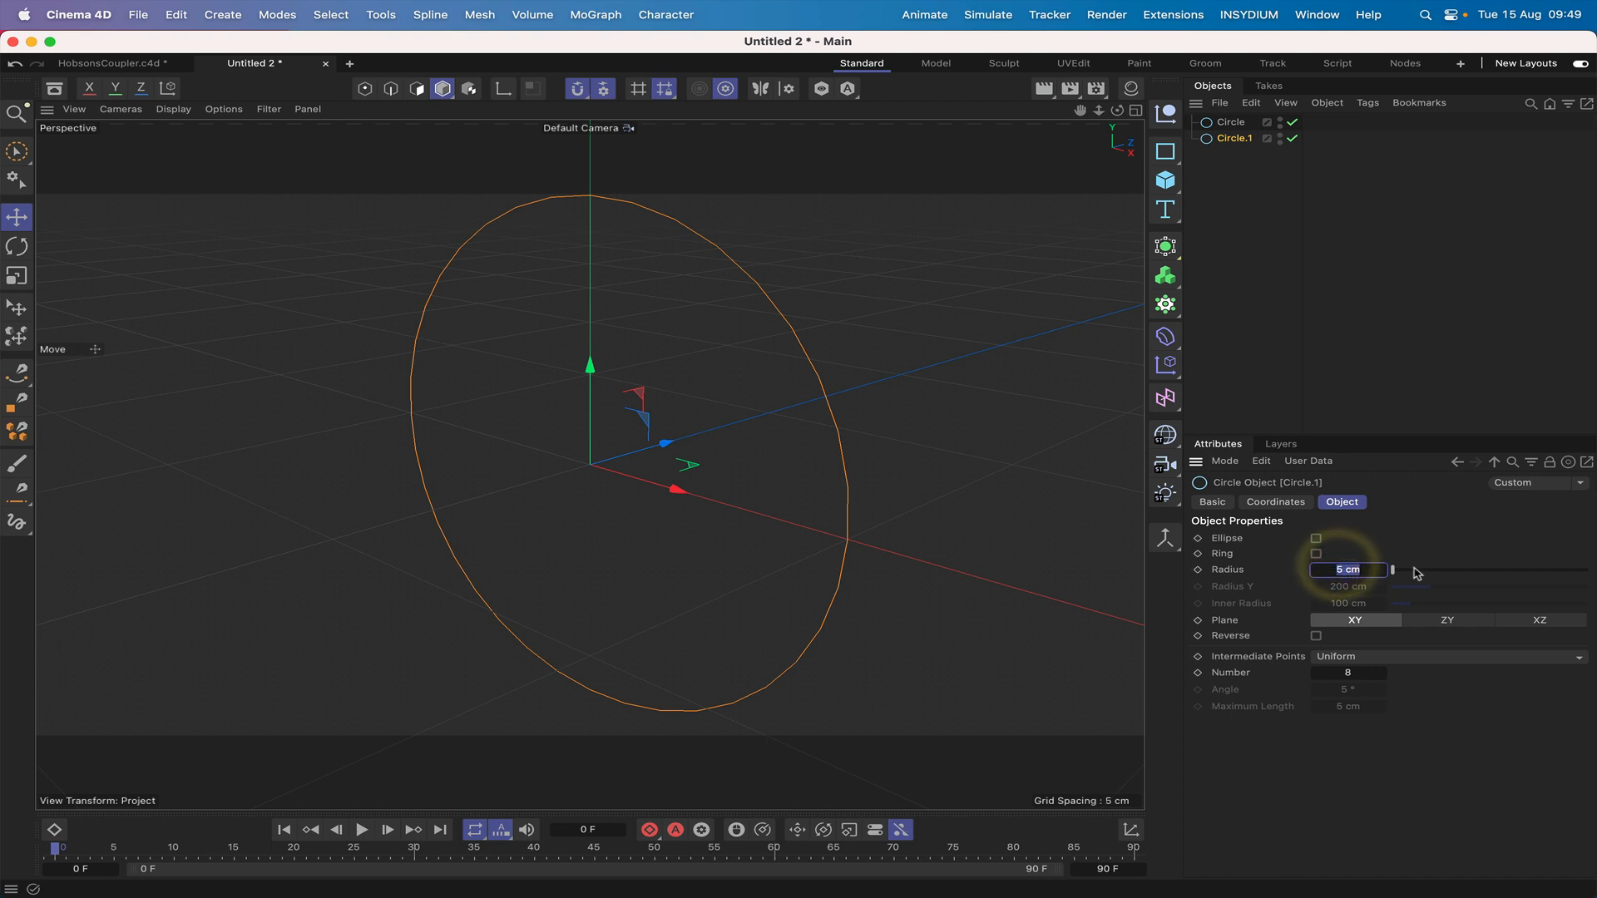
pyautogui.write('1')
pyautogui.press('Return')
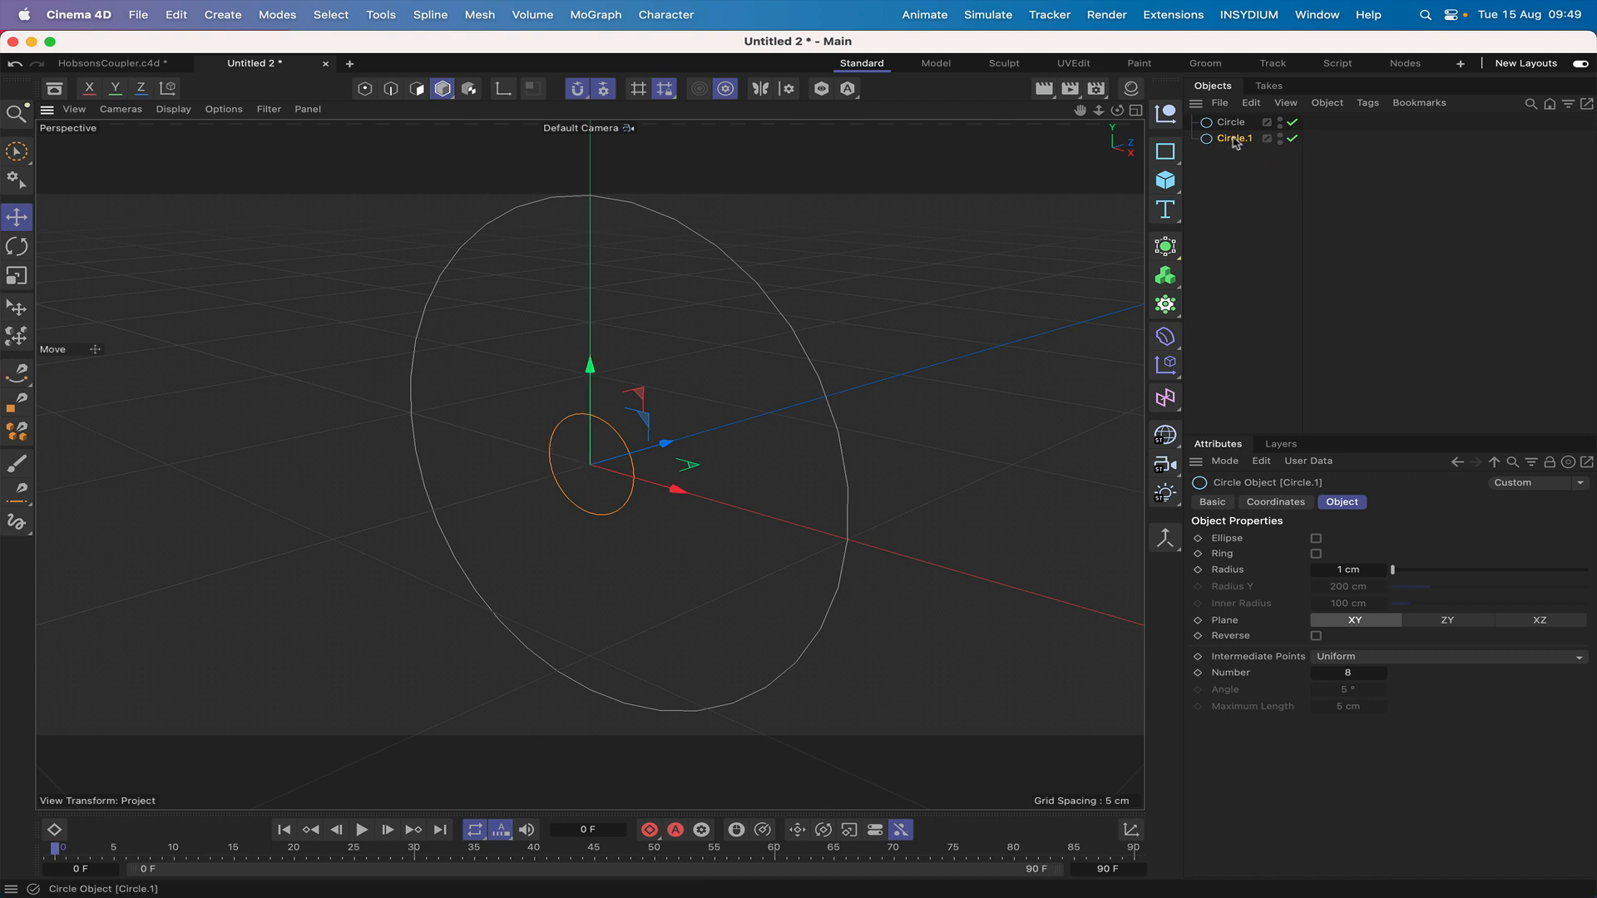
# Duplicate Circle.1 and set the copy's radius to 0.5 cm.
pyautogui.keyDown('ctrl'); pyautogui.moveTo(1234, 139); pyautogui.dragTo(1234, 148); pyautogui.keyUp('ctrl')
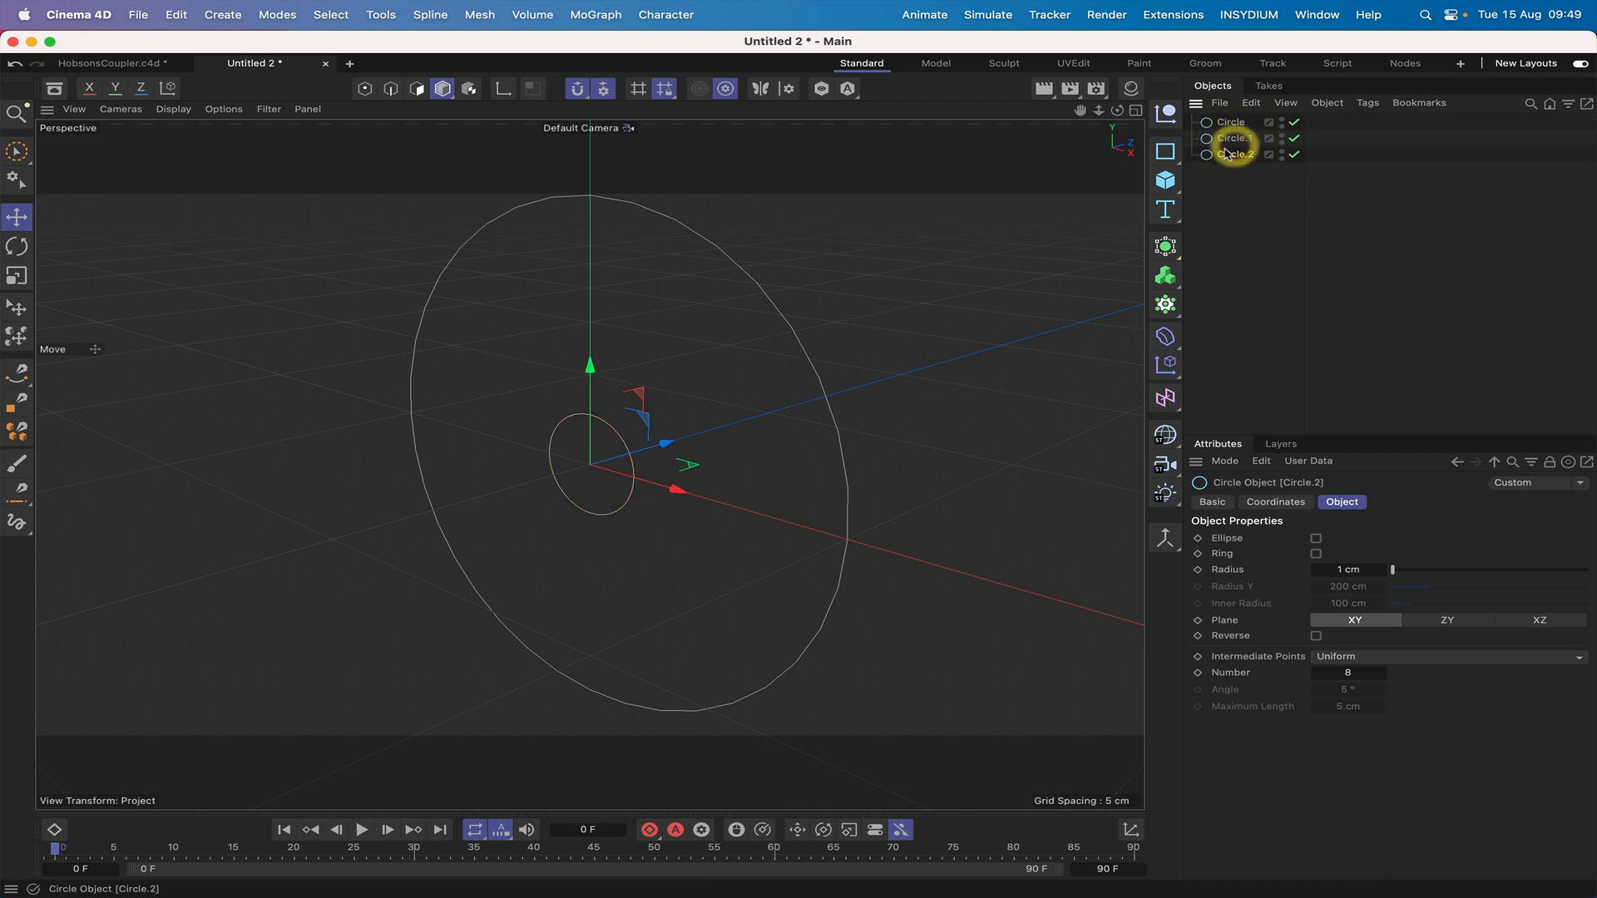
pyautogui.doubleClick(1339, 570)
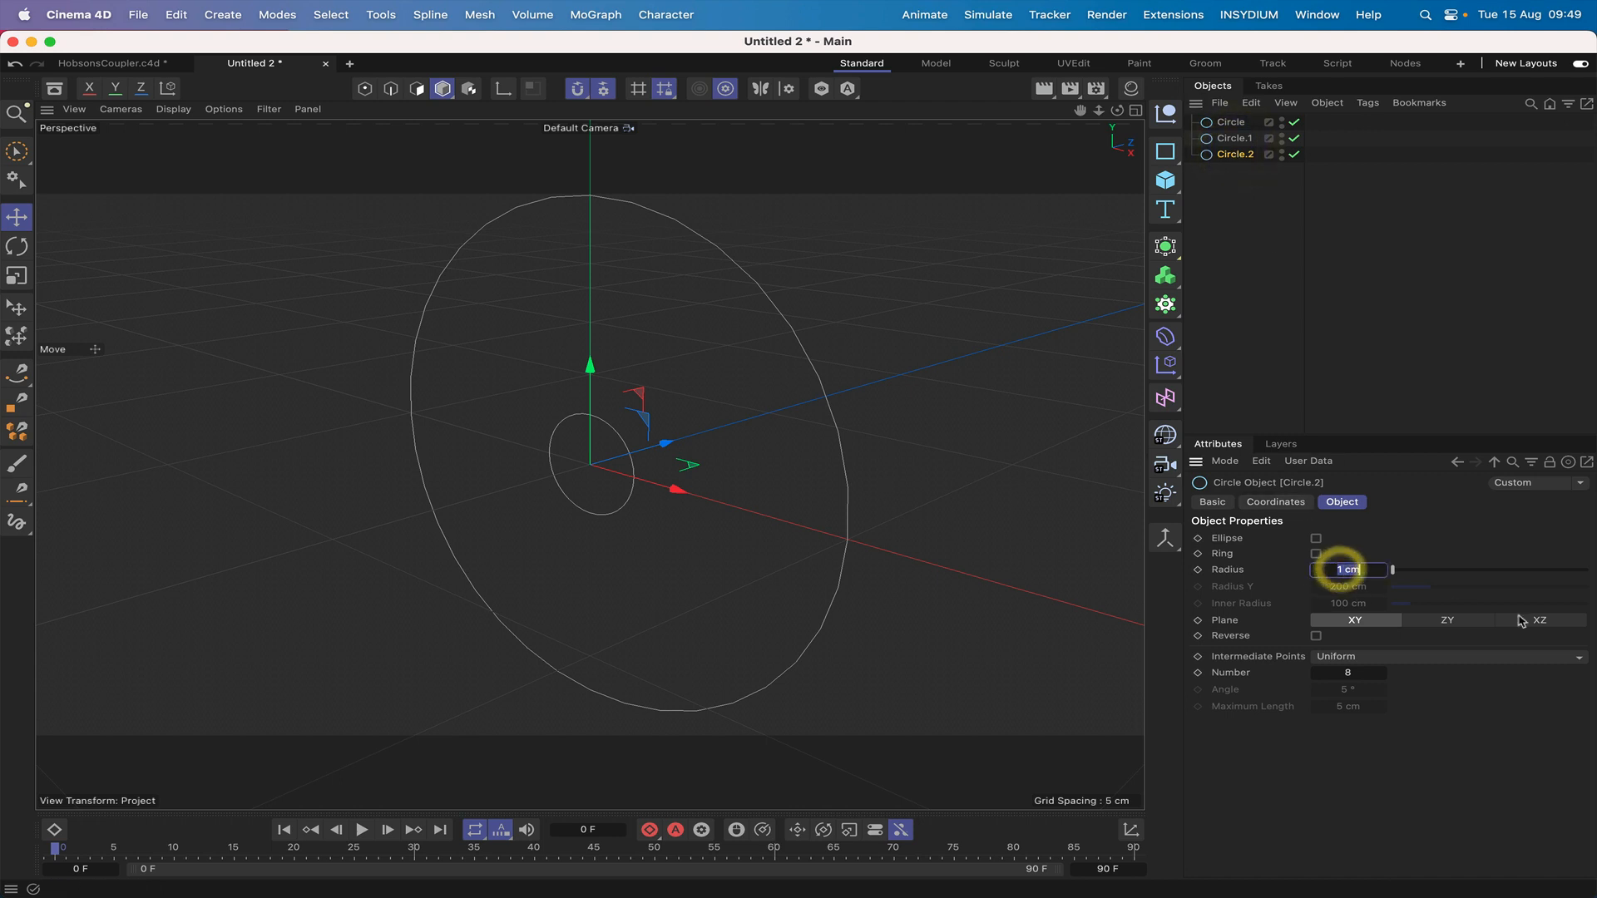
pyautogui.write('.5')
pyautogui.press('Return')
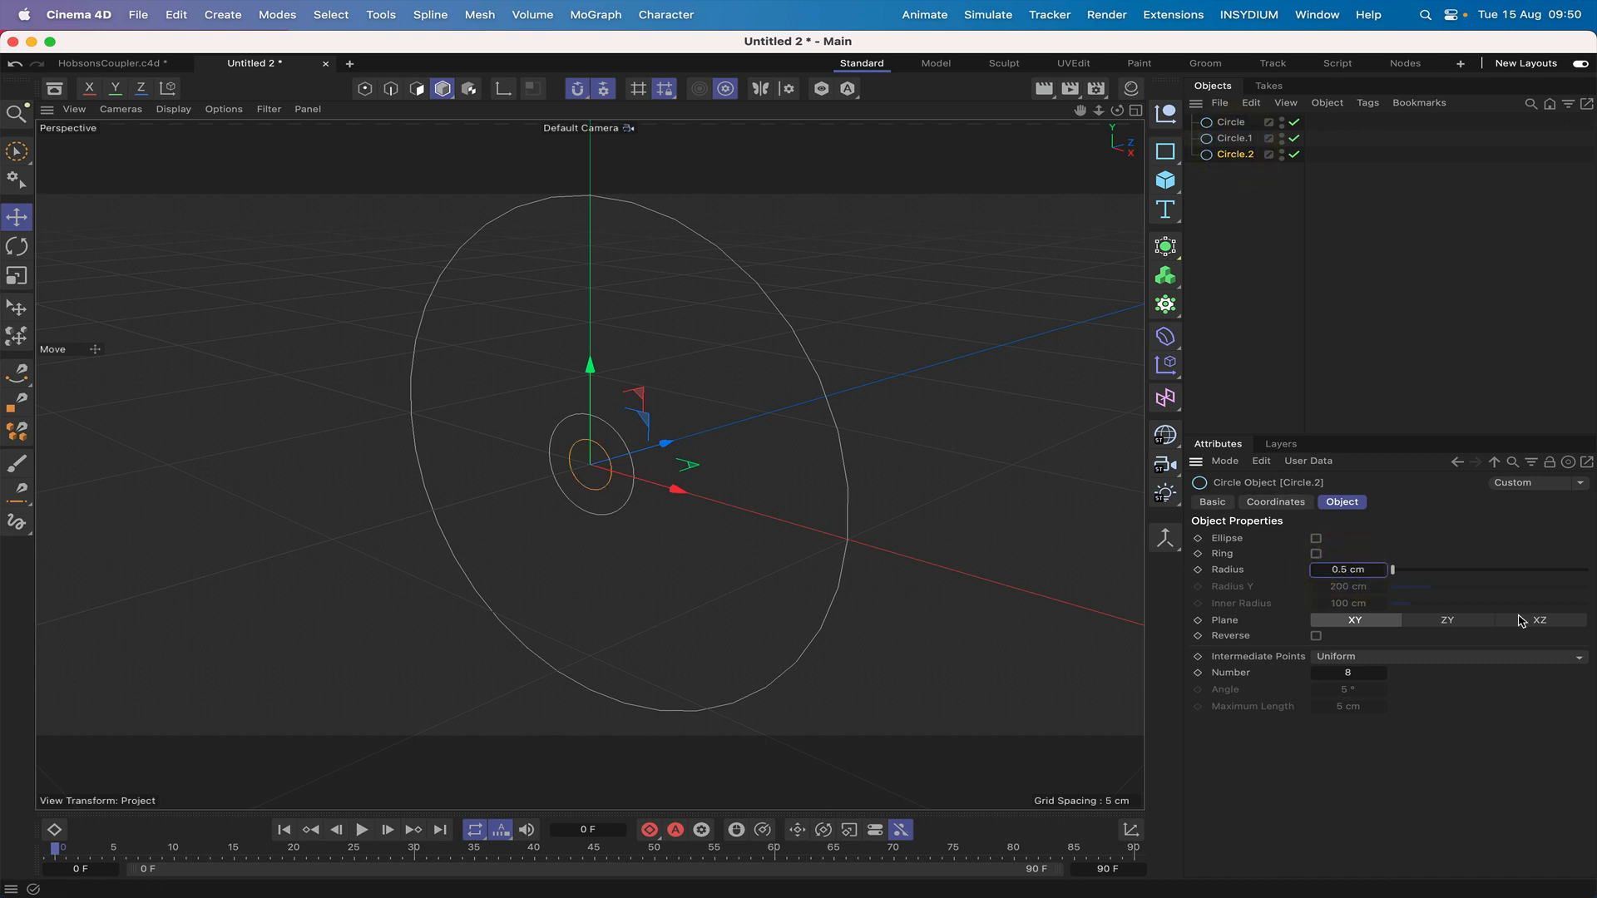
# Duplicate Circle.2 and set the copy's radius to 3.5 cm.
pyautogui.keyDown('ctrl'); pyautogui.moveTo(1236, 156); pyautogui.dragTo(1241, 171); pyautogui.keyUp('ctrl')
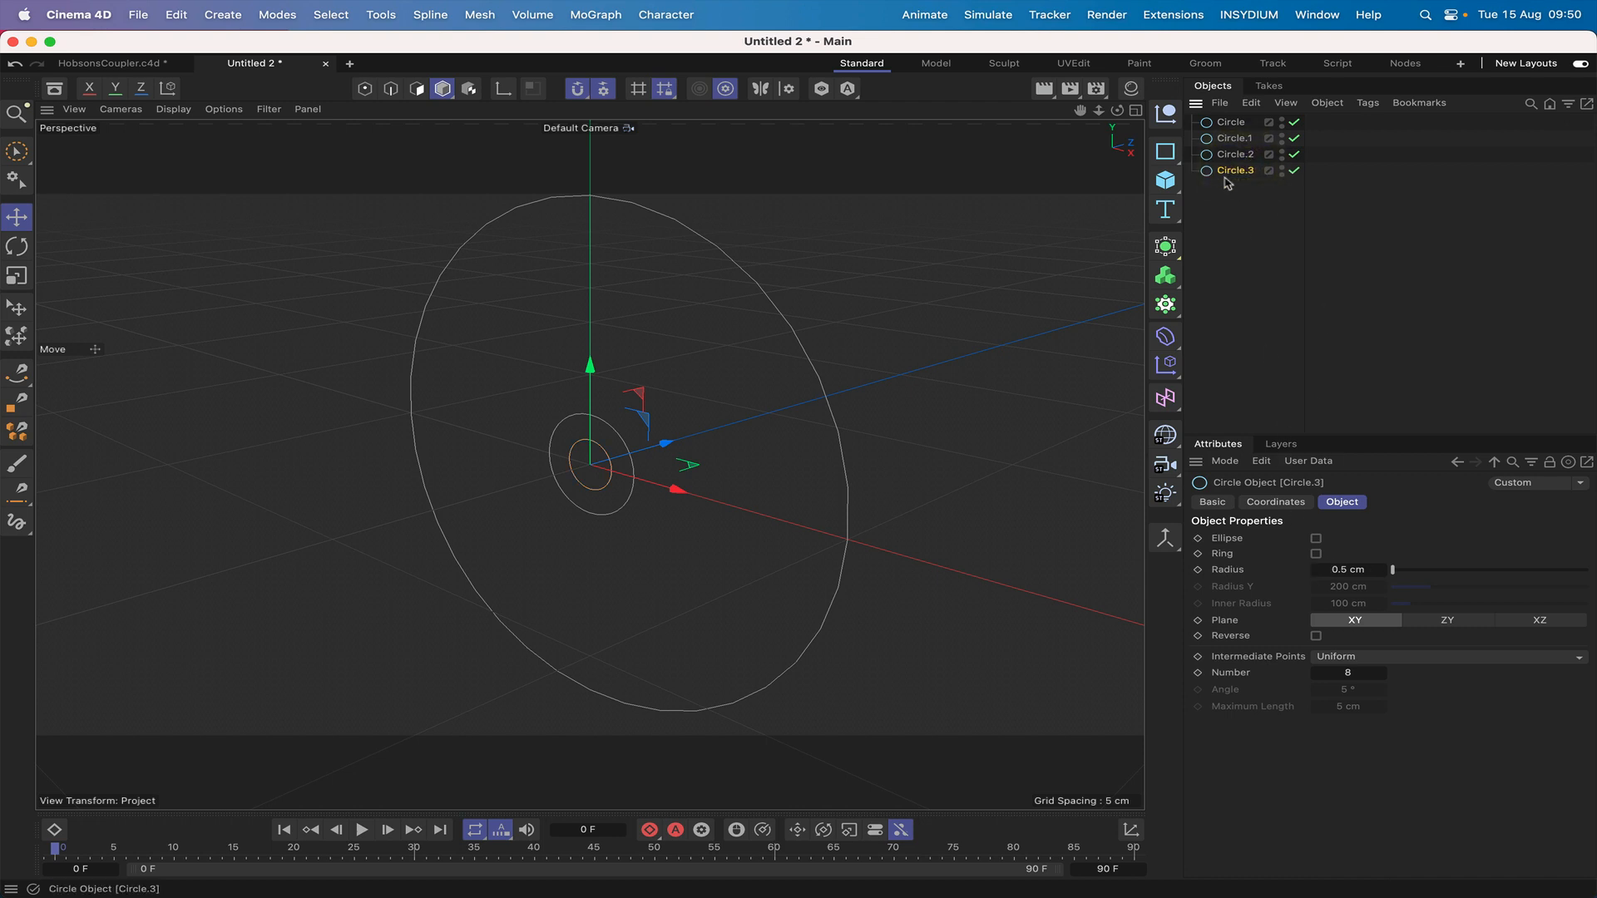
pyautogui.click(1345, 568)
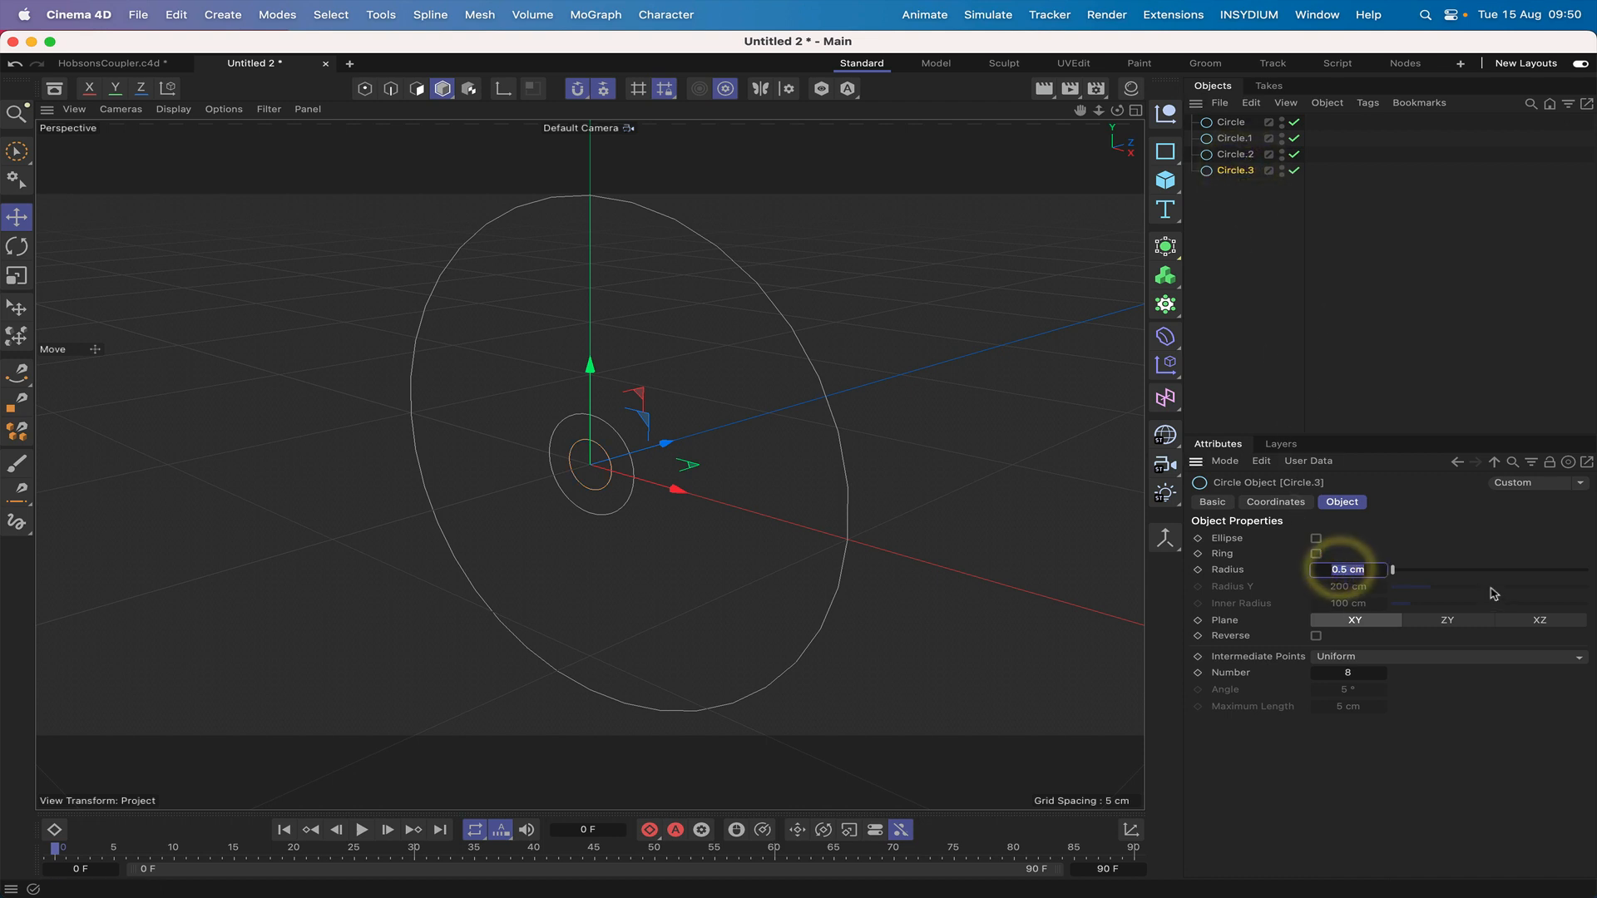
pyautogui.write('3.5')
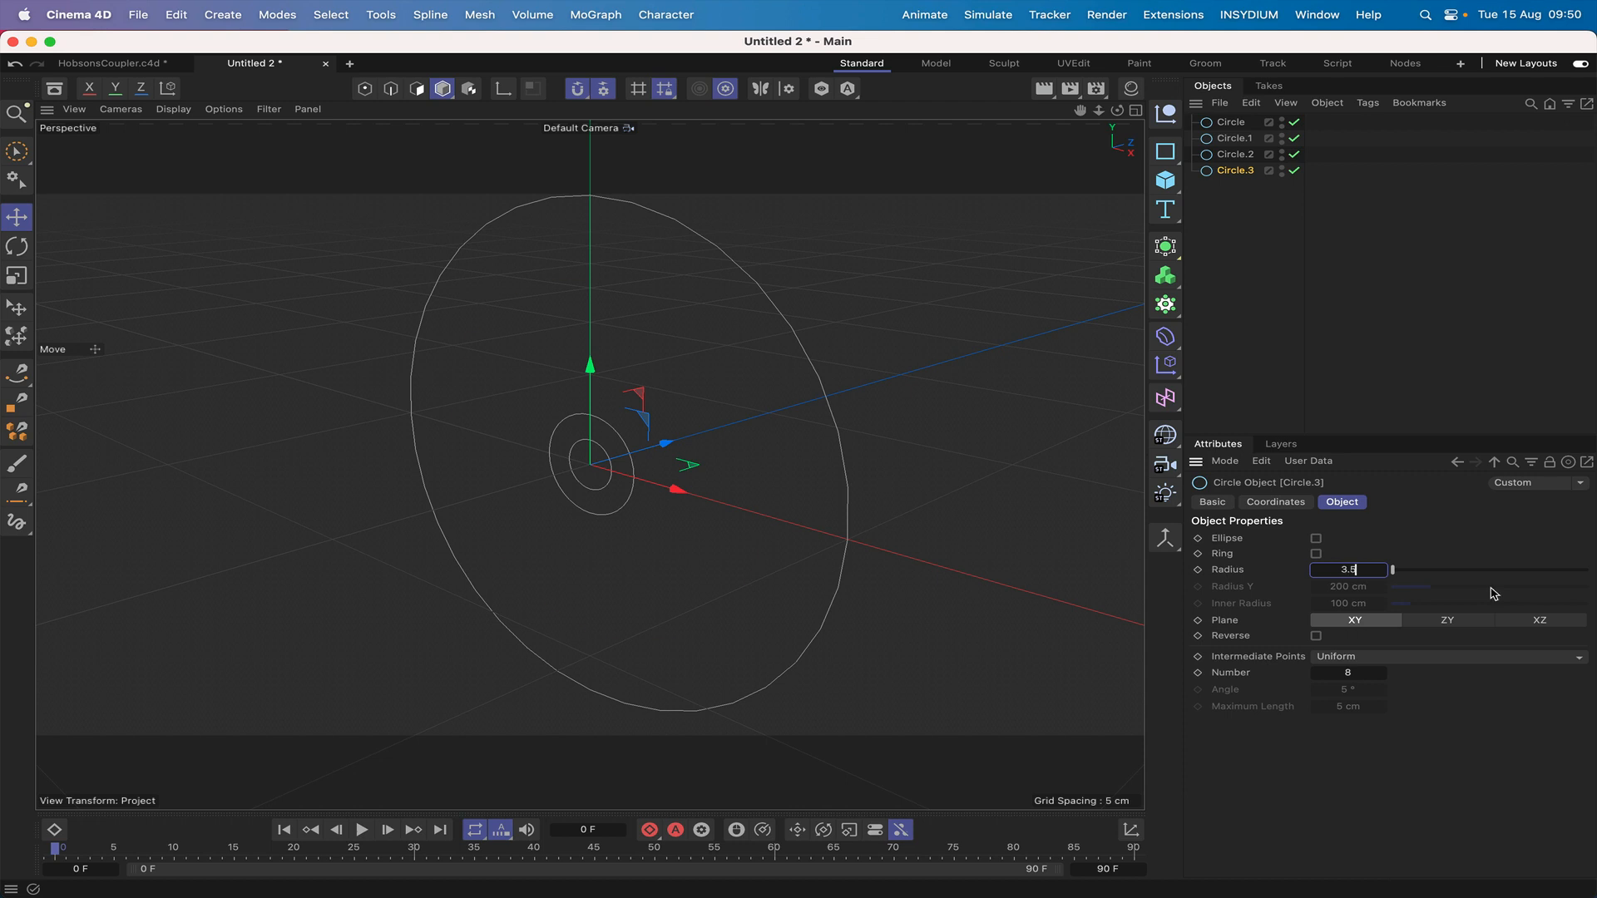
pyautogui.press('Return')
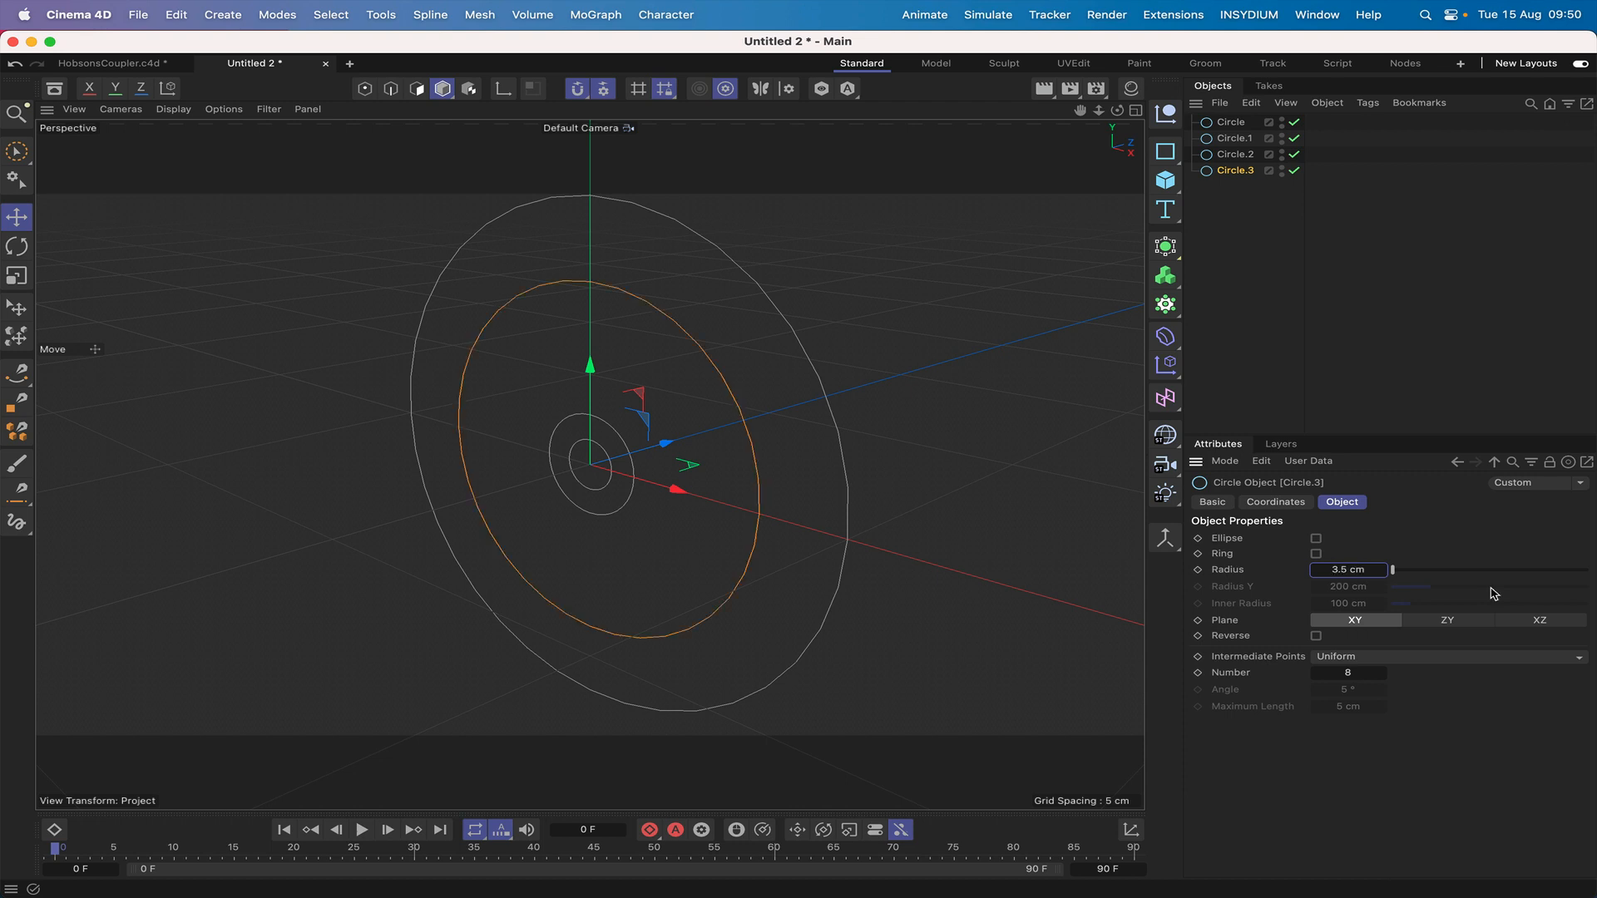
# Duplicate Circle.2 with 5 copies in Along Spline mode, using Circle.3 as the spline.
pyautogui.click(1235, 154)
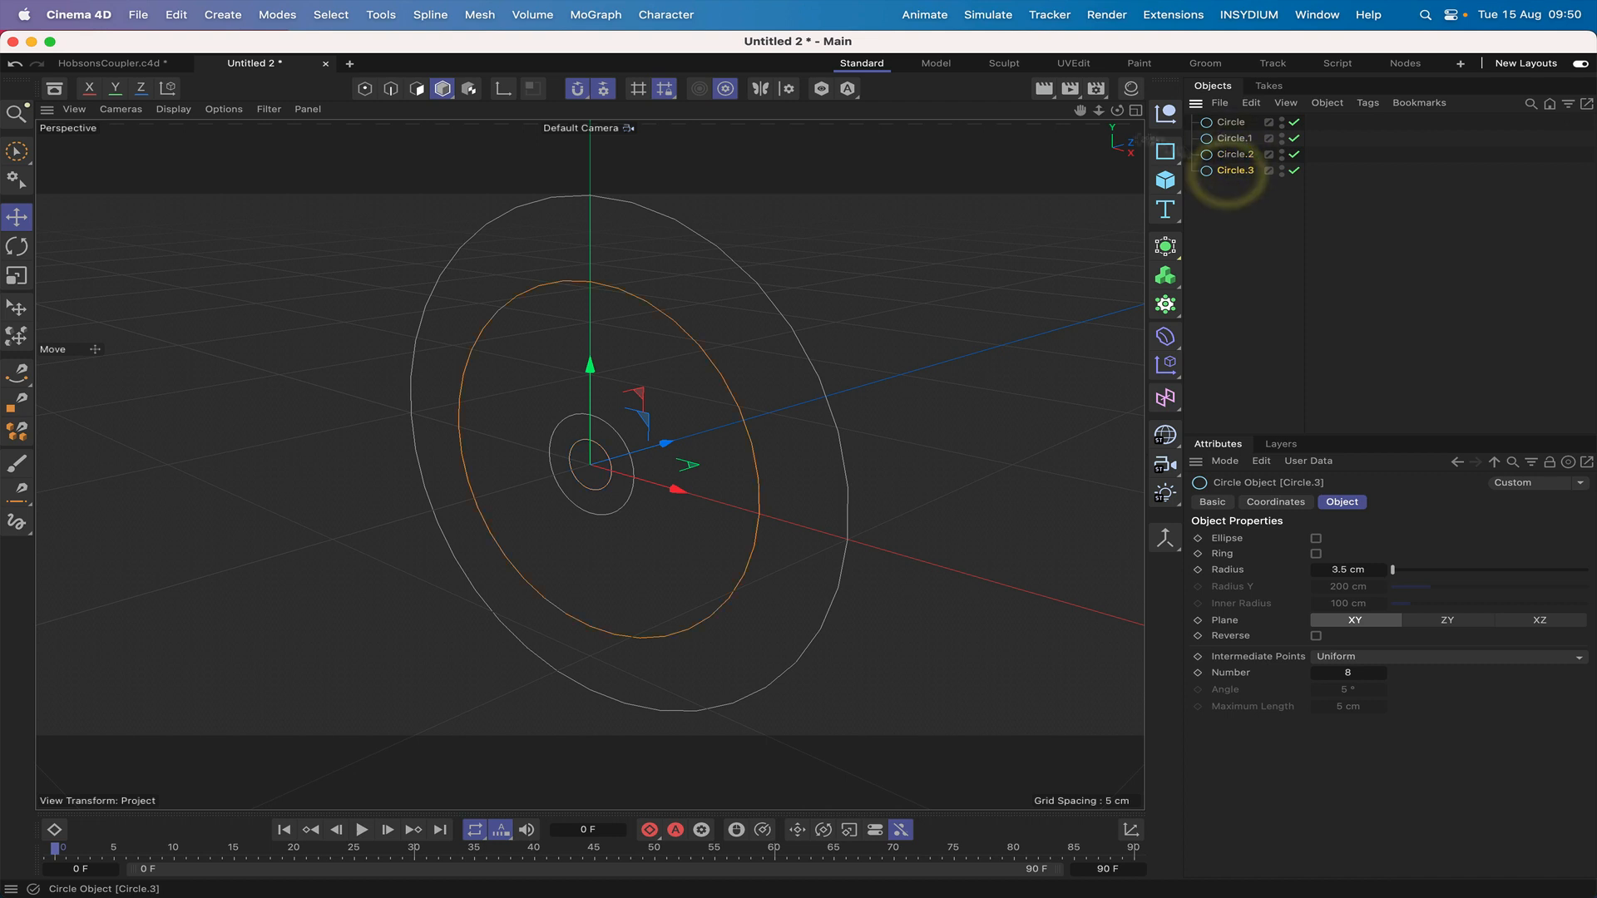
pyautogui.click(1237, 155)
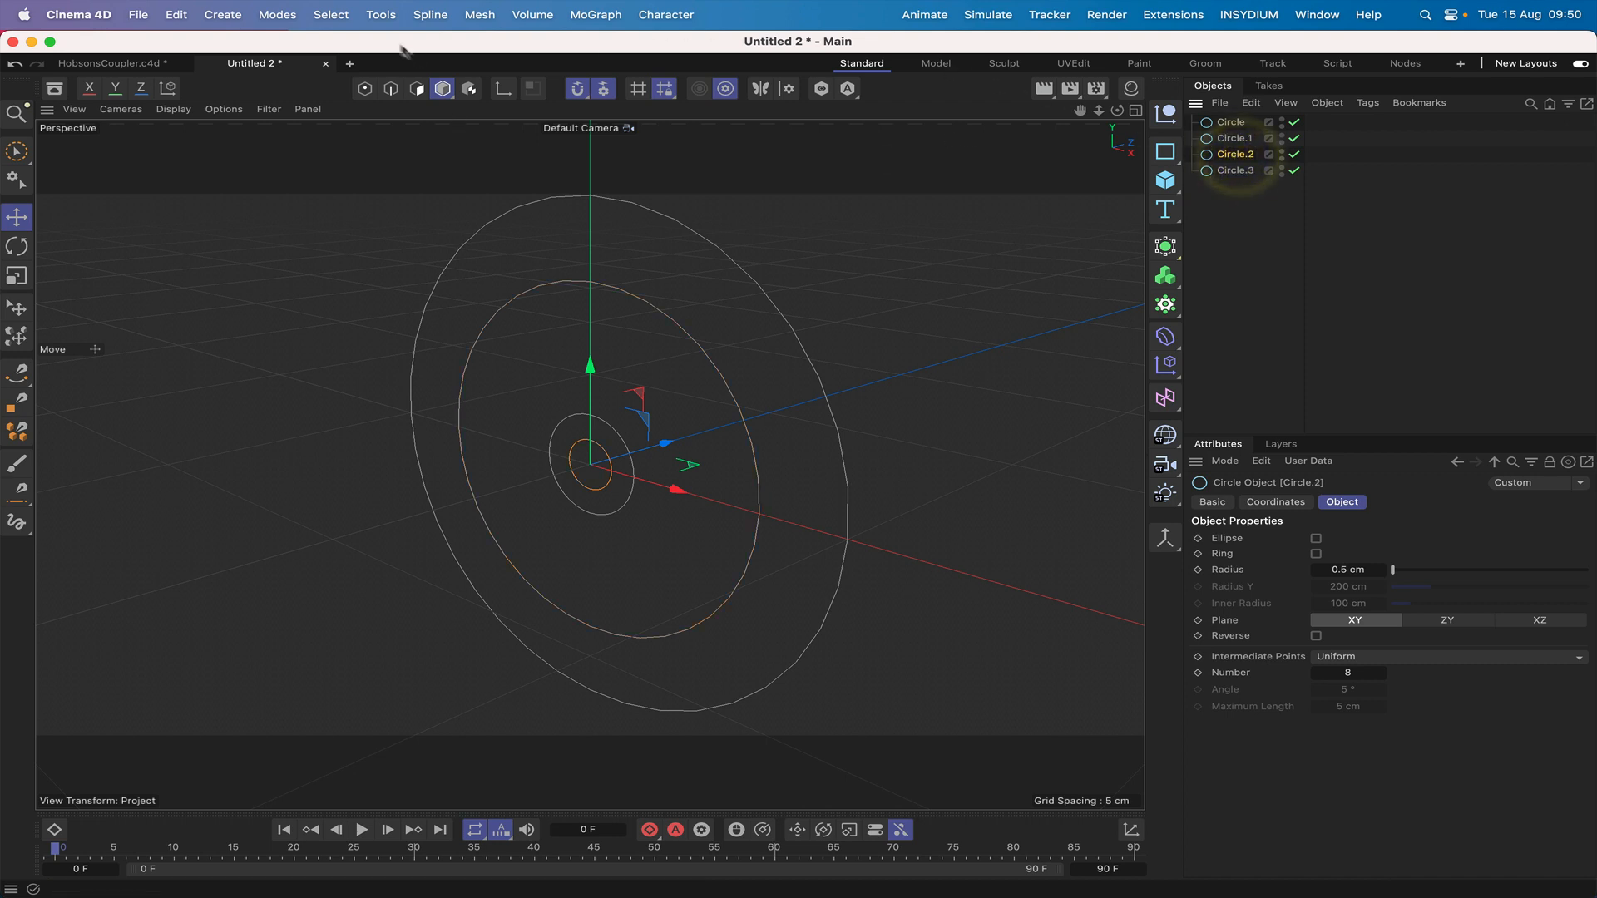
pyautogui.click(381, 15)
pyautogui.click(408, 397)
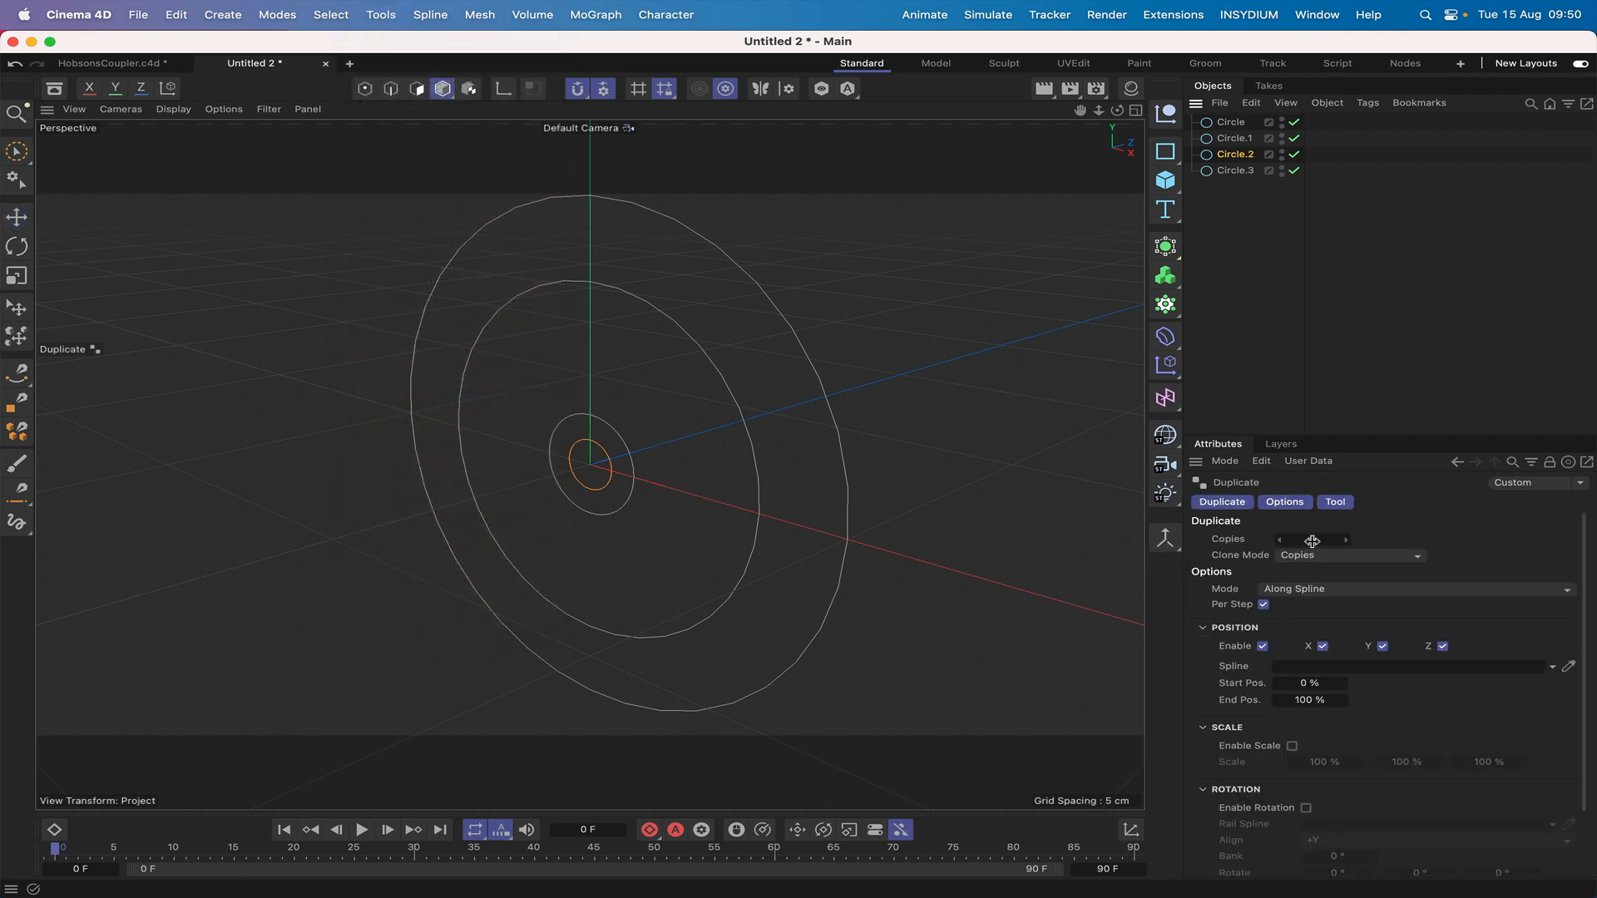
pyautogui.click(1297, 592)
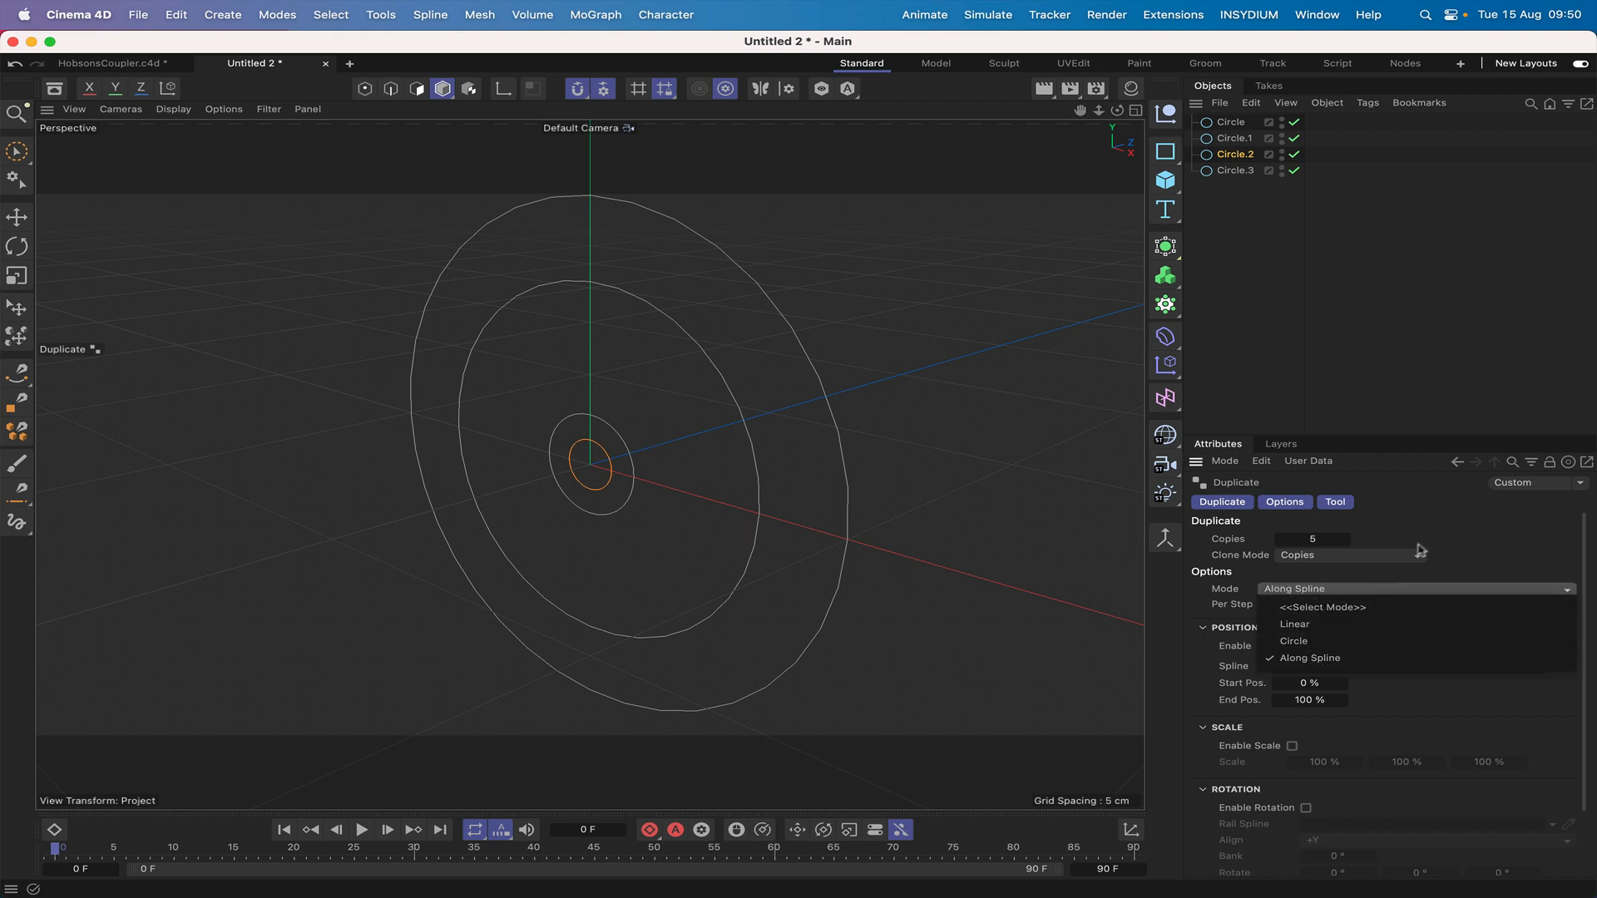
pyautogui.click(1457, 522)
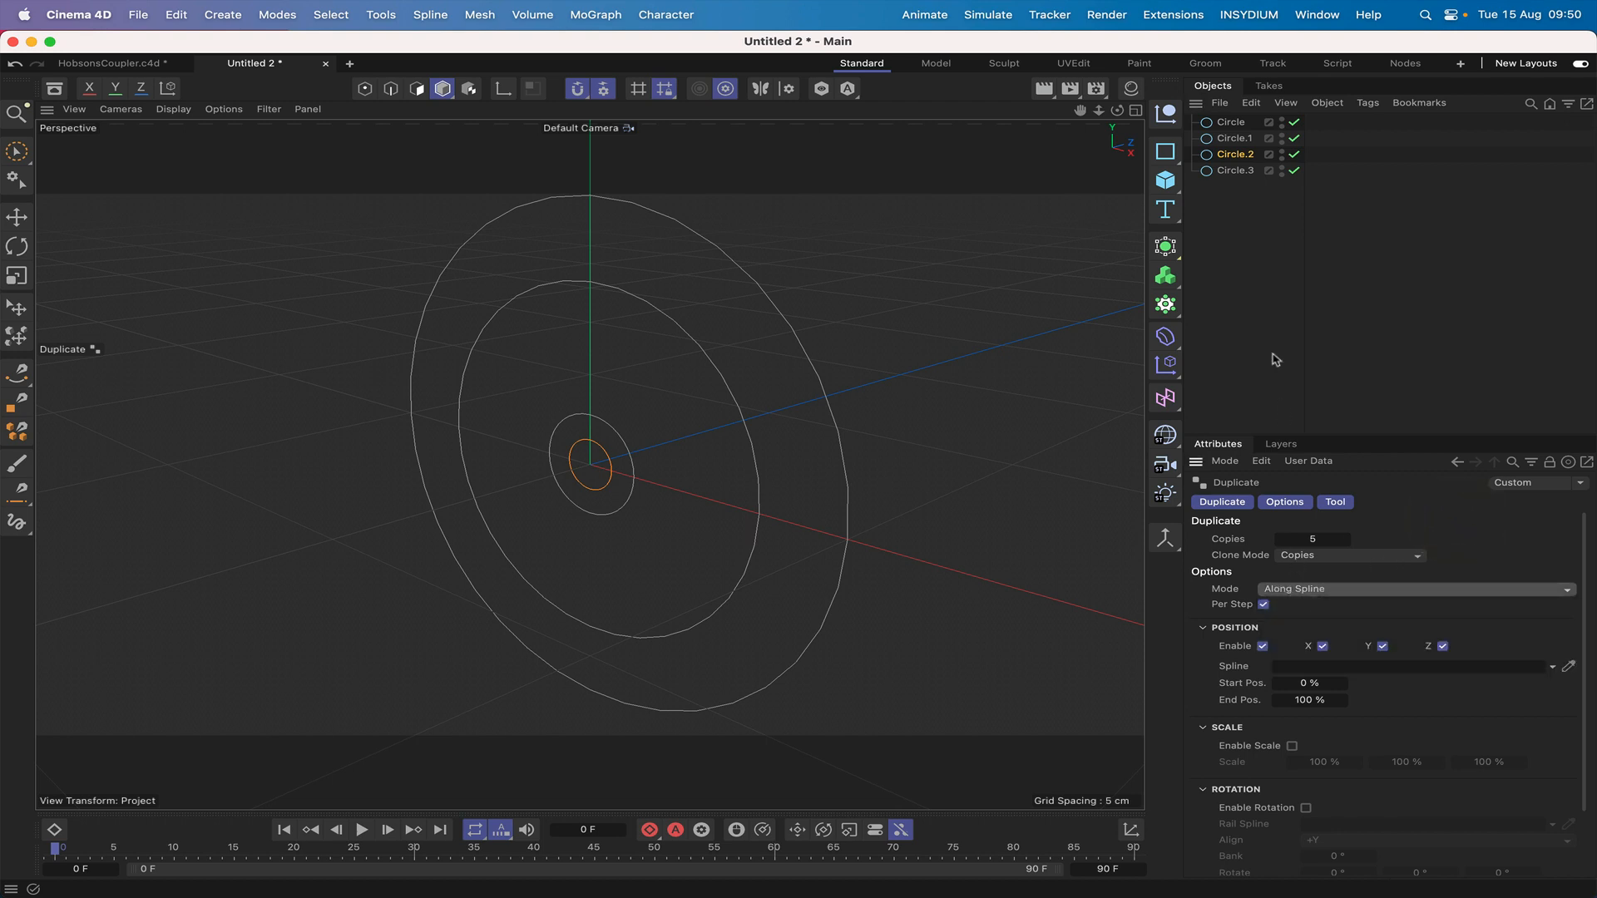
pyautogui.moveTo(1234, 172); pyautogui.dragTo(1291, 671)
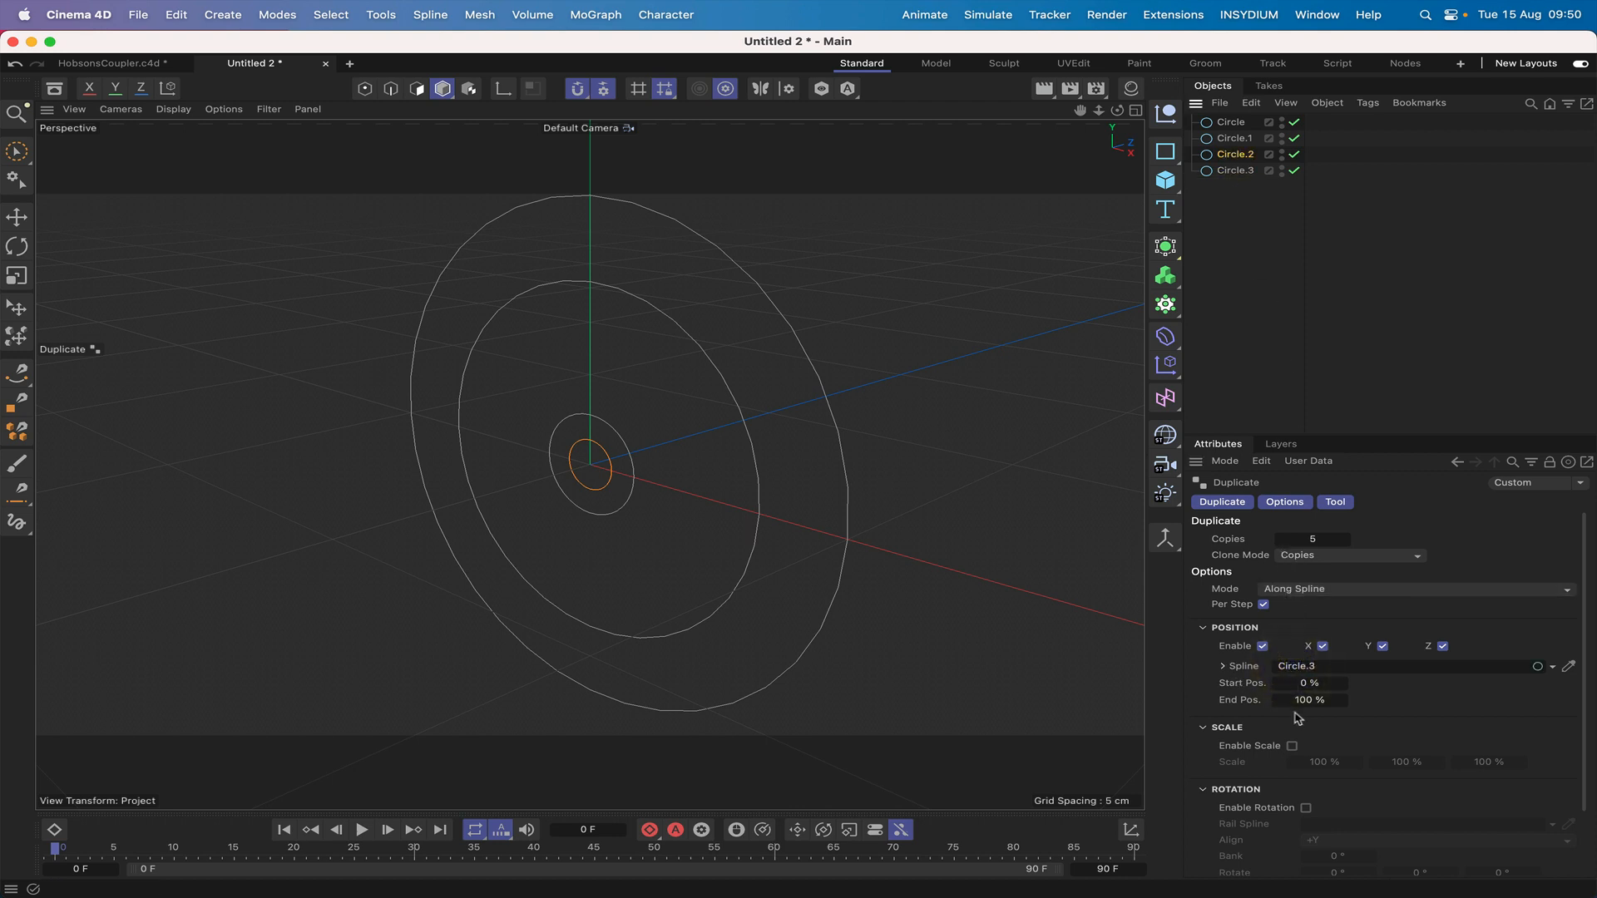
pyautogui.scroll(-2, 1297, 719)
pyautogui.scroll(-1, 1297, 719)
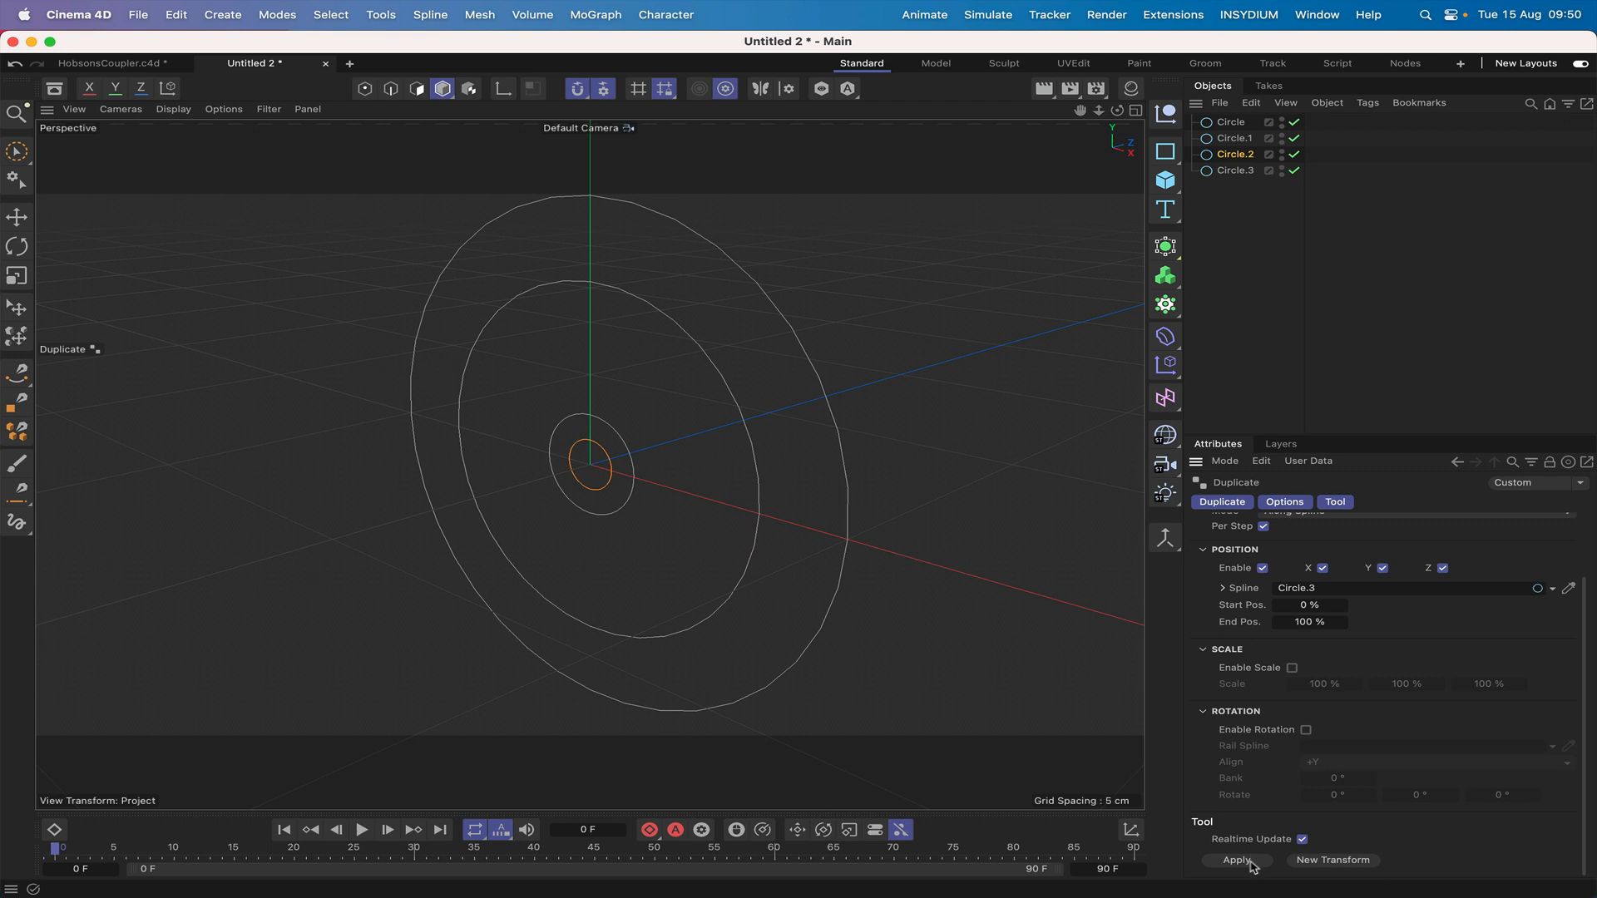
pyautogui.click(1236, 860)
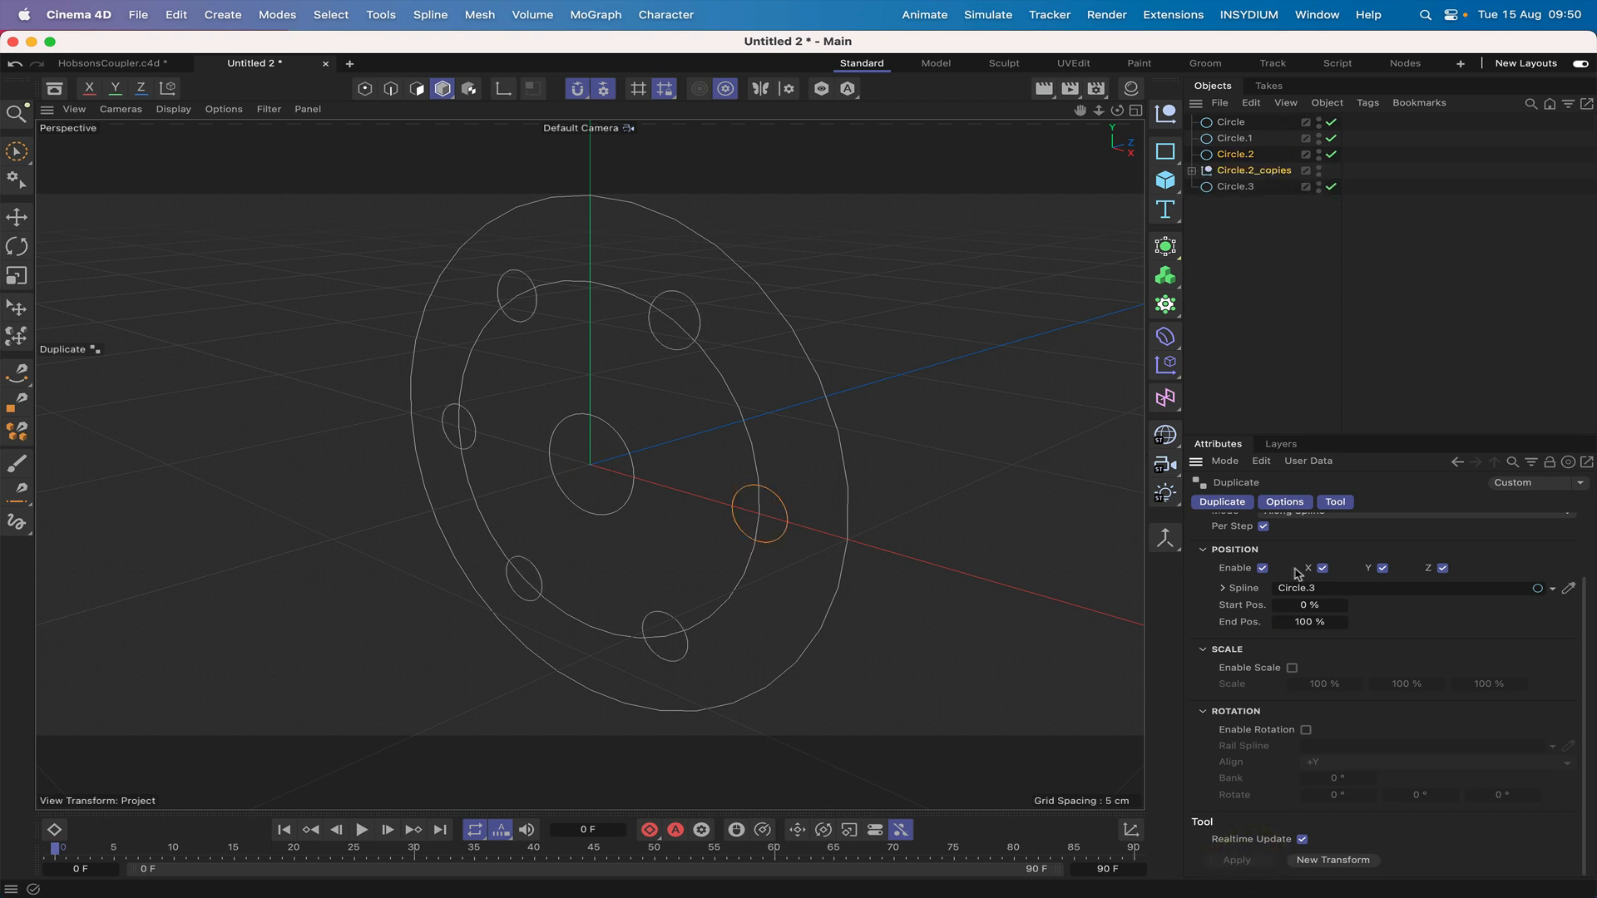
# Reorder the objects so Circle.2 and Circle.3 sit outside and above the Circle.2_copies group, and collapse the group.
pyautogui.moveTo(1235, 188)
pyautogui.mouseDown()
pyautogui.moveTo(1232, 163)
pyautogui.moveTo(1246, 186)
pyautogui.mouseUp()
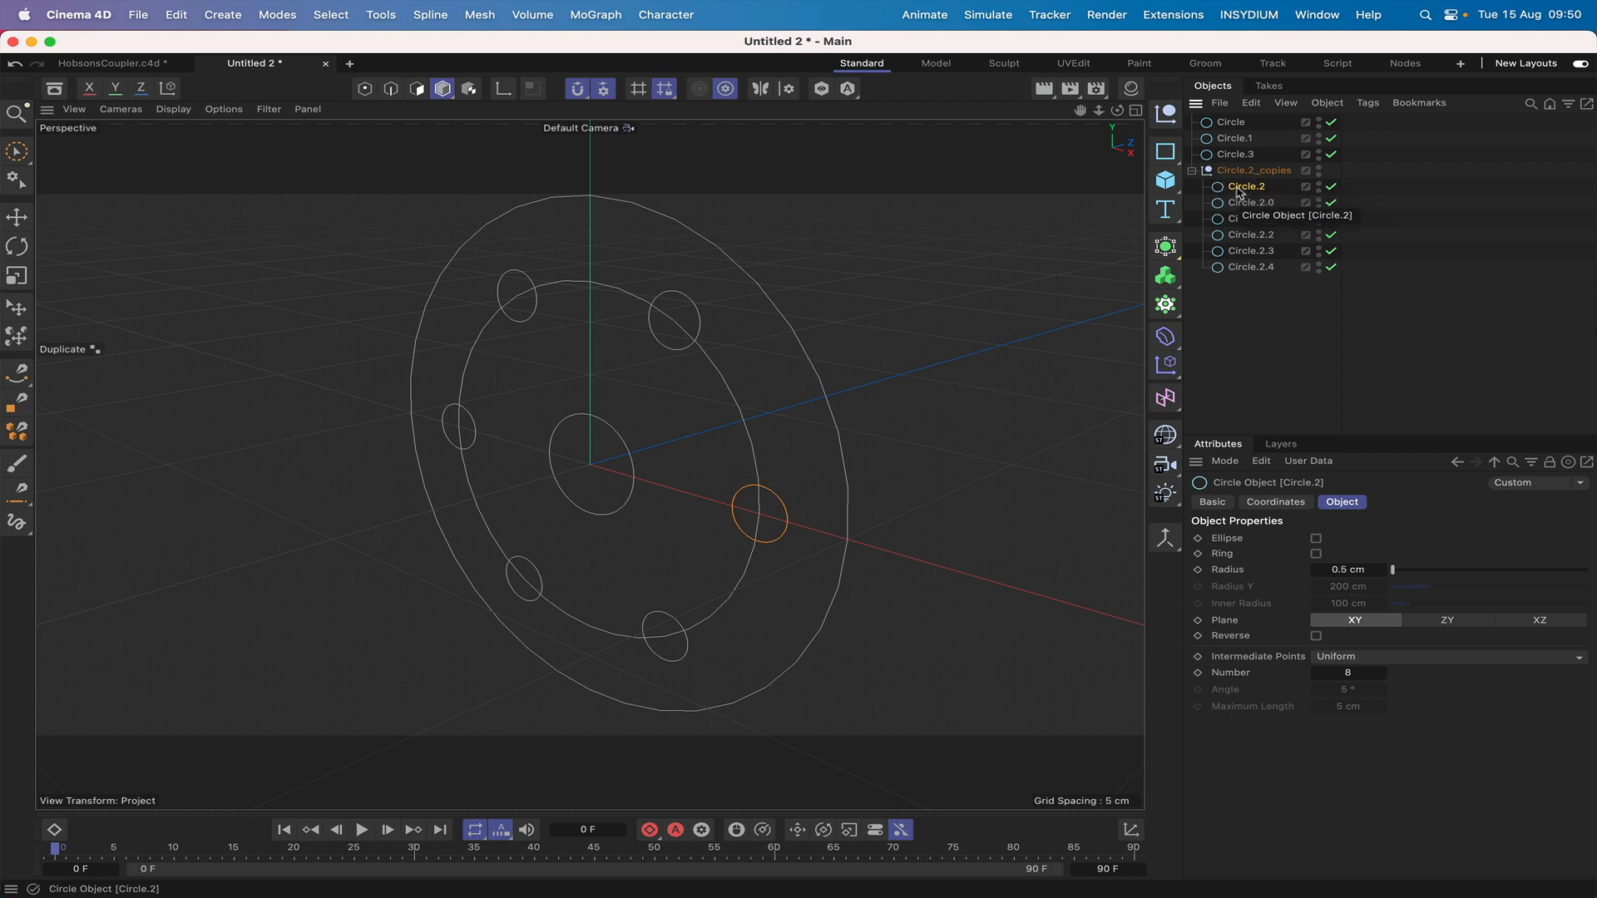
pyautogui.moveTo(1237, 190); pyautogui.dragTo(1205, 112)
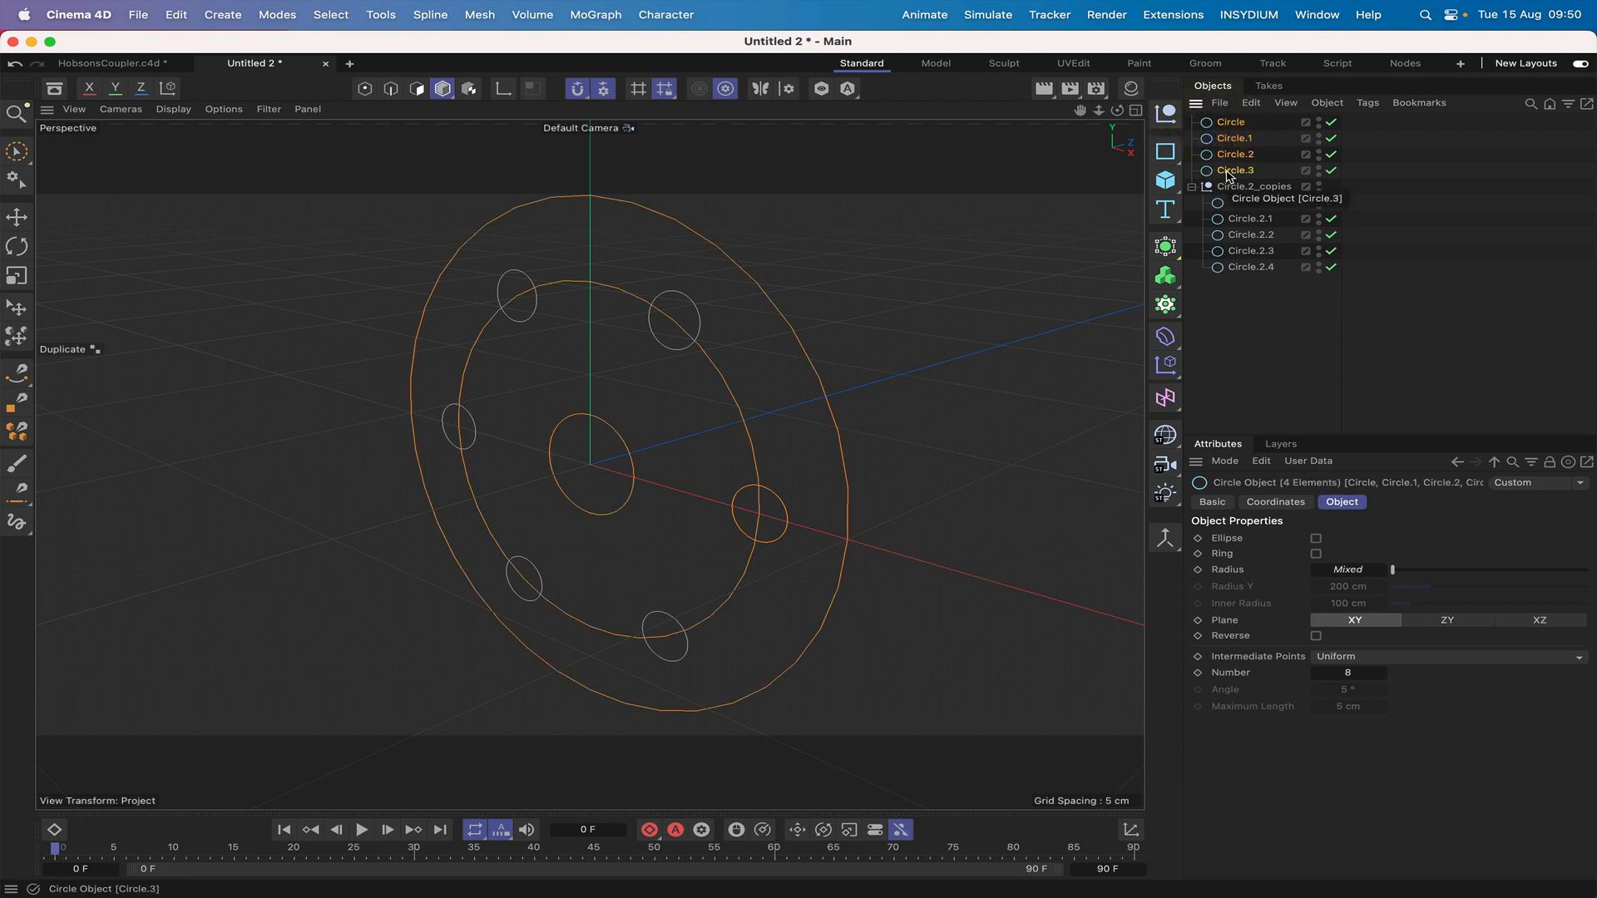
pyautogui.click(1192, 186)
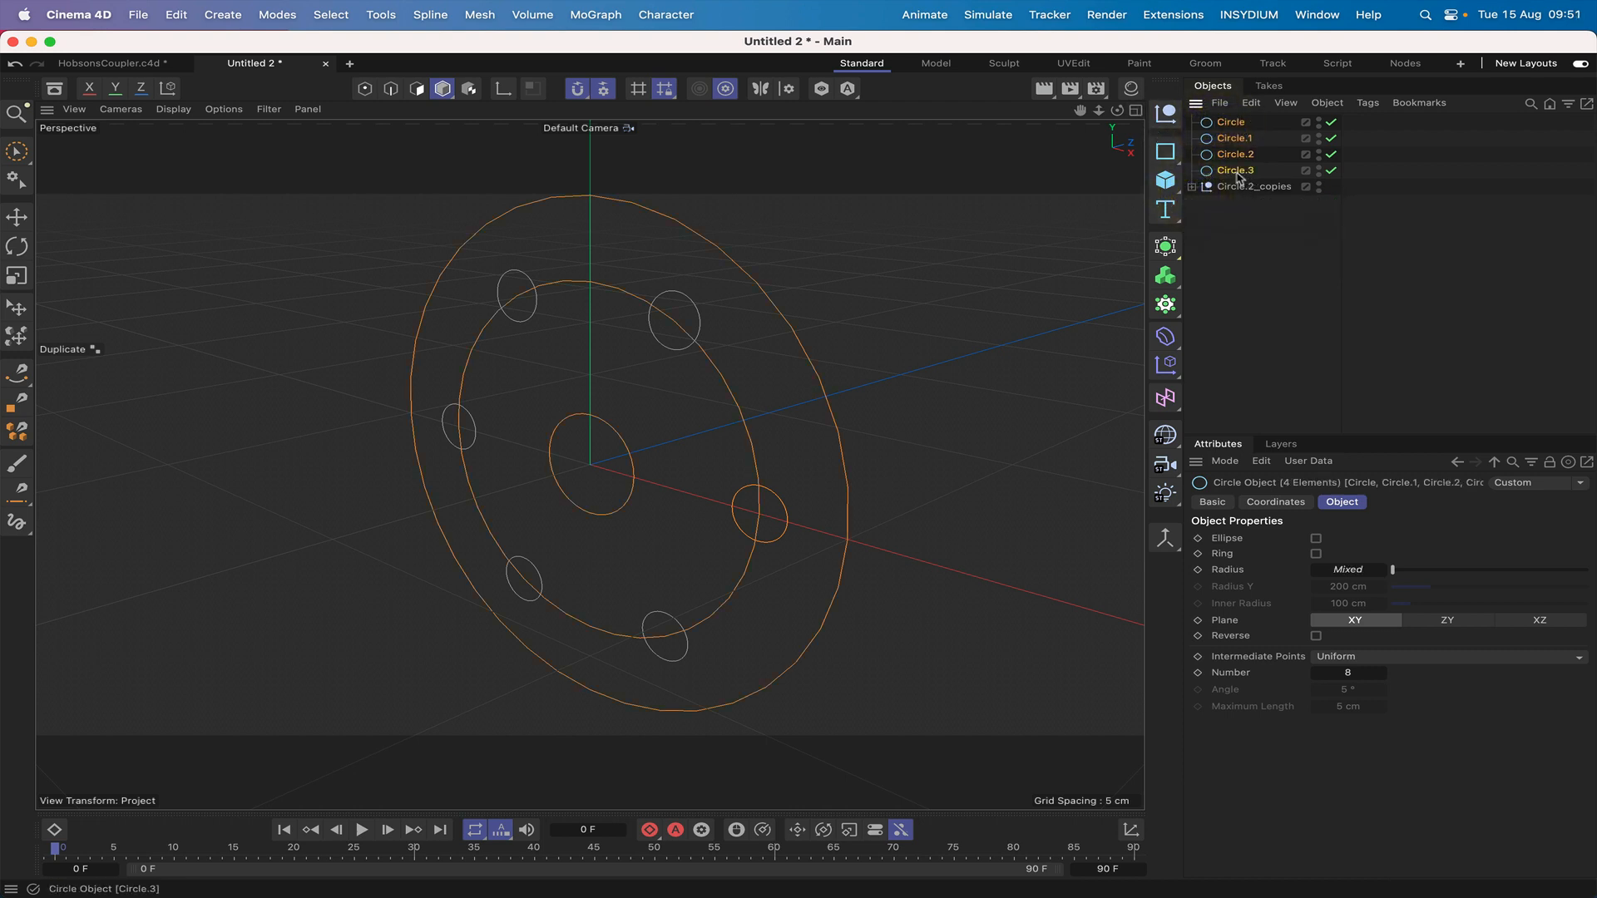
# Duplicate the four standalone circles below the Circle.2_copies group and set the copies' plane to XZ.
pyautogui.keyDown('ctrl'); pyautogui.moveTo(1237, 173); pyautogui.dragTo(1231, 200); pyautogui.keyUp('ctrl')
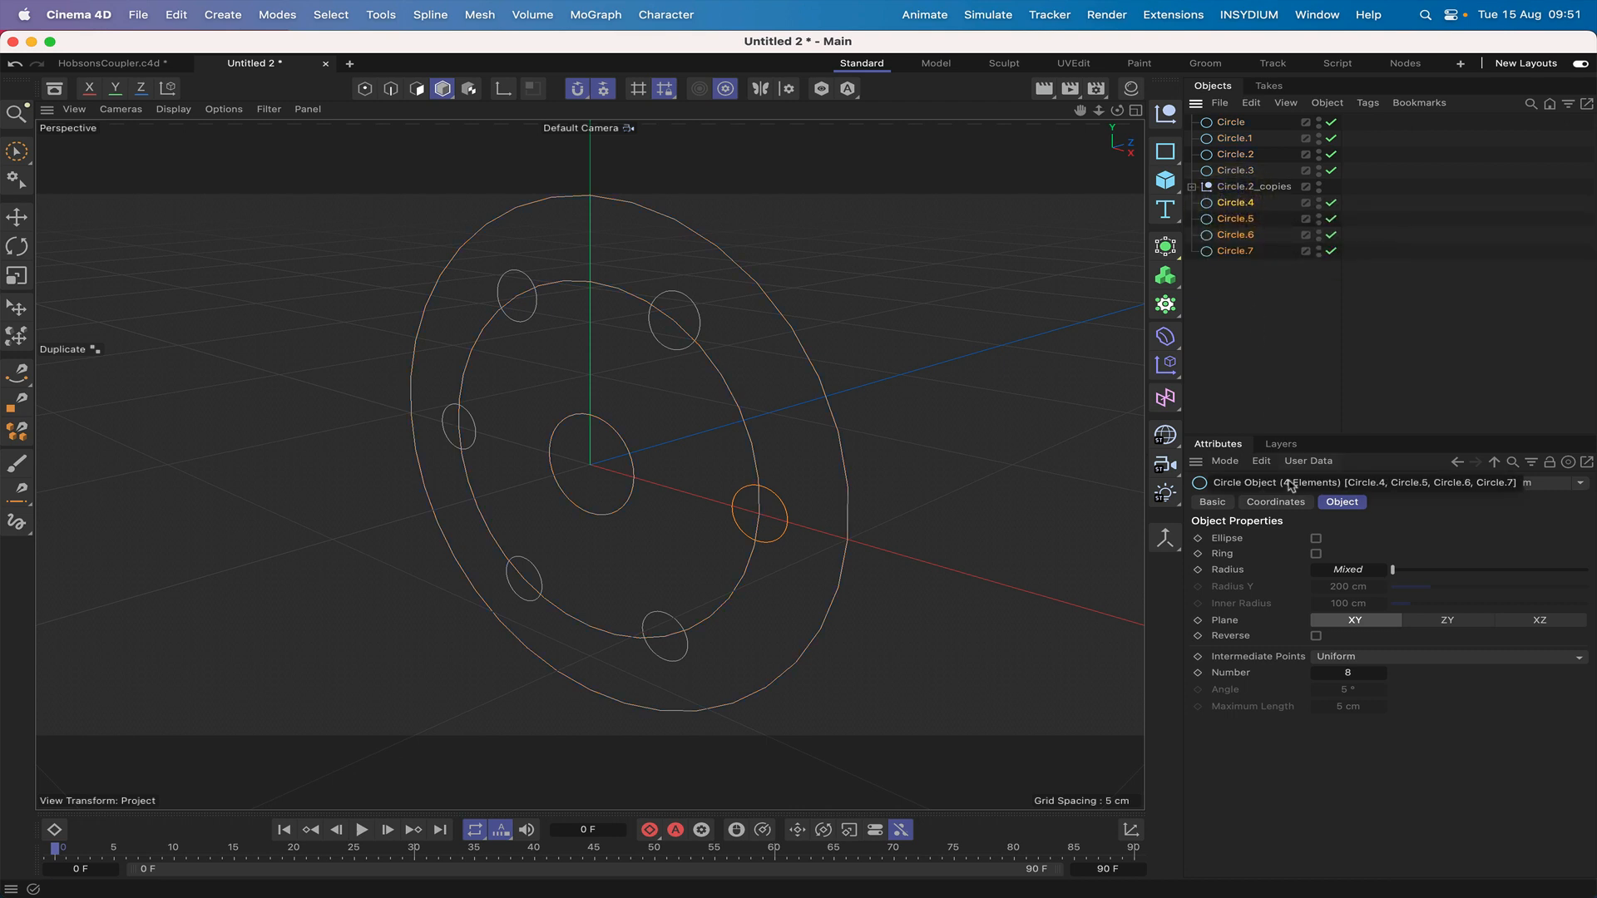
pyautogui.click(1553, 622)
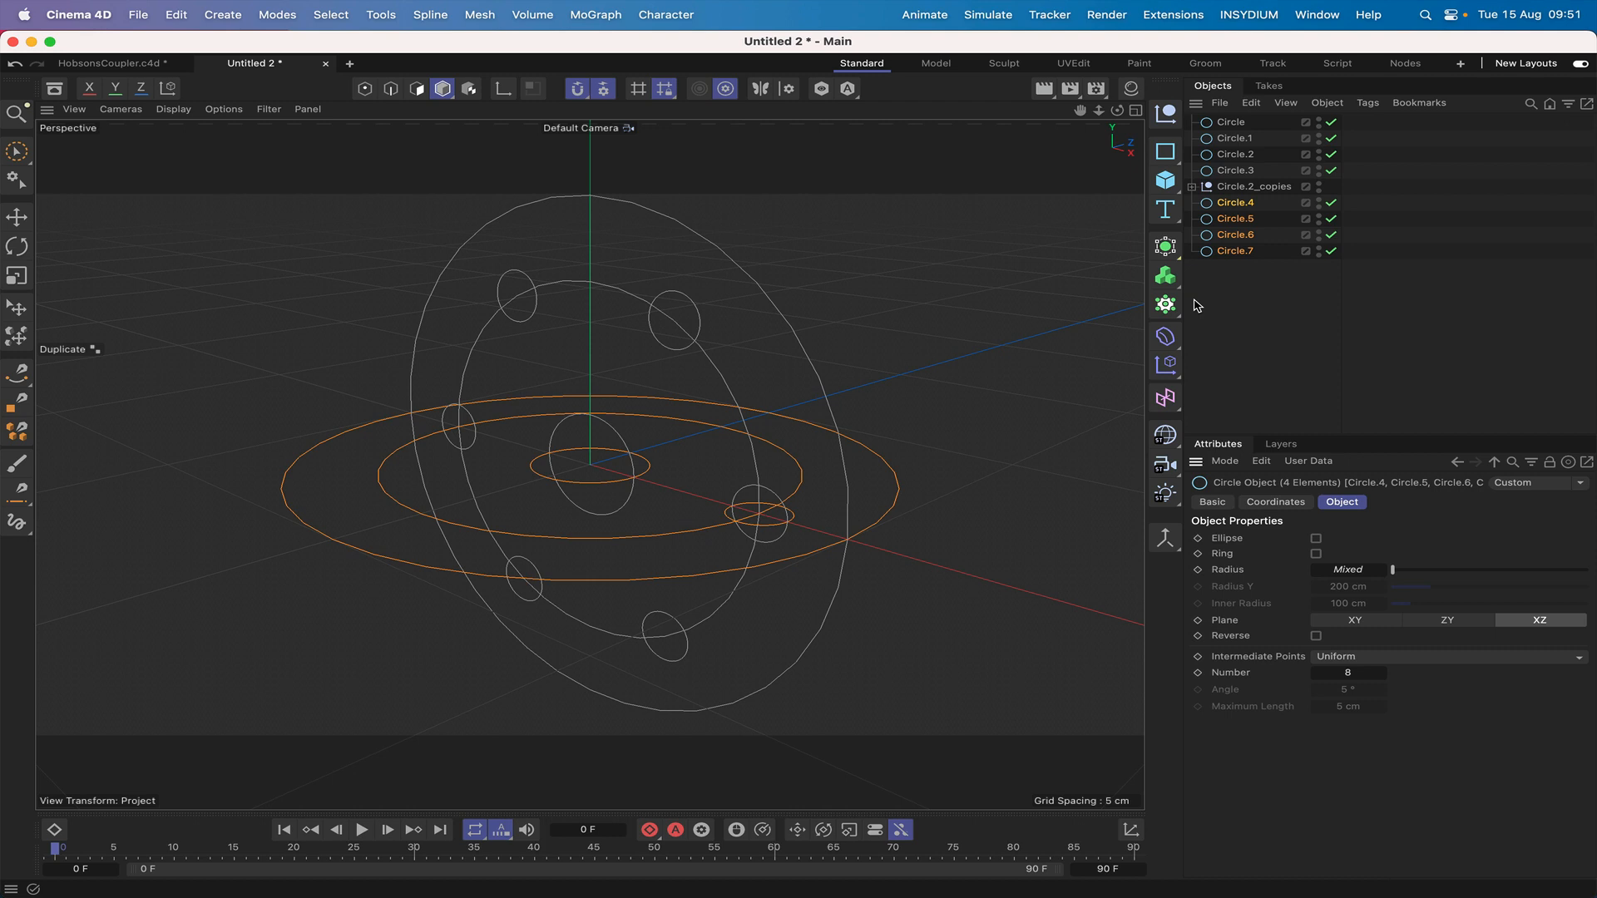
# Switch to the Right view and check the snapping settings, including the Grid Point and Grid Line options under Grid/Workplane.
pyautogui.press('F3')
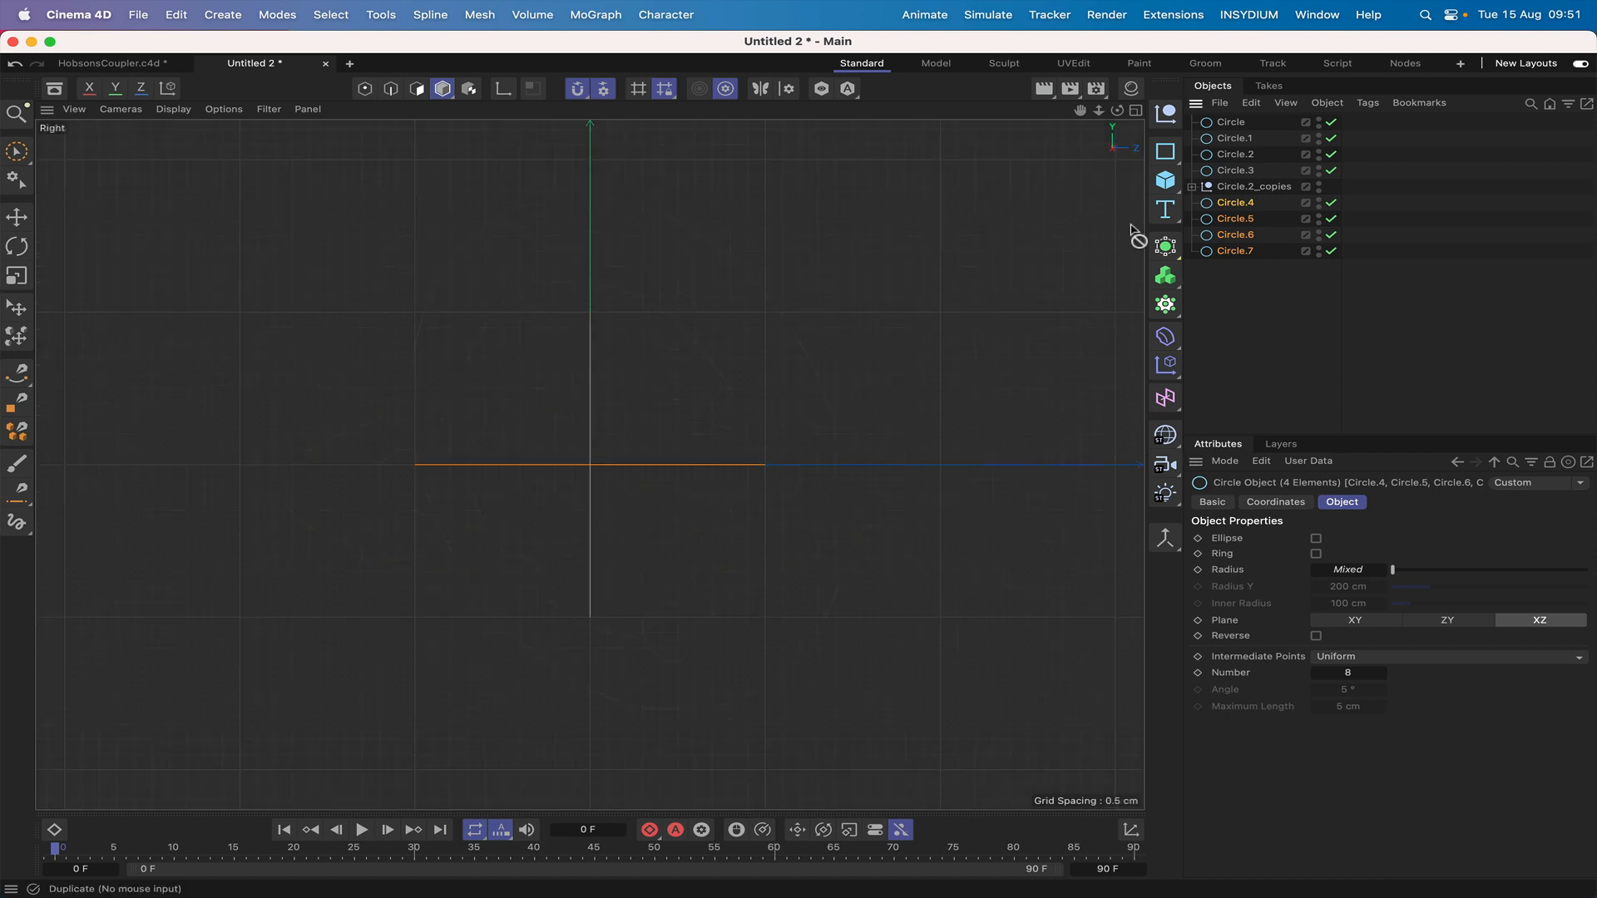
pyautogui.click(578, 89)
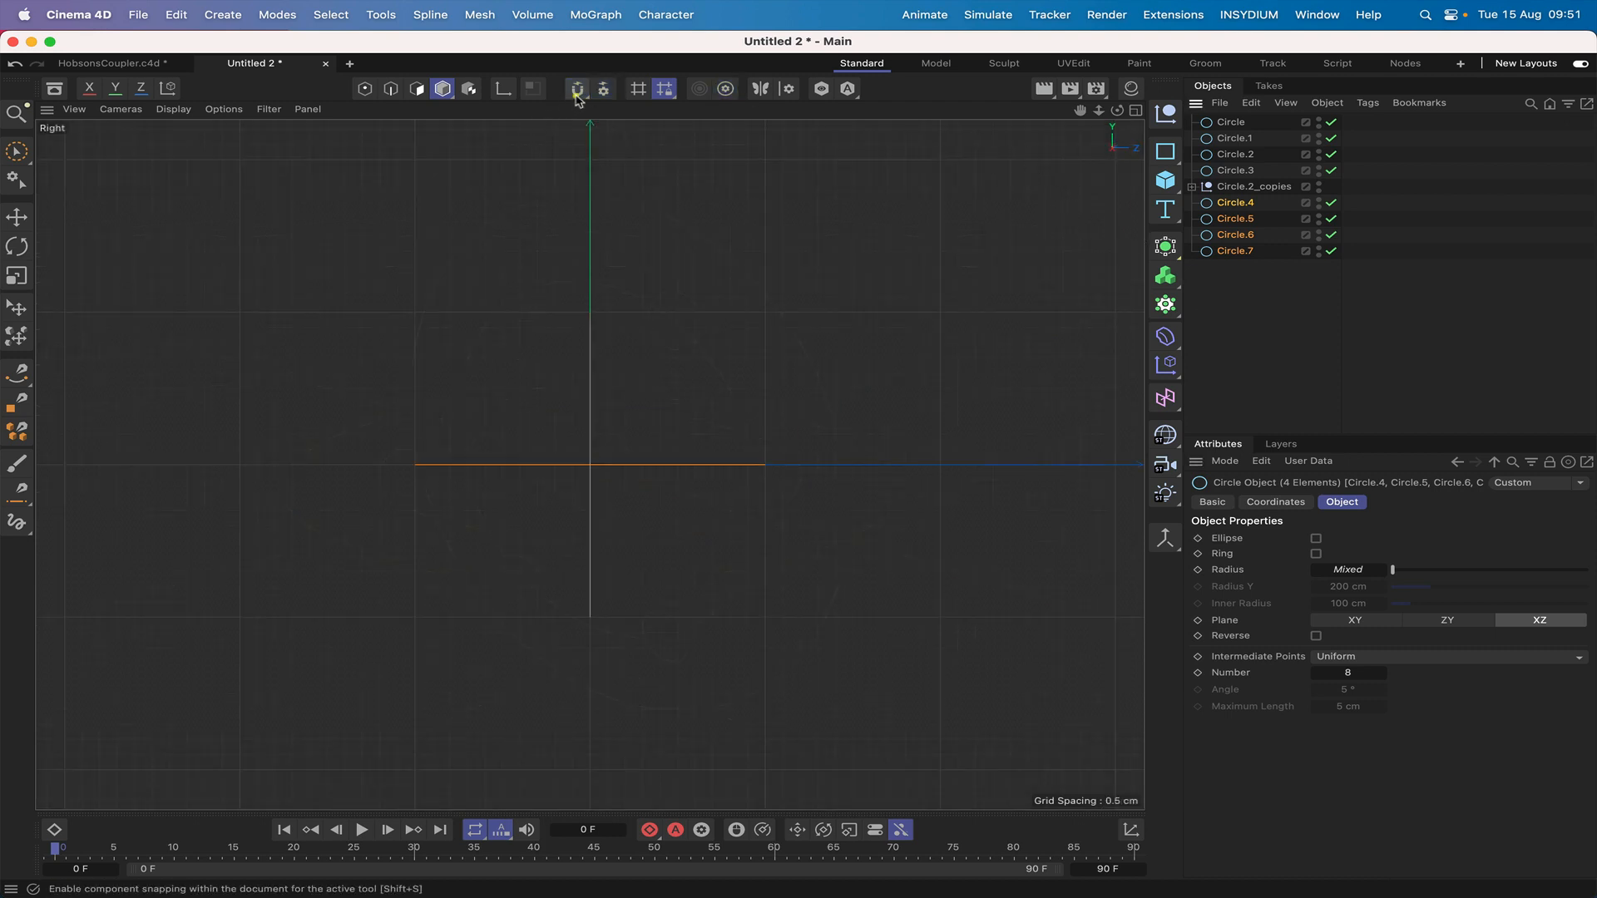
pyautogui.click(580, 90)
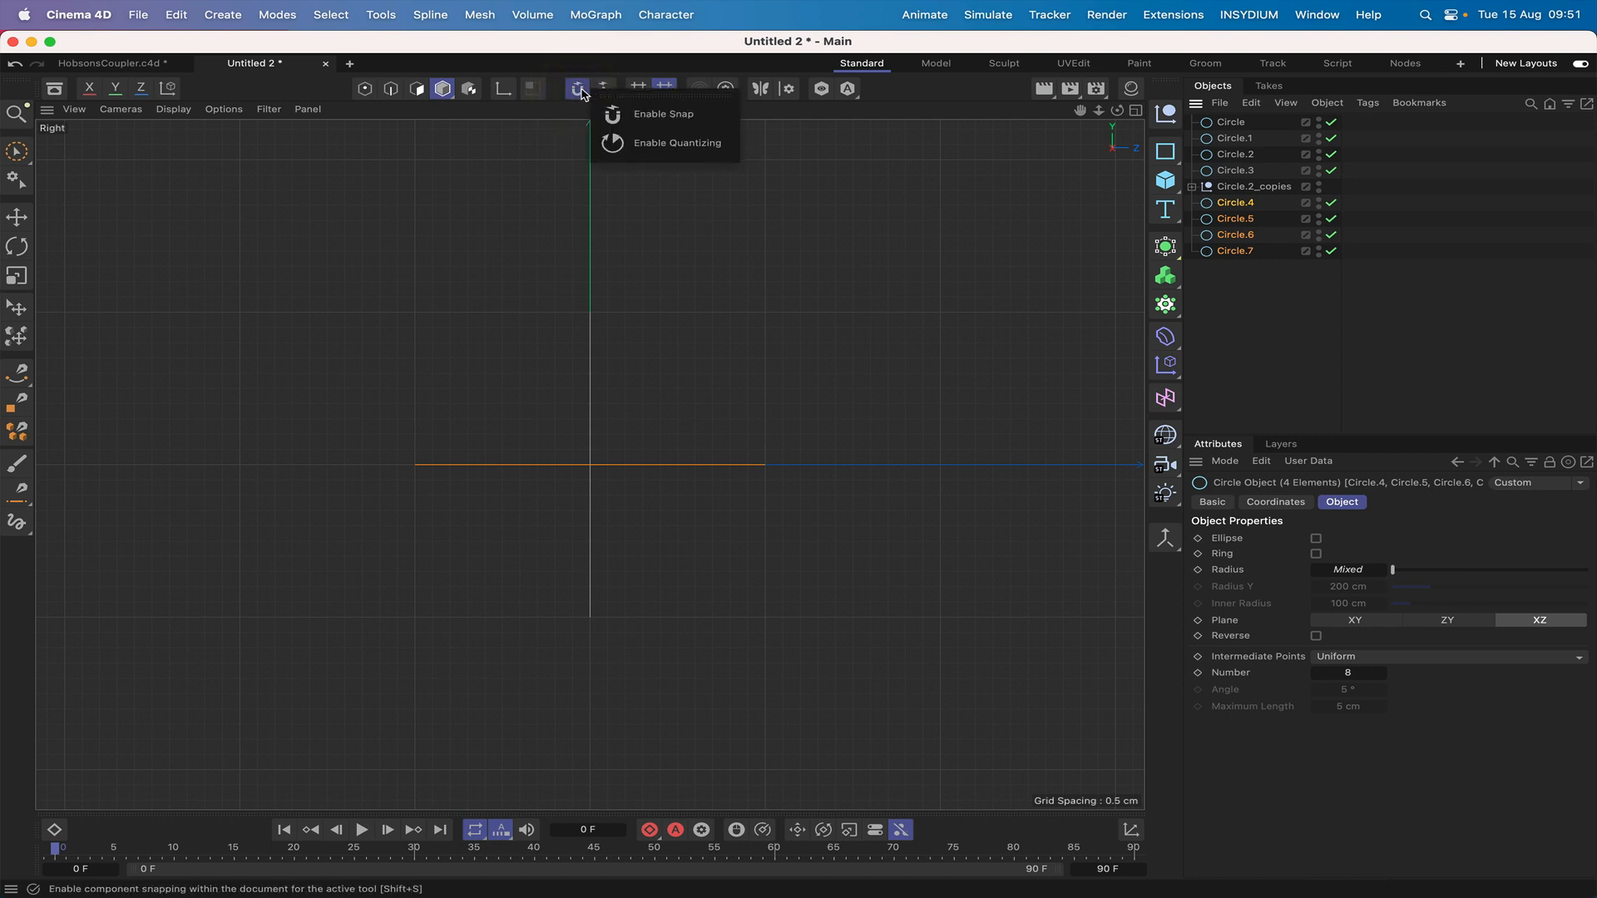
pyautogui.click(579, 89)
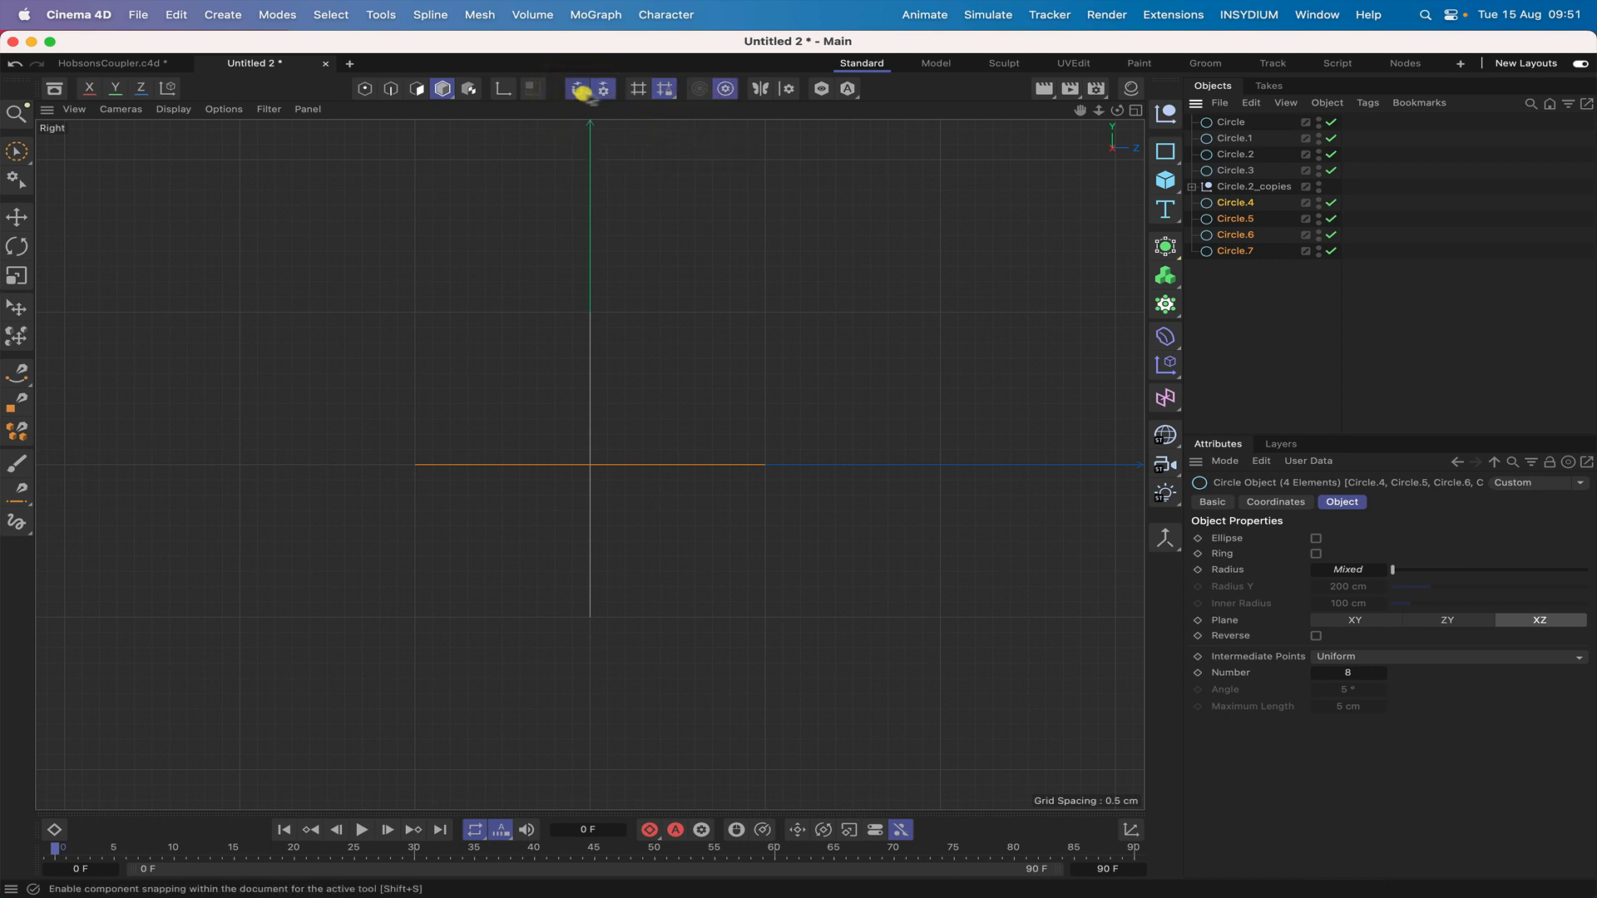
pyautogui.click(608, 89)
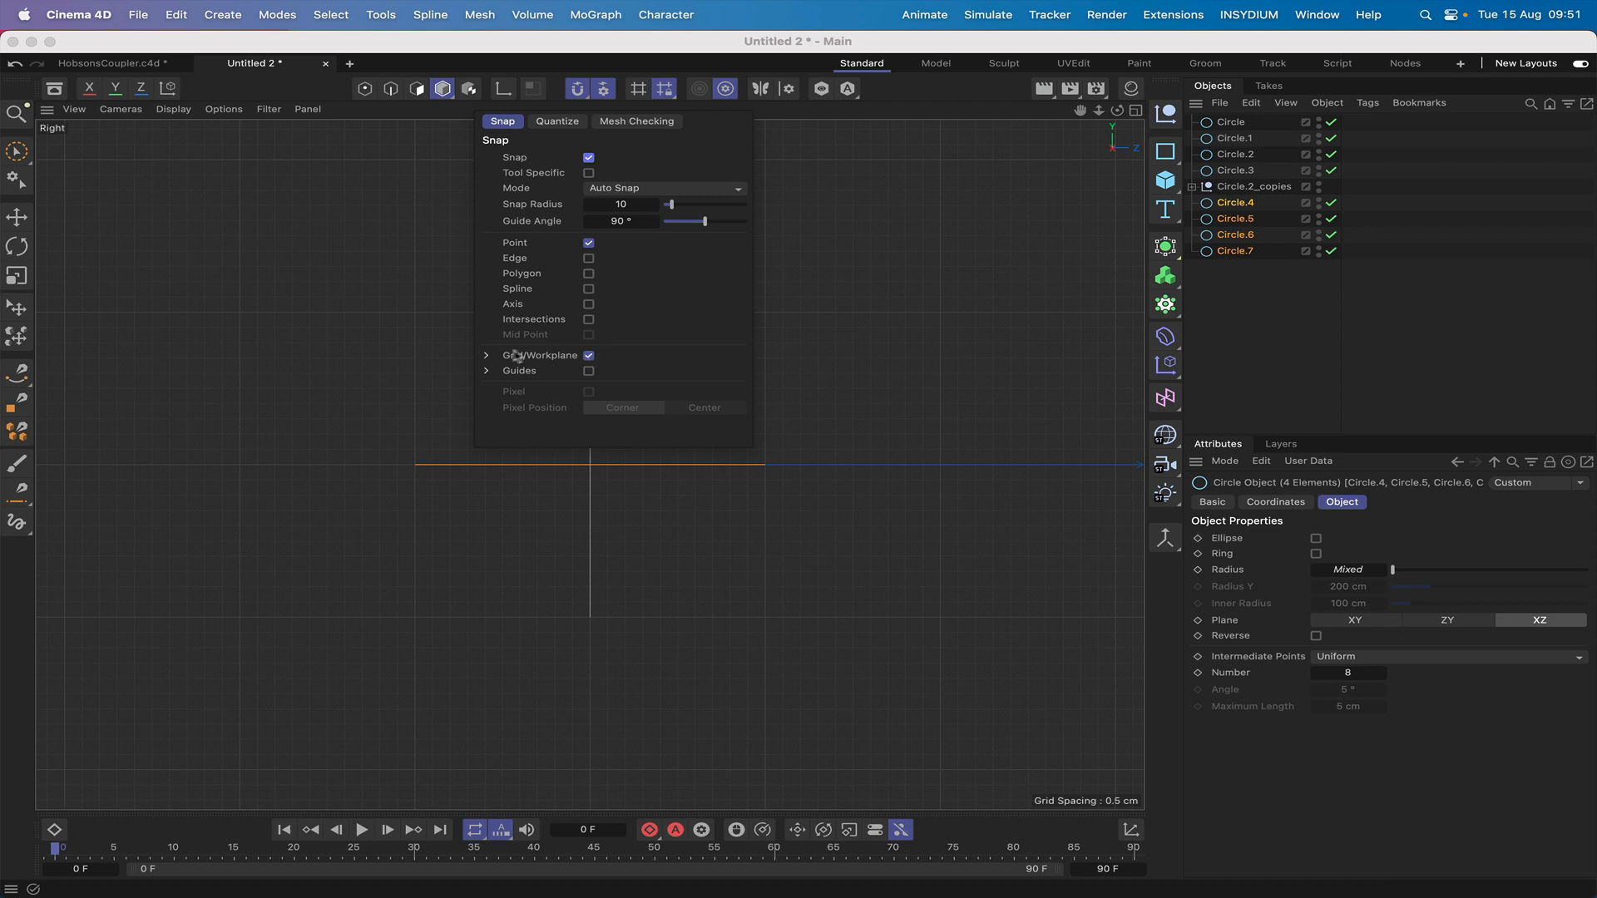
pyautogui.click(486, 355)
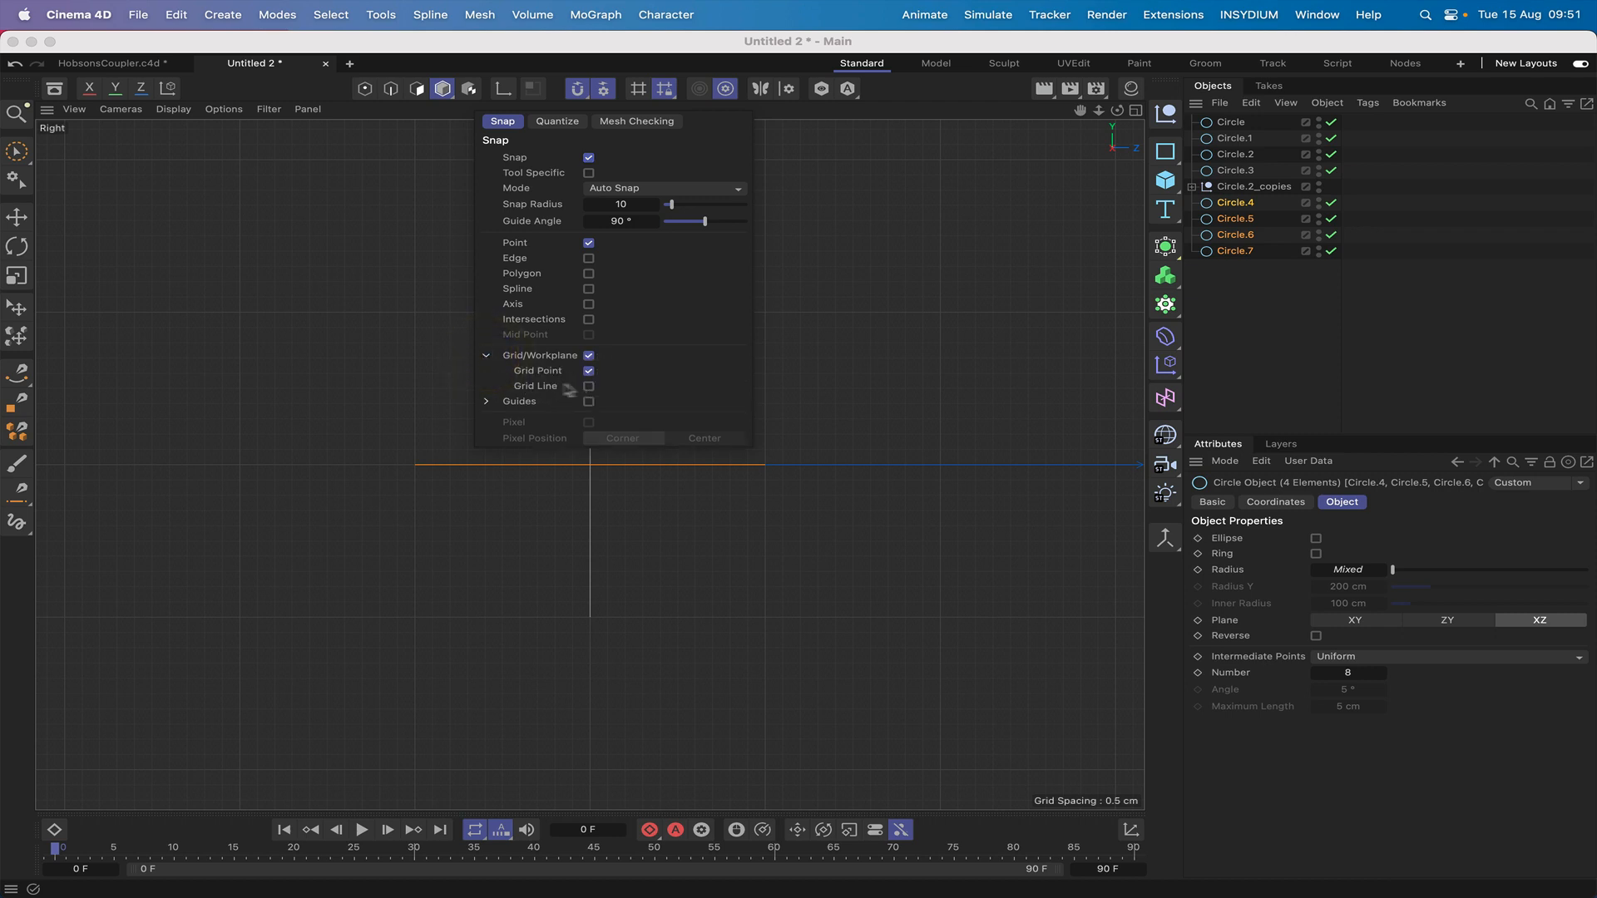
pyautogui.click(591, 387)
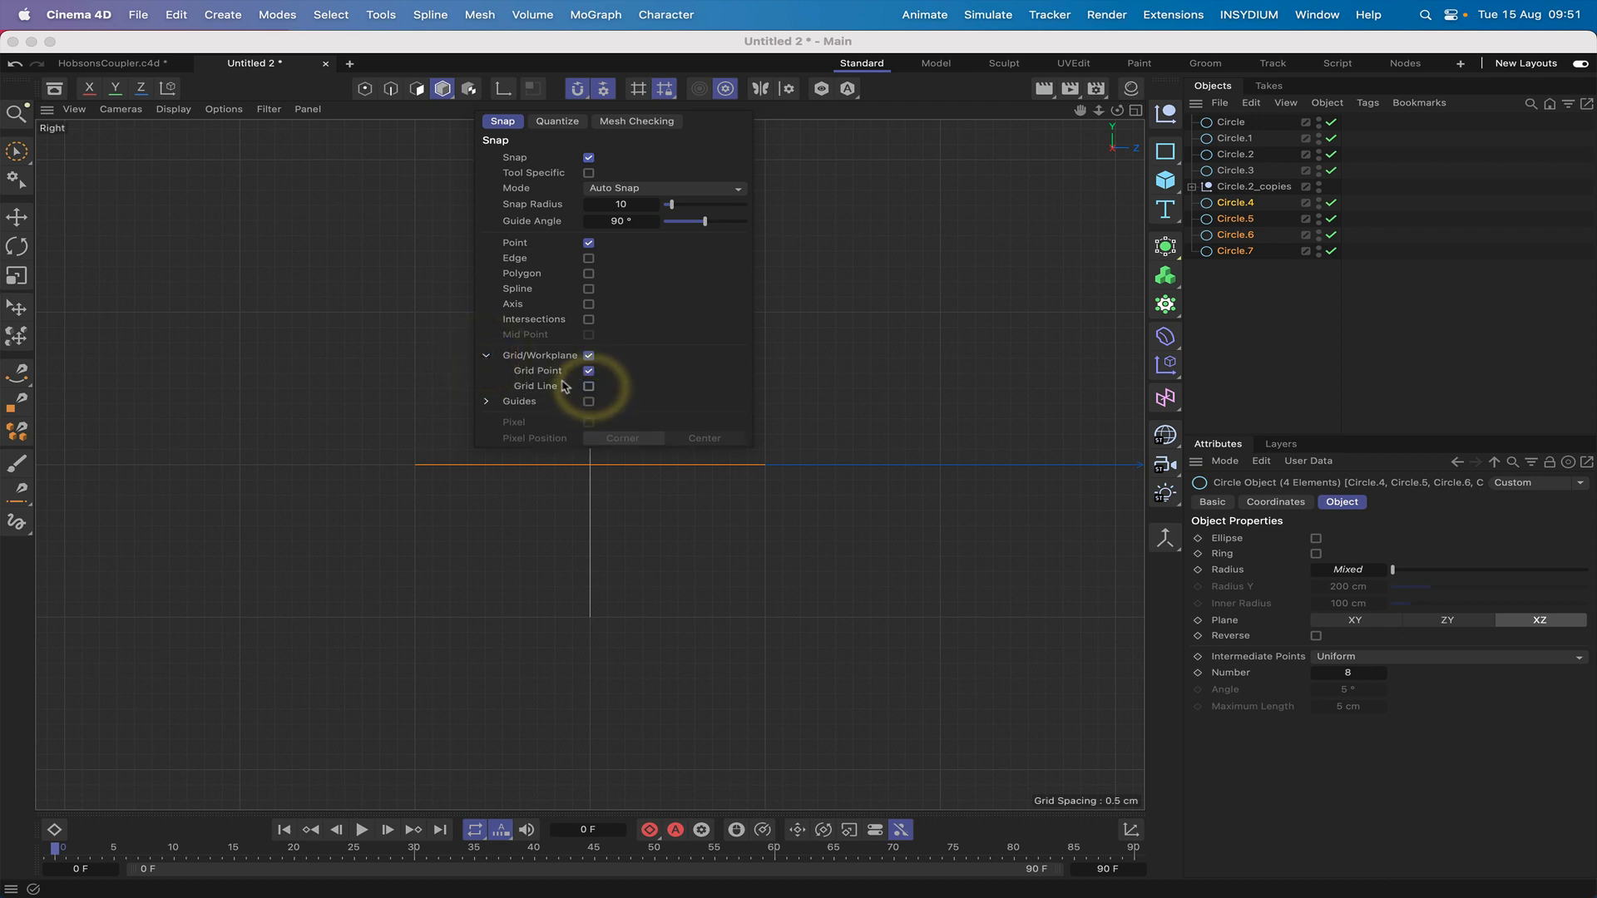
pyautogui.click(487, 356)
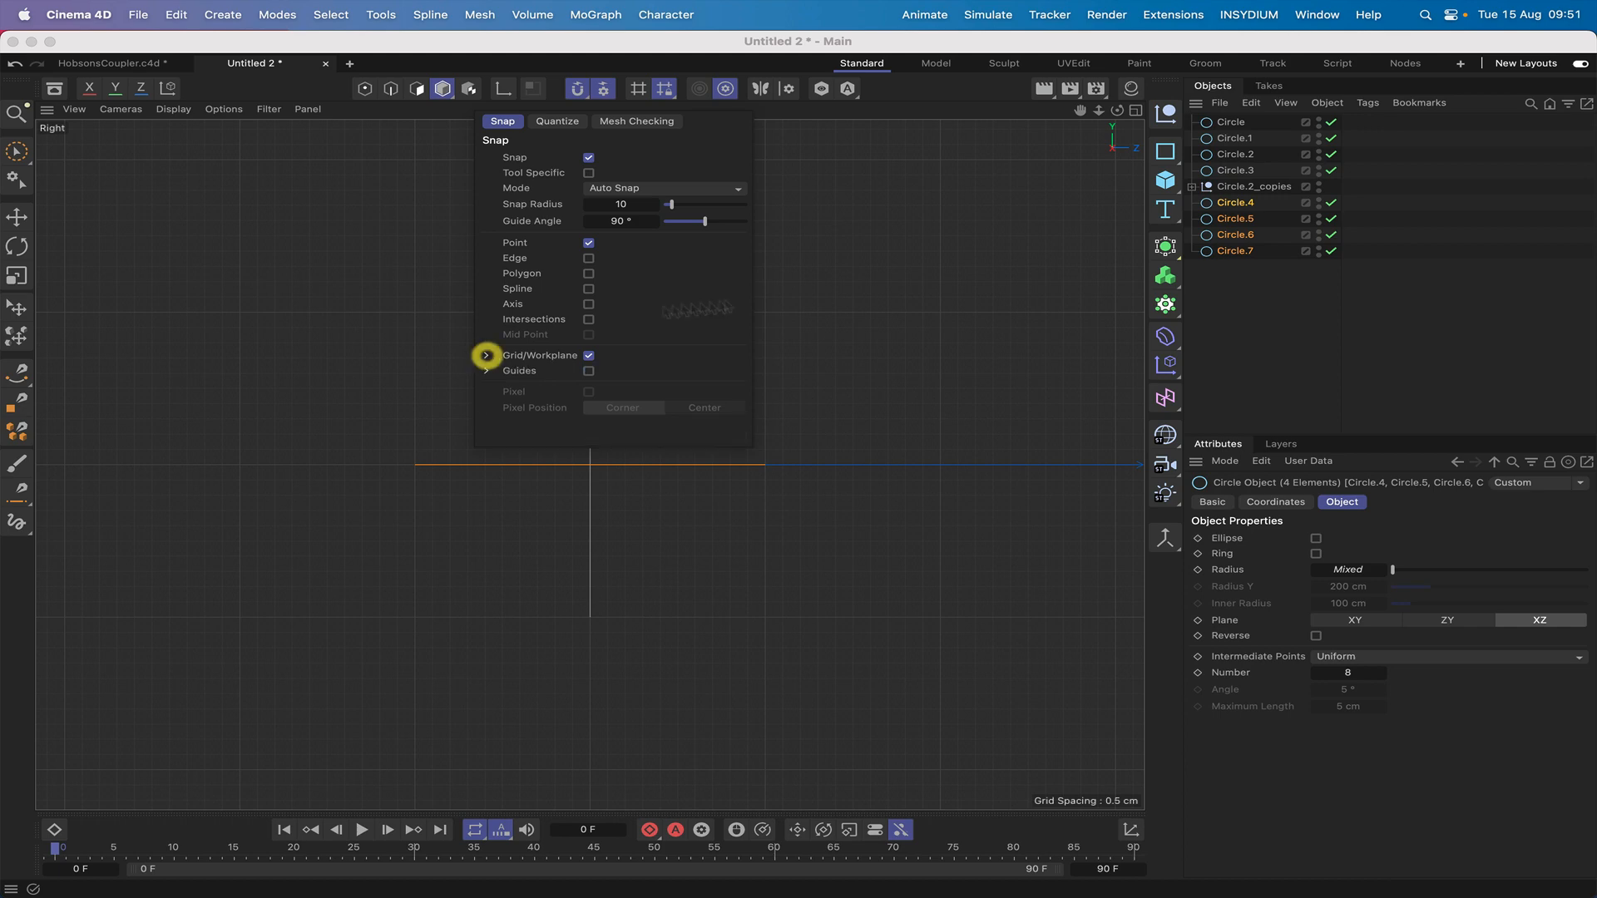
pyautogui.click(418, 156)
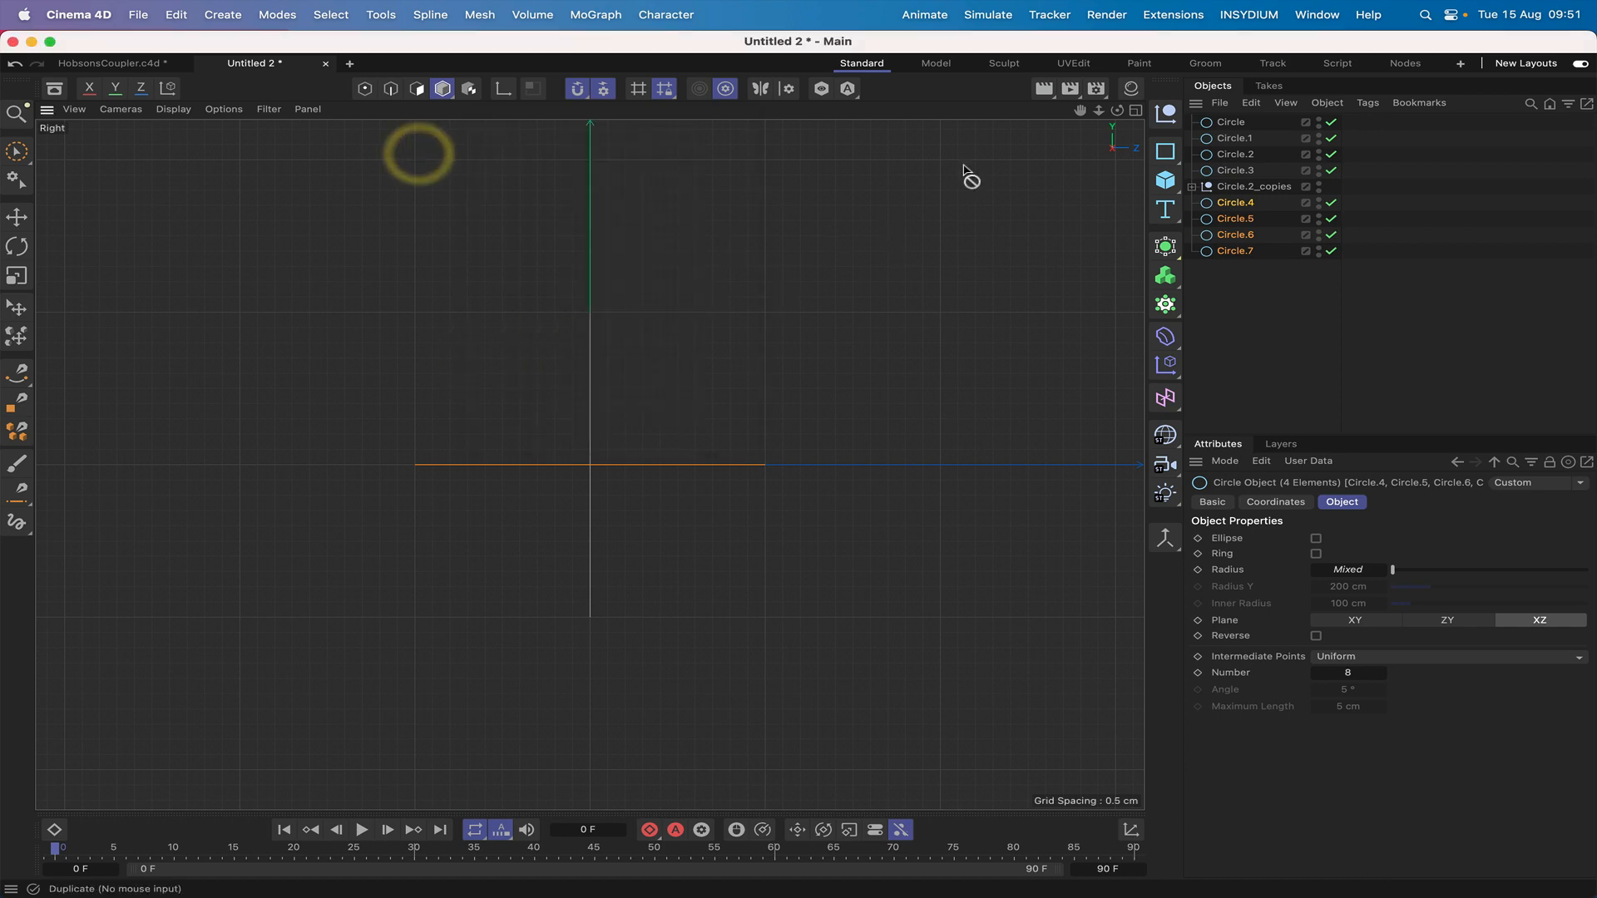
# Move the four duplicated XZ circles down and back along negative Y and Z, clear of the originals, and return to the Perspective view.
pyautogui.click(16, 216)
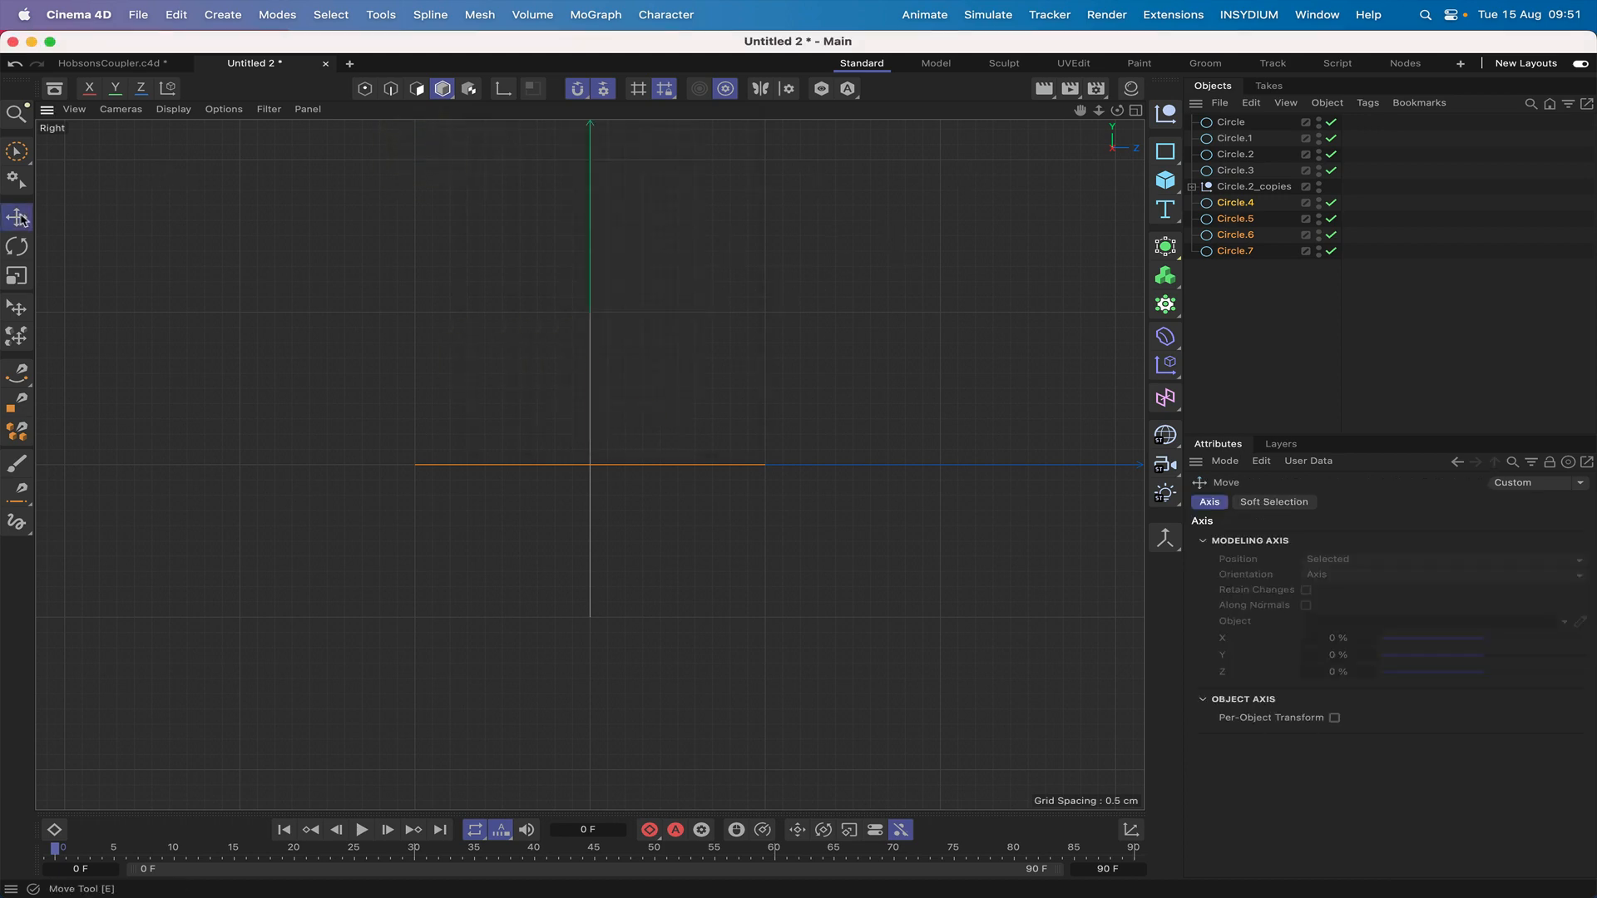
pyautogui.moveTo(622, 431); pyautogui.dragTo(302, 705)
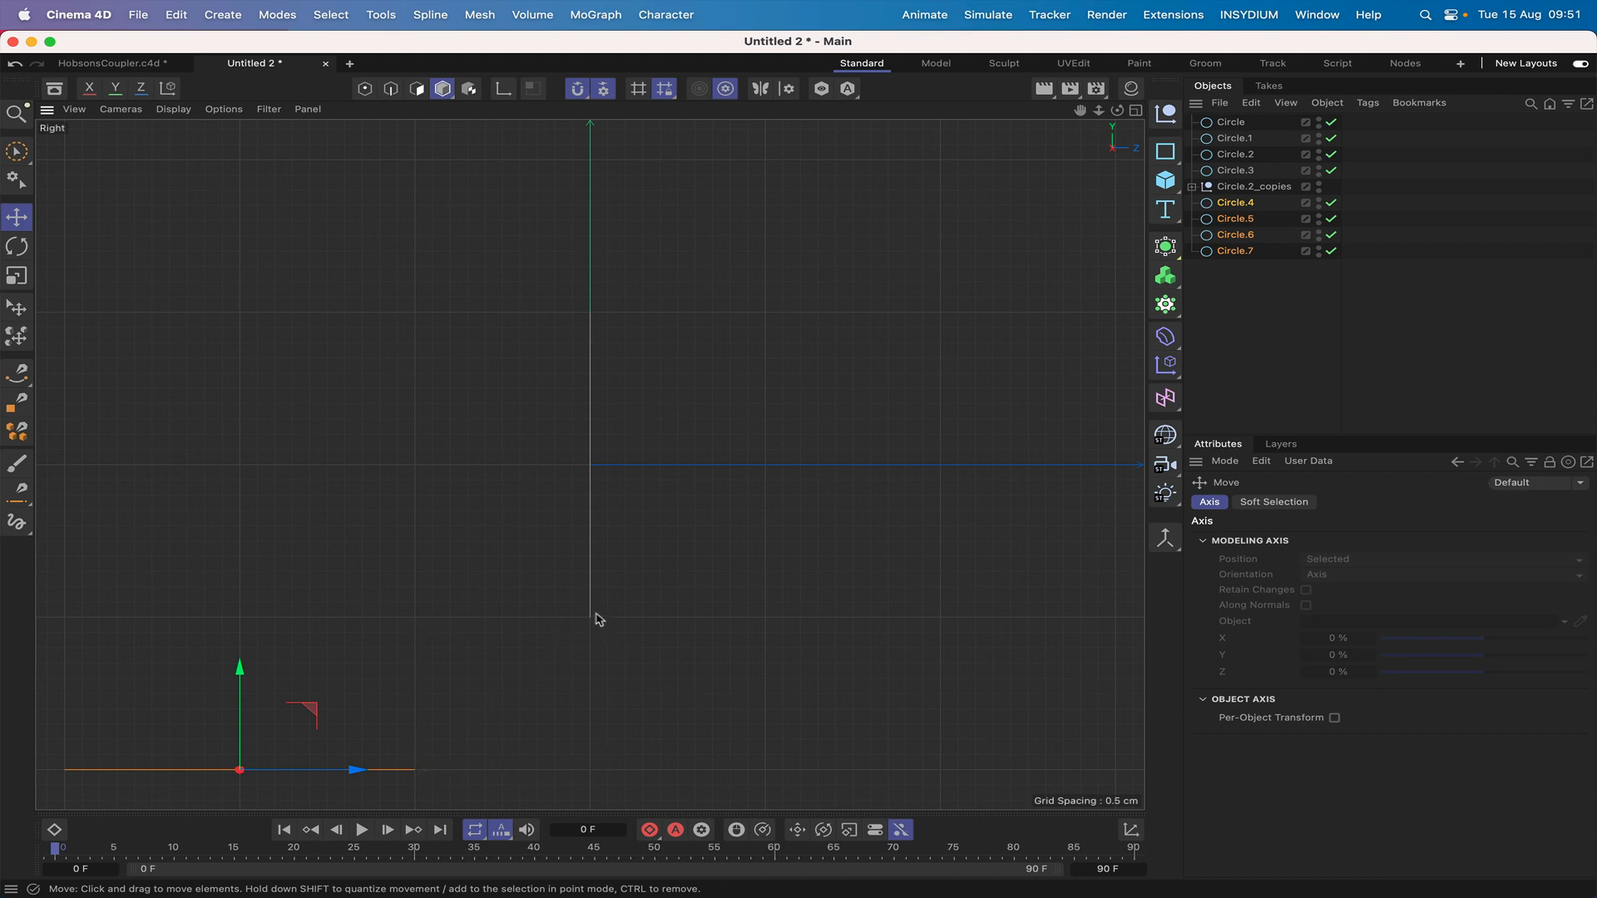
pyautogui.press('F1')
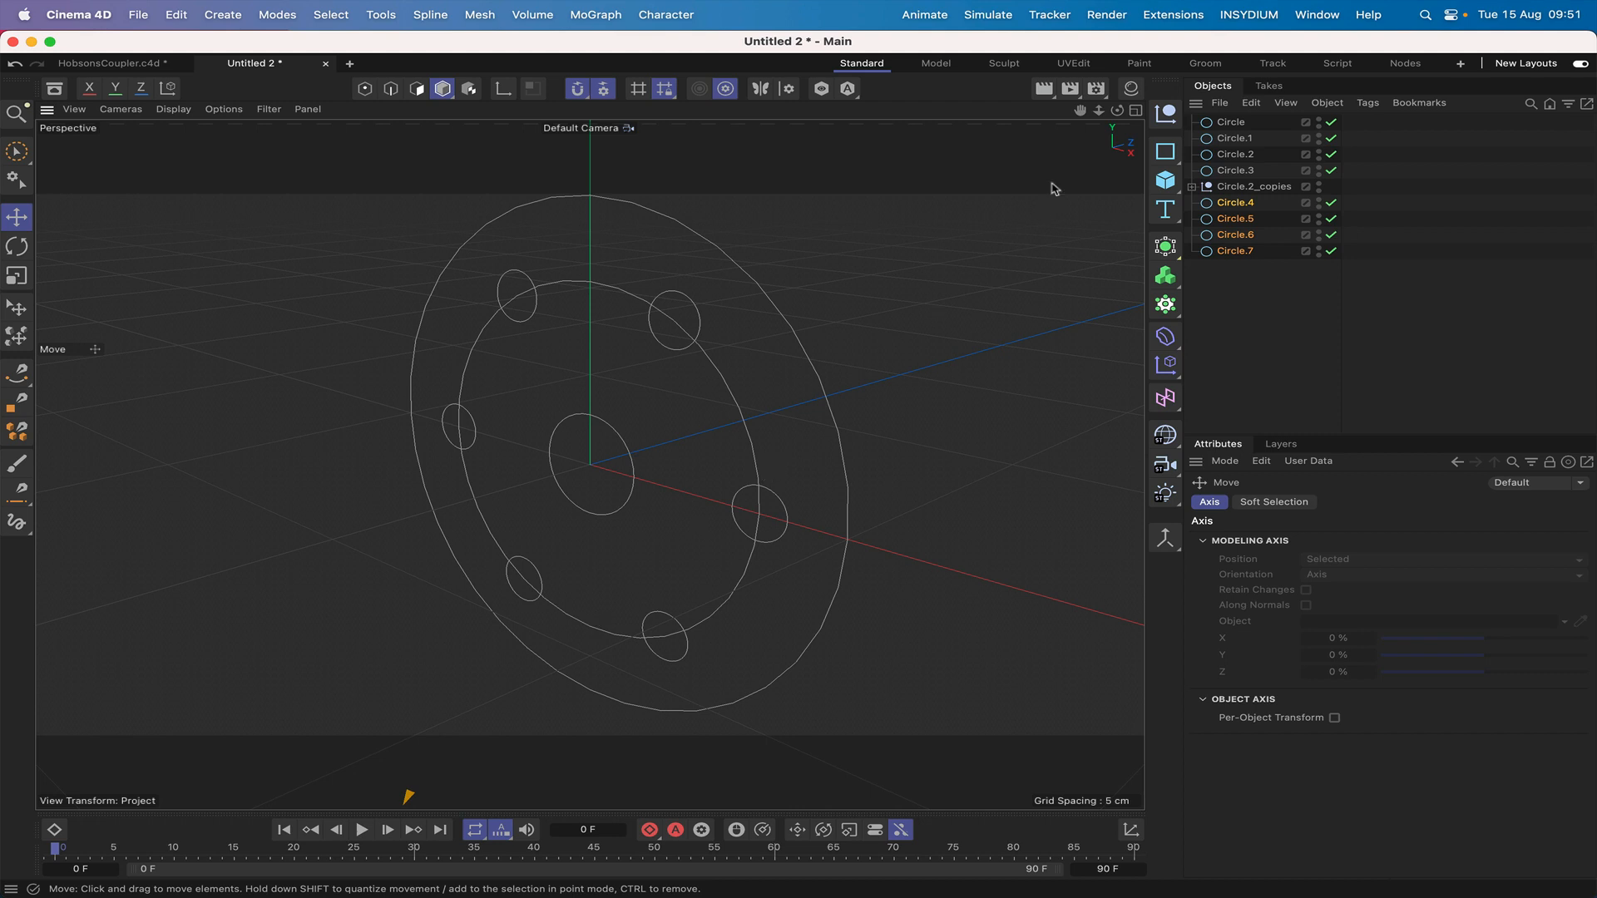
pyautogui.scroll(-3, 1054, 189)
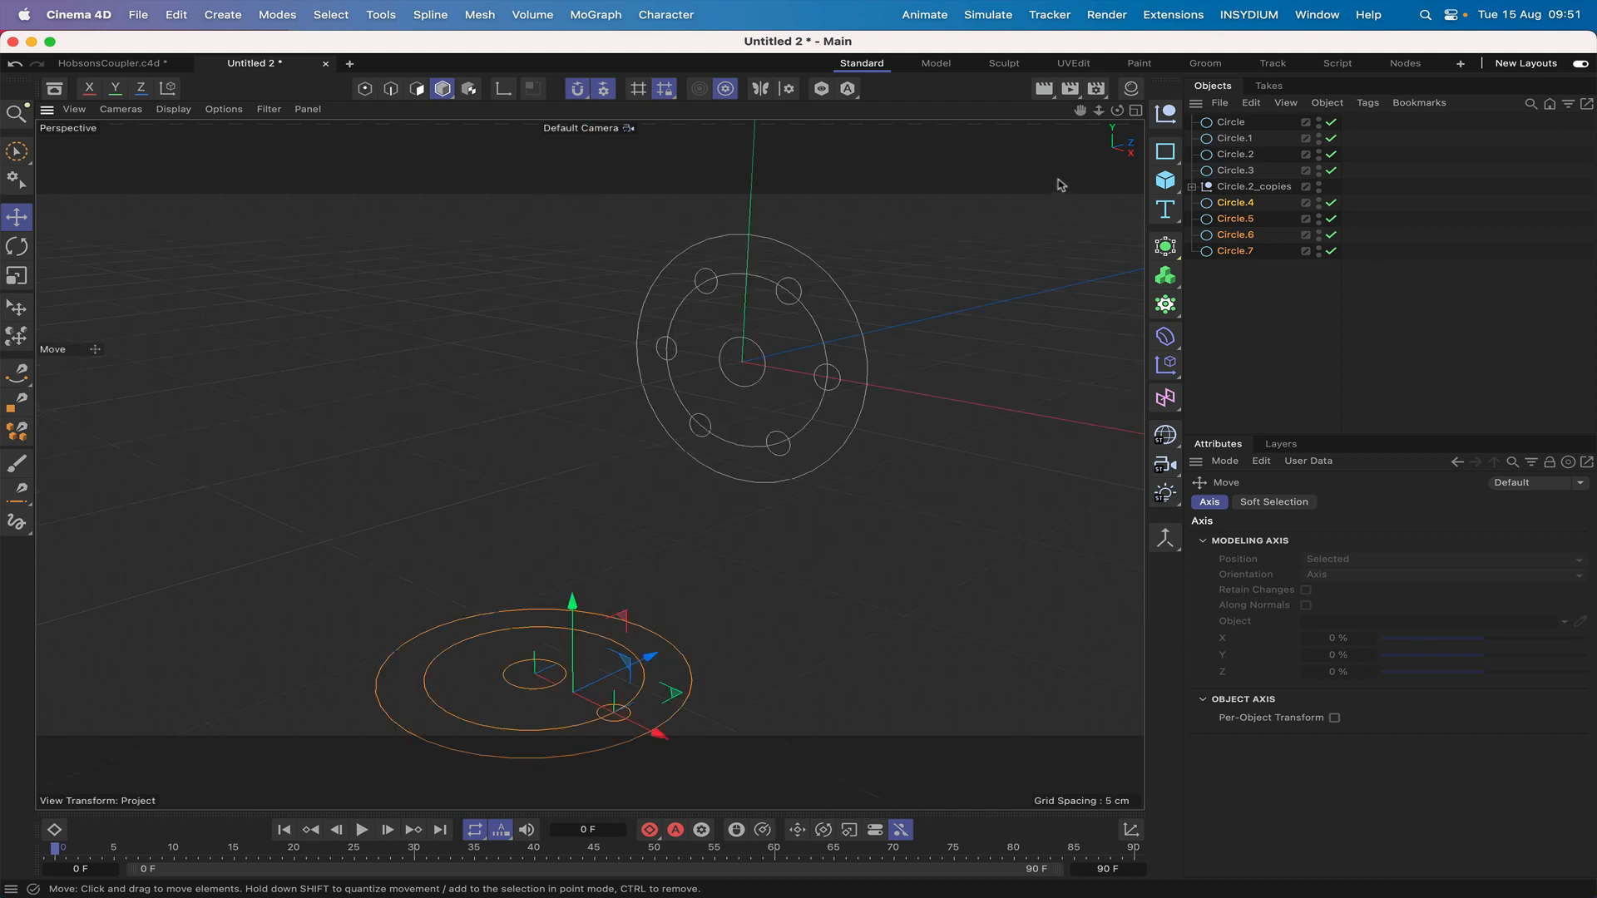
pyautogui.moveTo(1080, 110); pyautogui.dragTo(1066, 79)
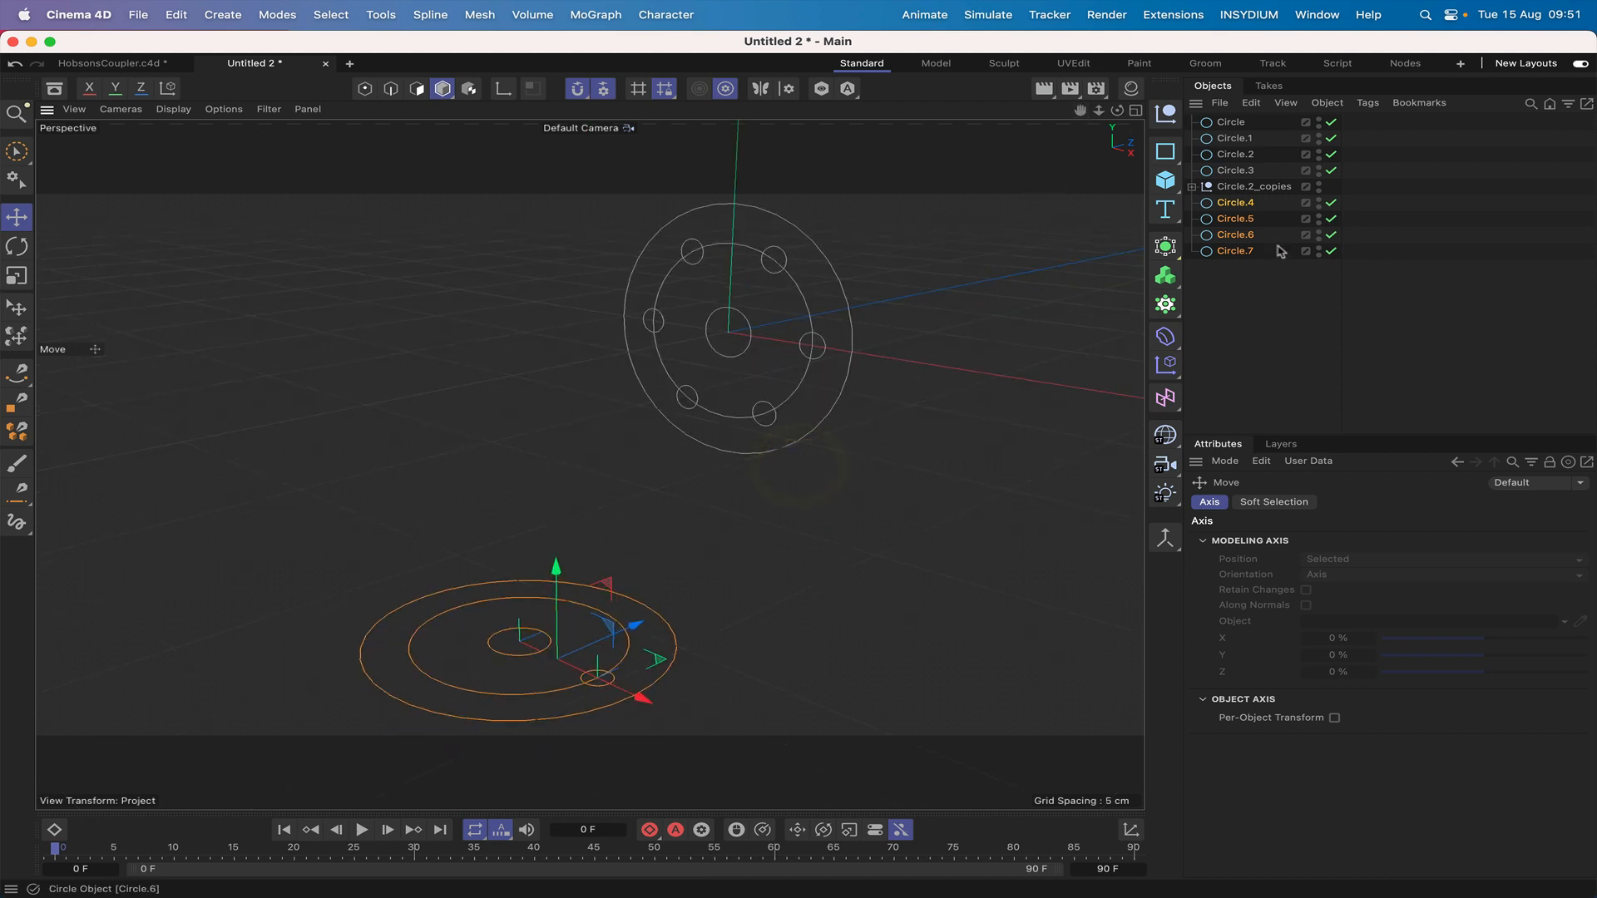
# Duplicate Circle.6 with 5 copies in Along Spline mode, using Circle.7 as the spline.
pyautogui.click(1243, 235)
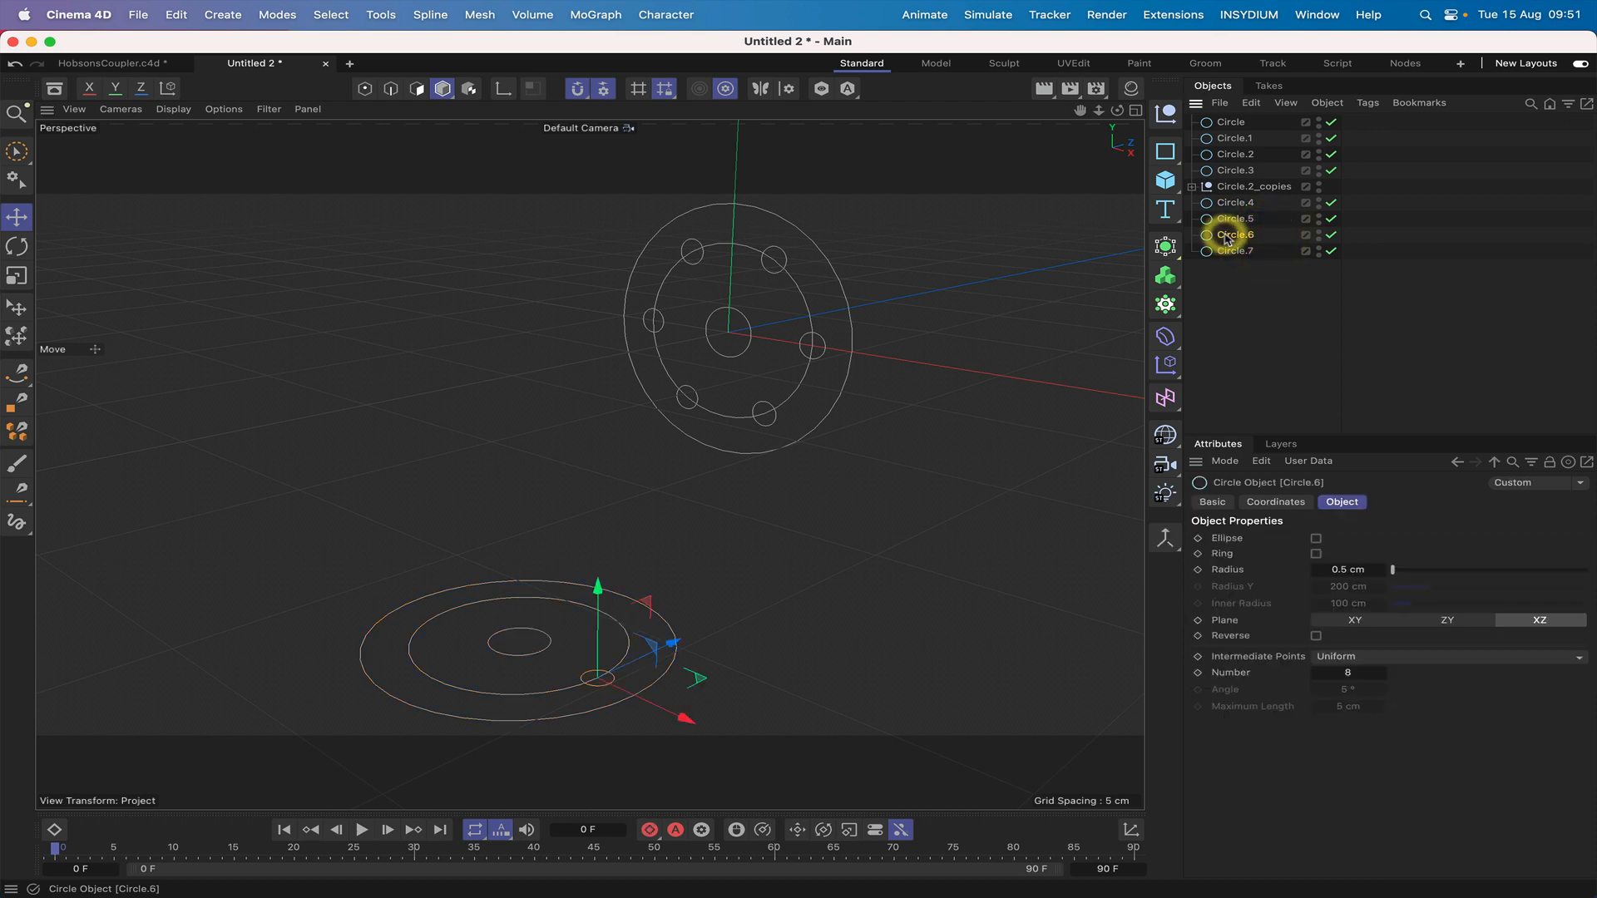
pyautogui.click(1230, 250)
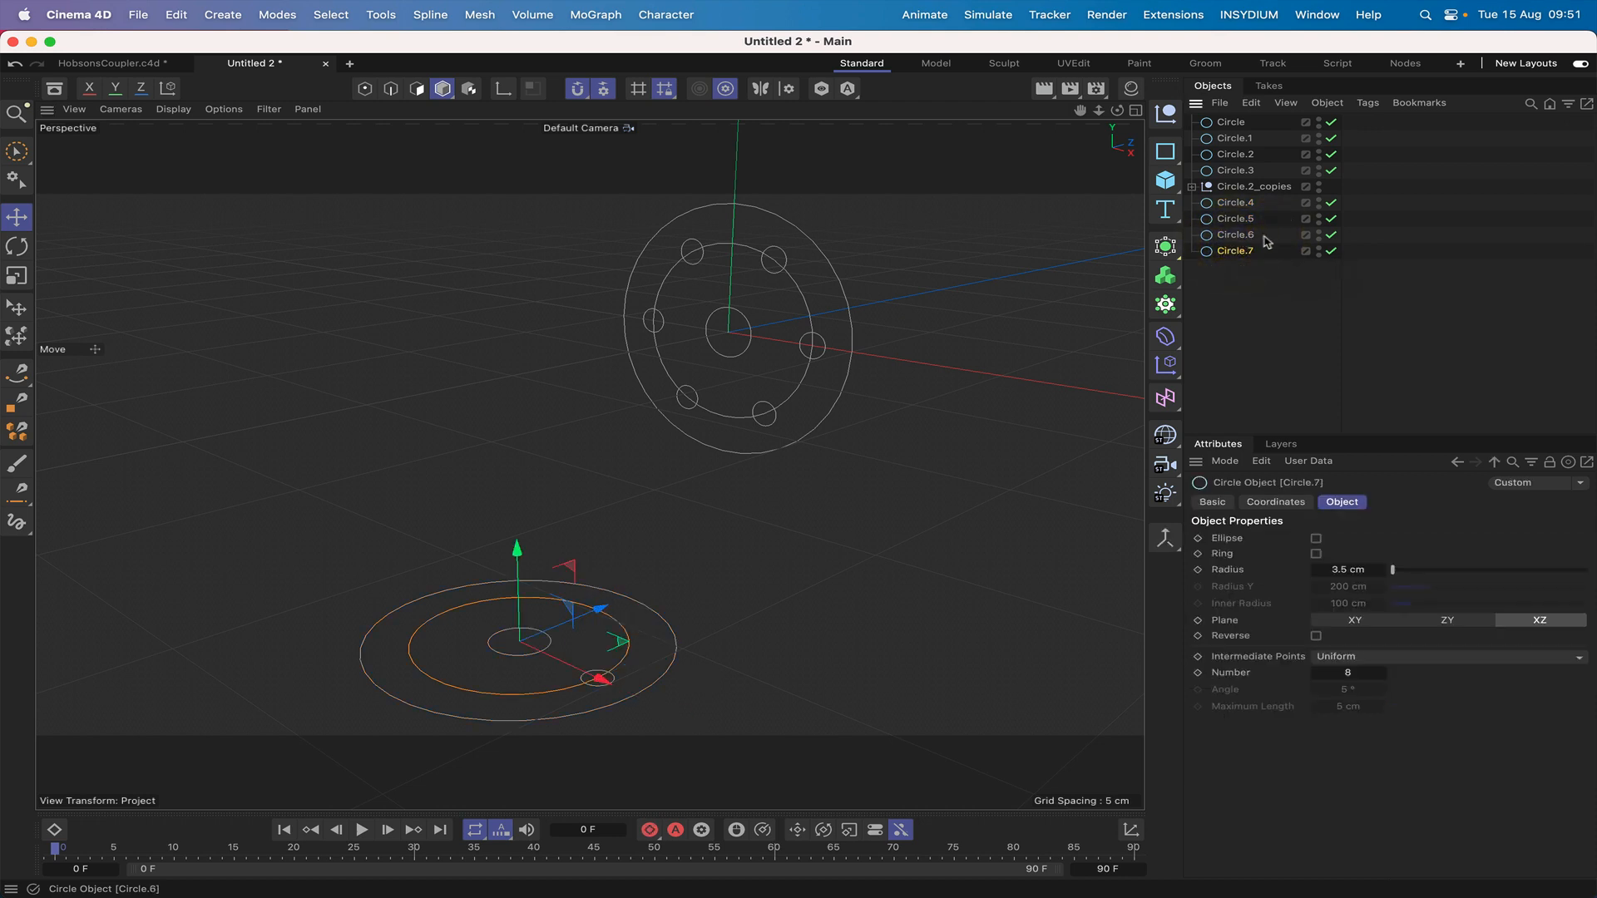
pyautogui.click(1238, 236)
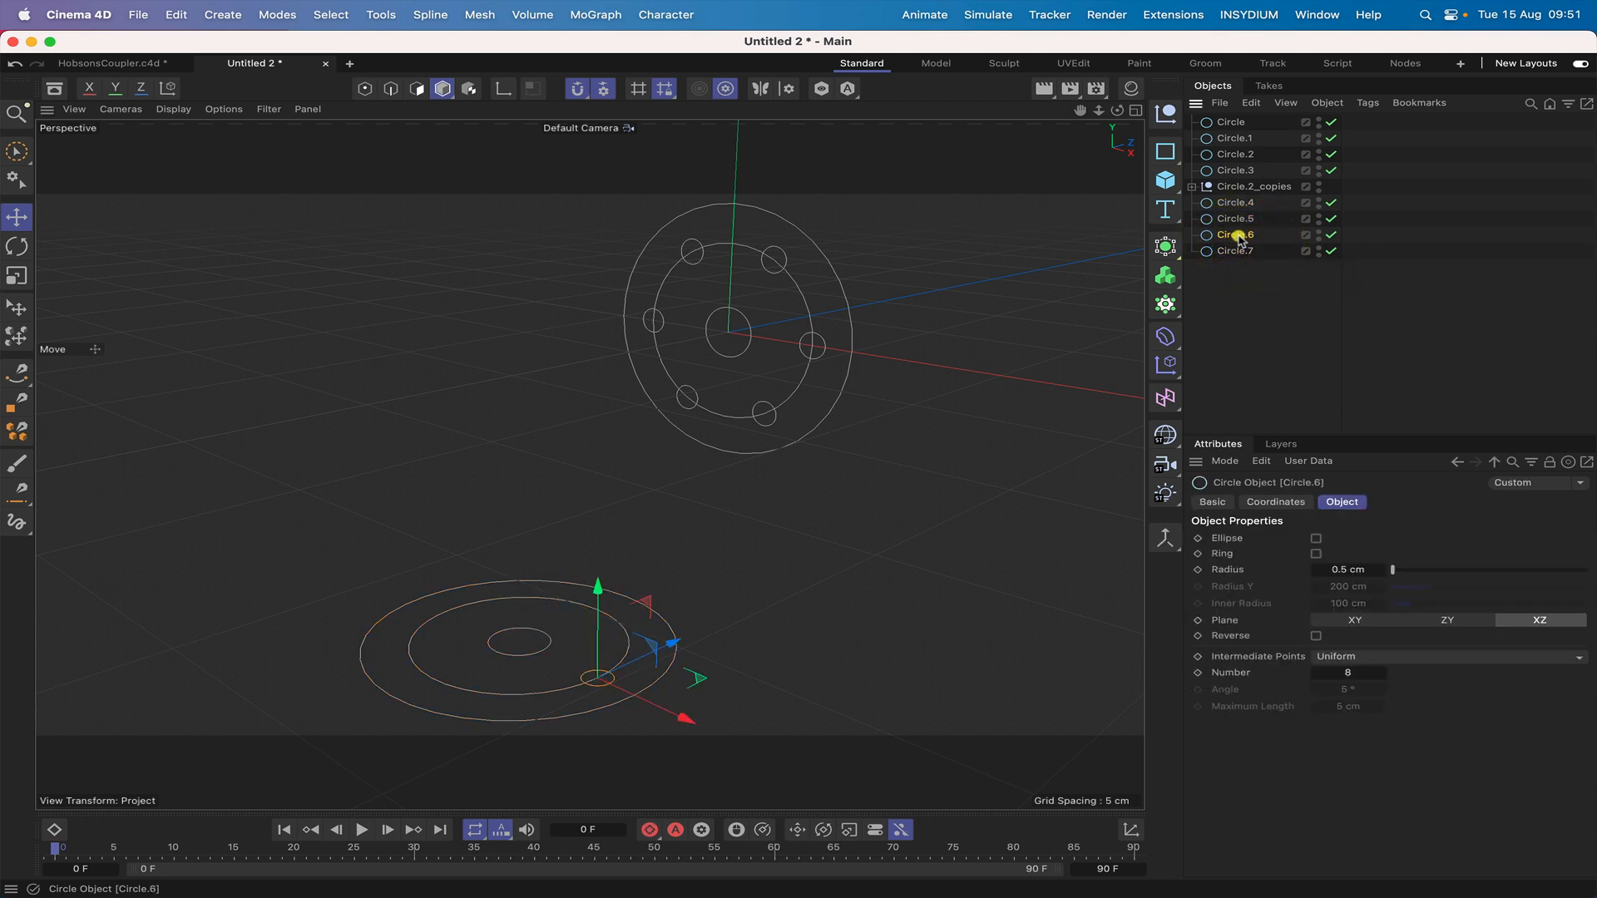
pyautogui.click(382, 14)
pyautogui.click(398, 397)
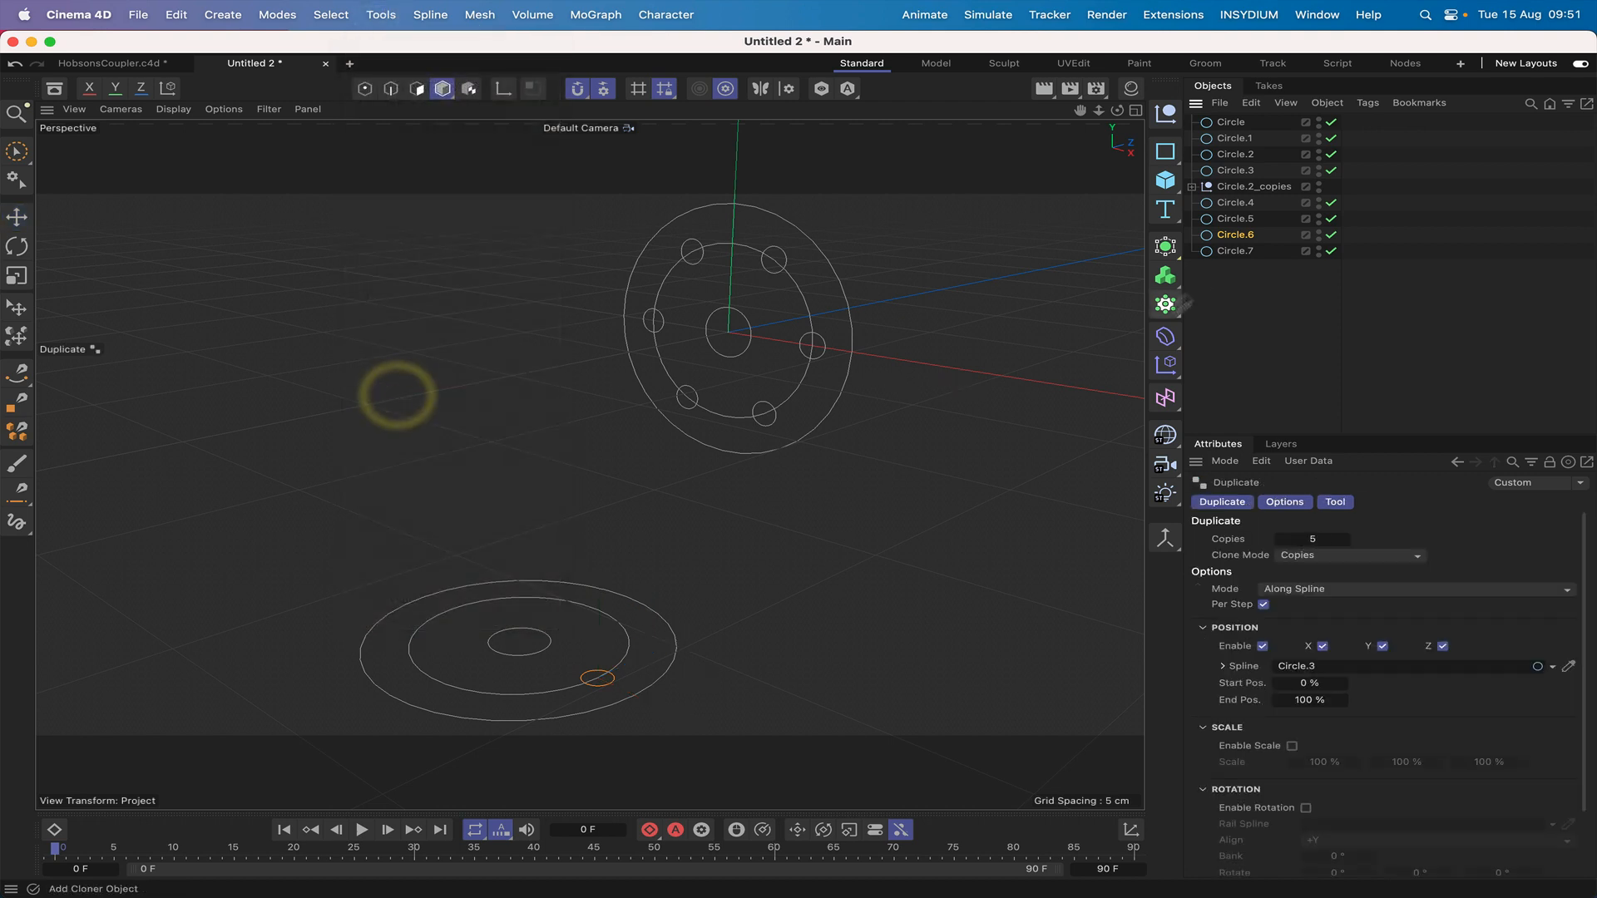
pyautogui.click(1305, 667)
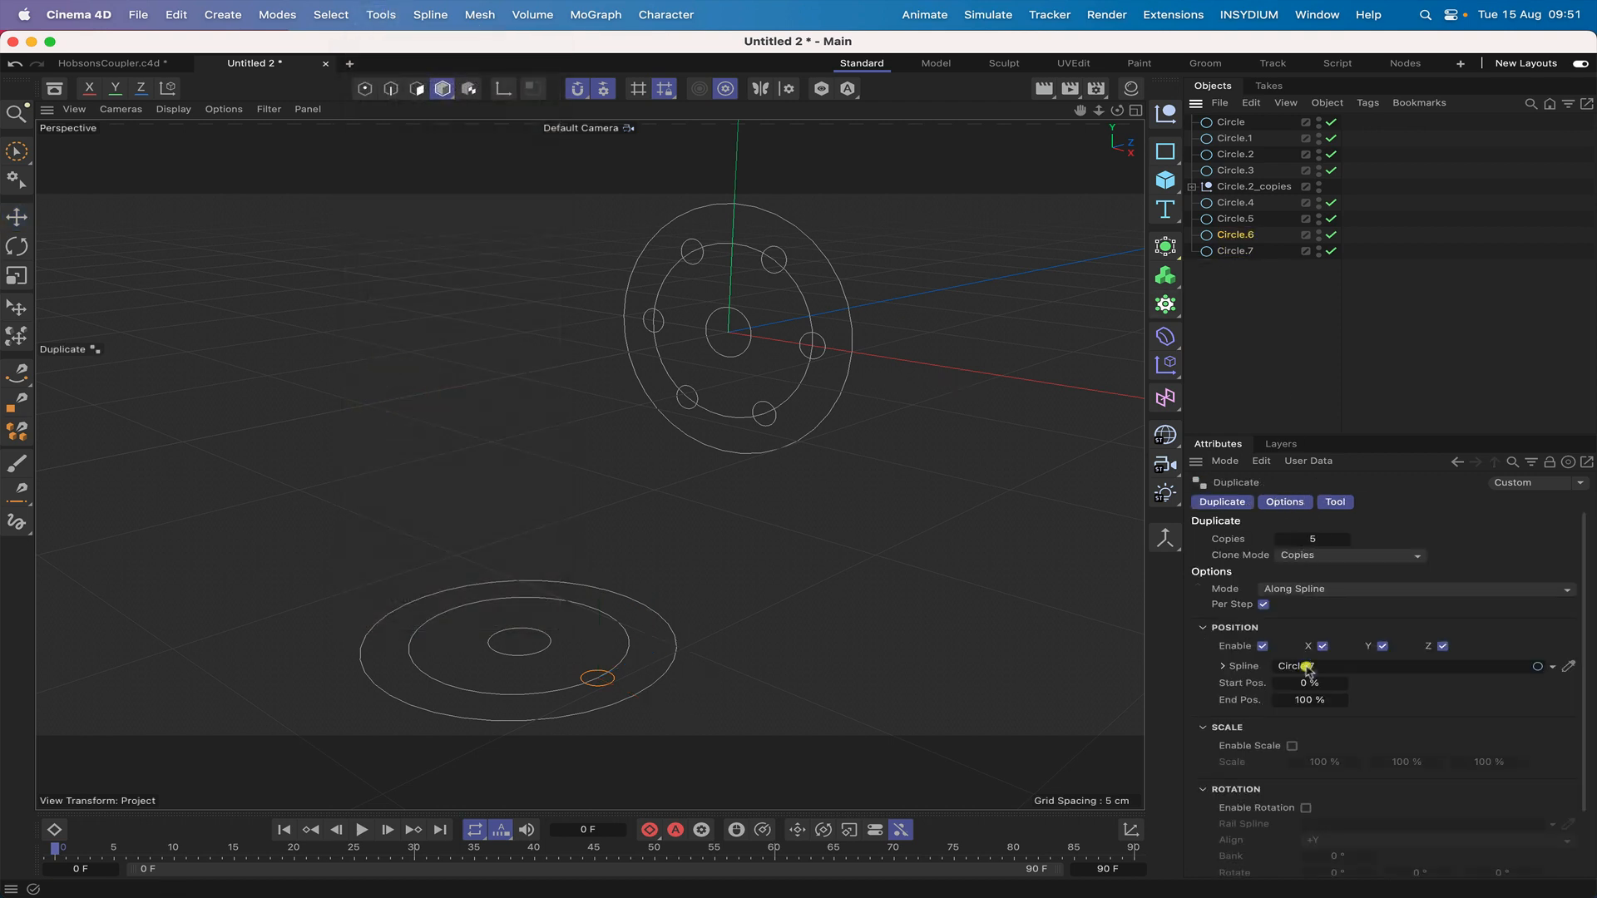
pyautogui.scroll(-2, 1307, 668)
pyautogui.click(1236, 860)
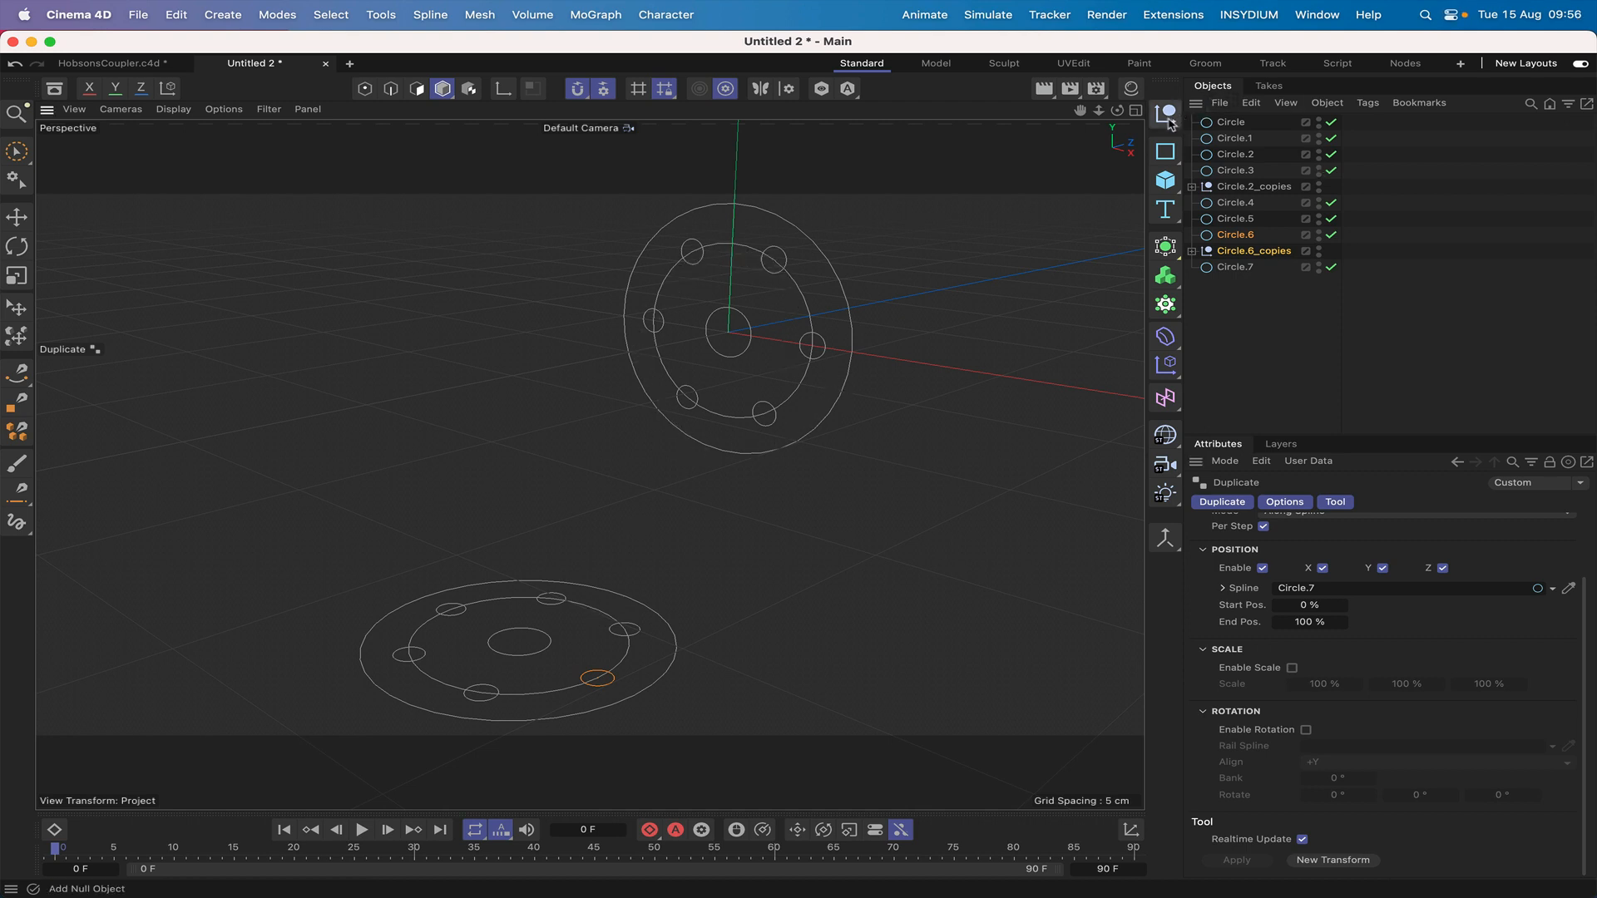
# Add a null and duplicate it with 5 copies along the Circle.3 spline.
pyautogui.click(1167, 115)
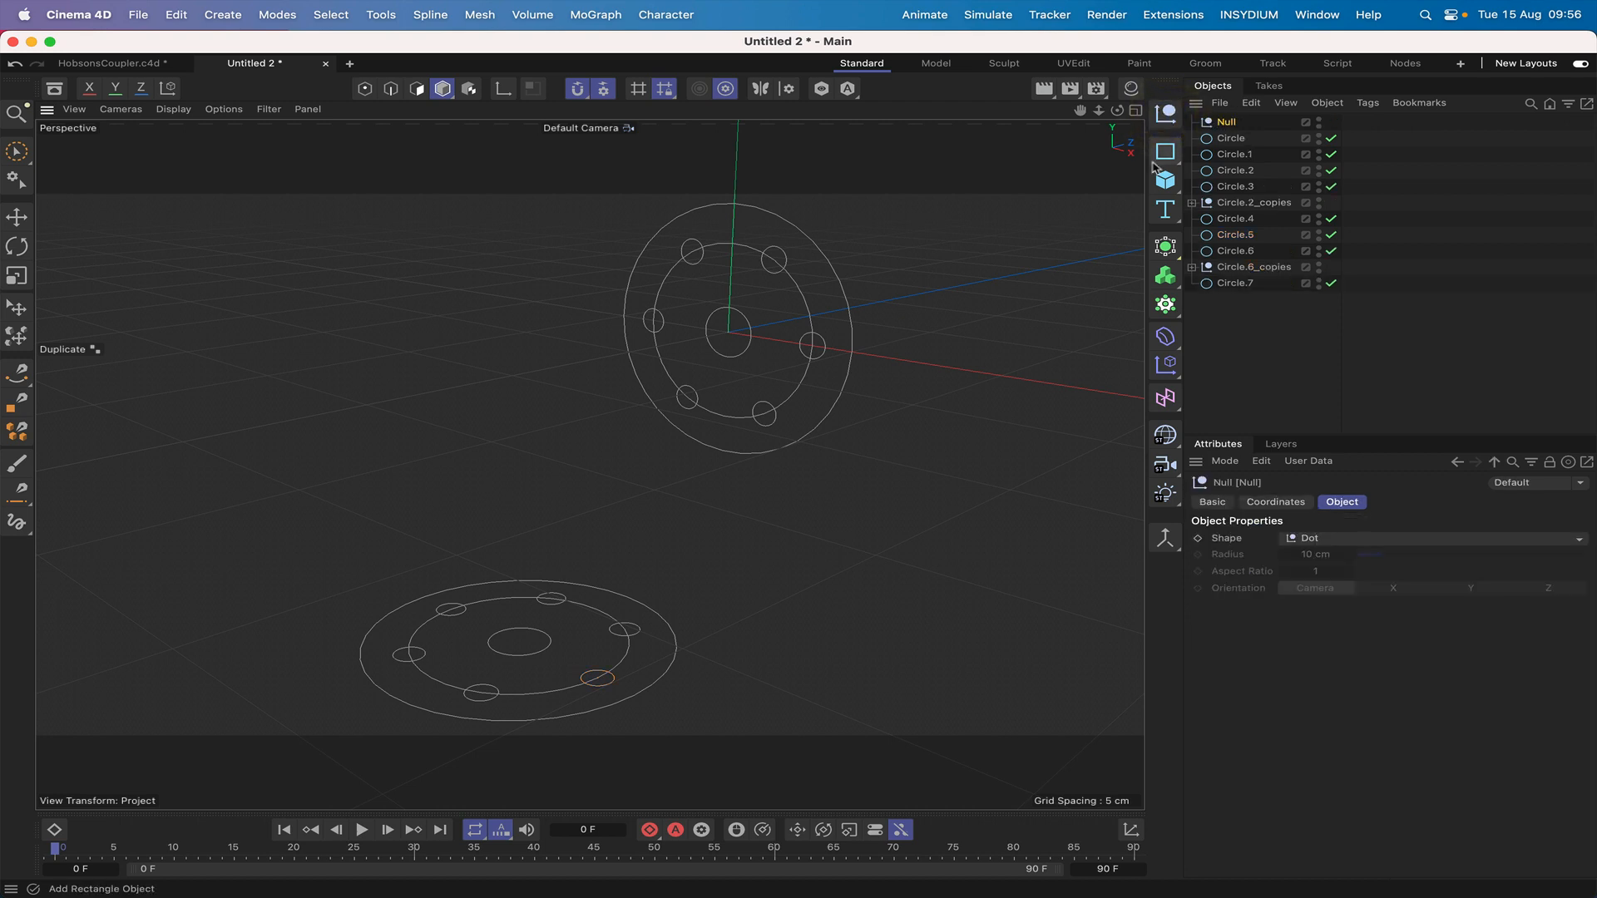
pyautogui.click(385, 15)
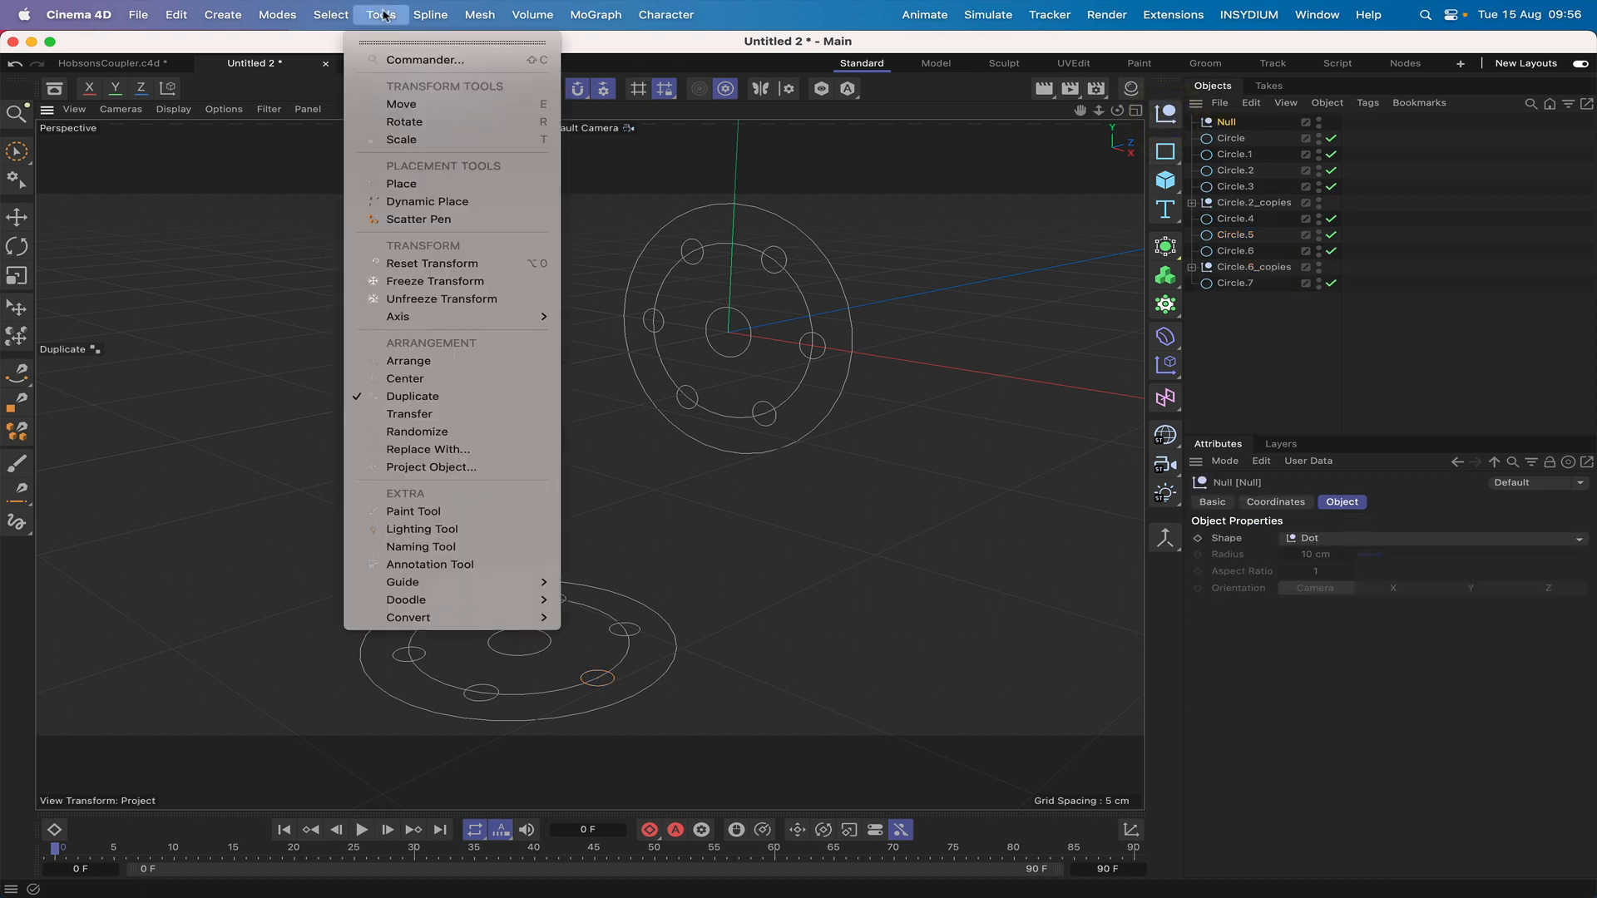
pyautogui.click(422, 397)
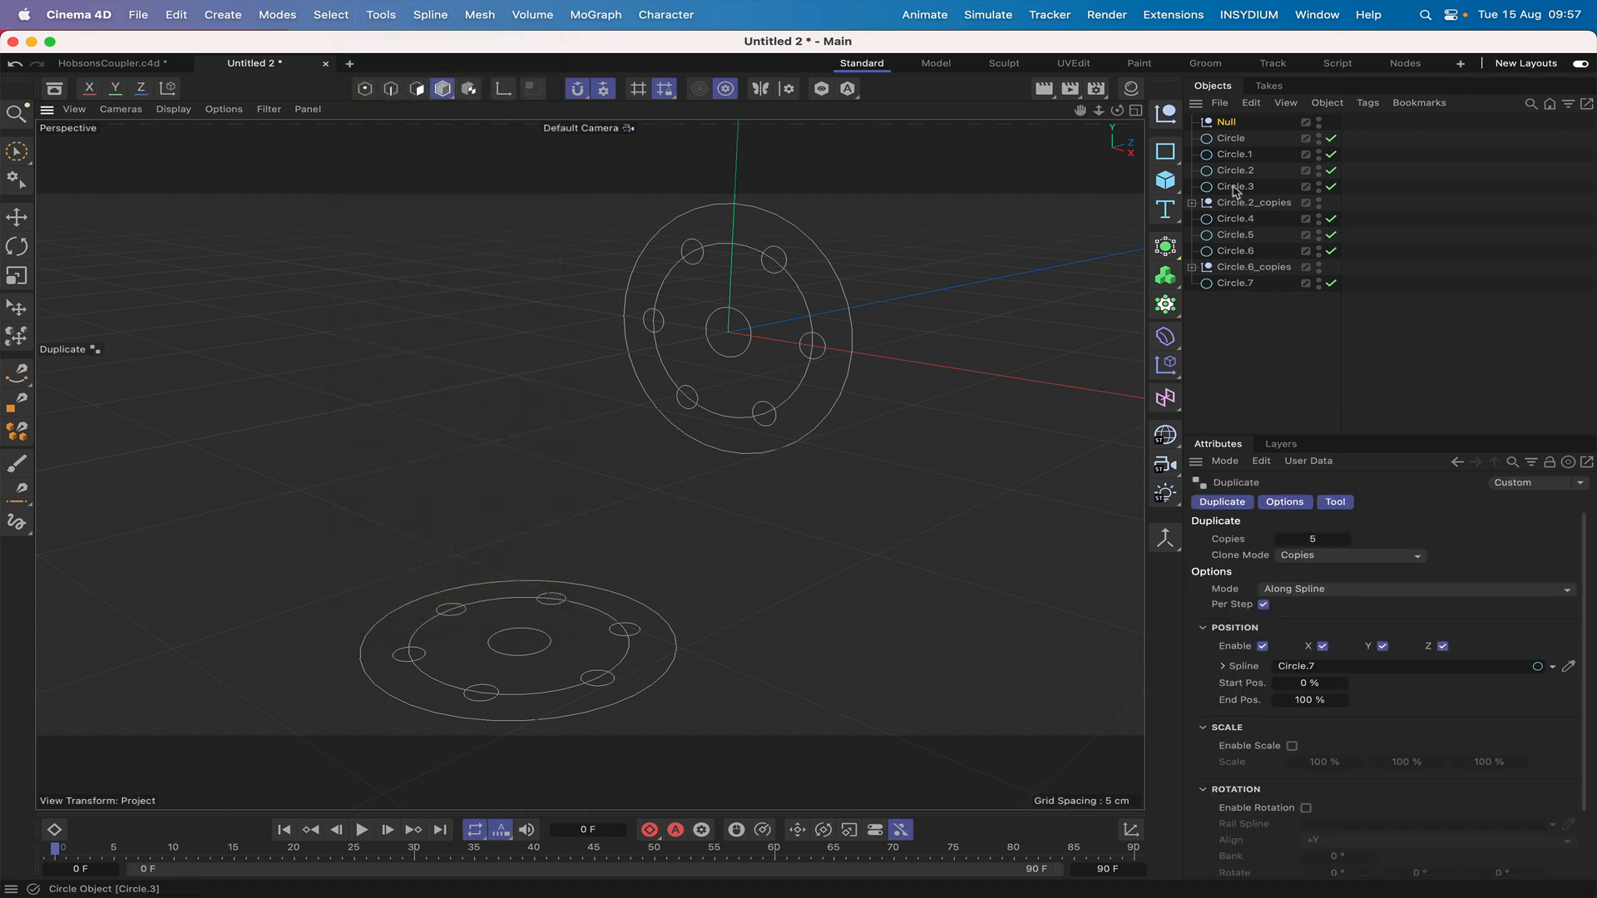
pyautogui.moveTo(1234, 189); pyautogui.dragTo(1312, 661)
pyautogui.scroll(-3, 1280, 790)
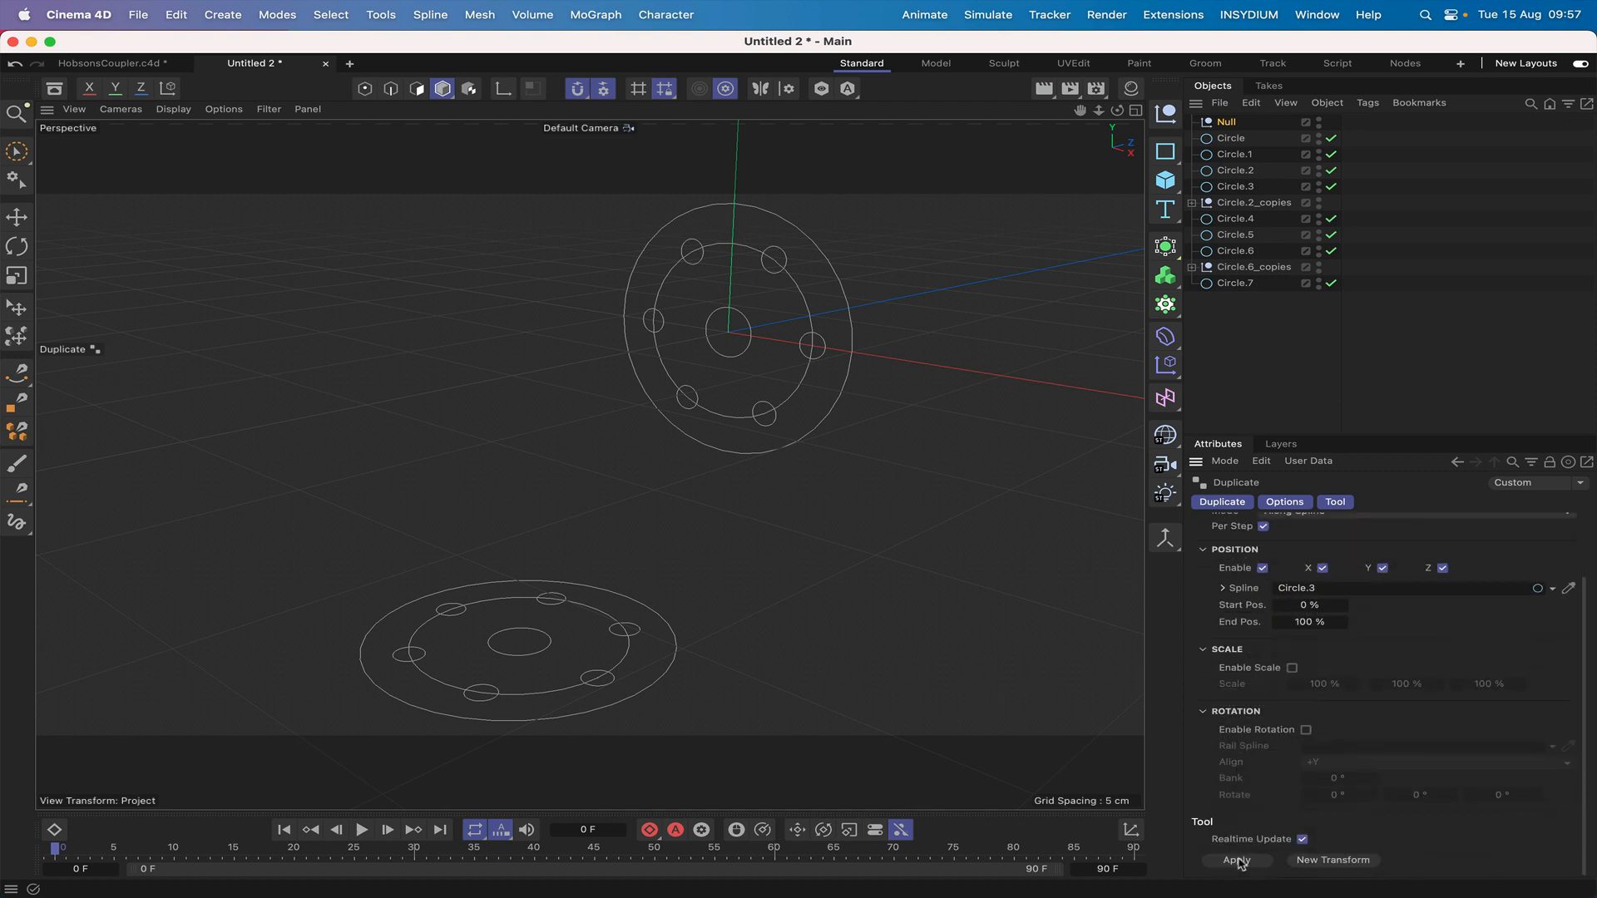
pyautogui.click(1238, 861)
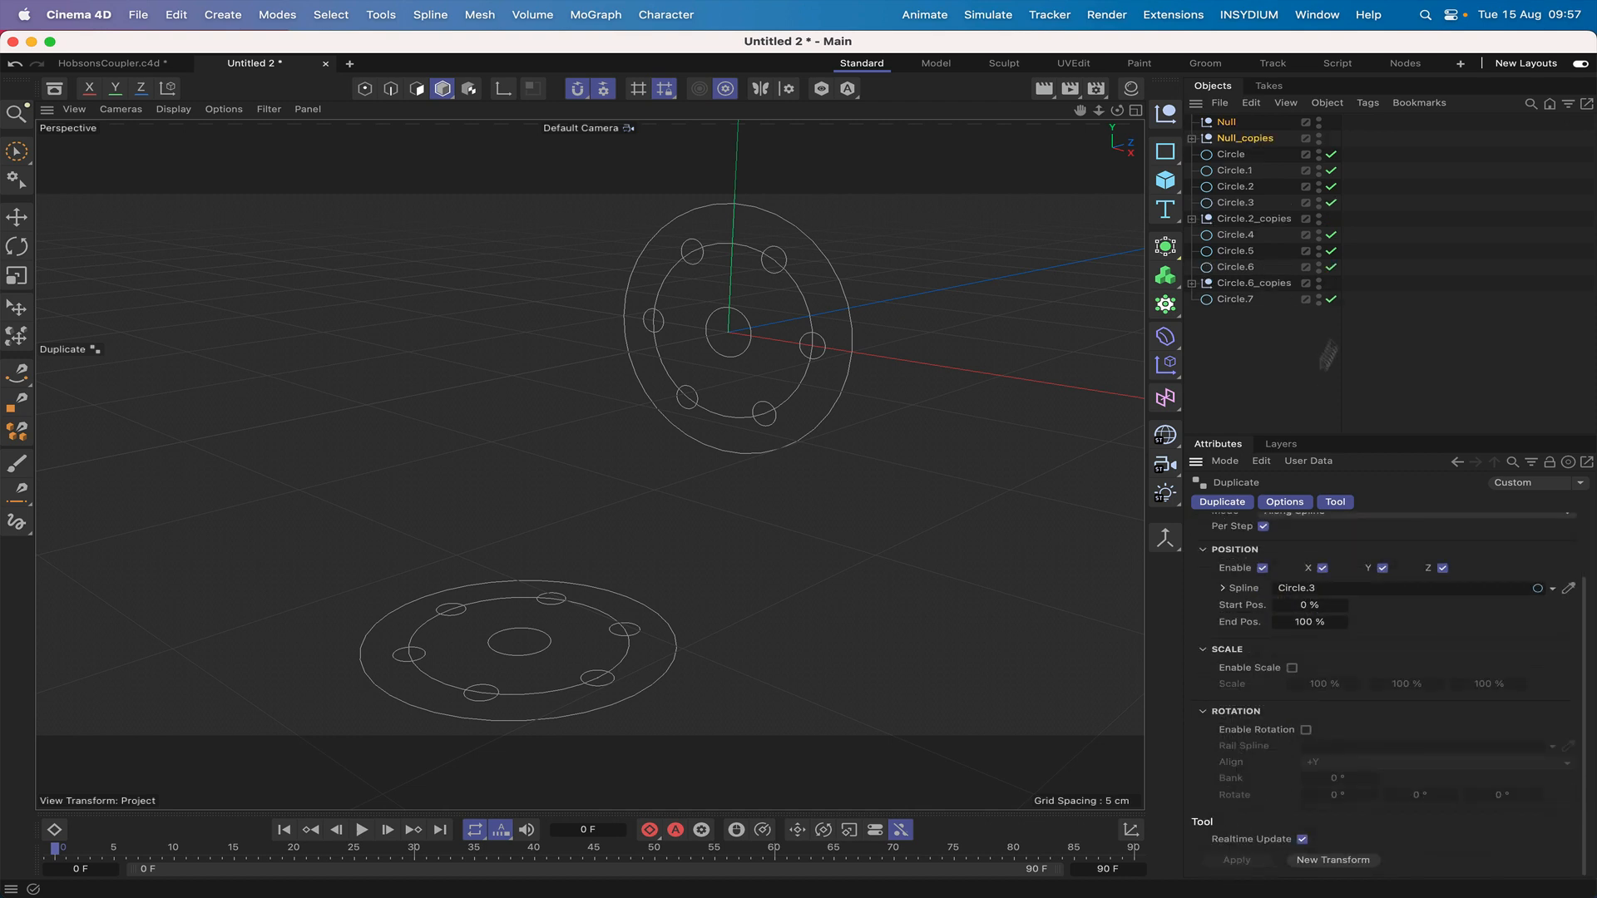
# Put the original null first inside the Null_copies group and give all six nulls a Diamond shape with a 0.3 cm radius.
pyautogui.click(1191, 138)
pyautogui.moveTo(1226, 122); pyautogui.dragTo(1232, 218)
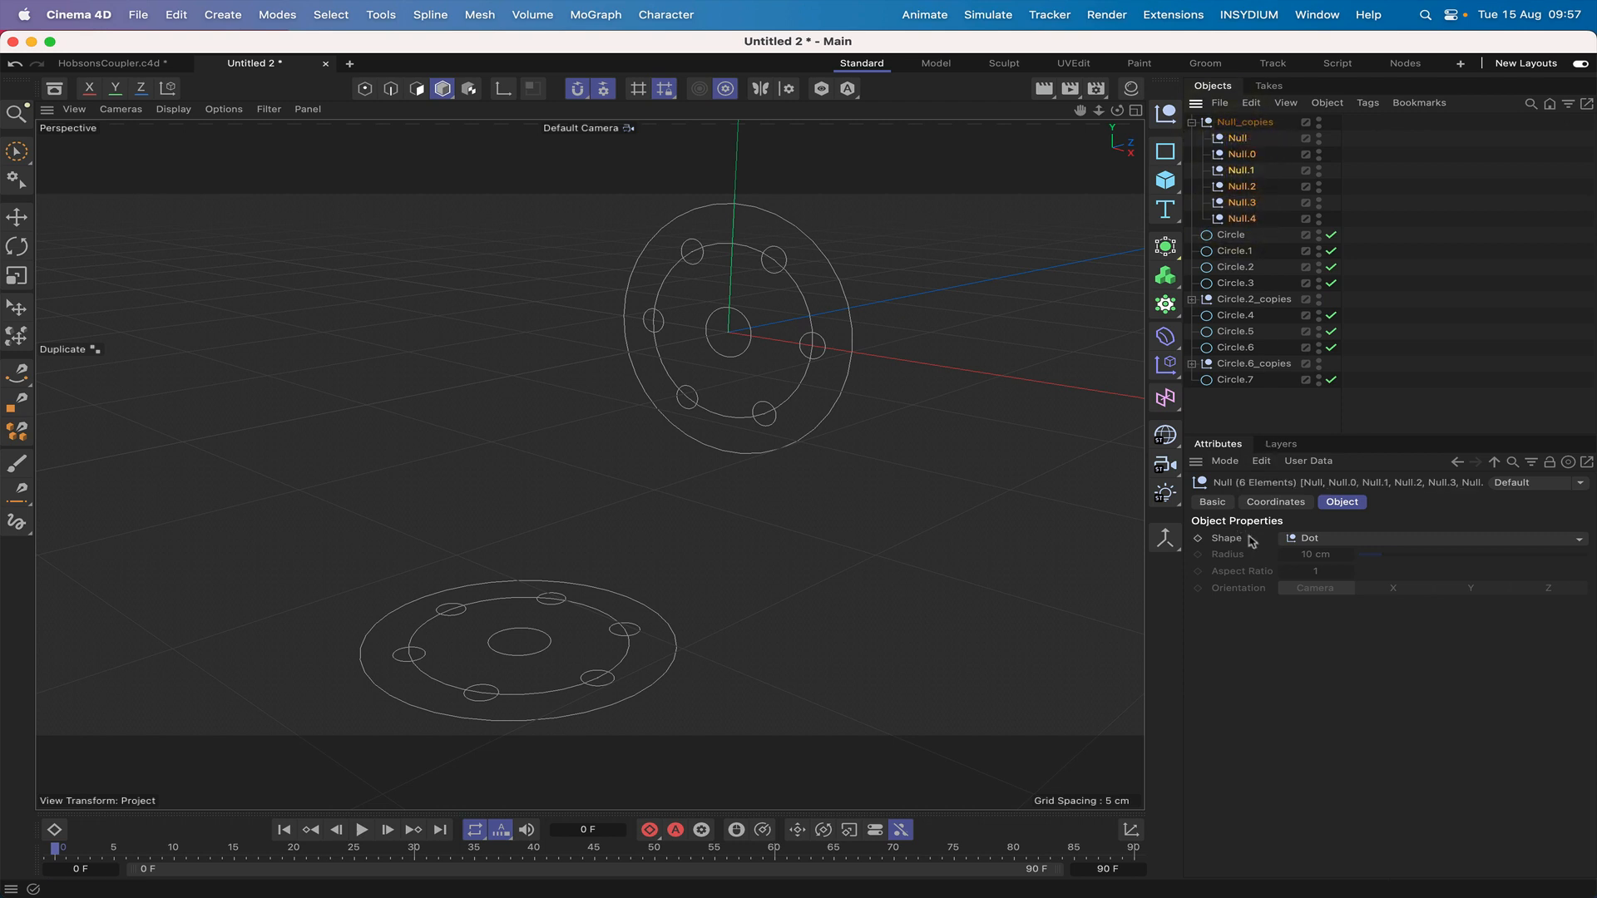
pyautogui.click(1316, 540)
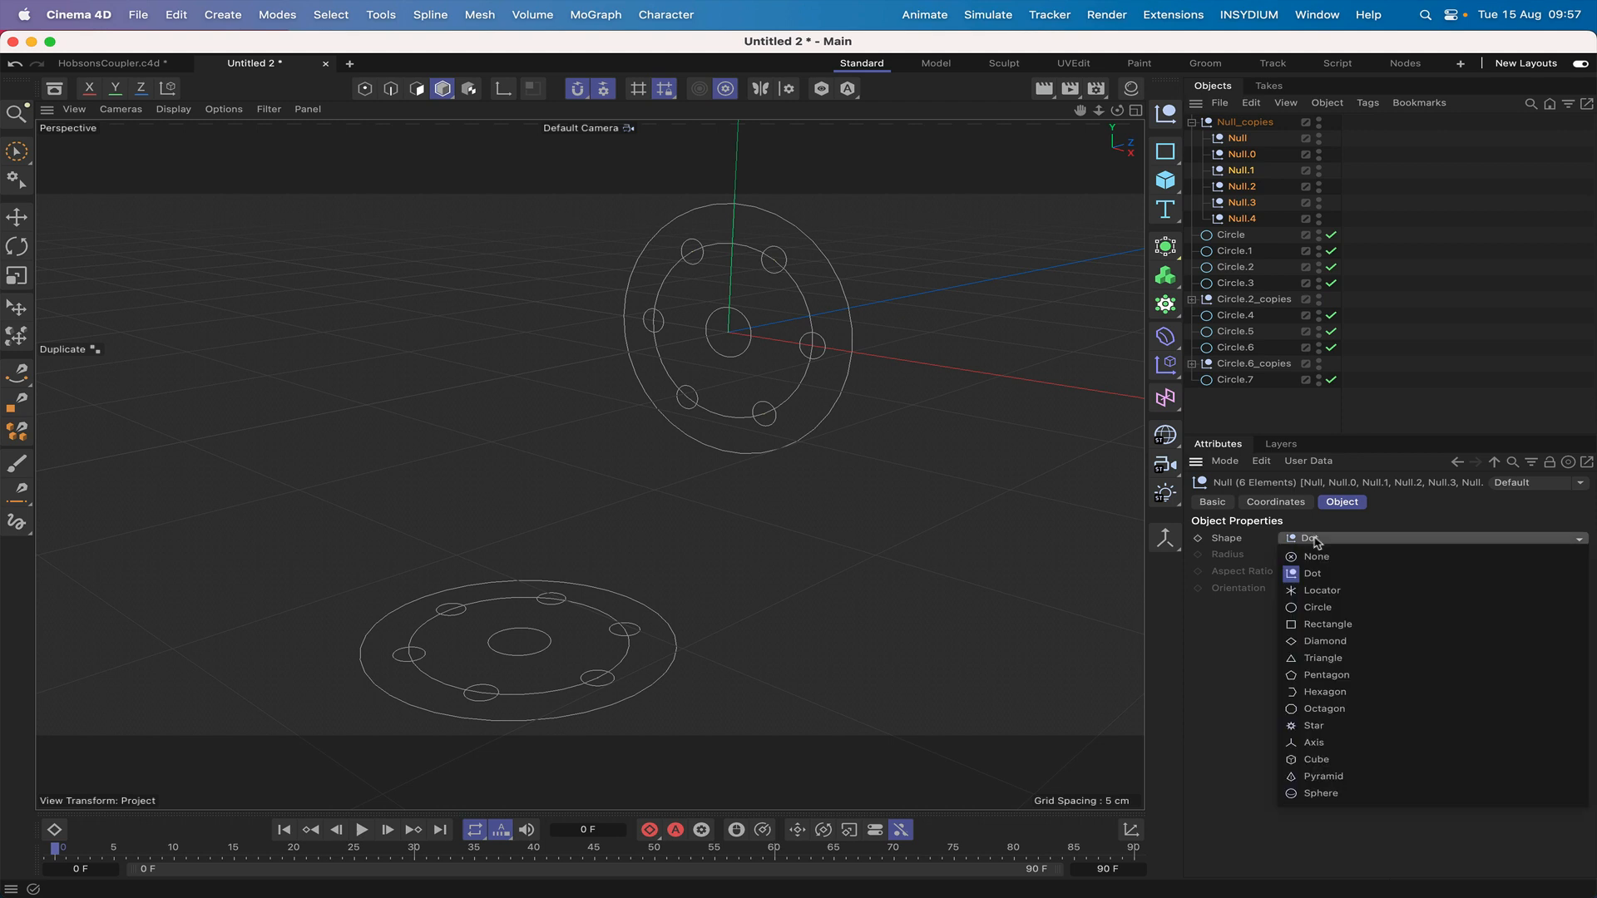
pyautogui.click(1322, 641)
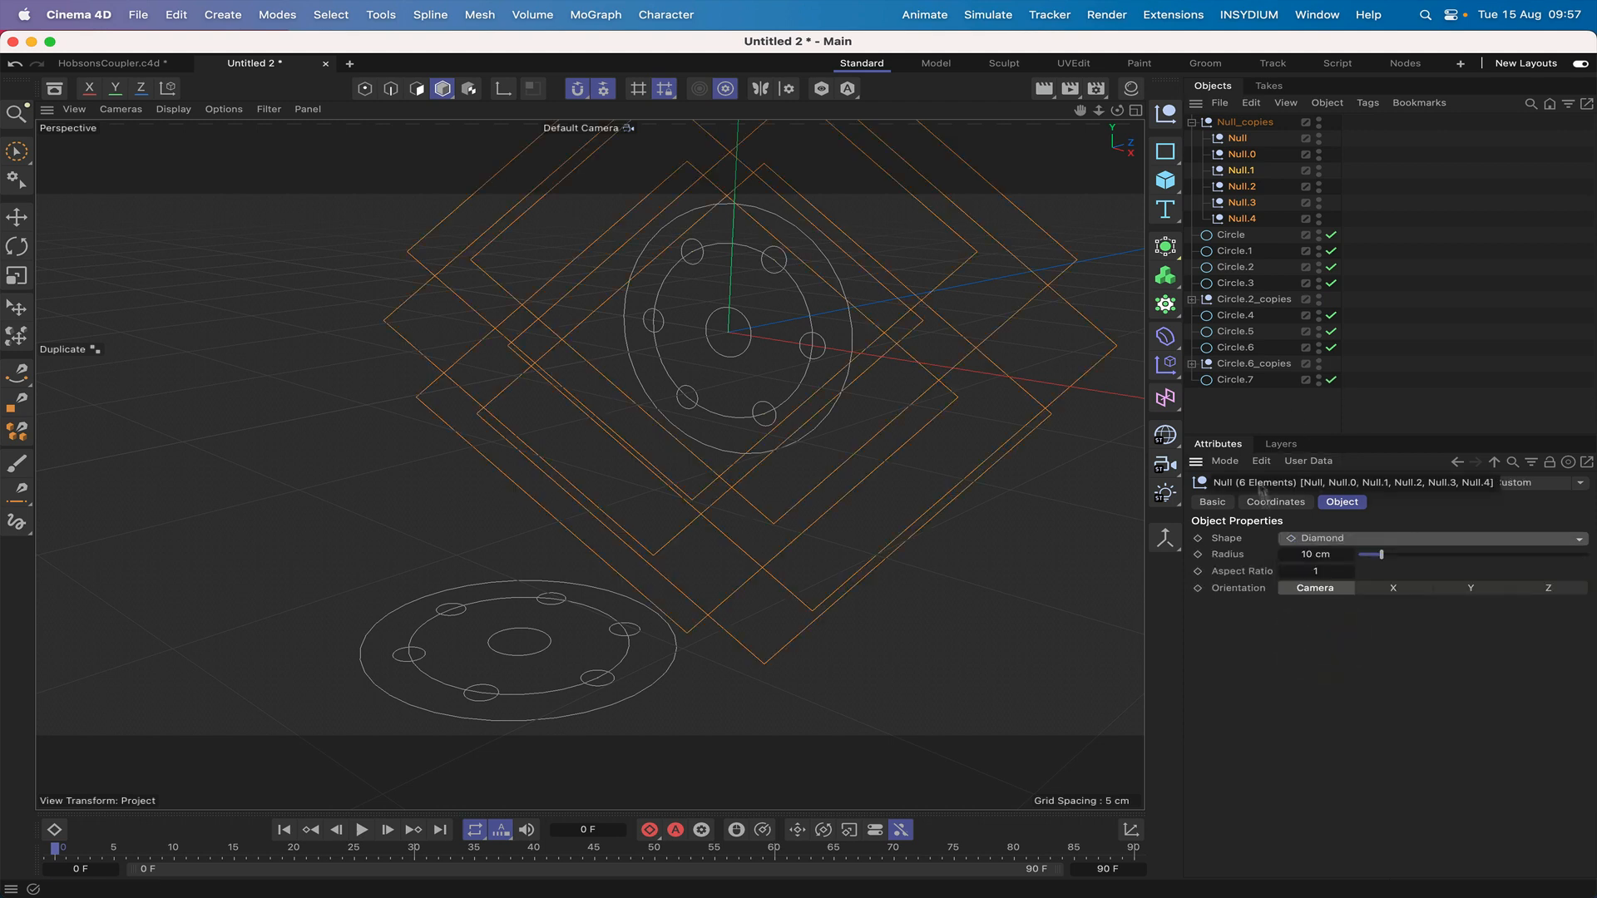
pyautogui.click(1312, 554)
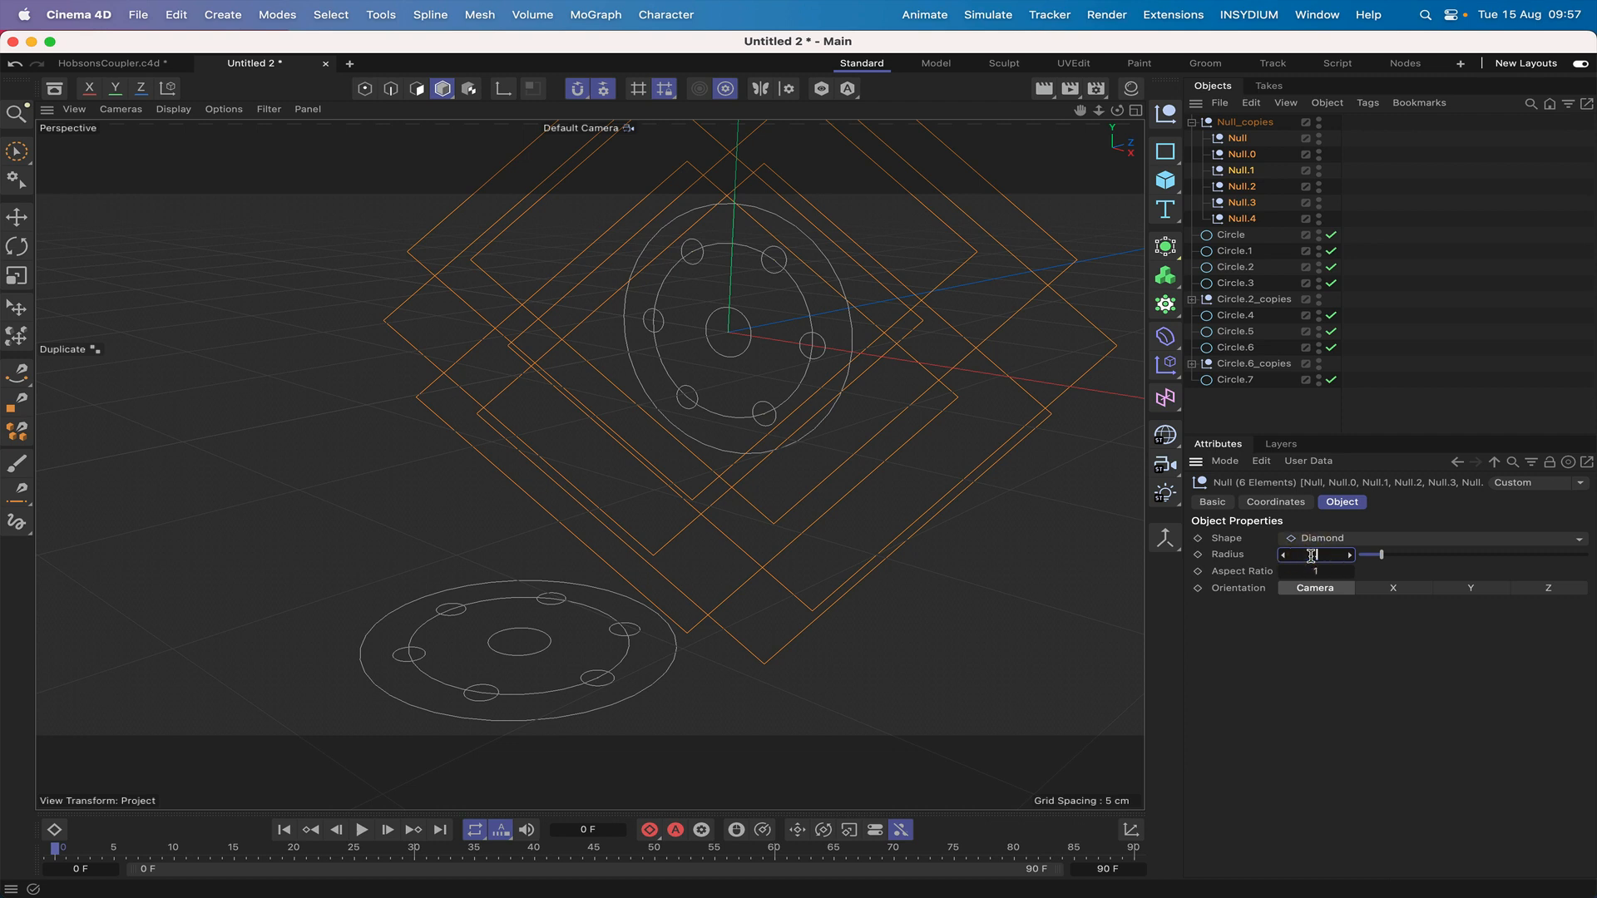
pyautogui.write('0.4')
pyautogui.press('Return')
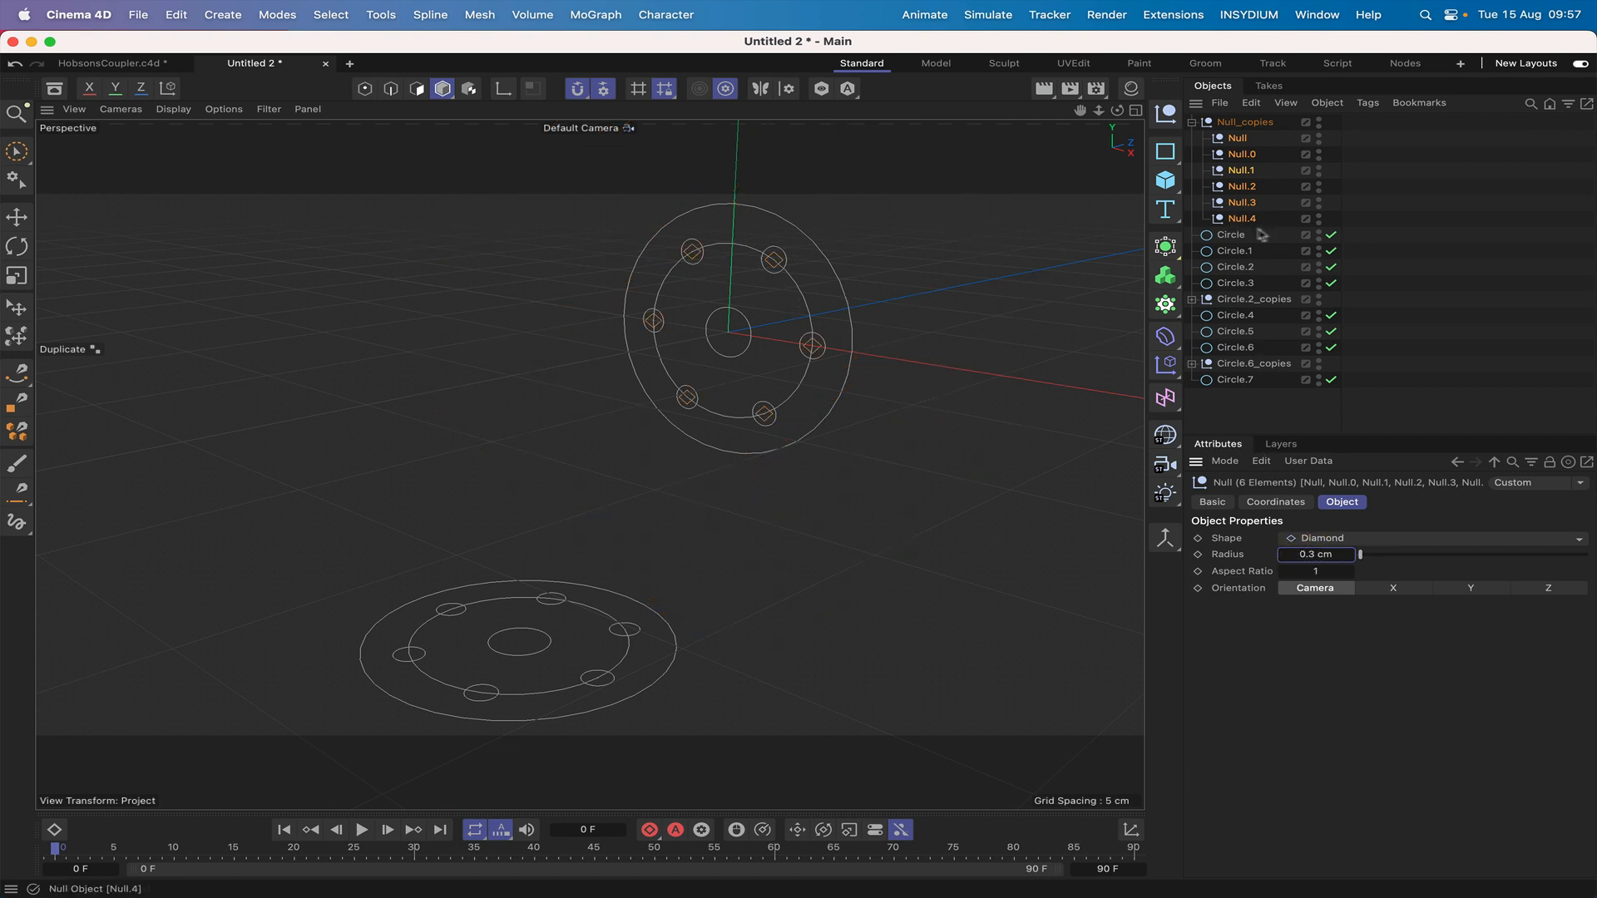
# Set the six nulls' display color to Automatic with a yellow color of RGB 255, 255, 1, and deselect them.
pyautogui.click(1227, 503)
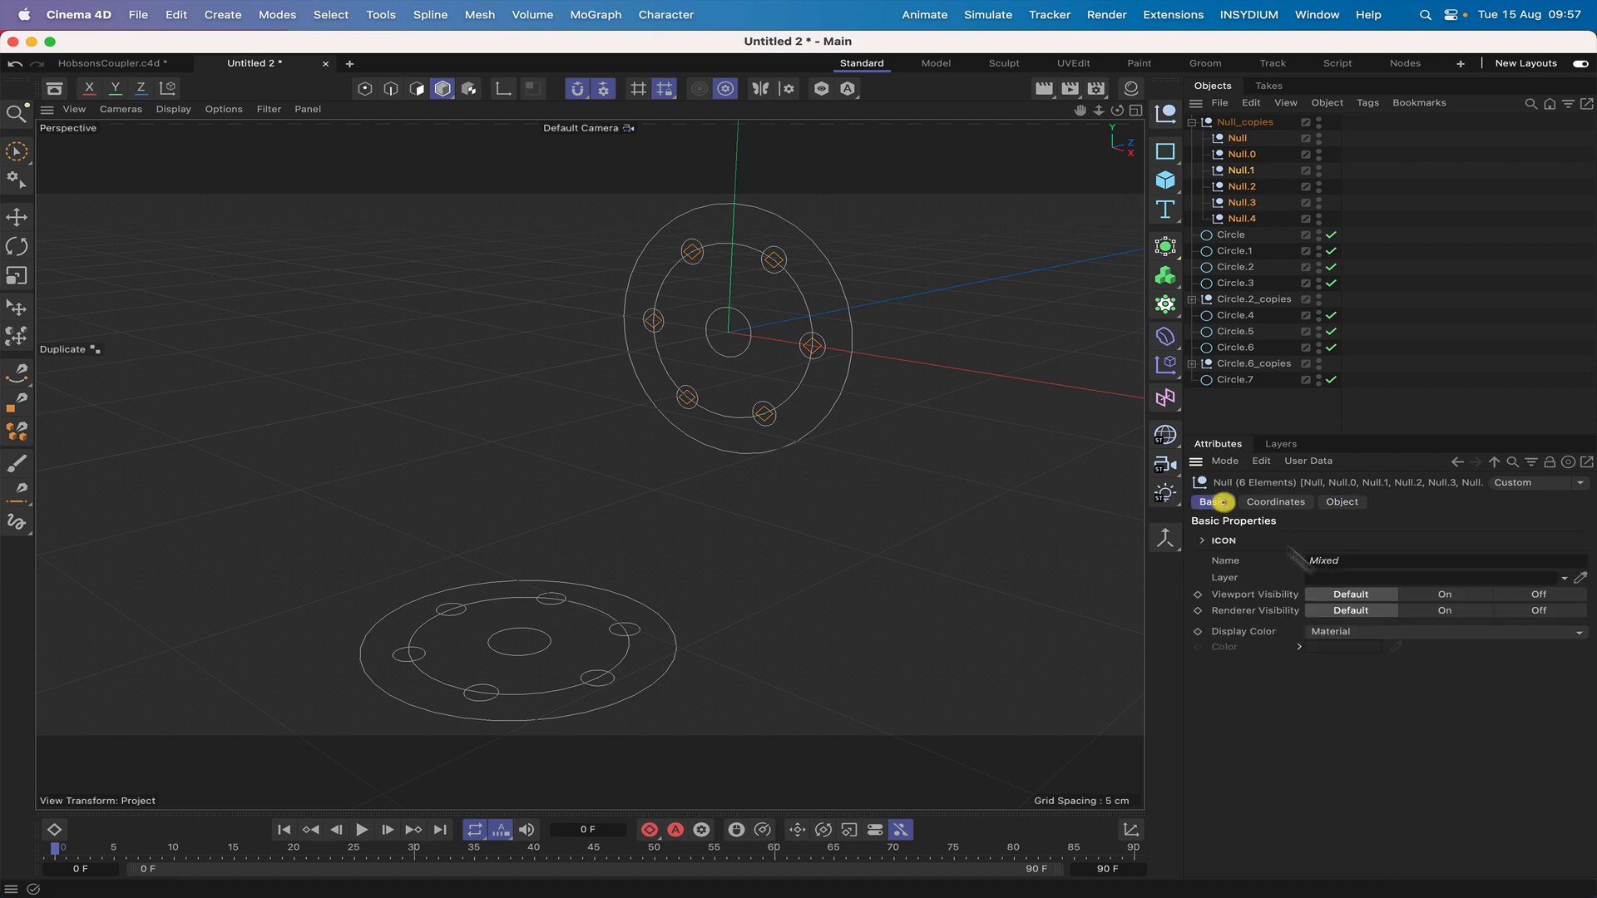
pyautogui.click(1355, 631)
pyautogui.click(1368, 683)
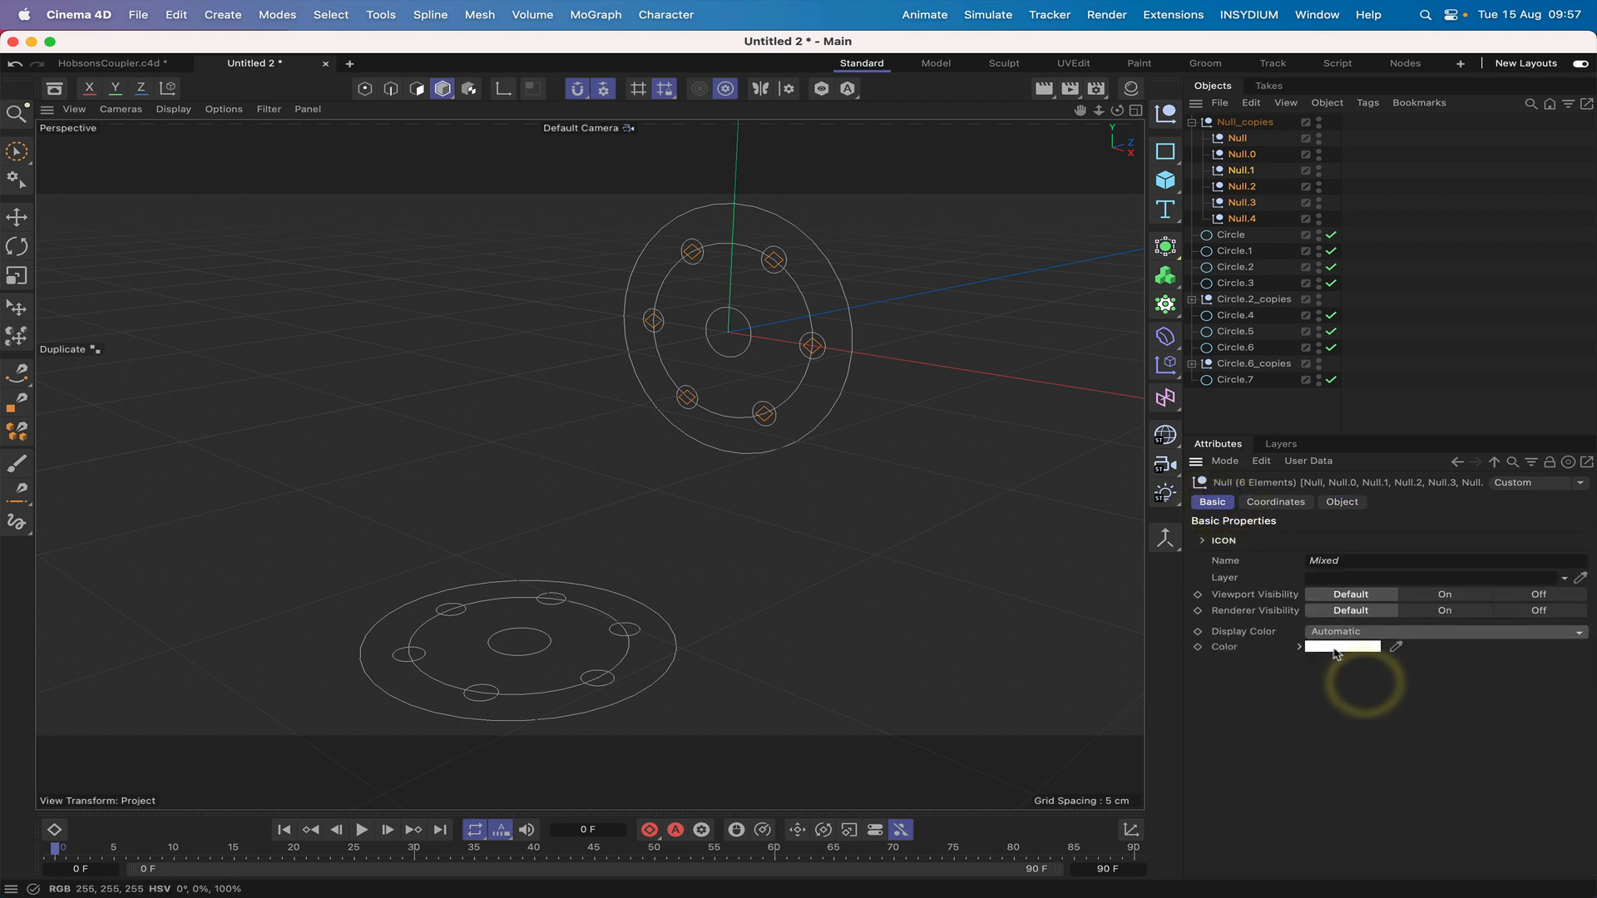
pyautogui.click(1342, 646)
pyautogui.click(1382, 766)
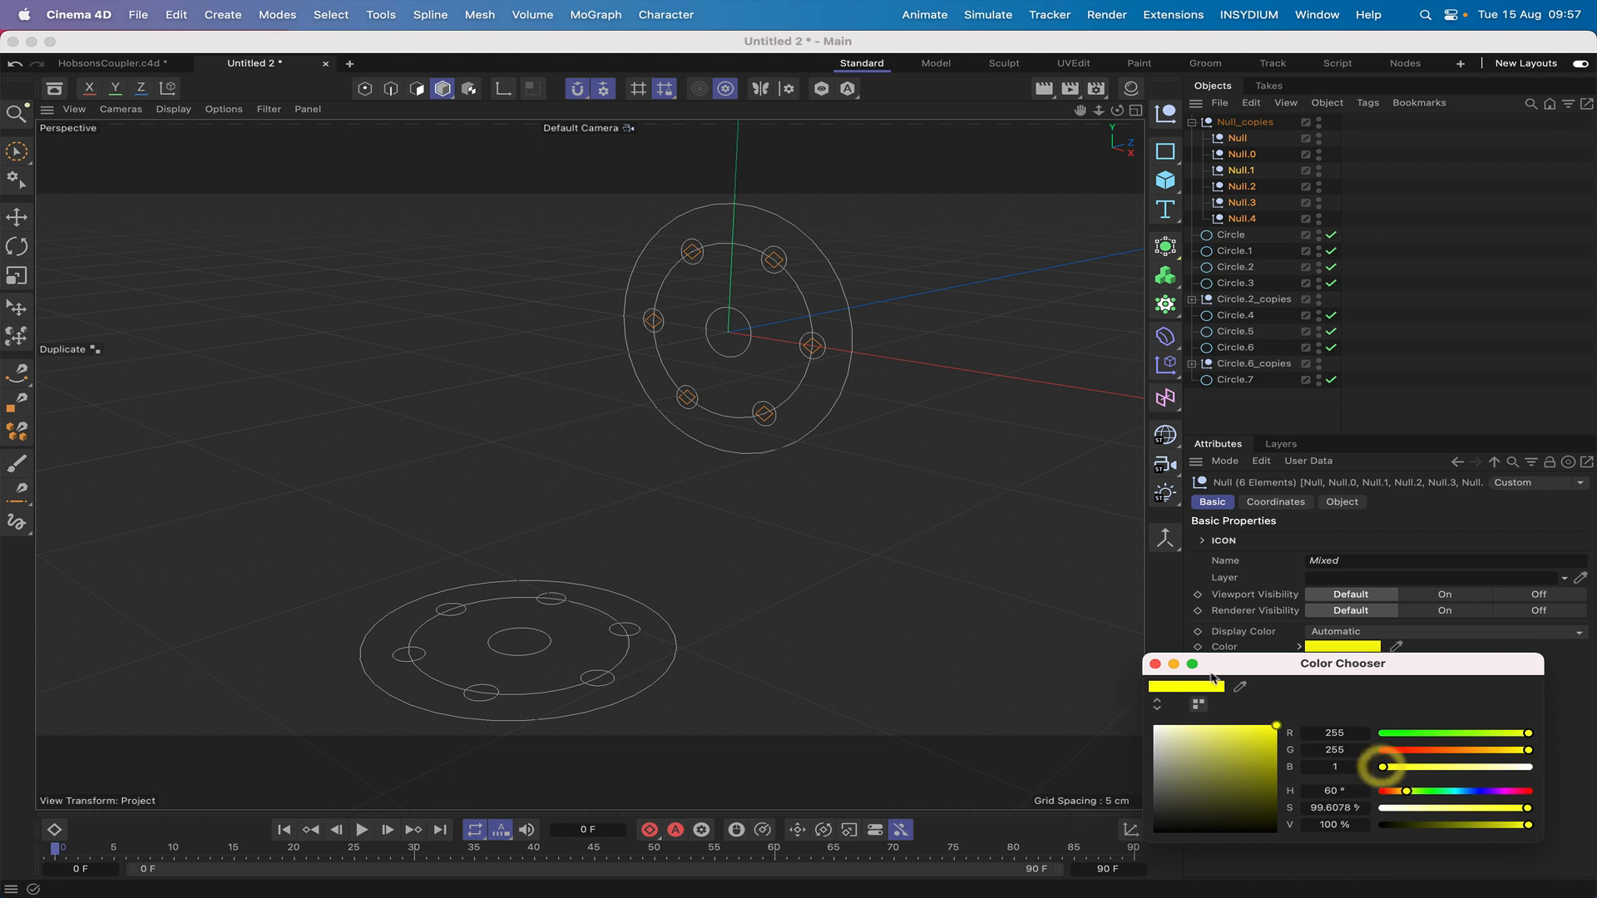
pyautogui.click(1156, 664)
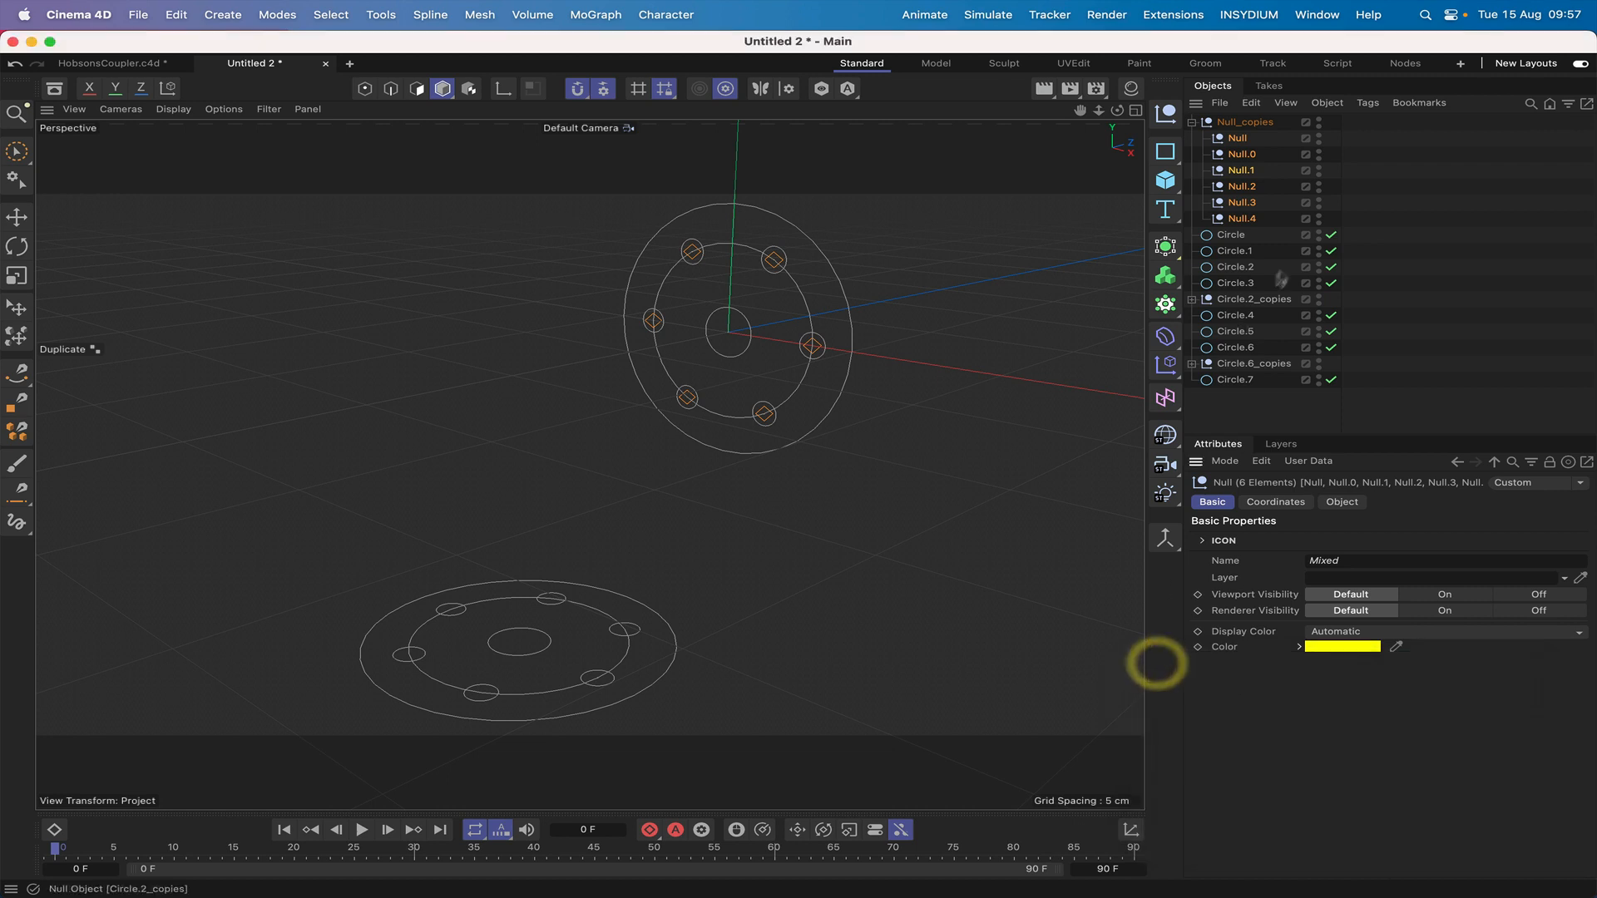
pyautogui.click(1287, 250)
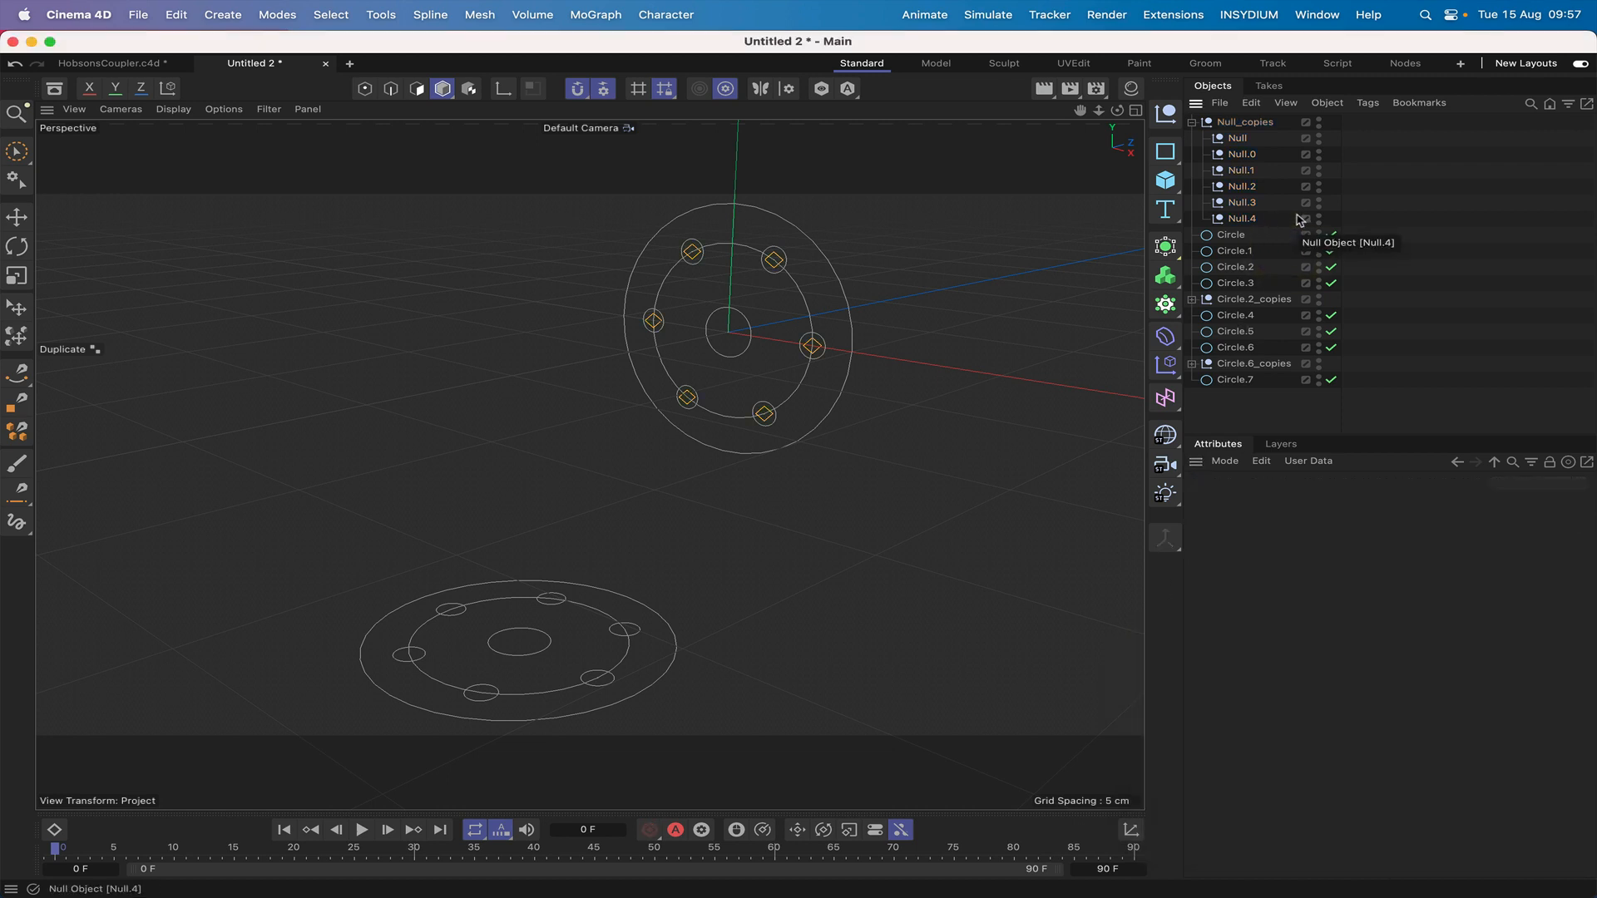
# Rename the six nulls in the Null_copies group 1, 2, 3, 4, 5 and 6 in order.
pyautogui.click(1238, 139)
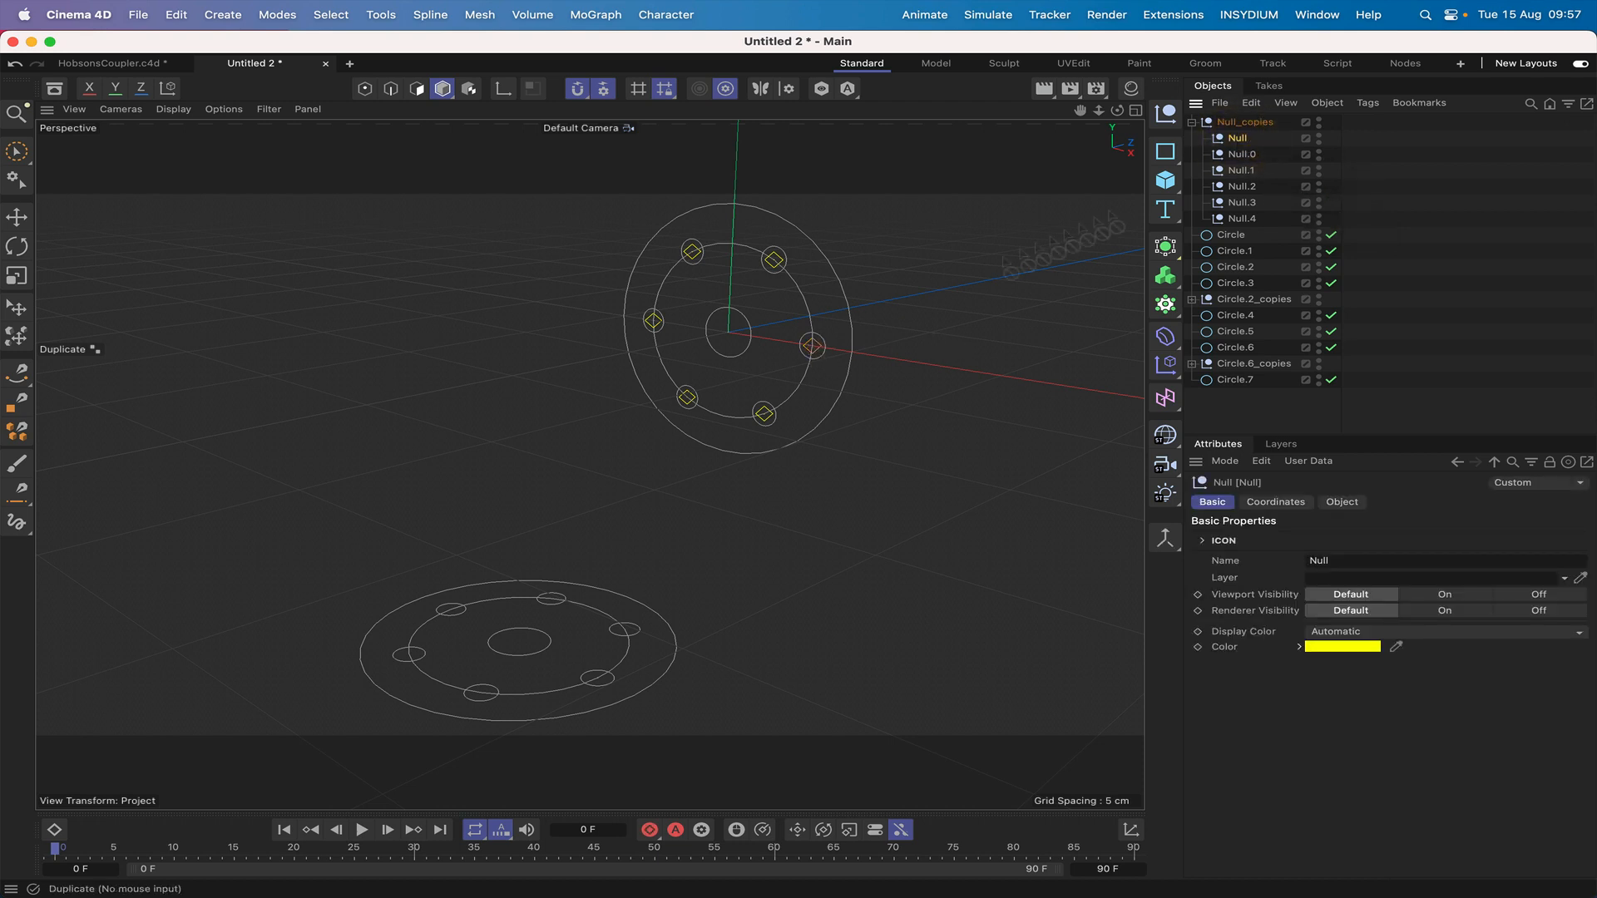
pyautogui.doubleClick(1236, 139)
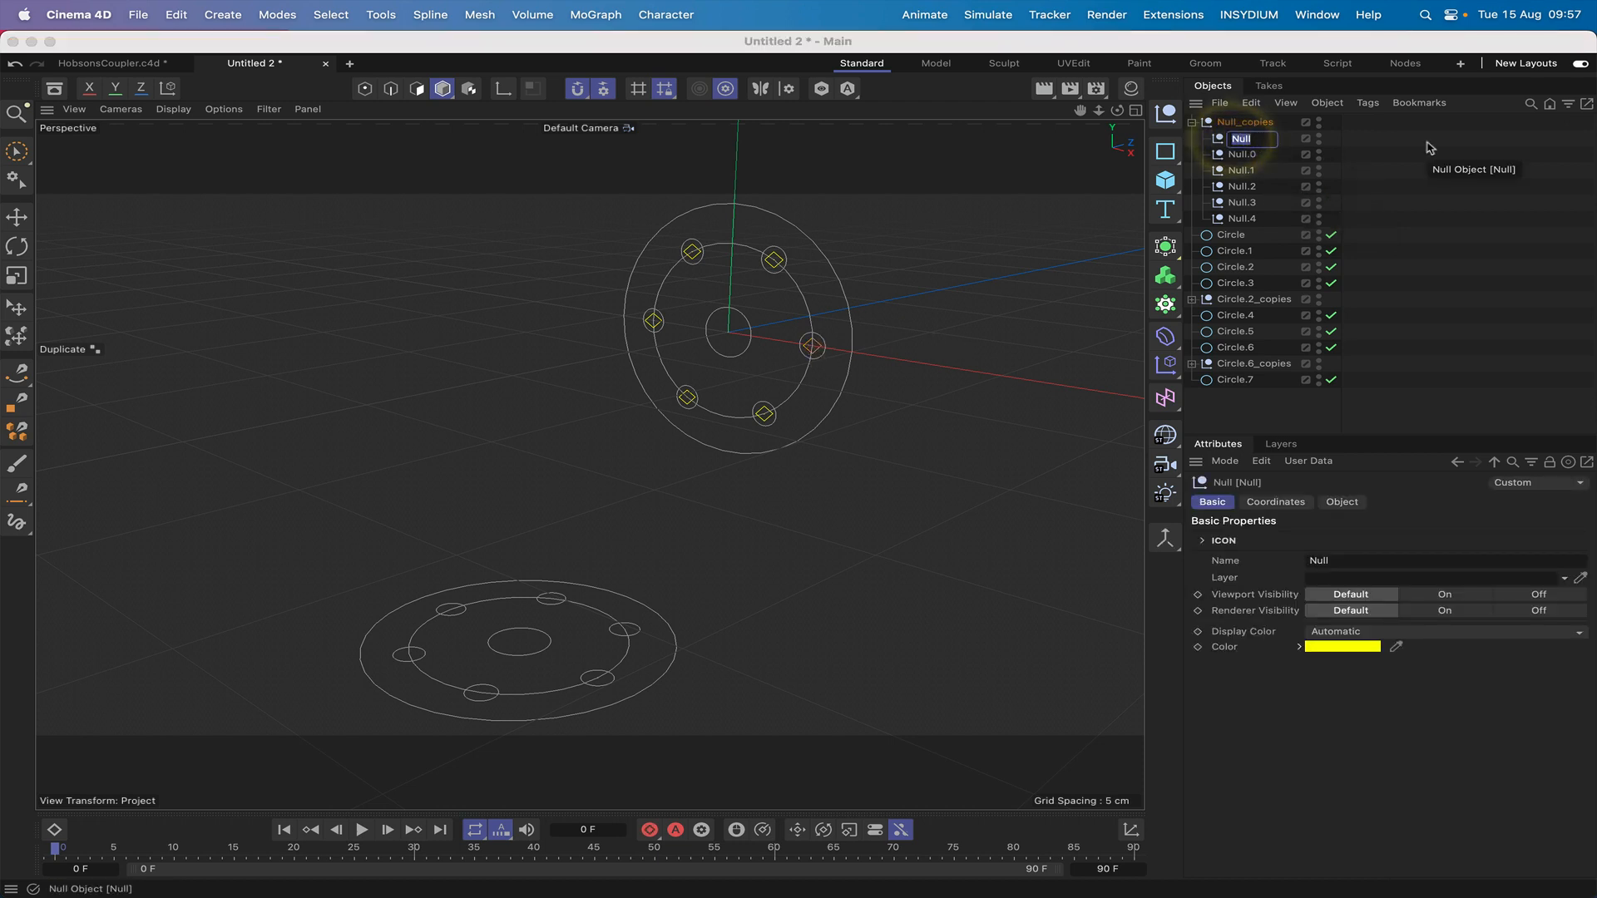
pyautogui.write('1')
pyautogui.press('Tab')
pyautogui.write('2')
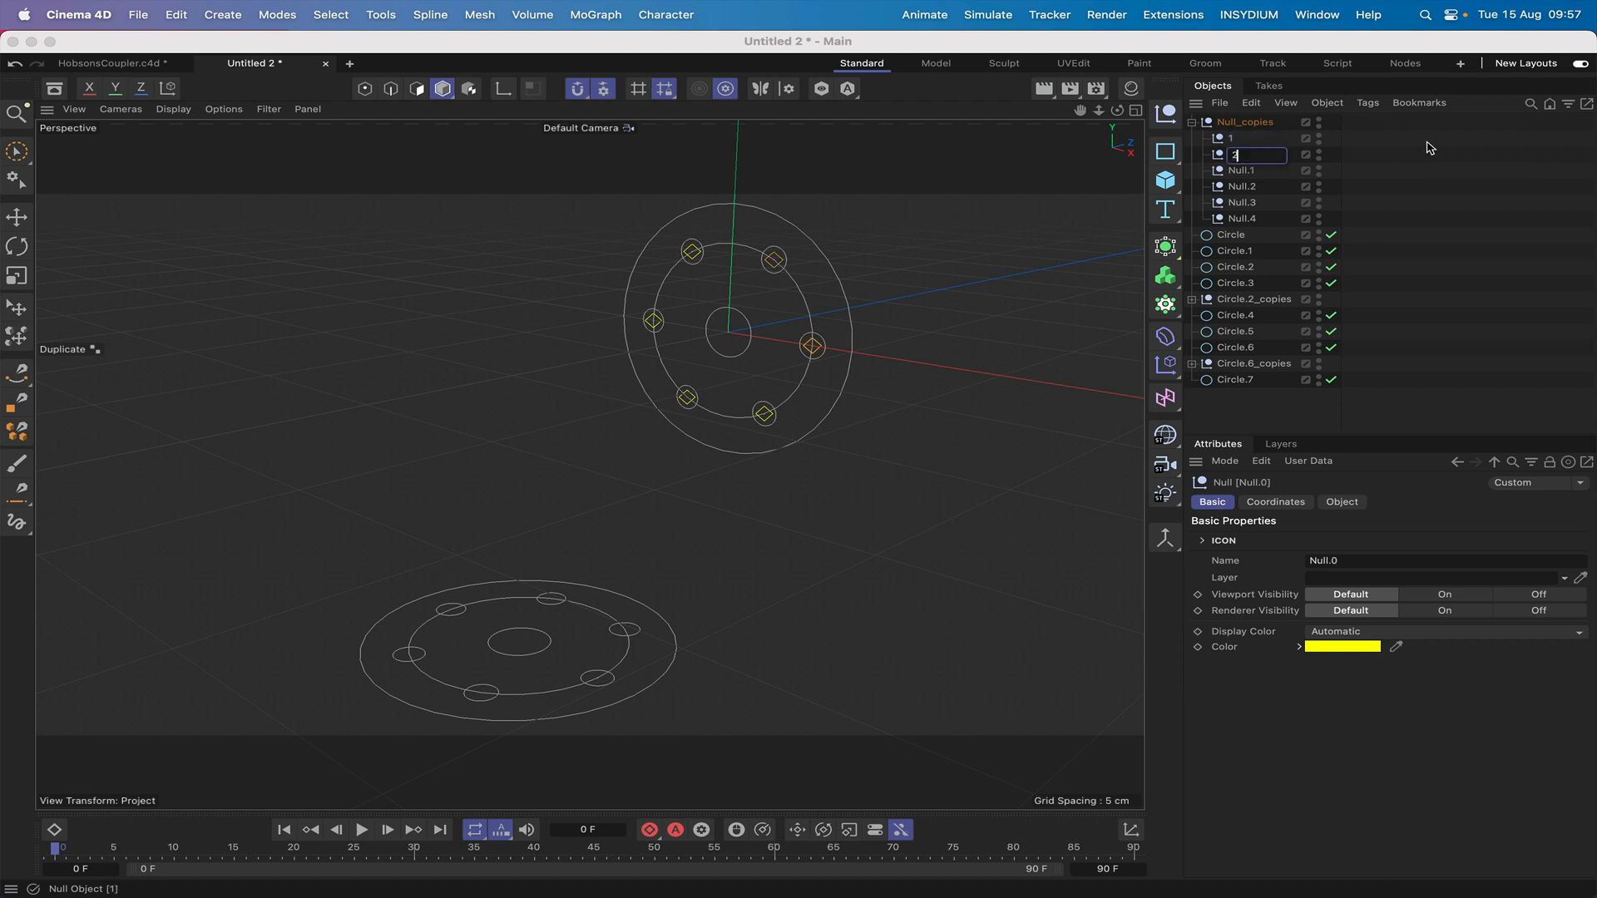
pyautogui.press('Tab')
pyautogui.write('3')
pyautogui.press('Tab')
pyautogui.write('4')
pyautogui.press('Tab')
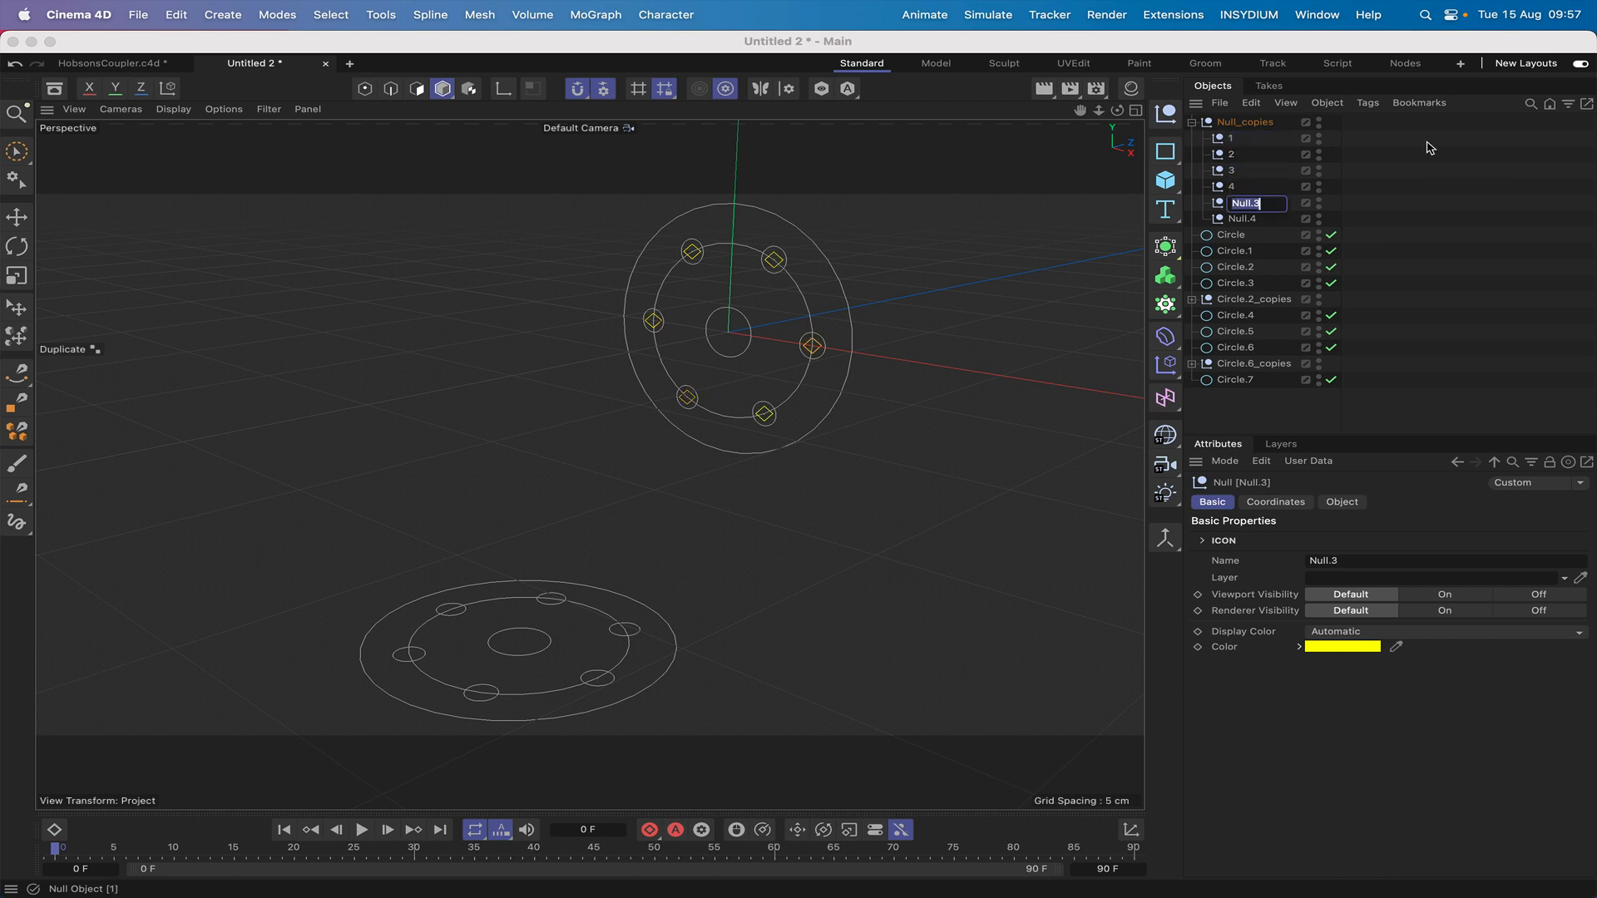
pyautogui.write('5')
pyautogui.press('Tab')
pyautogui.write('6')
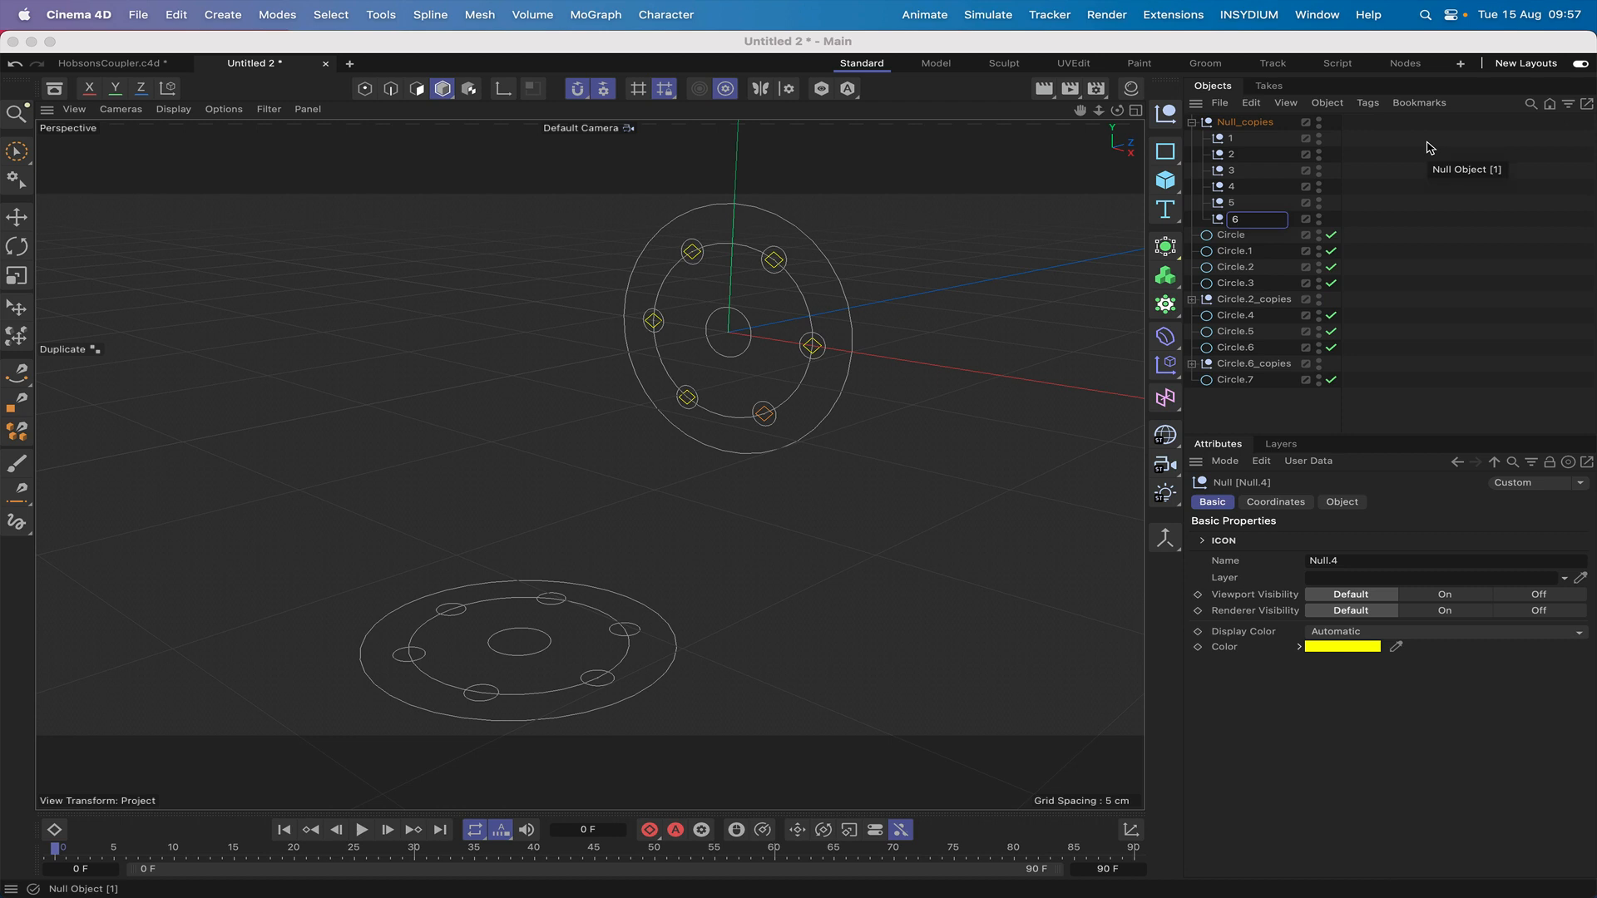
pyautogui.press('Return')
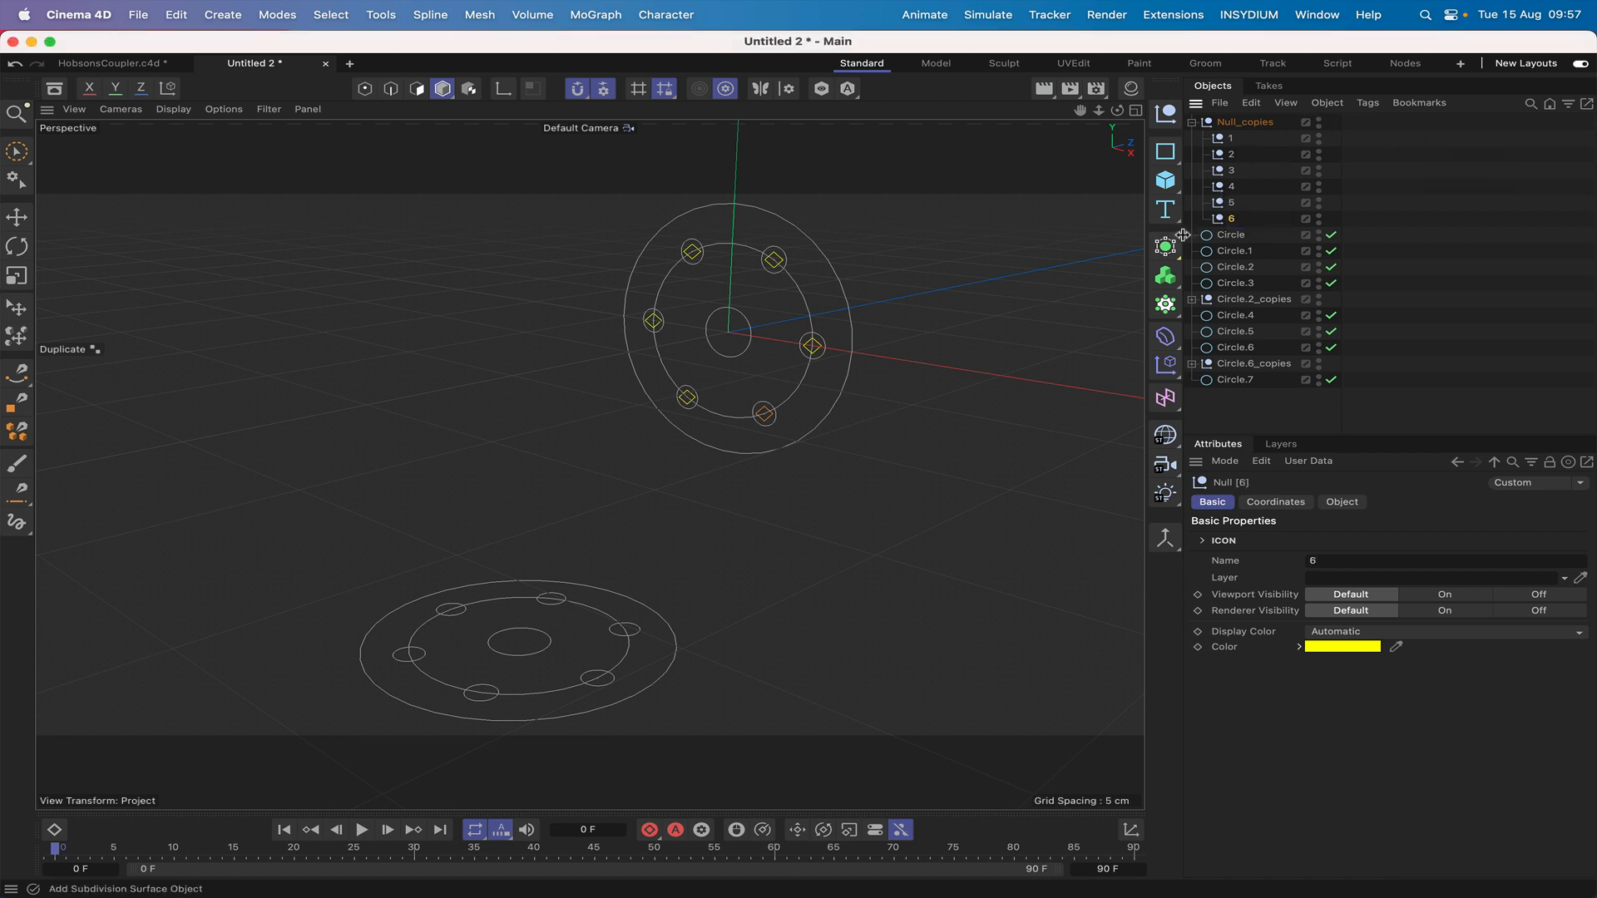
# Select nulls 1 to 6 one after another to check the direction of their numbering around the circle.
pyautogui.click(1233, 139)
pyautogui.click(1234, 155)
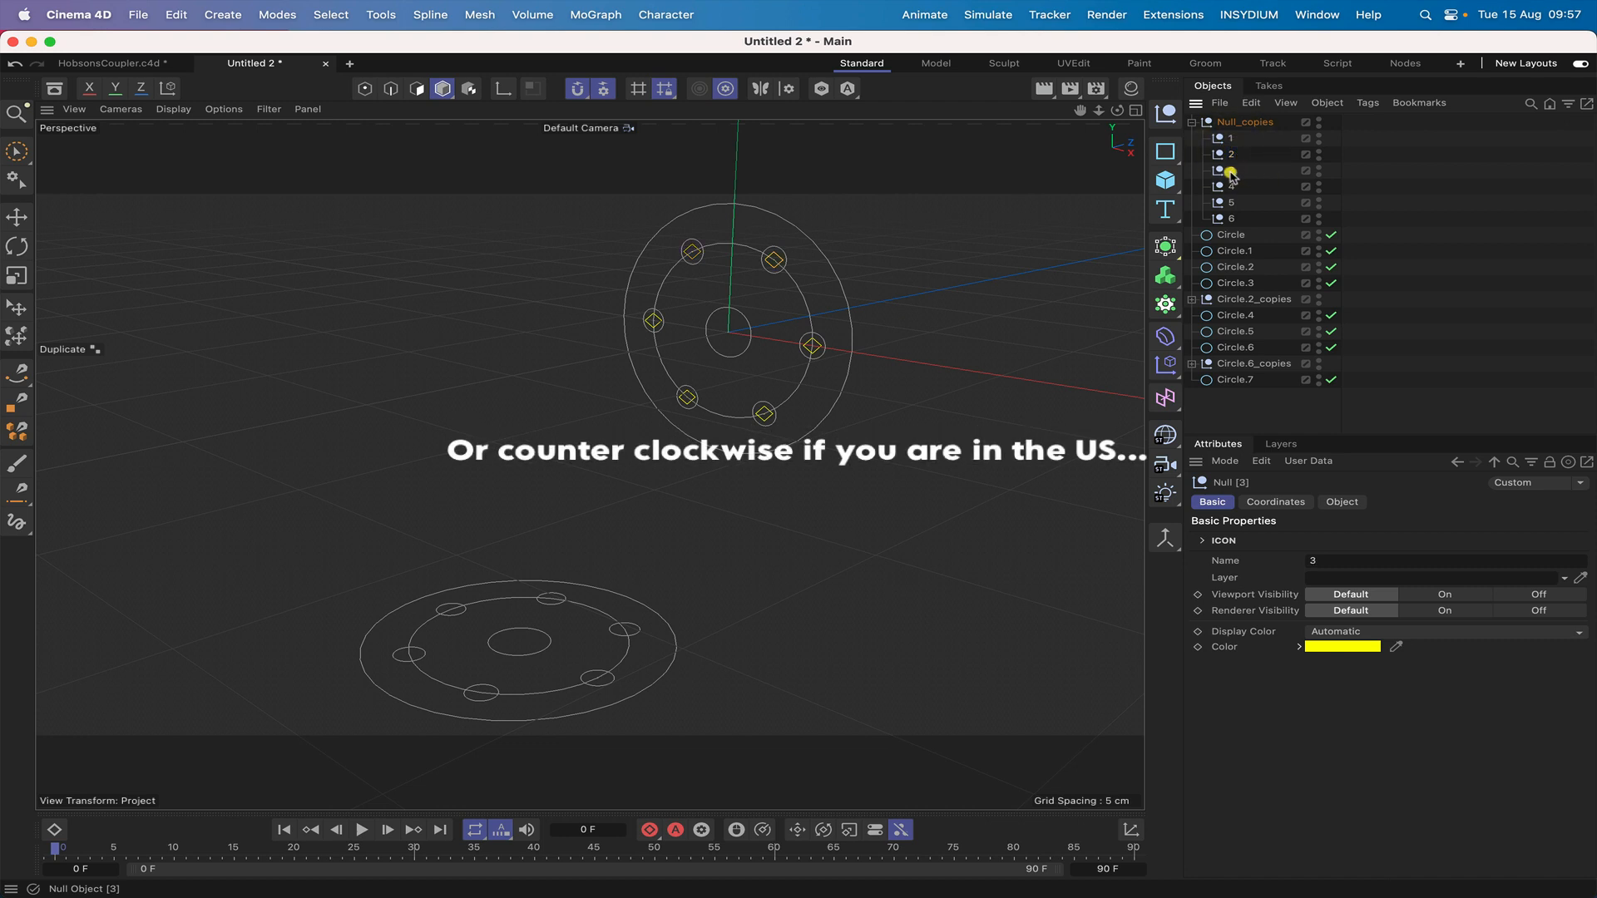
pyautogui.click(1231, 186)
pyautogui.click(1233, 204)
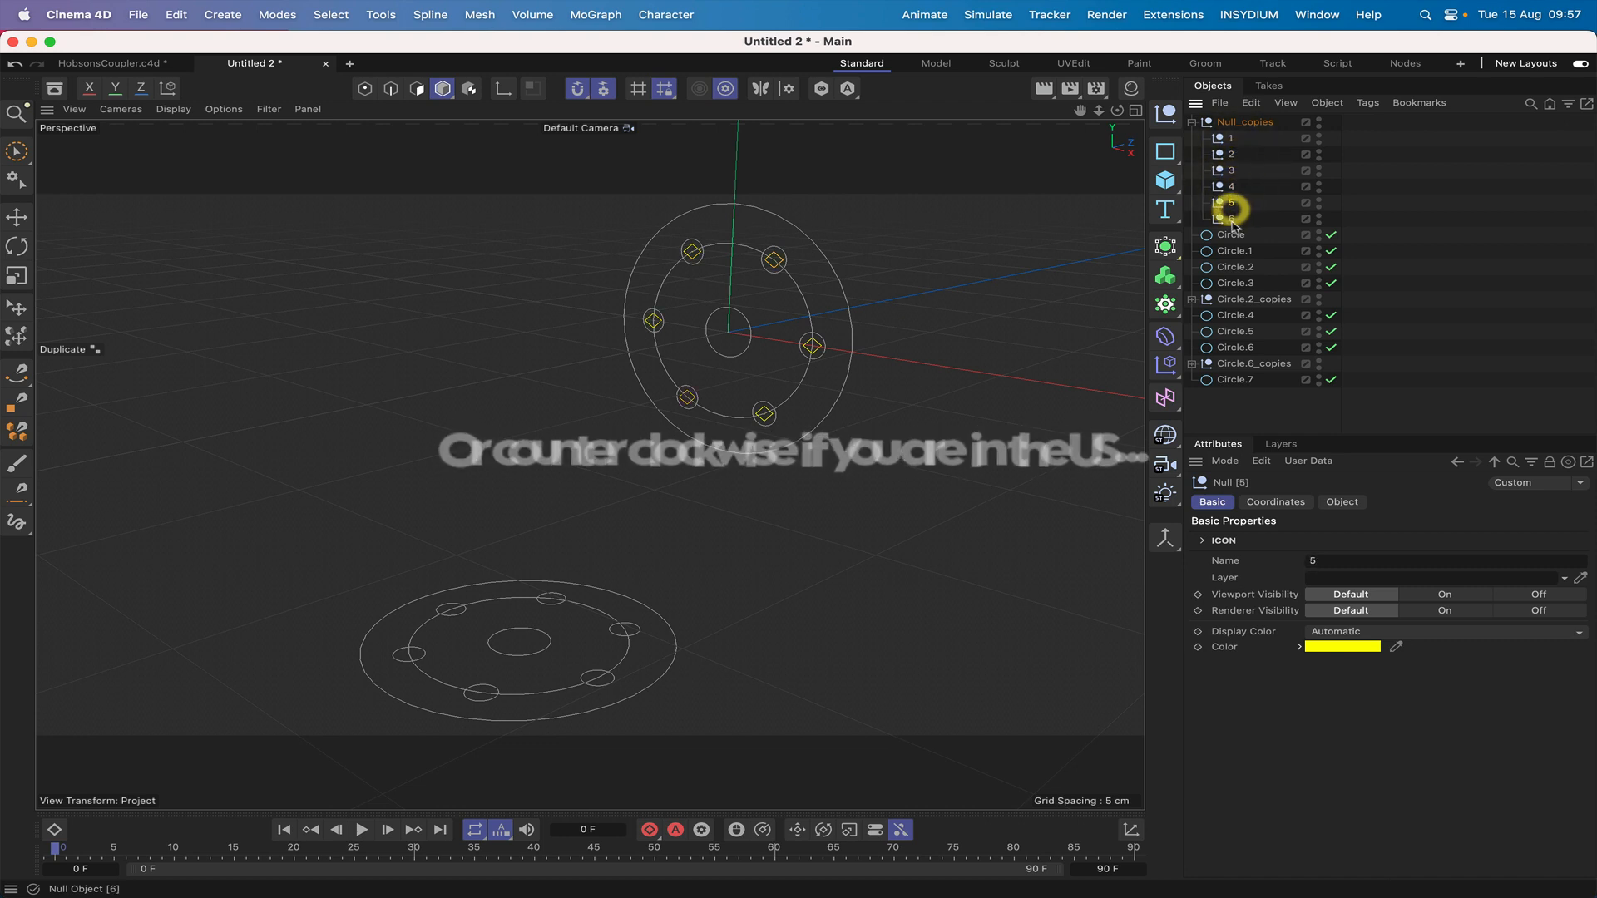
pyautogui.click(1232, 219)
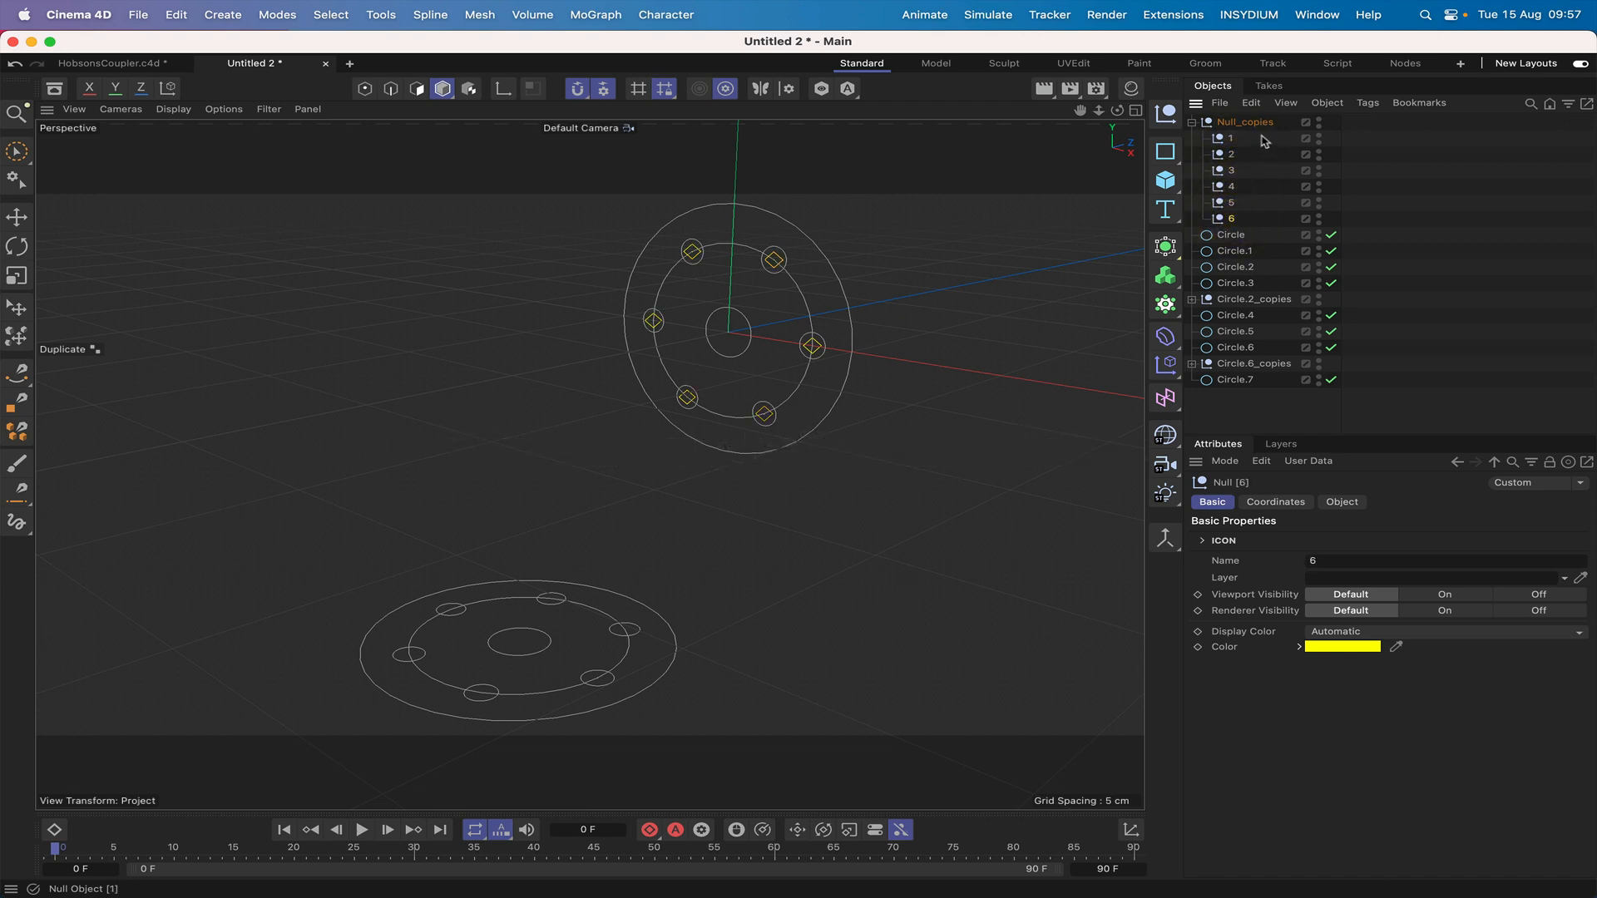
# Add a new null and duplicate it along the Circle.7 spline with 5 copies.
pyautogui.click(1261, 138)
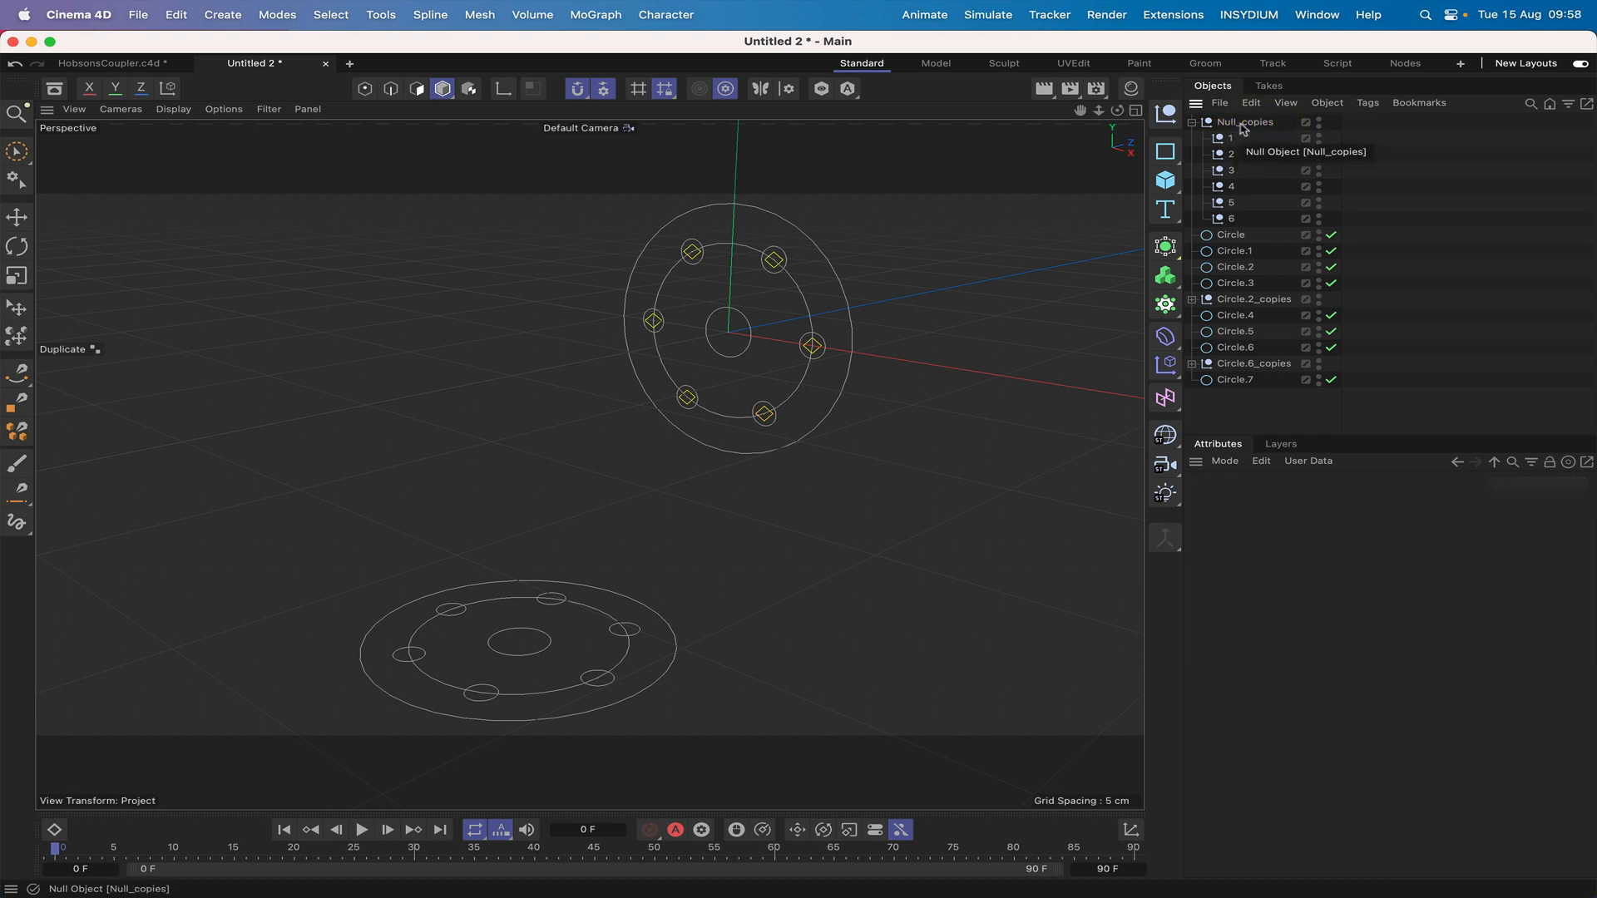
pyautogui.click(1167, 116)
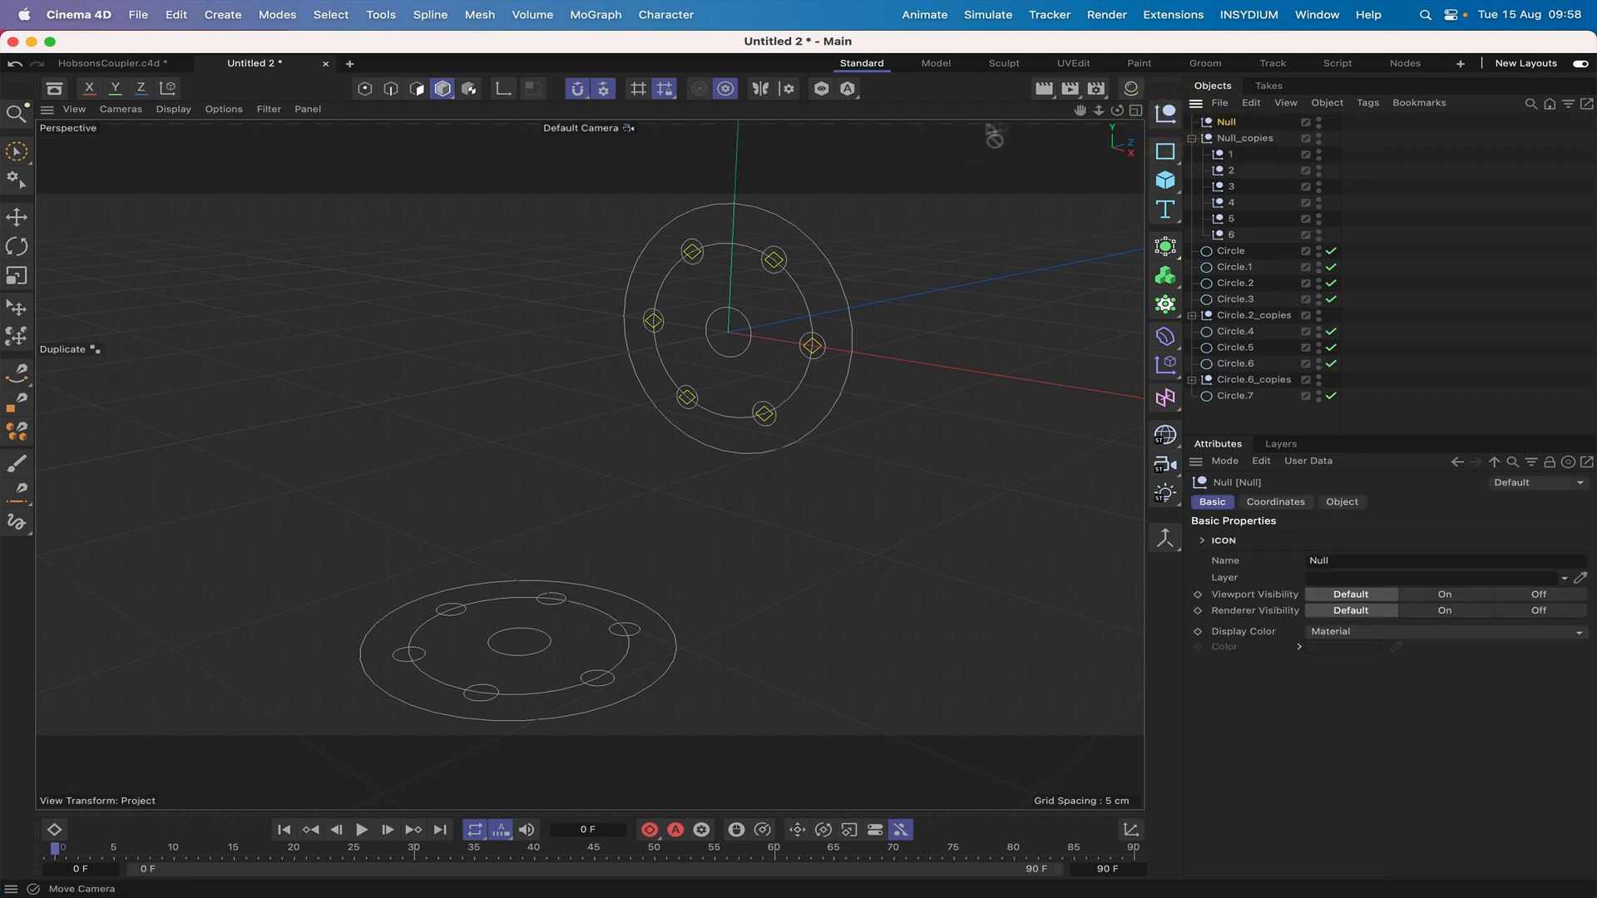
pyautogui.click(381, 14)
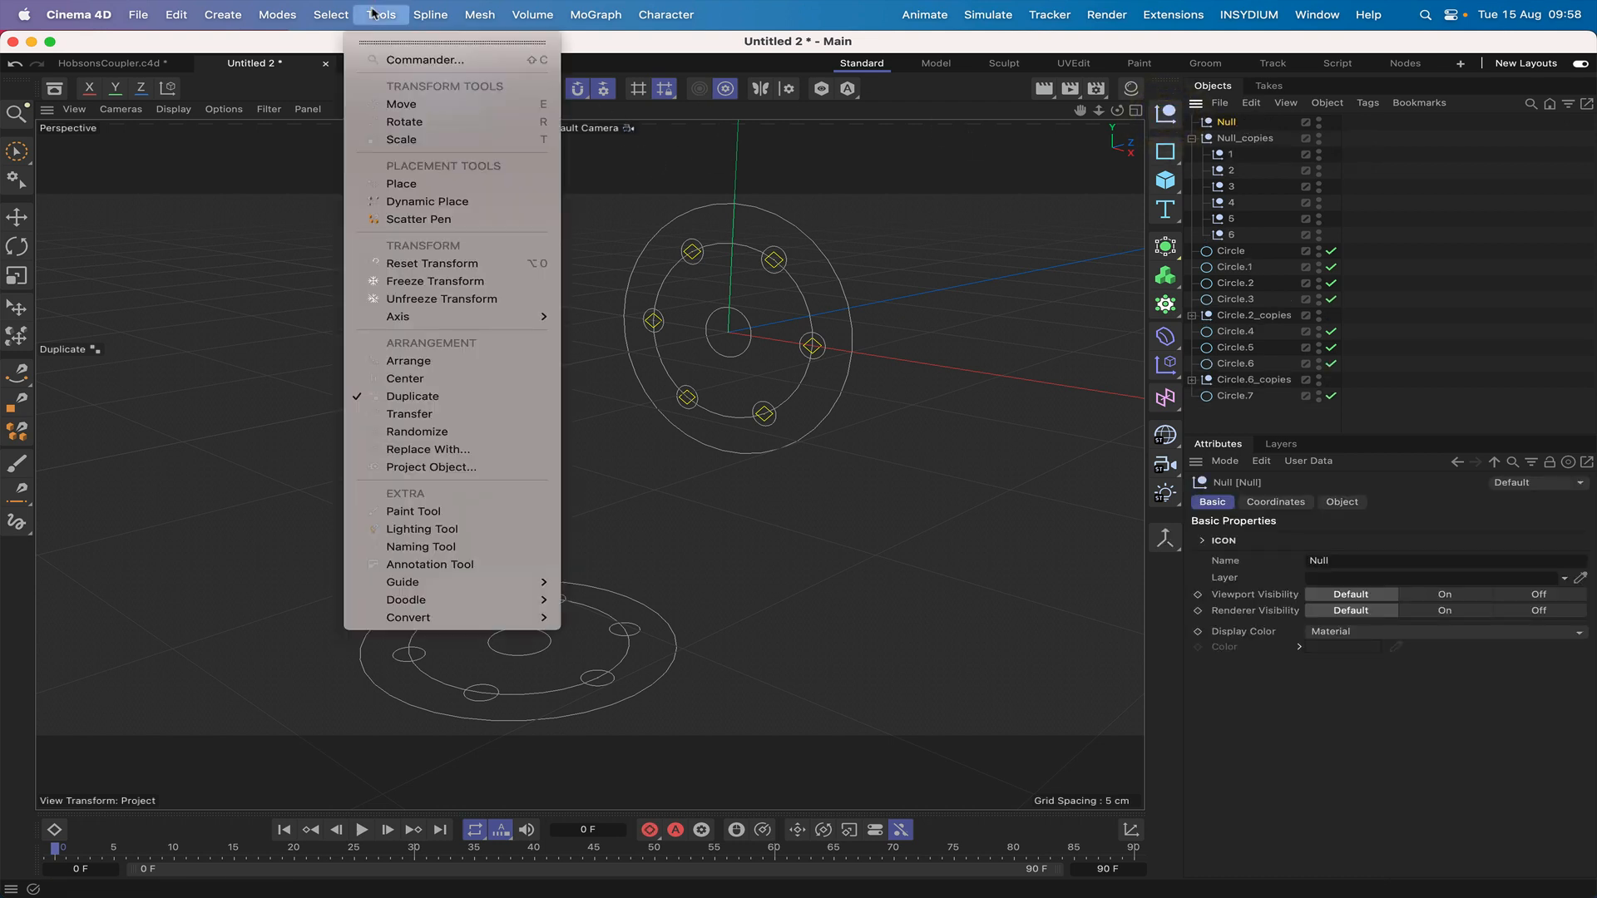
pyautogui.click(410, 396)
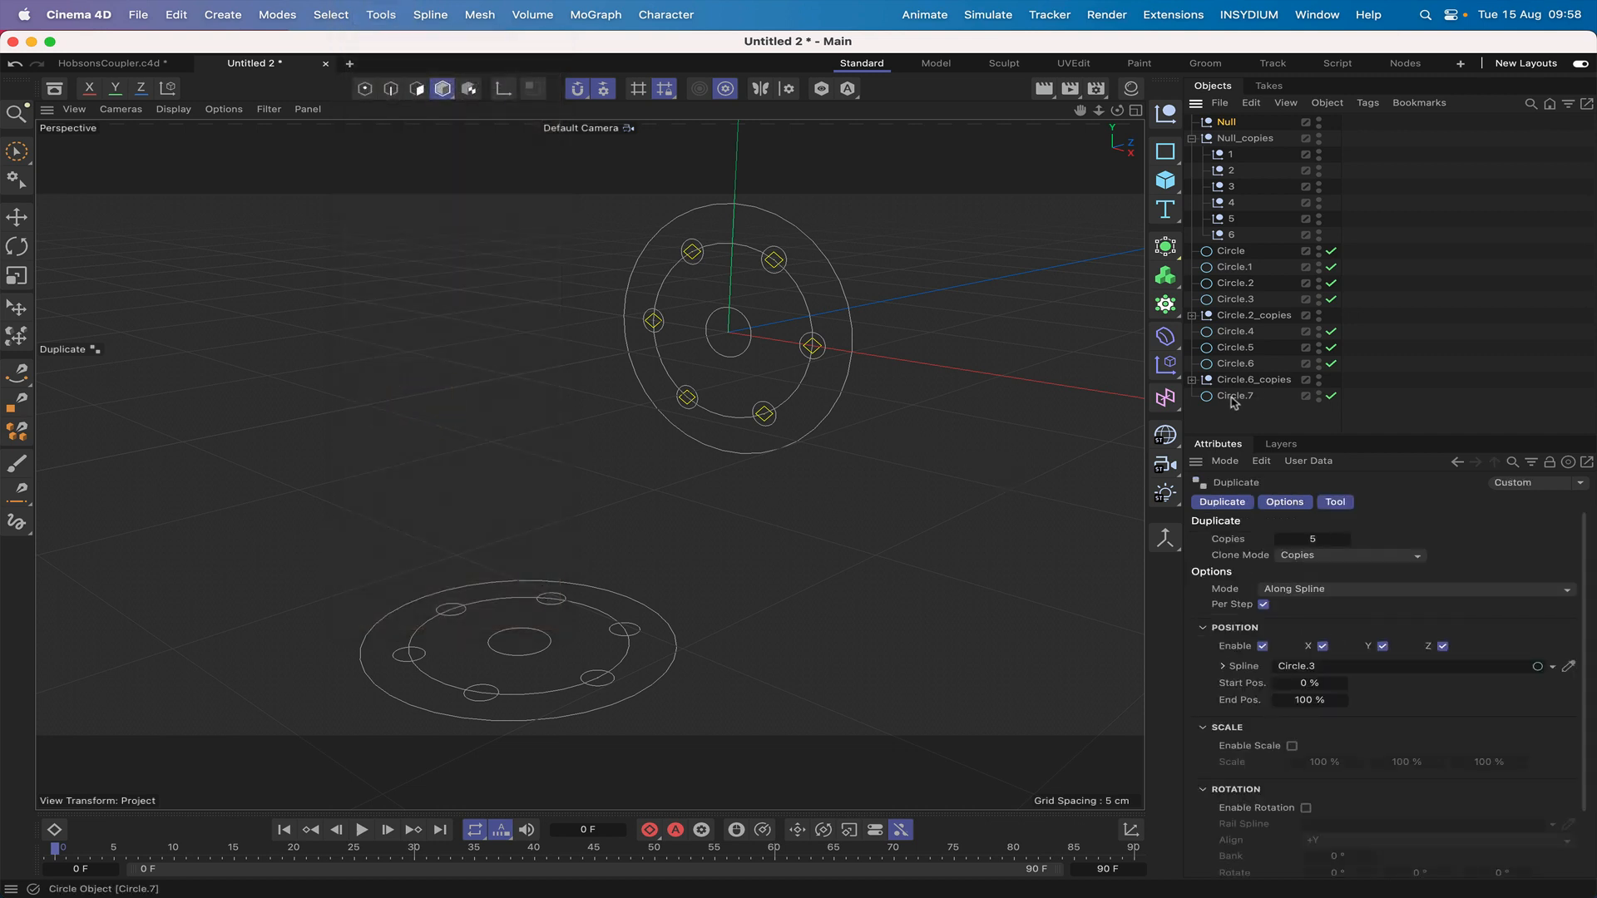
pyautogui.moveTo(1317, 668); pyautogui.dragTo(1316, 668)
pyautogui.scroll(-2, 1301, 819)
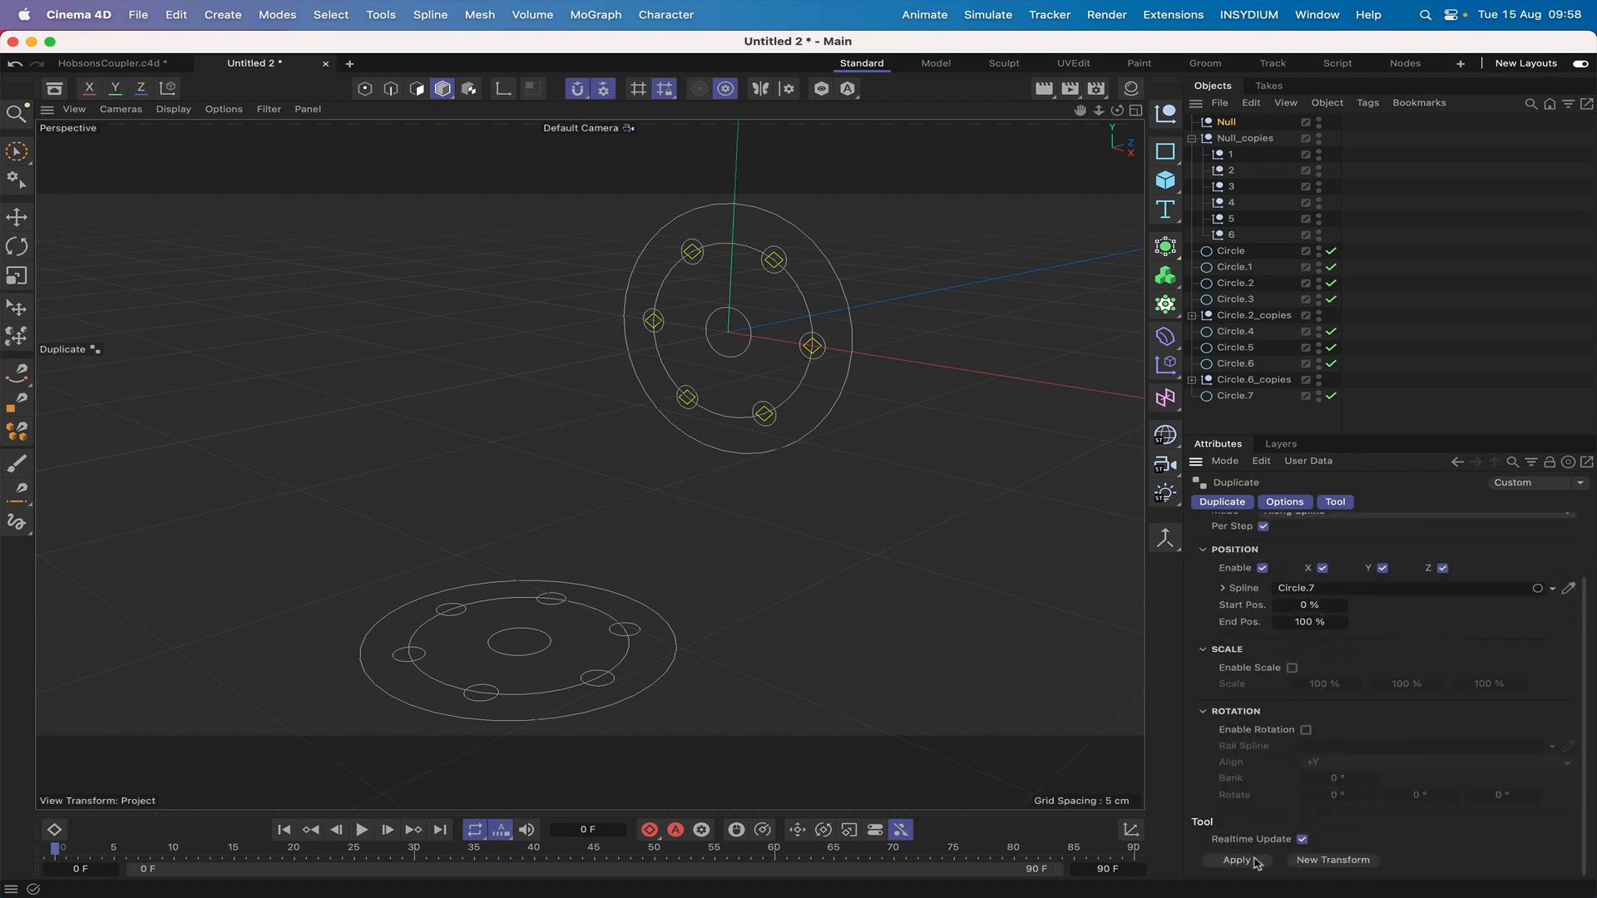
pyautogui.click(1257, 862)
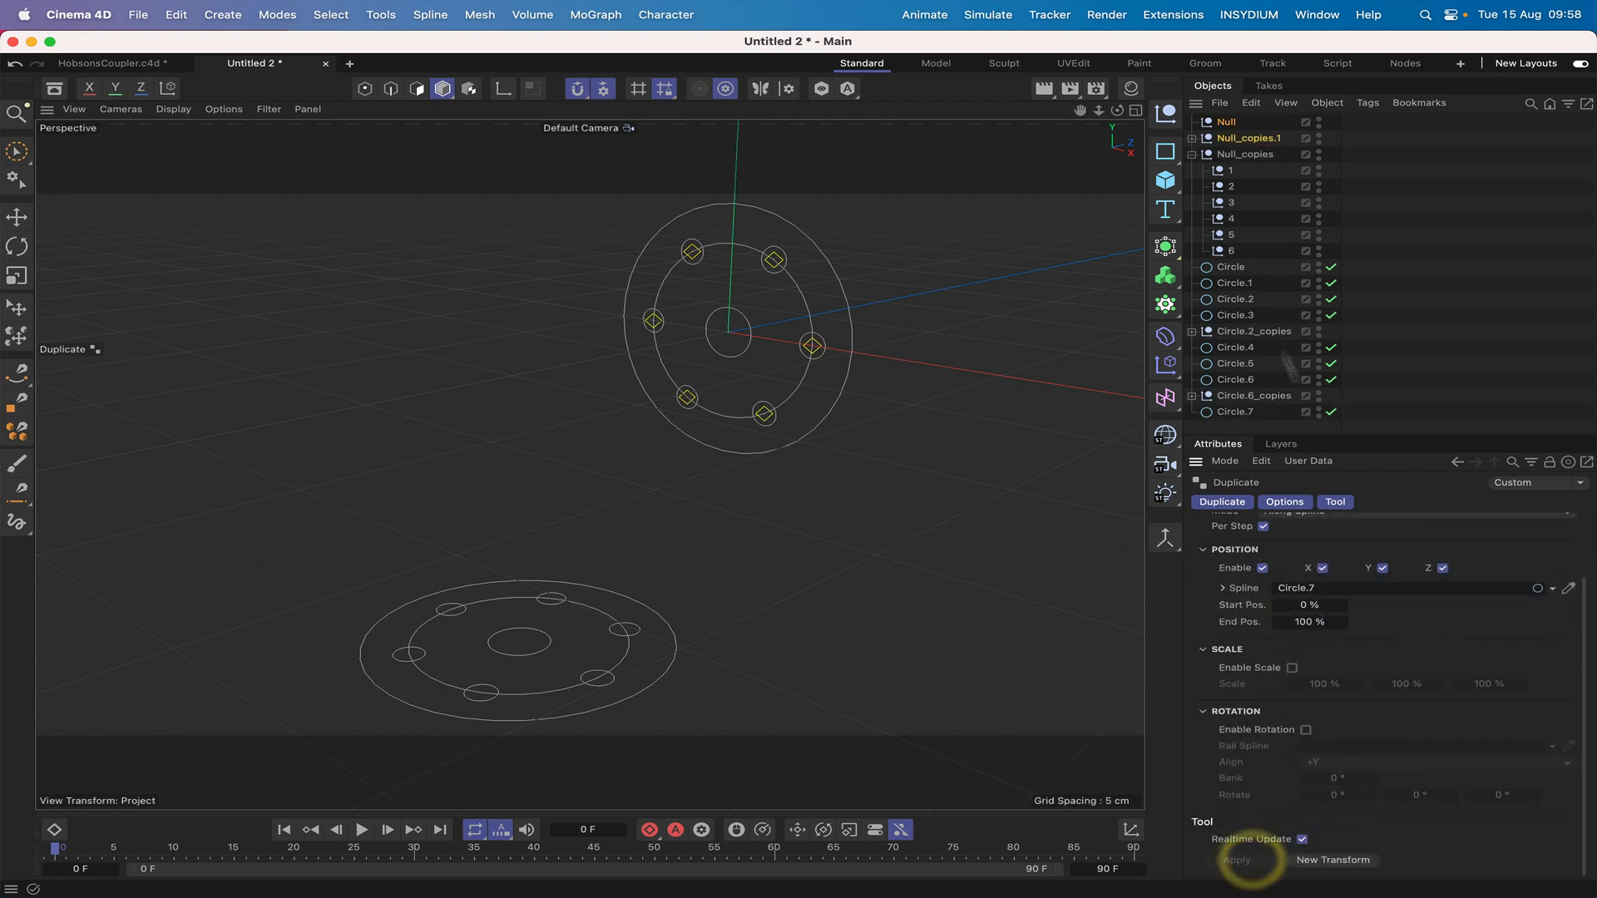
# Put the new null first inside the Null_copies.1 group and give its six nulls a Diamond shape with a 0.3 cm radius.
pyautogui.click(1272, 124)
pyautogui.click(1192, 138)
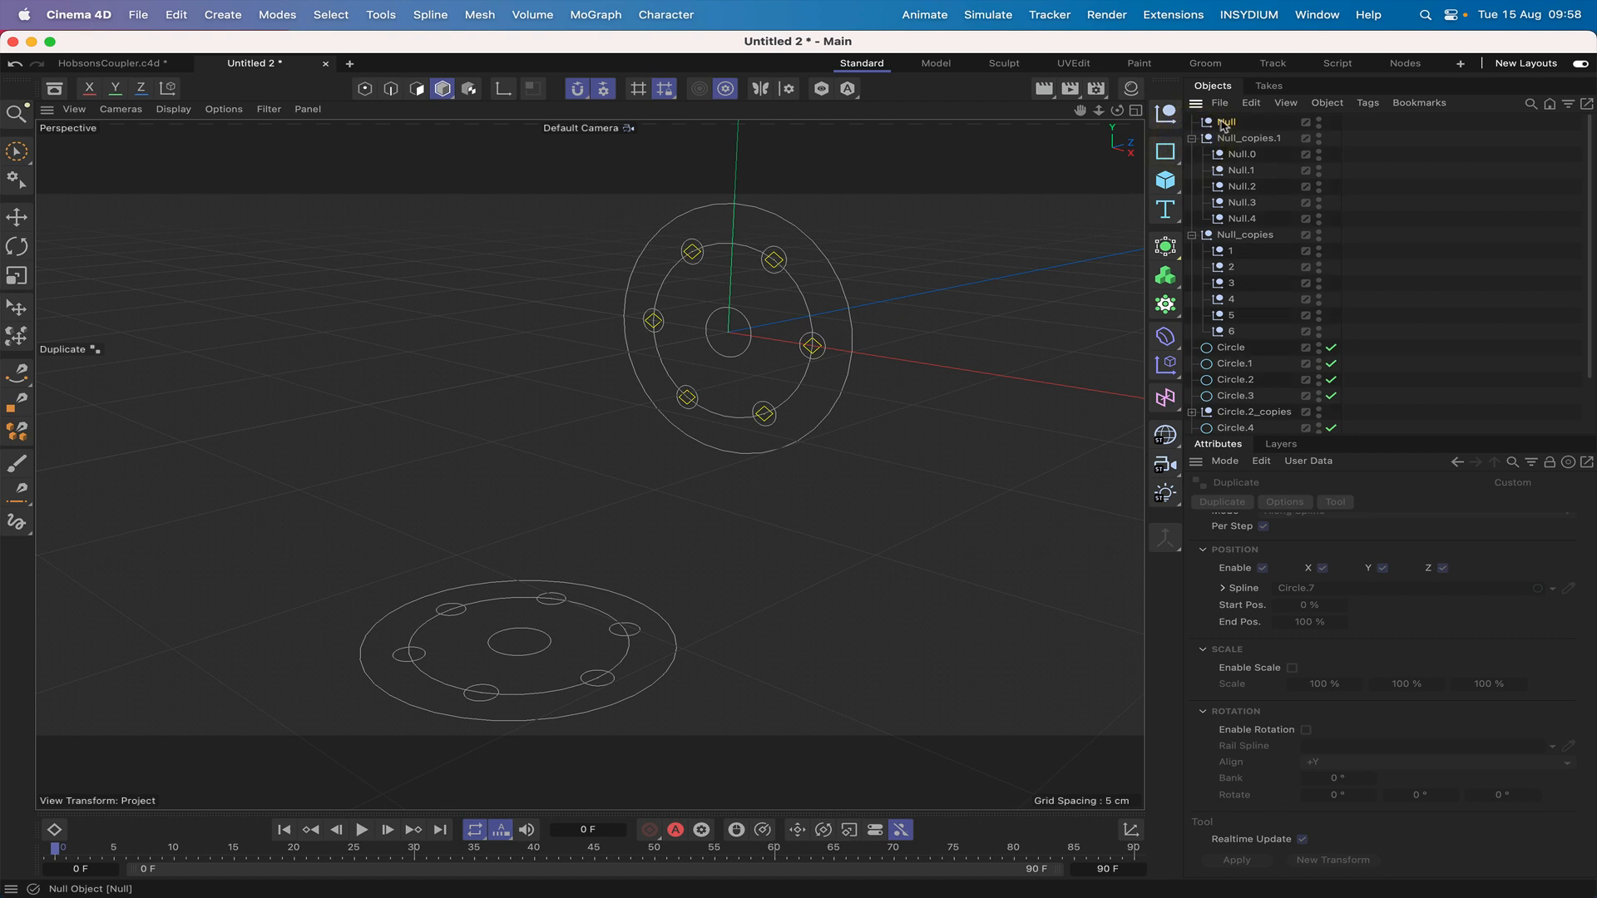
pyautogui.moveTo(1223, 125); pyautogui.dragTo(1237, 220)
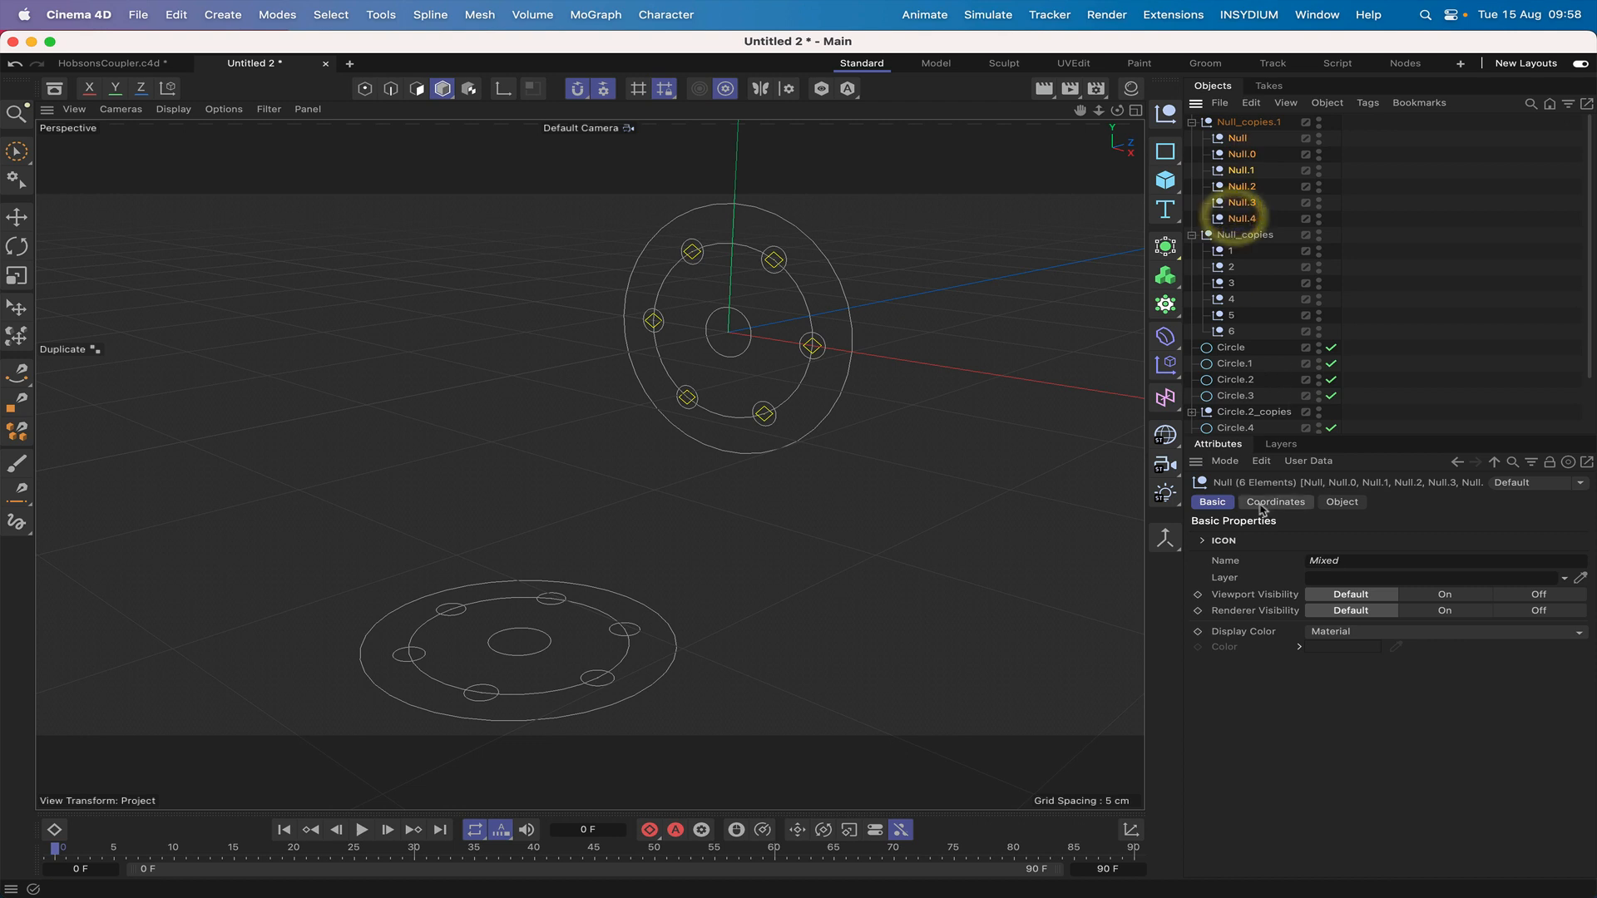
pyautogui.click(1340, 501)
pyautogui.click(1313, 539)
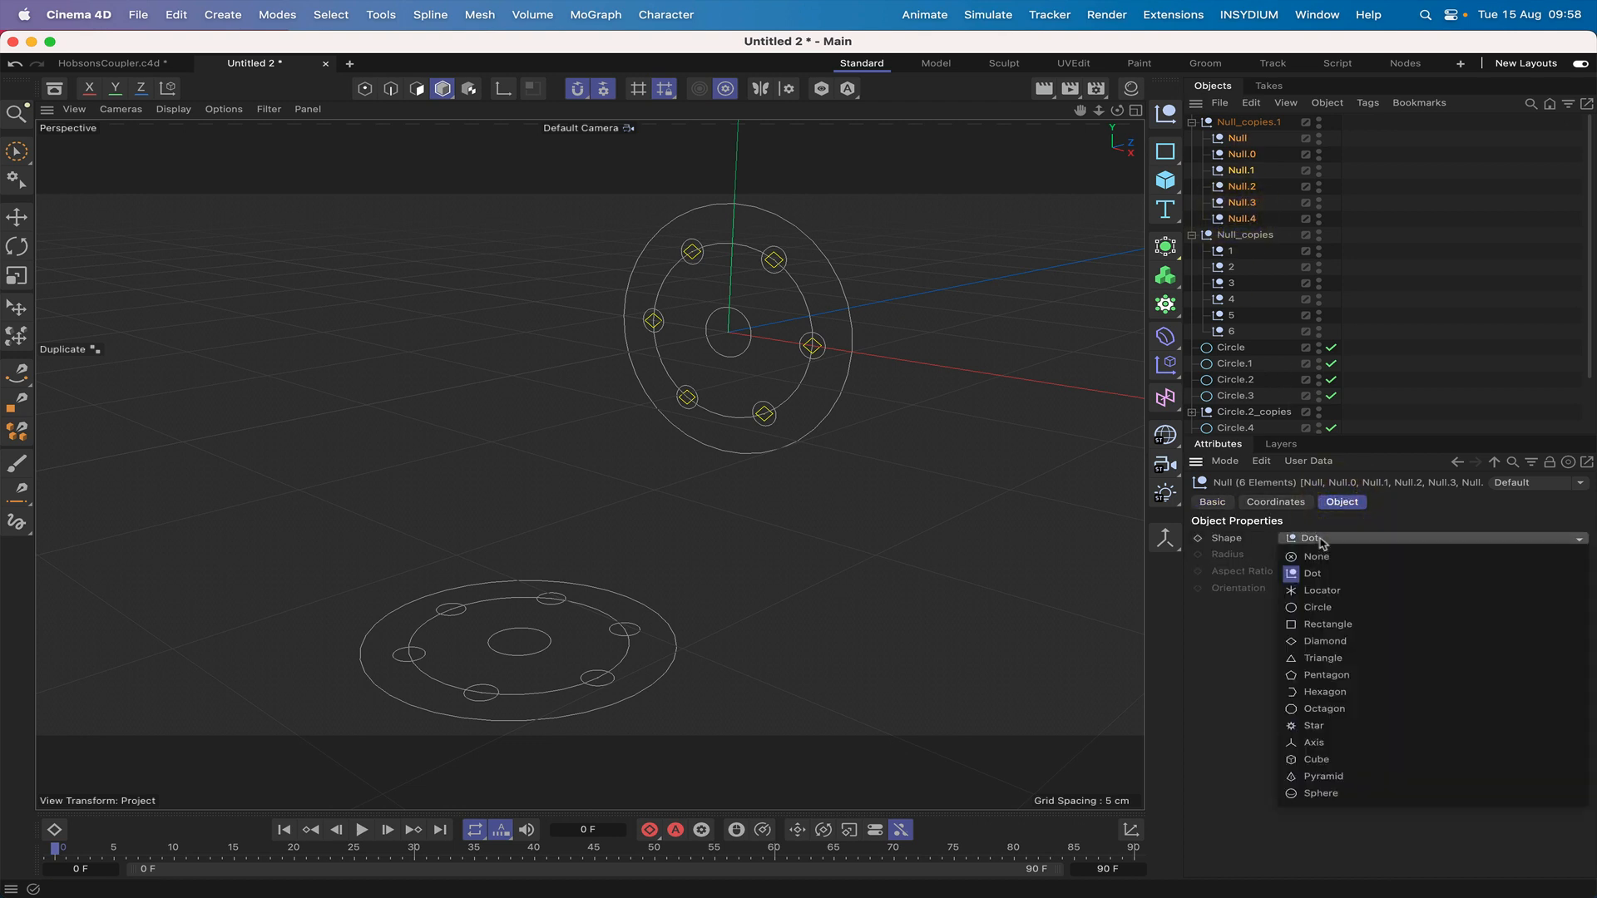
pyautogui.click(1324, 642)
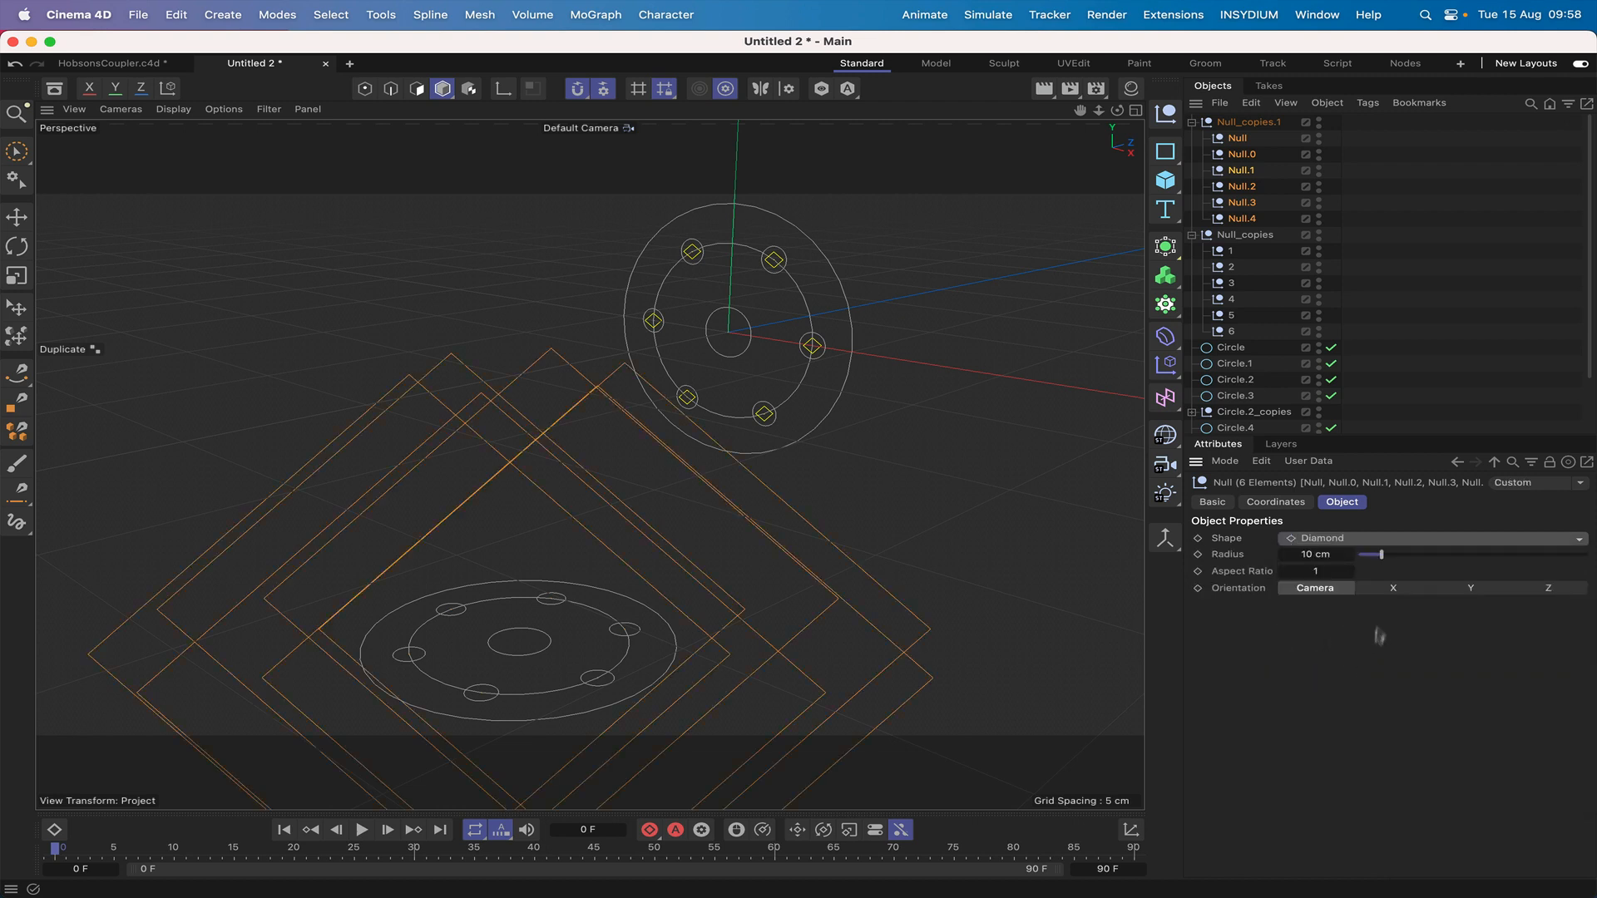
pyautogui.click(1312, 555)
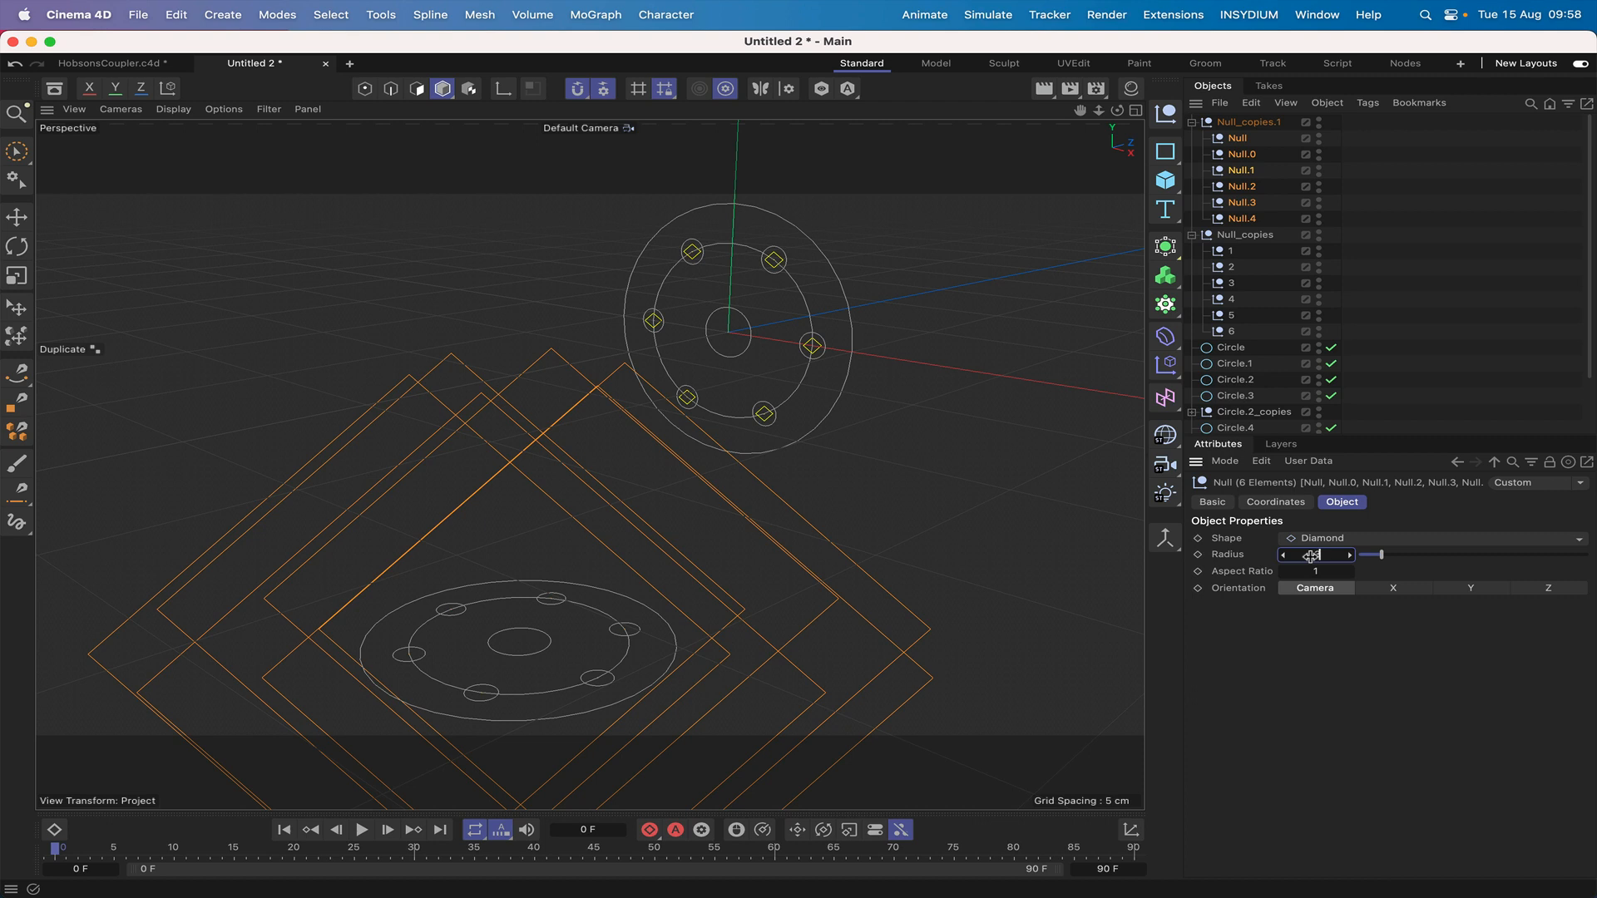
pyautogui.write('0.5')
pyautogui.press('Return')
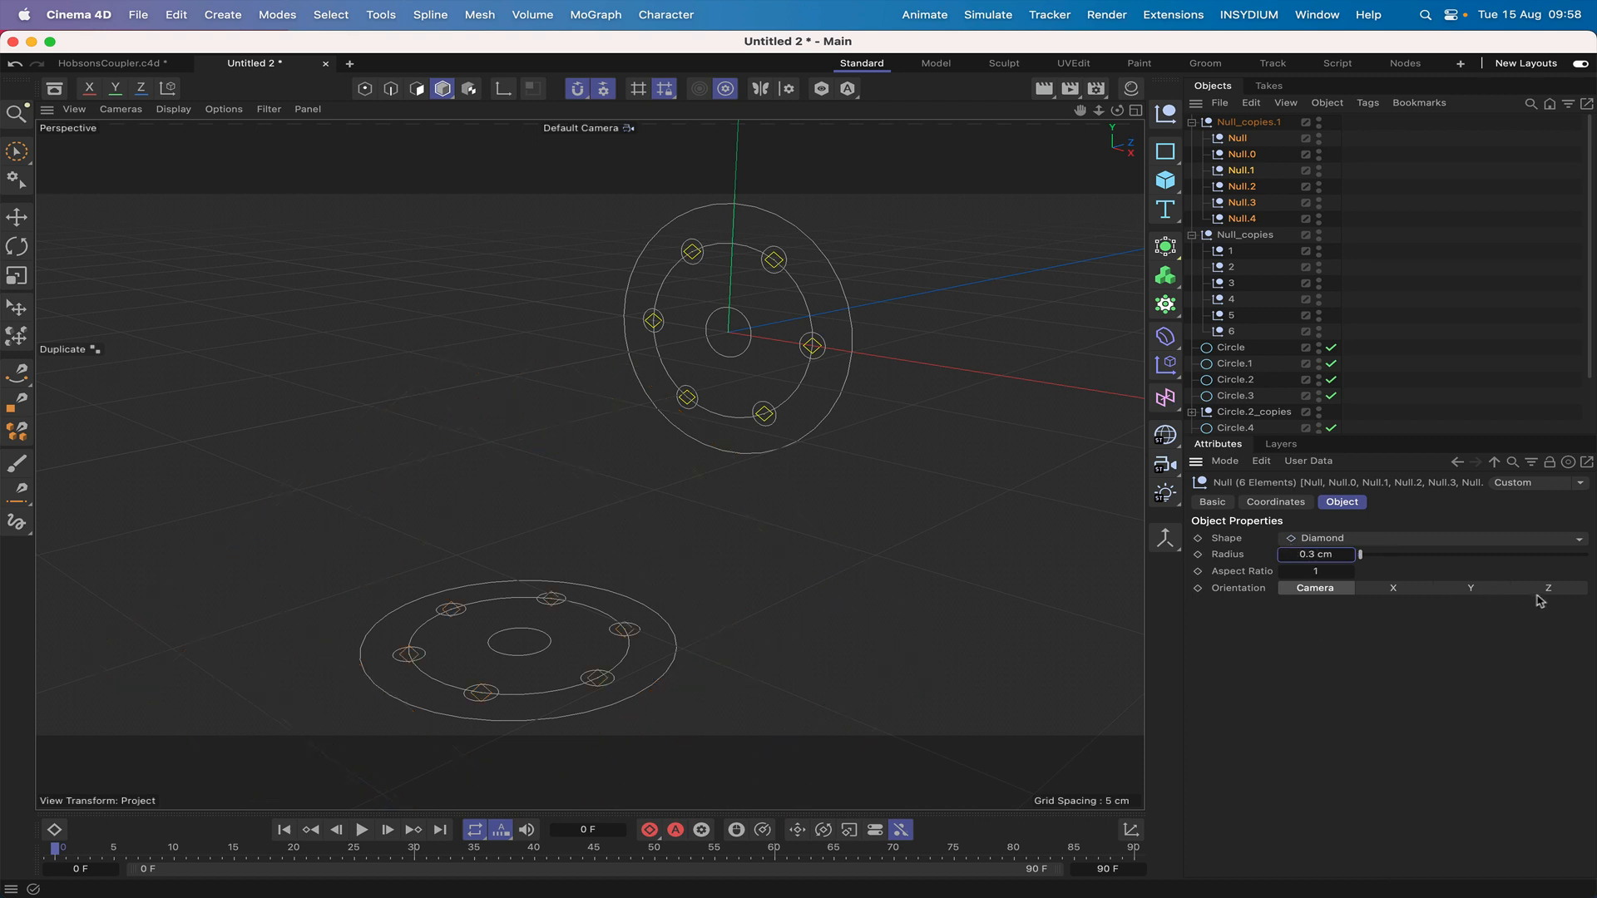
# Set the orientation to Y for the six nulls in Null_copies.1 and to Z for nulls 1 to 6 in Null_copies.
pyautogui.click(1470, 591)
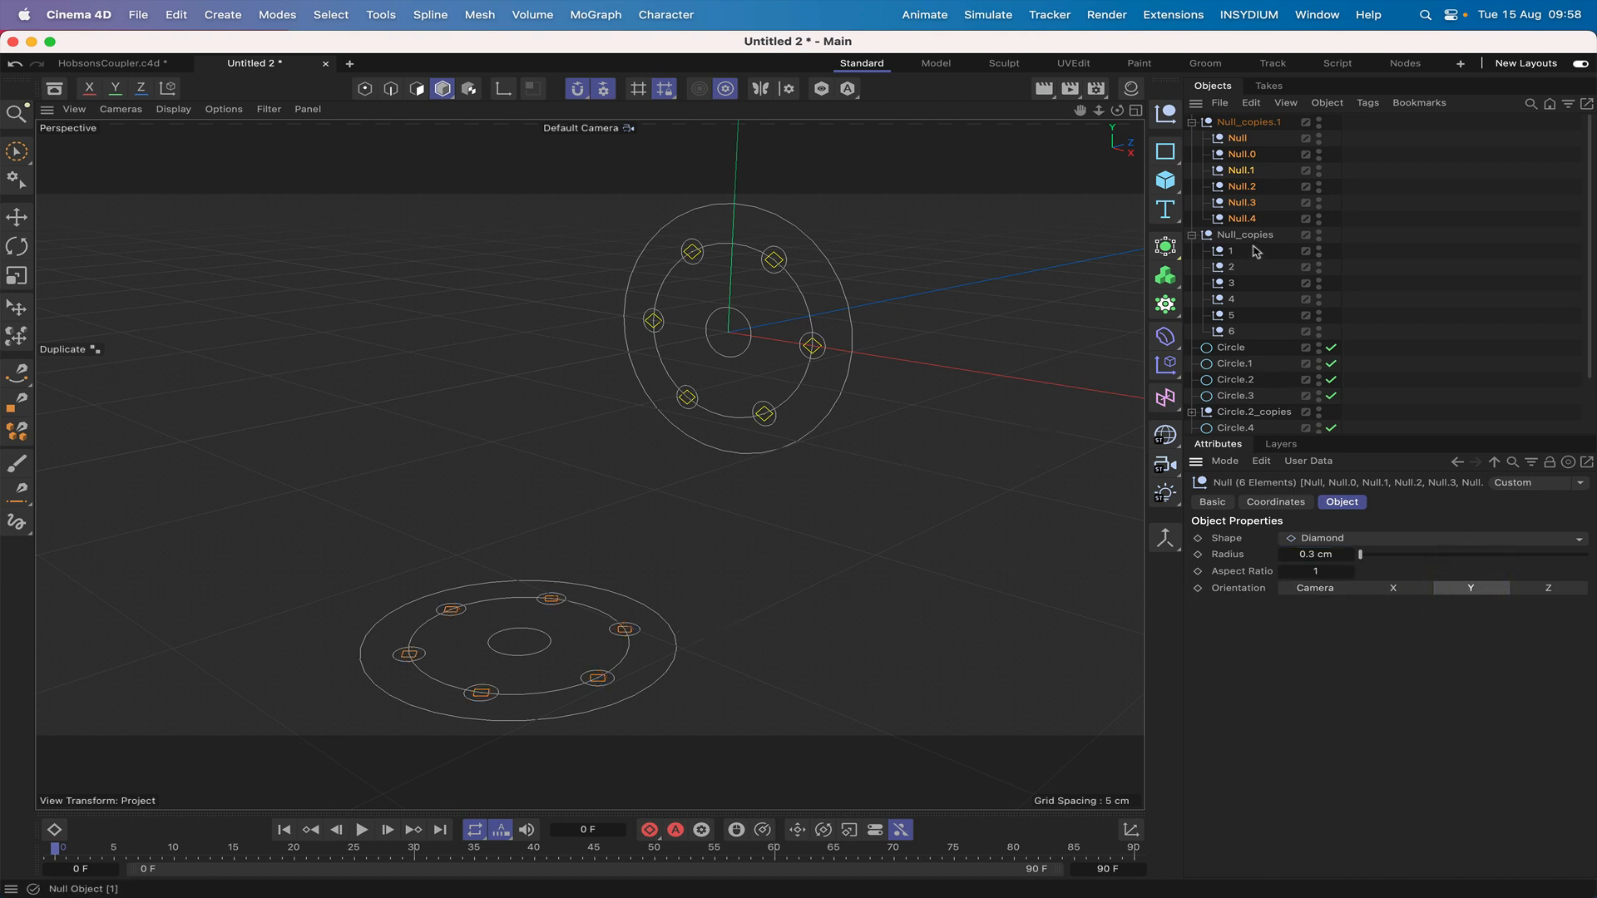
pyautogui.moveTo(1249, 248); pyautogui.dragTo(1219, 334)
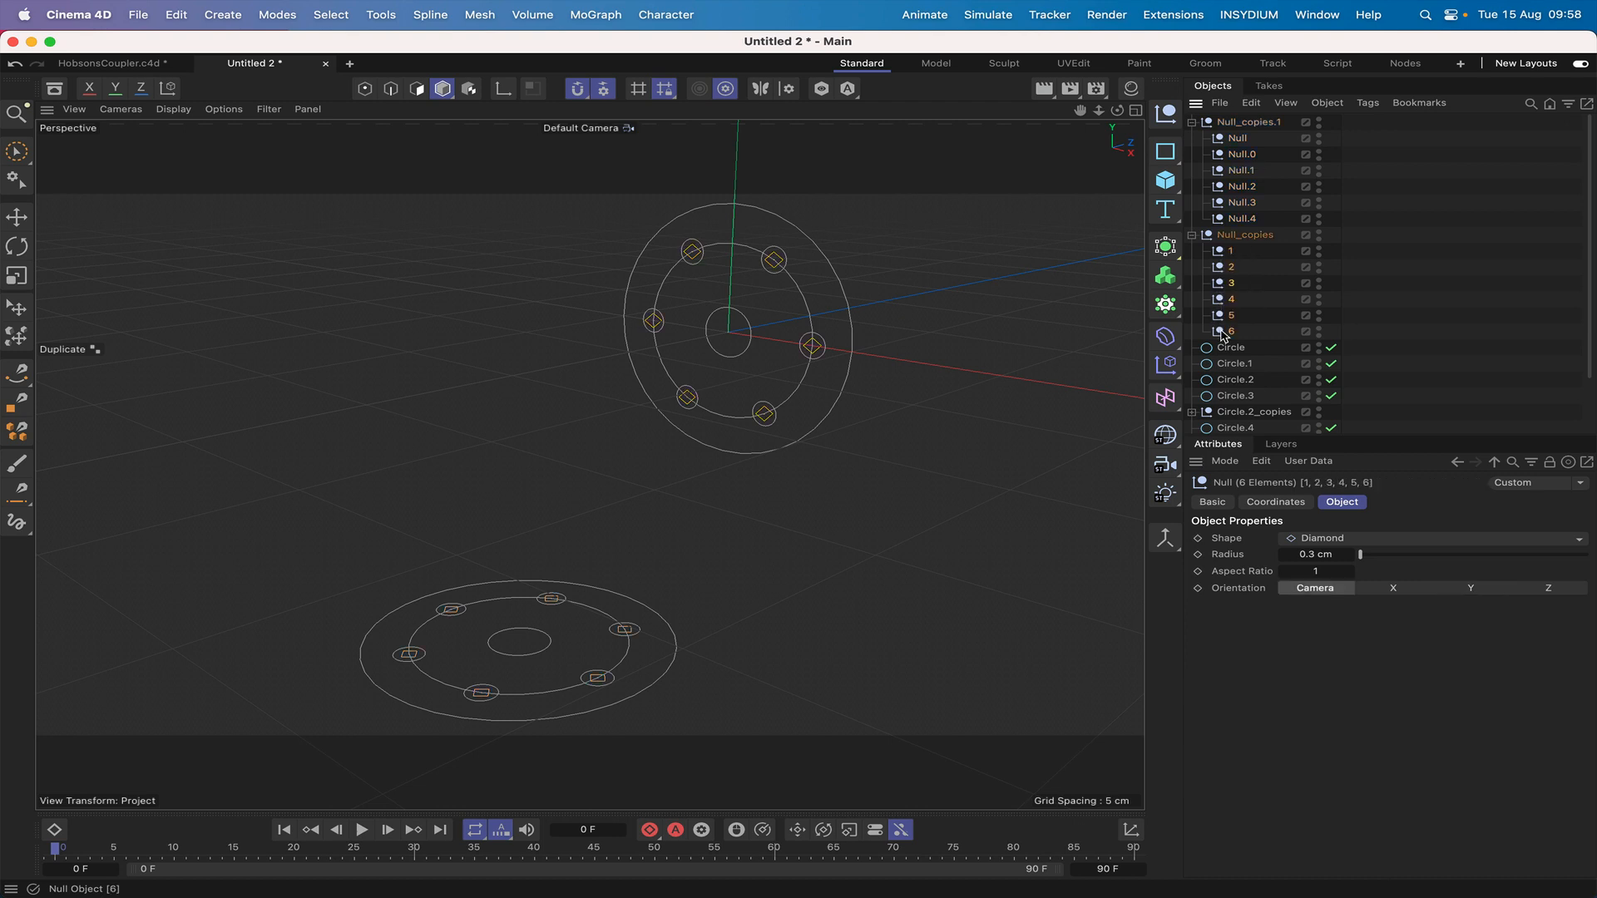
pyautogui.click(1399, 590)
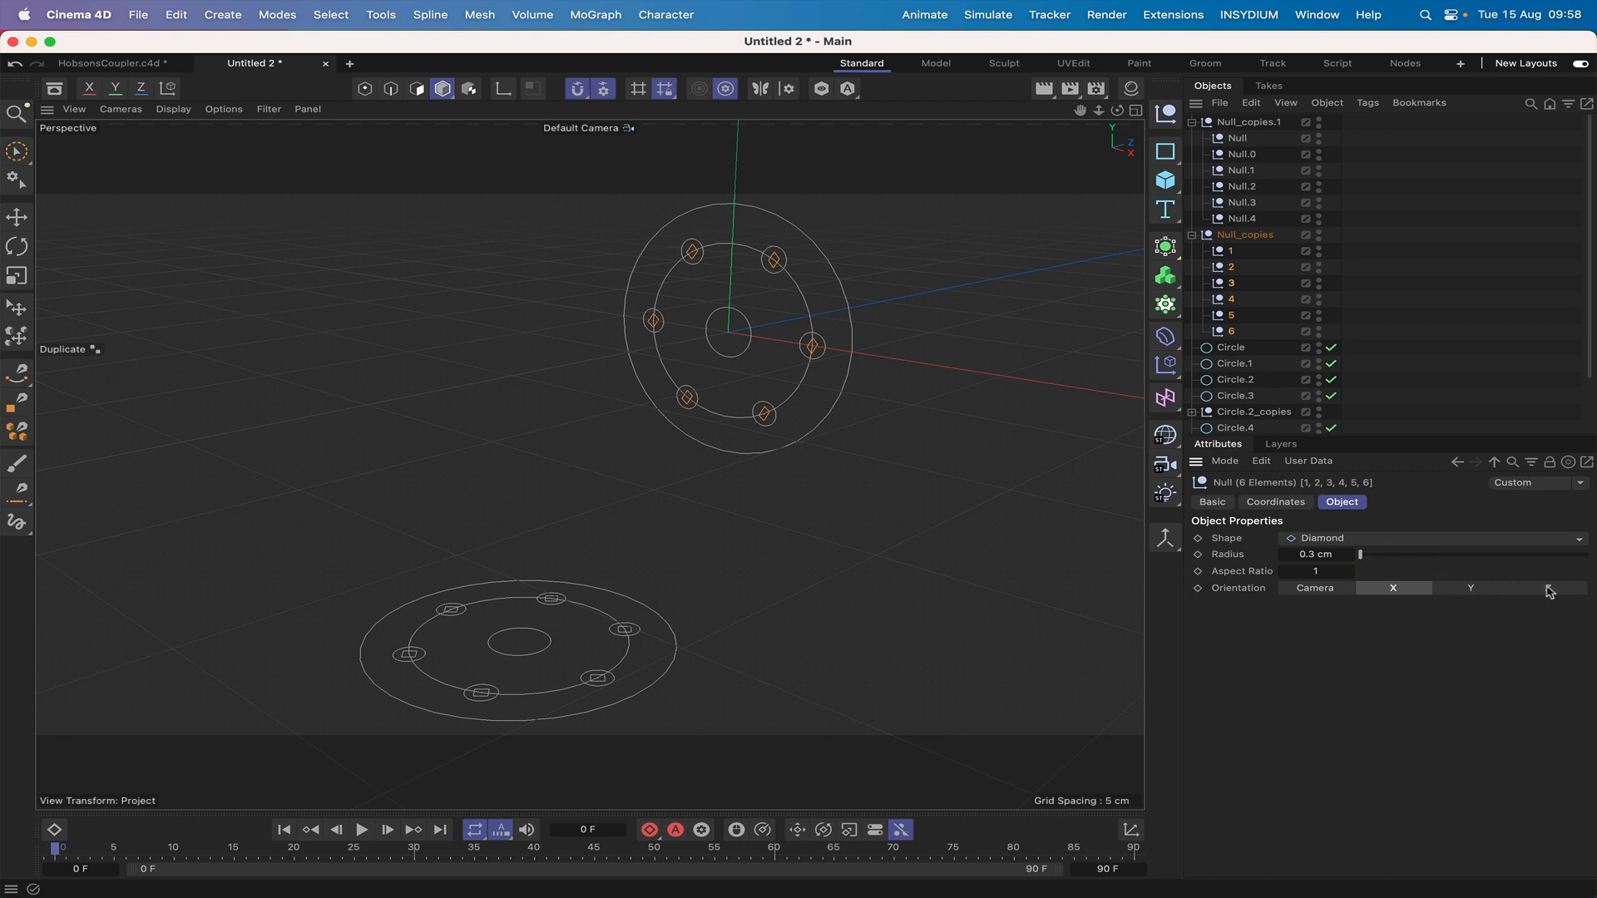
pyautogui.click(1548, 589)
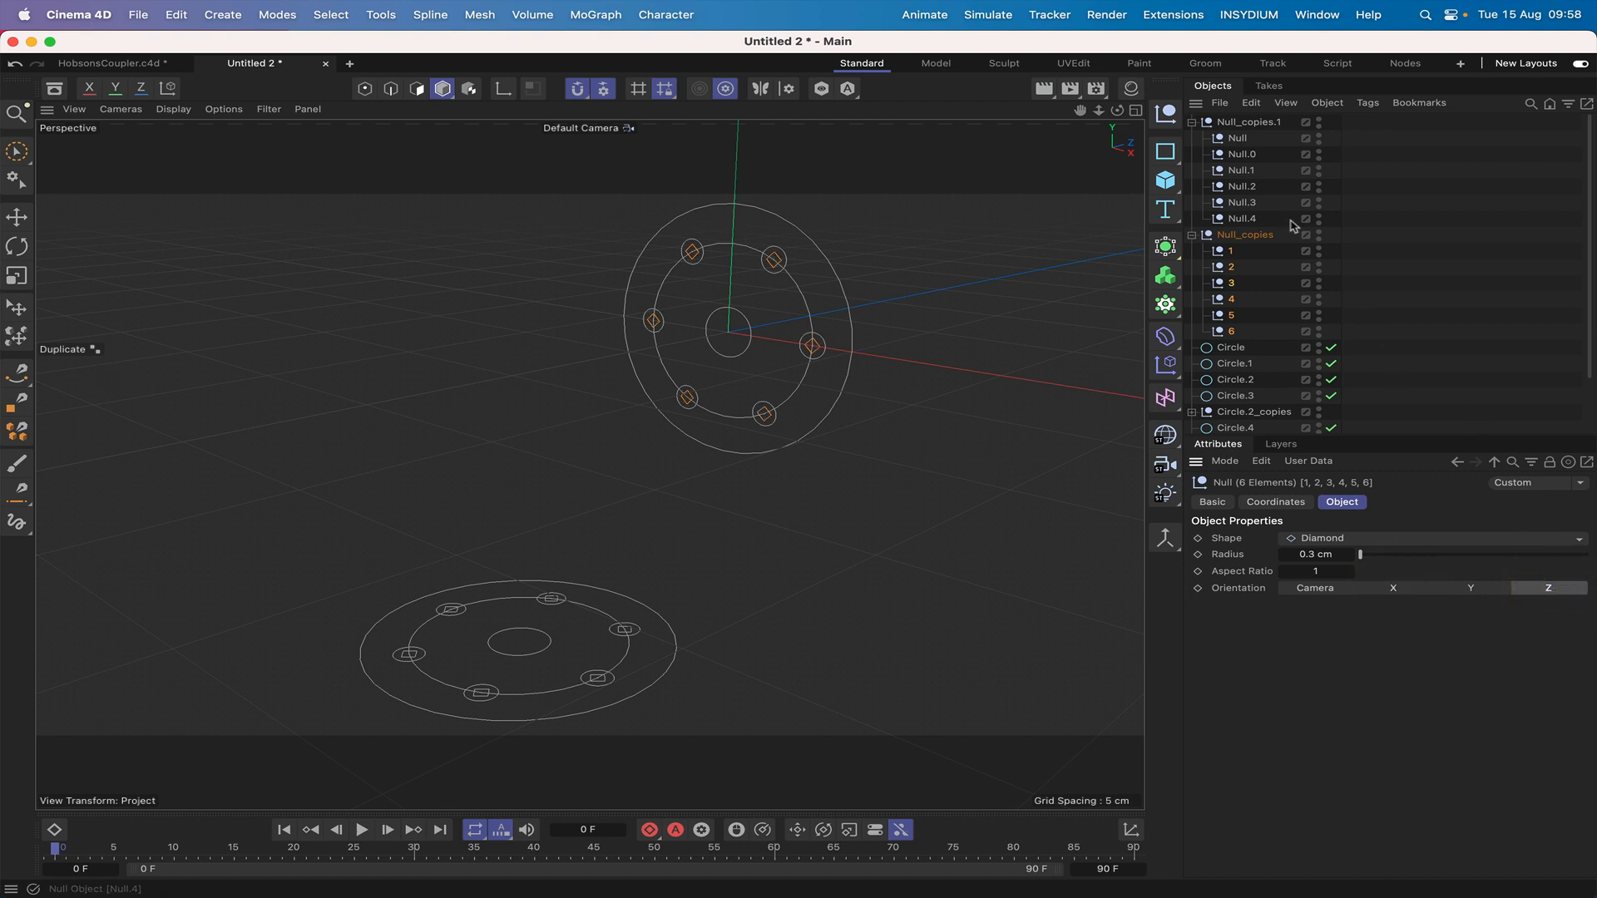
# Set the display color of the six nulls in Null_copies.1 to Automatic with a green color of RGB 0, 255, 4.
pyautogui.moveTo(1266, 133); pyautogui.dragTo(1226, 218)
pyautogui.click(1212, 501)
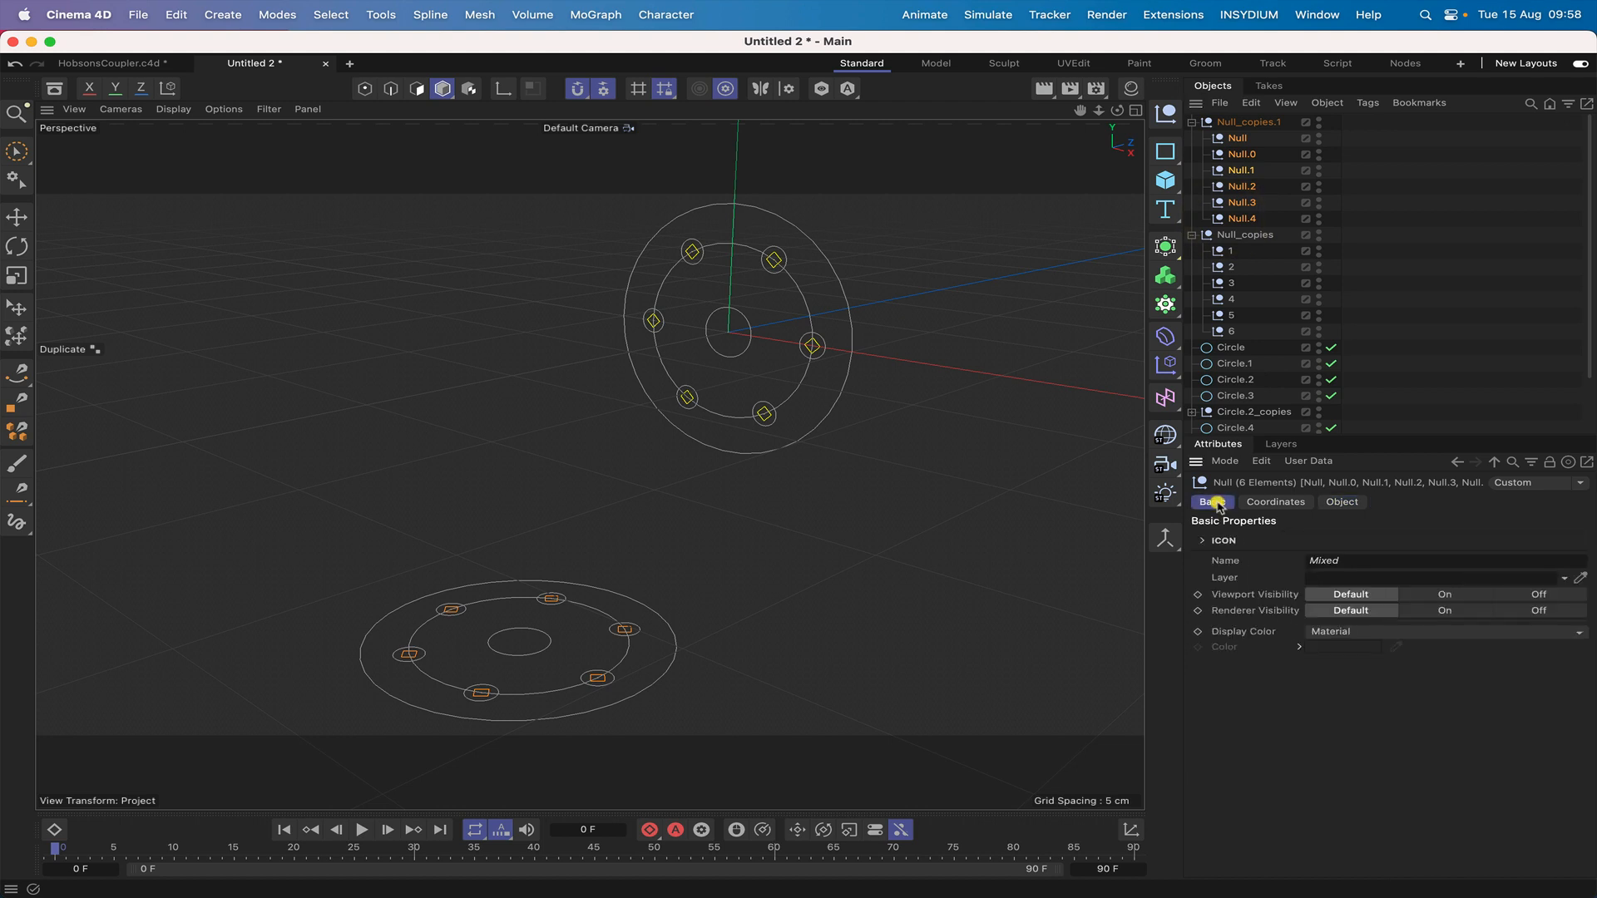
pyautogui.click(1354, 632)
pyautogui.click(1354, 683)
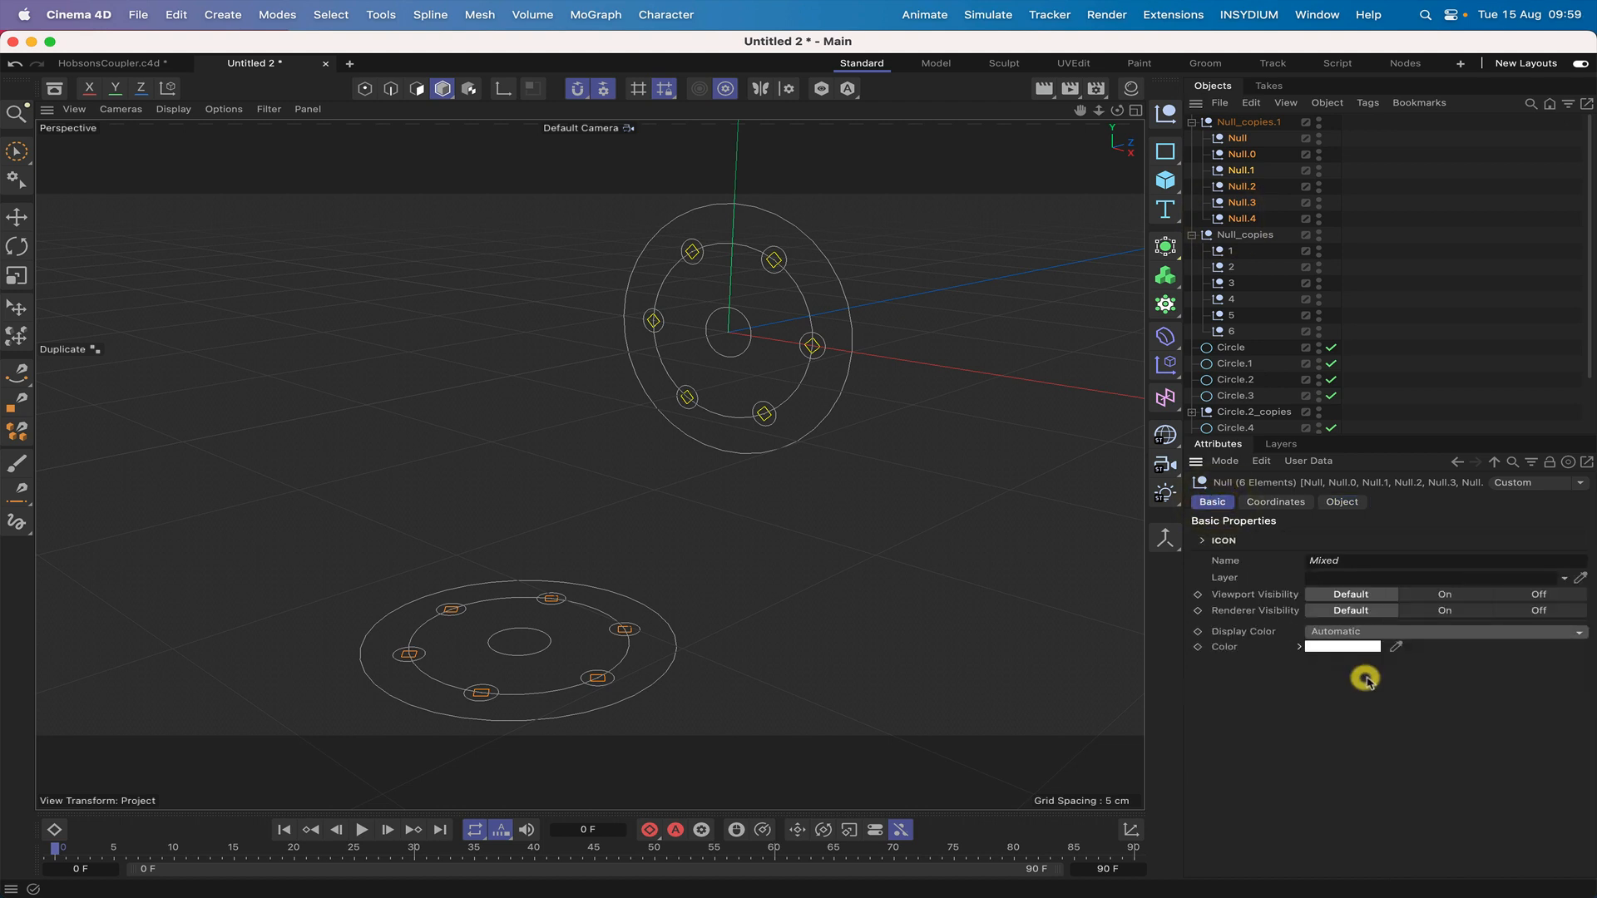
pyautogui.click(1337, 646)
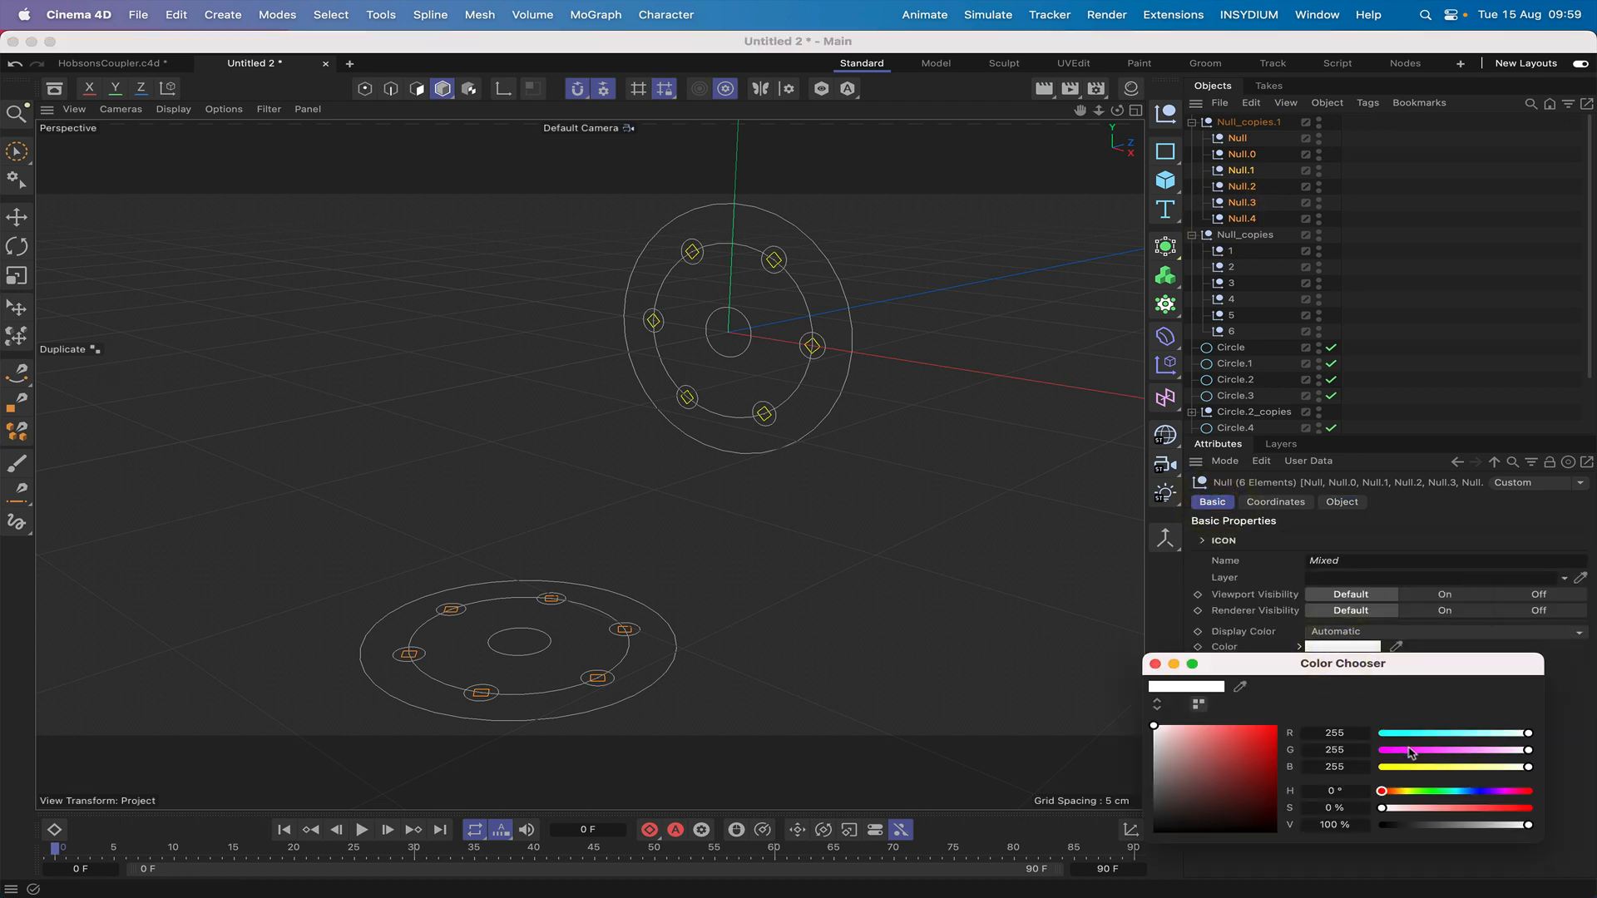
pyautogui.click(1382, 734)
pyautogui.click(1383, 767)
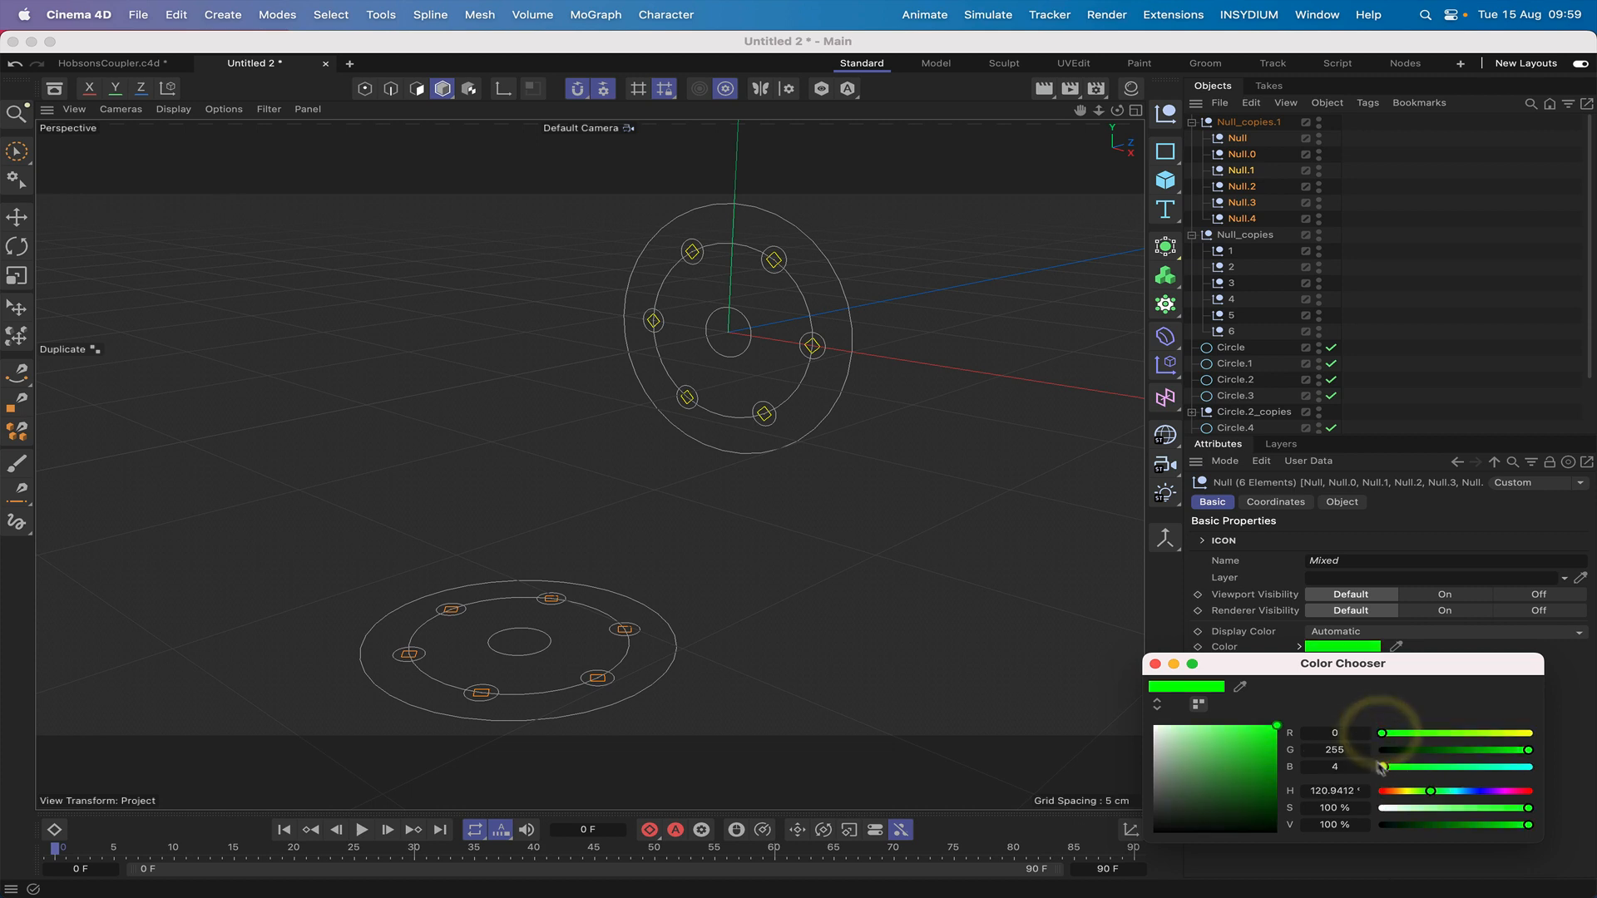
pyautogui.click(1154, 665)
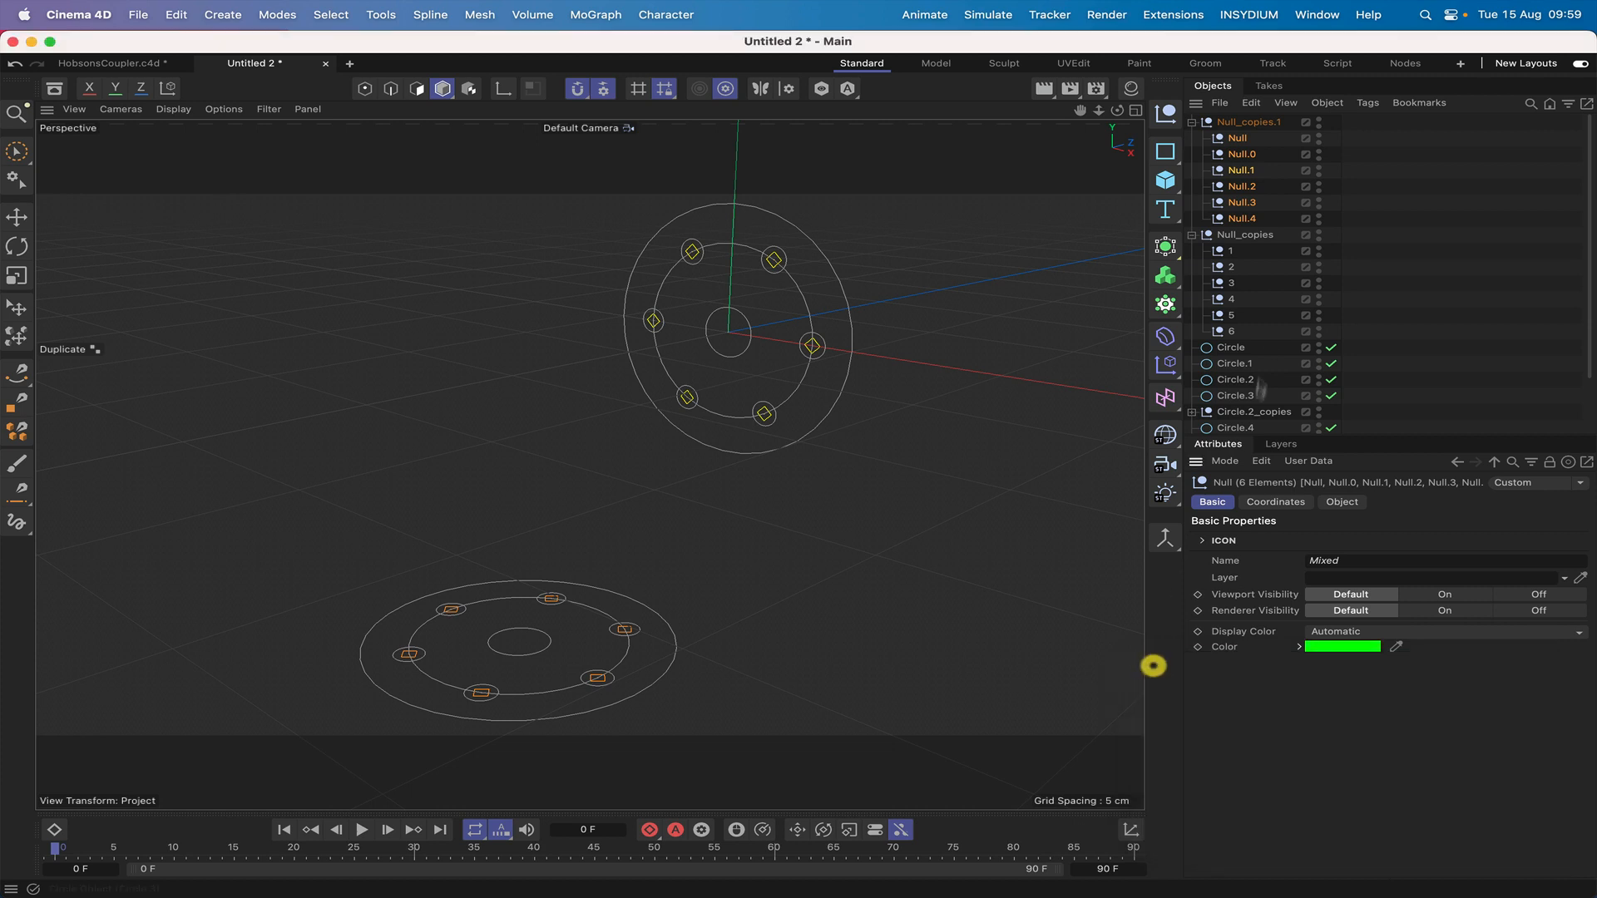
# Rename the six nulls in the Null_copies.1 group A, B, C, D, E and F in order.
pyautogui.click(1247, 142)
pyautogui.doubleClick(1243, 139)
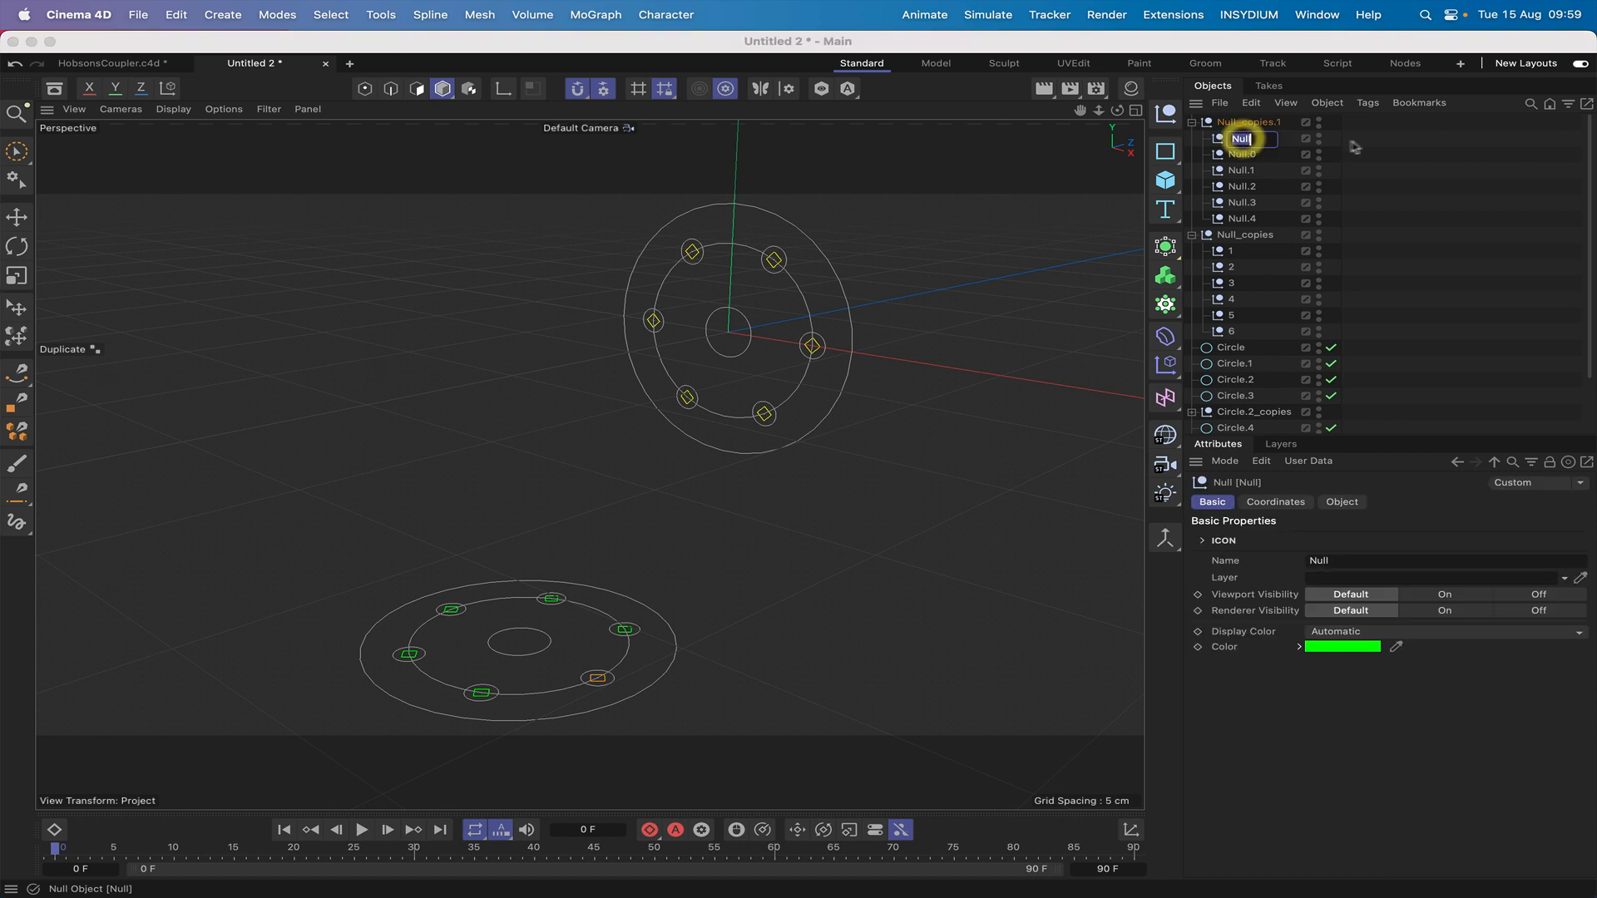
pyautogui.write('A')
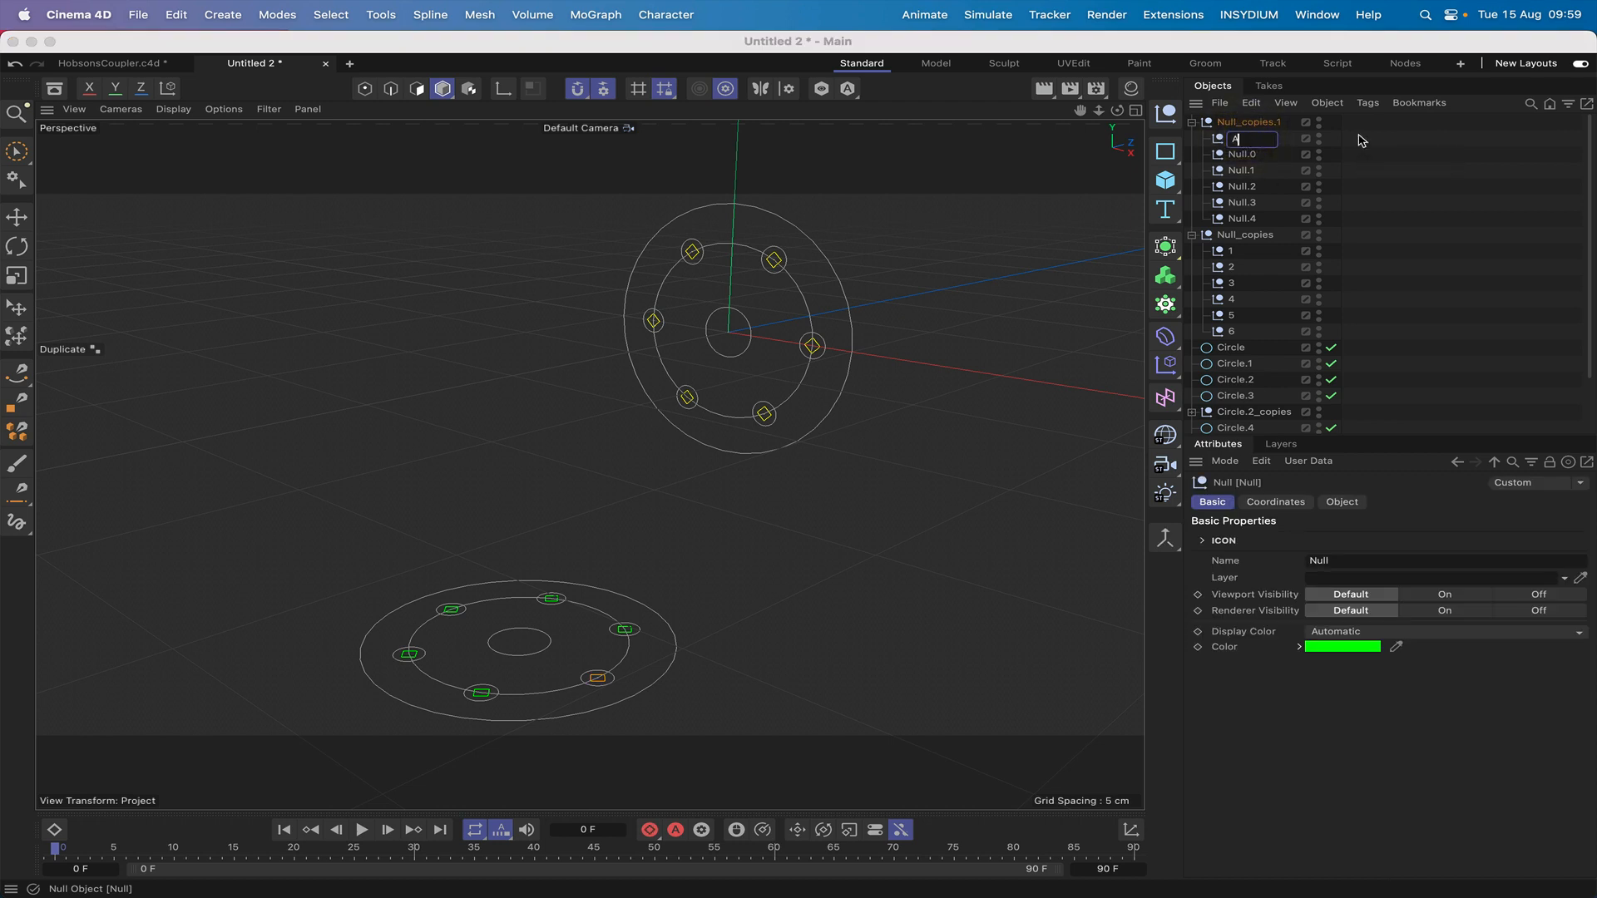
pyautogui.press('Tab')
pyautogui.write('B')
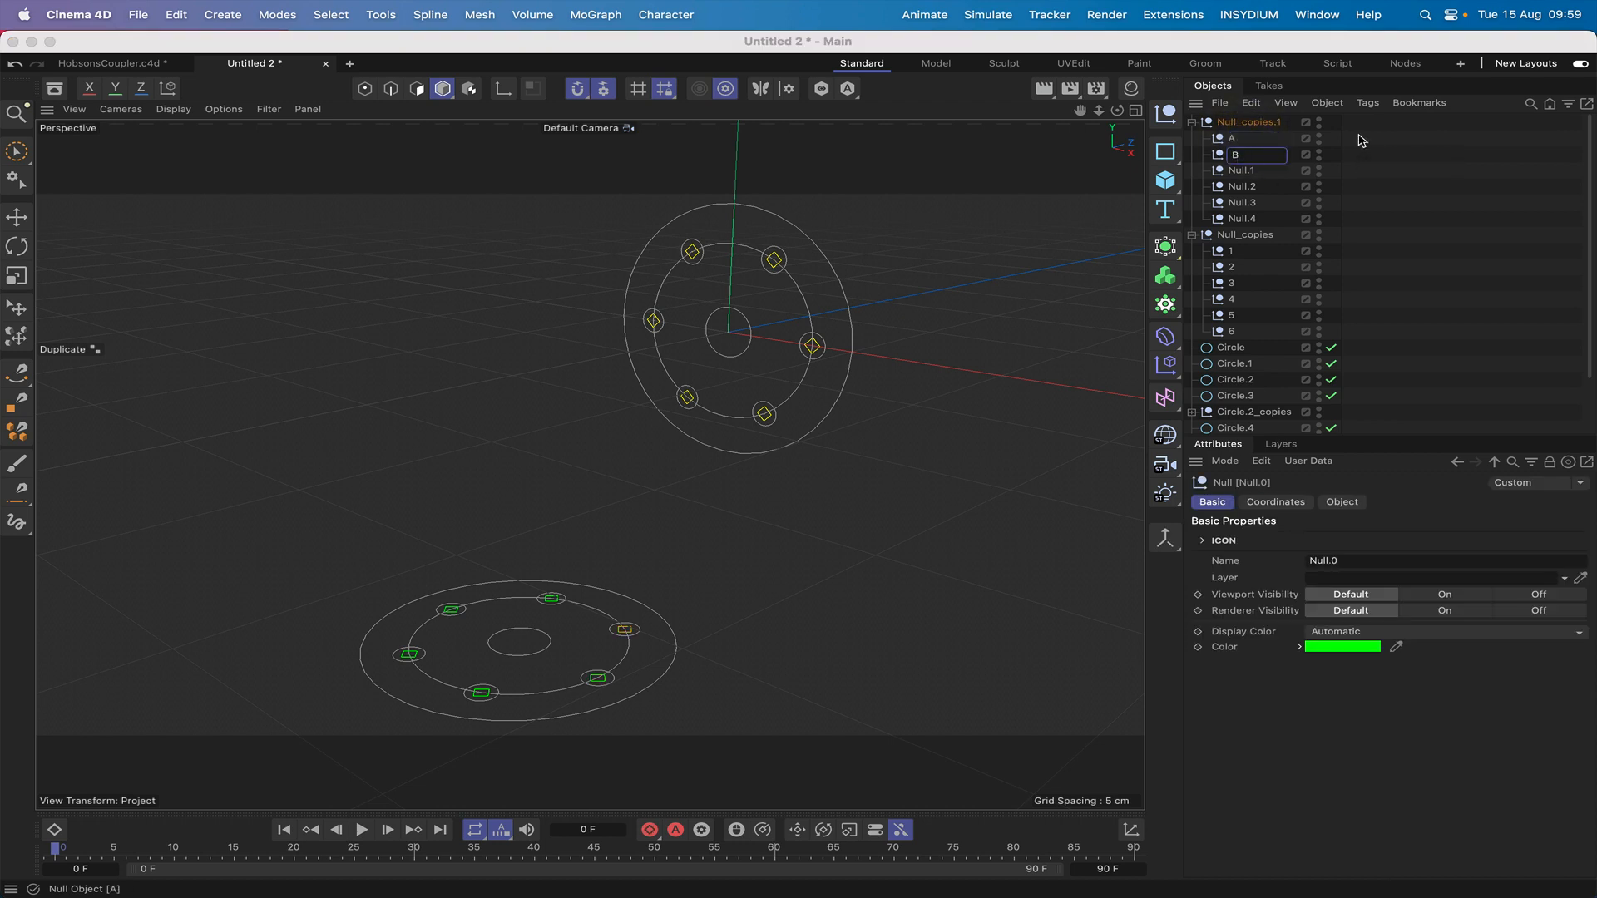
pyautogui.press('Tab')
pyautogui.press('Tab')
pyautogui.press('Tab')
pyautogui.write('E')
pyautogui.press('Tab')
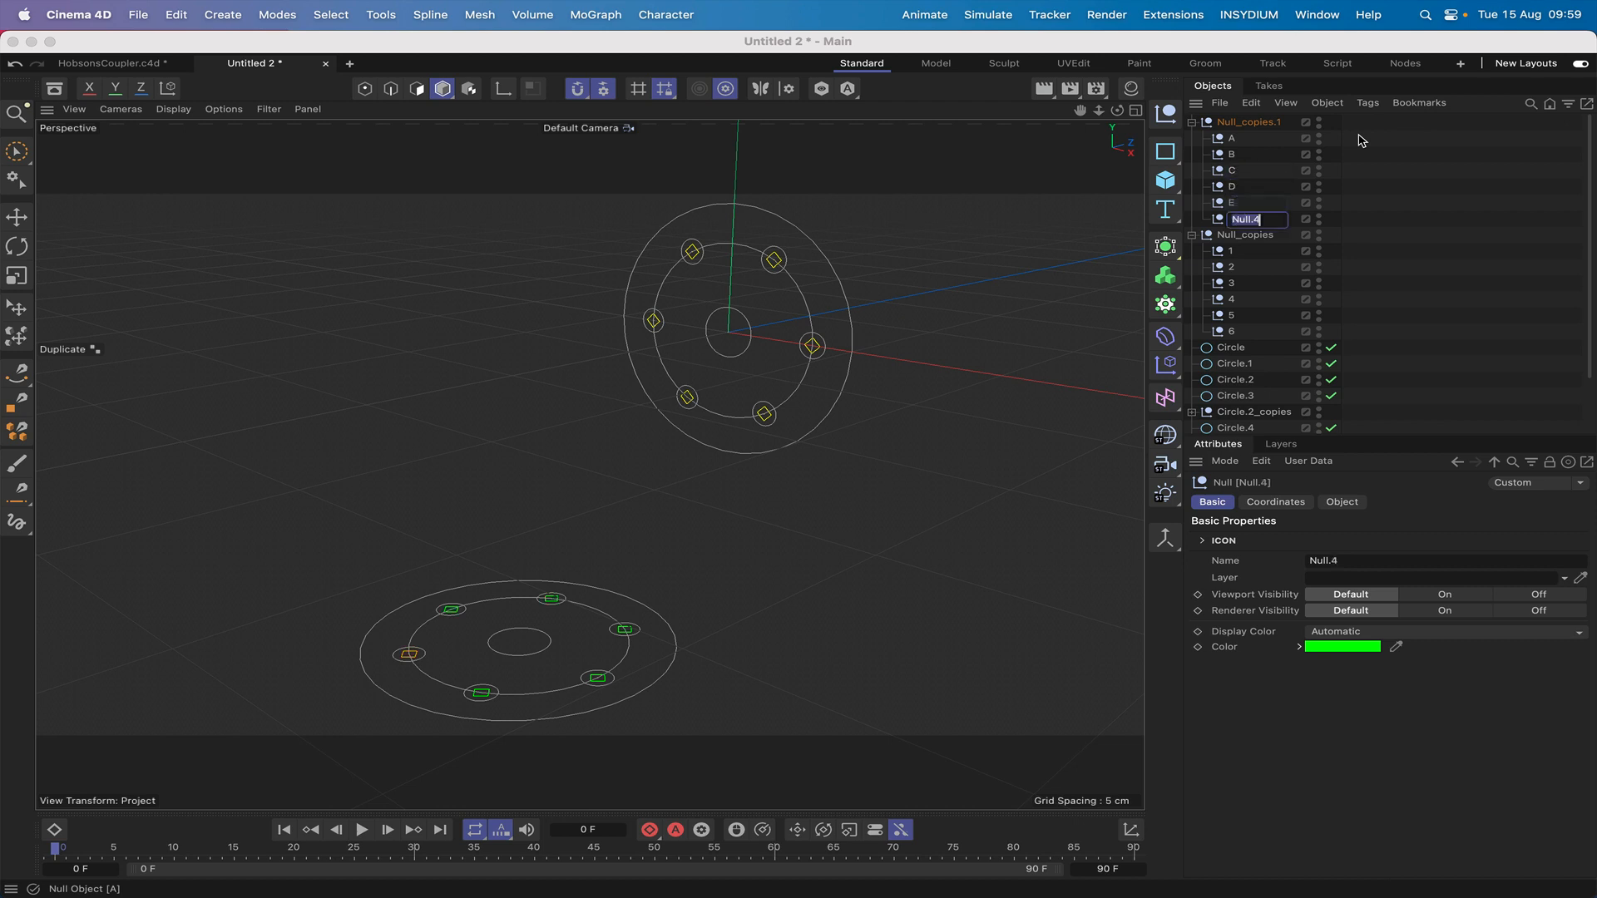
pyautogui.write('F')
pyautogui.press('Return')
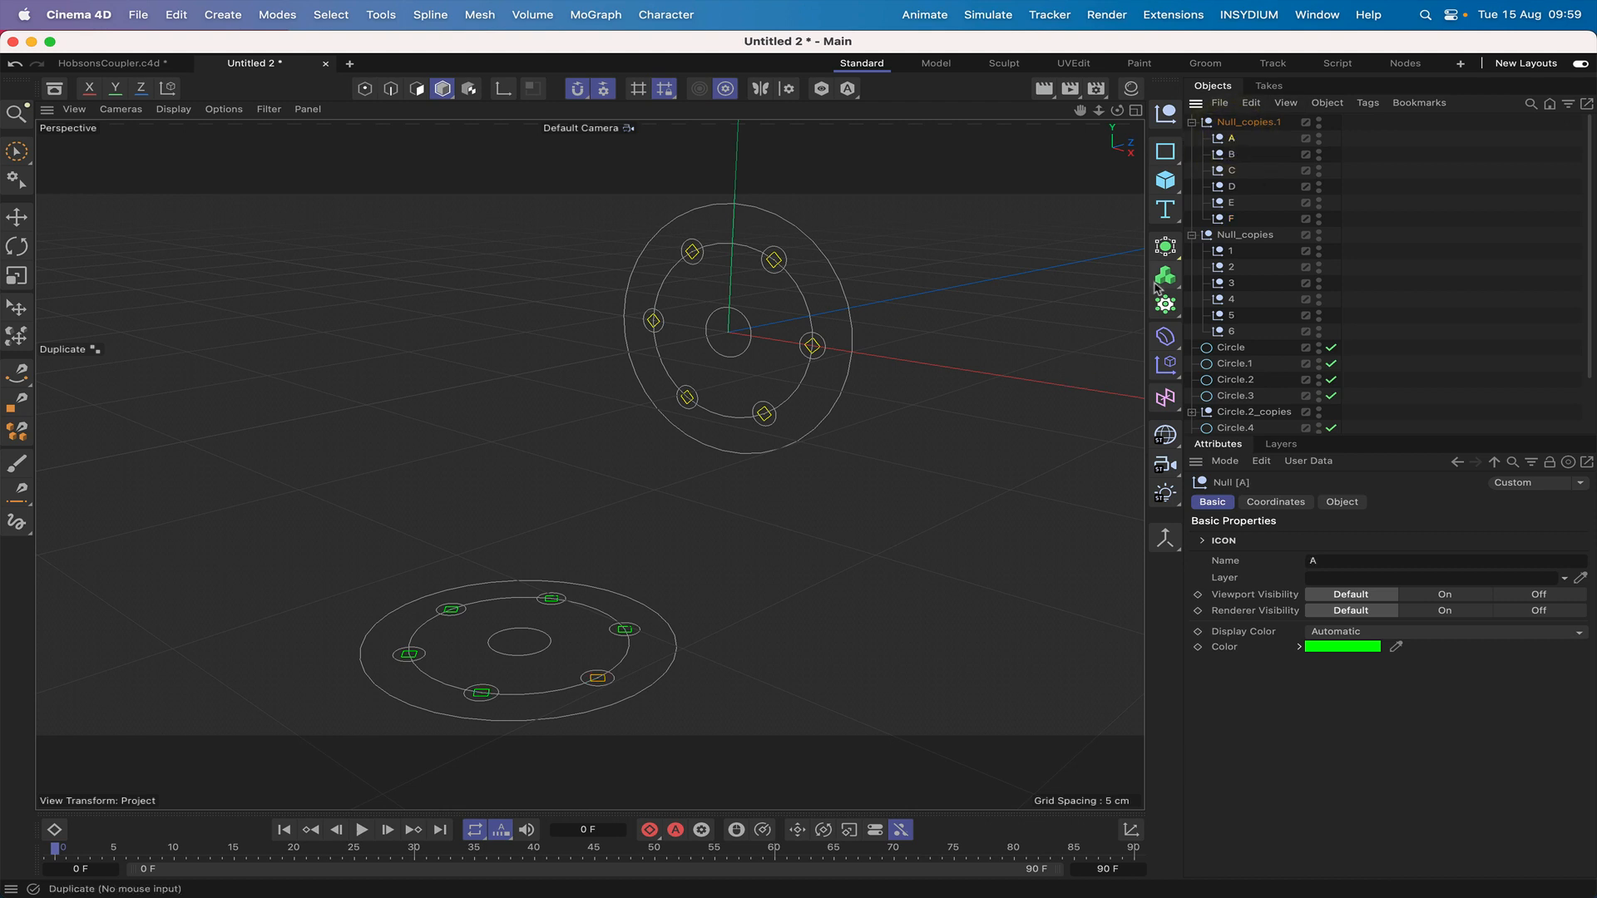
# Compare the direction of the lettered nulls around the lower circle with the numbered nulls on the upright circle.
pyautogui.click(1233, 157)
pyautogui.click(597, 677)
pyautogui.click(1232, 267)
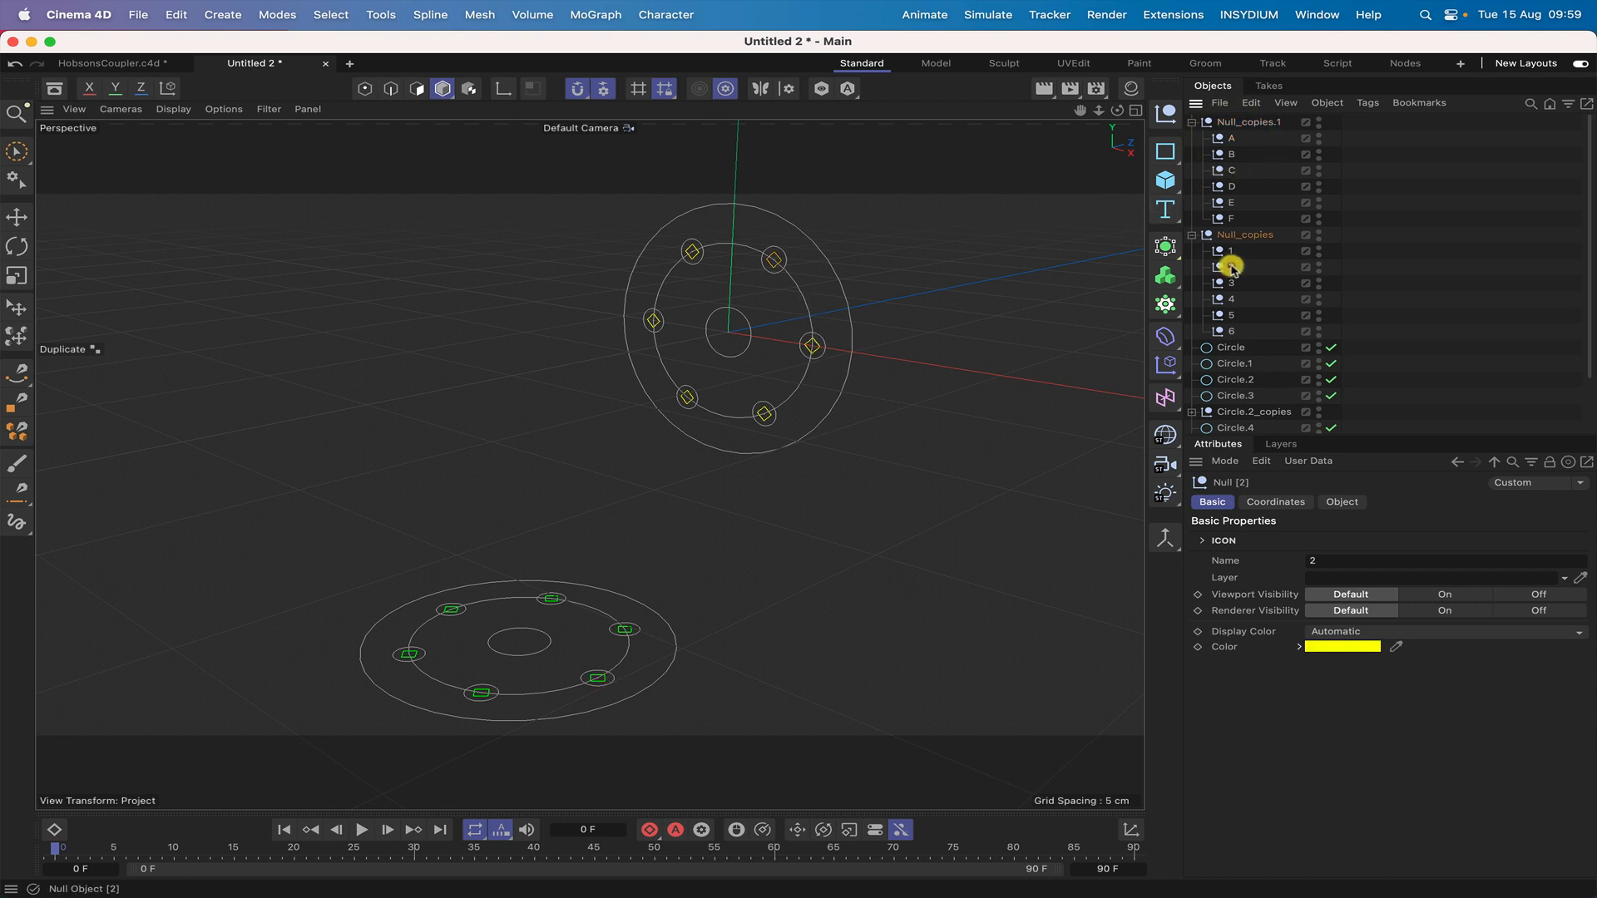
pyautogui.click(1234, 155)
pyautogui.moveTo(1234, 158)
pyautogui.mouseDown()
pyautogui.moveTo(755, 582)
pyautogui.moveTo(475, 695)
pyautogui.mouseUp()
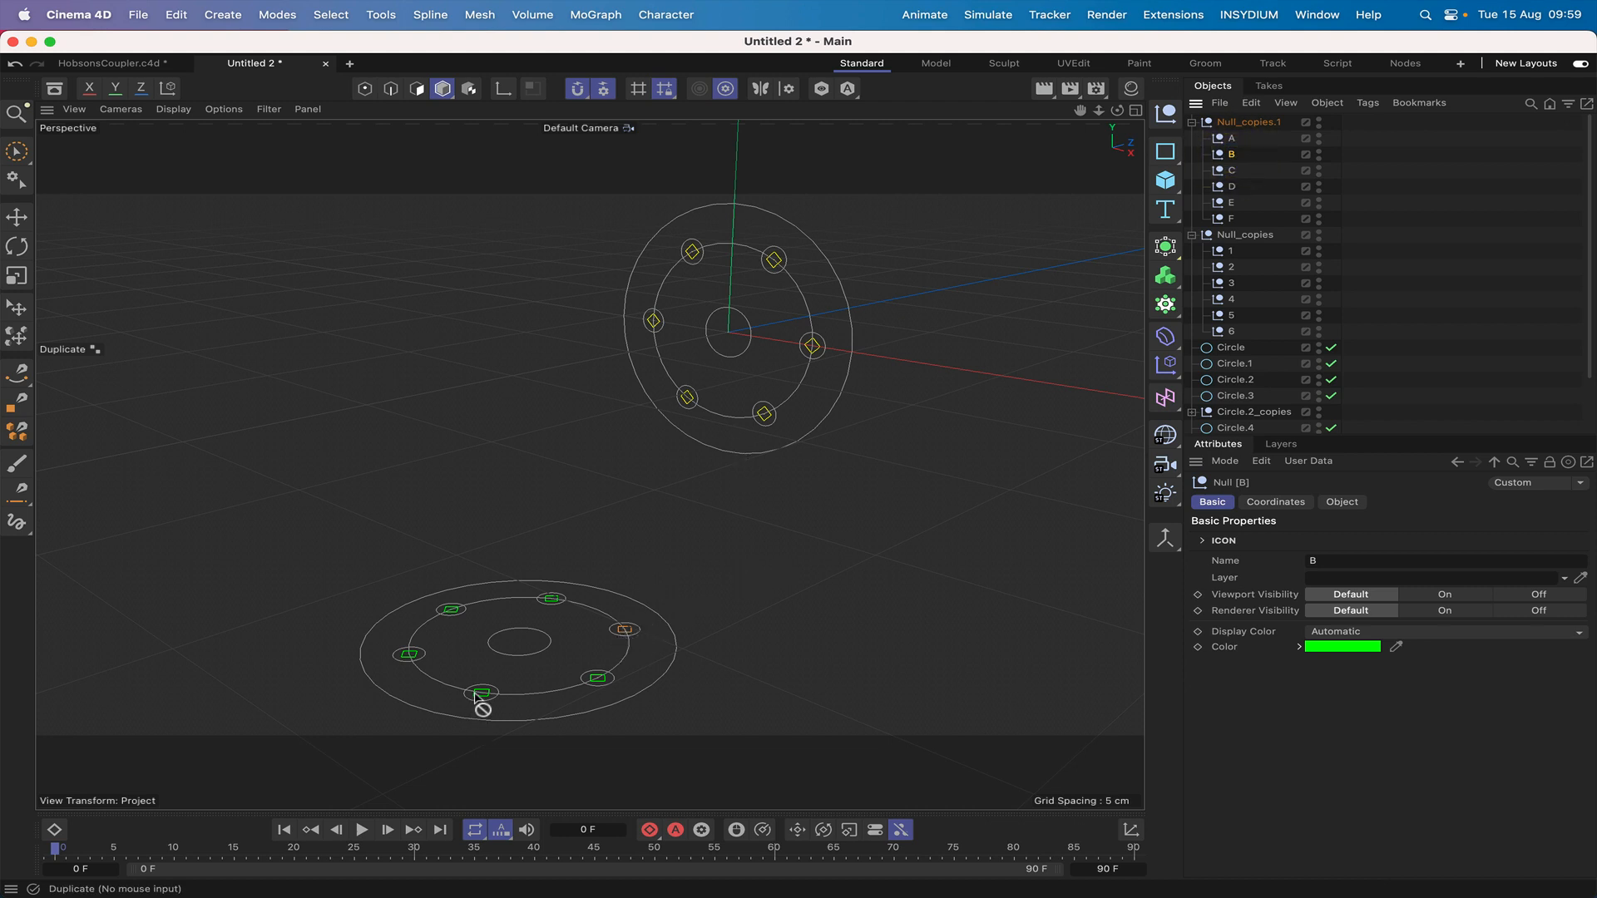
pyautogui.moveTo(1084, 244); pyautogui.dragTo(1231, 202)
# Rename null B in the Null_copies.1 group as F and null C as E.
pyautogui.doubleClick(1233, 155)
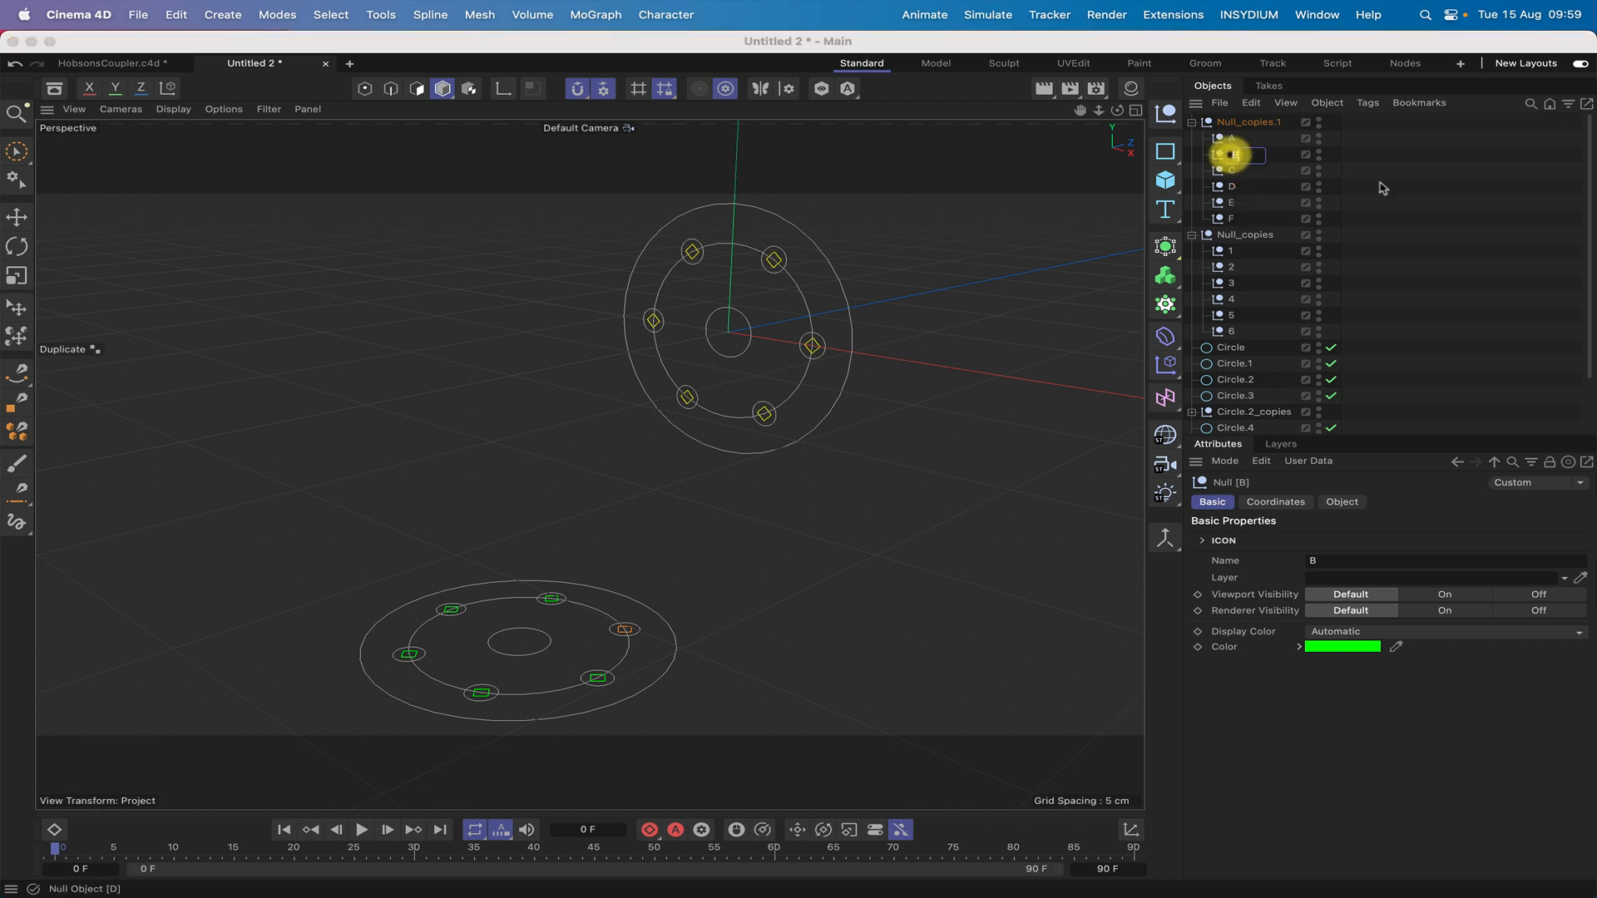
pyautogui.write('F')
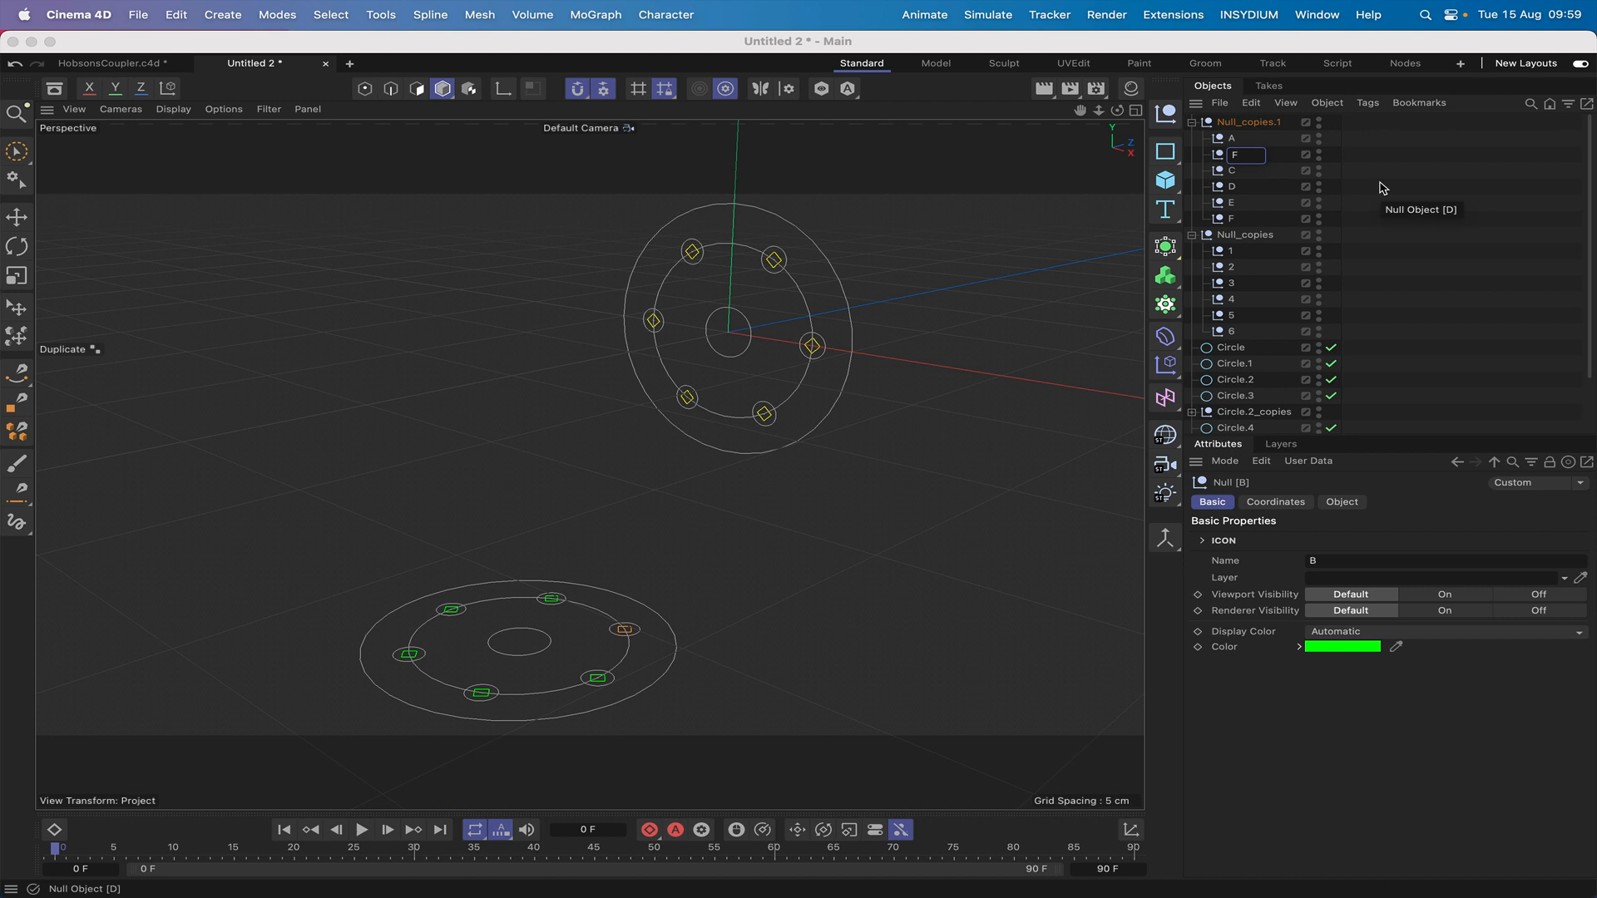
pyautogui.press('Return')
pyautogui.scroll(-1, 1372, 185)
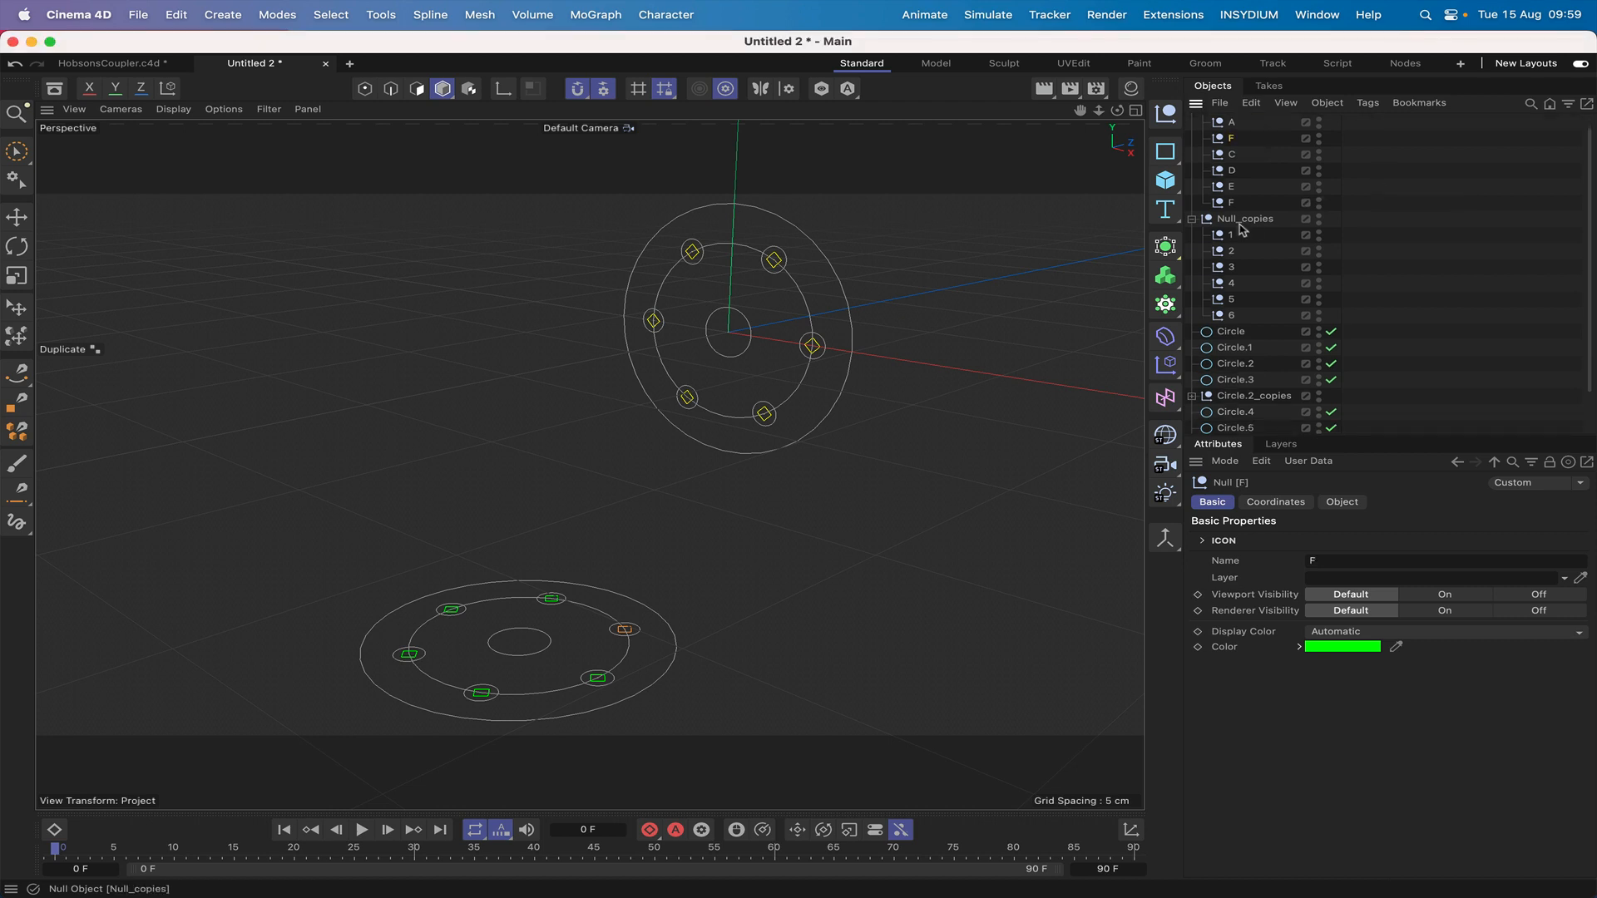
pyautogui.click(1234, 156)
pyautogui.scroll(1, 1285, 161)
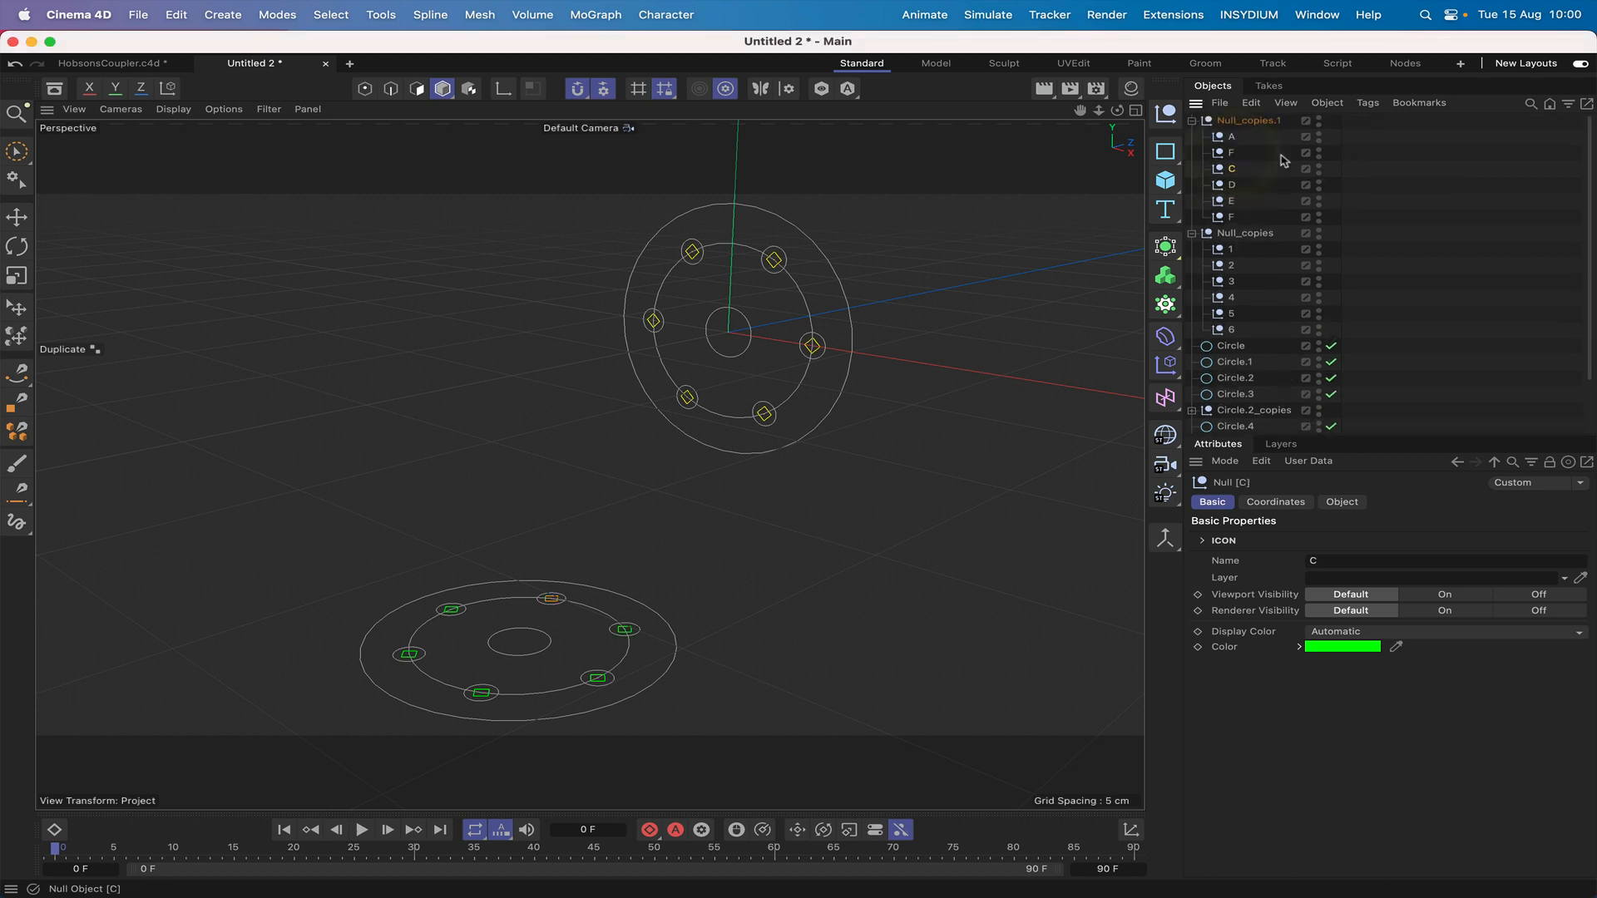
pyautogui.doubleClick(1232, 170)
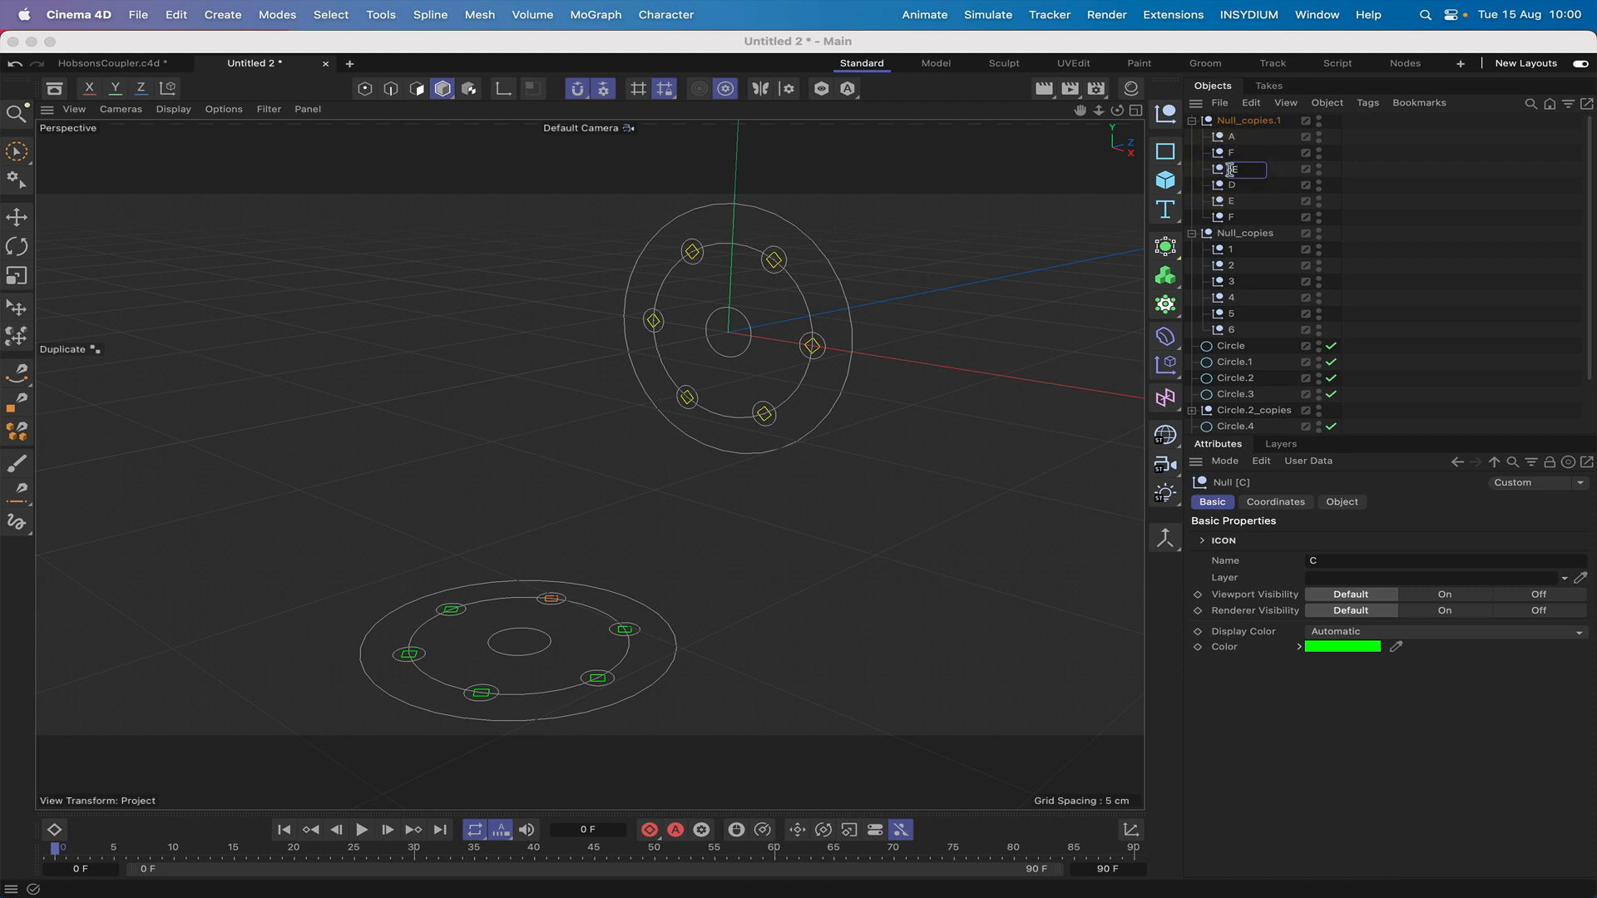
pyautogui.press('Return')
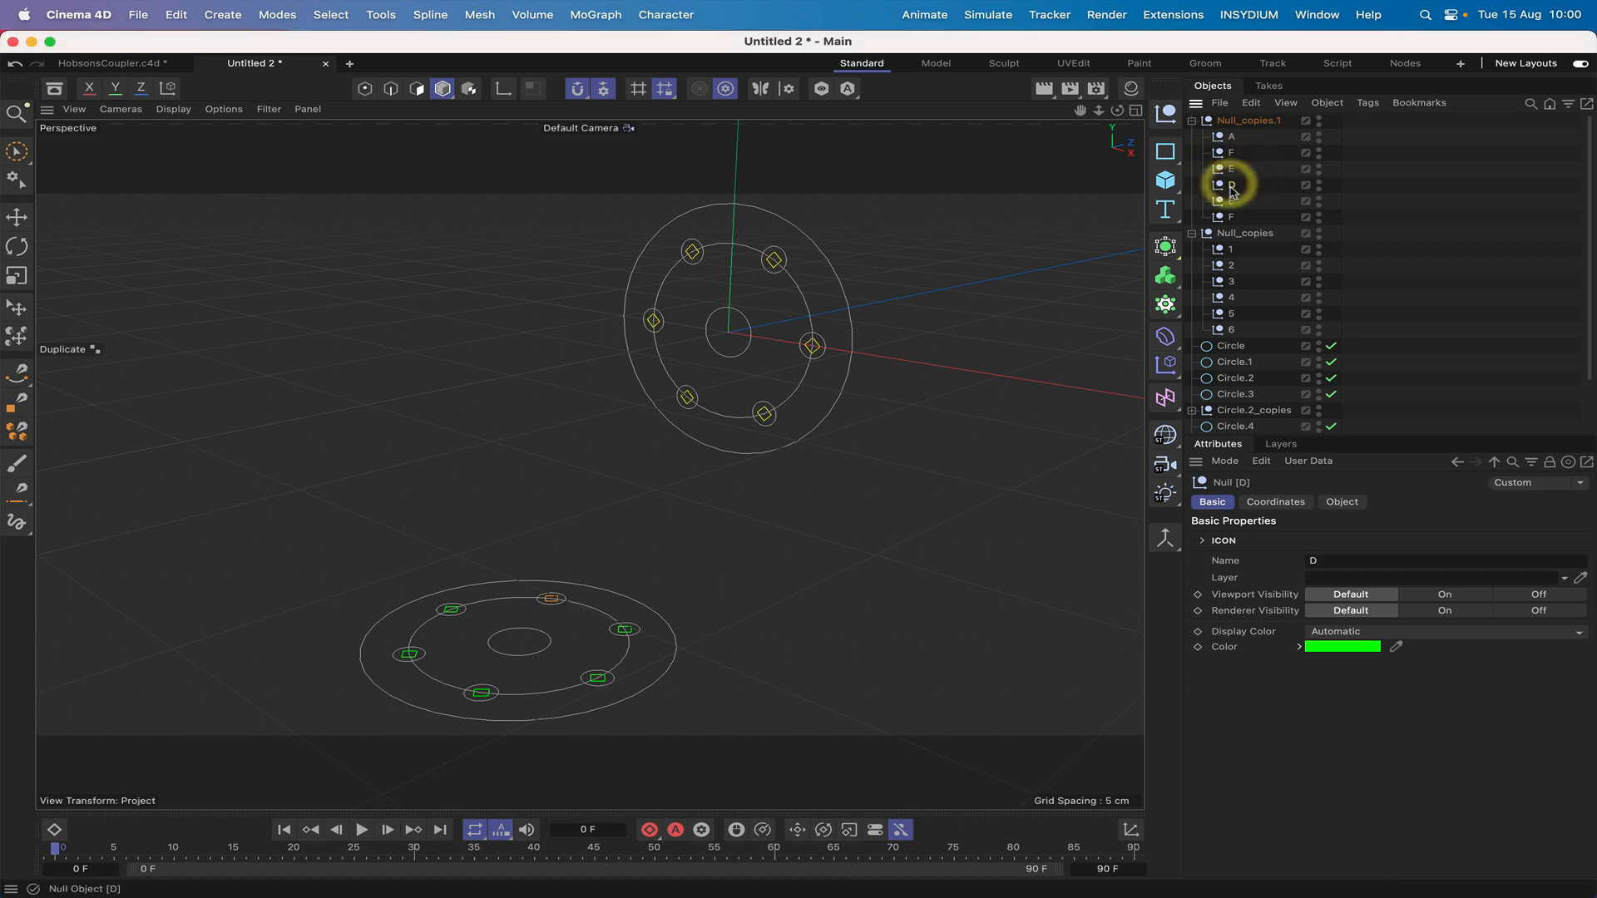
# Rename the fifth null in Null_copies.1 as C and the sixth null as B.
pyautogui.click(1233, 205)
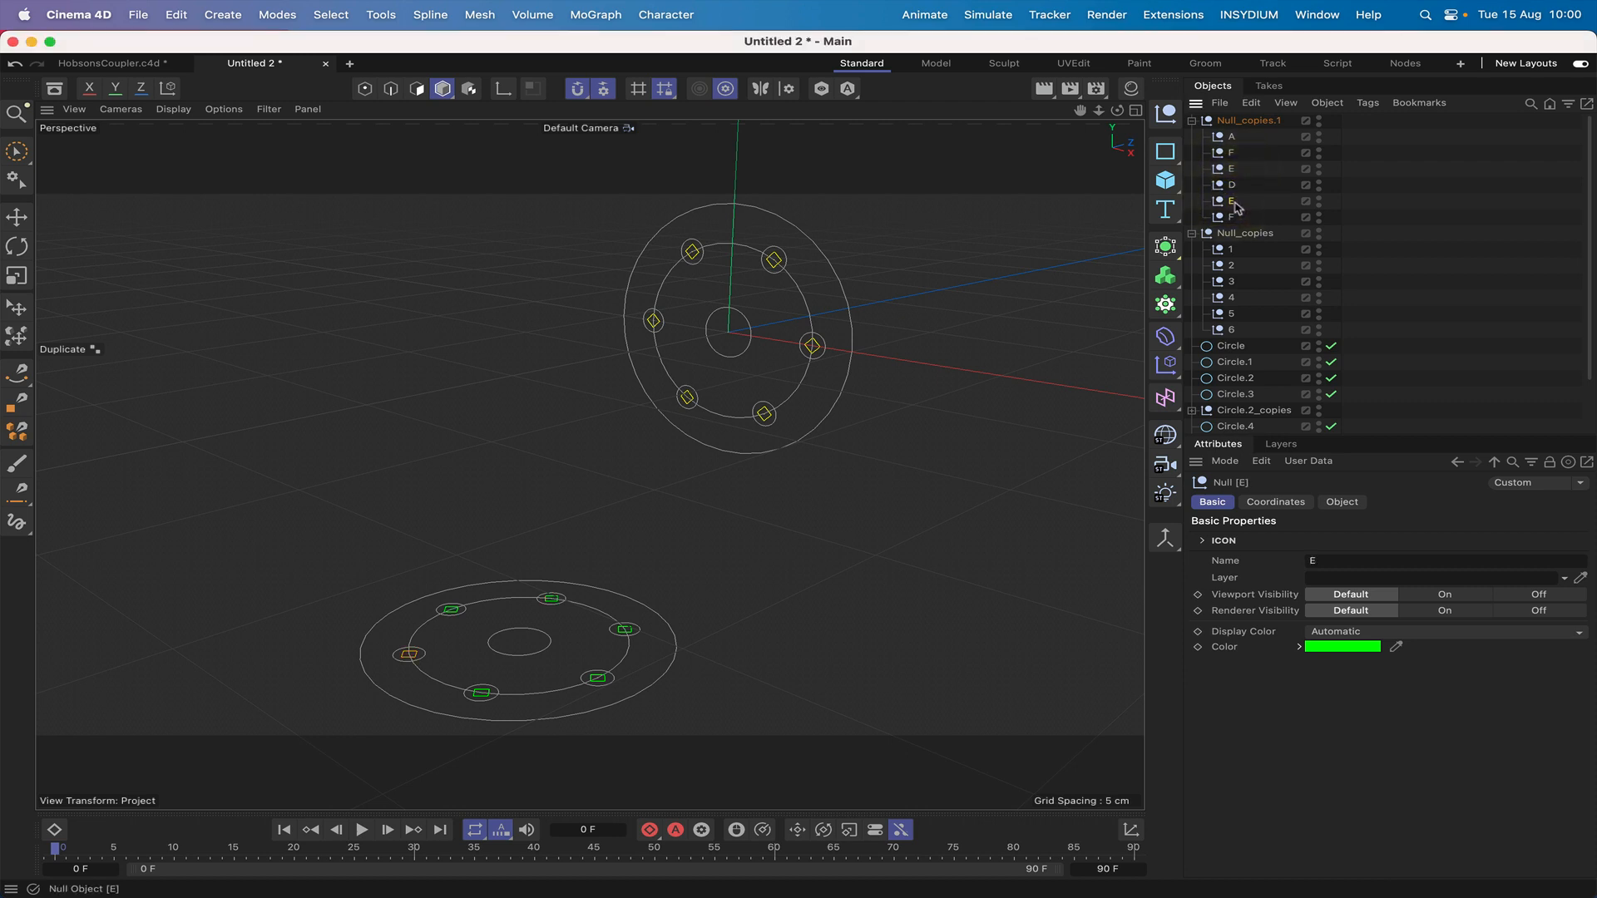
pyautogui.doubleClick(1234, 202)
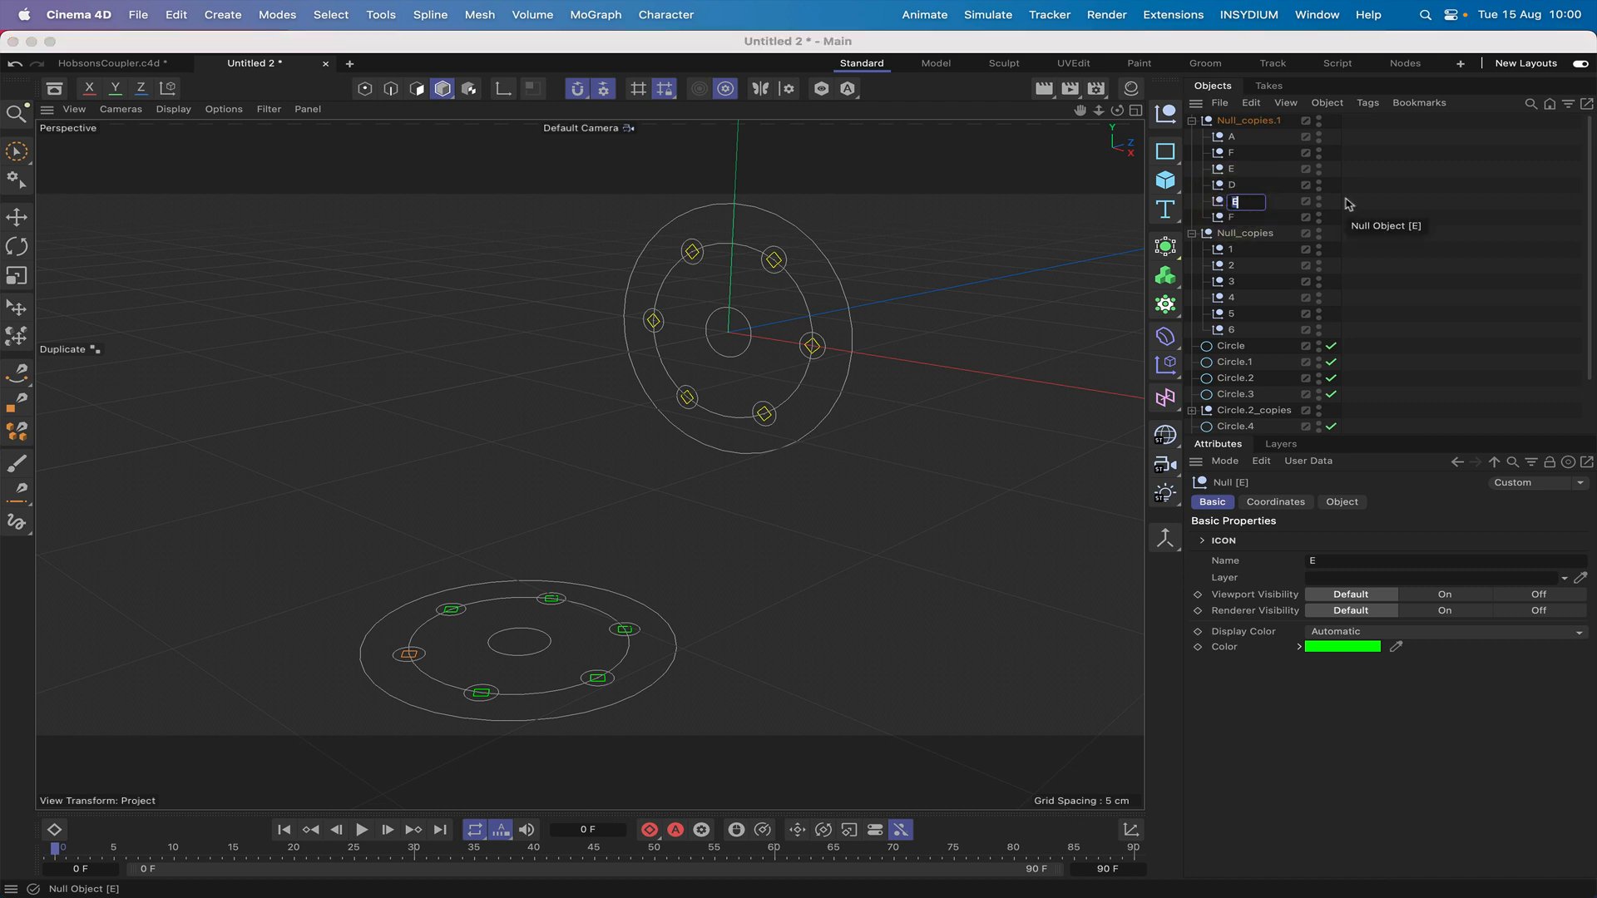
pyautogui.write('B')
pyautogui.press('Return')
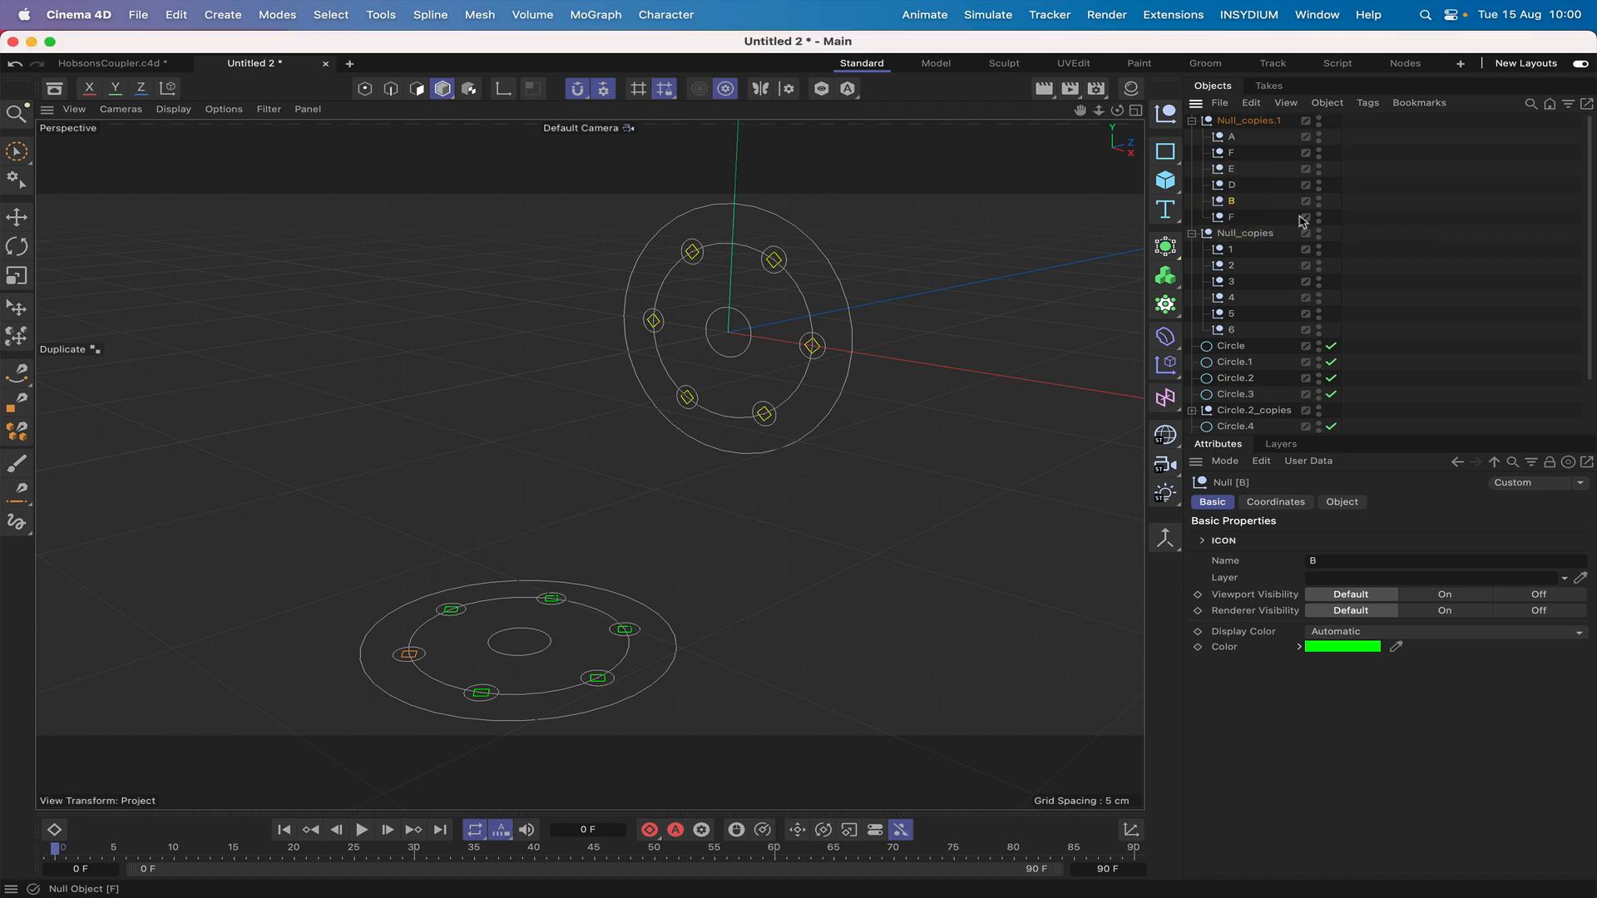
pyautogui.doubleClick(1234, 203)
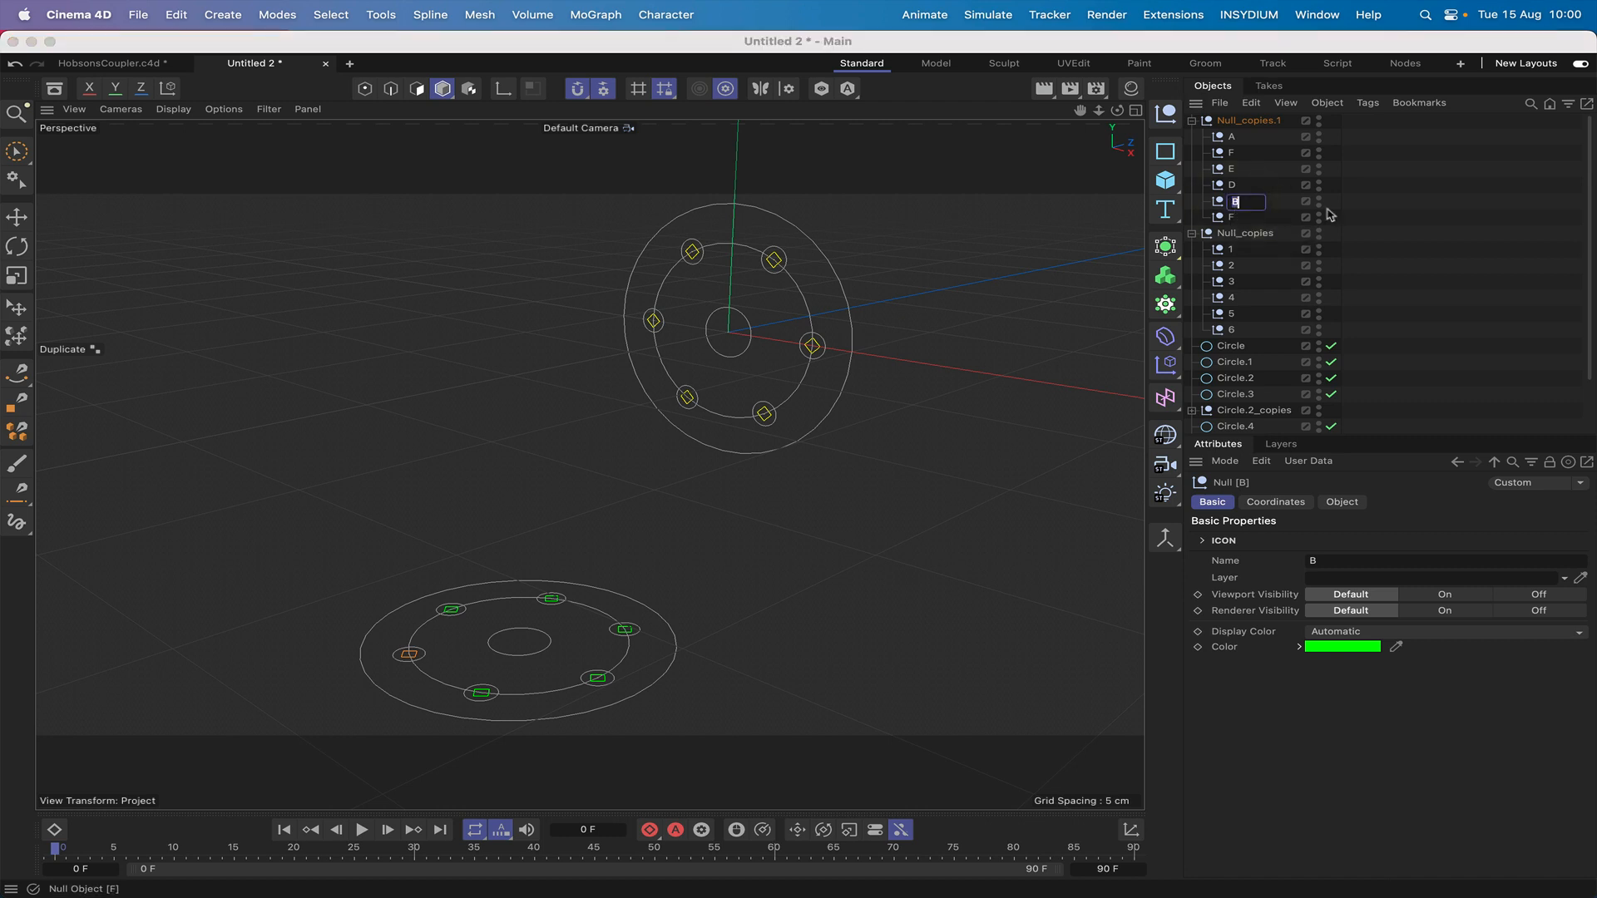
pyautogui.write('C')
pyautogui.press('Return')
pyautogui.scroll(-1, 1284, 227)
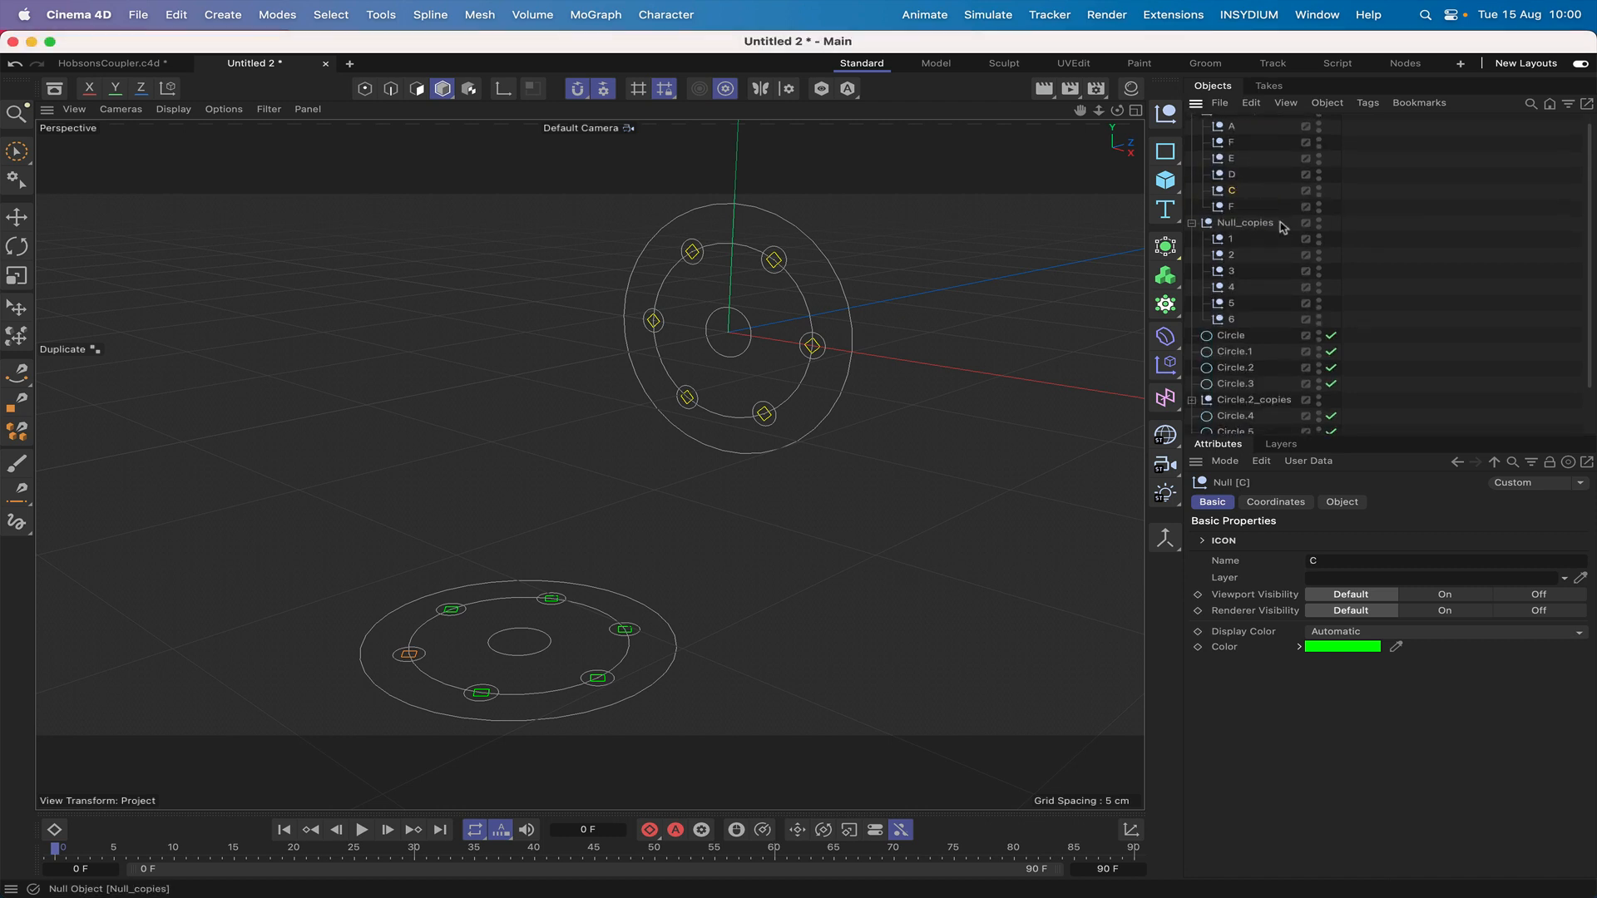
pyautogui.doubleClick(1232, 206)
pyautogui.write('B')
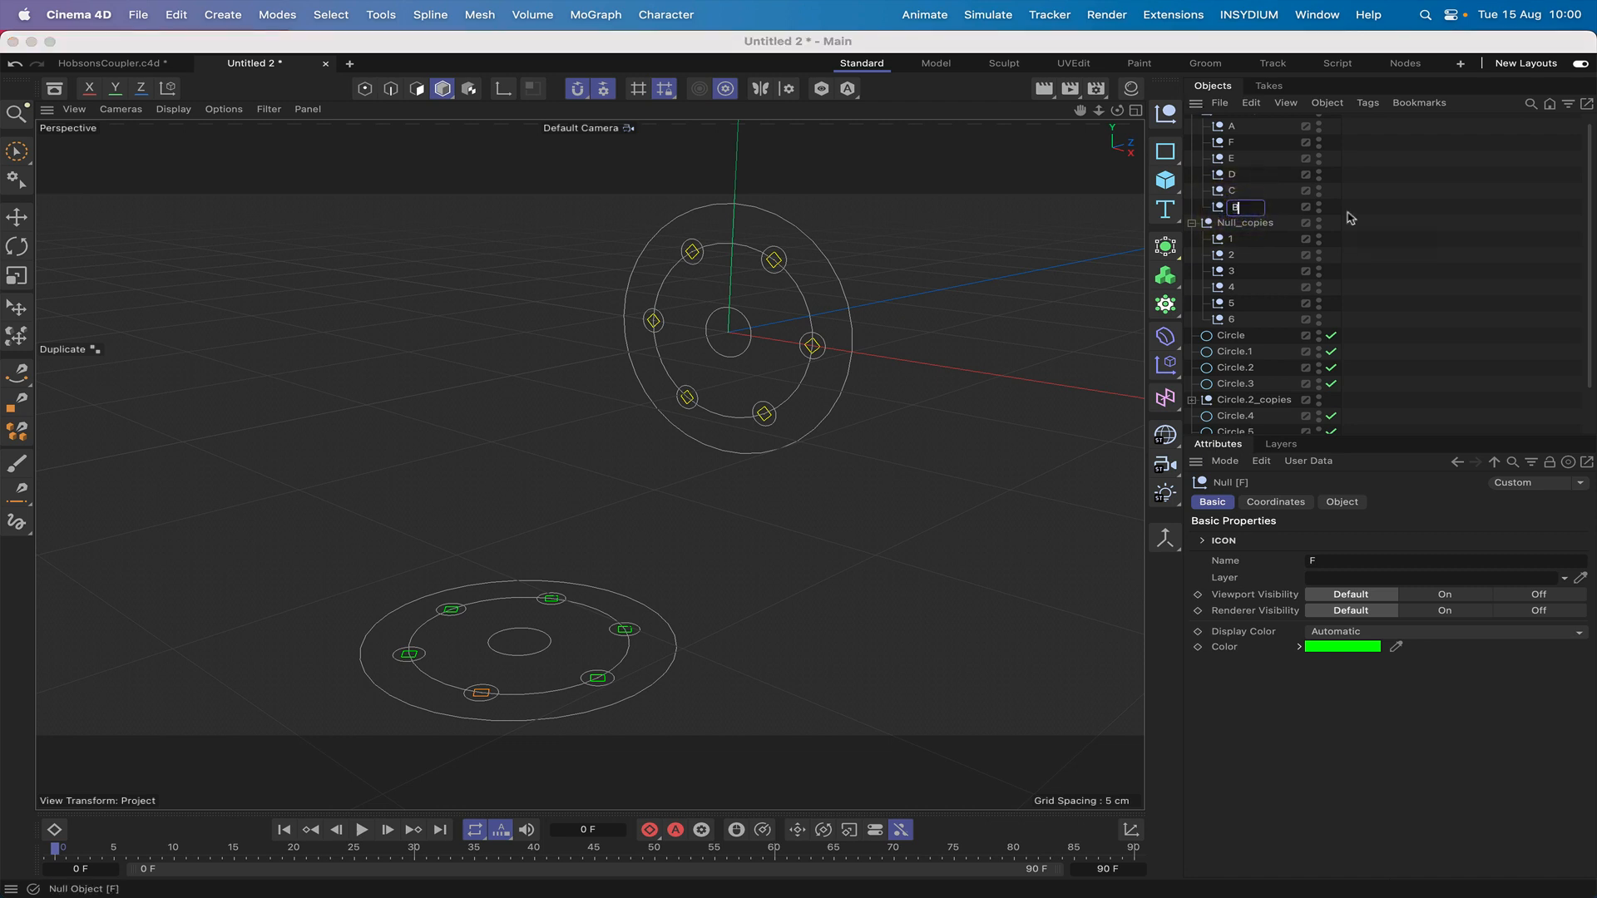
pyautogui.press('Return')
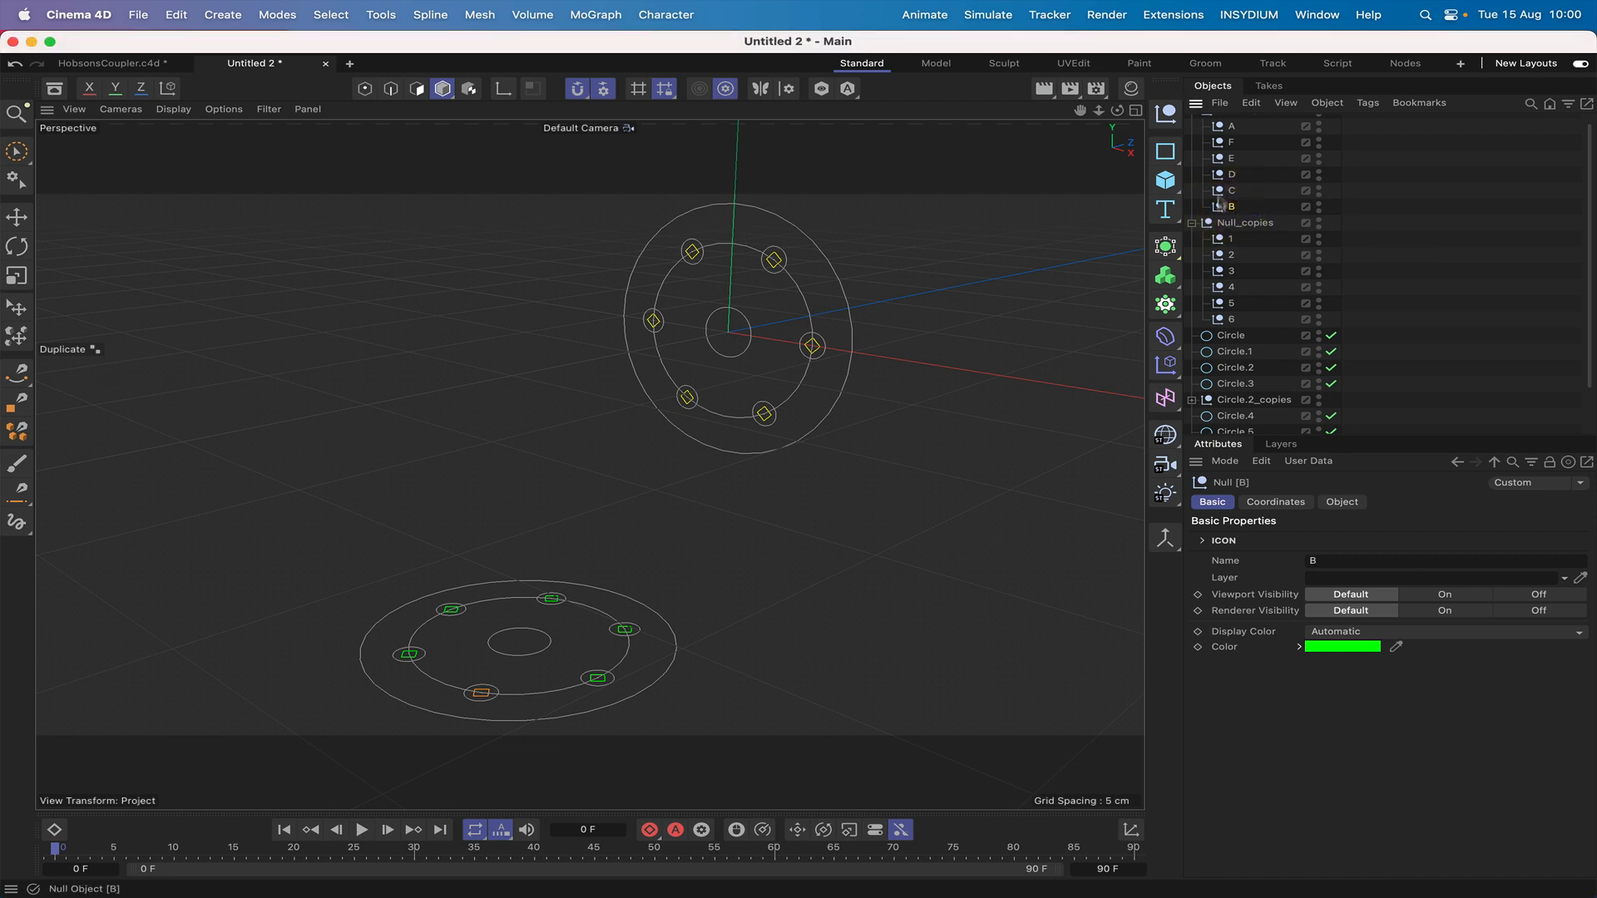
# Reorder the nulls in the Null_copies.1 group alphabetically from A to F.
pyautogui.moveTo(1219, 203); pyautogui.dragTo(1217, 136)
pyautogui.moveTo(1231, 206)
pyautogui.mouseDown()
pyautogui.moveTo(1219, 152)
pyautogui.moveTo(1230, 194)
pyautogui.moveTo(1216, 185)
pyautogui.mouseUp()
pyautogui.click(1232, 142)
pyautogui.keyDown('super'); pyautogui.click(1231, 175); pyautogui.keyUp('super')
pyautogui.moveTo(1232, 256); pyautogui.dragTo(1083, 245)
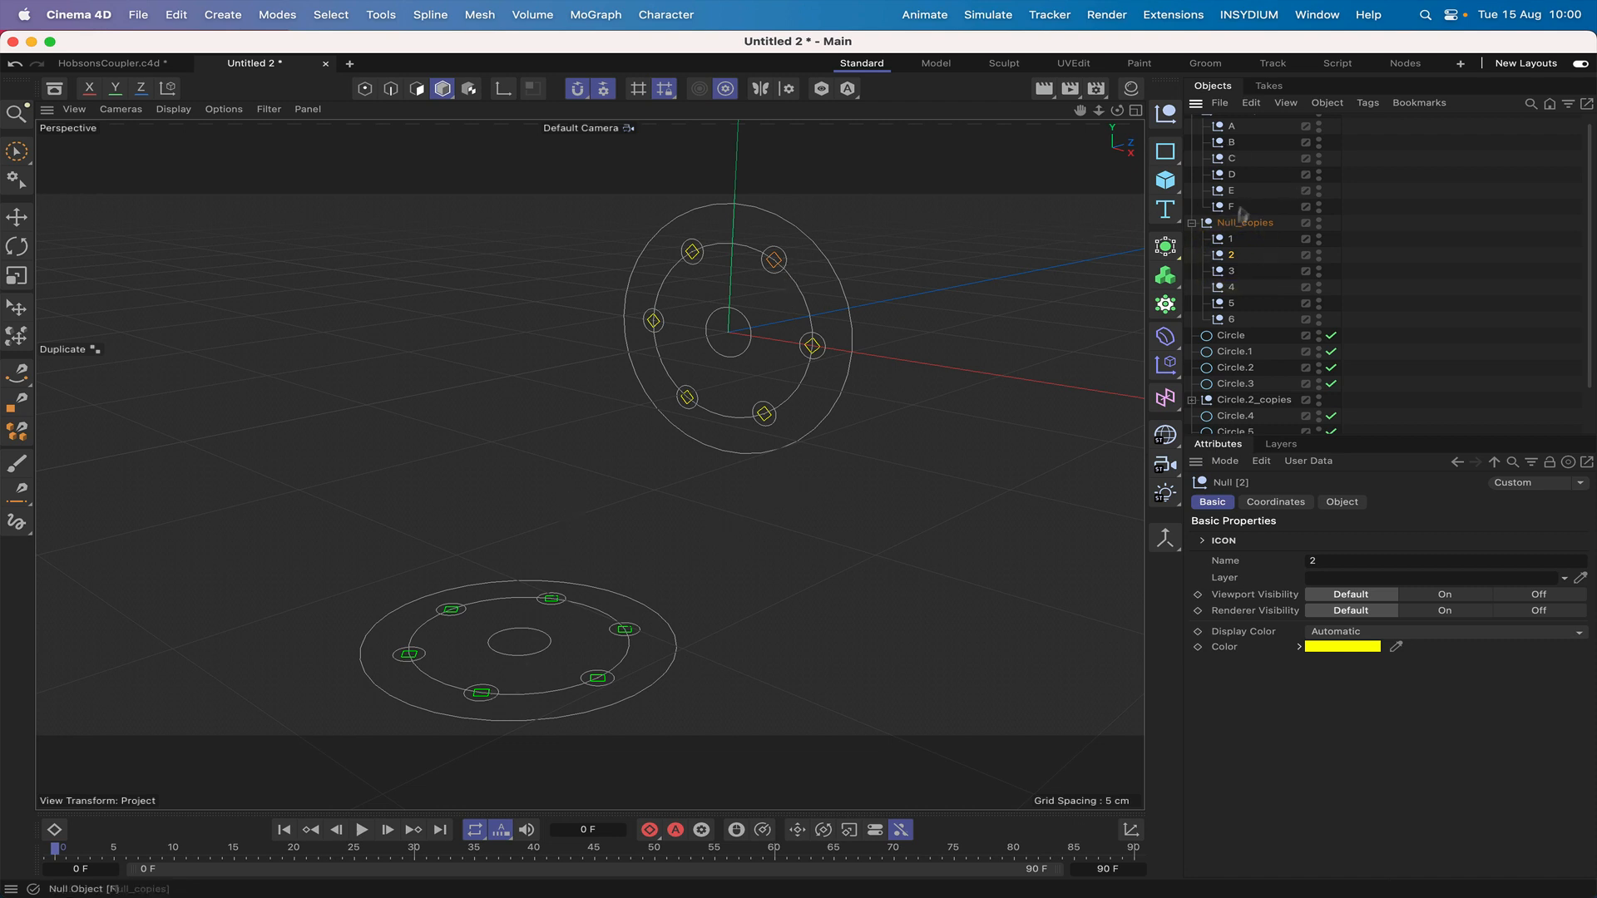
pyautogui.scroll(1, 1243, 199)
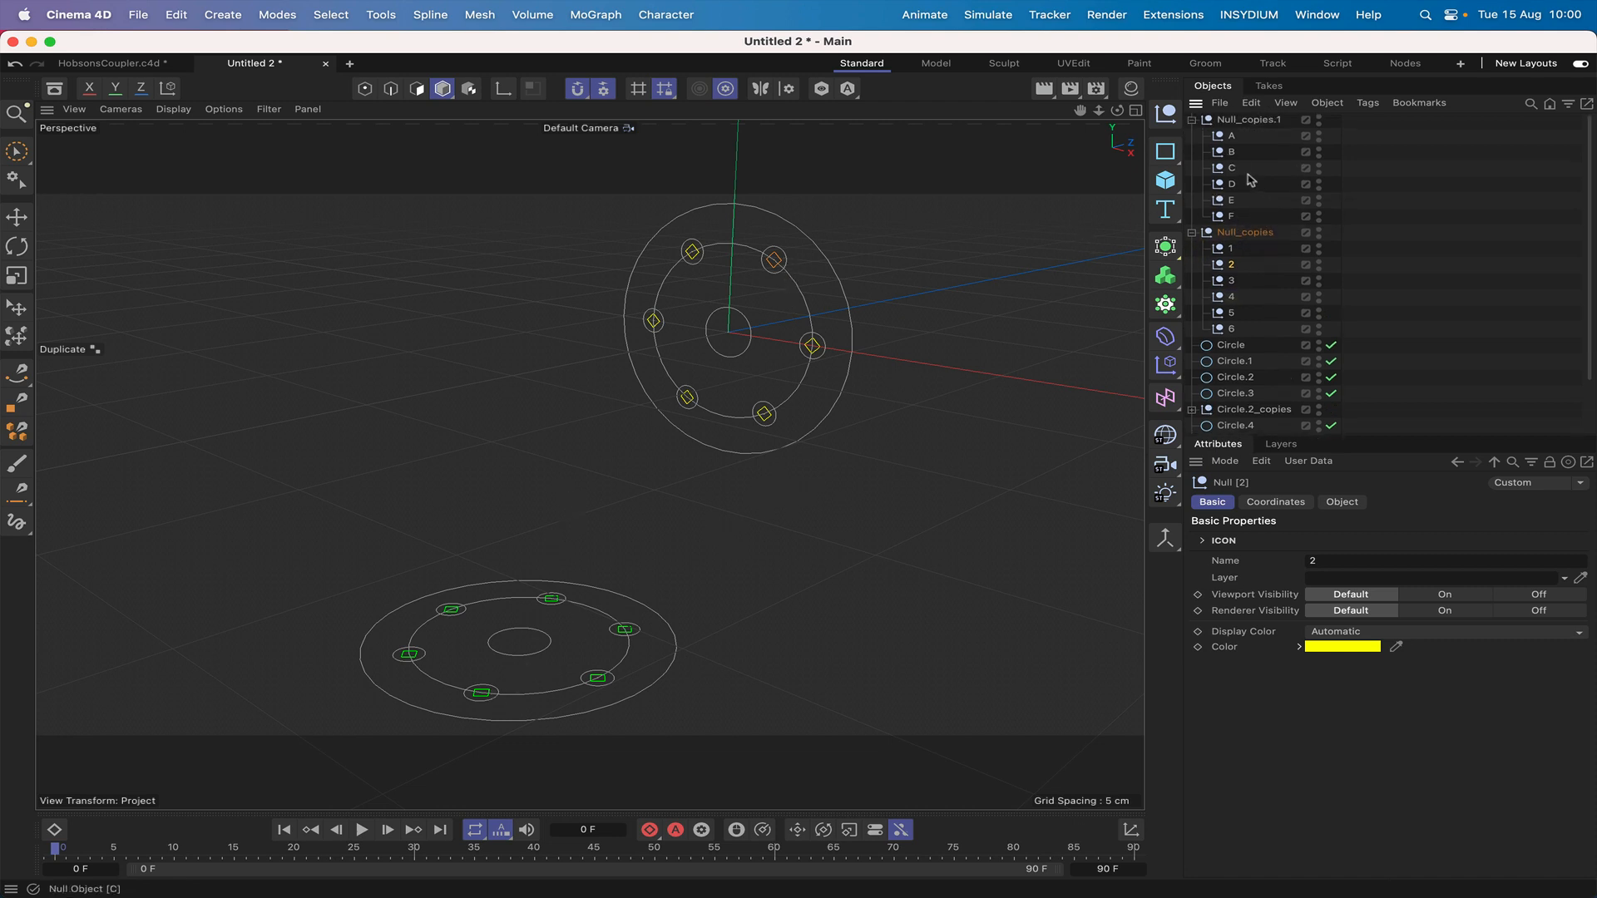
pyautogui.scroll(1, 1251, 183)
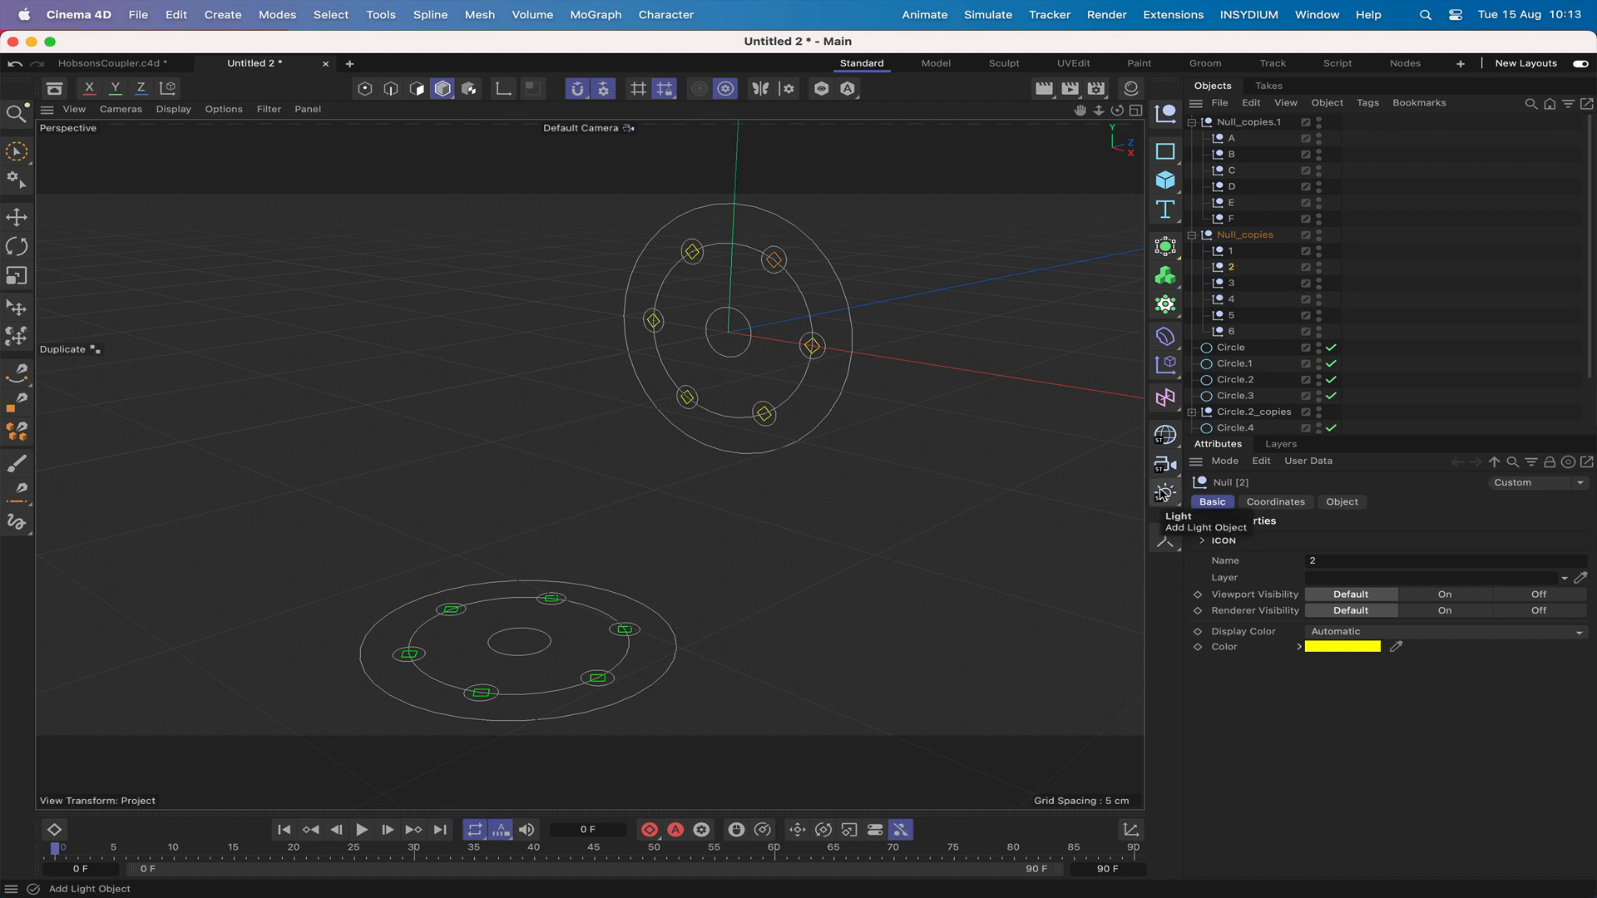
# Delete the Circle.3 and Circle.7 guide circles that run through the nulls.
pyautogui.scroll(-3, 1263, 351)
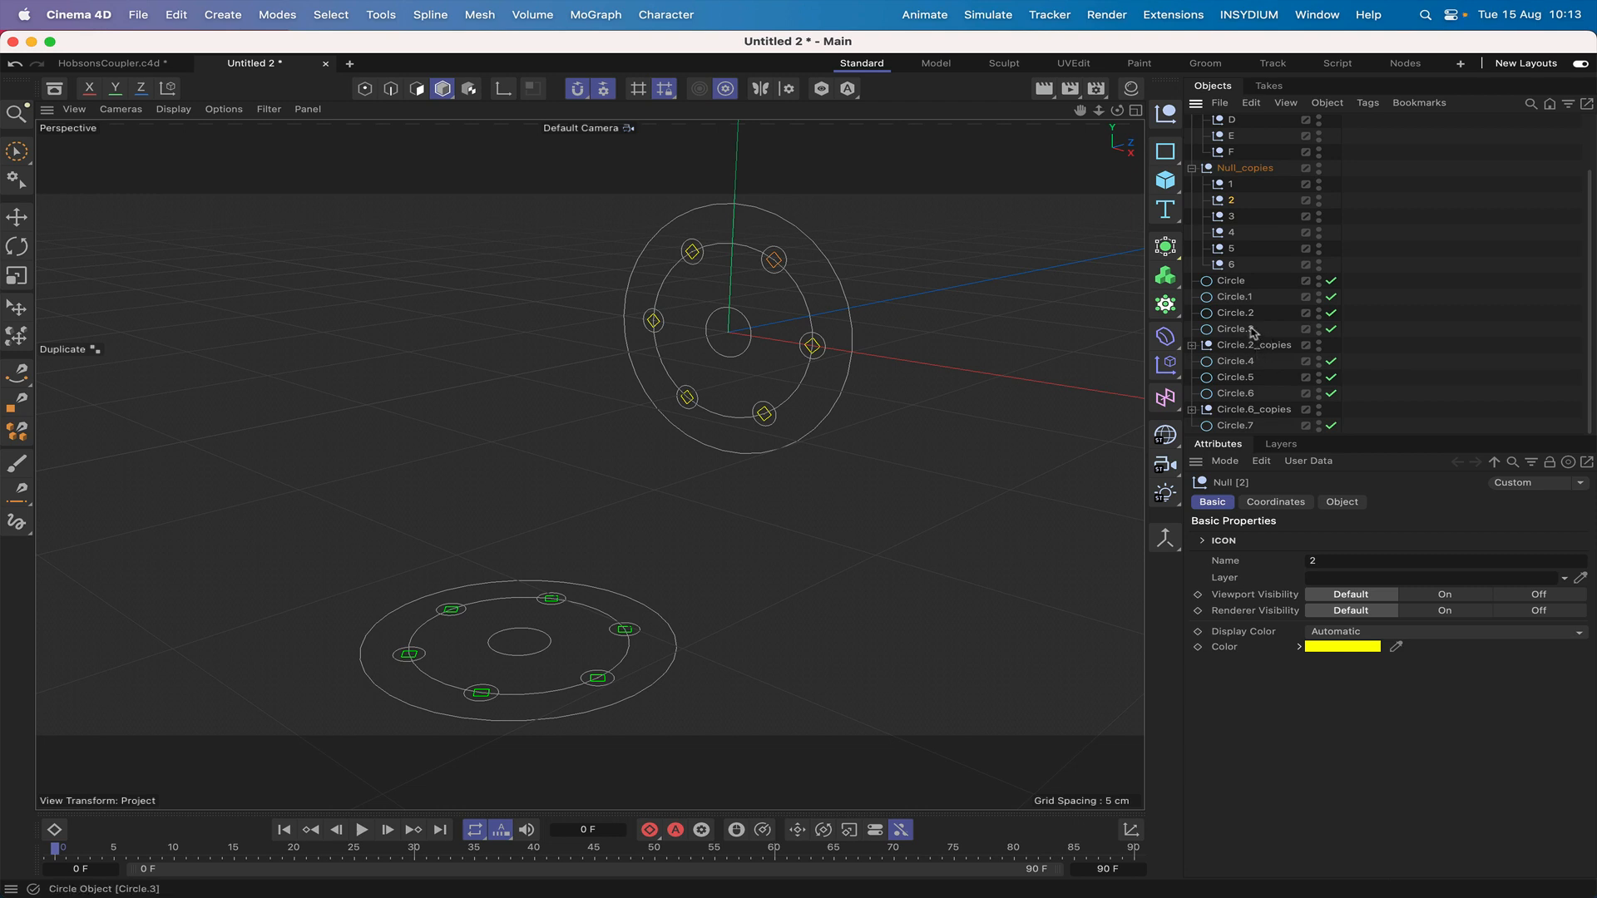
pyautogui.click(1252, 330)
pyautogui.press('Delete')
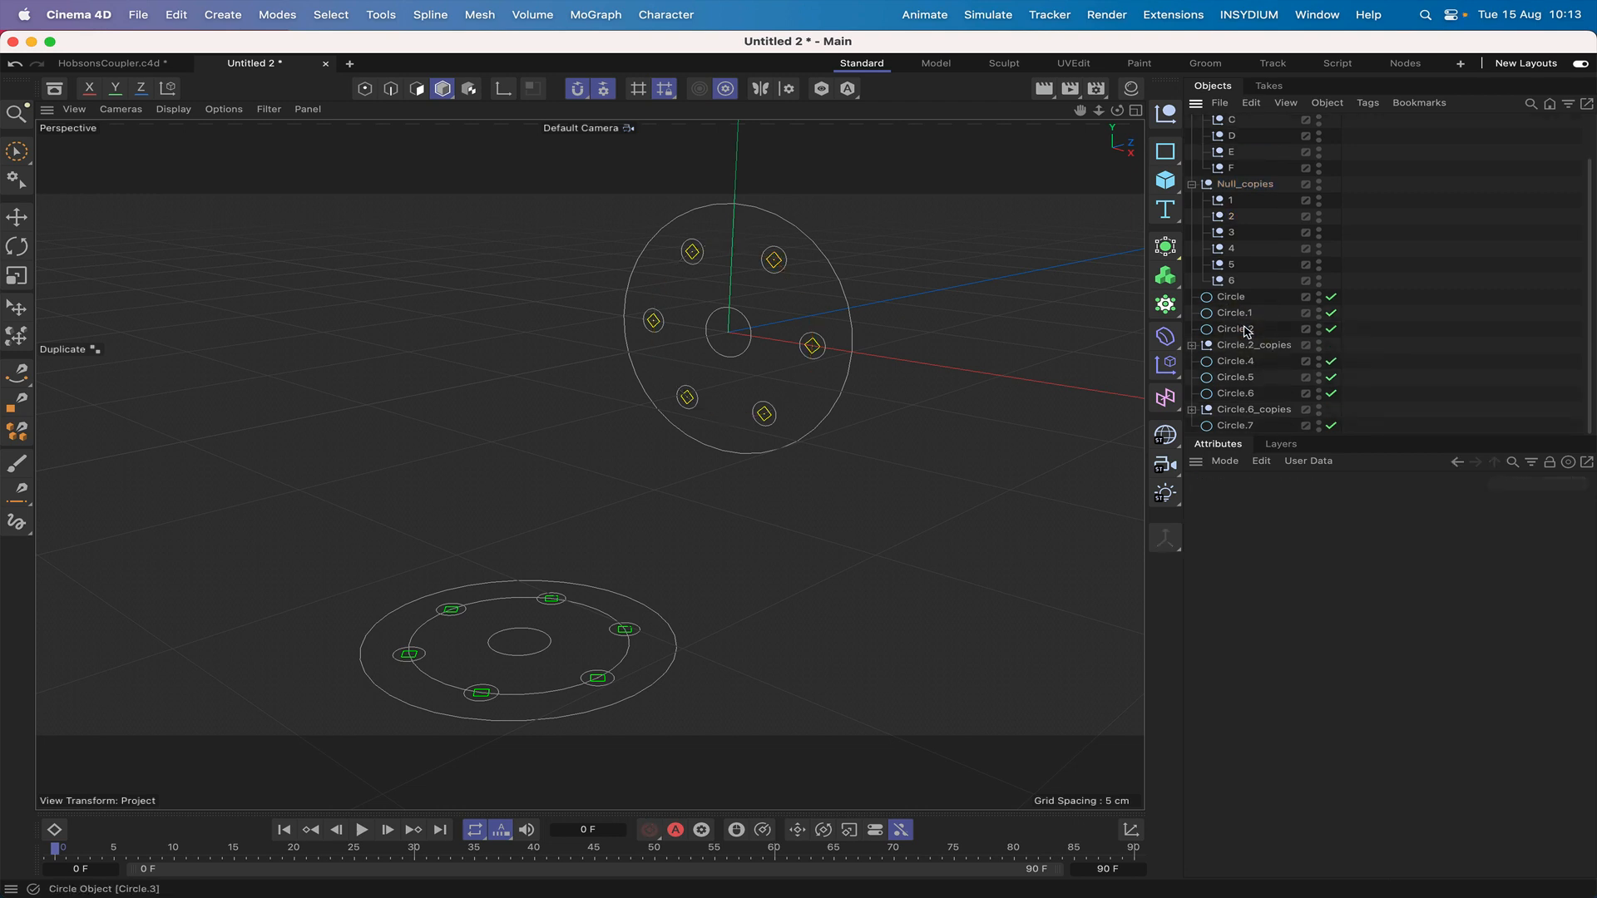
pyautogui.click(1239, 426)
pyautogui.press('Delete')
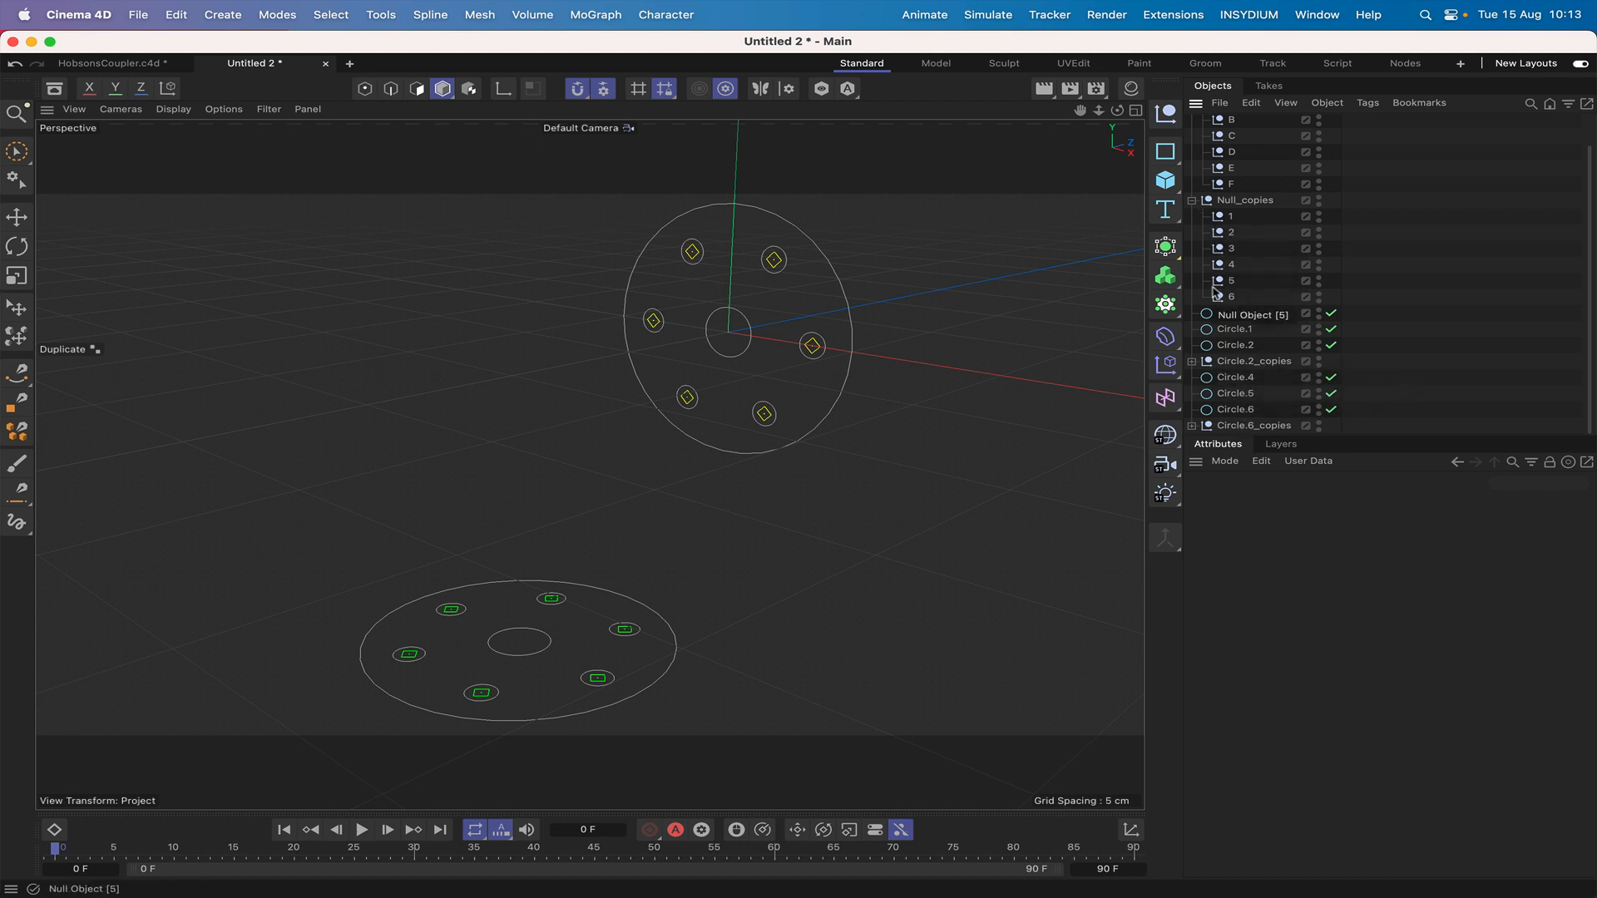
# Move the five circles out of Circle.2_copies and merge them with Circle, Circle.1 and Circle.2 into one spline.
pyautogui.click(1191, 201)
pyautogui.click(1191, 122)
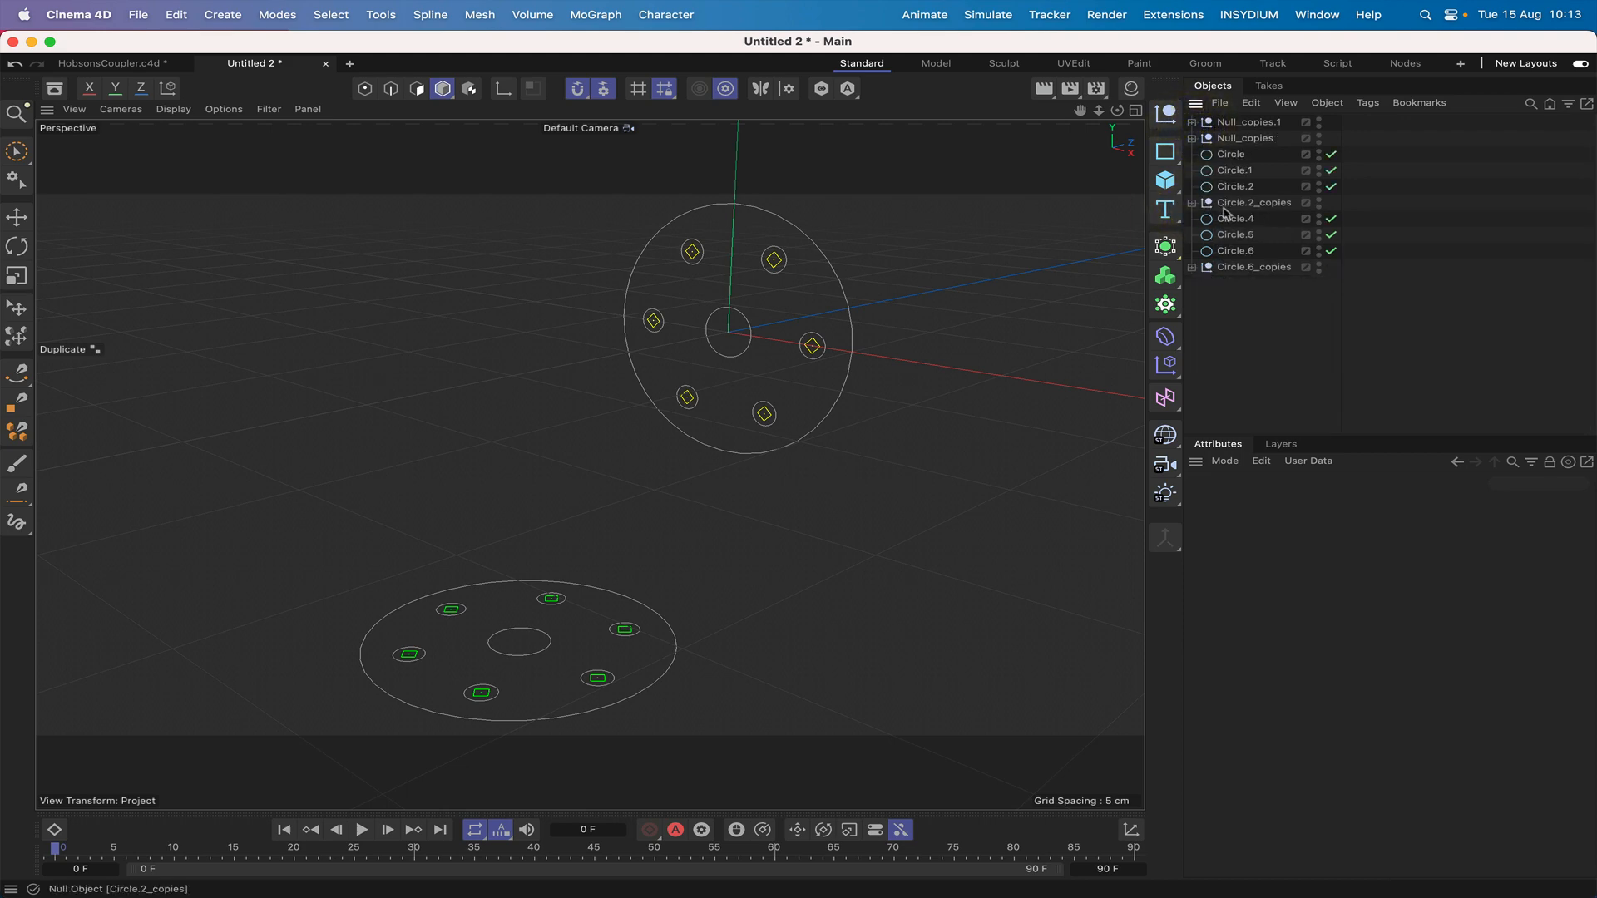
pyautogui.click(1190, 203)
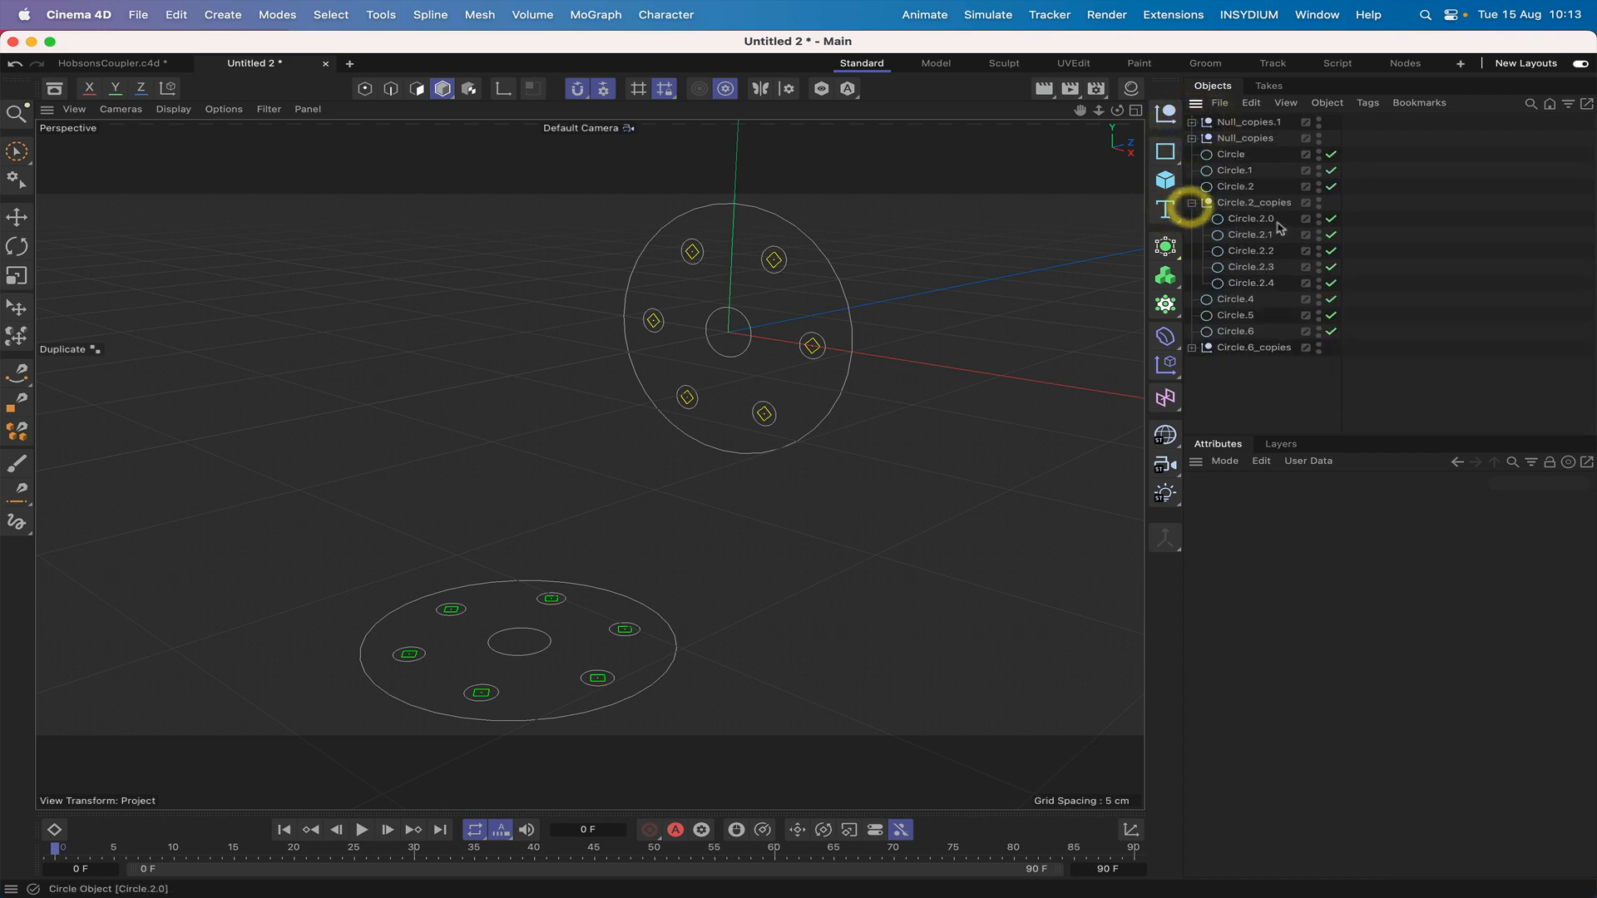
pyautogui.moveTo(1285, 212); pyautogui.dragTo(1203, 268)
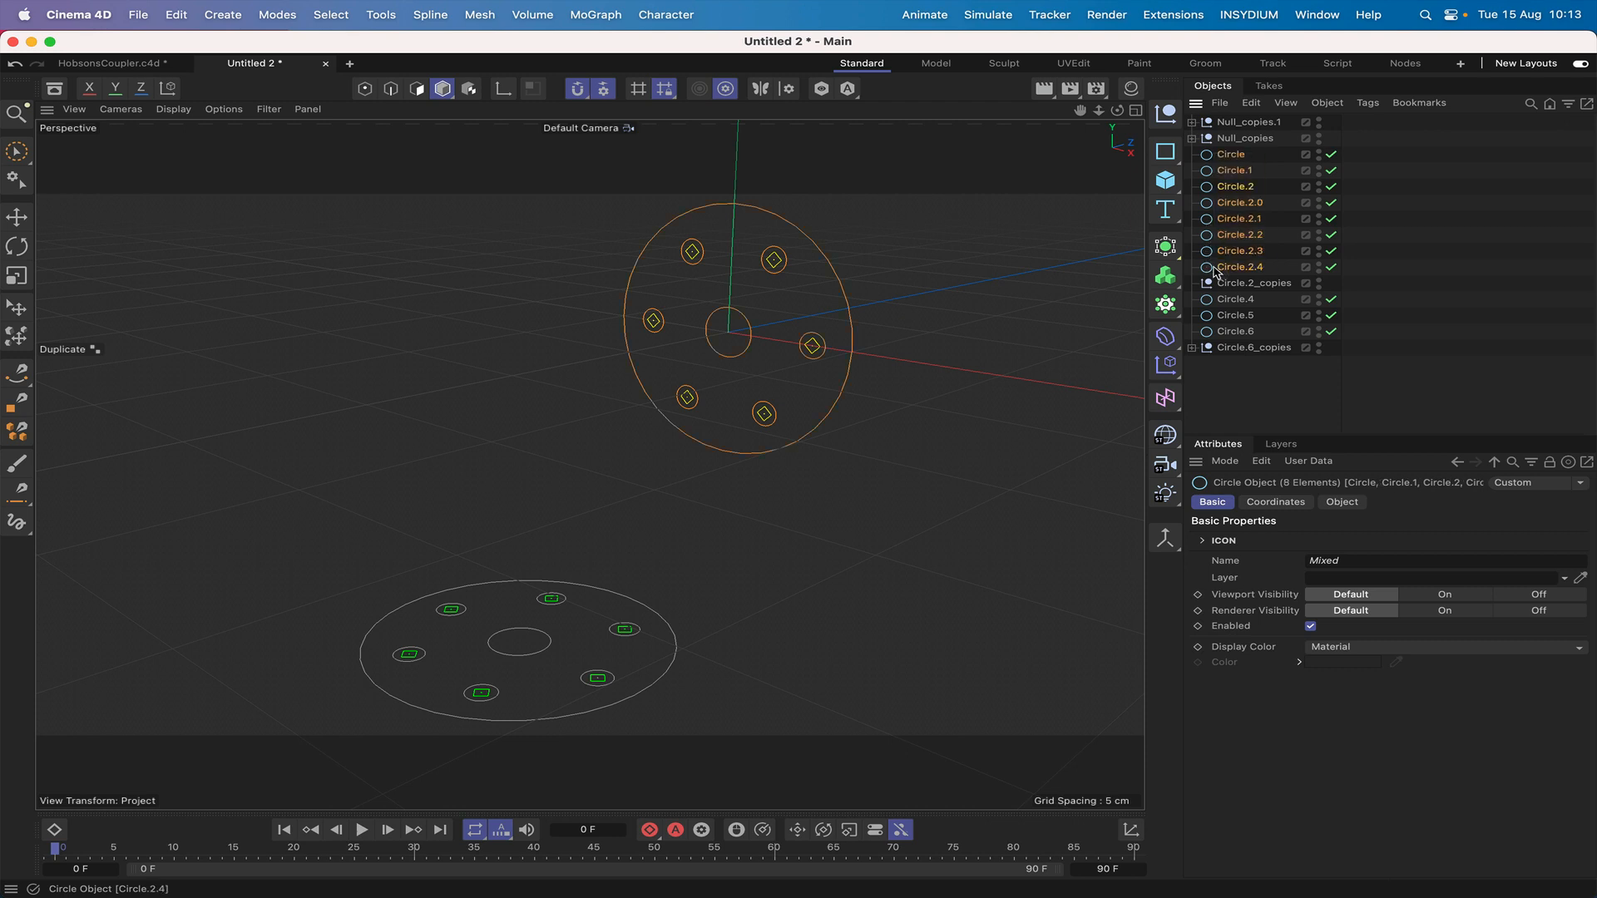
pyautogui.click(1165, 540)
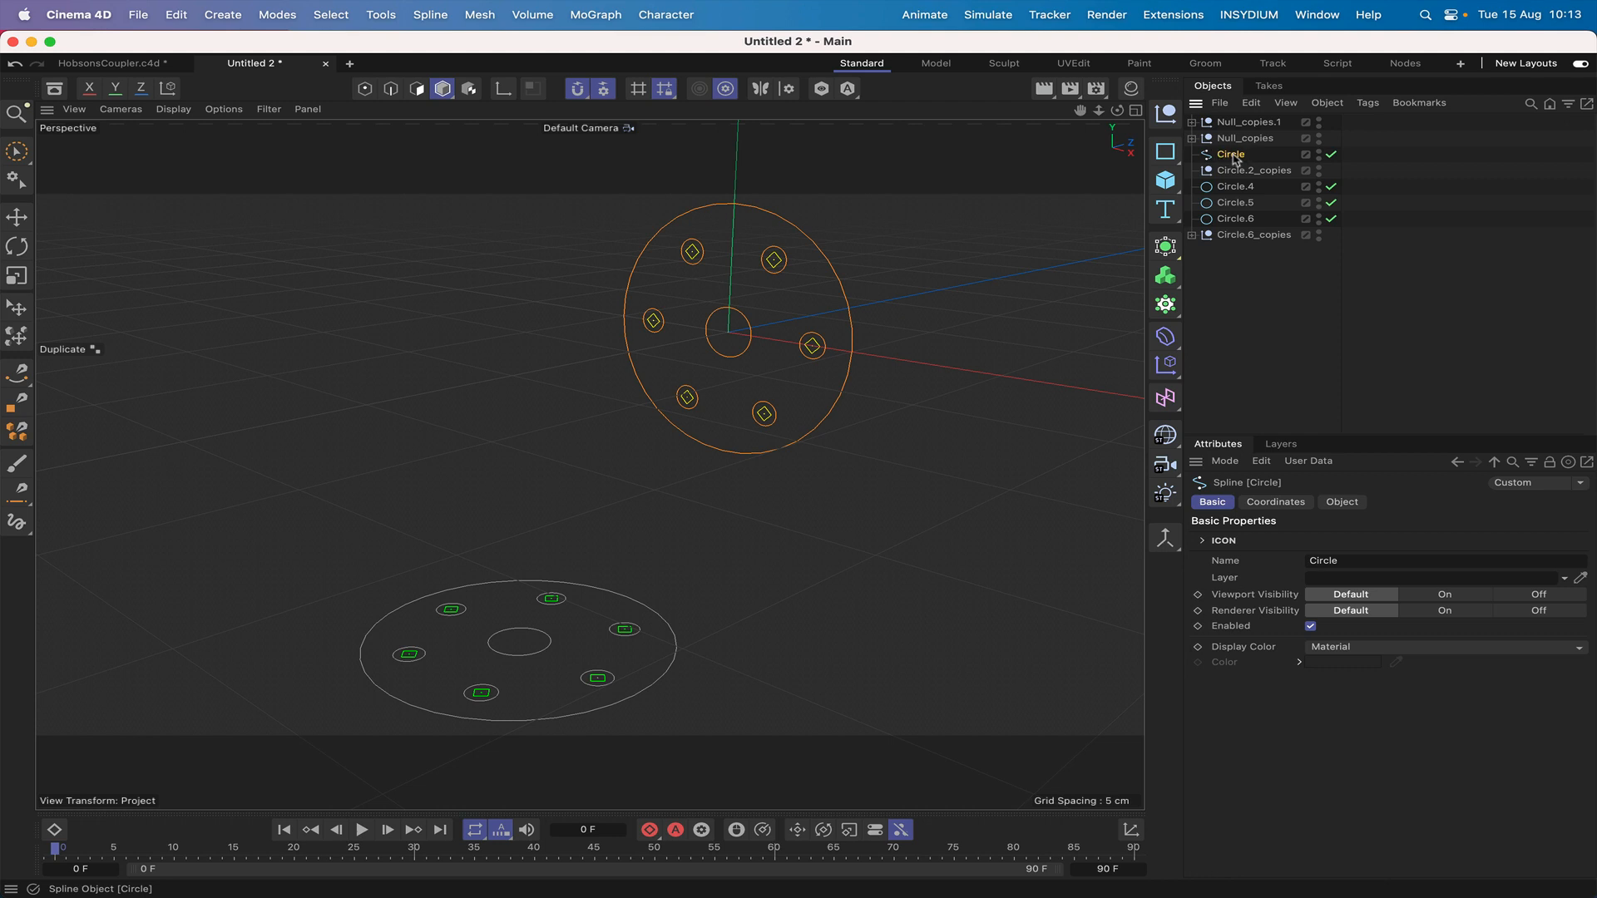
# Parent nulls 1 to 6 to the merged Circle spline and delete the empty Null_copies and Circle.2_copies groups.
pyautogui.click(1191, 138)
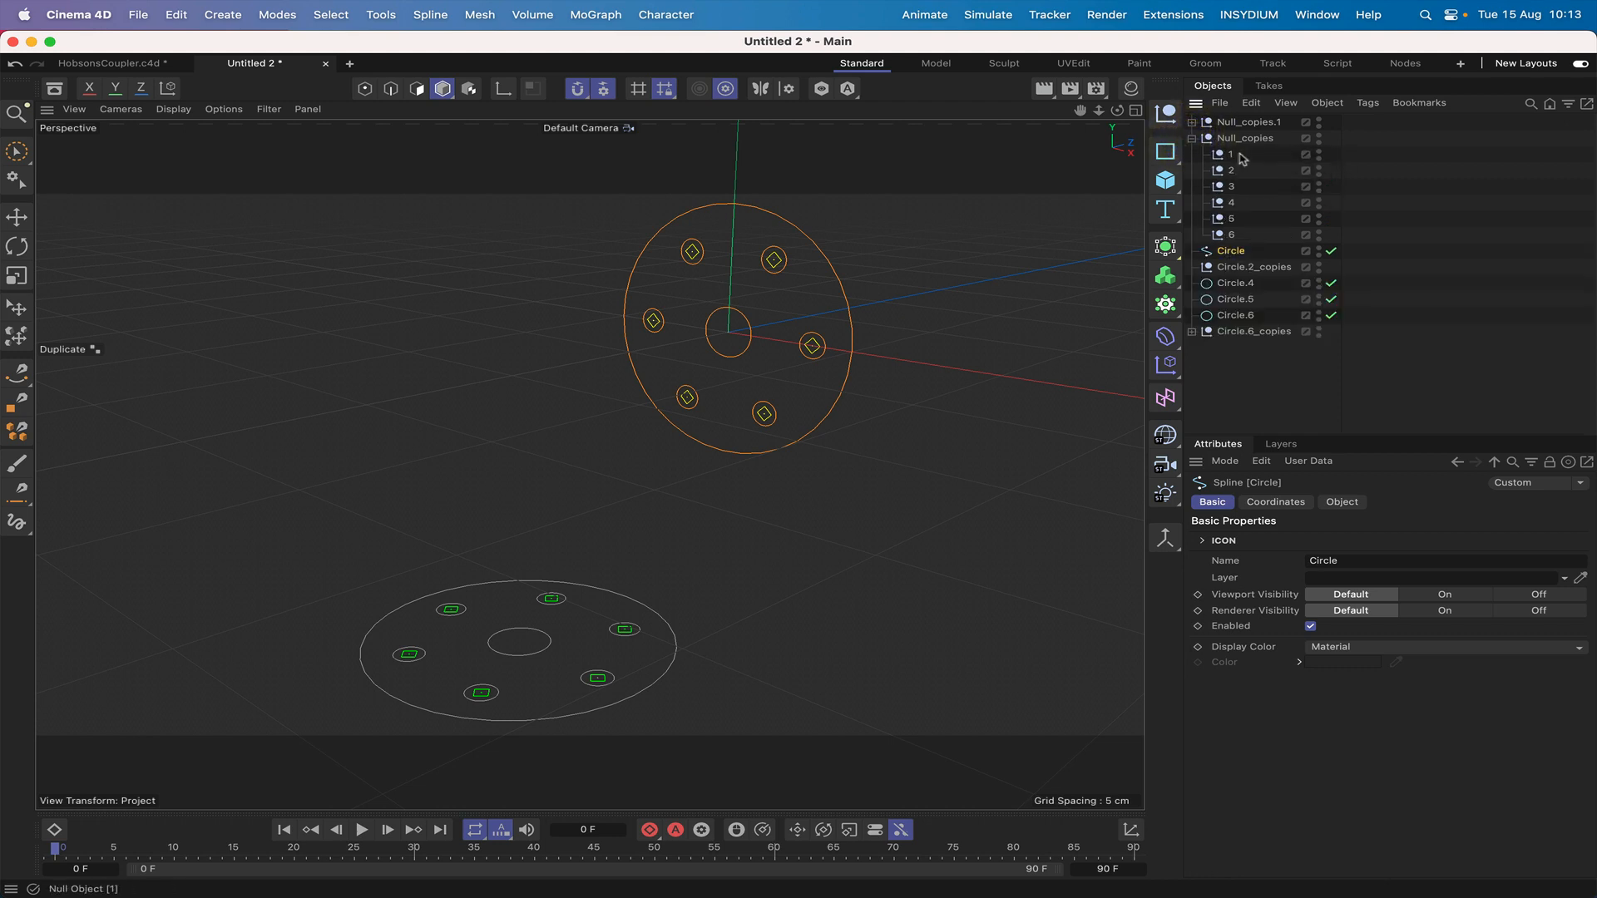
pyautogui.moveTo(1247, 151); pyautogui.dragTo(1221, 238)
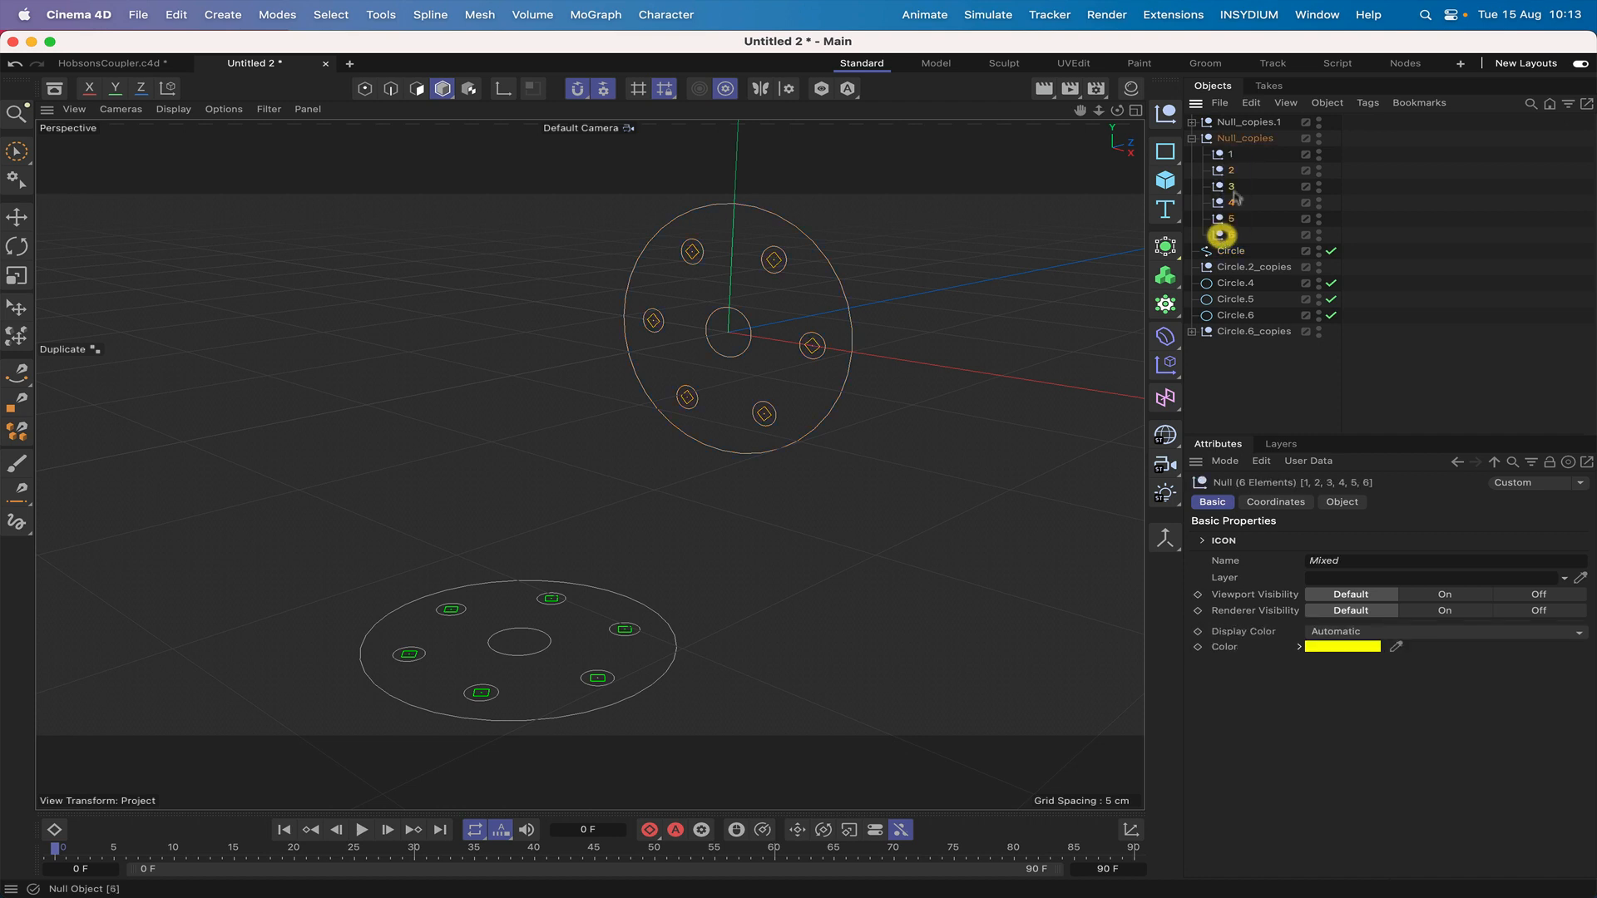
pyautogui.moveTo(1230, 157); pyautogui.dragTo(1254, 257)
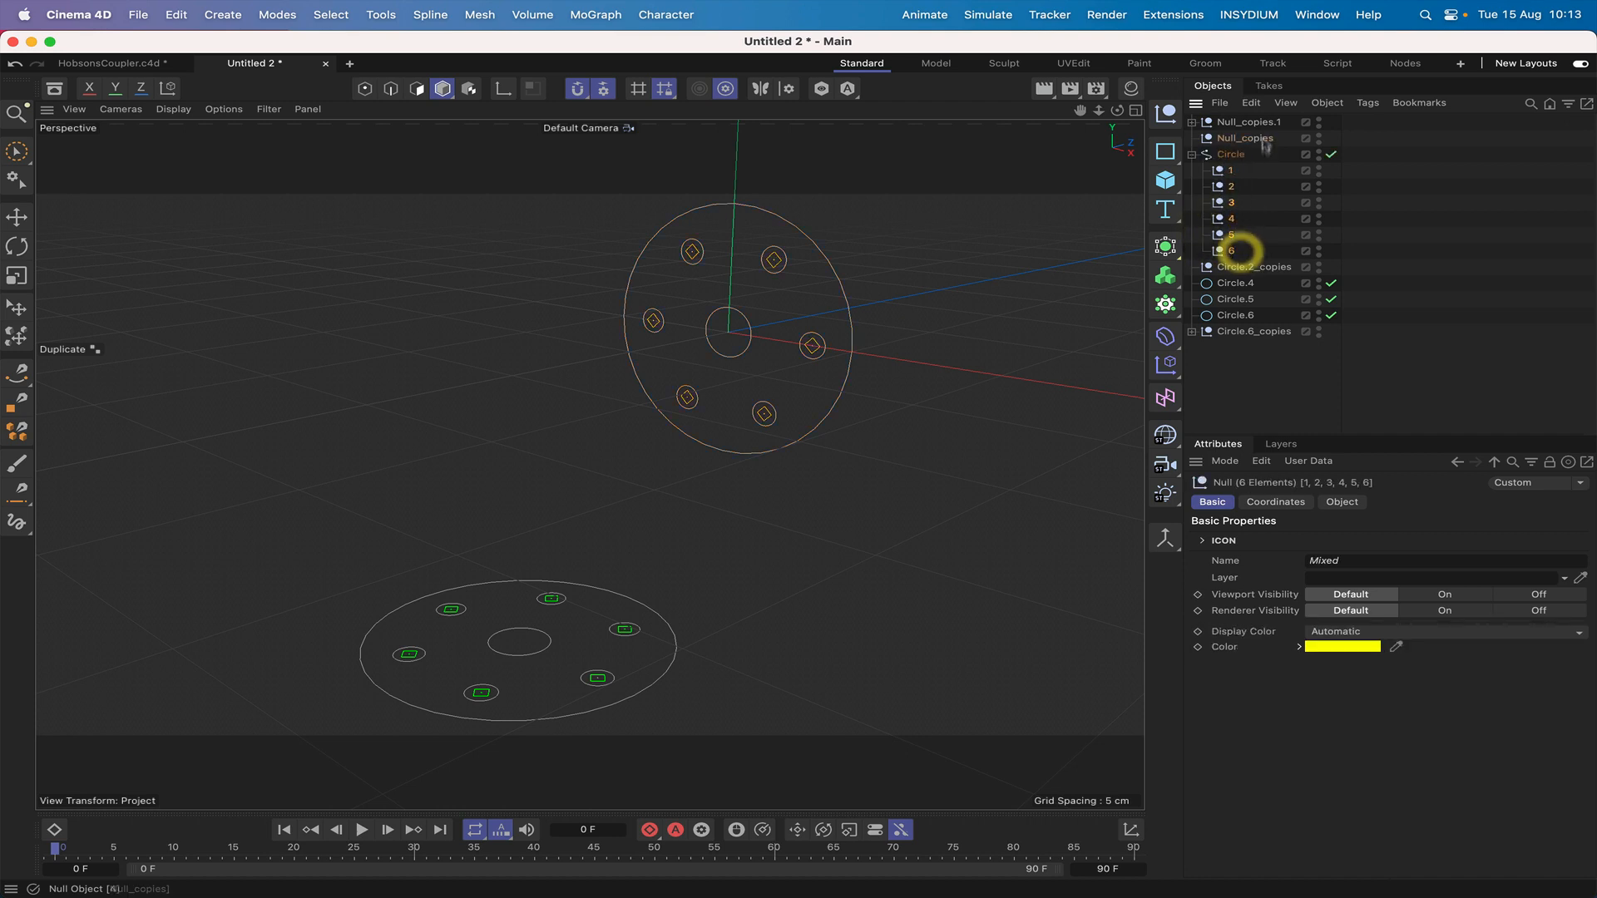
pyautogui.click(1254, 138)
pyautogui.press('Delete')
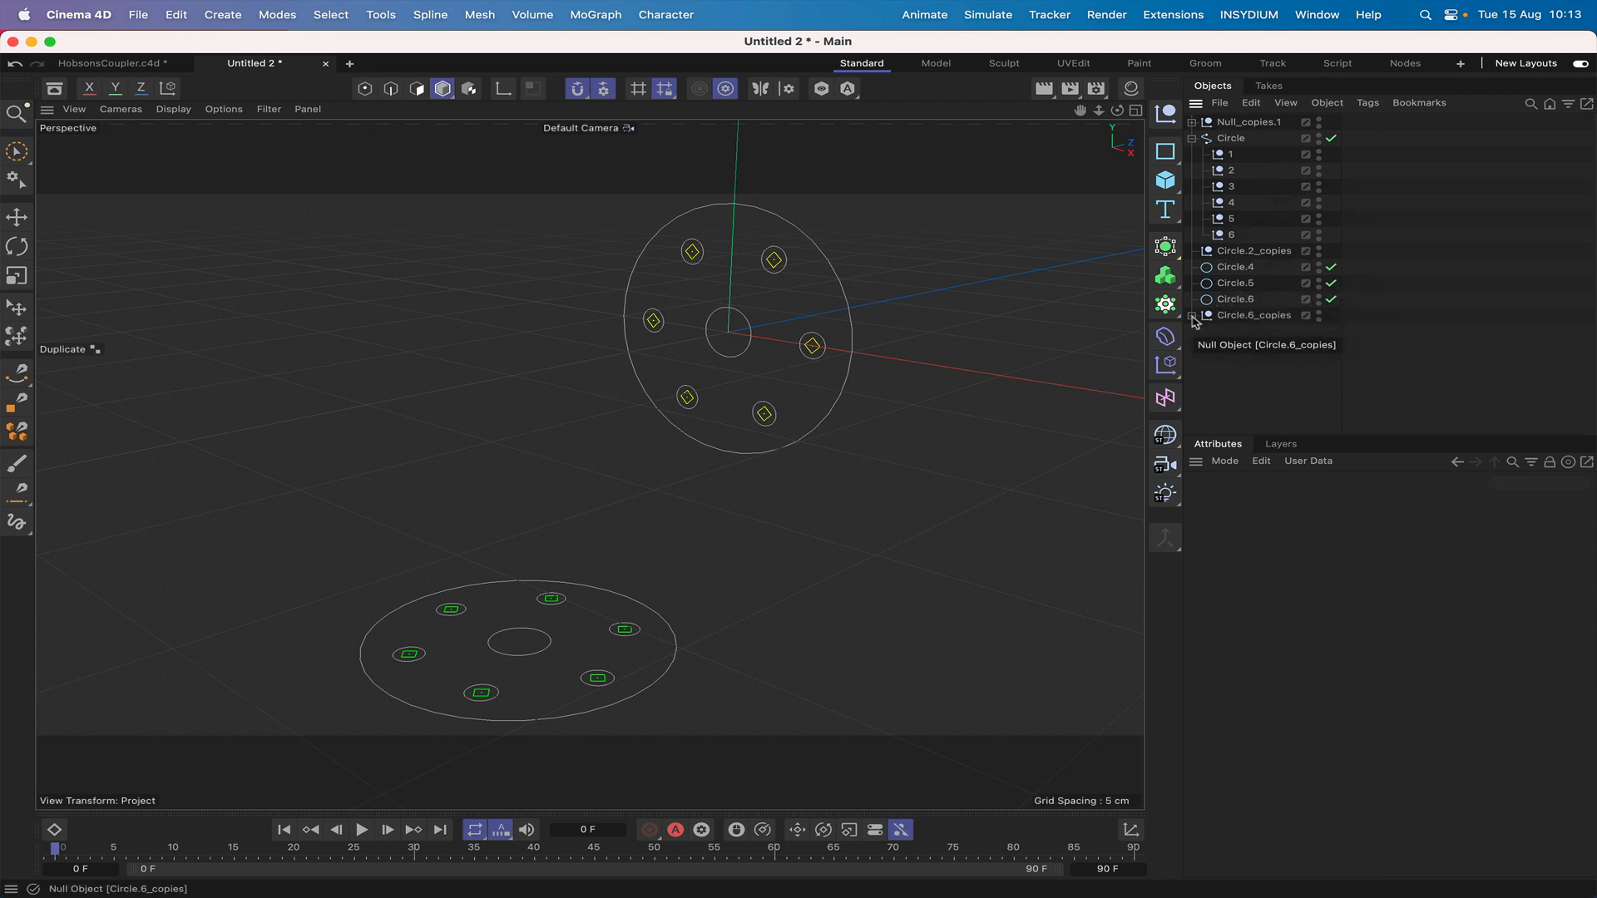
pyautogui.click(1243, 251)
pyautogui.press('Delete')
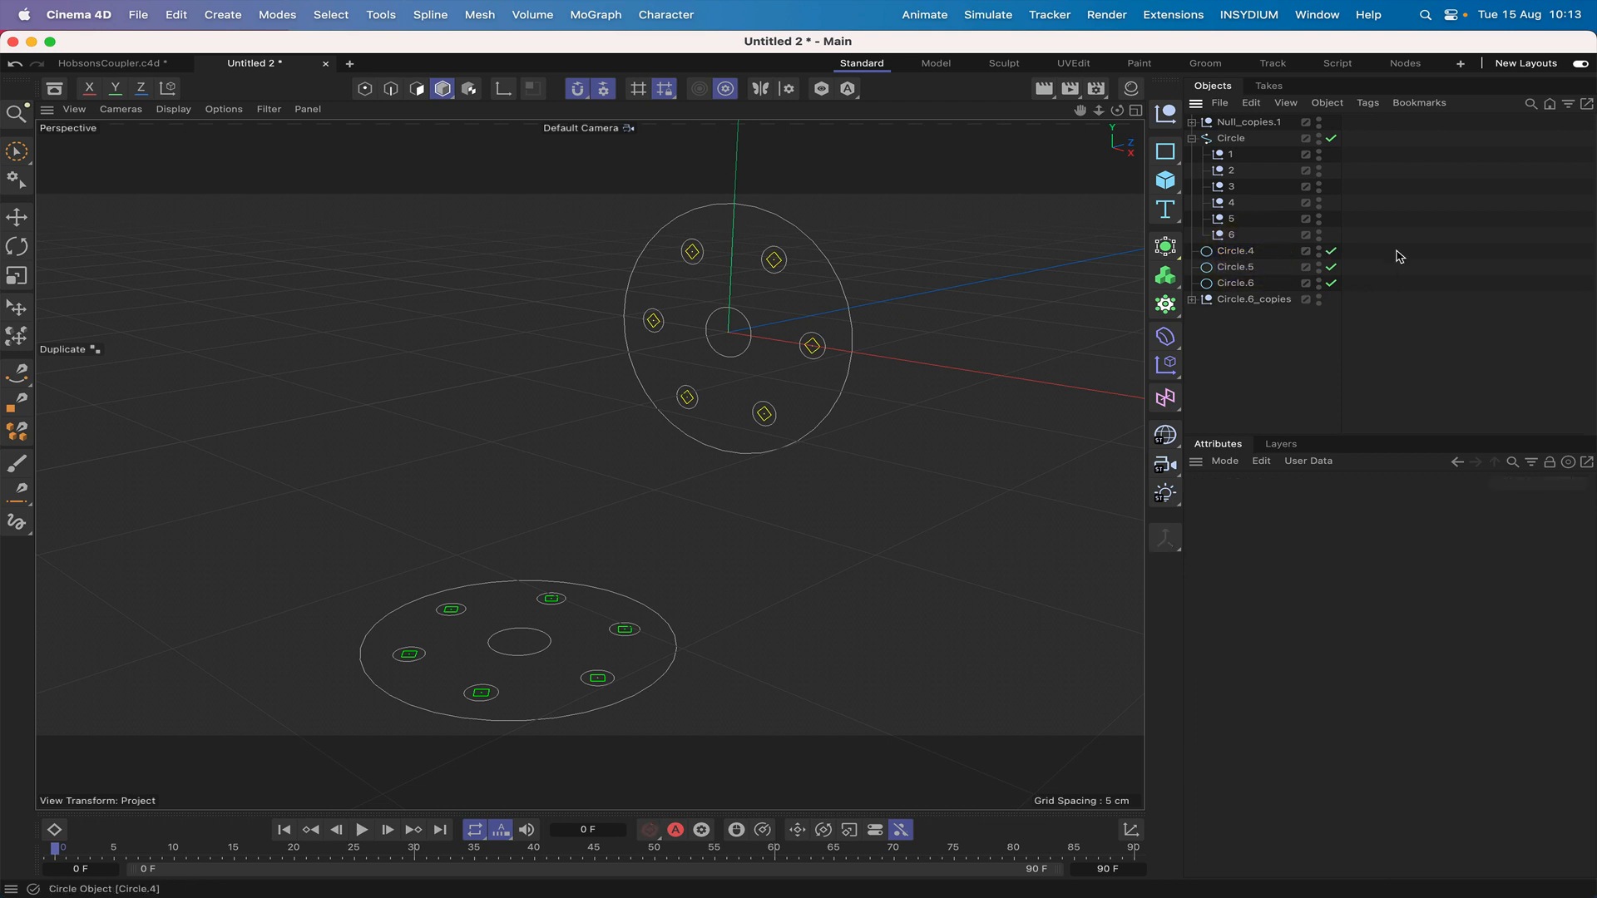
# Merge the five circles from Circle.6_copies with Circle.4, Circle.5 and Circle.6 into one spline and delete the empty Circle.6_copies group.
pyautogui.click(1191, 301)
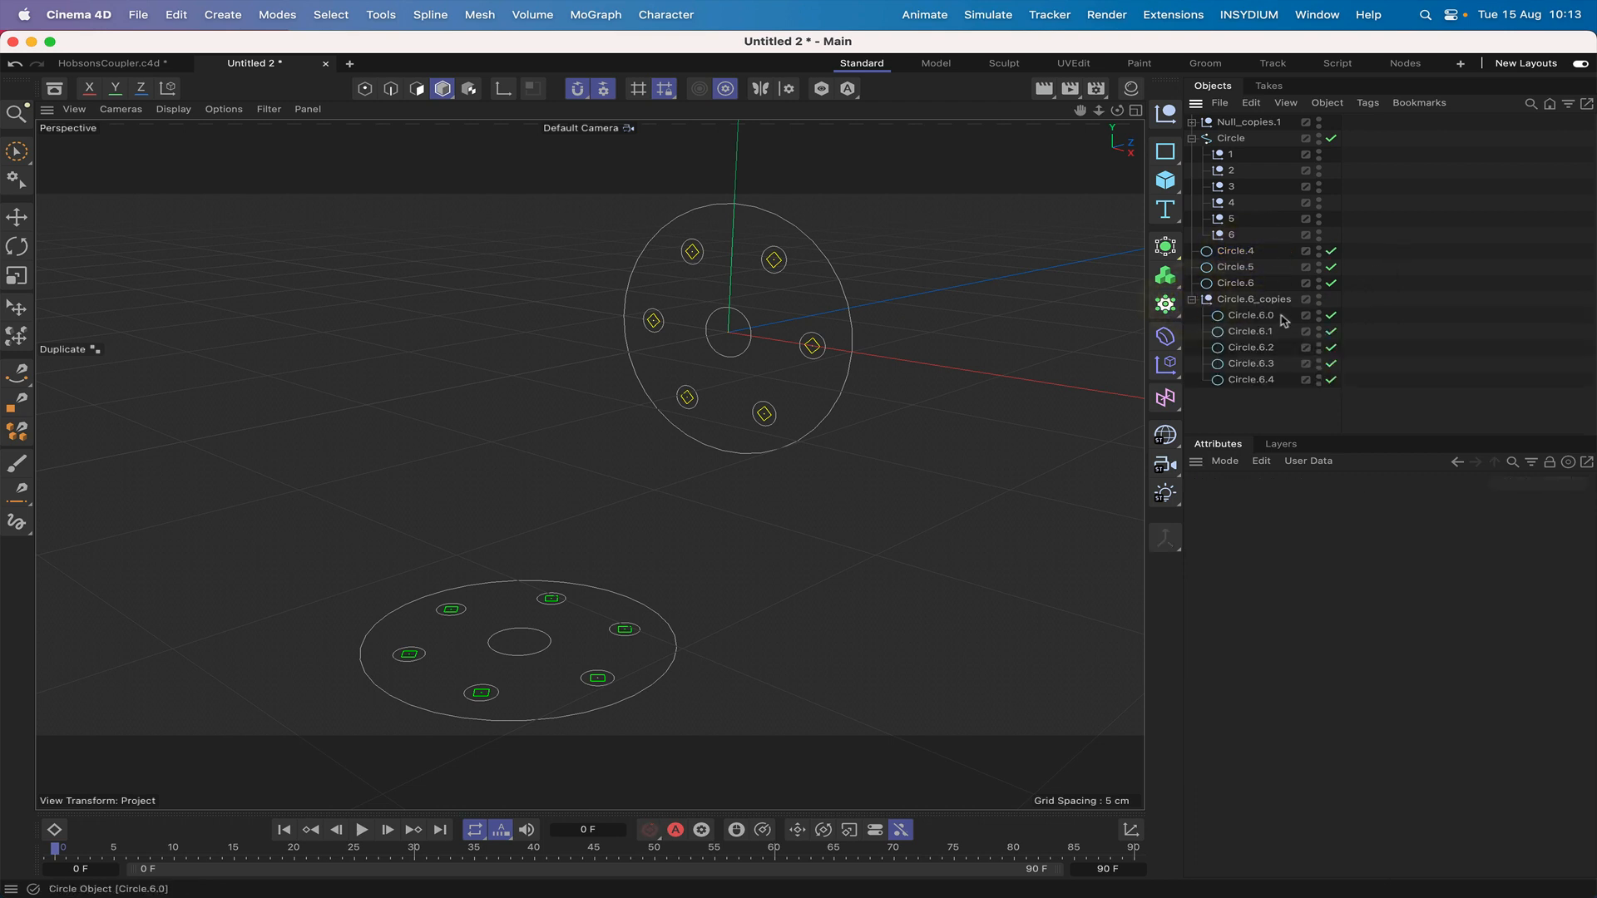
pyautogui.moveTo(1281, 314); pyautogui.dragTo(1223, 289)
pyautogui.moveTo(1271, 242); pyautogui.dragTo(1243, 364)
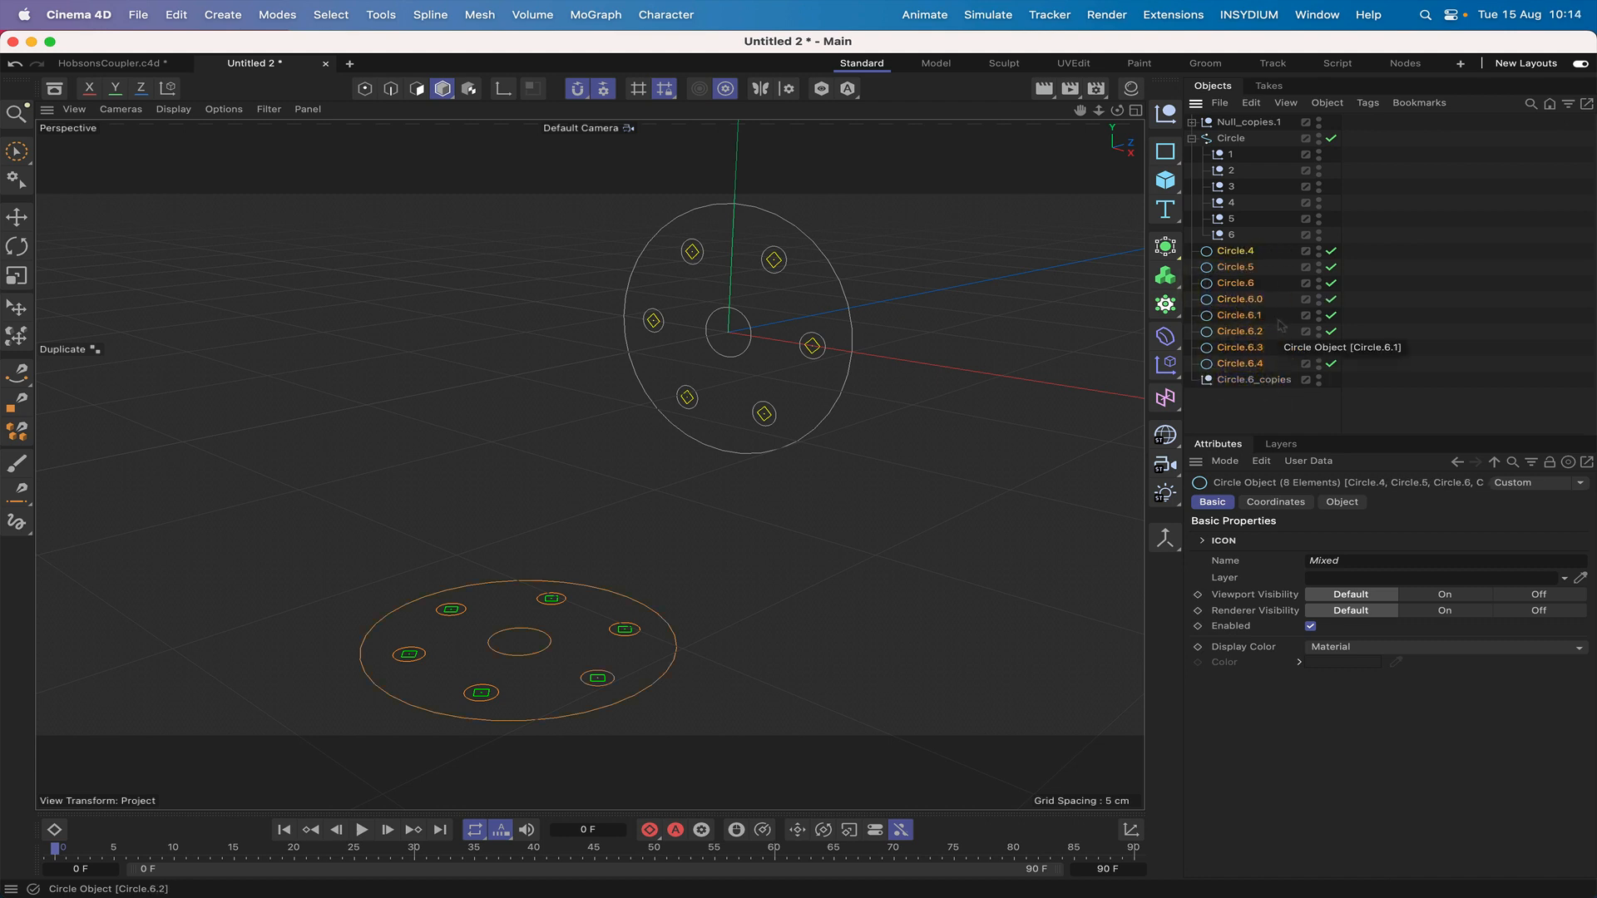
pyautogui.click(1166, 541)
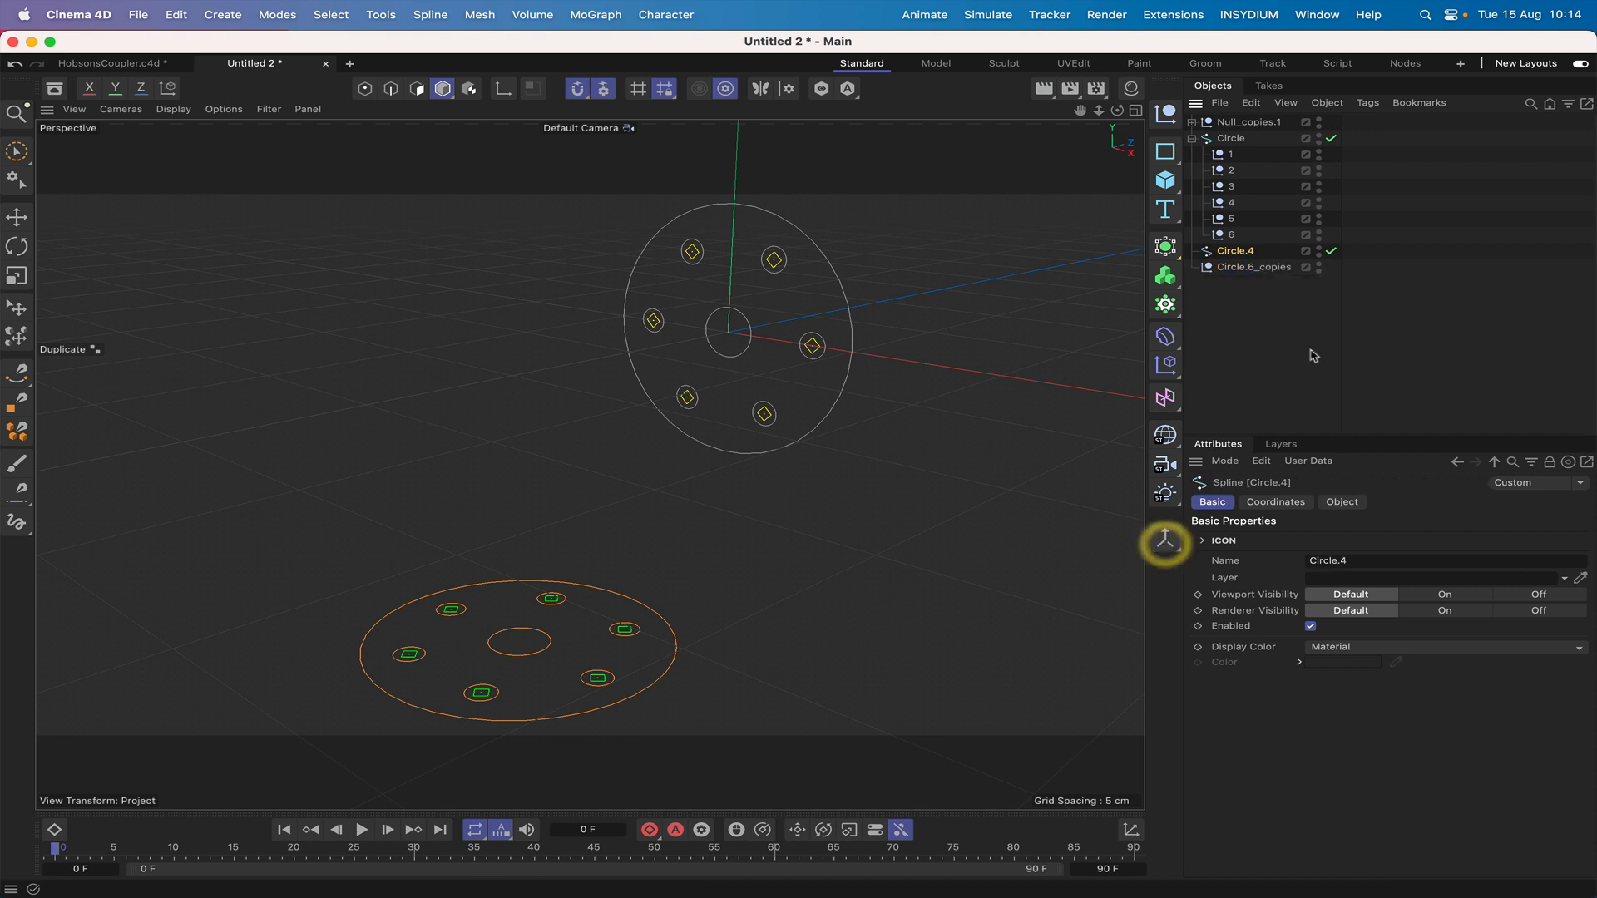
pyautogui.click(1245, 267)
pyautogui.press('Delete')
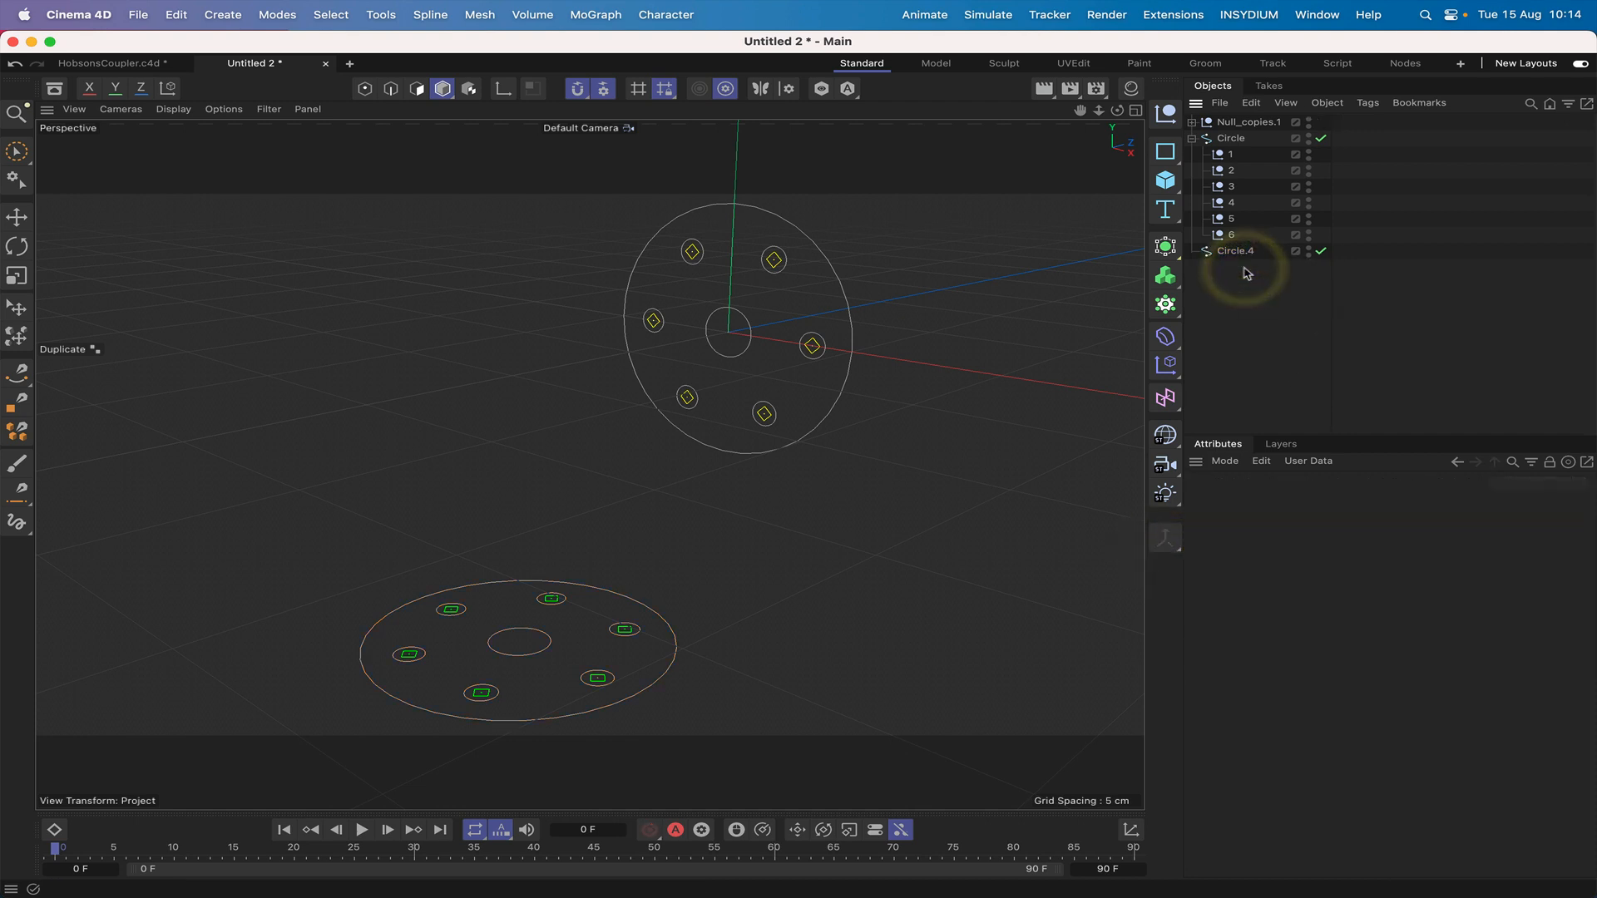
# Parent nulls A to F to the merged Circle.4 spline and delete the empty Null_copies.1 group.
pyautogui.click(1192, 122)
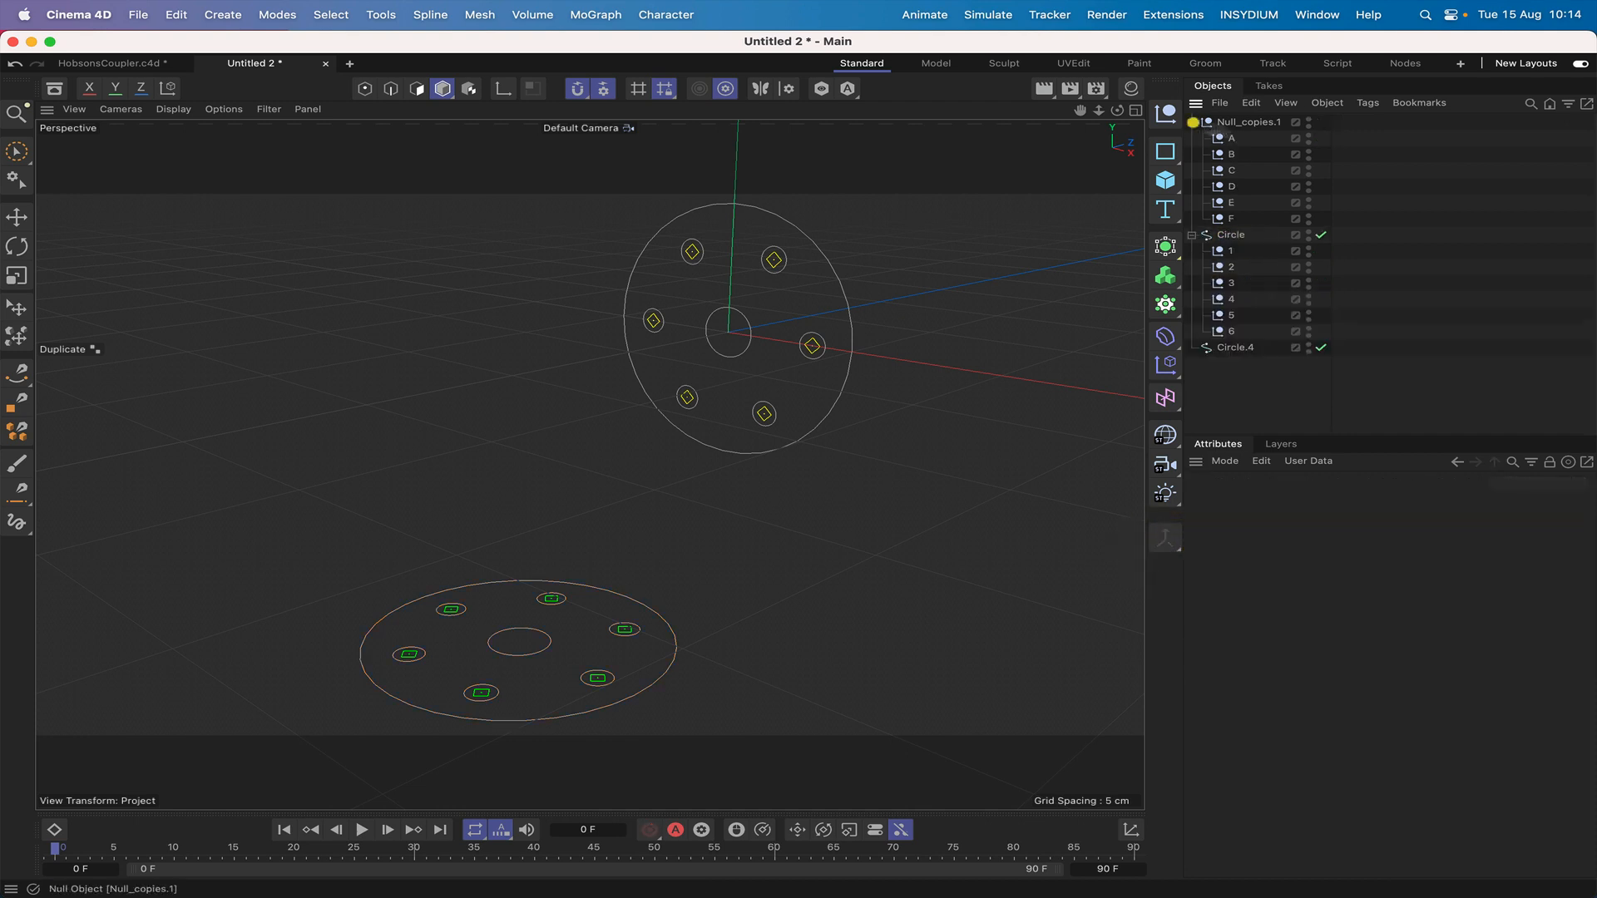
pyautogui.moveTo(1260, 136)
pyautogui.mouseDown()
pyautogui.moveTo(1229, 221)
pyautogui.moveTo(1221, 209)
pyautogui.moveTo(1247, 346)
pyautogui.mouseUp()
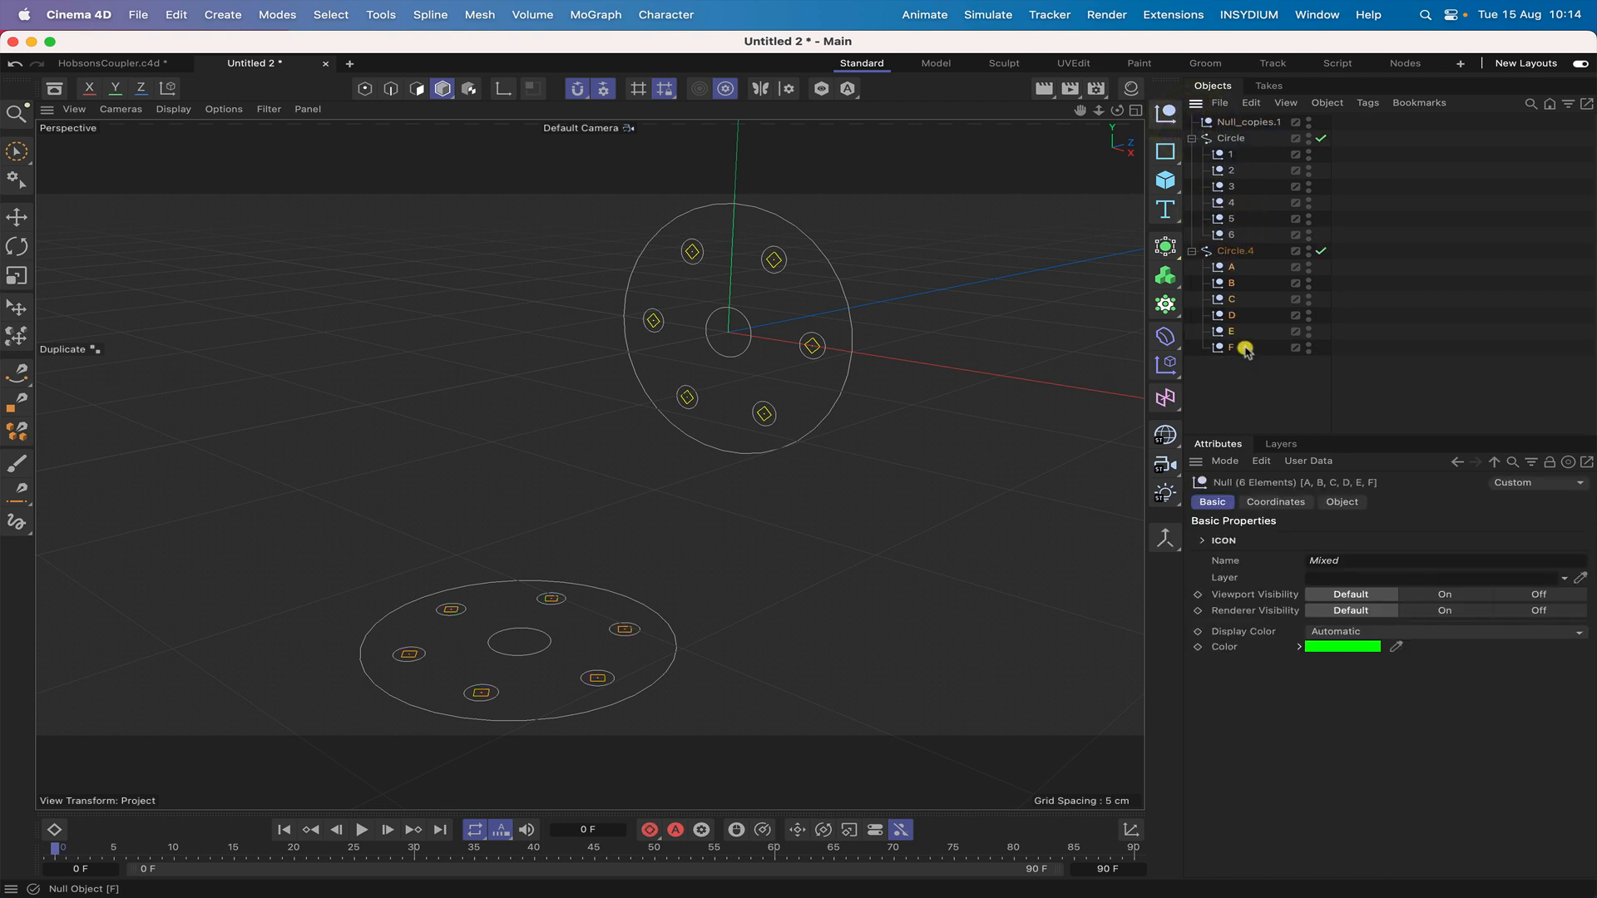
pyautogui.click(1263, 125)
pyautogui.press('Delete')
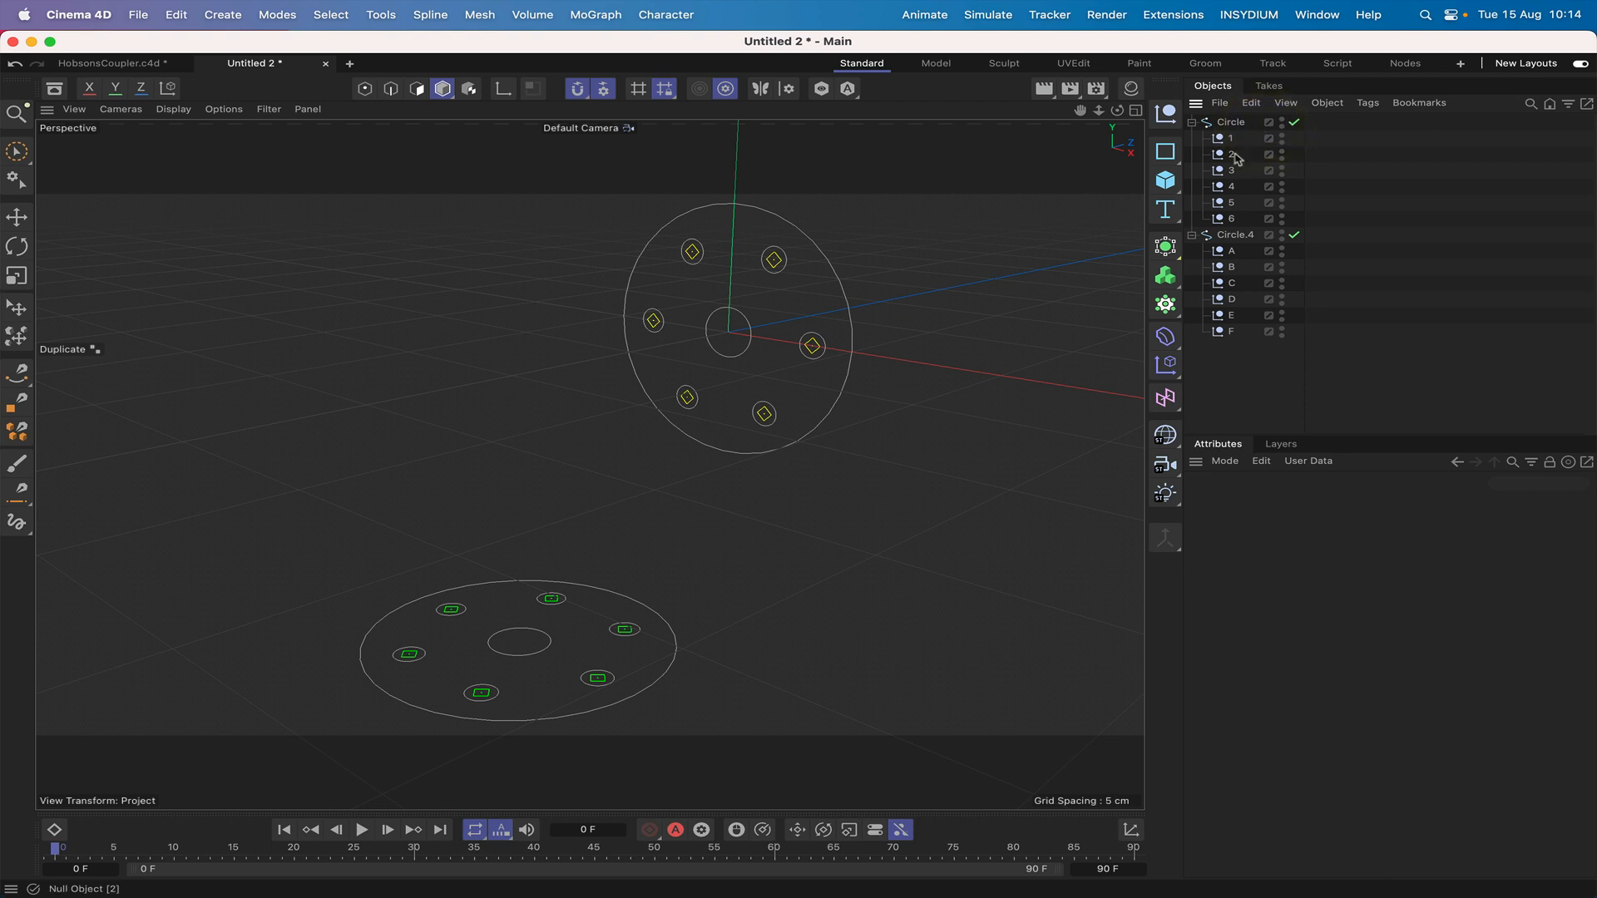
# Rename the Circle.4 spline as Circle.
pyautogui.doubleClick(1233, 235)
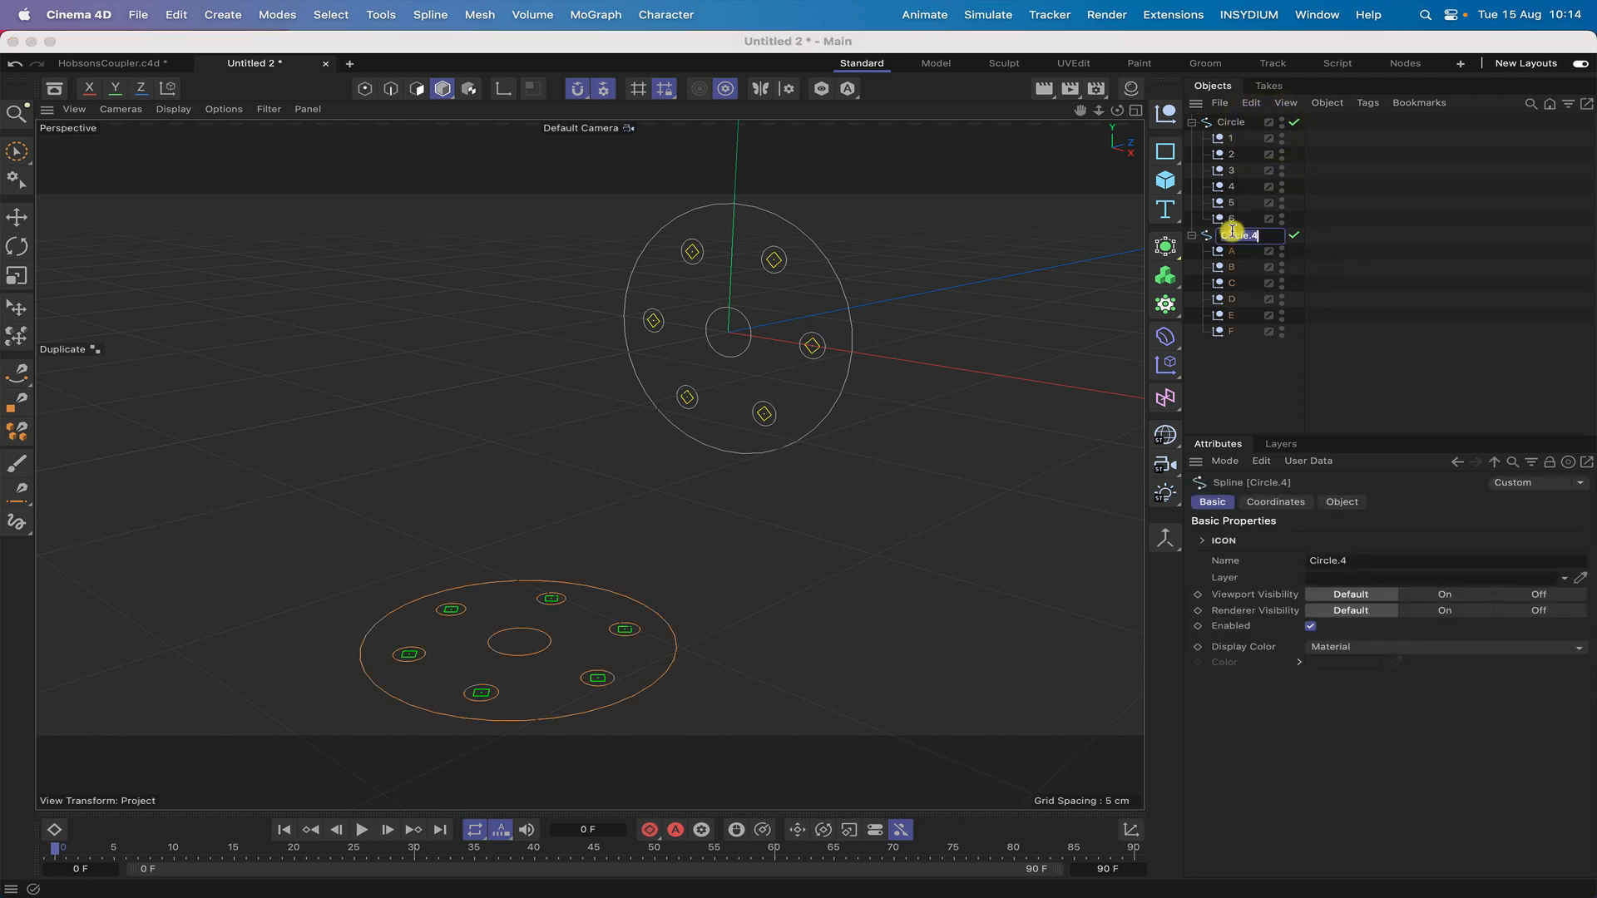
pyautogui.click(1274, 235)
pyautogui.press('BackSpace')
pyautogui.press('BackSpace')
pyautogui.press('Return')
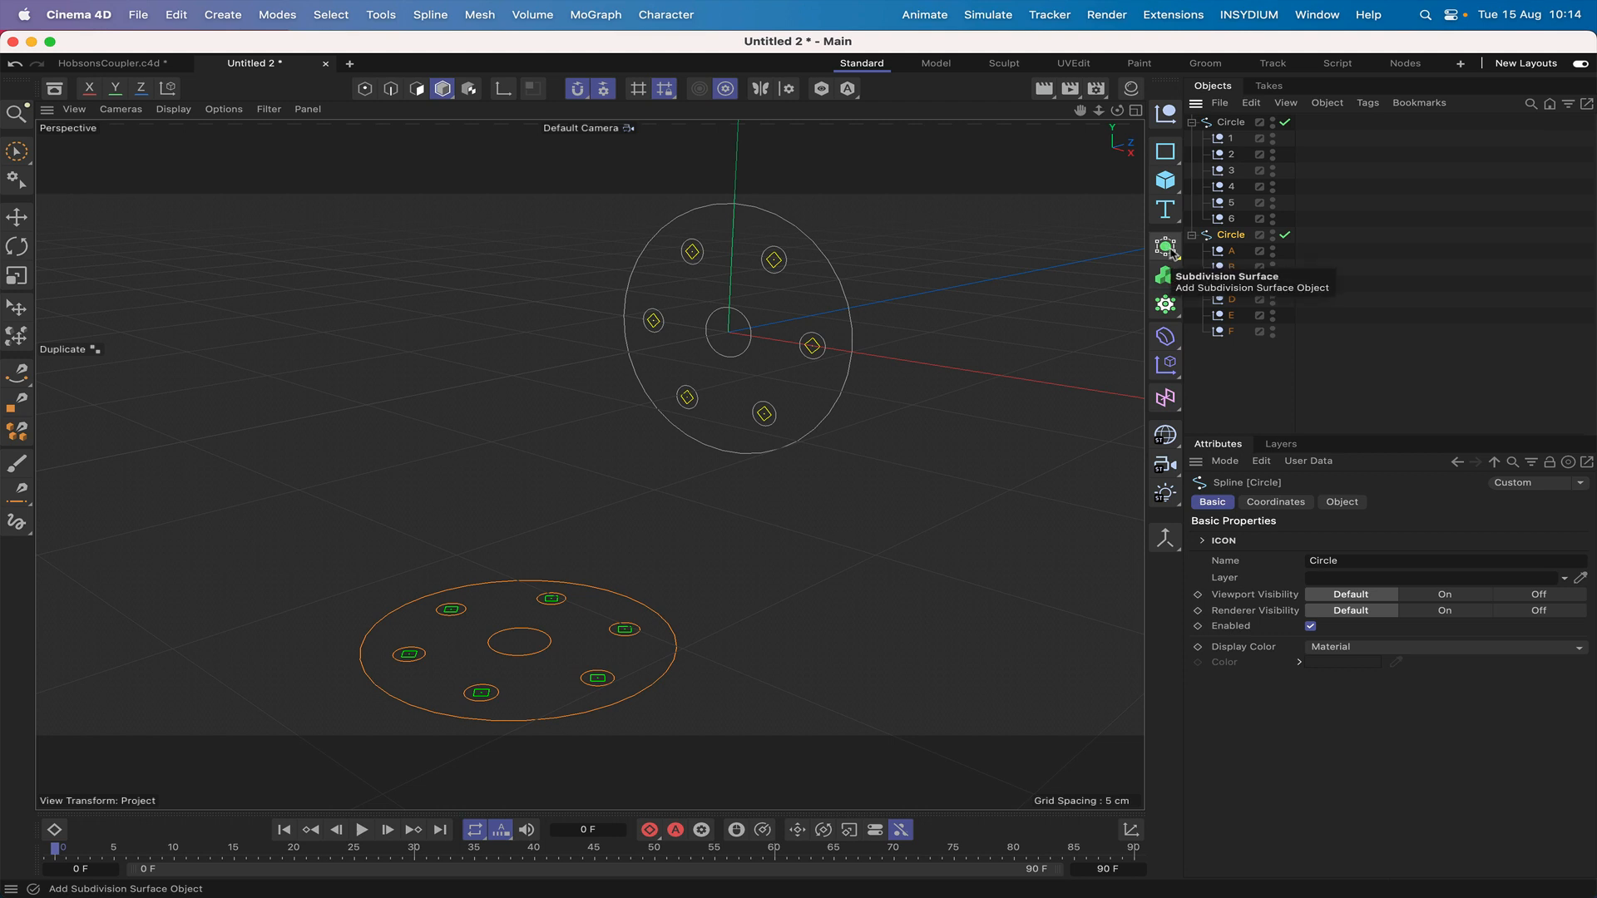
# Place each of the two Circle splines in its own Extrude generator and set both offsets to 5 cm.
pyautogui.keyDown('super'); pyautogui.click(1230, 123); pyautogui.keyUp('super')
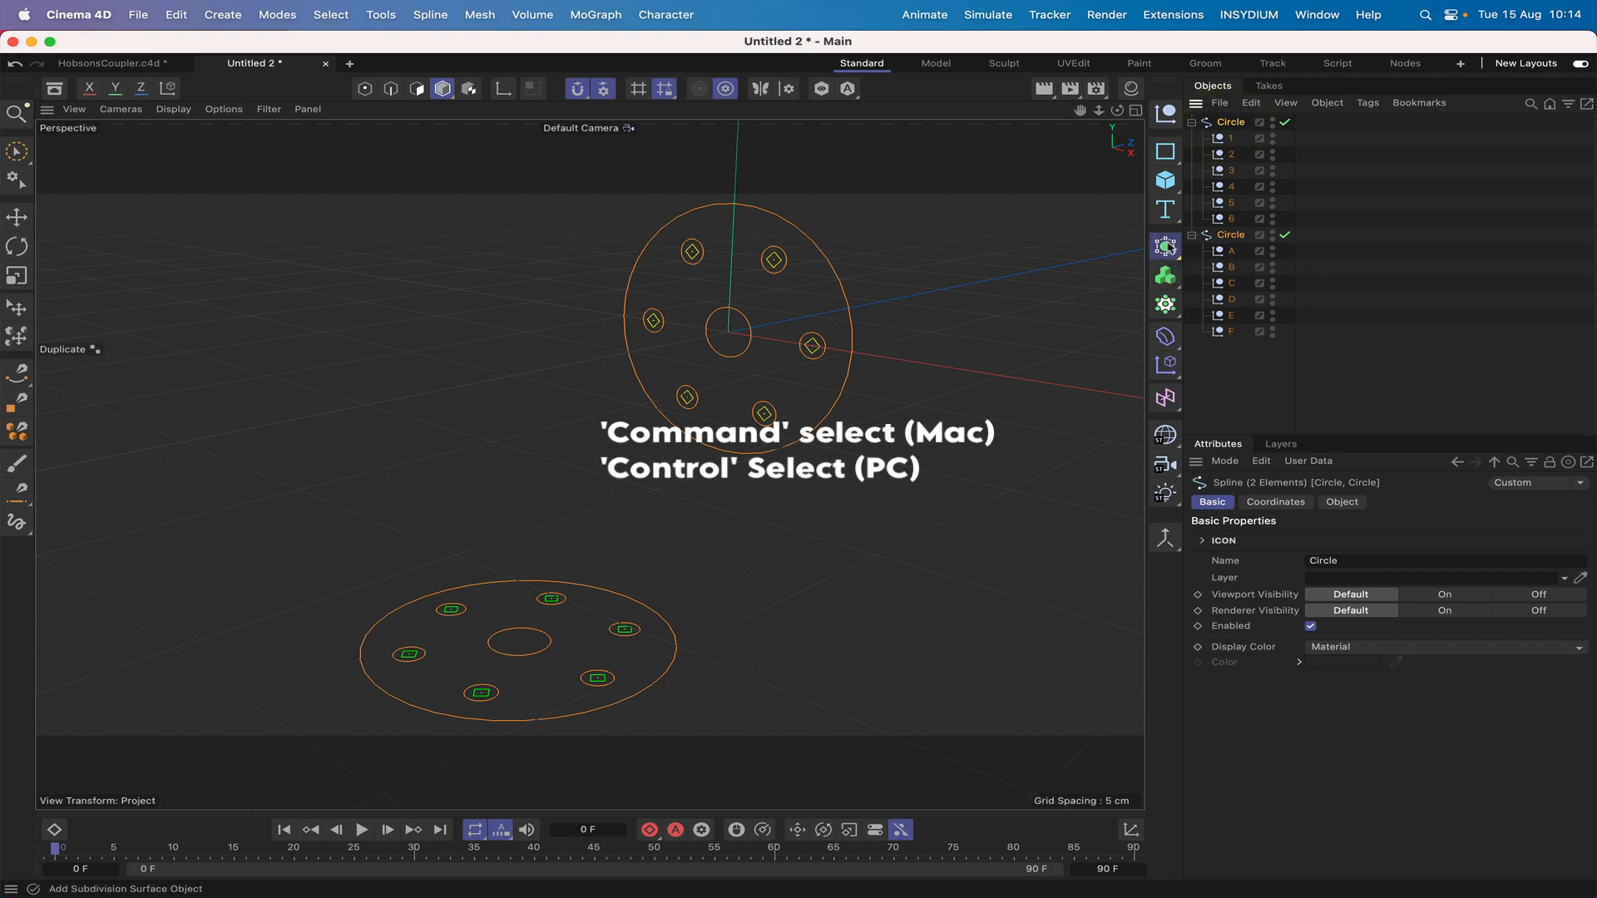
pyautogui.moveTo(1165, 247); pyautogui.dragTo(1245, 310)
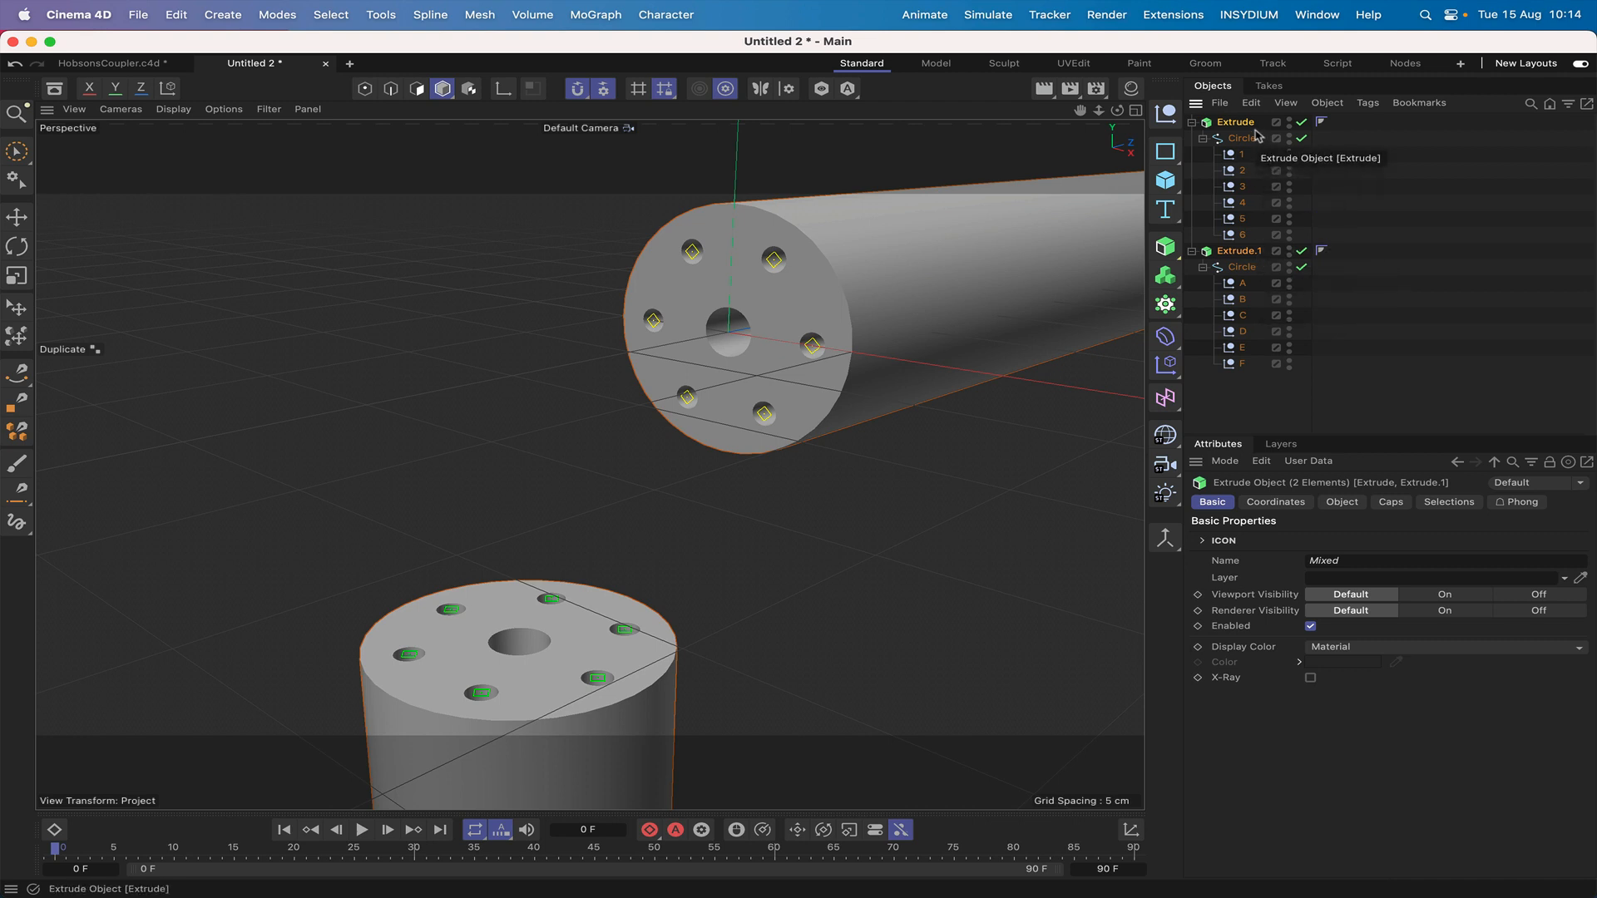
pyautogui.click(1342, 502)
pyautogui.doubleClick(1352, 554)
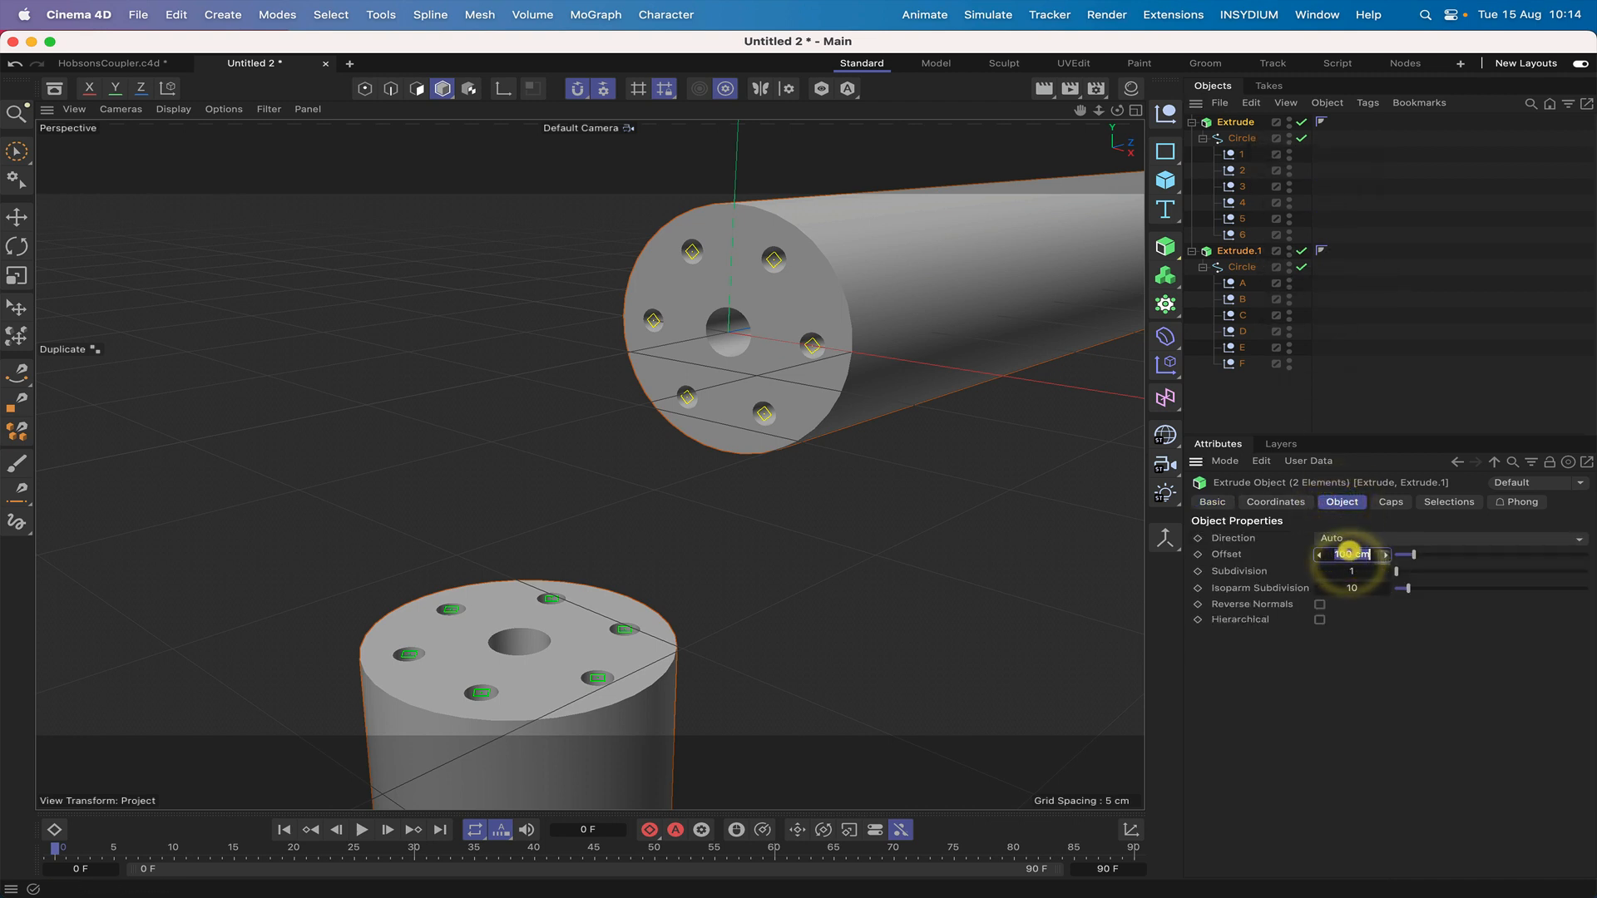
pyautogui.write('20')
pyautogui.press('Return')
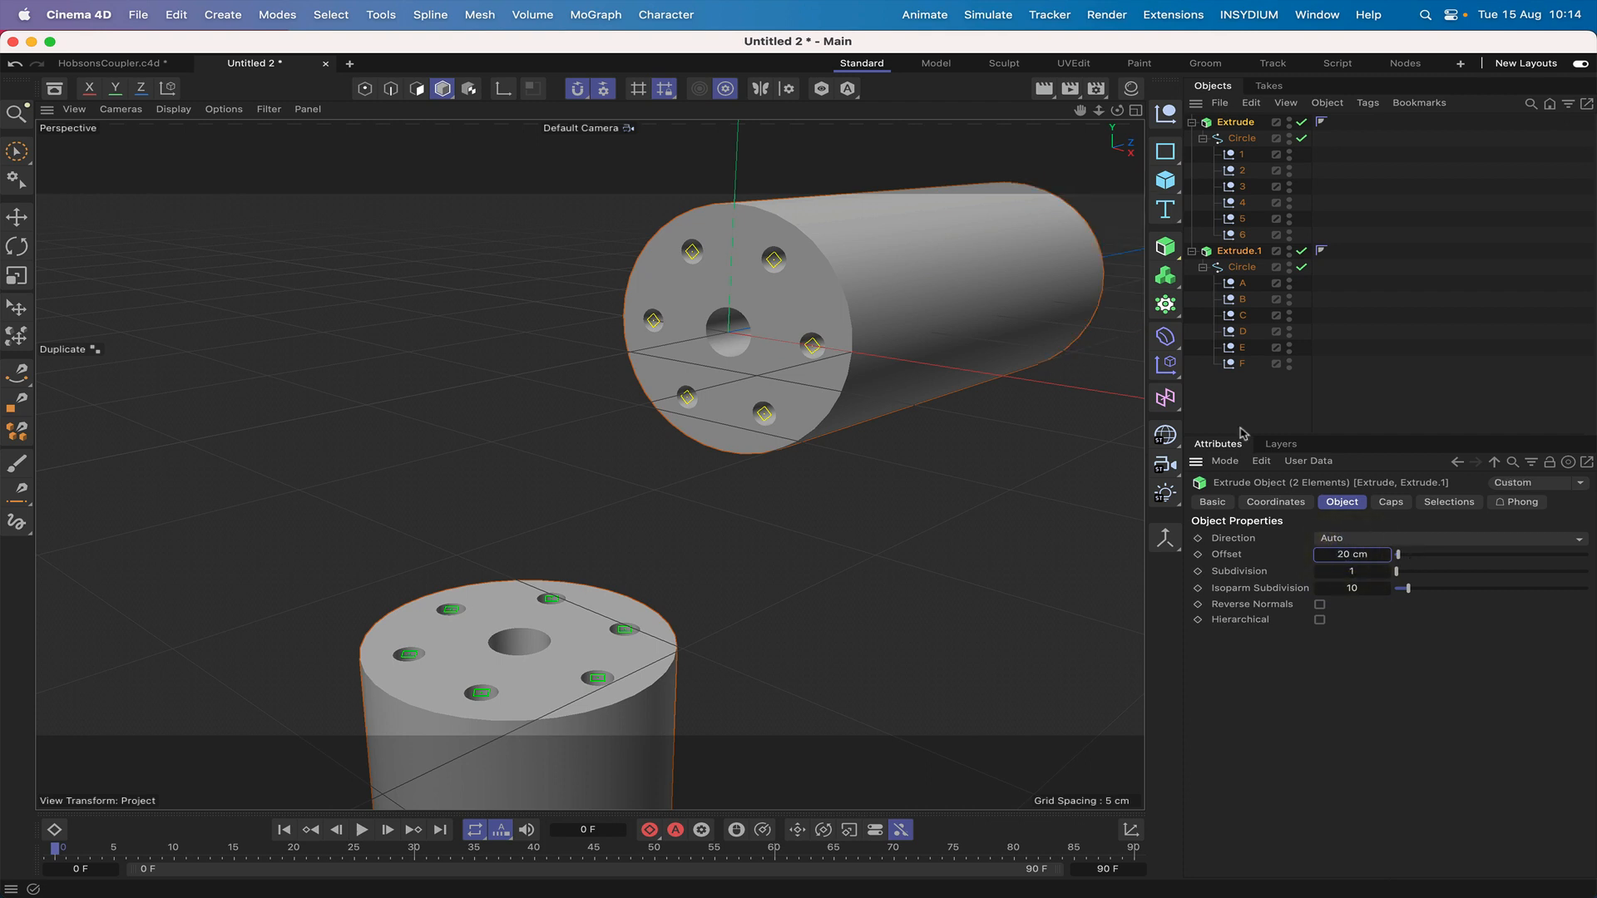
pyautogui.doubleClick(1338, 553)
pyautogui.press('Return')
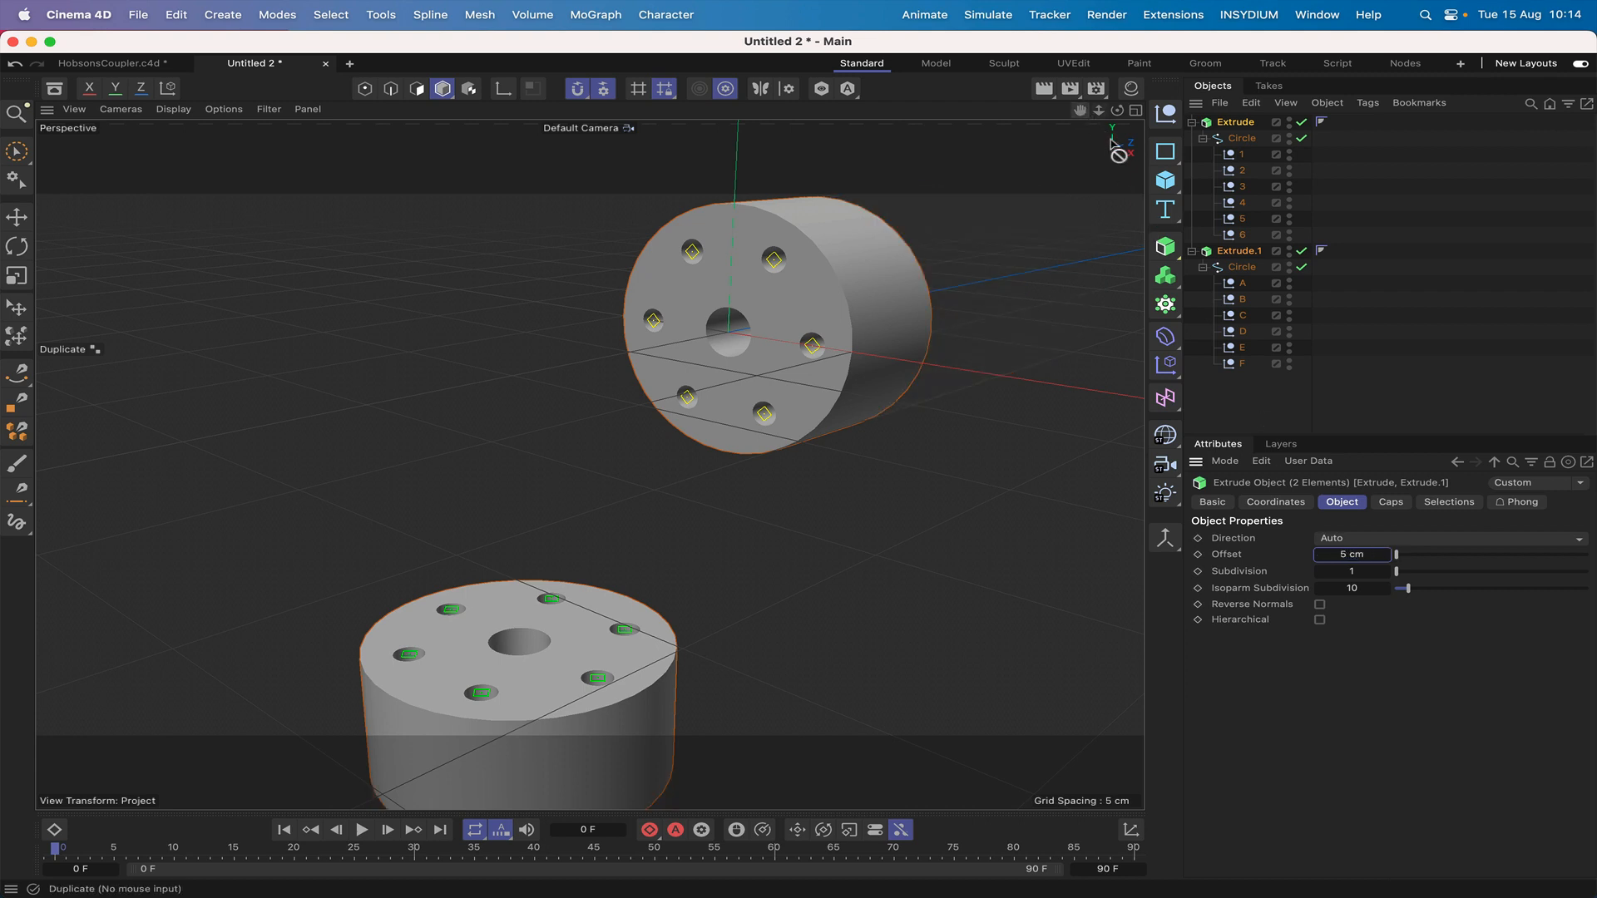
pyautogui.moveTo(1078, 115); pyautogui.dragTo(1081, 116)
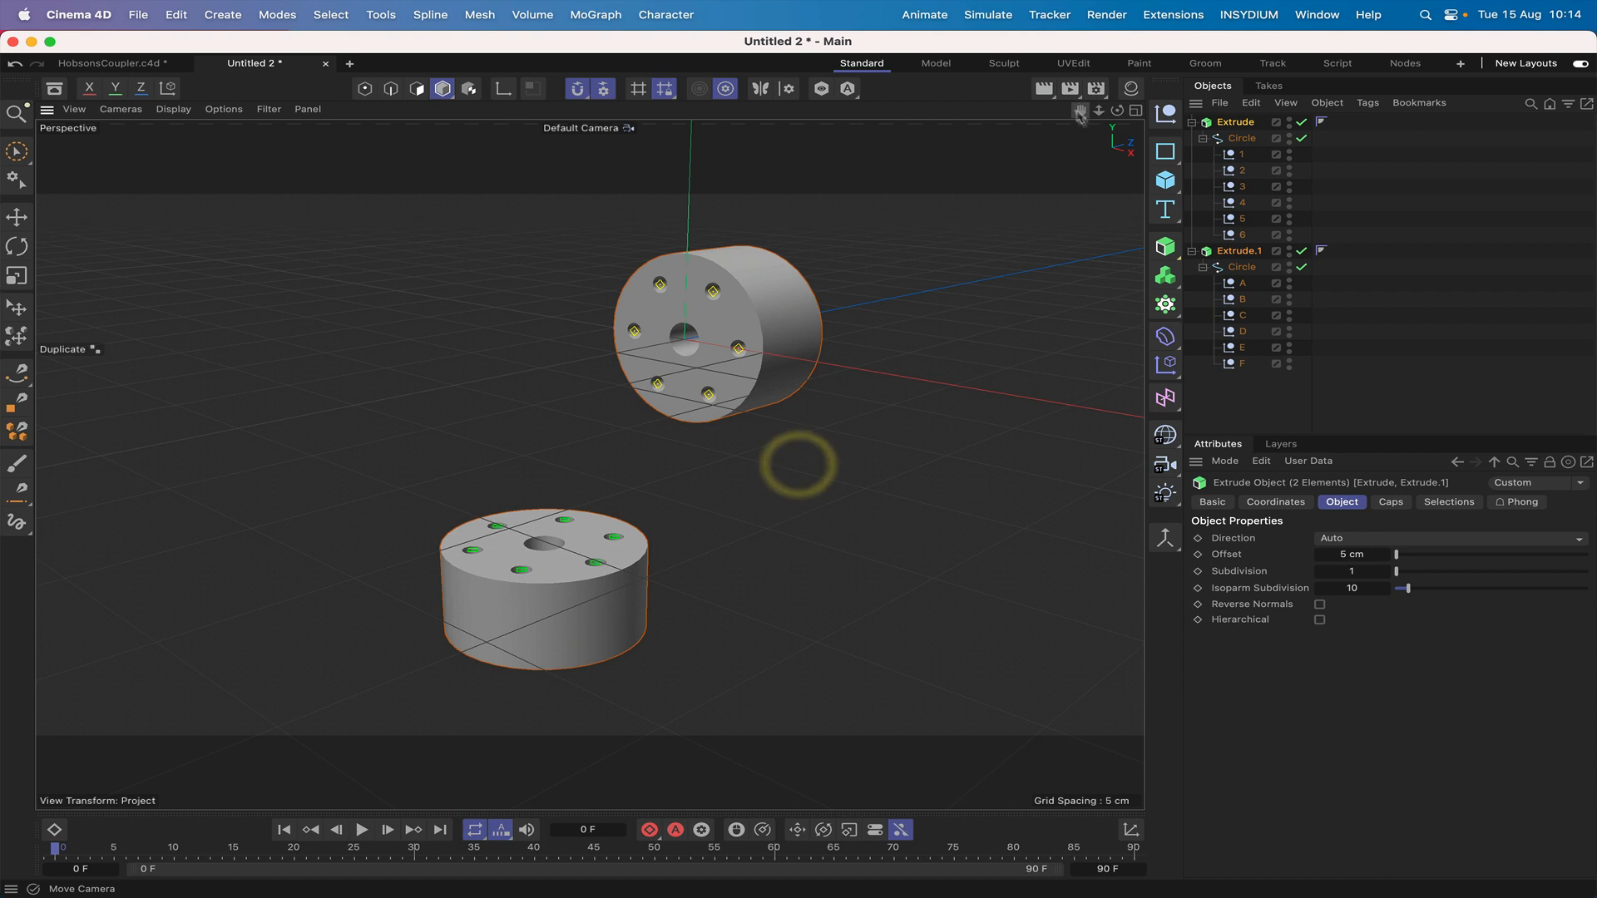
# Give the start and end caps of both extrusions a round bevel of 0.1 cm.
pyautogui.click(1386, 504)
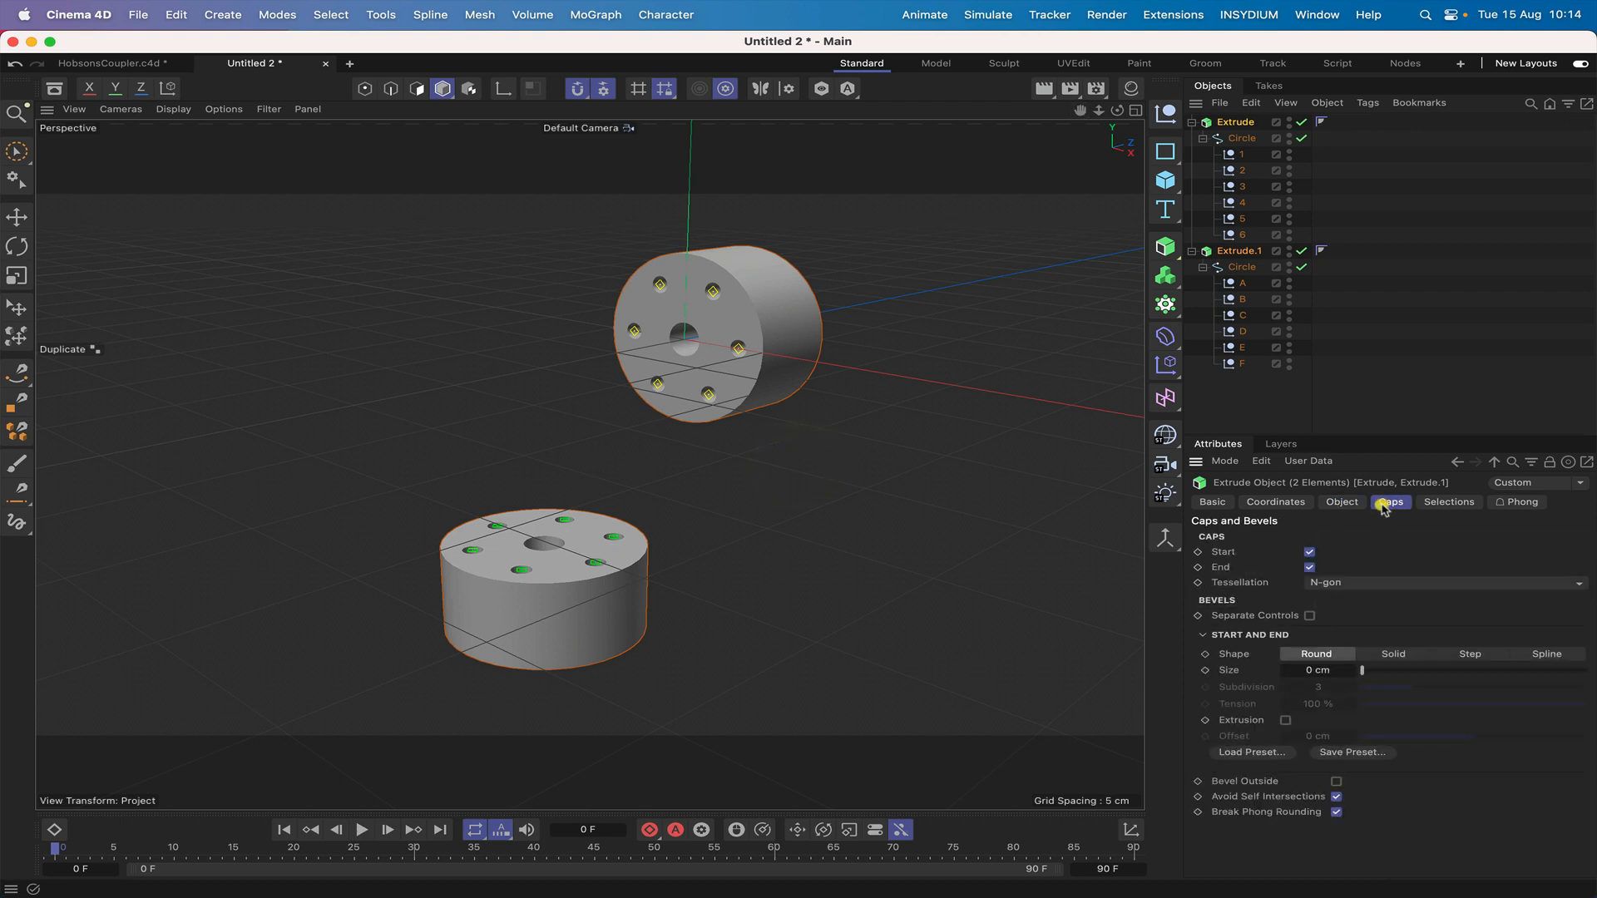
pyautogui.click(1308, 666)
pyautogui.press('Return')
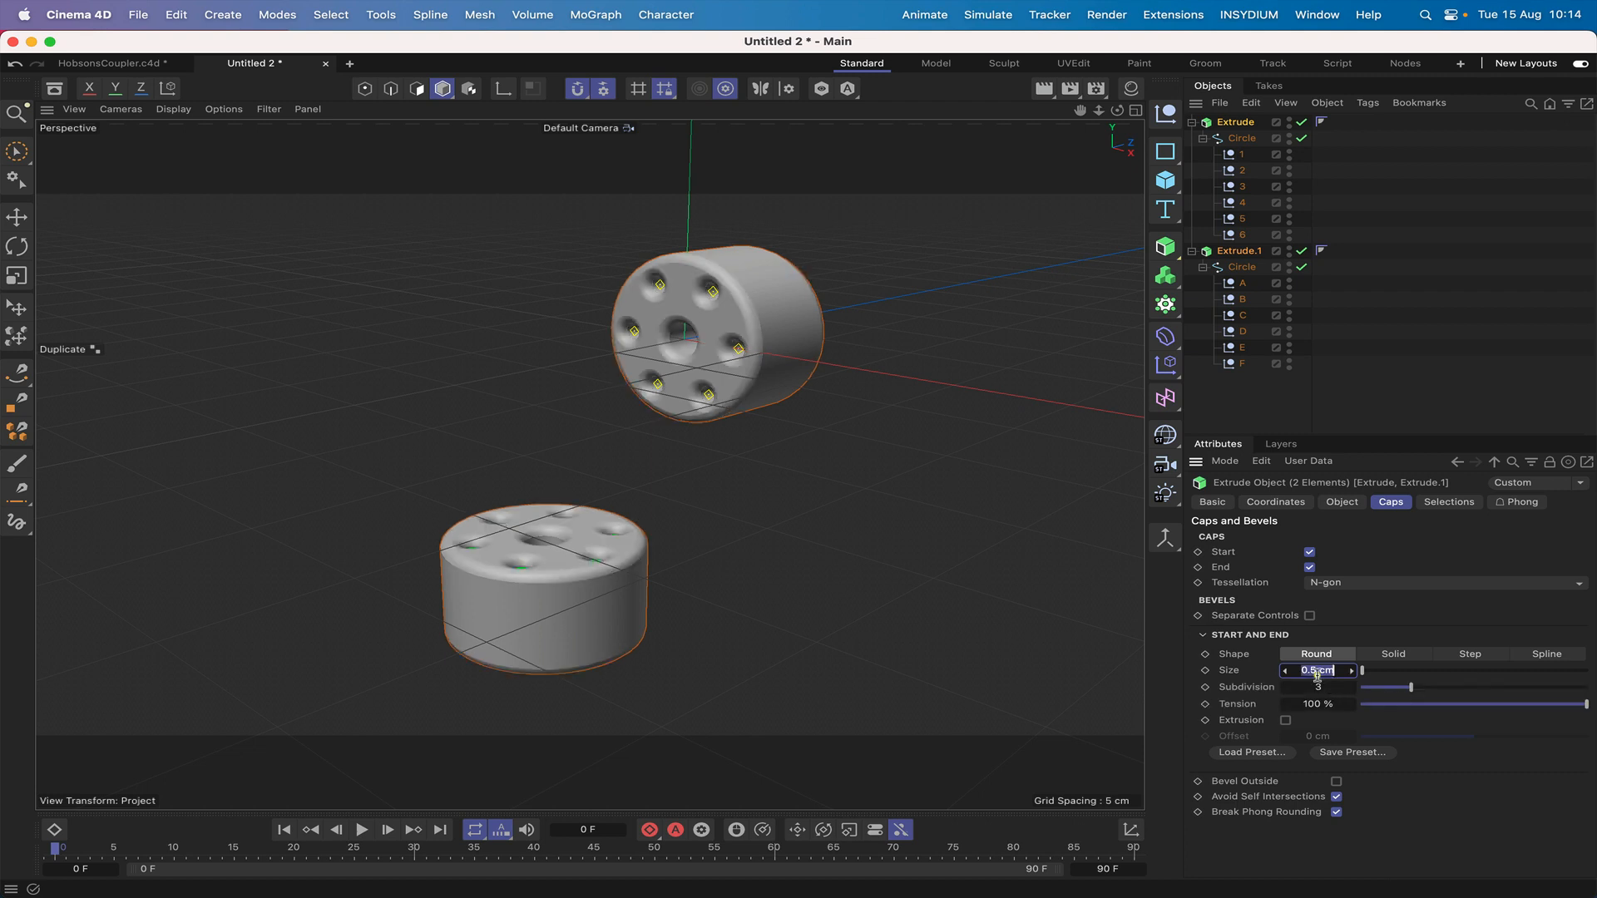
pyautogui.press('BackSpace')
pyautogui.press('Return')
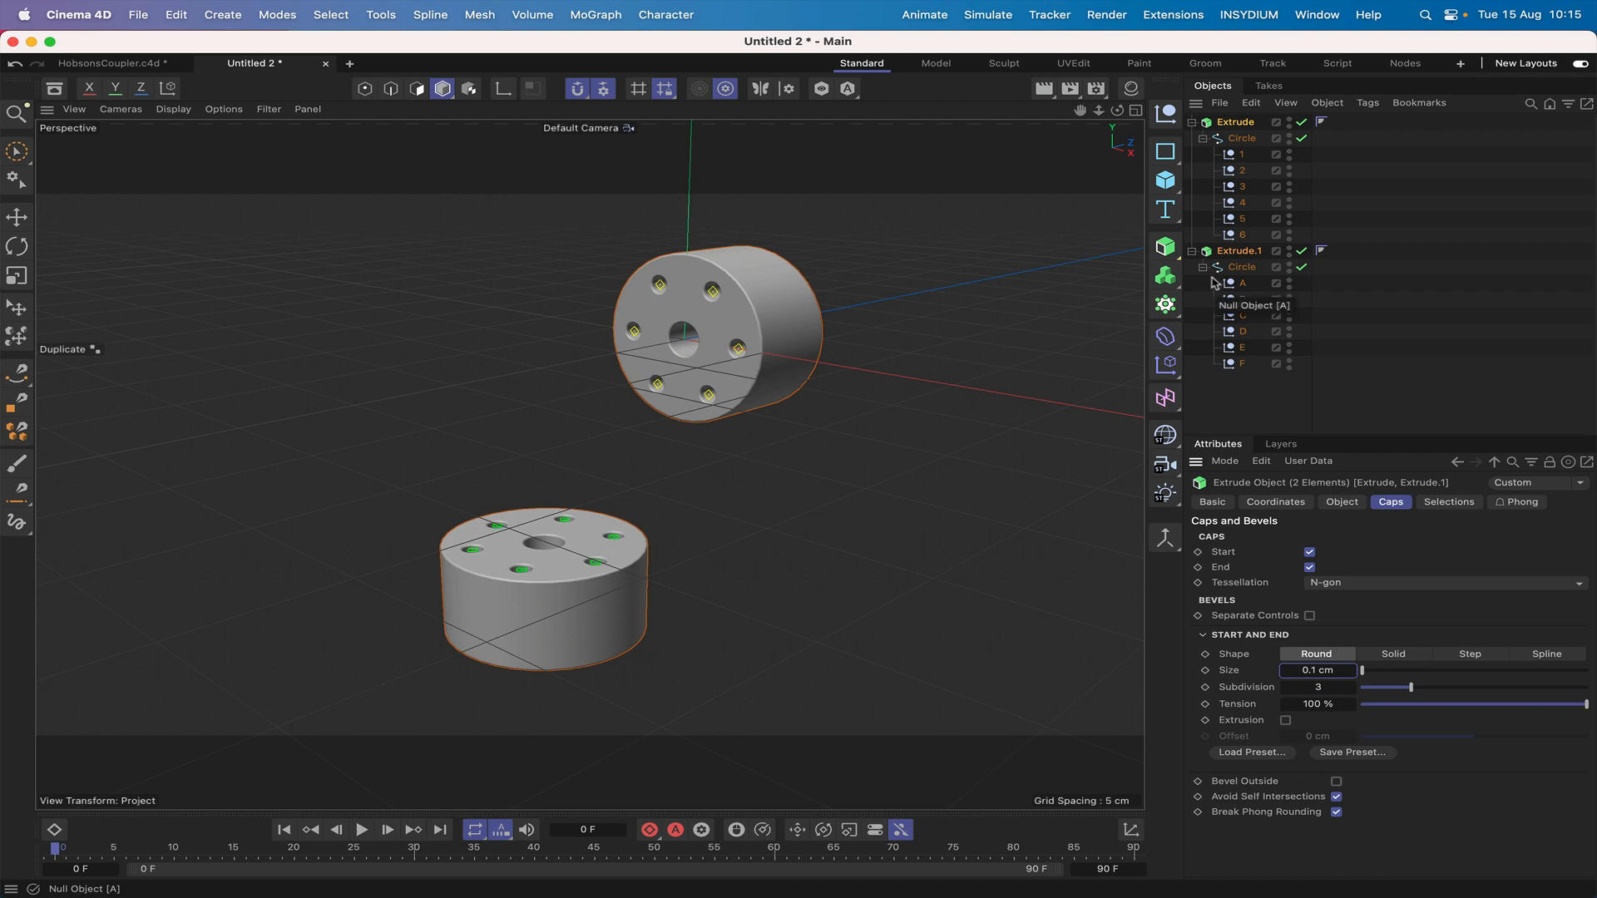
pyautogui.click(1206, 169)
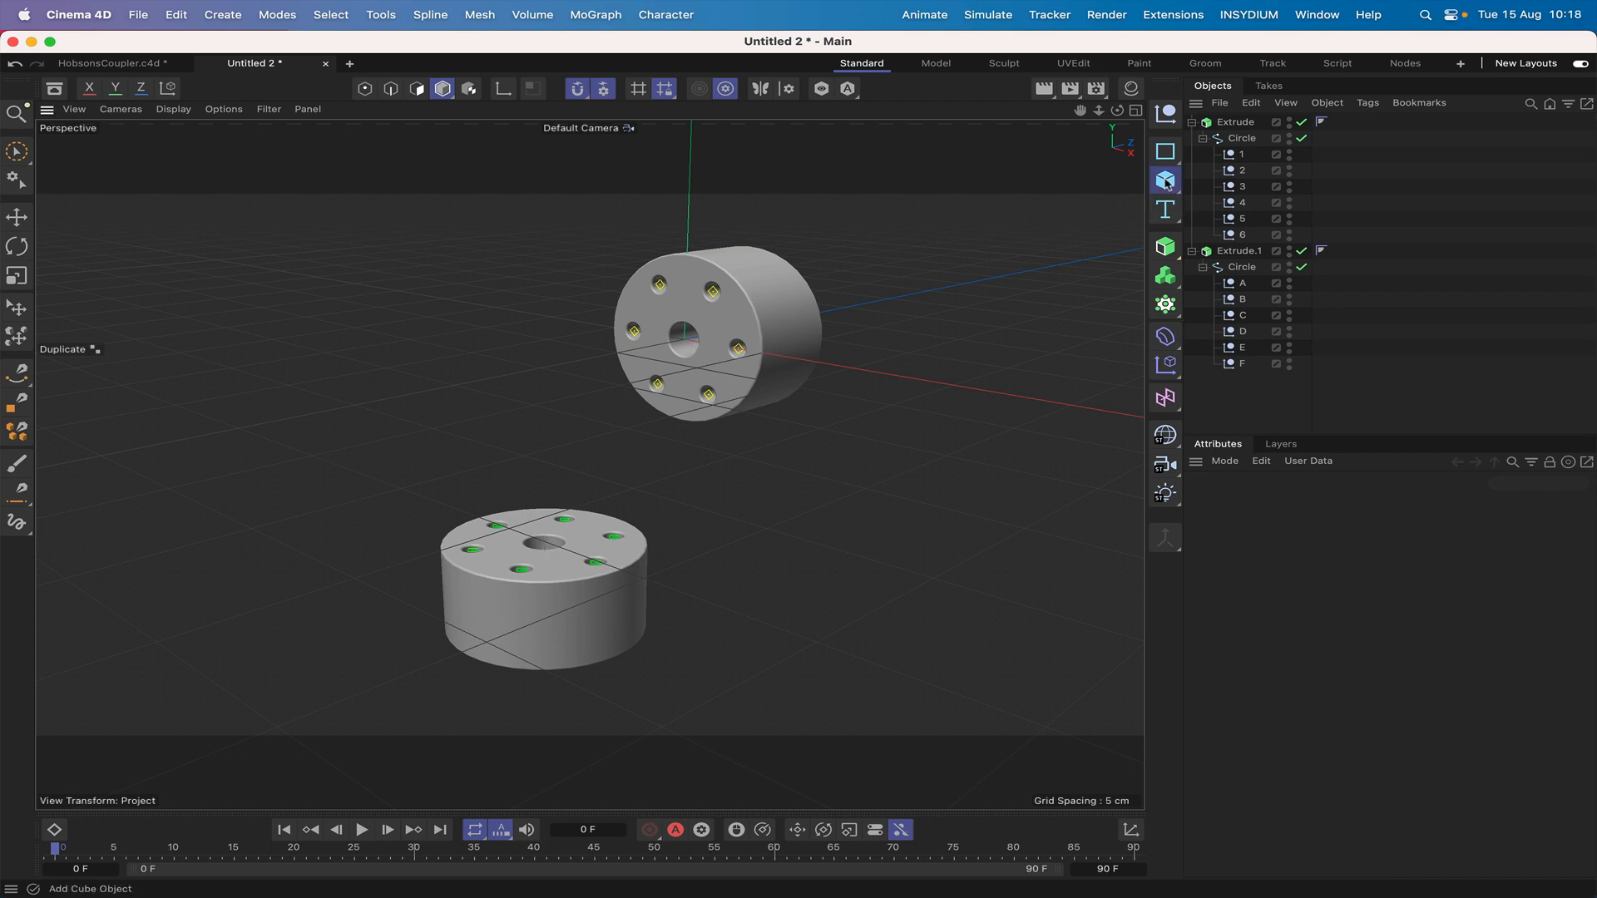
# Add a cylinder with a radius of 1 cm, +Z orientation and a height of 20 cm.
pyautogui.moveTo(1165, 182); pyautogui.dragTo(1361, 218)
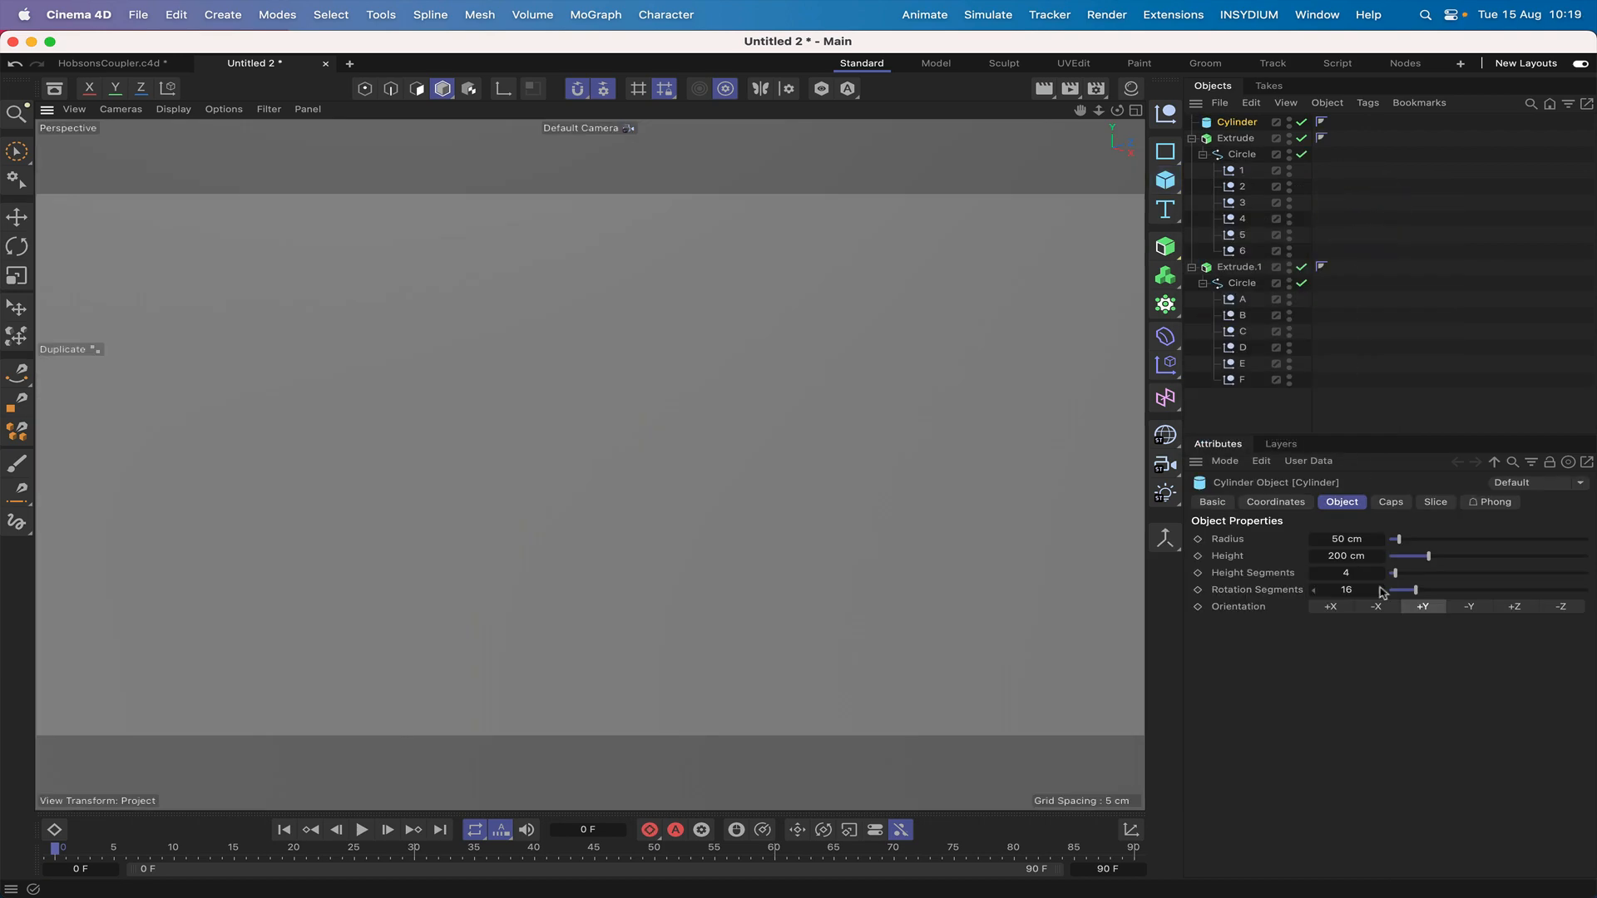
pyautogui.click(1335, 539)
pyautogui.write('1')
pyautogui.press('Return')
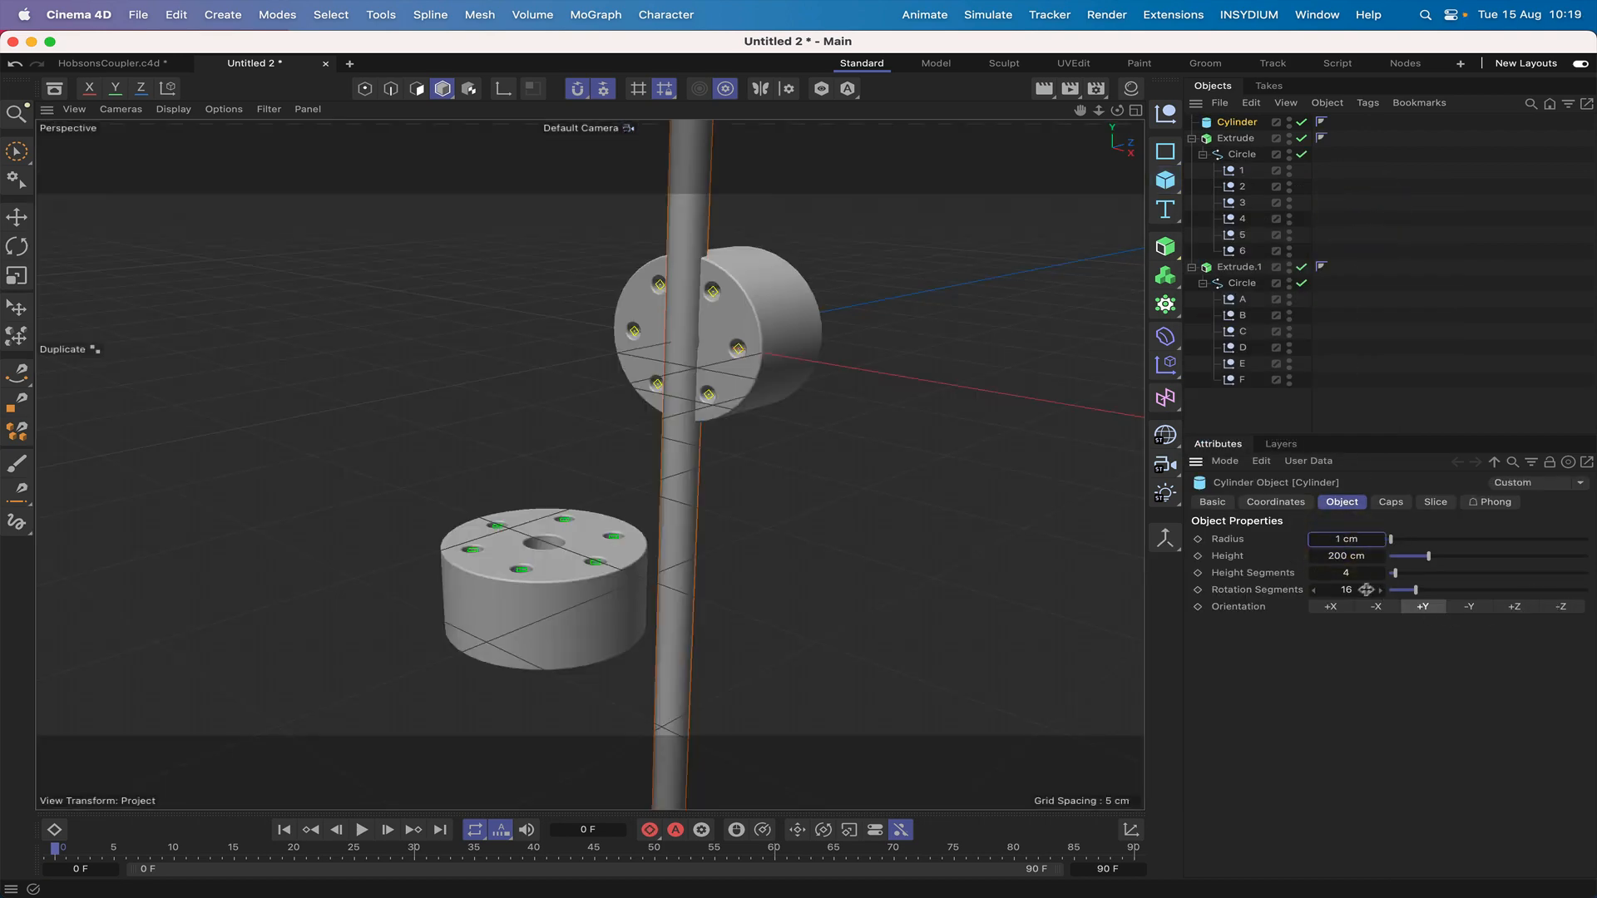
pyautogui.click(1514, 607)
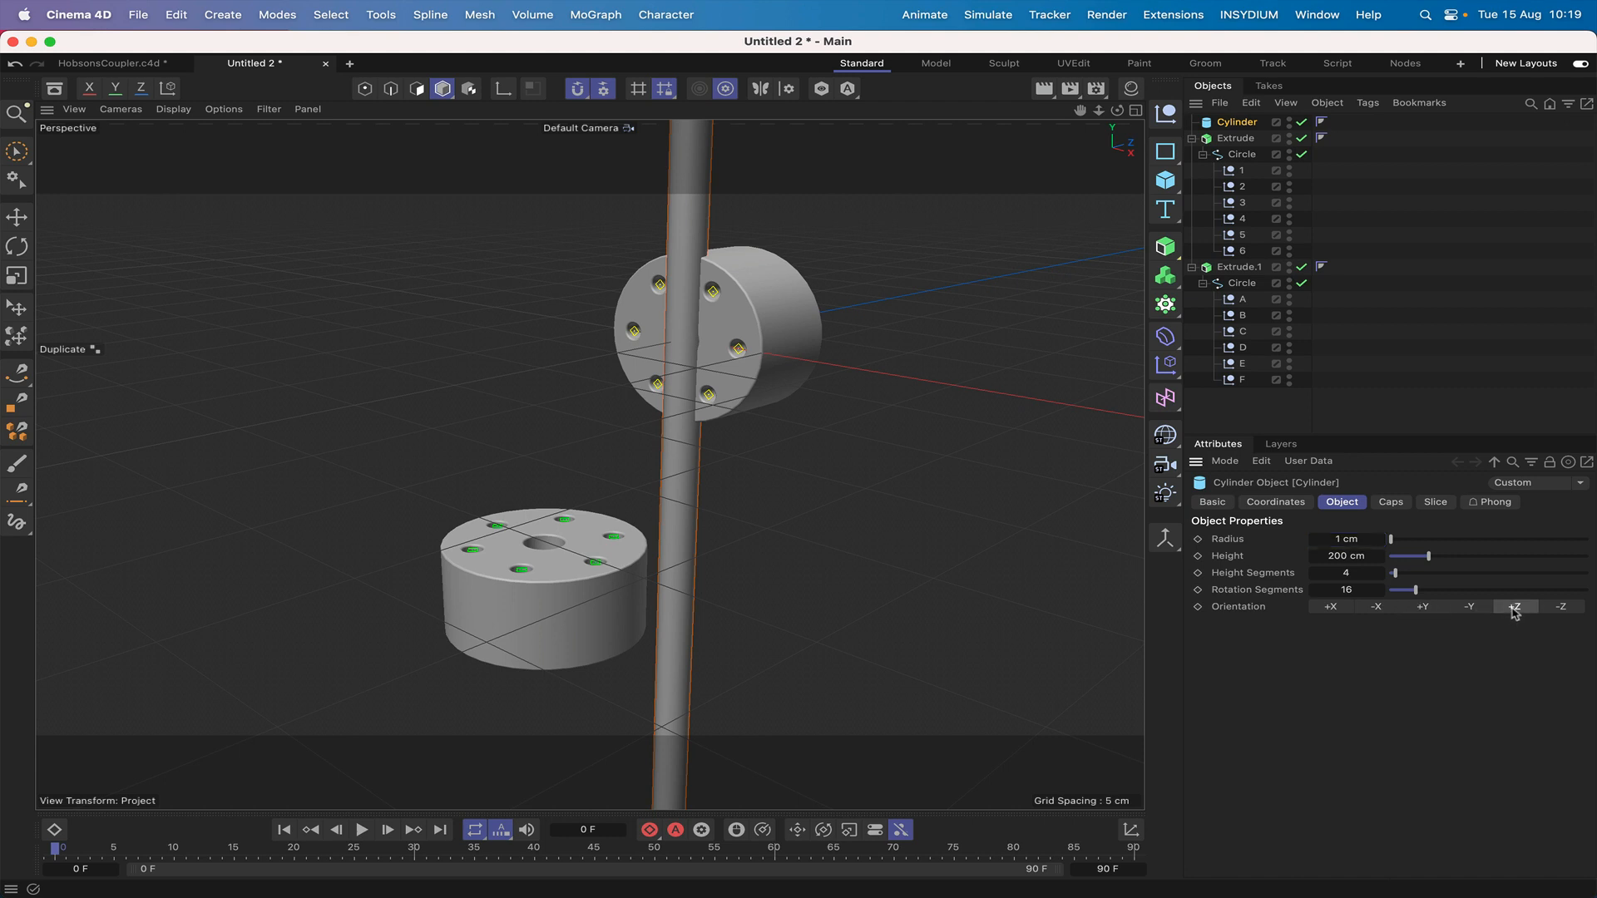
pyautogui.click(1341, 556)
pyautogui.write('2')
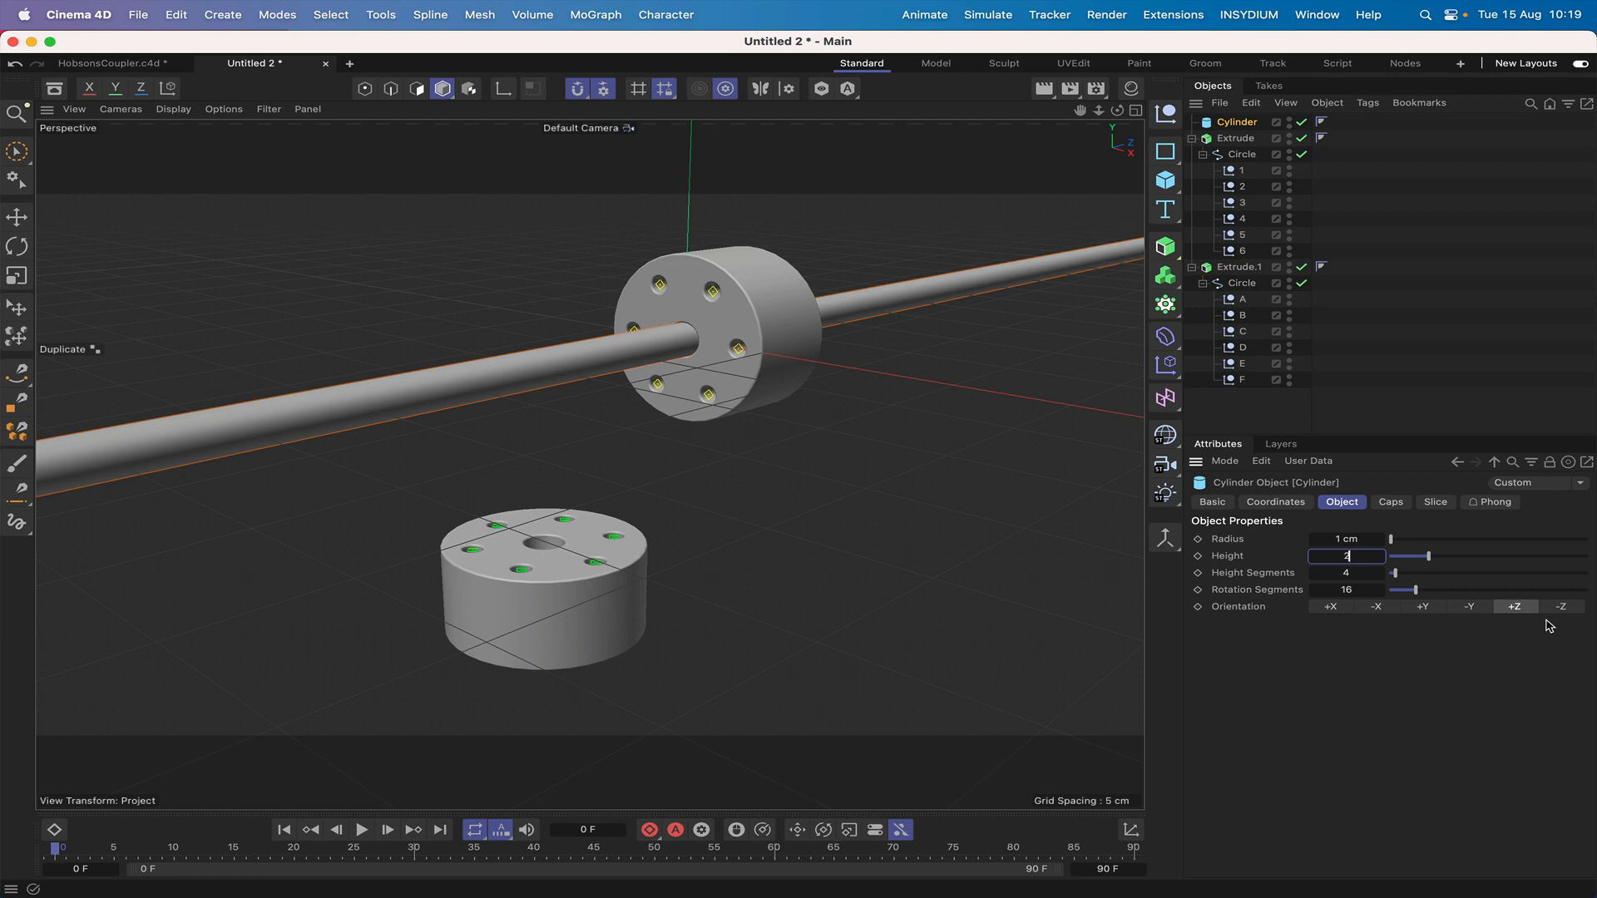
pyautogui.write('0')
pyautogui.press('Return')
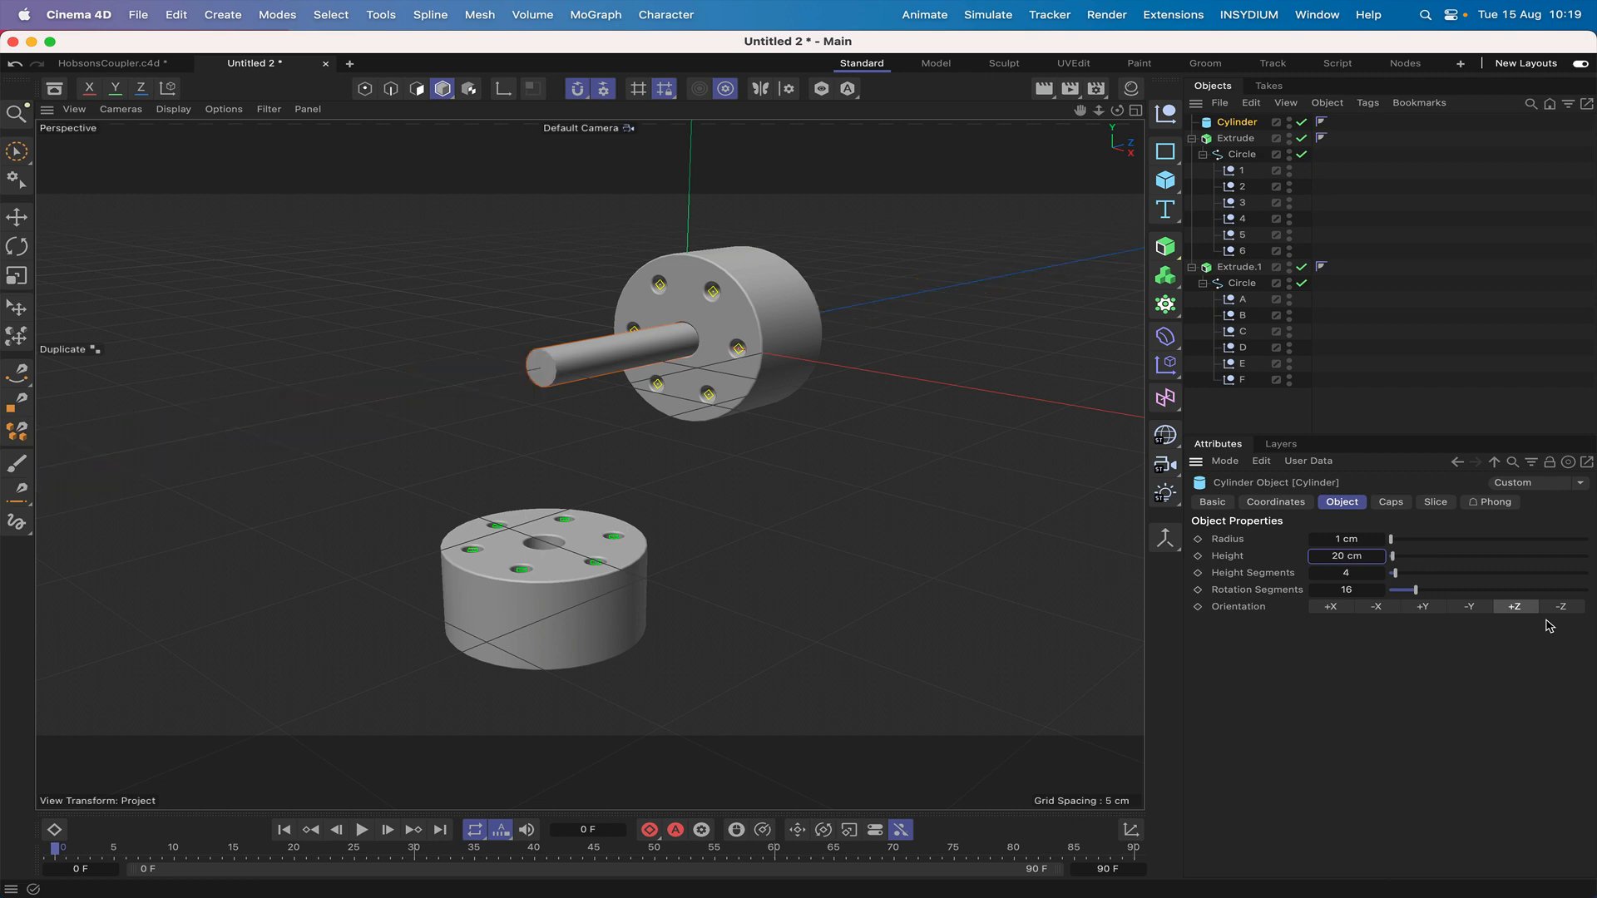
# Set the cylinder to 1 height segment and 60 rotation segments.
pyautogui.click(1348, 572)
pyautogui.write('1')
pyautogui.press('Return')
pyautogui.doubleClick(1349, 591)
pyautogui.press('Return')
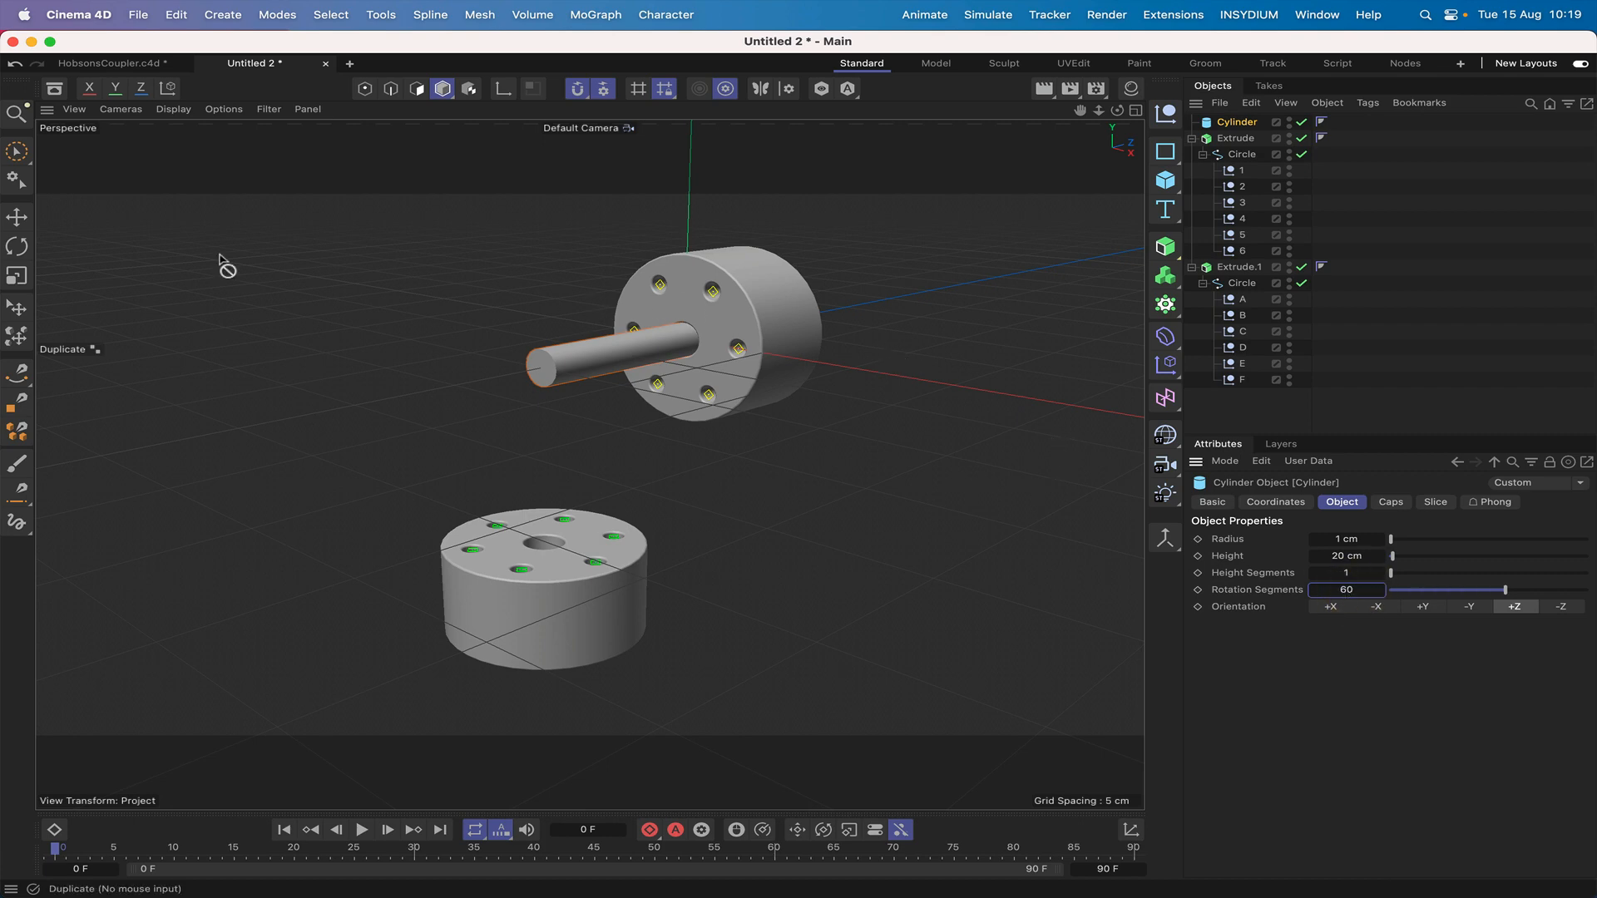
# Move the cylinder about 10 cm along Z in the Right view so its front end meets the upright disc's front face.
pyautogui.press('e')
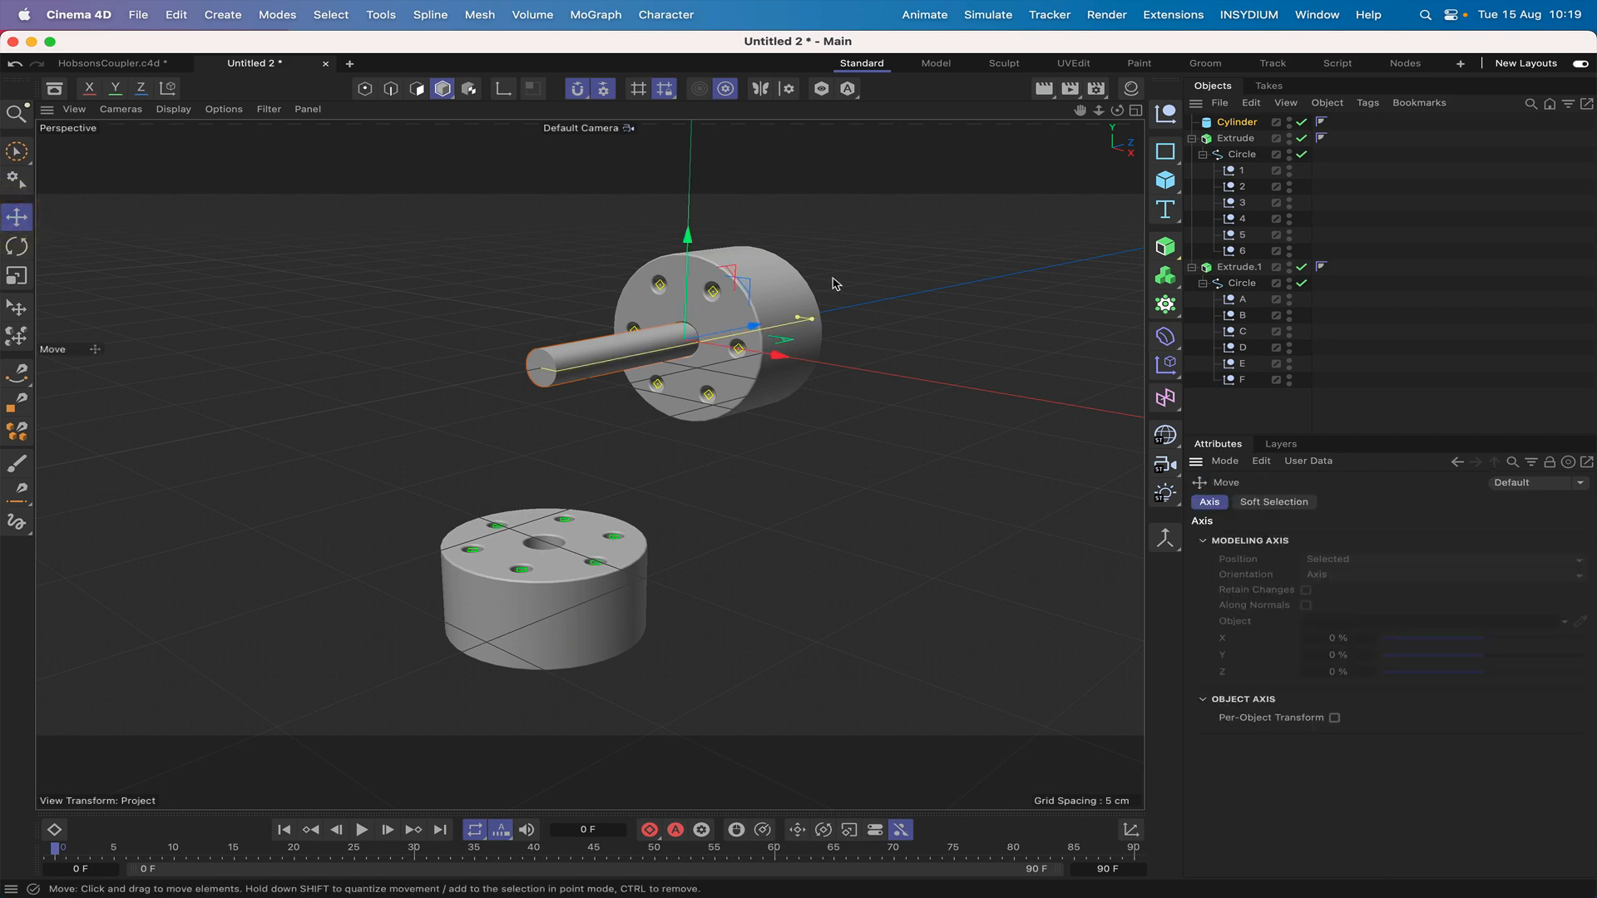
pyautogui.press('F3')
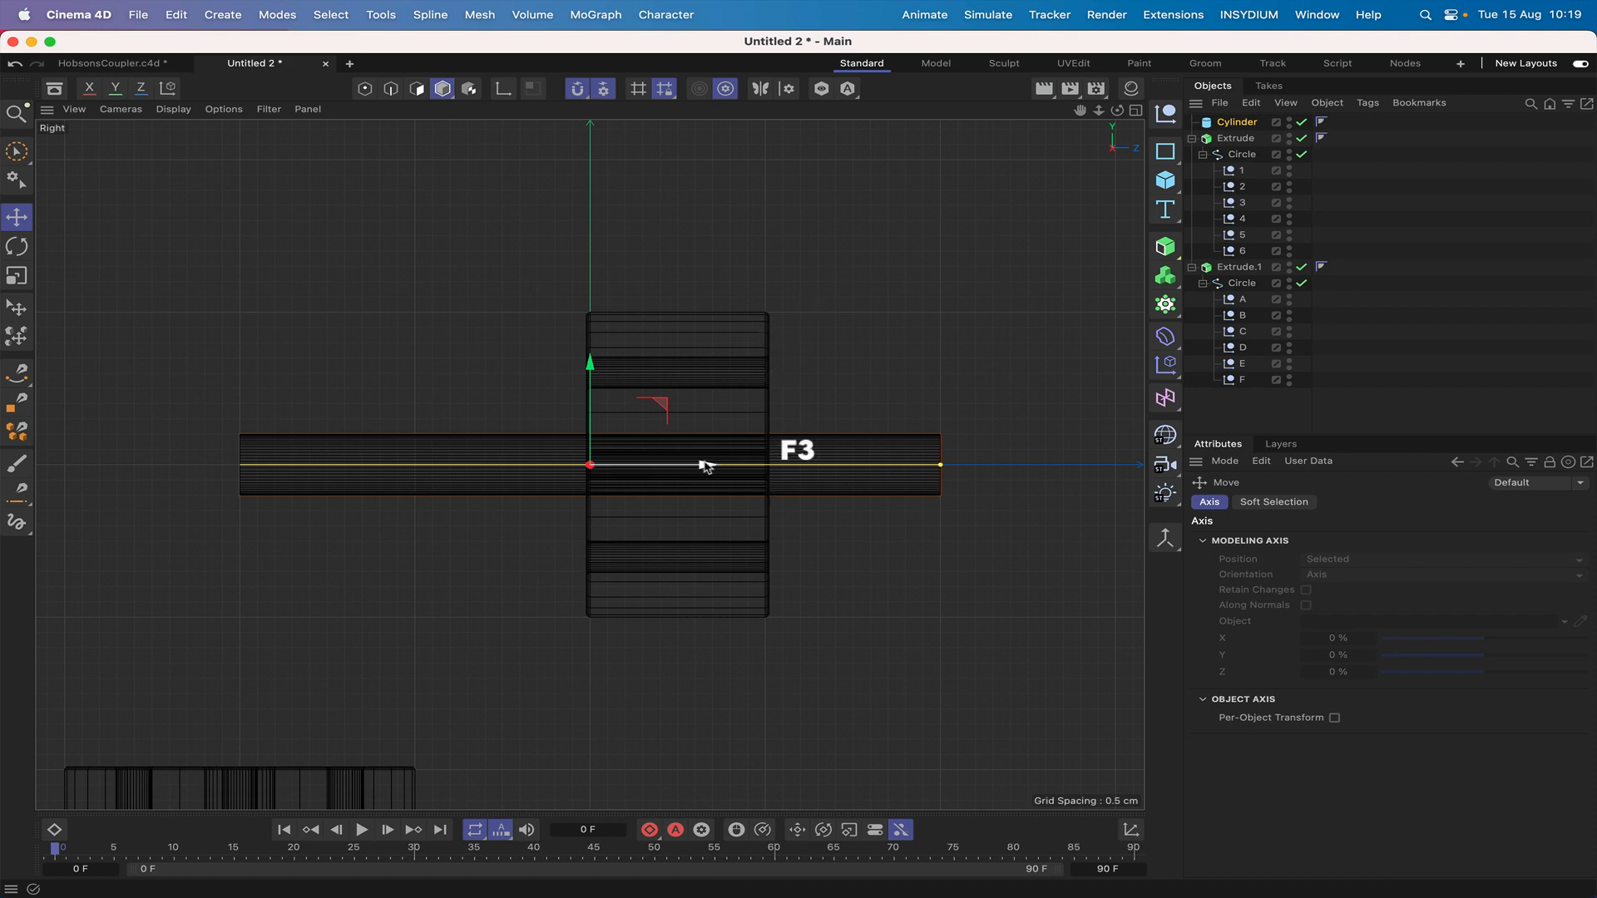
pyautogui.moveTo(705, 466); pyautogui.dragTo(1010, 403)
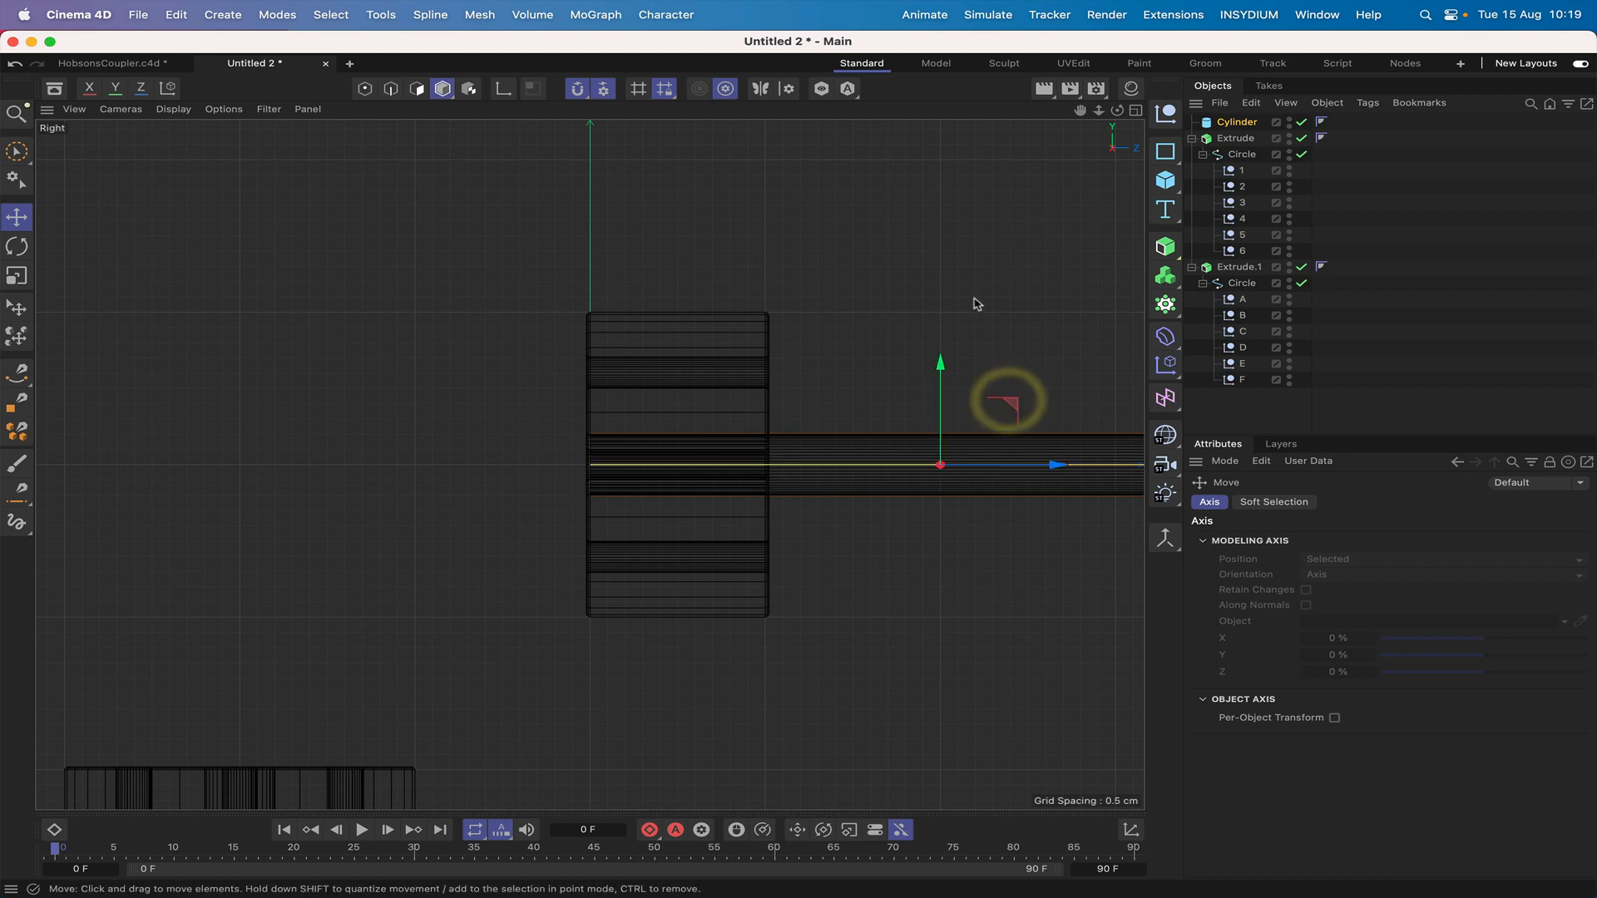
pyautogui.press('F1')
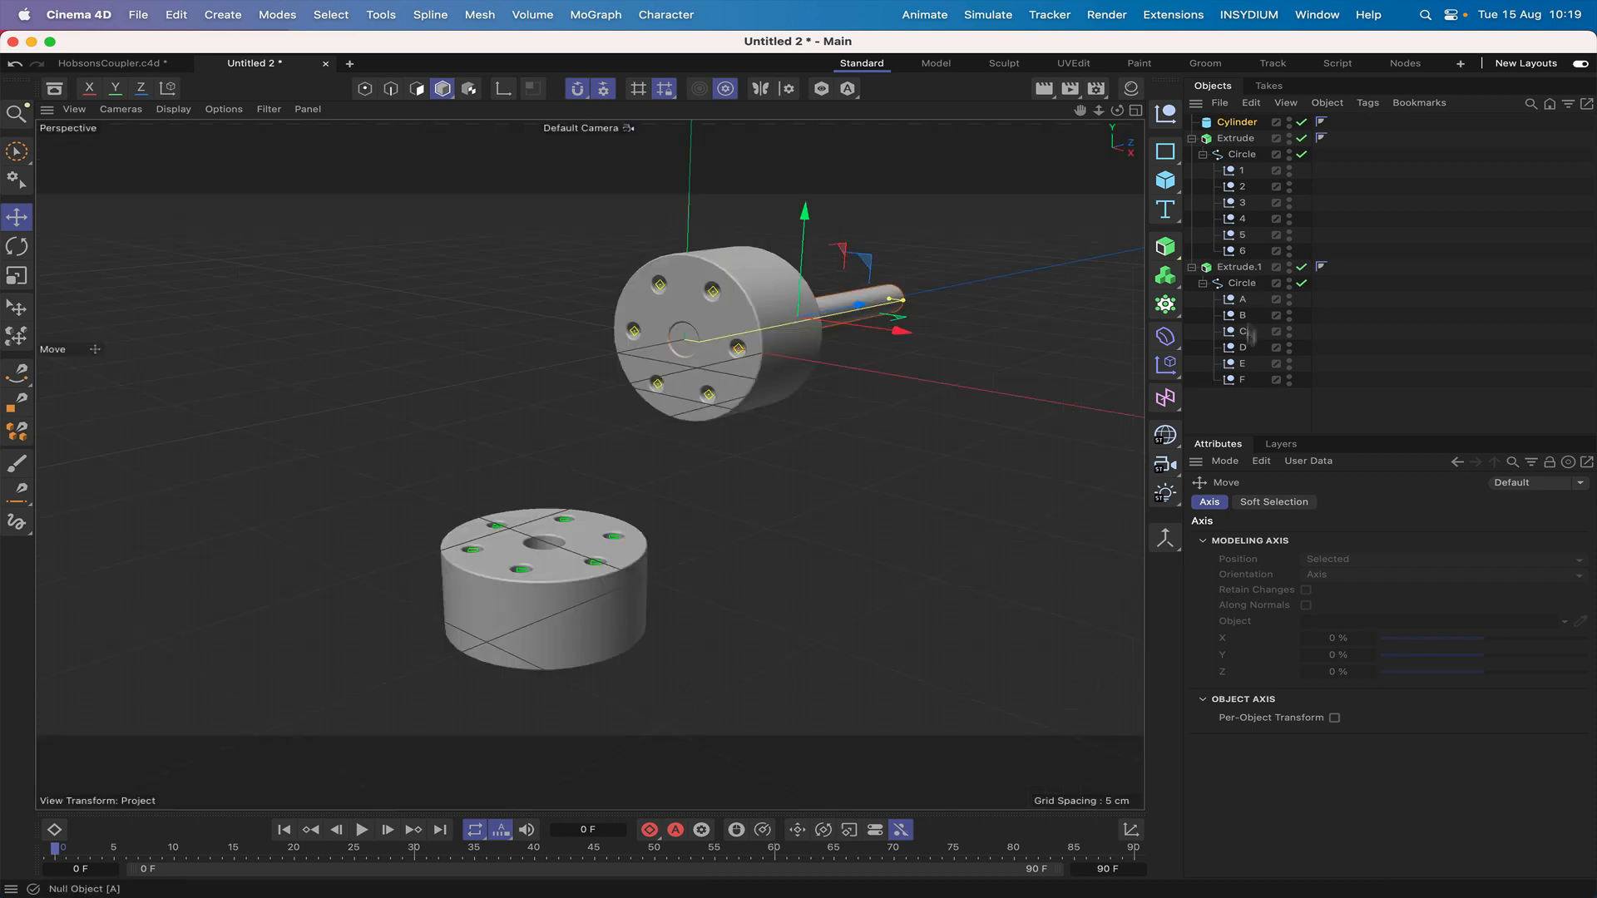
# Enable a fillet on the cylinder's caps with a radius of 0.1 cm.
pyautogui.click(1237, 122)
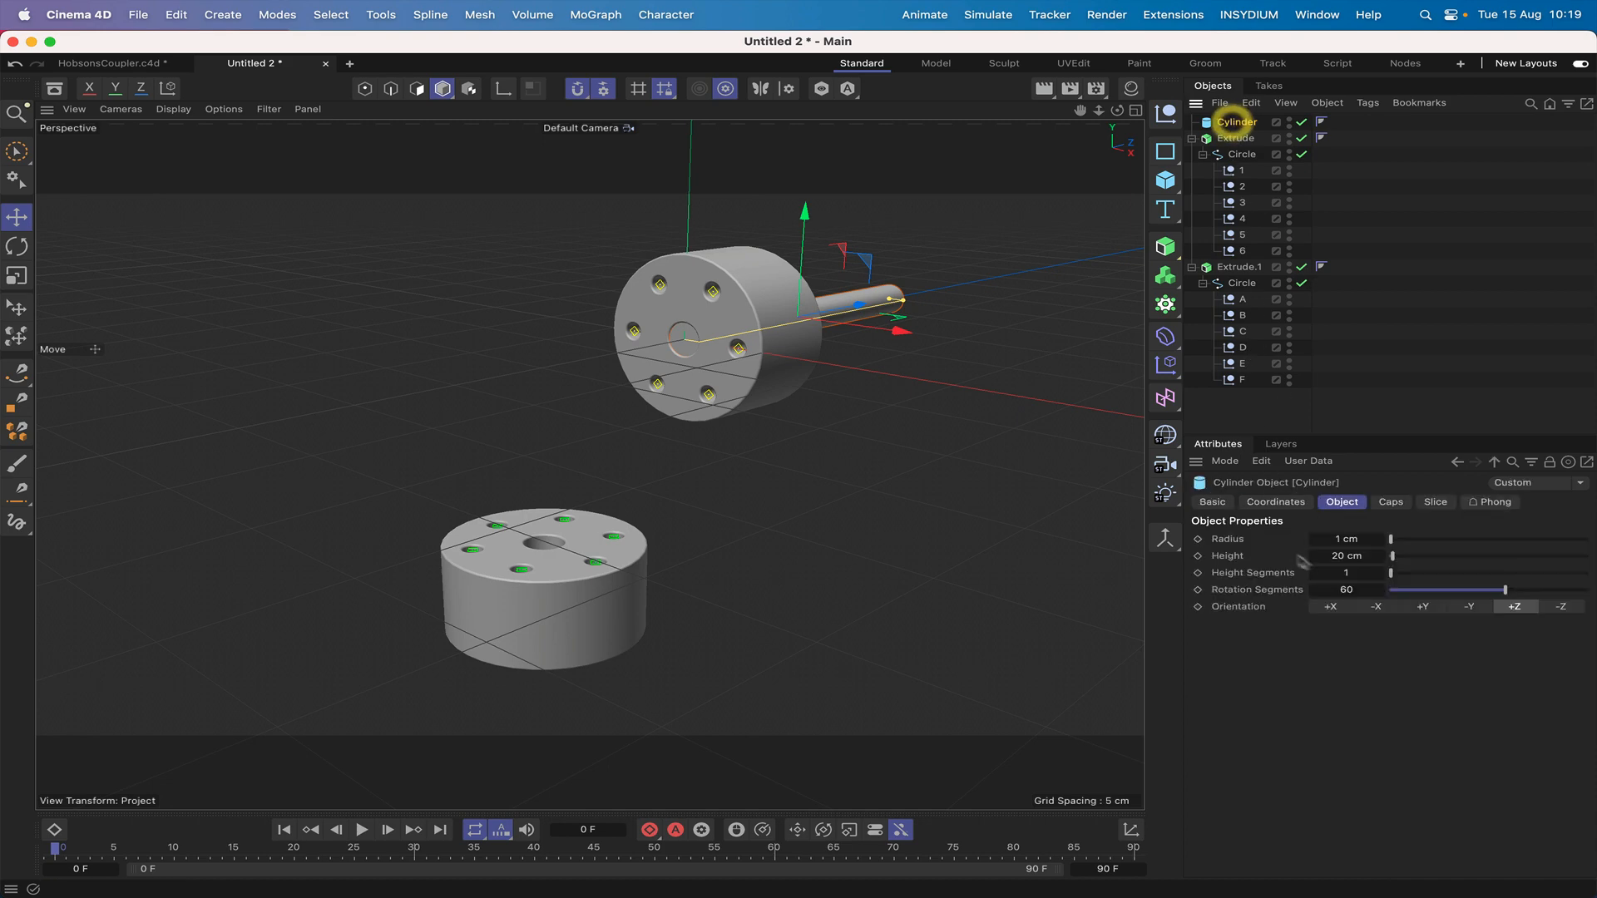
pyautogui.click(1390, 501)
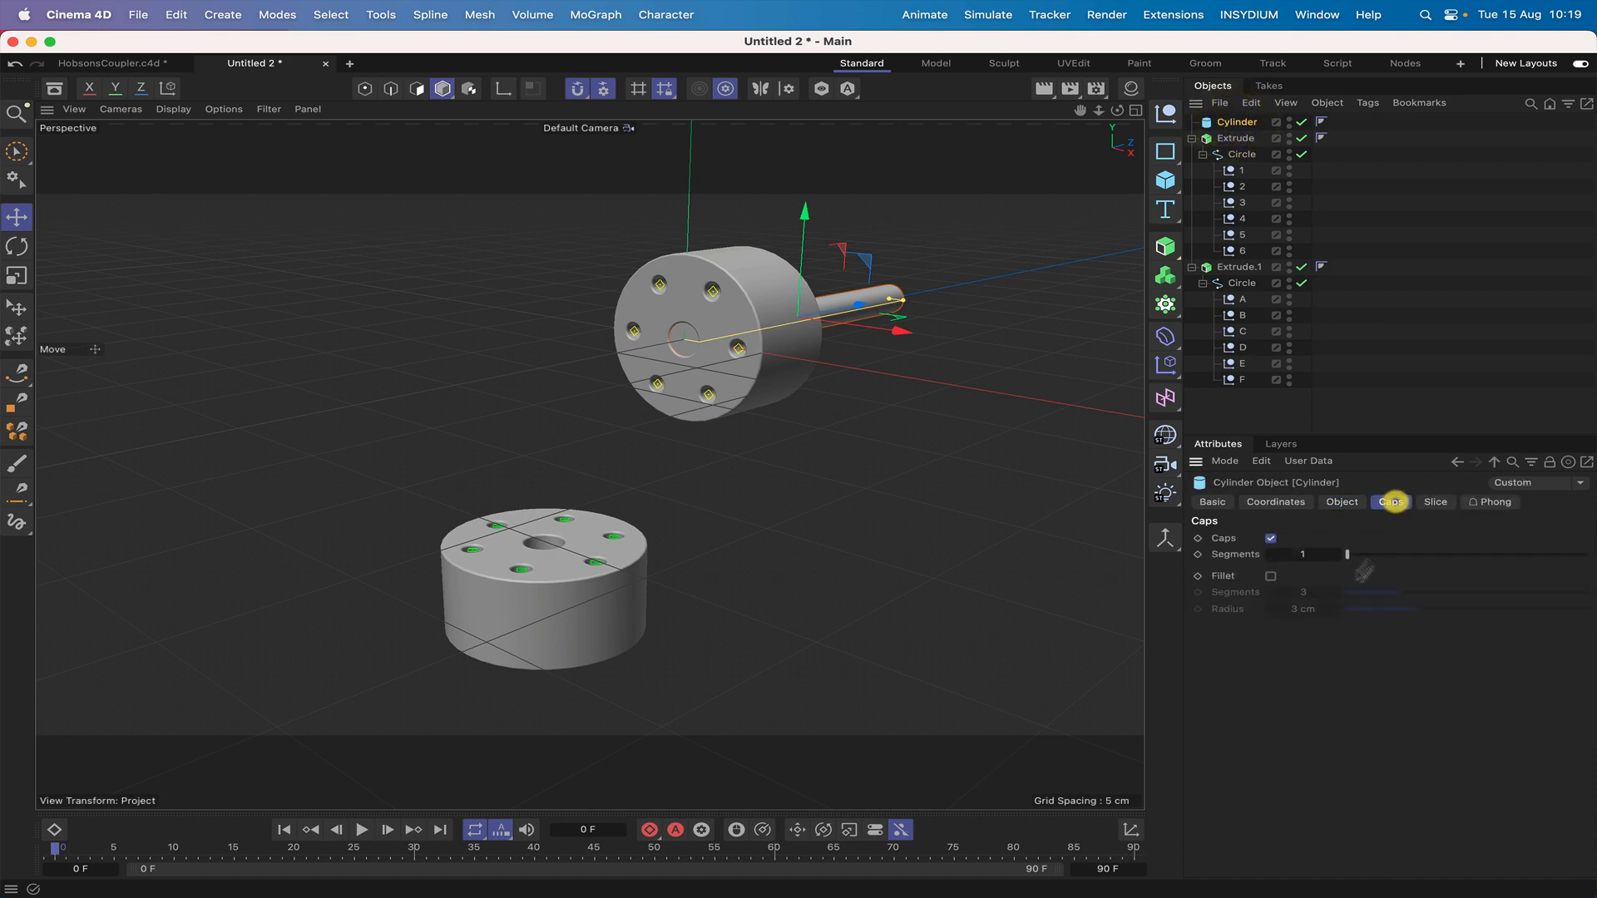
pyautogui.click(1270, 576)
pyautogui.click(1303, 608)
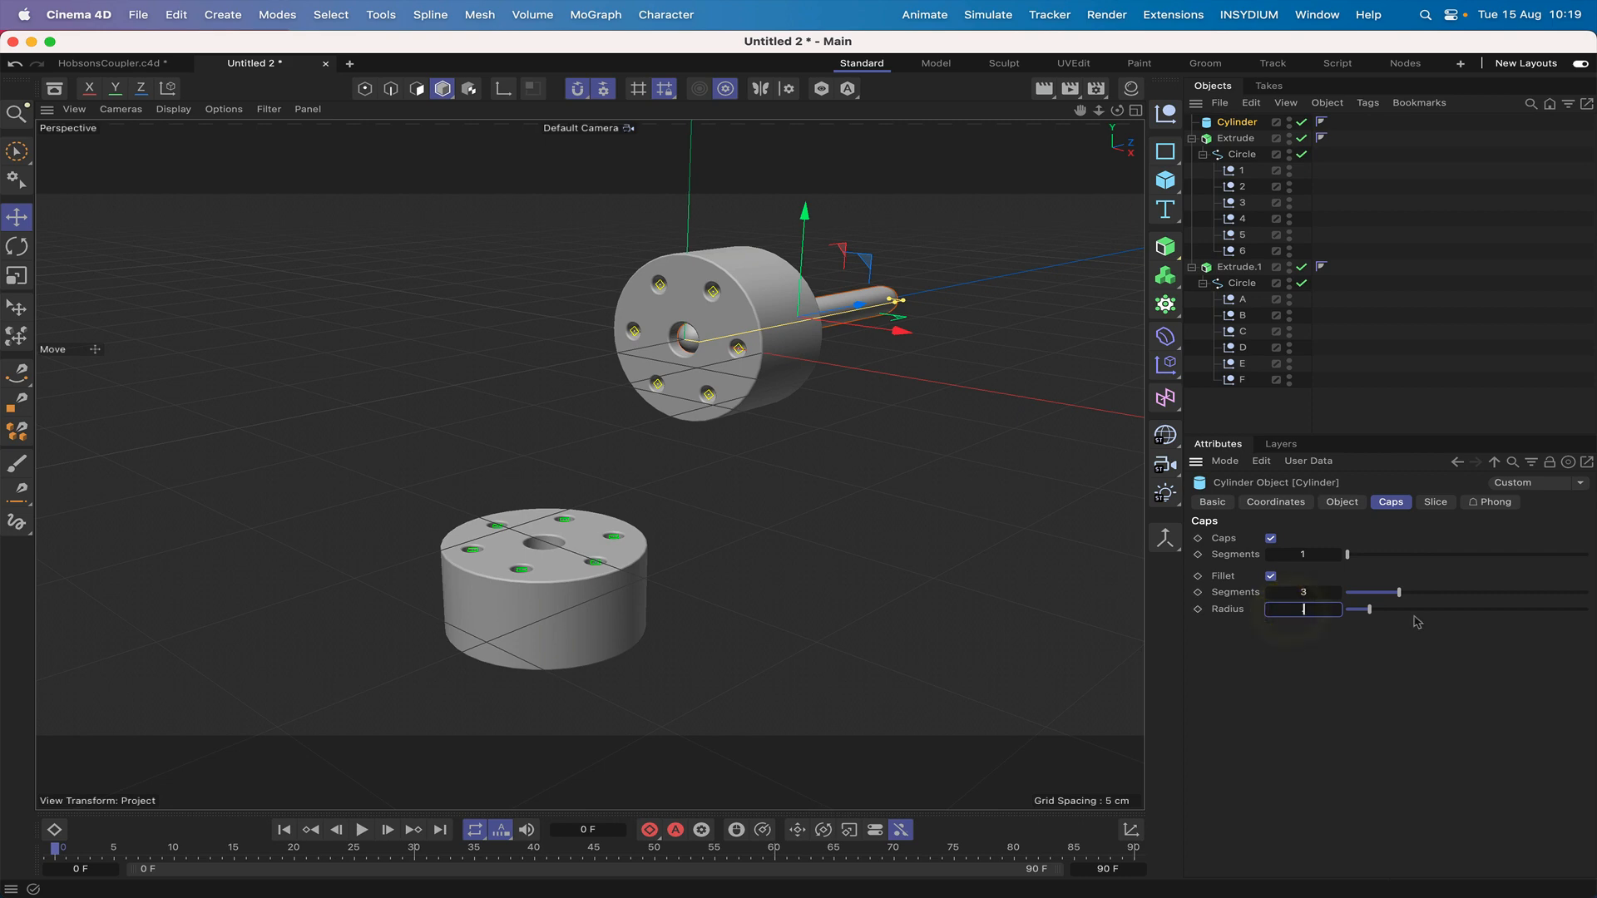
pyautogui.press('Return')
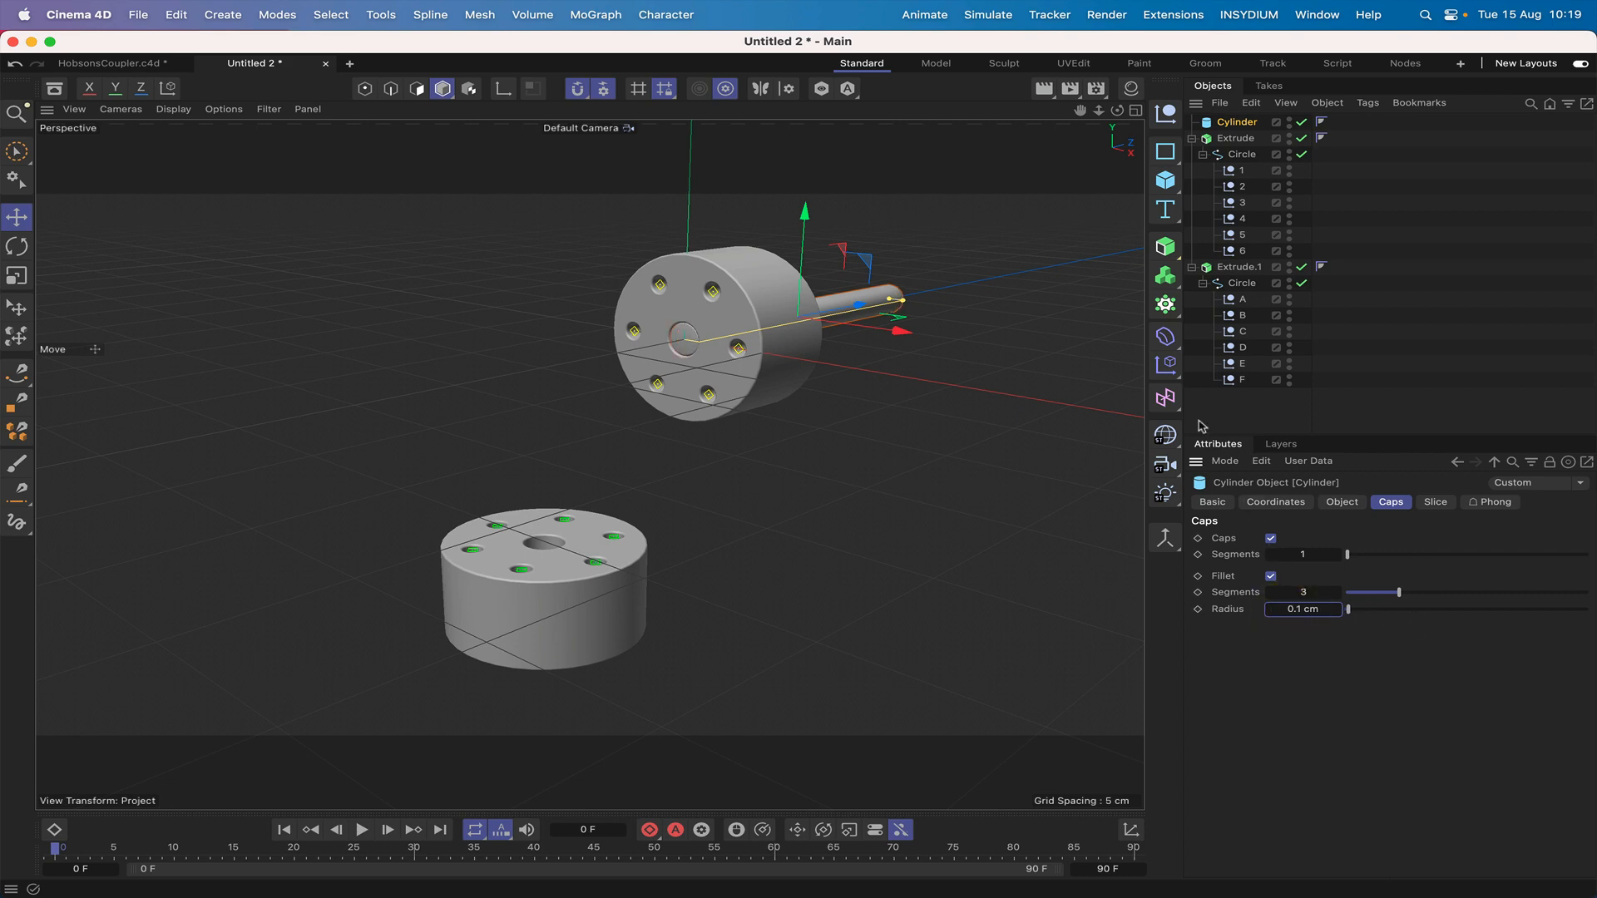
pyautogui.click(1246, 409)
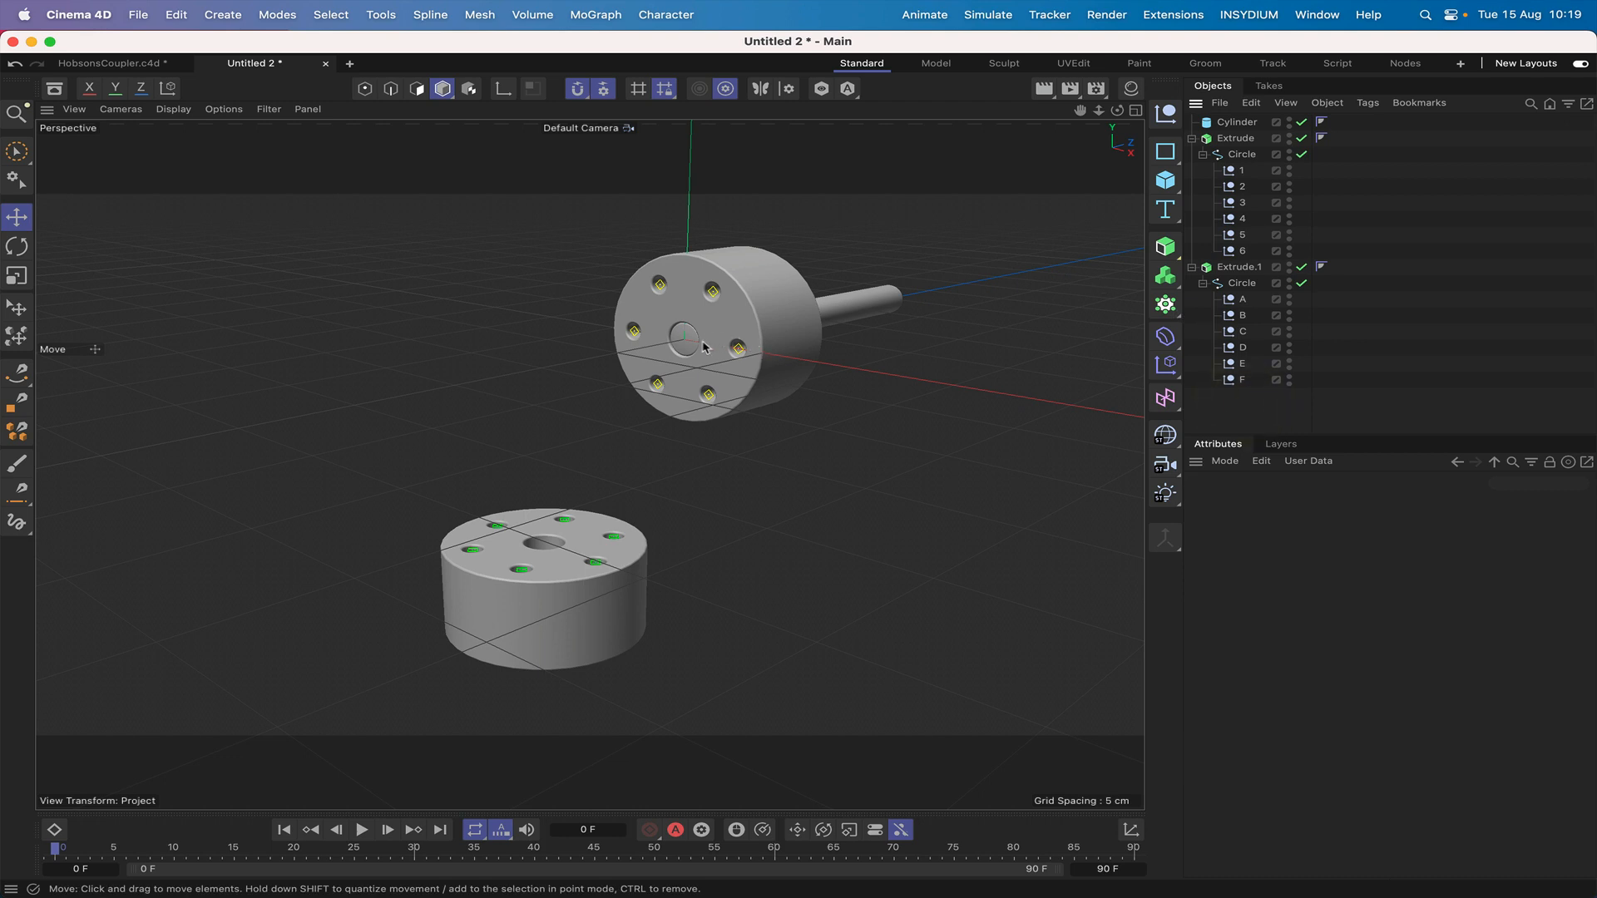
# Duplicate the cylinder, parent the first Extrude under the original and rename that cylinder as DriveShaft.
pyautogui.keyDown('ctrl'); pyautogui.moveTo(1242, 131); pyautogui.dragTo(1242, 140); pyautogui.keyUp('ctrl')
pyautogui.doubleClick(1242, 139)
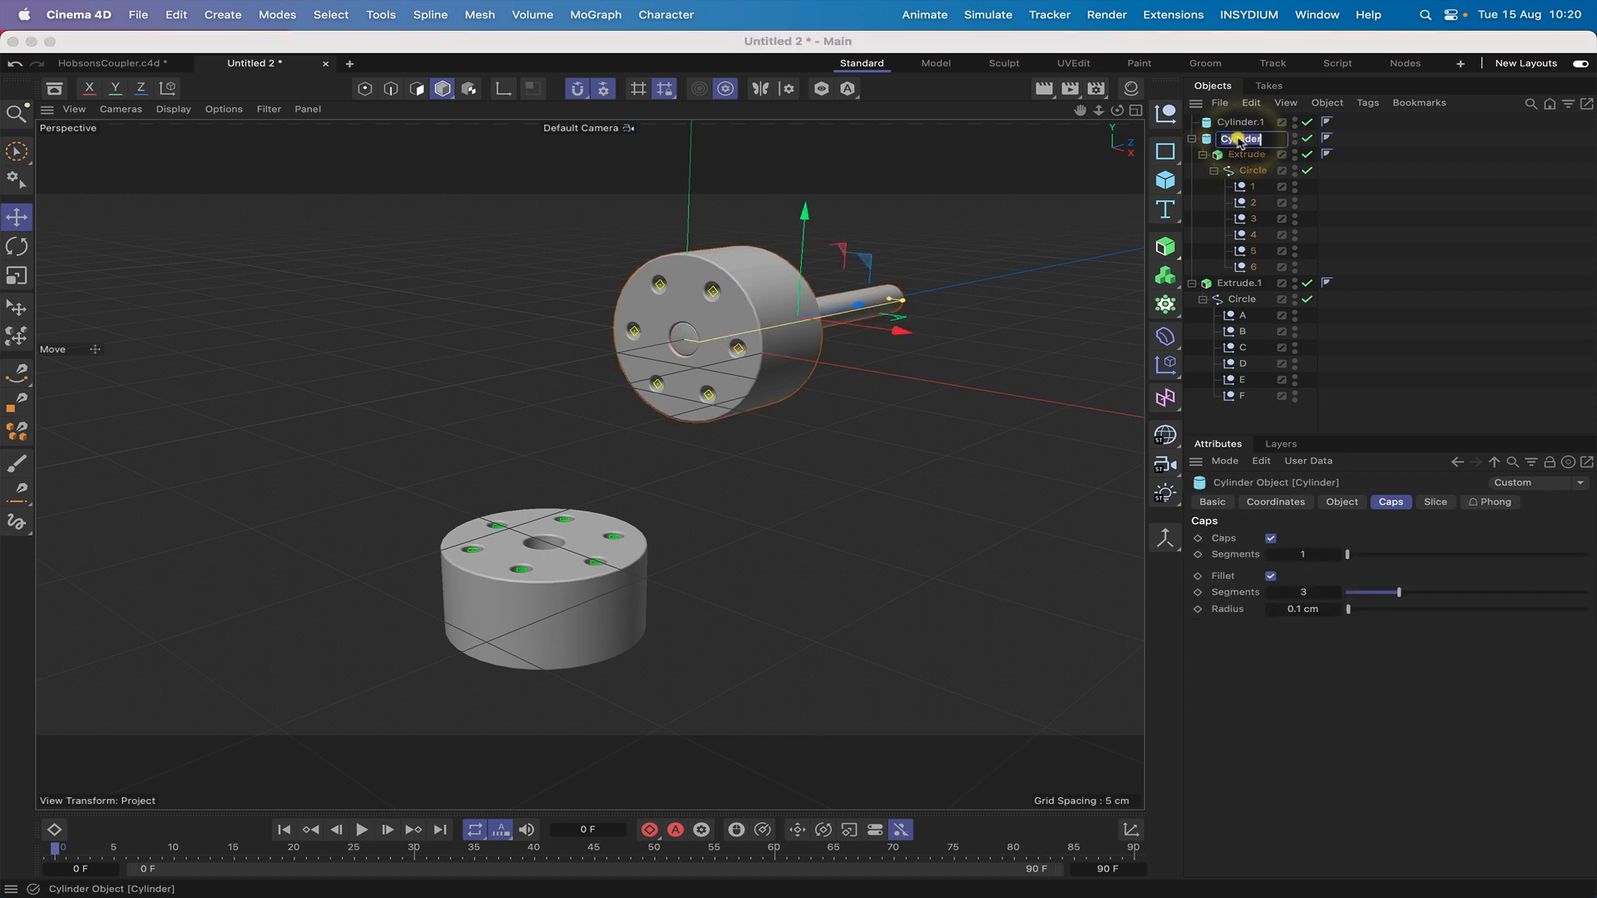
pyautogui.write('DriveShaft')
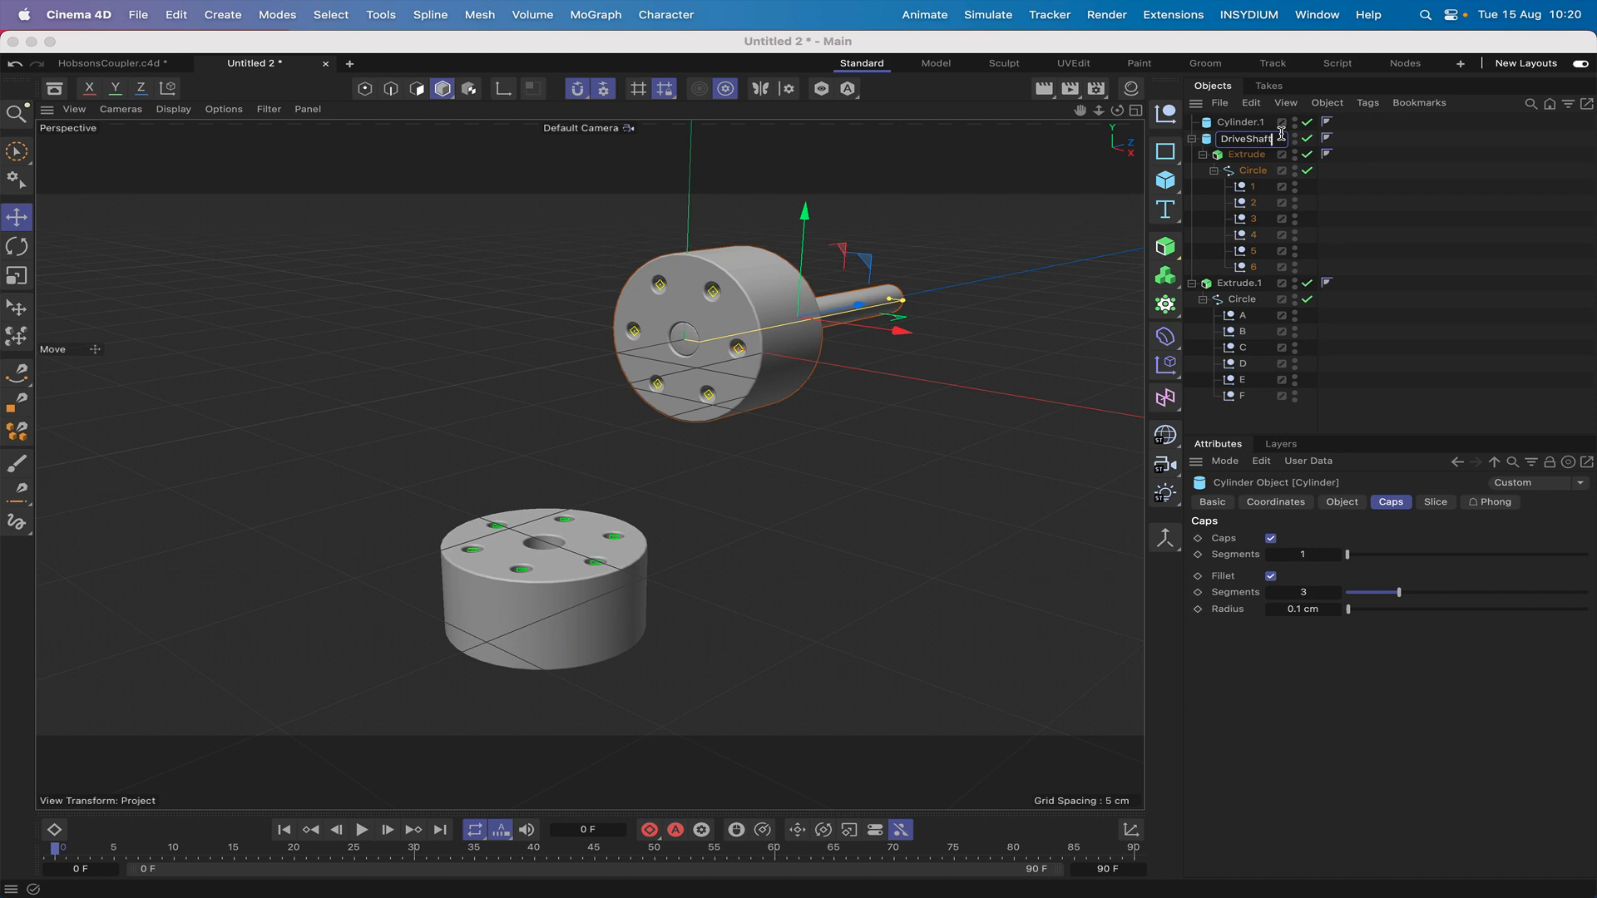
pyautogui.press('Return')
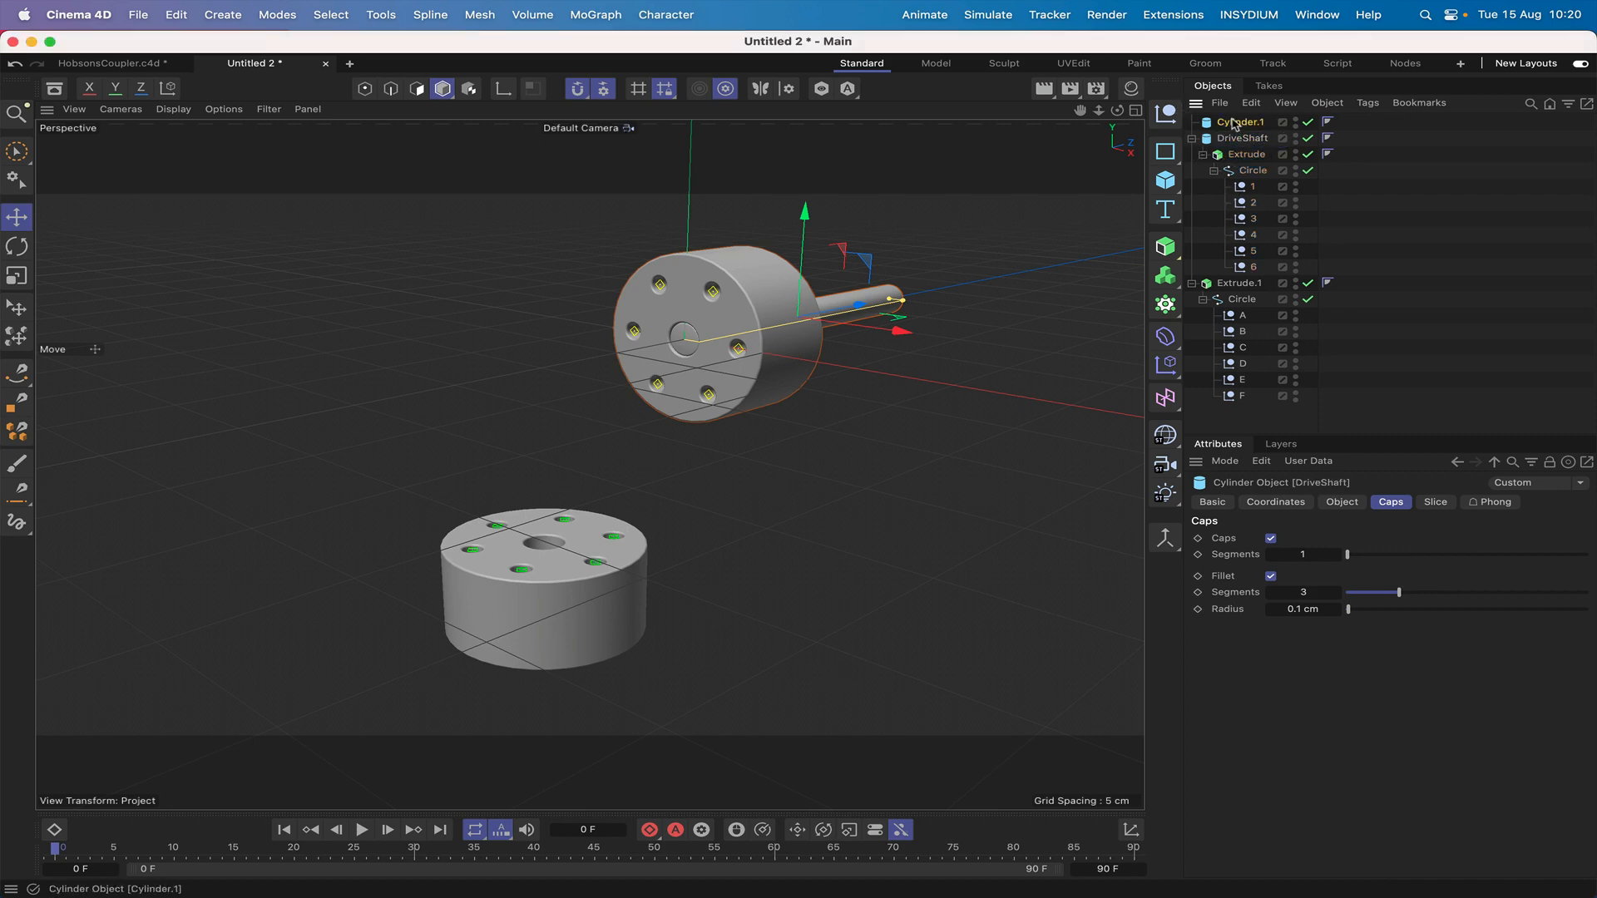
# Place Cylinder.1 directly above Extrude.1 in the hierarchy and rename it as DrivenShaft.
pyautogui.moveTo(1233, 123); pyautogui.dragTo(1194, 274)
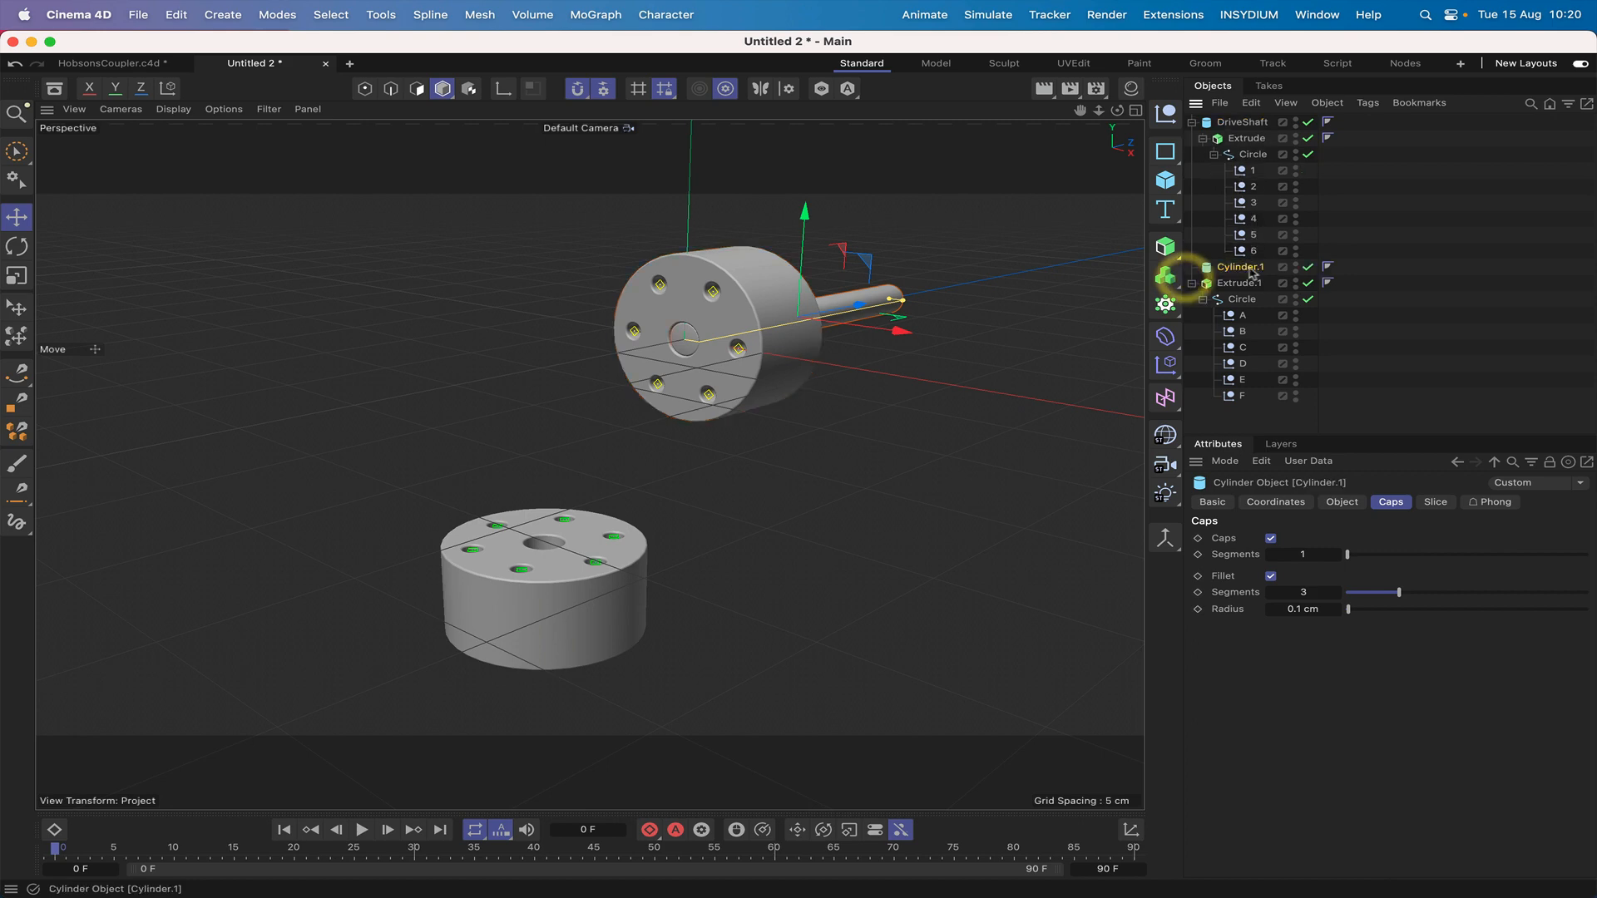
pyautogui.doubleClick(1234, 268)
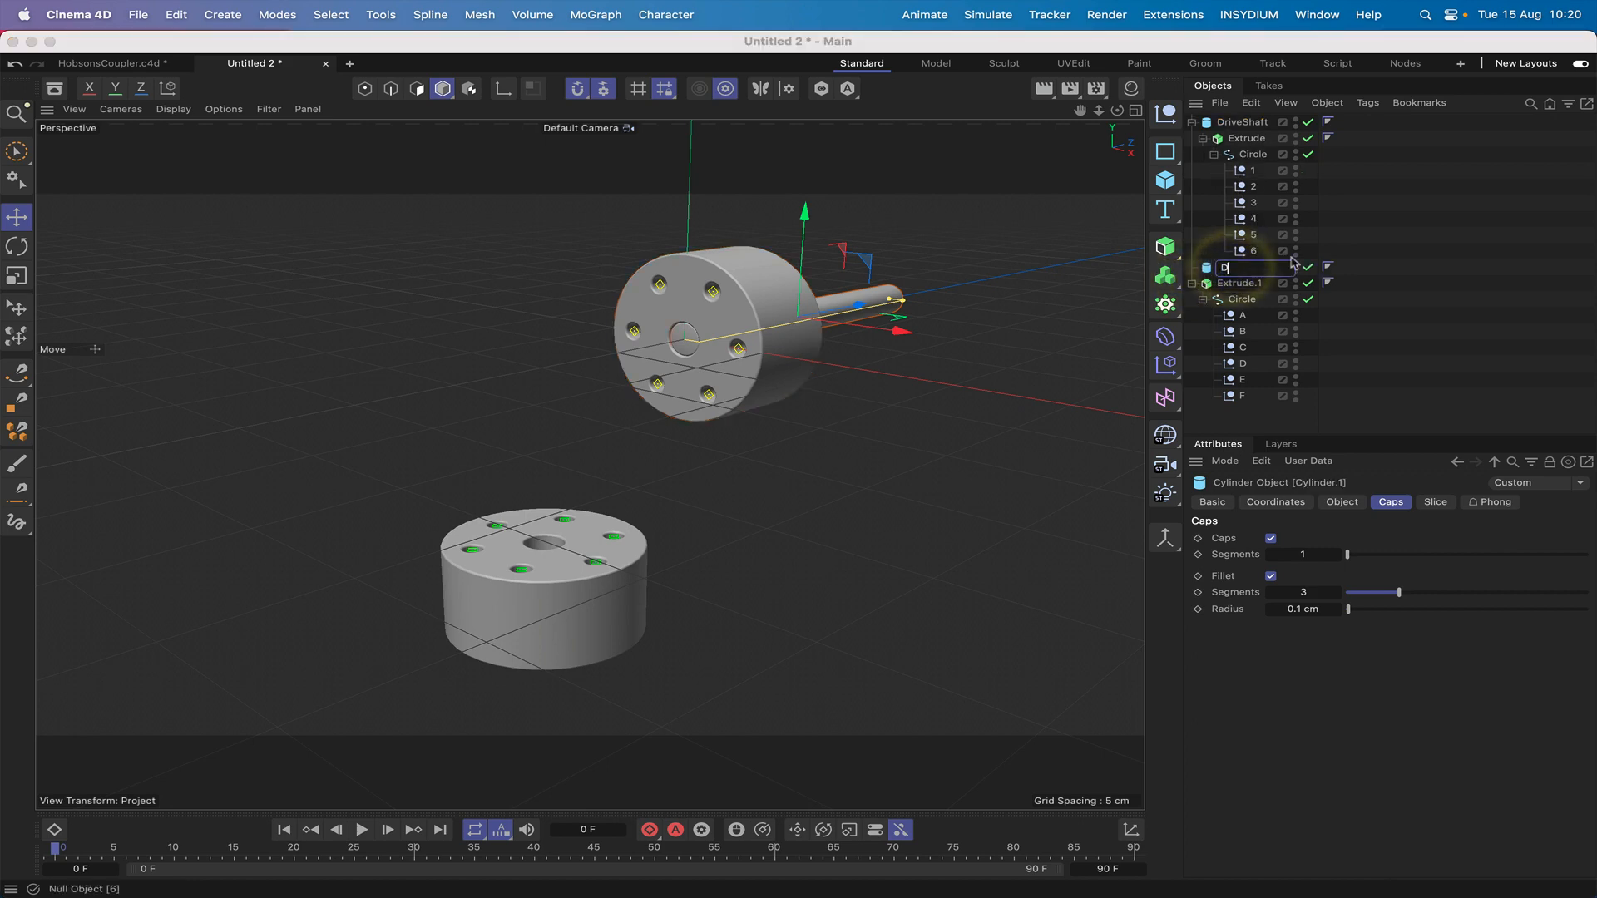
pyautogui.write('DrivenShaft')
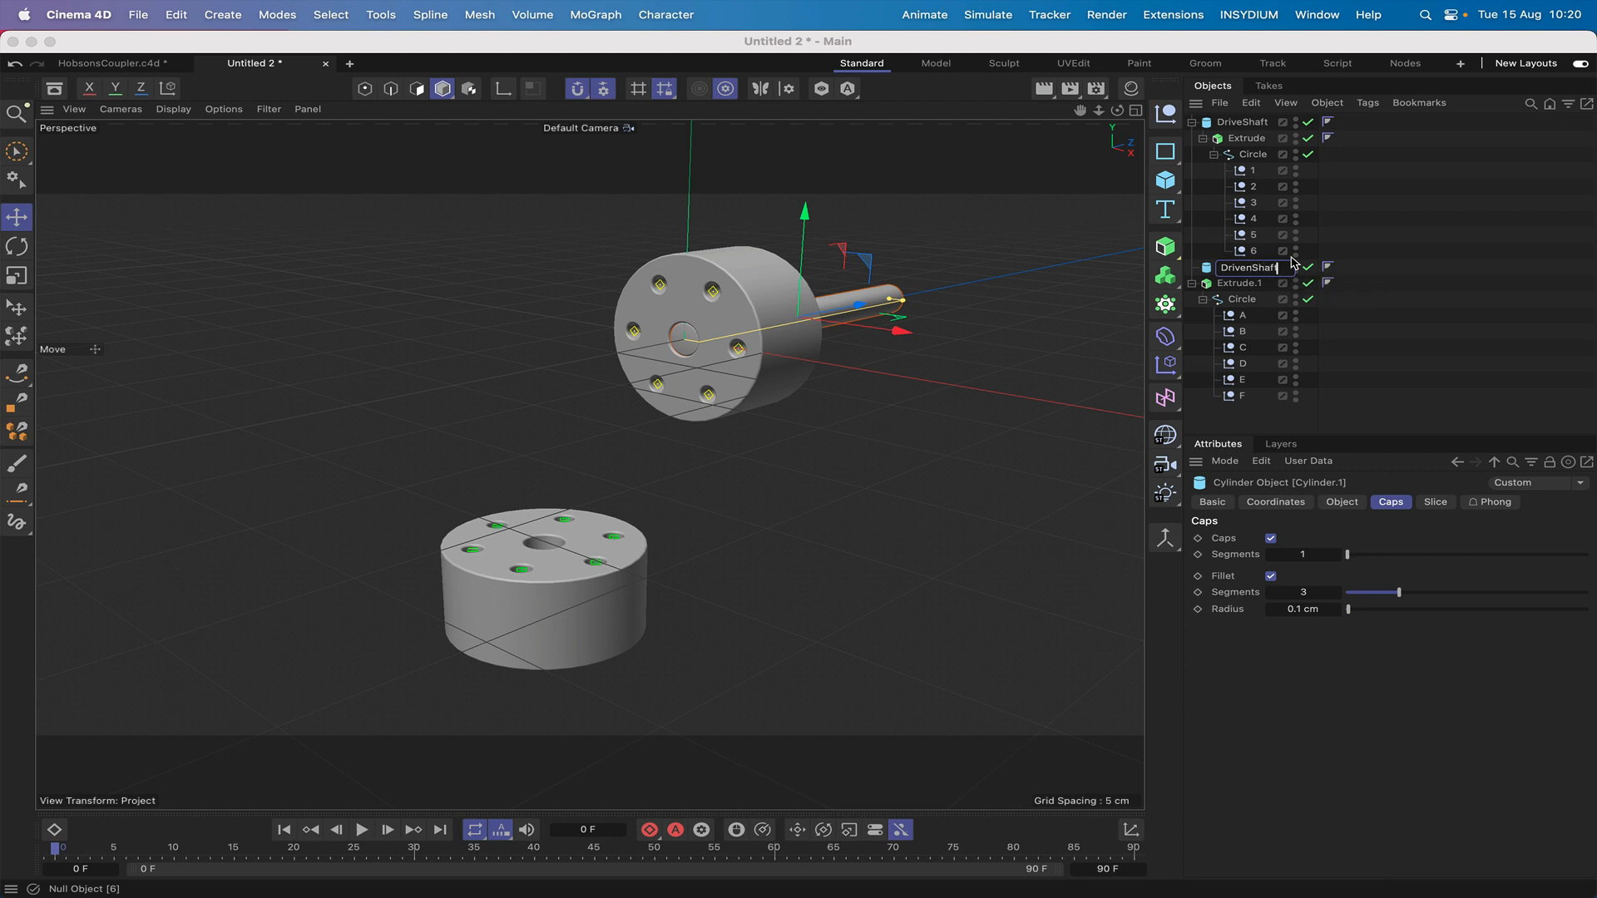
pyautogui.press('Return')
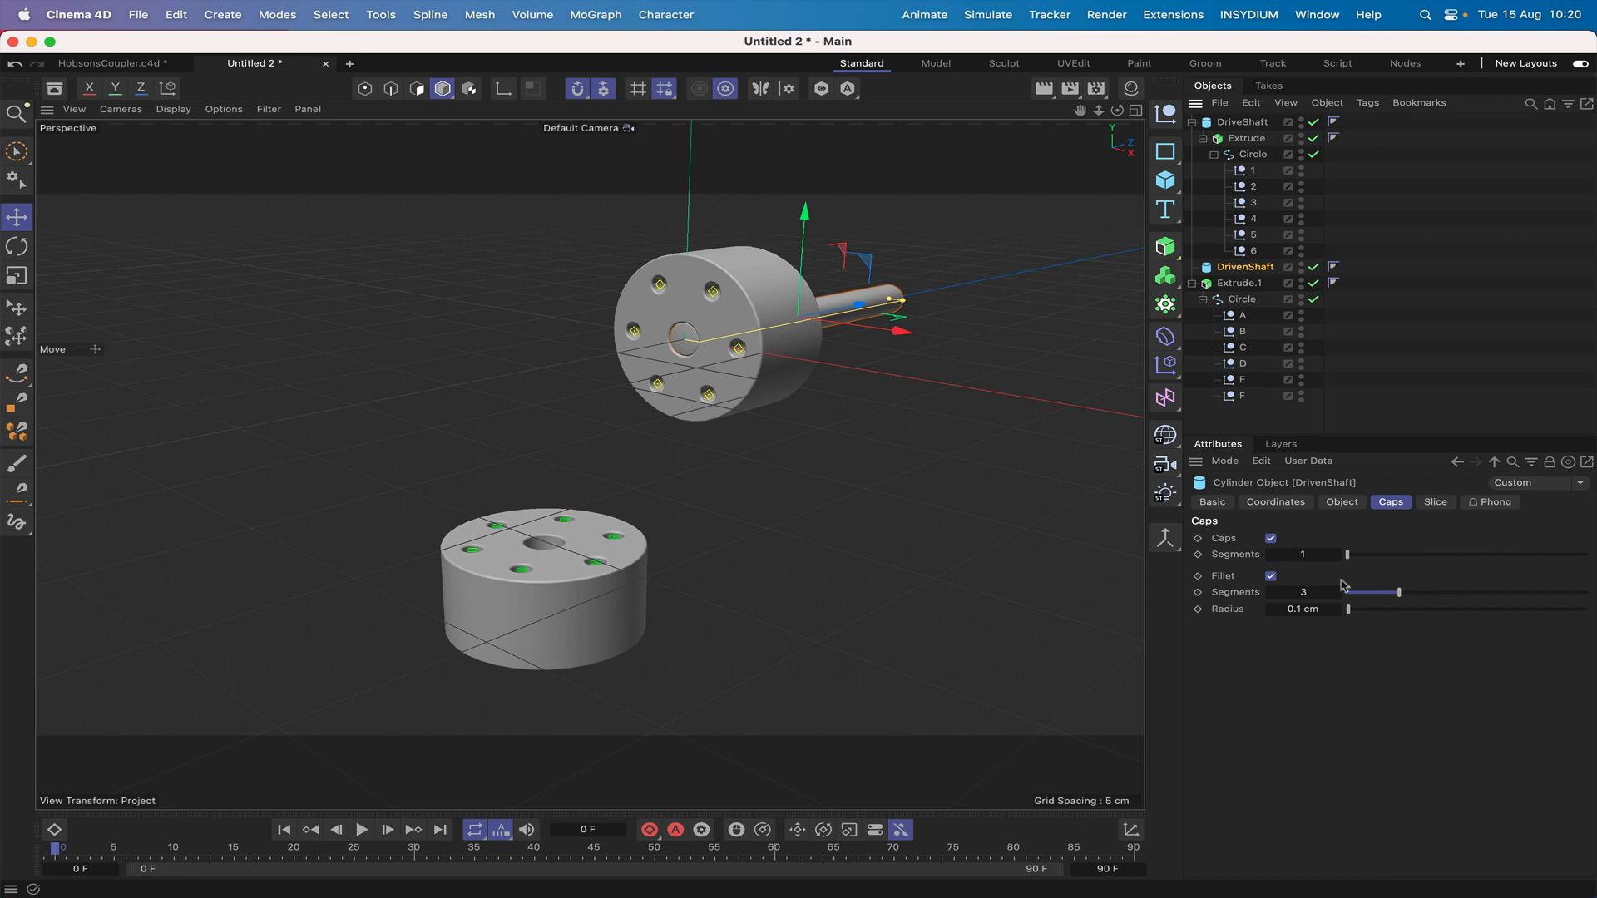
# Orient the DrivenShaft cylinder along +Y and make it a child of Extrude.1.
pyautogui.click(1341, 501)
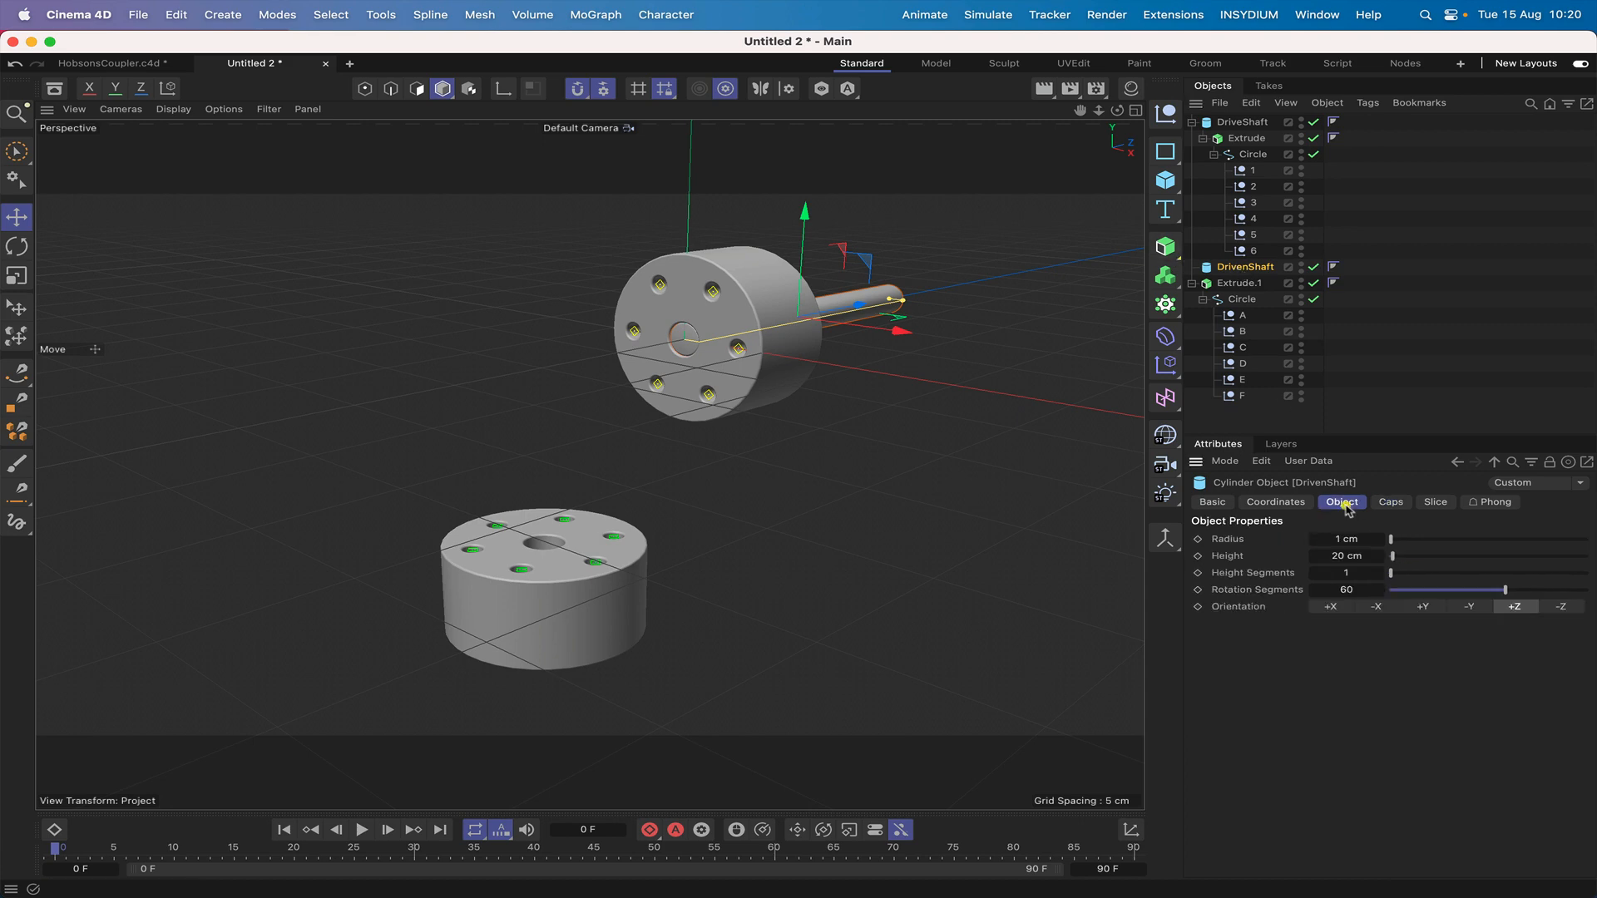
pyautogui.click(1423, 607)
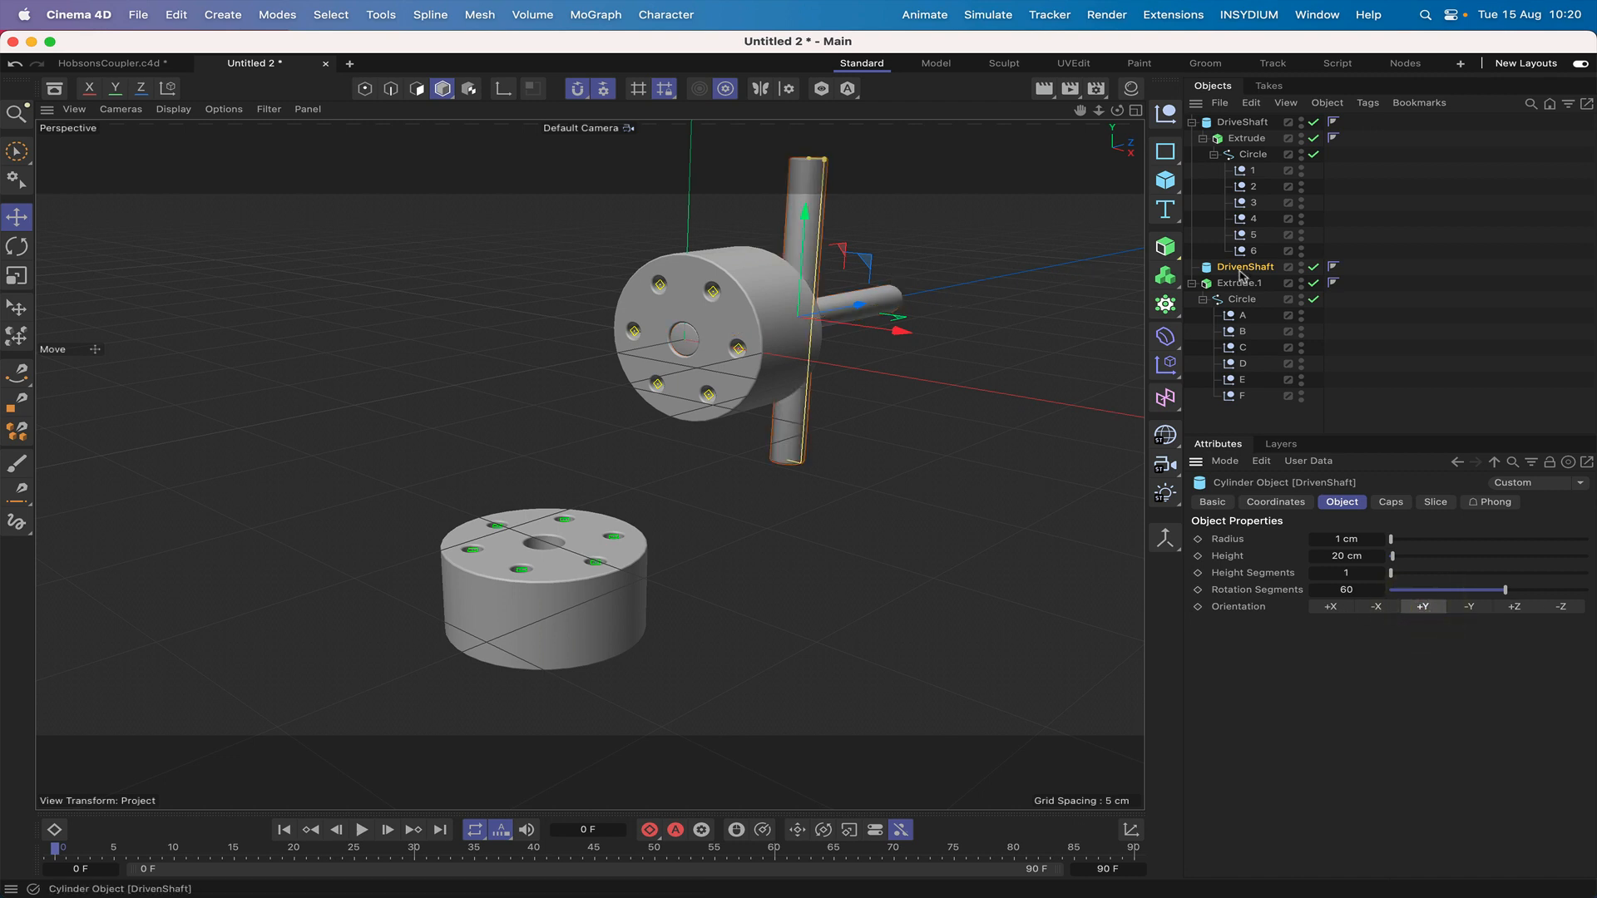
pyautogui.moveTo(1241, 267); pyautogui.dragTo(1237, 283)
# Set DrivenShaft's Y and Z positions to 0 cm so it centres on the lower disc.
pyautogui.click(1276, 501)
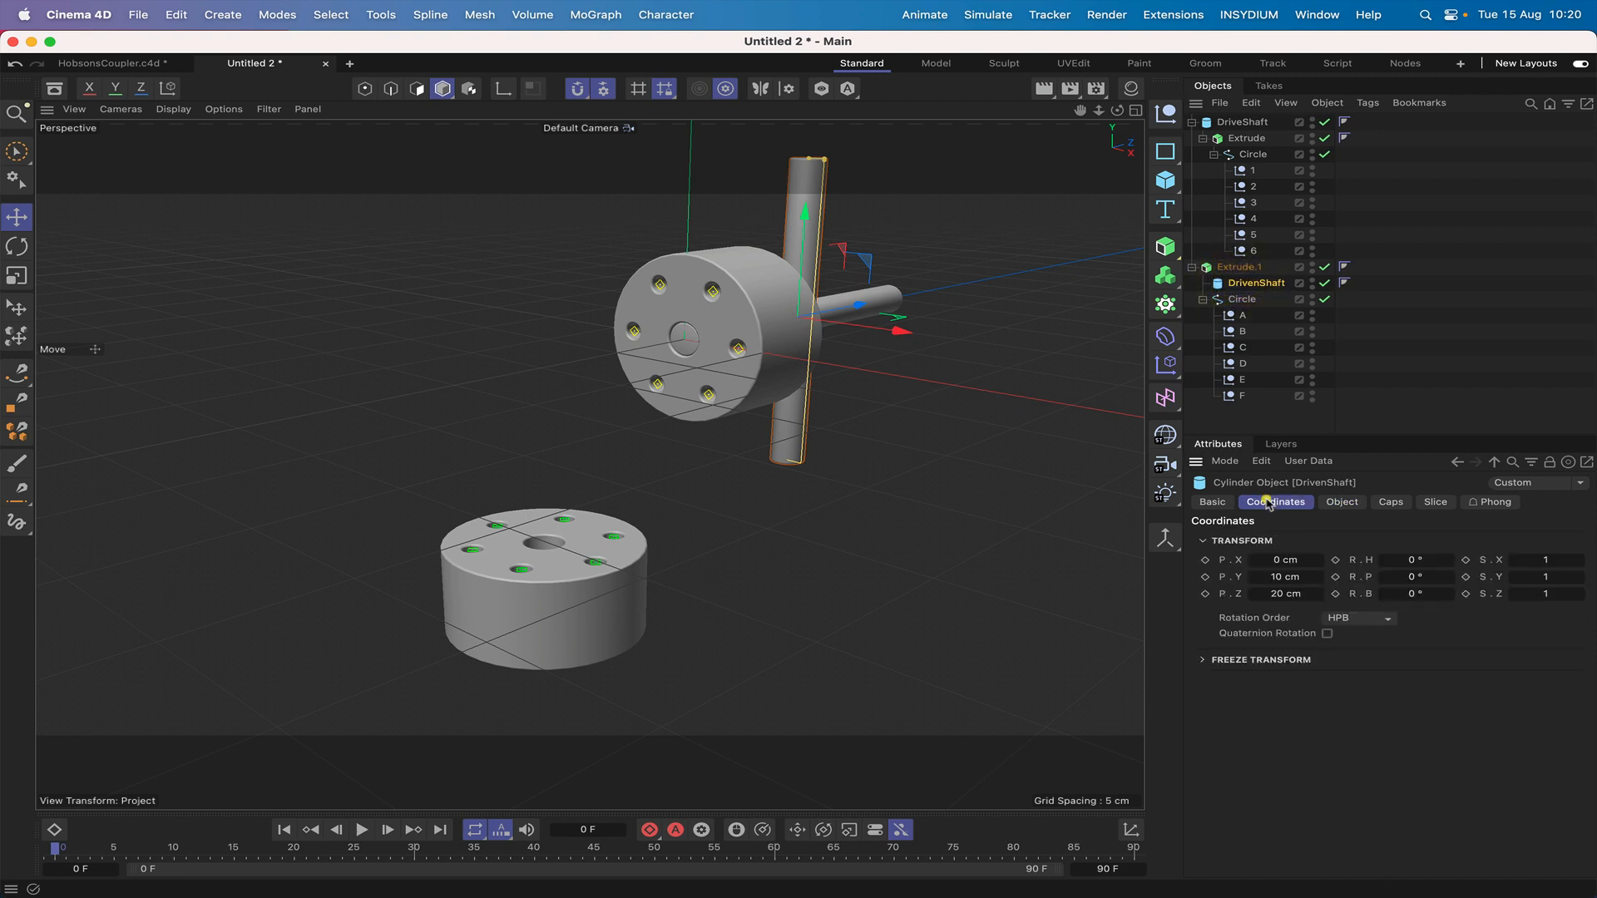
pyautogui.click(1274, 576)
pyautogui.write('0')
pyautogui.press('Return')
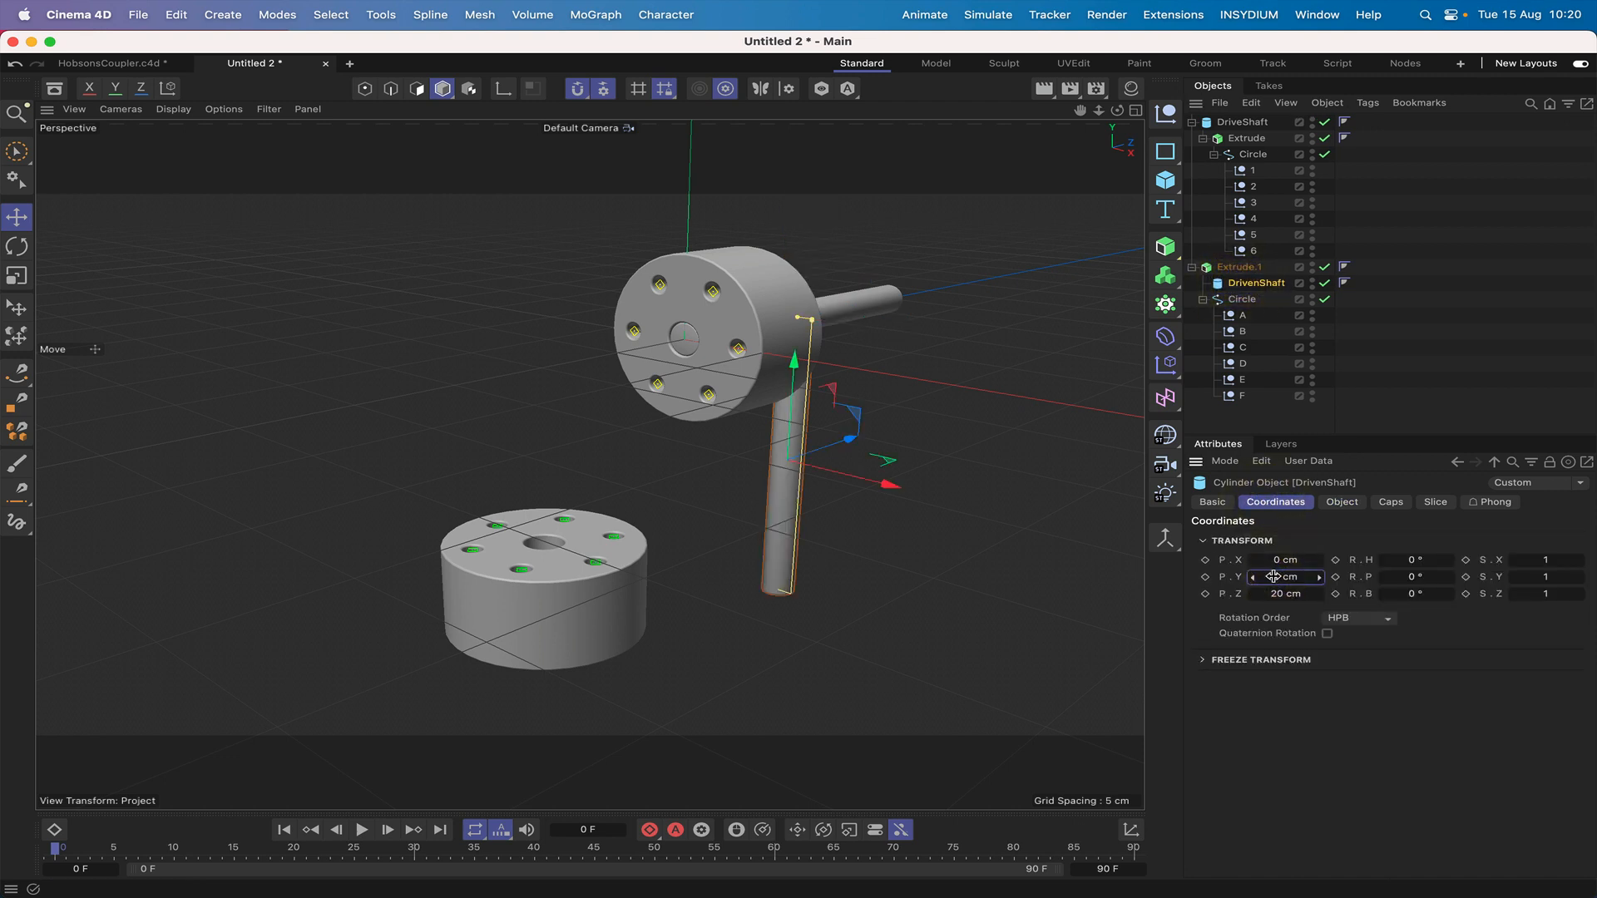
pyautogui.click(1268, 593)
pyautogui.write('0')
pyautogui.press('Return')
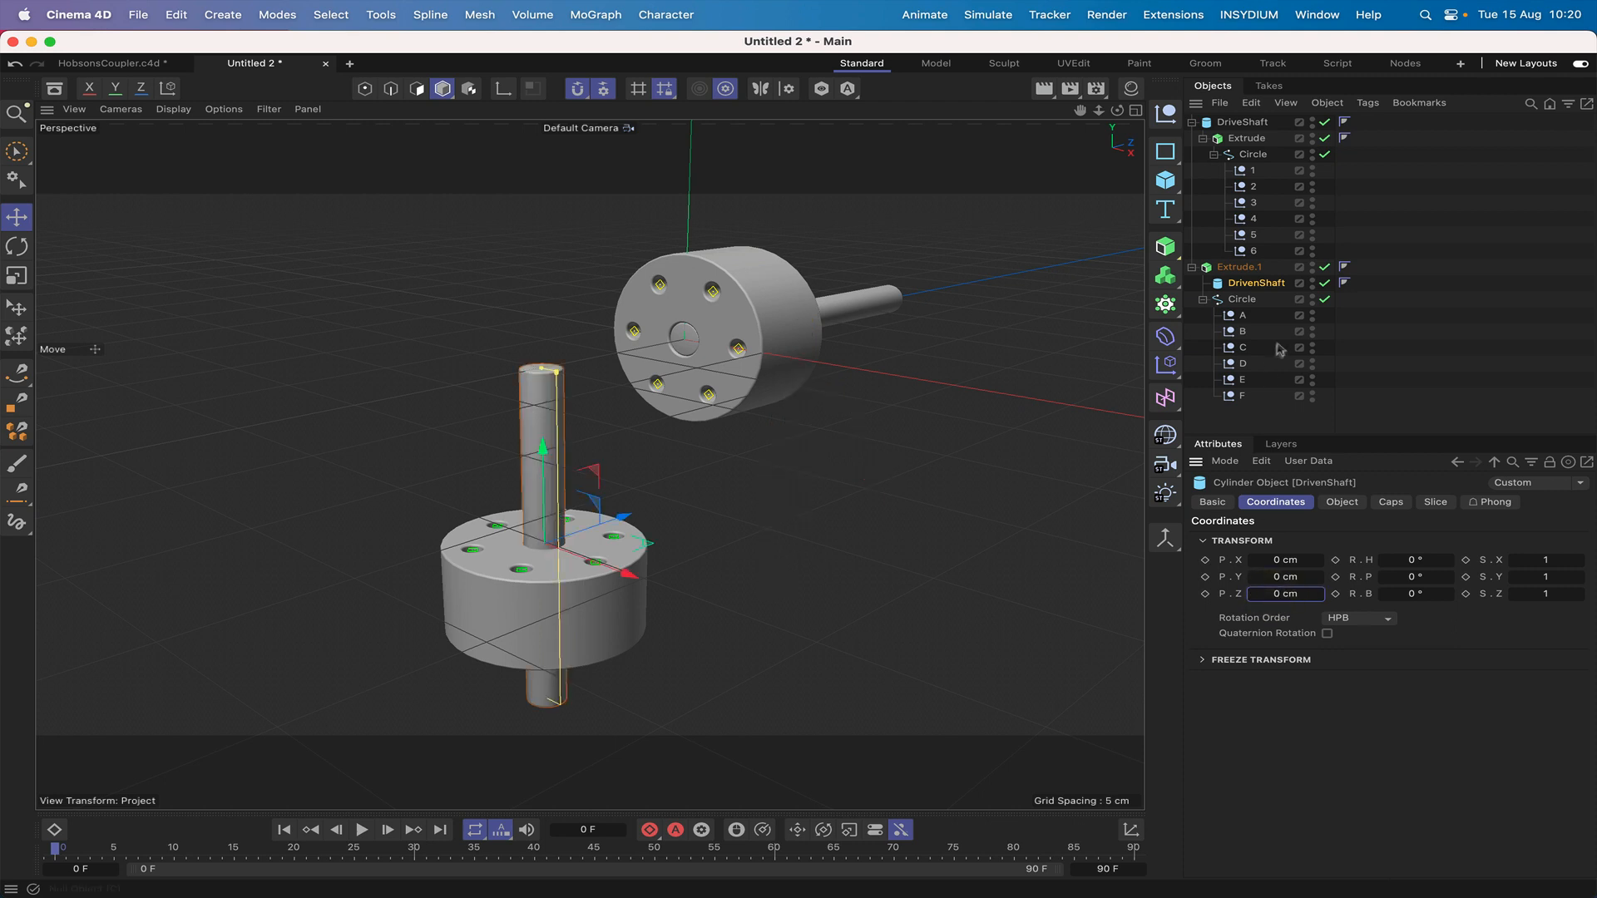
# Take DrivenShaft out of Extrude.1 and lower it along Y until its upper end sits near the lower disc's top face.
pyautogui.moveTo(1245, 288); pyautogui.dragTo(1208, 261)
pyautogui.moveTo(544, 450); pyautogui.dragTo(600, 623)
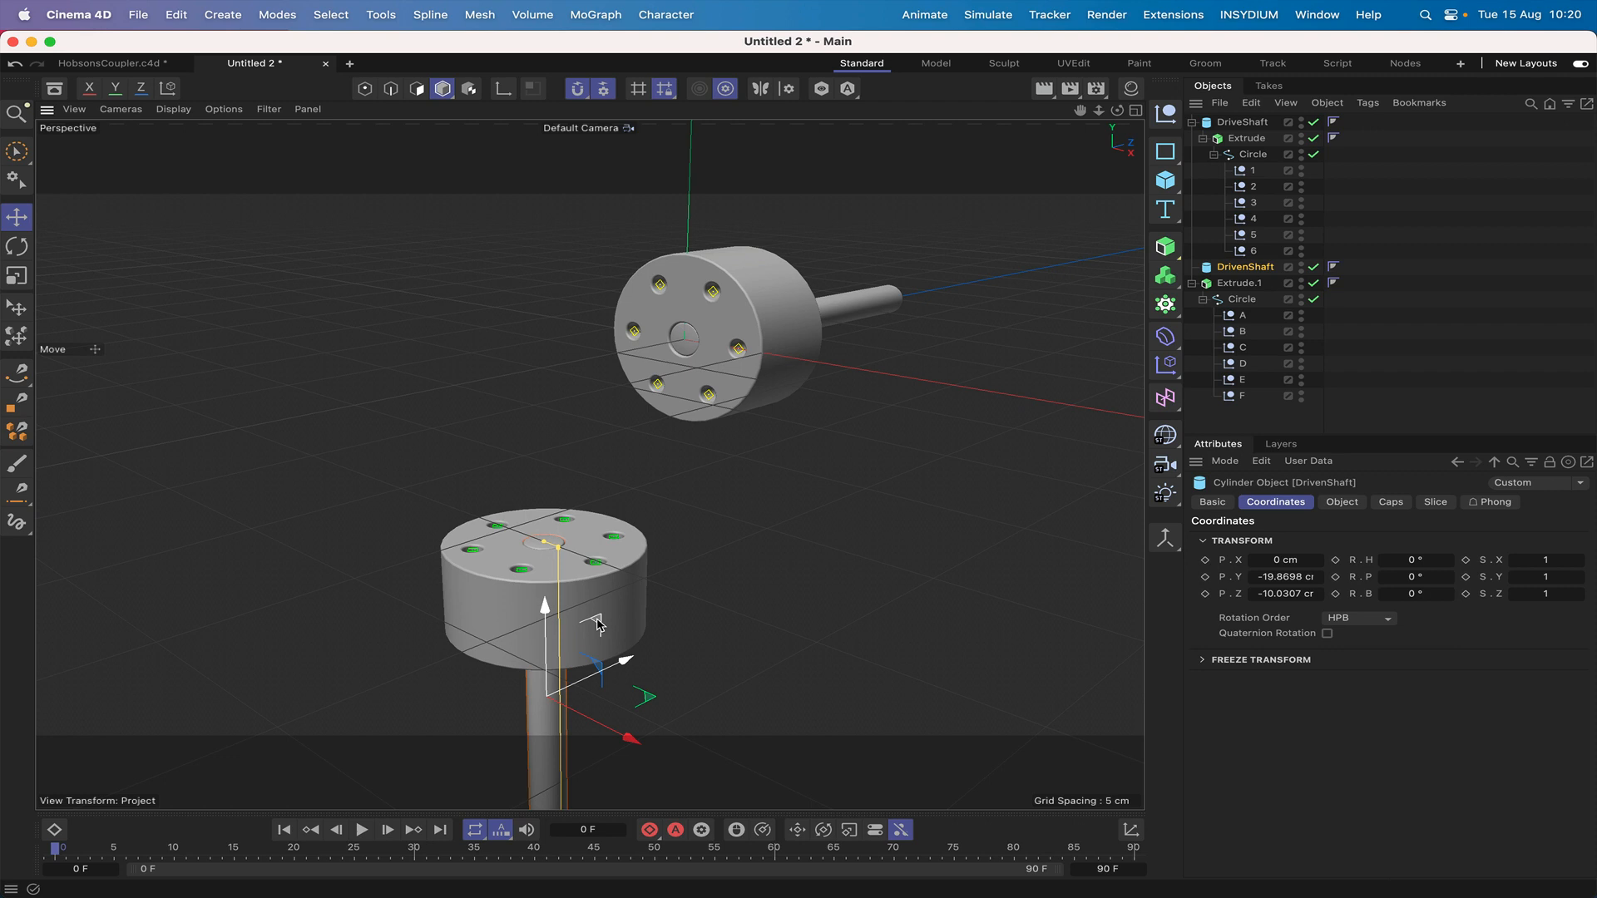
# Adjust DrivenShaft in the Right view to a Y position of -20 cm and parent Extrude.1 under it.
pyautogui.press('F4')
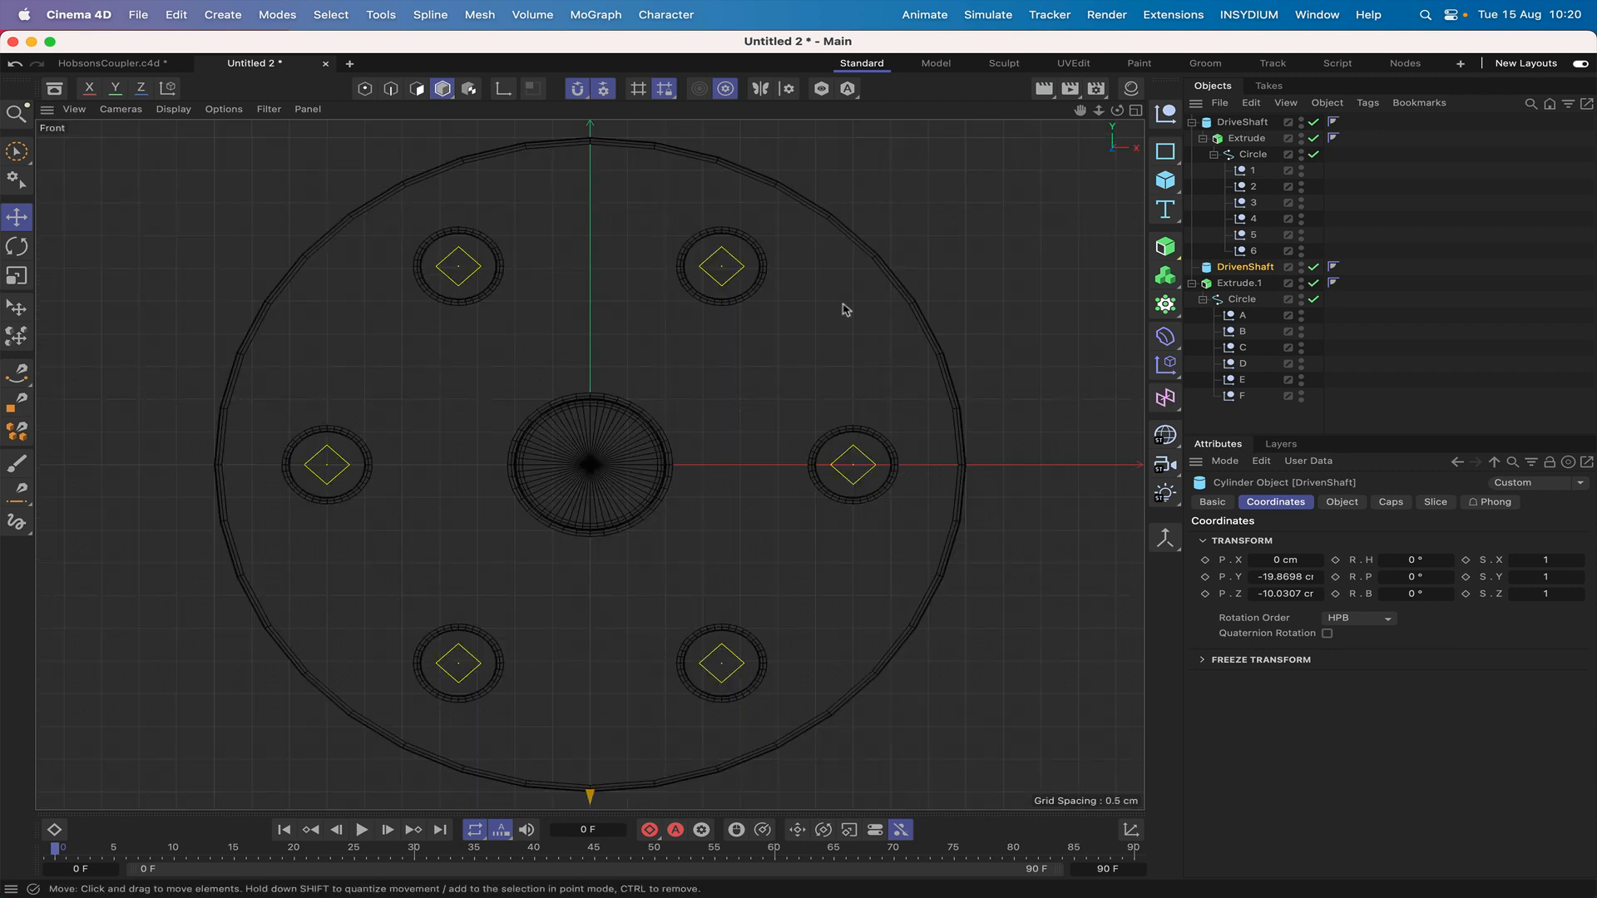
pyautogui.press('F3')
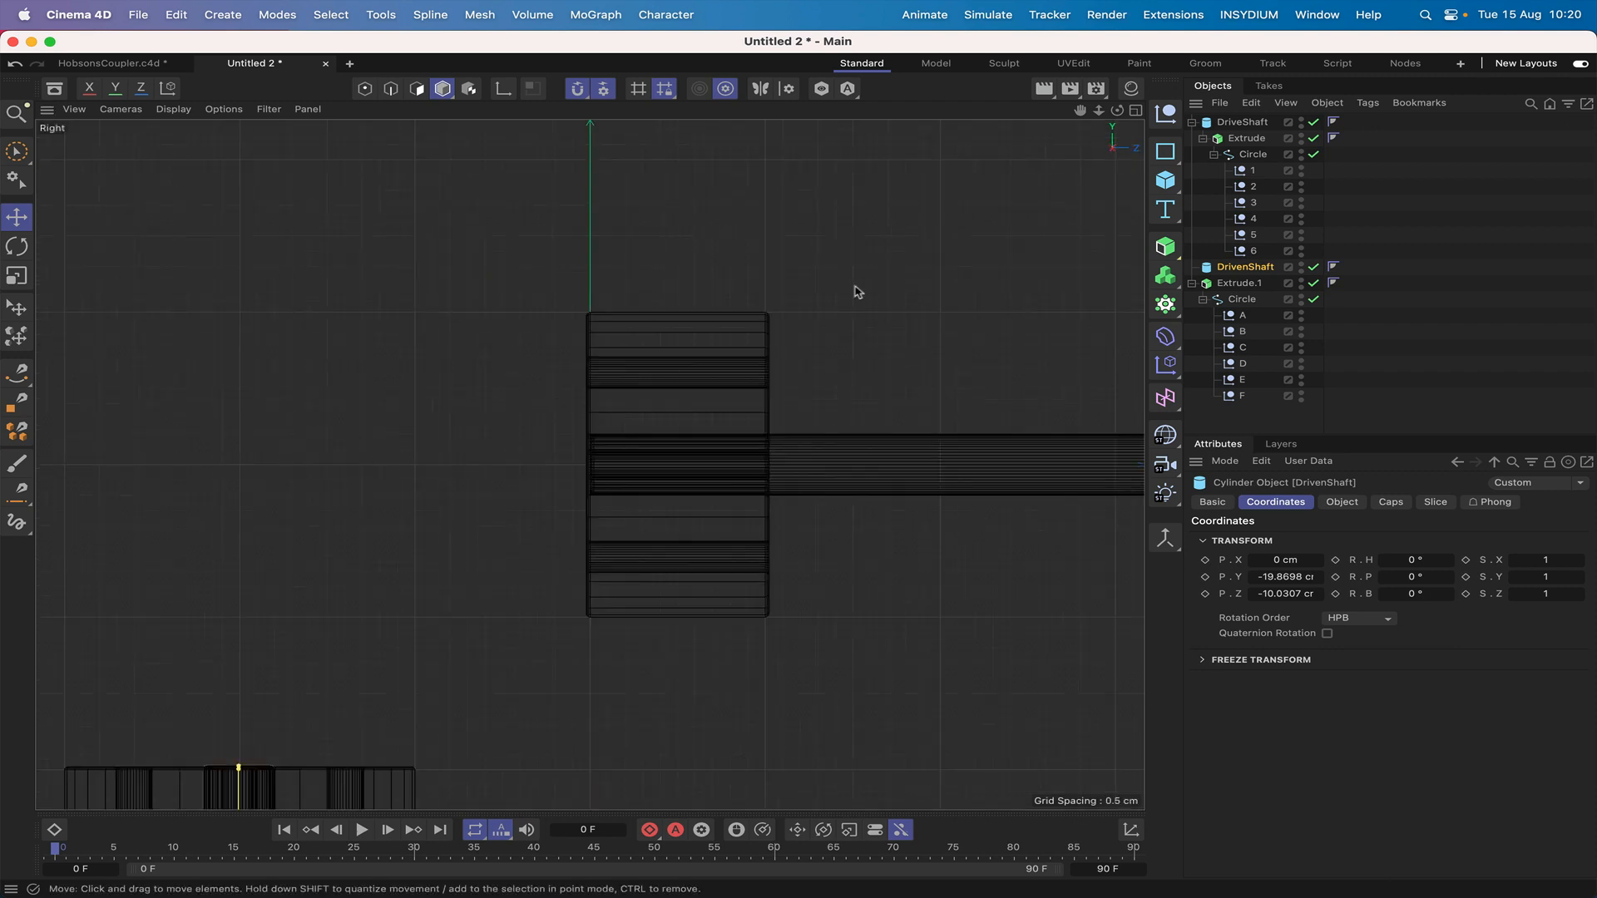
pyautogui.moveTo(1081, 111); pyautogui.dragTo(590, 464)
pyautogui.moveTo(725, 537); pyautogui.dragTo(725, 540)
pyautogui.press('F1')
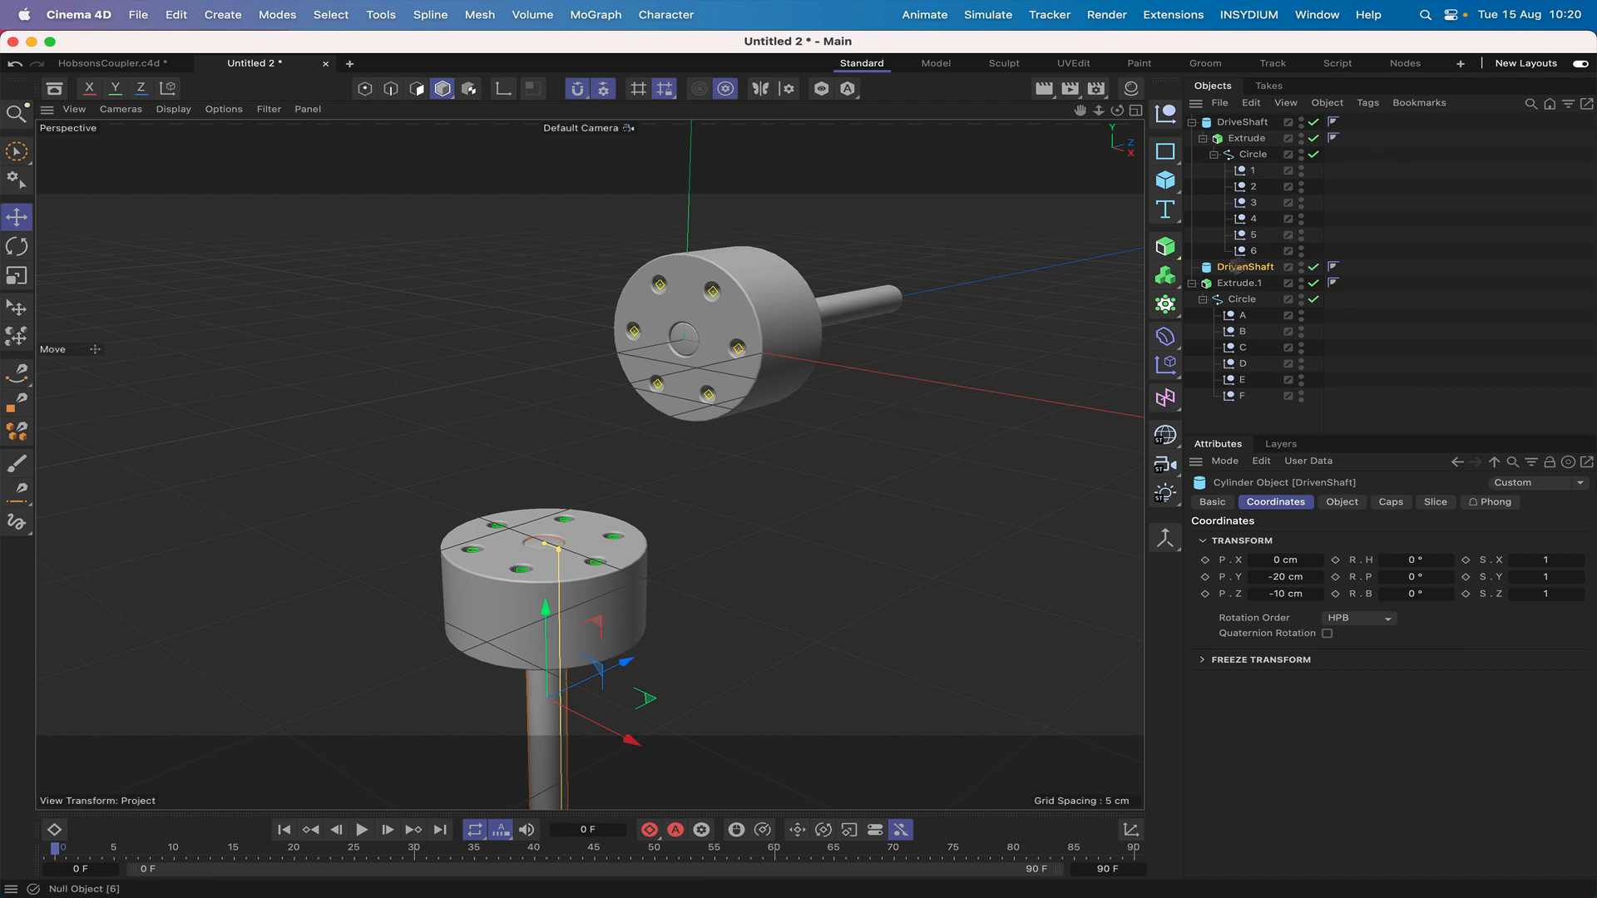
pyautogui.moveTo(1243, 288); pyautogui.dragTo(1245, 267)
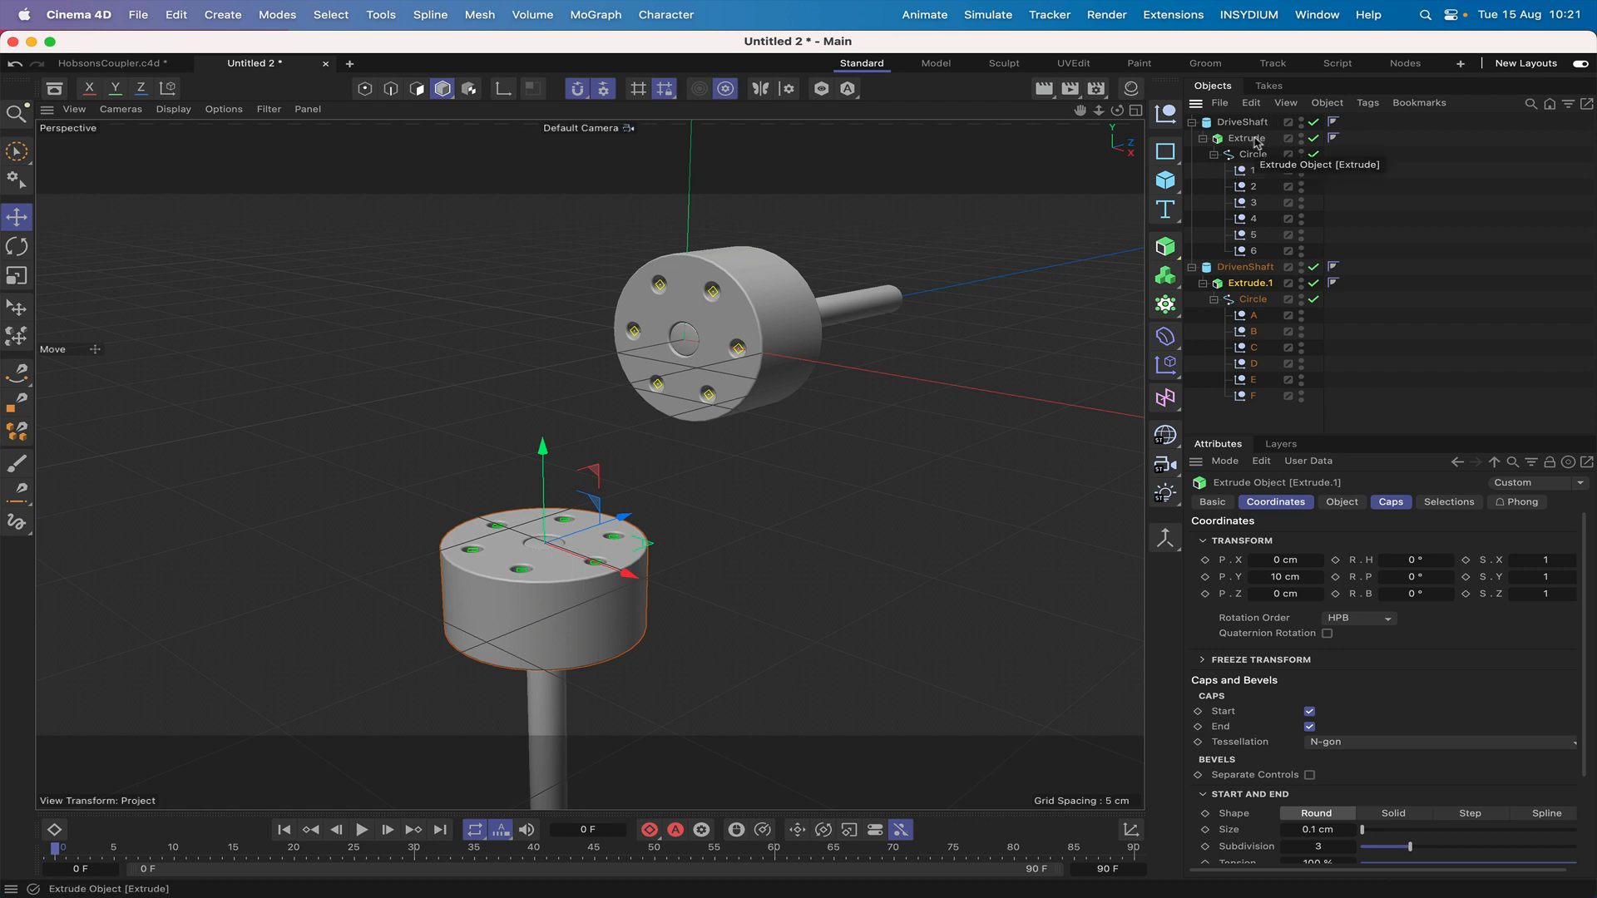
# Add a null object and rename it as Xpresso.
pyautogui.click(1165, 116)
pyautogui.doubleClick(1229, 123)
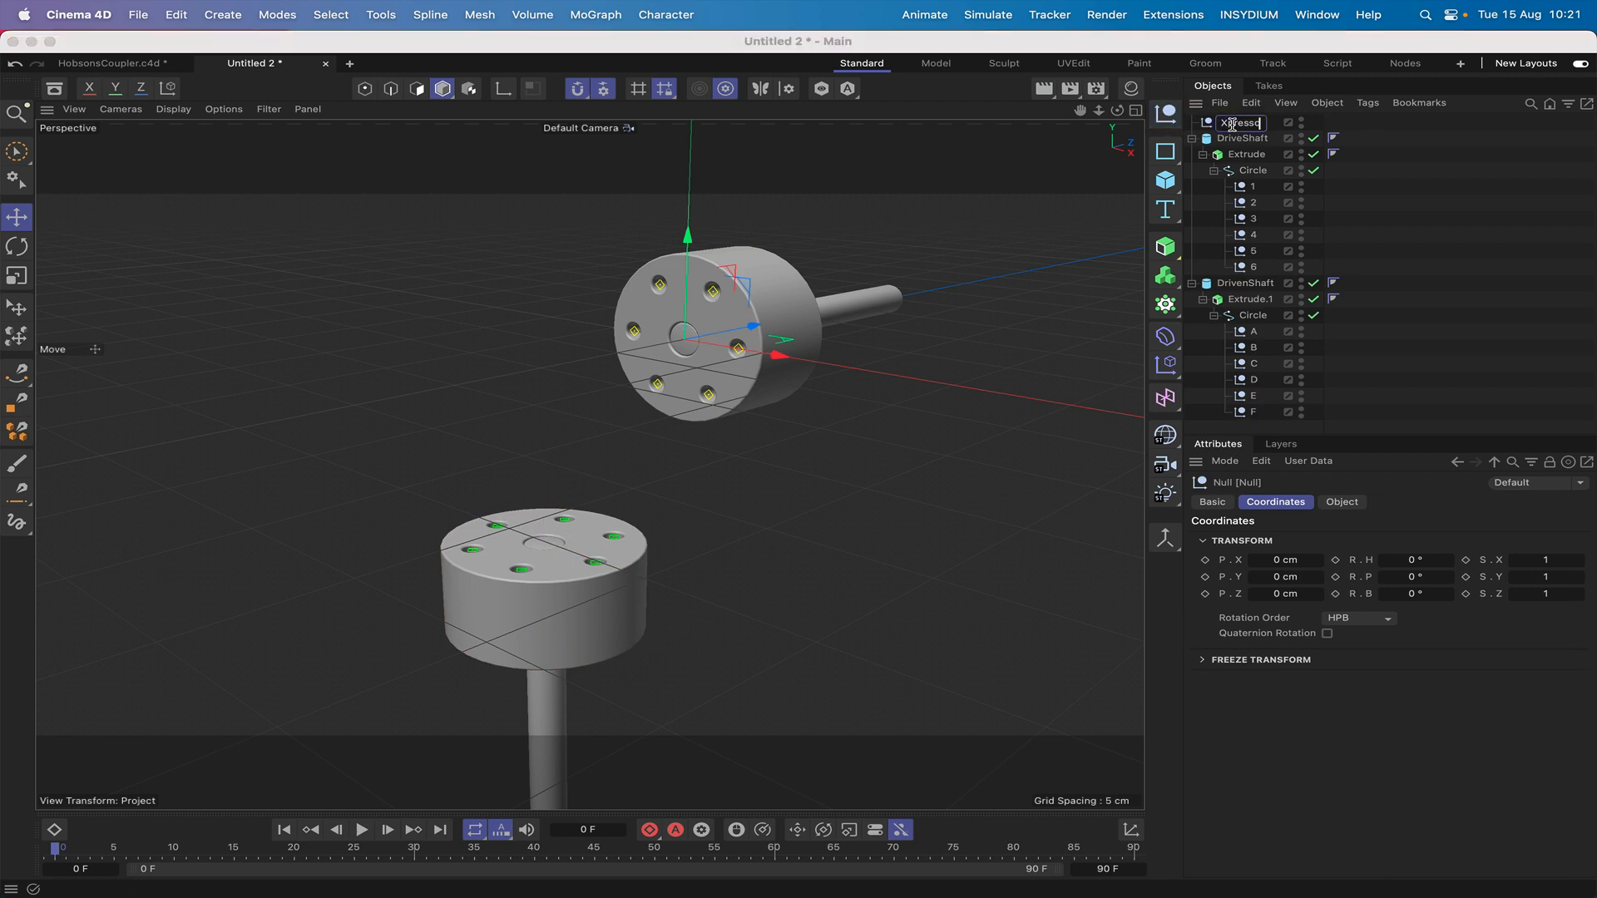
pyautogui.press('Return')
# Add an XPresso tag to the Xpresso null and shrink its editor window, placing it clear of the object hierarchy.
pyautogui.click(1367, 103)
pyautogui.moveTo(1416, 283)
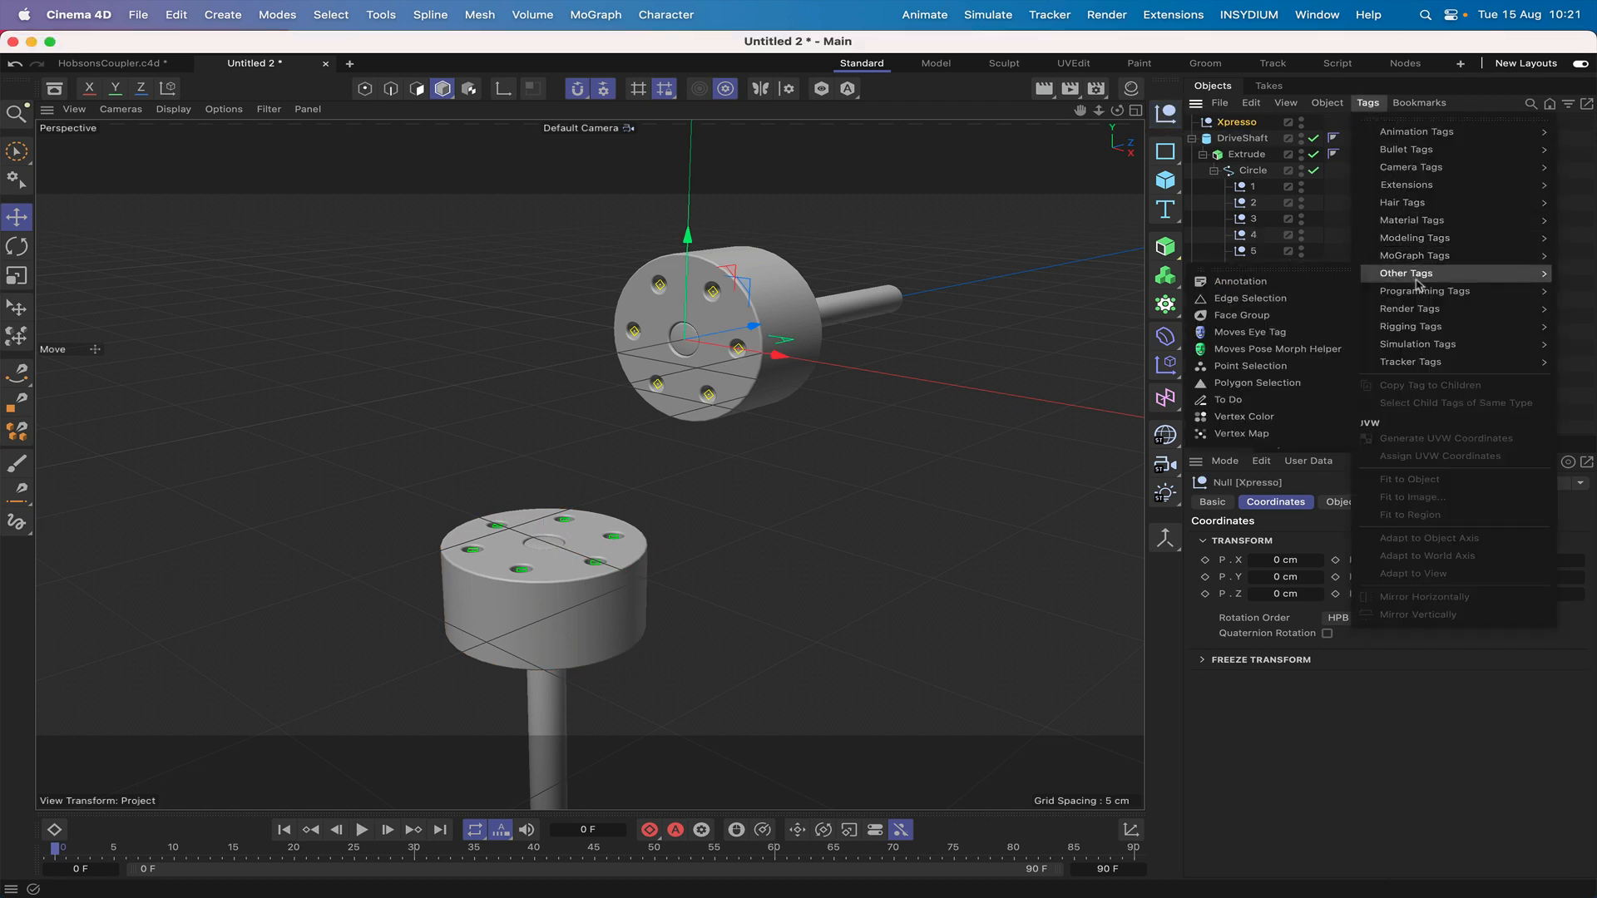
pyautogui.click(1325, 348)
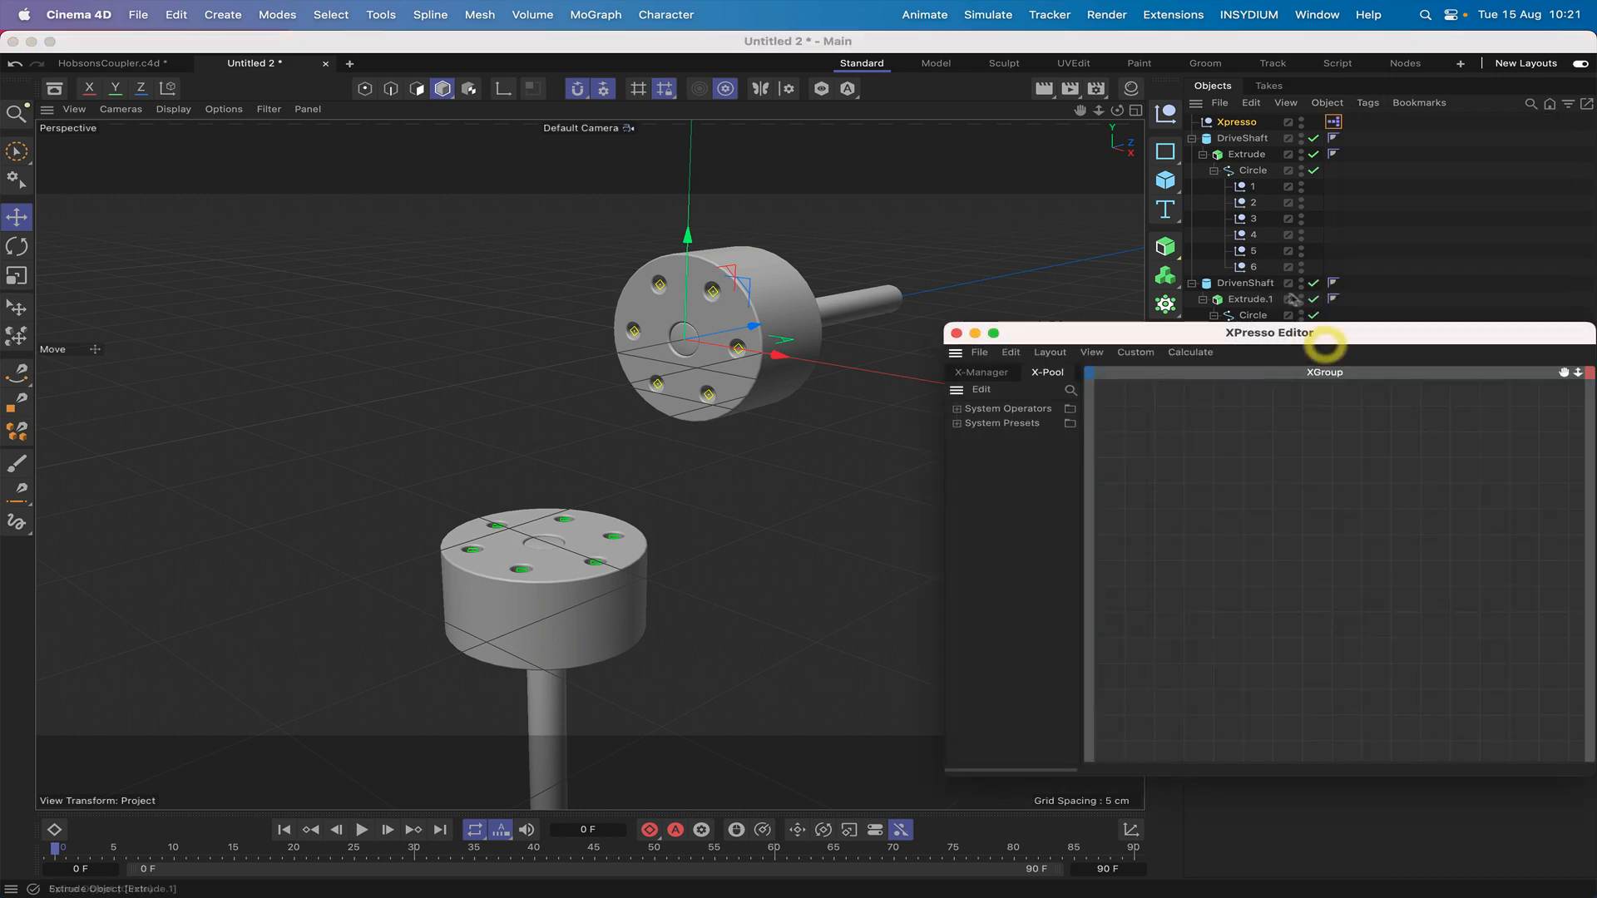
pyautogui.moveTo(1325, 343); pyautogui.dragTo(491, 59)
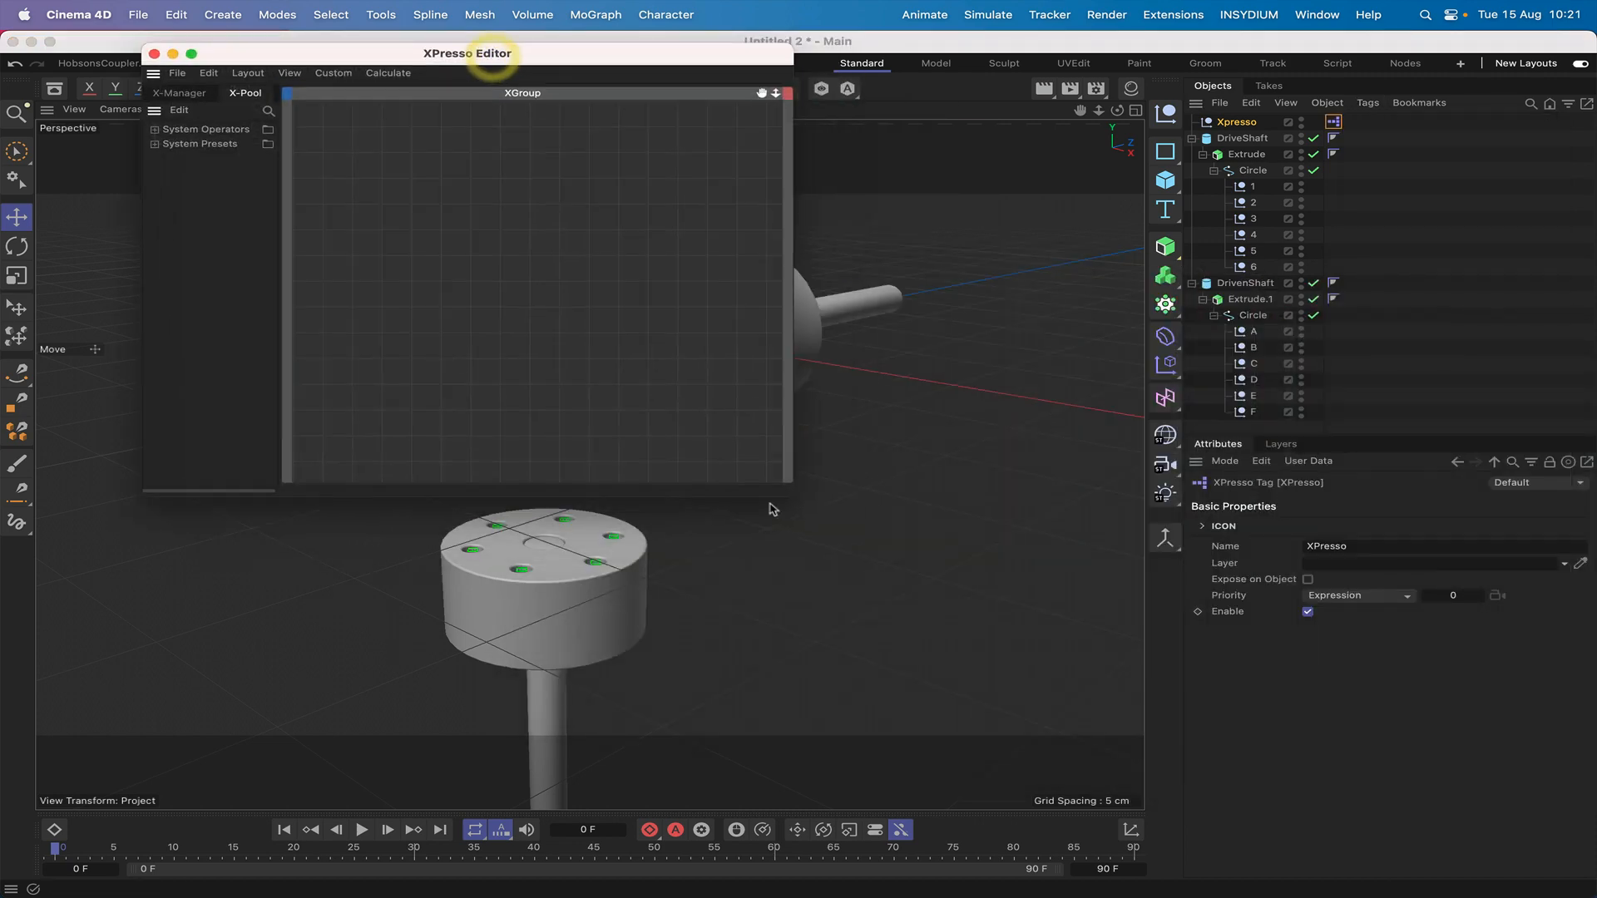
pyautogui.moveTo(792, 496); pyautogui.dragTo(848, 253)
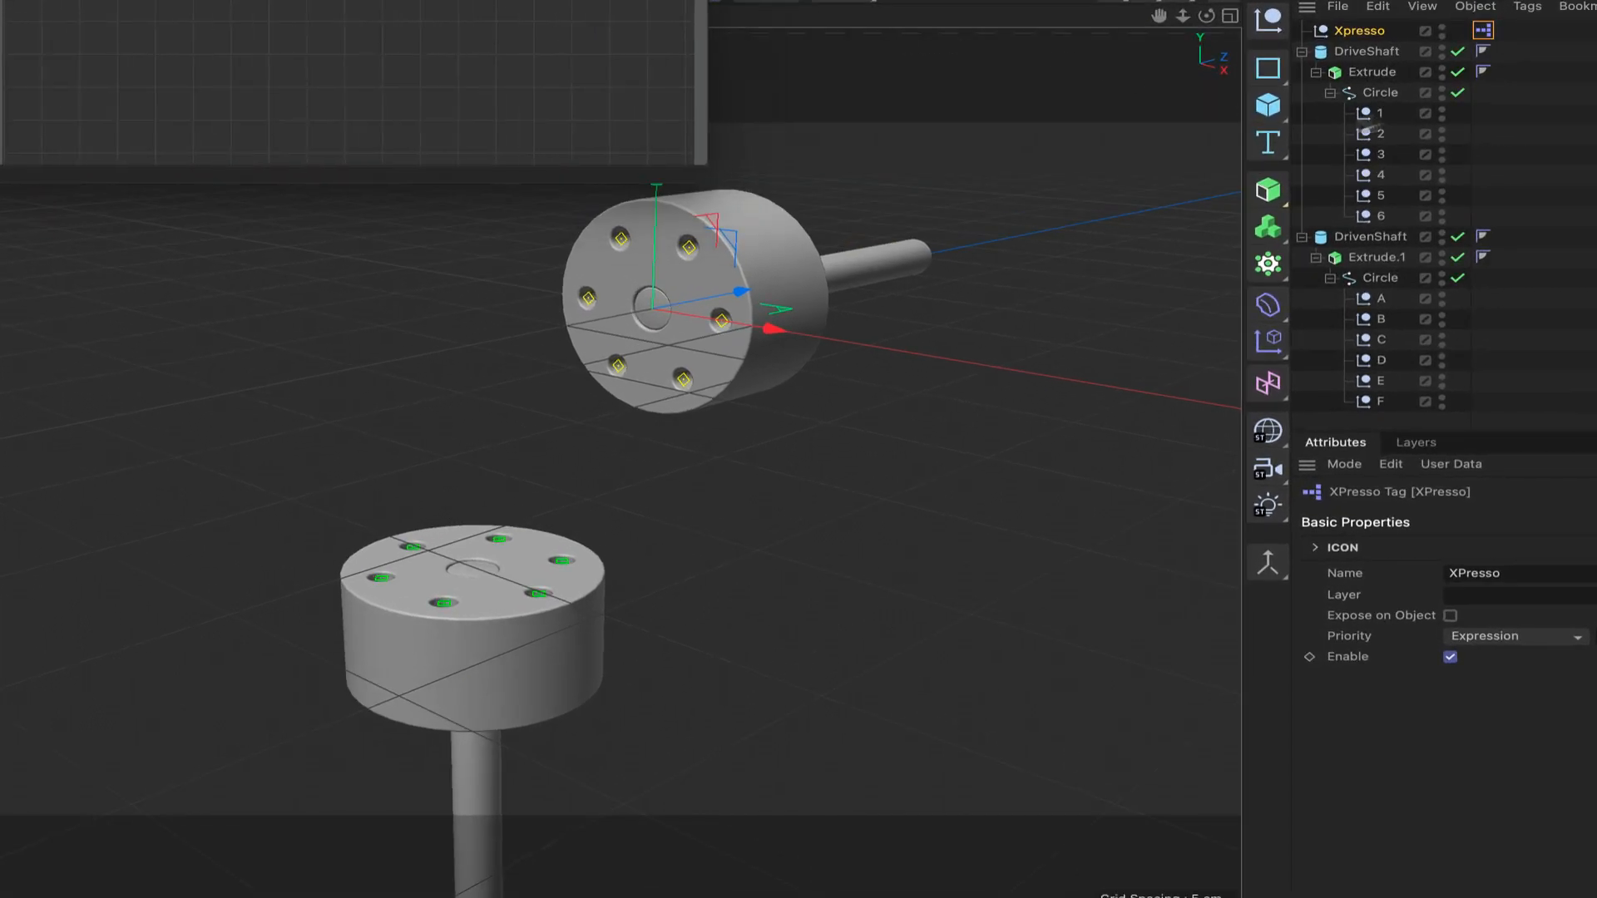
# Add DriveShaft and DrivenShaft as two side-by-side nodes in the XPresso graph.
pyautogui.moveTo(1368, 54); pyautogui.dragTo(422, 54)
pyautogui.moveTo(202, 50); pyautogui.dragTo(202, 52)
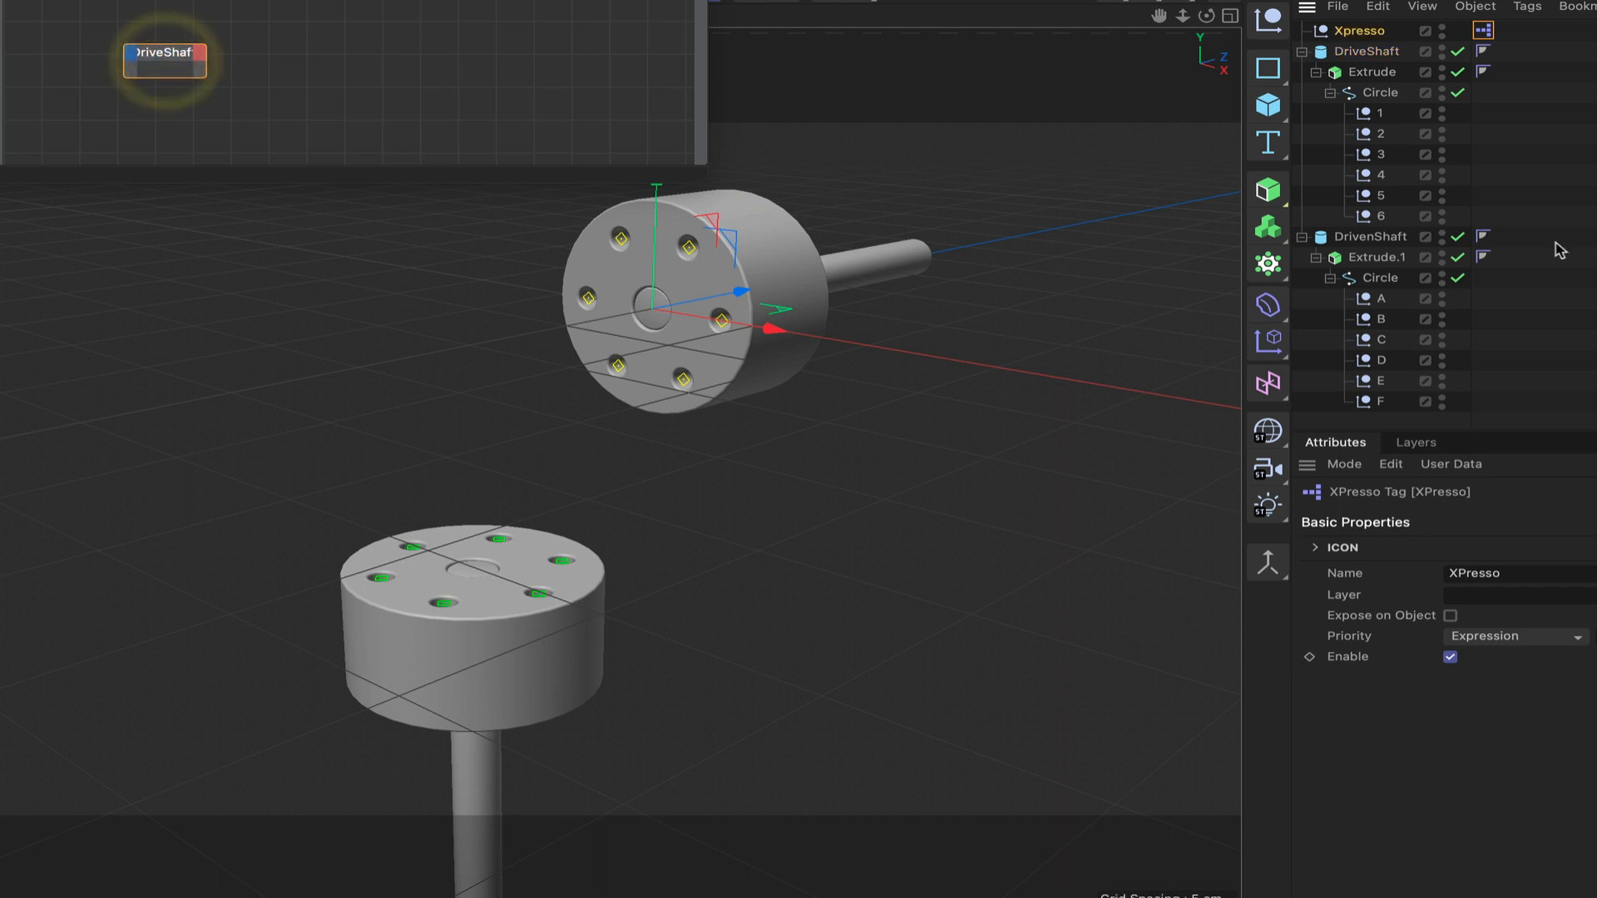
pyautogui.moveTo(1386, 239); pyautogui.dragTo(603, 55)
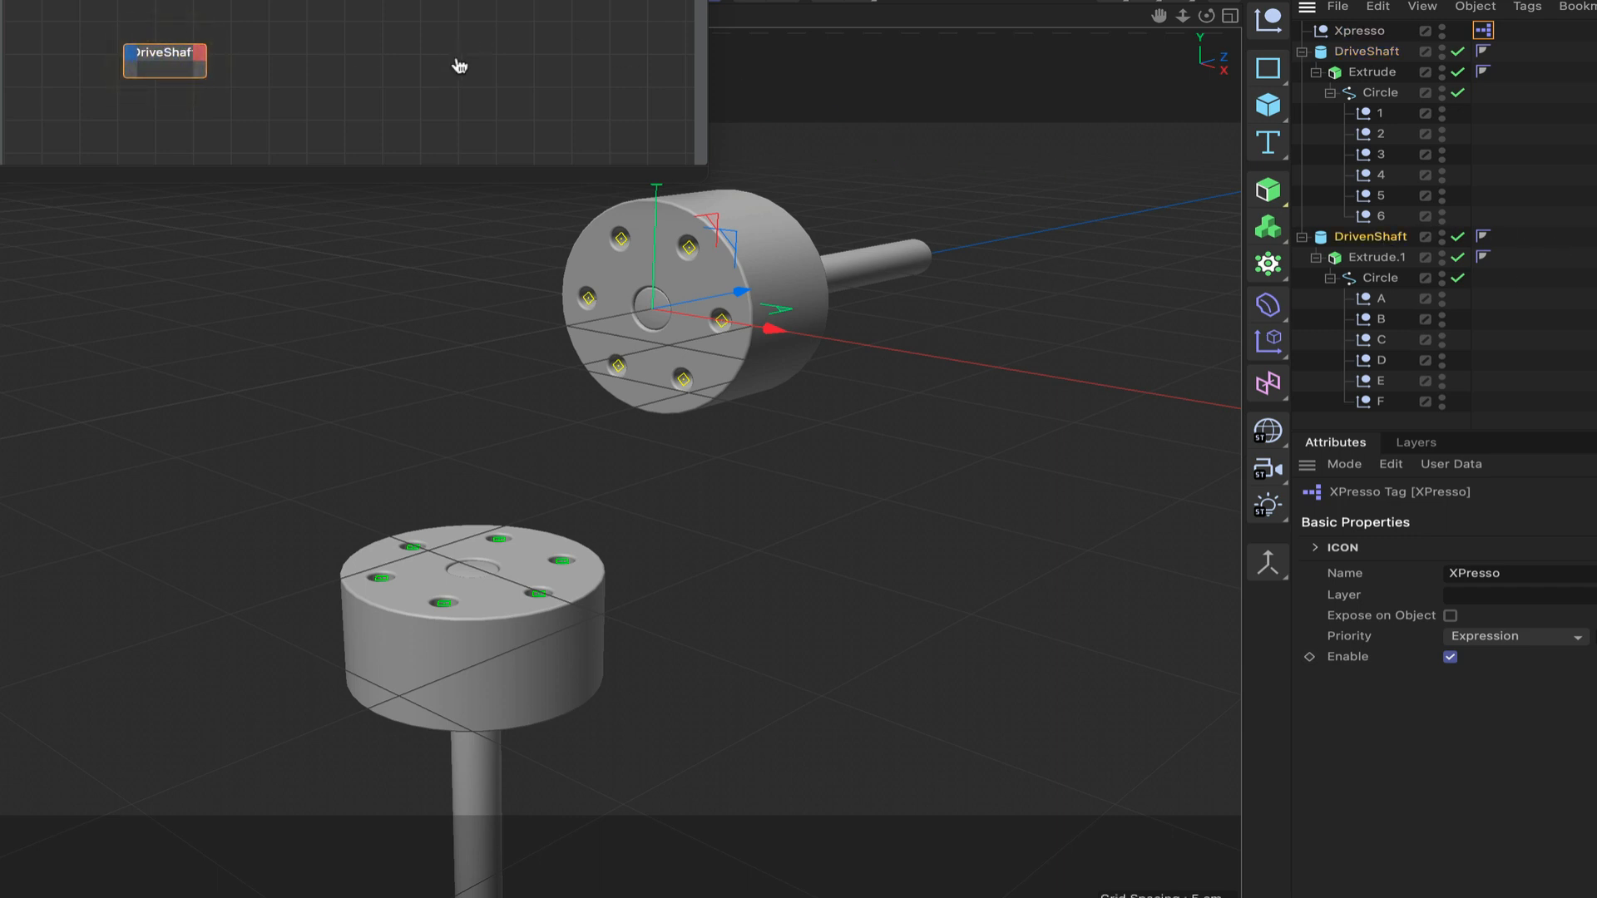
pyautogui.moveTo(460, 65); pyautogui.dragTo(464, 55)
# Widen the DriveShaft node and give it a Rotation . B output port.
pyautogui.click(160, 53)
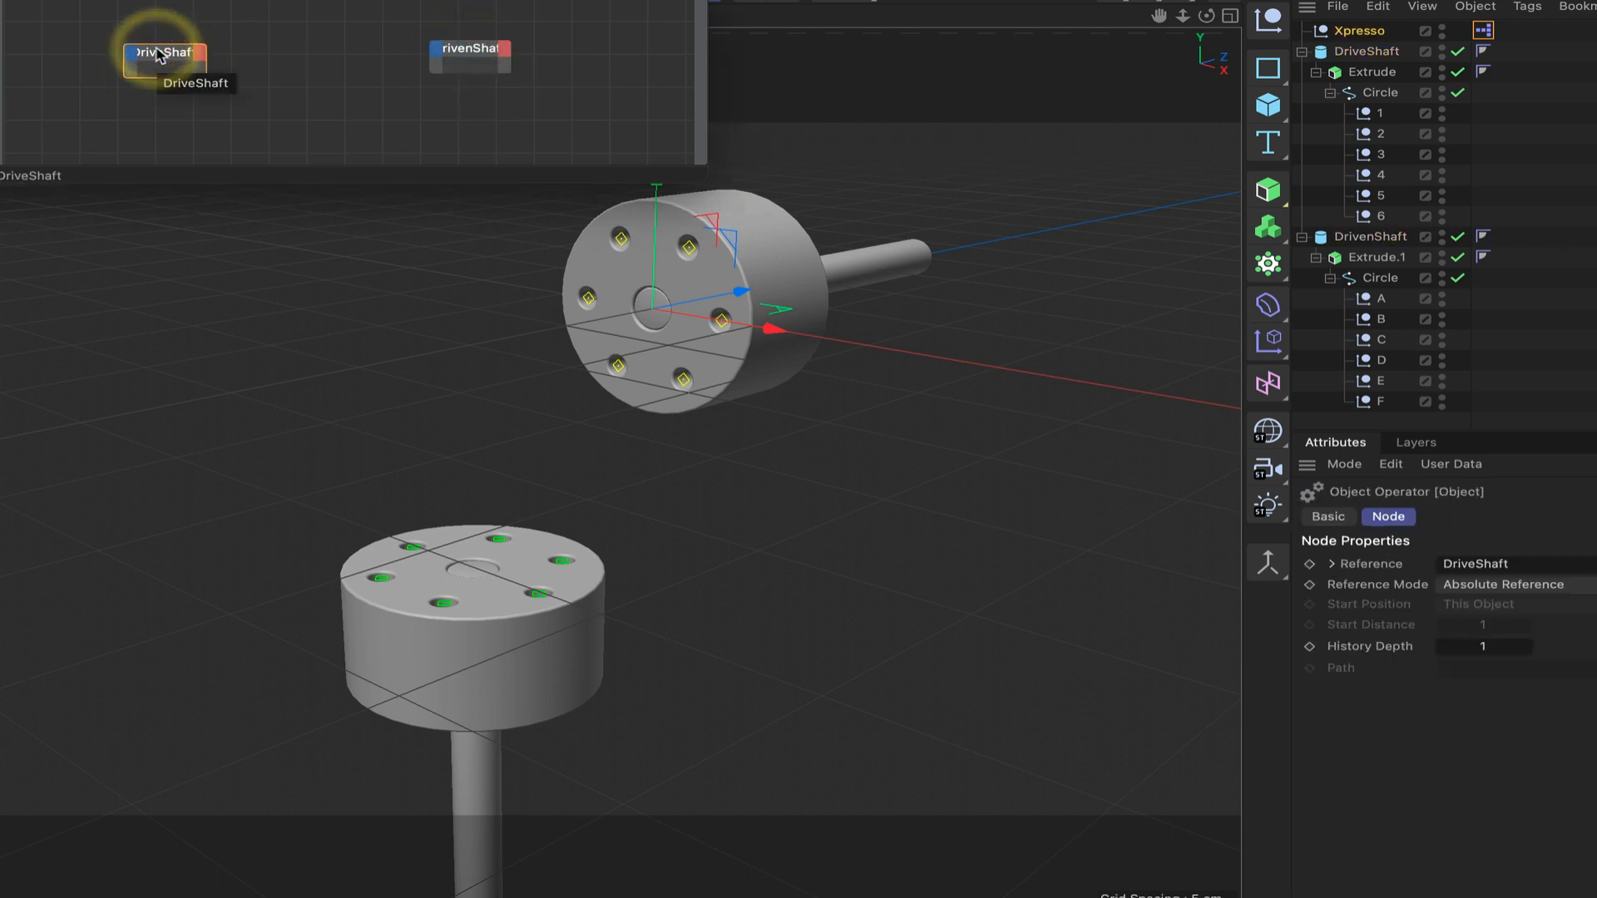
pyautogui.click(215, 53)
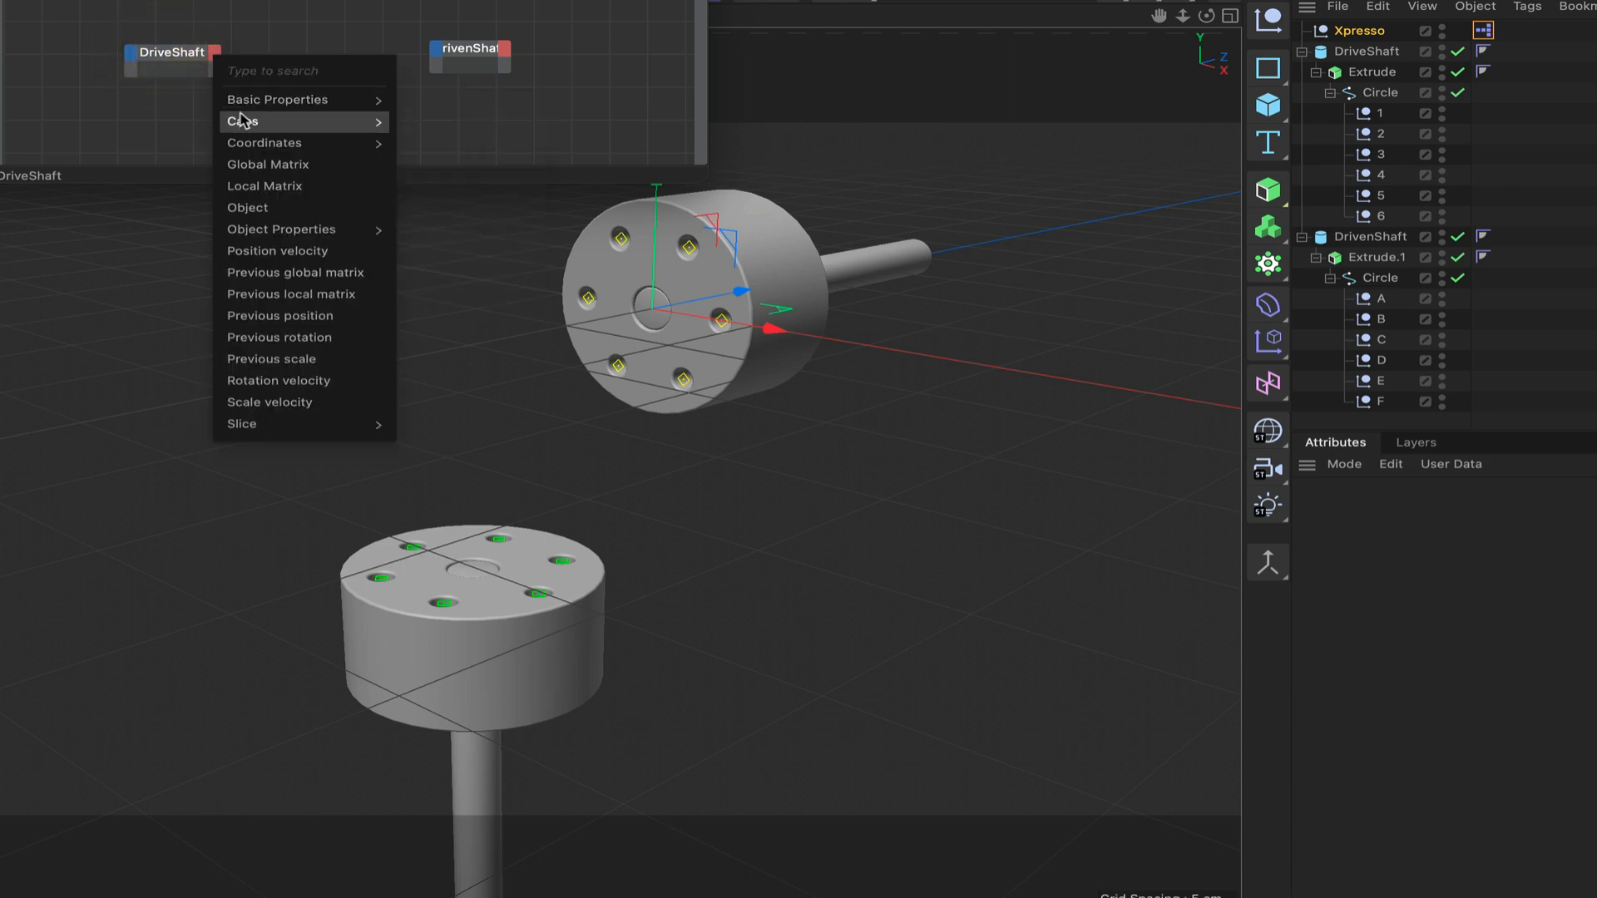
pyautogui.moveTo(245, 142)
pyautogui.moveTo(441, 210)
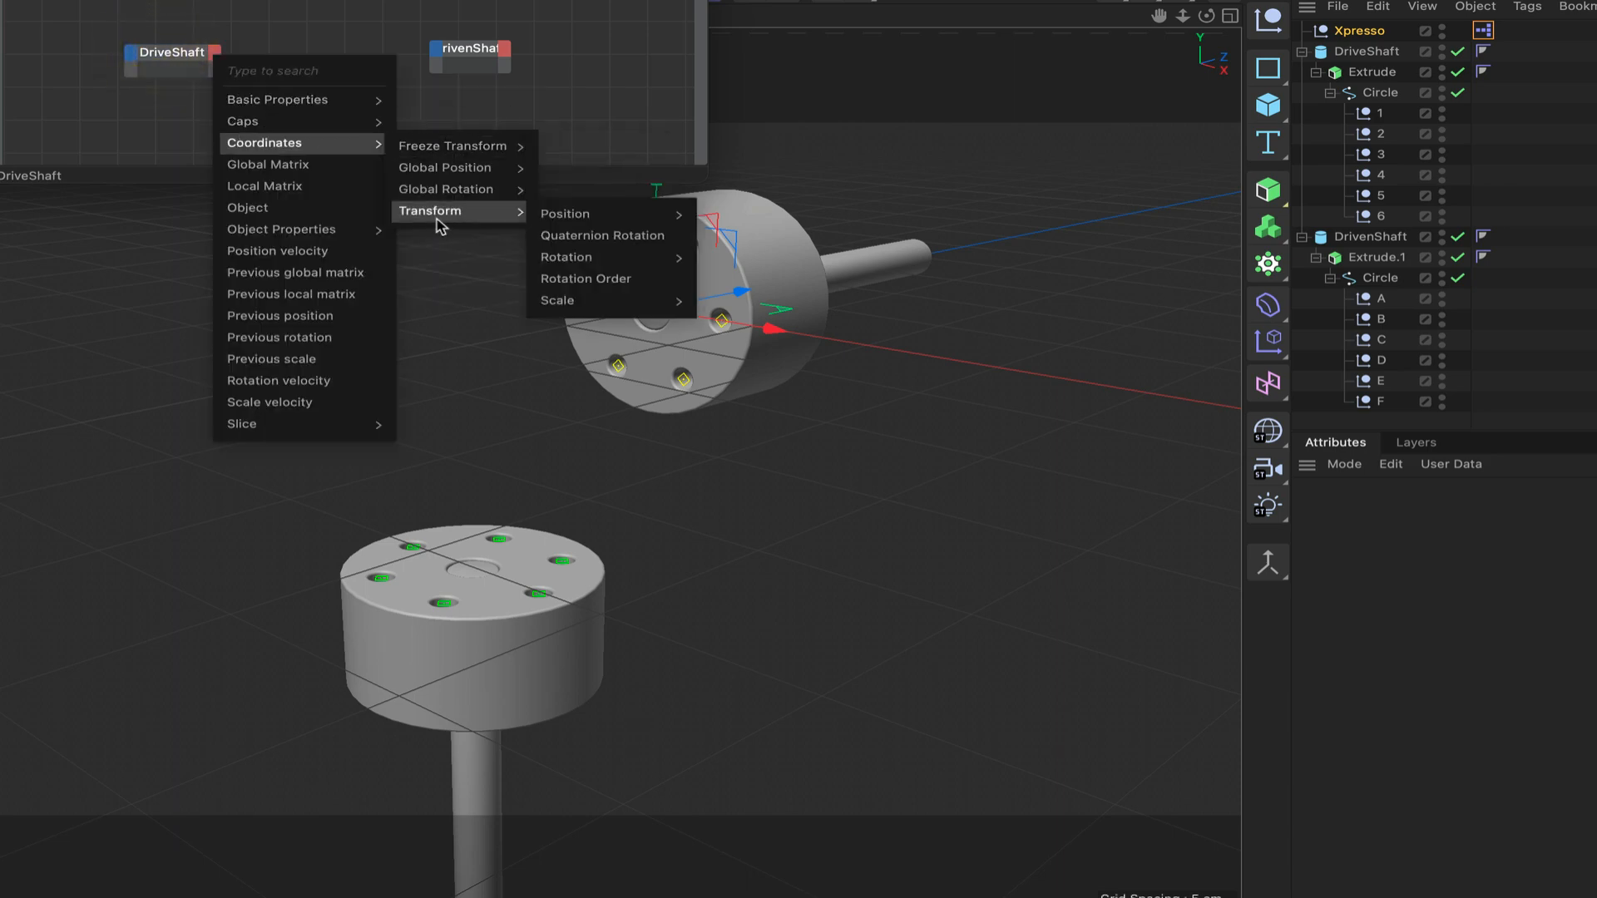
pyautogui.moveTo(592, 258)
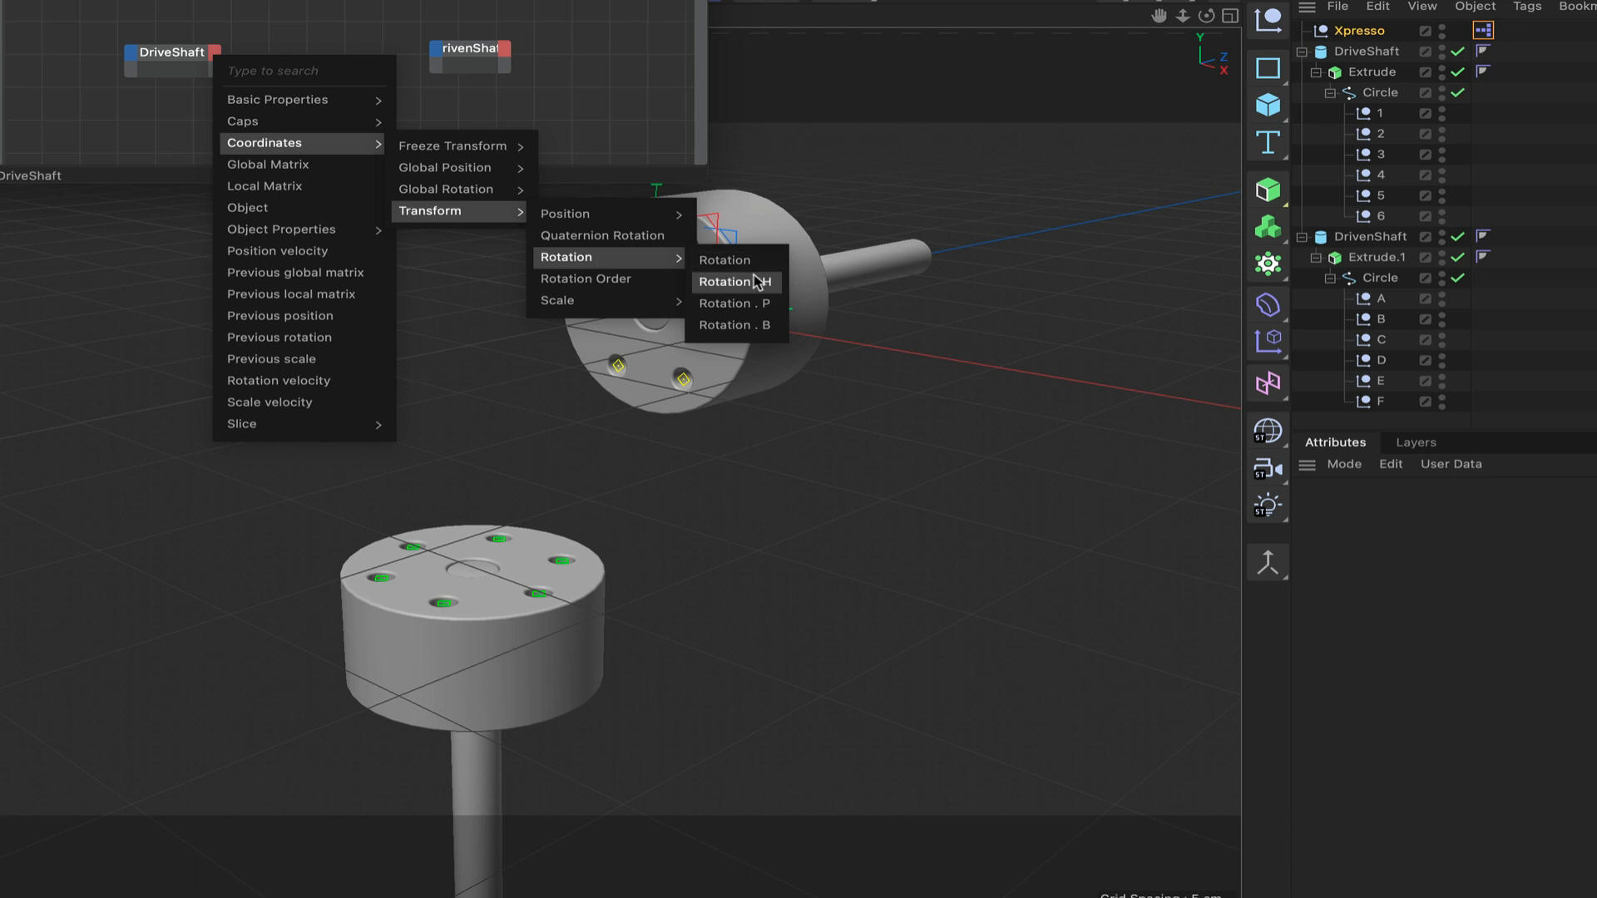
pyautogui.click(762, 324)
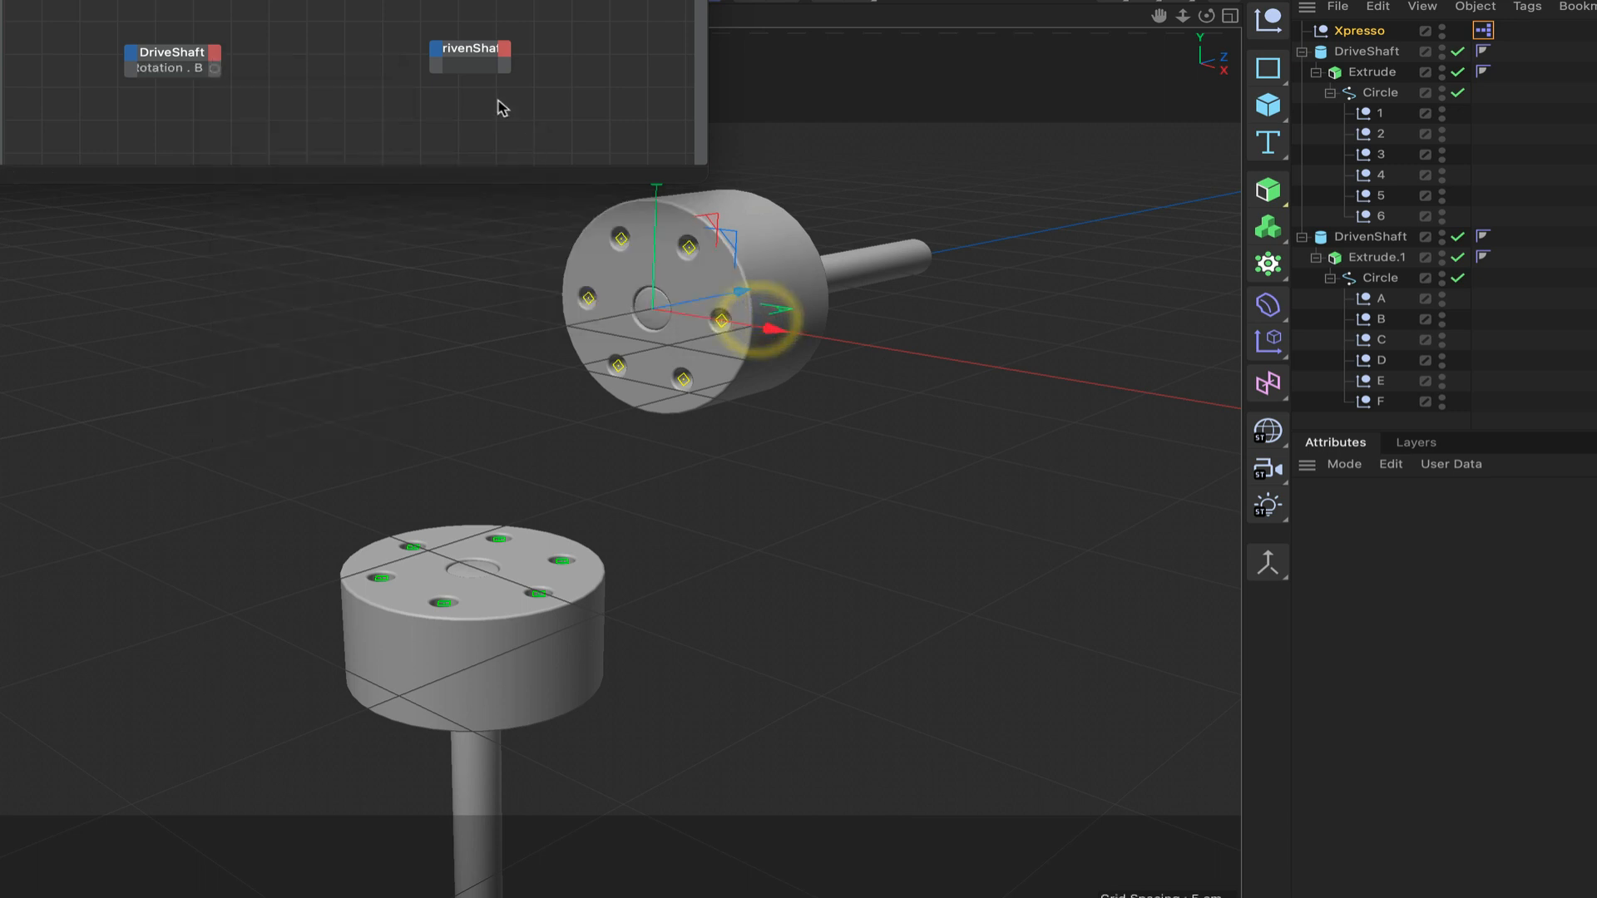
# Give the DrivenShaft node a Rotation . H input port.
pyautogui.click(435, 50)
pyautogui.moveTo(489, 136)
pyautogui.moveTo(648, 203)
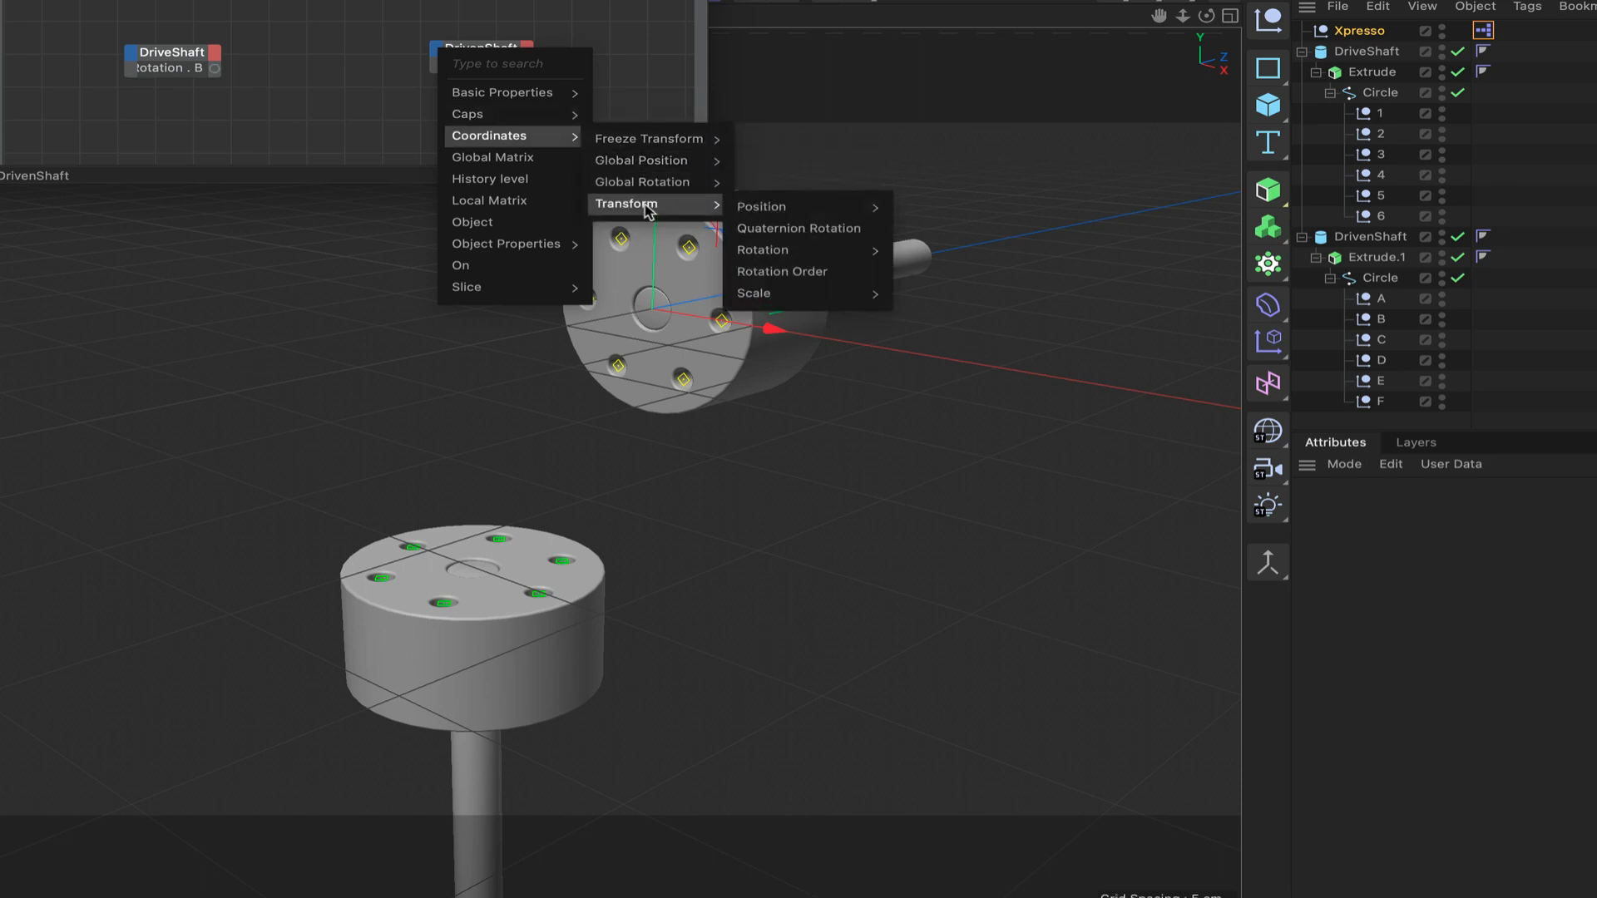
pyautogui.moveTo(831, 251)
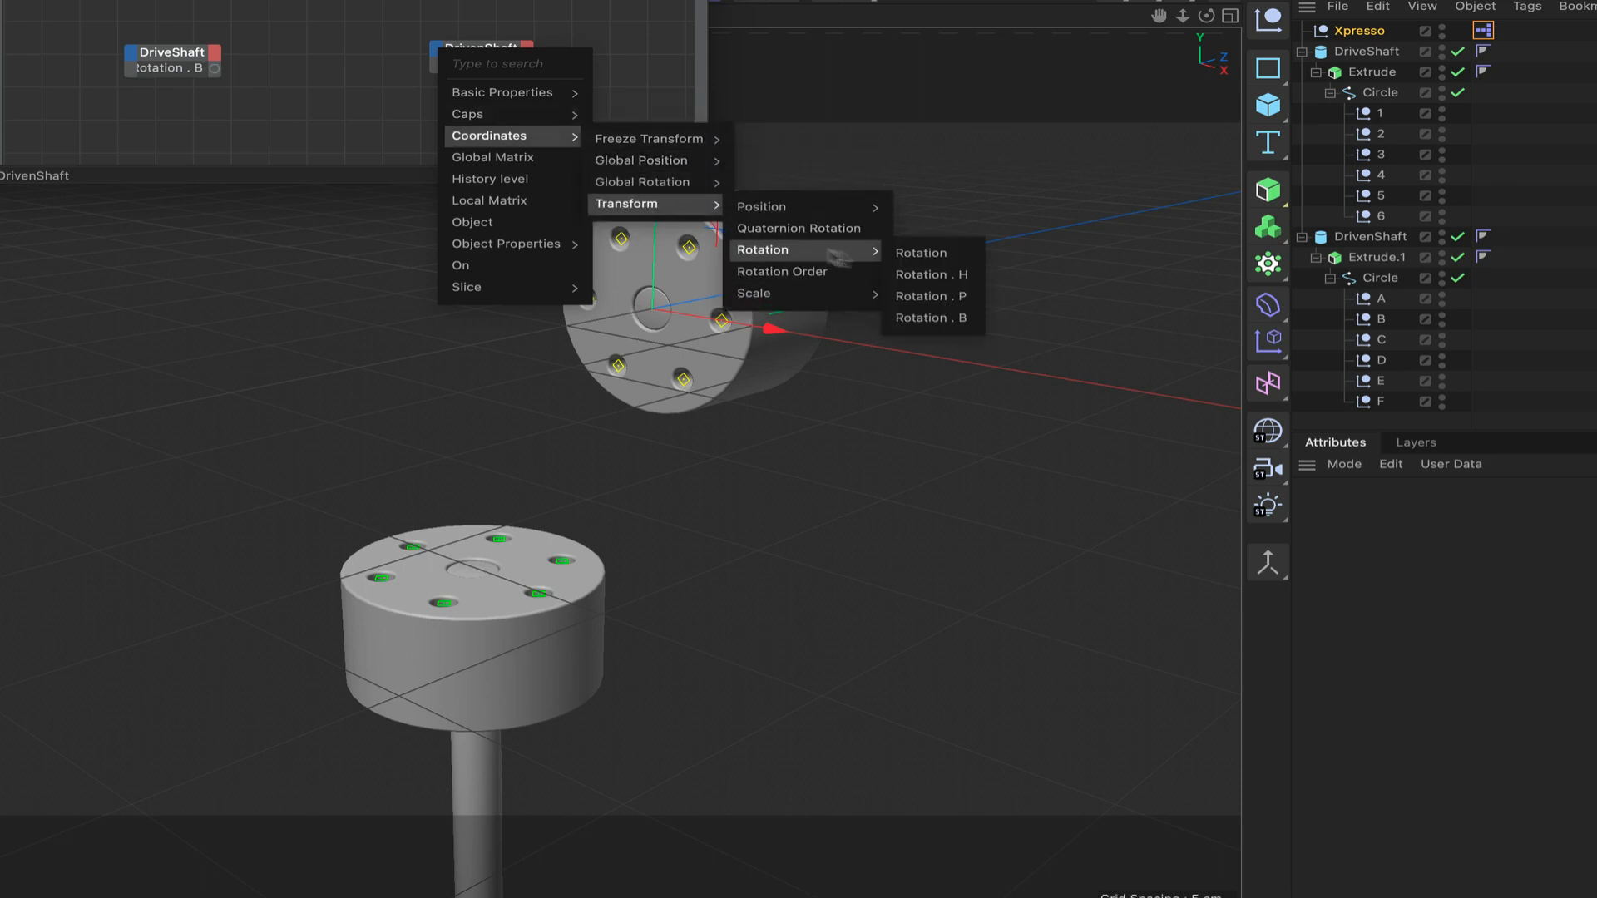
pyautogui.click(958, 285)
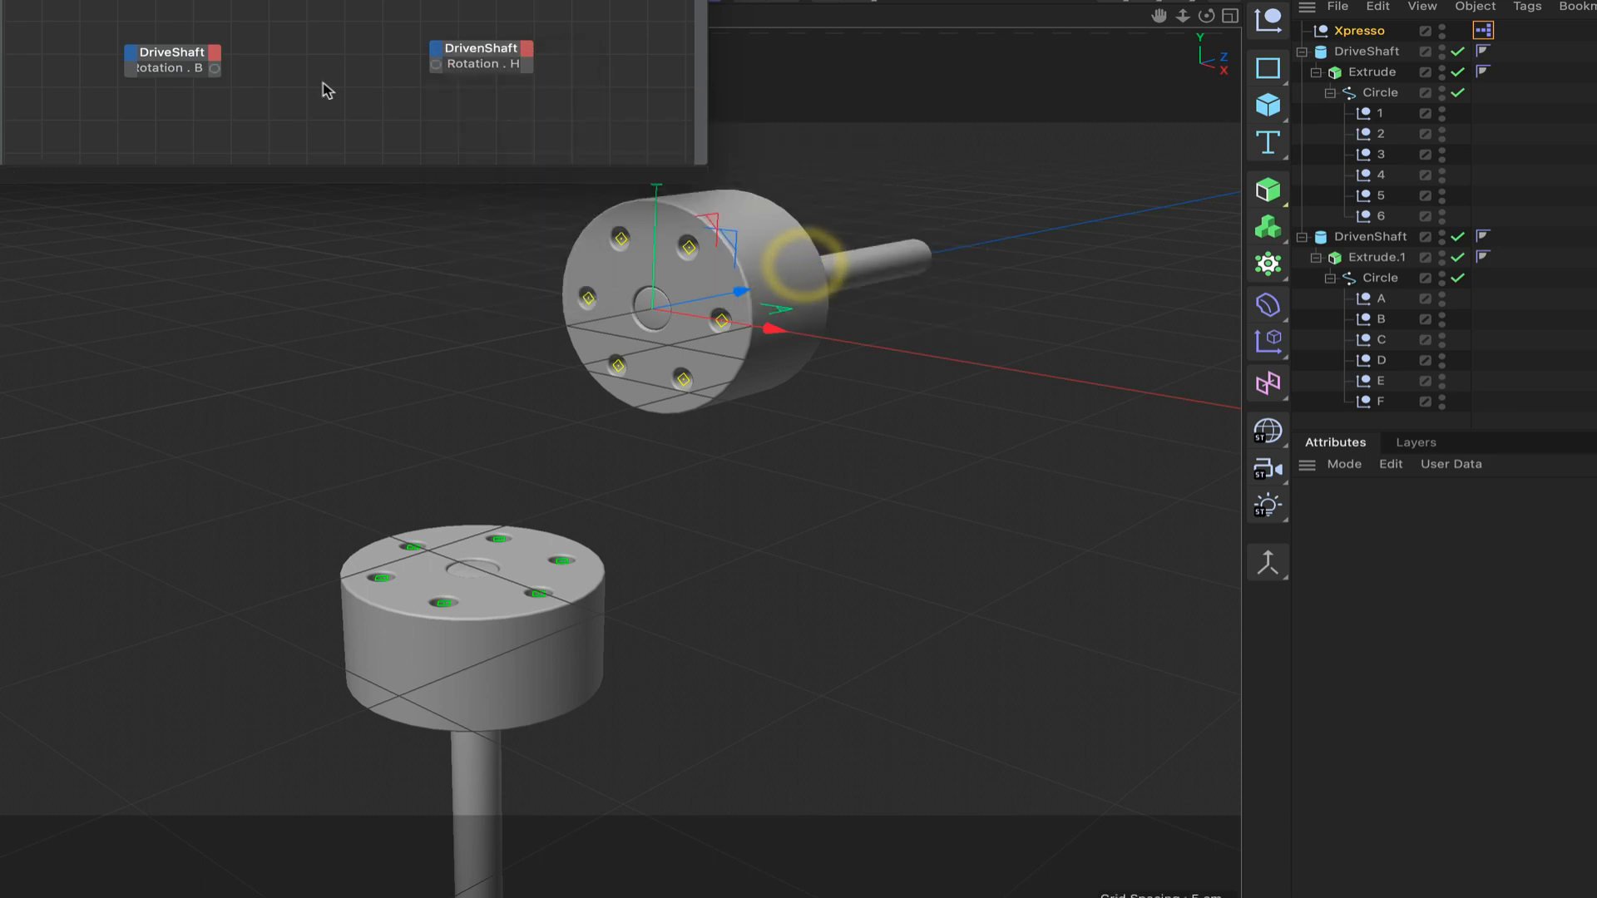
# Connect DriveShaft's Rotation . B output to DrivenShaft's Rotation . H input.
pyautogui.click(212, 70)
pyautogui.click(209, 68)
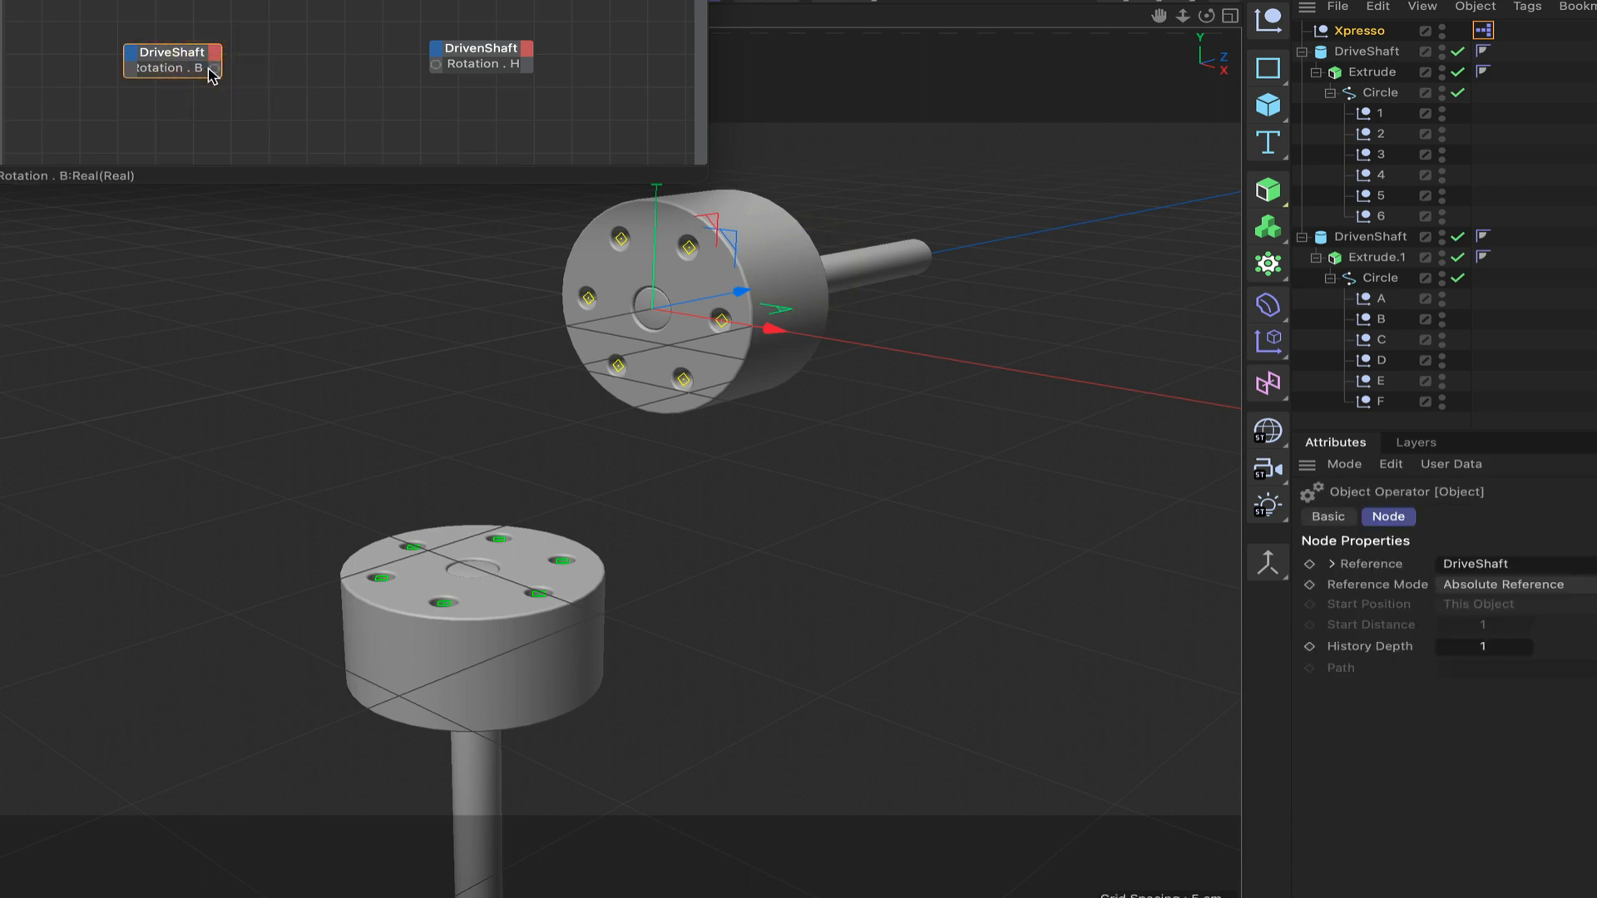
pyautogui.click(210, 69)
pyautogui.moveTo(212, 70); pyautogui.dragTo(435, 64)
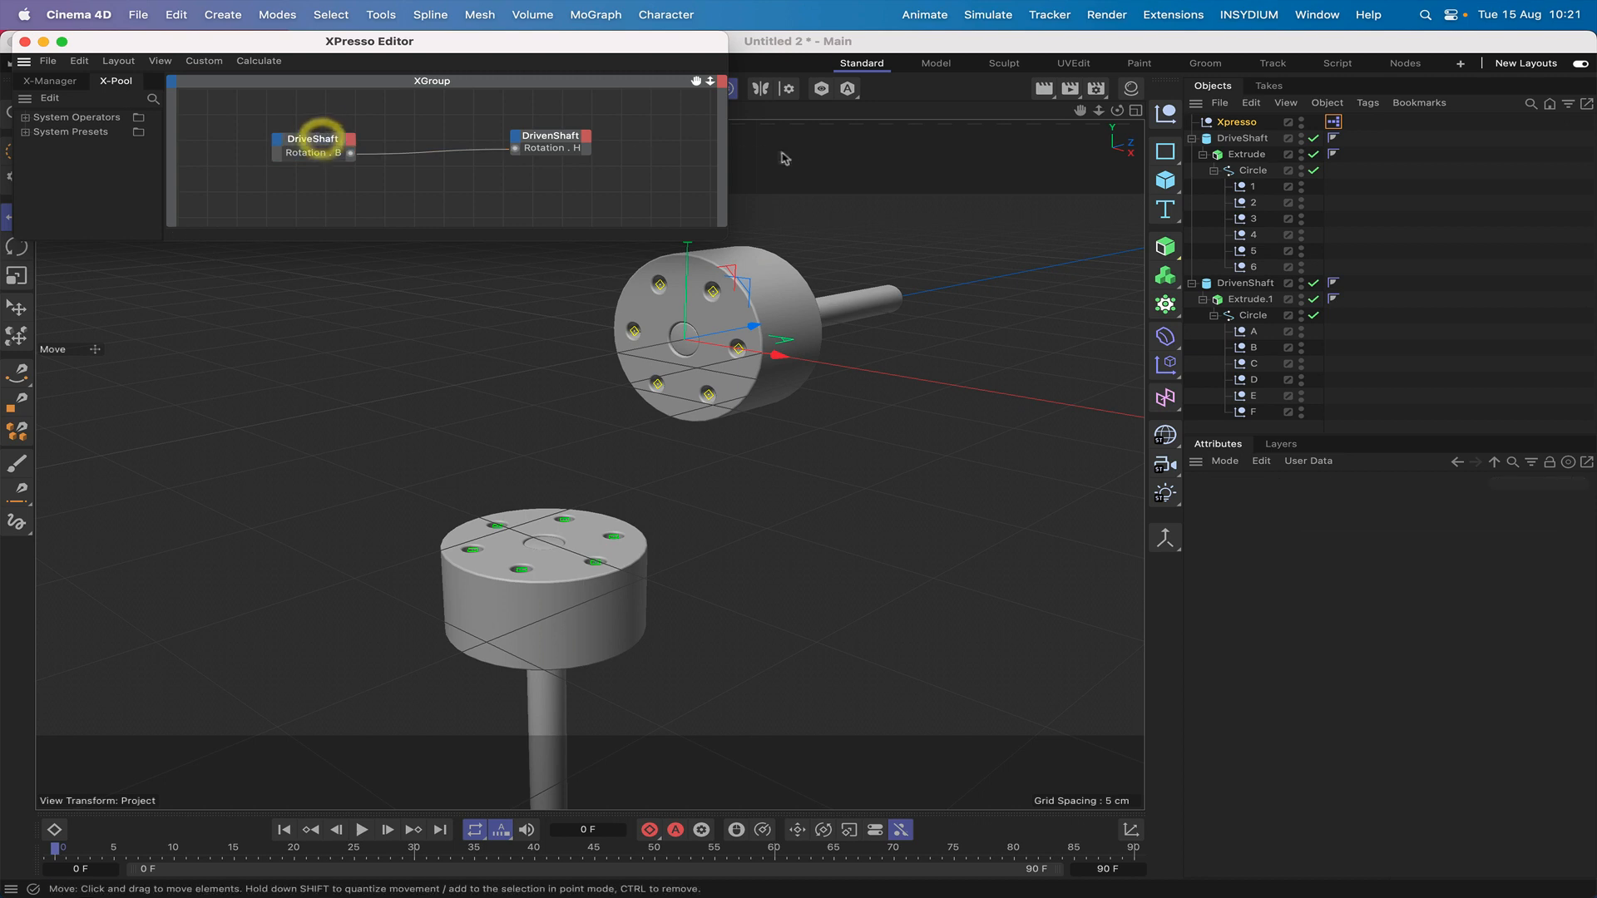
# Test the link by rotating DriveShaft slightly around its own axis, and reset its bank rotation to 0°.
pyautogui.click(1242, 138)
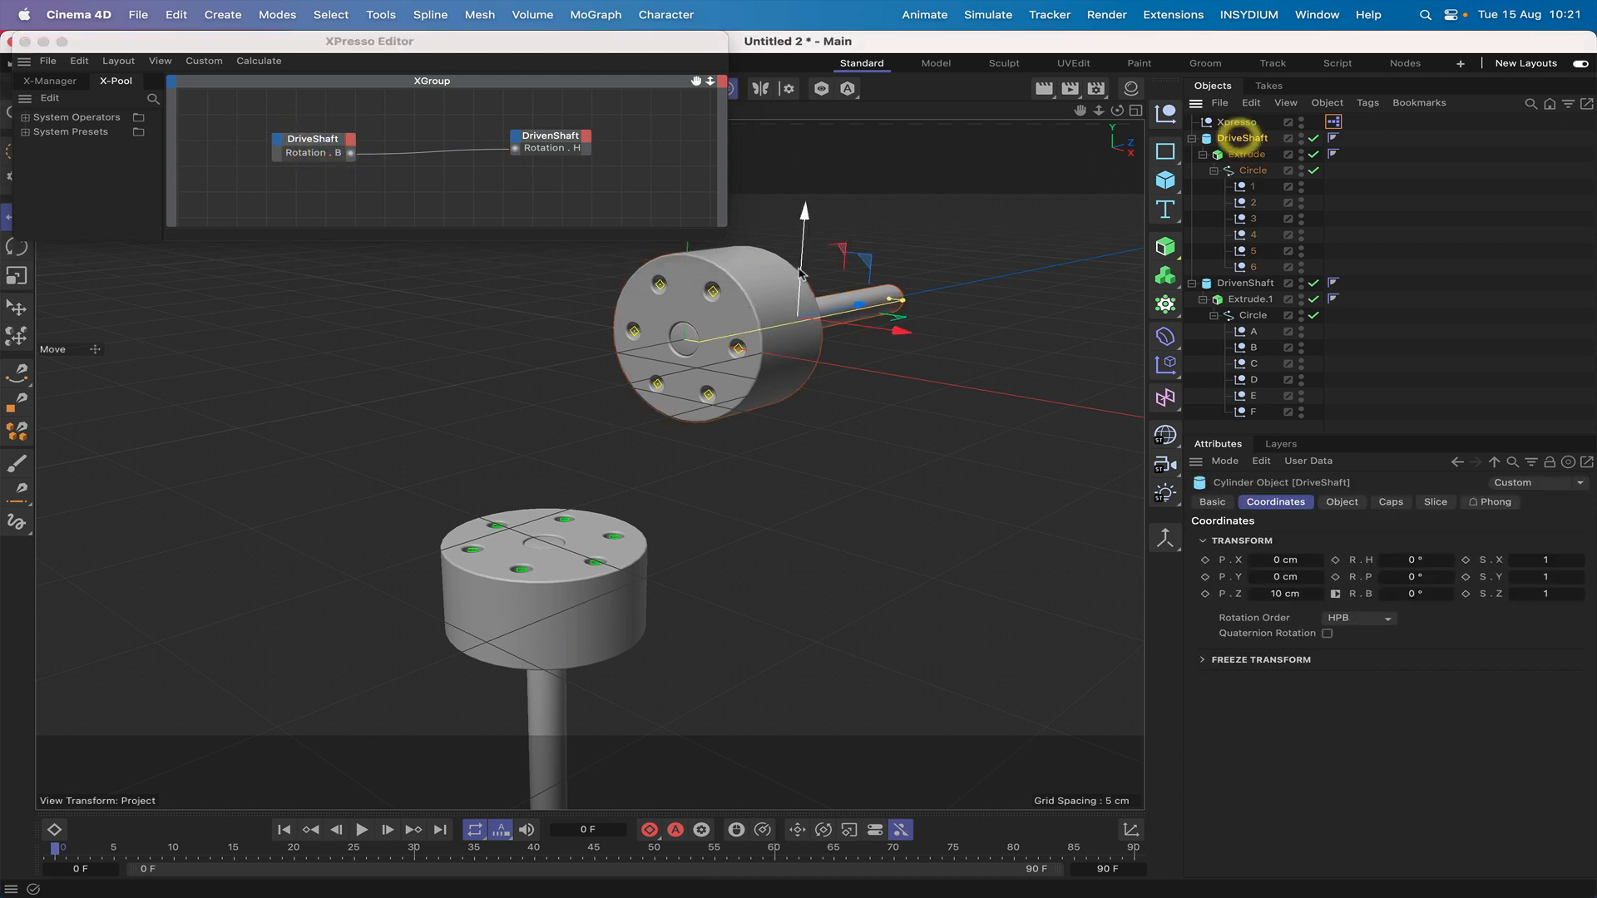
pyautogui.click(18, 248)
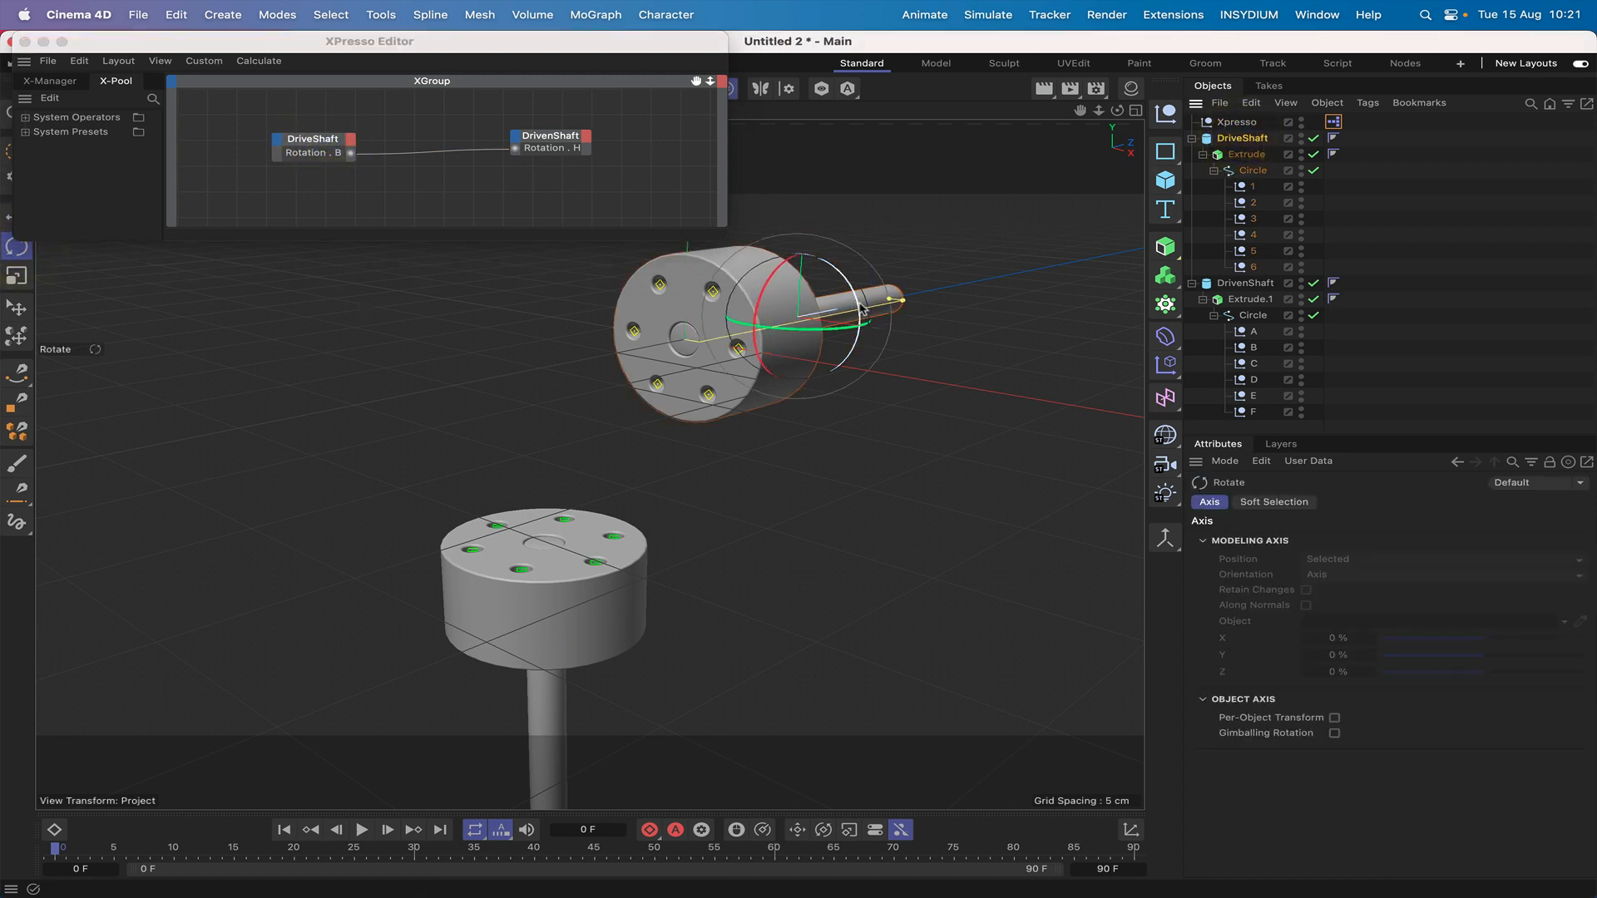
pyautogui.moveTo(857, 310)
pyautogui.mouseDown()
pyautogui.moveTo(868, 349)
pyautogui.moveTo(857, 306)
pyautogui.mouseUp()
pyautogui.moveTo(702, 48); pyautogui.dragTo(559, 56)
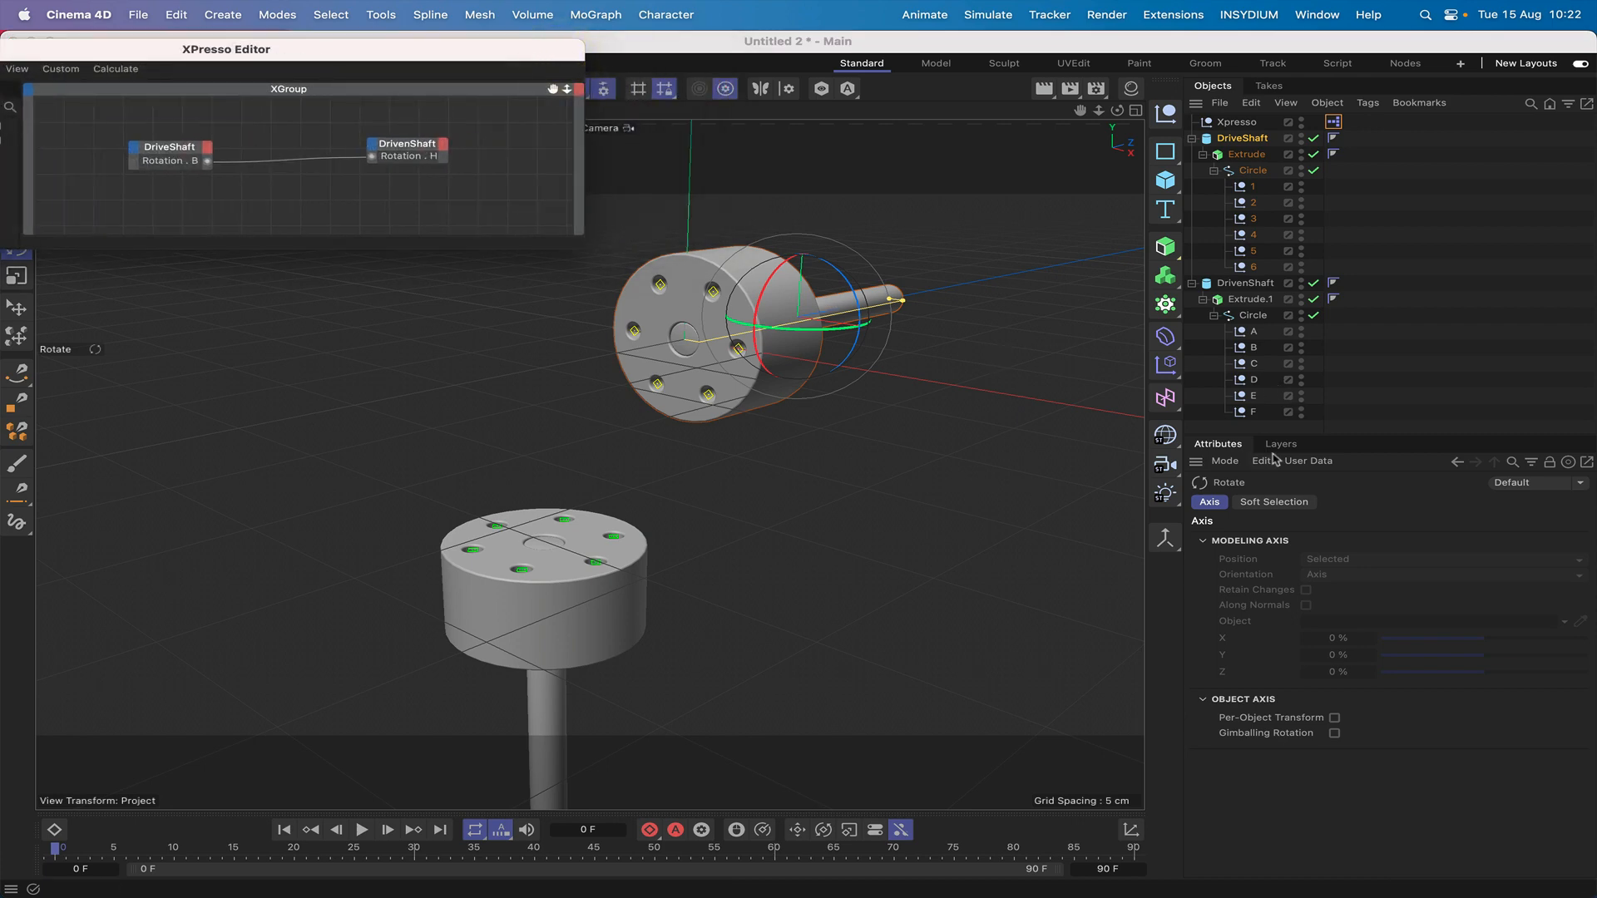
pyautogui.click(1237, 142)
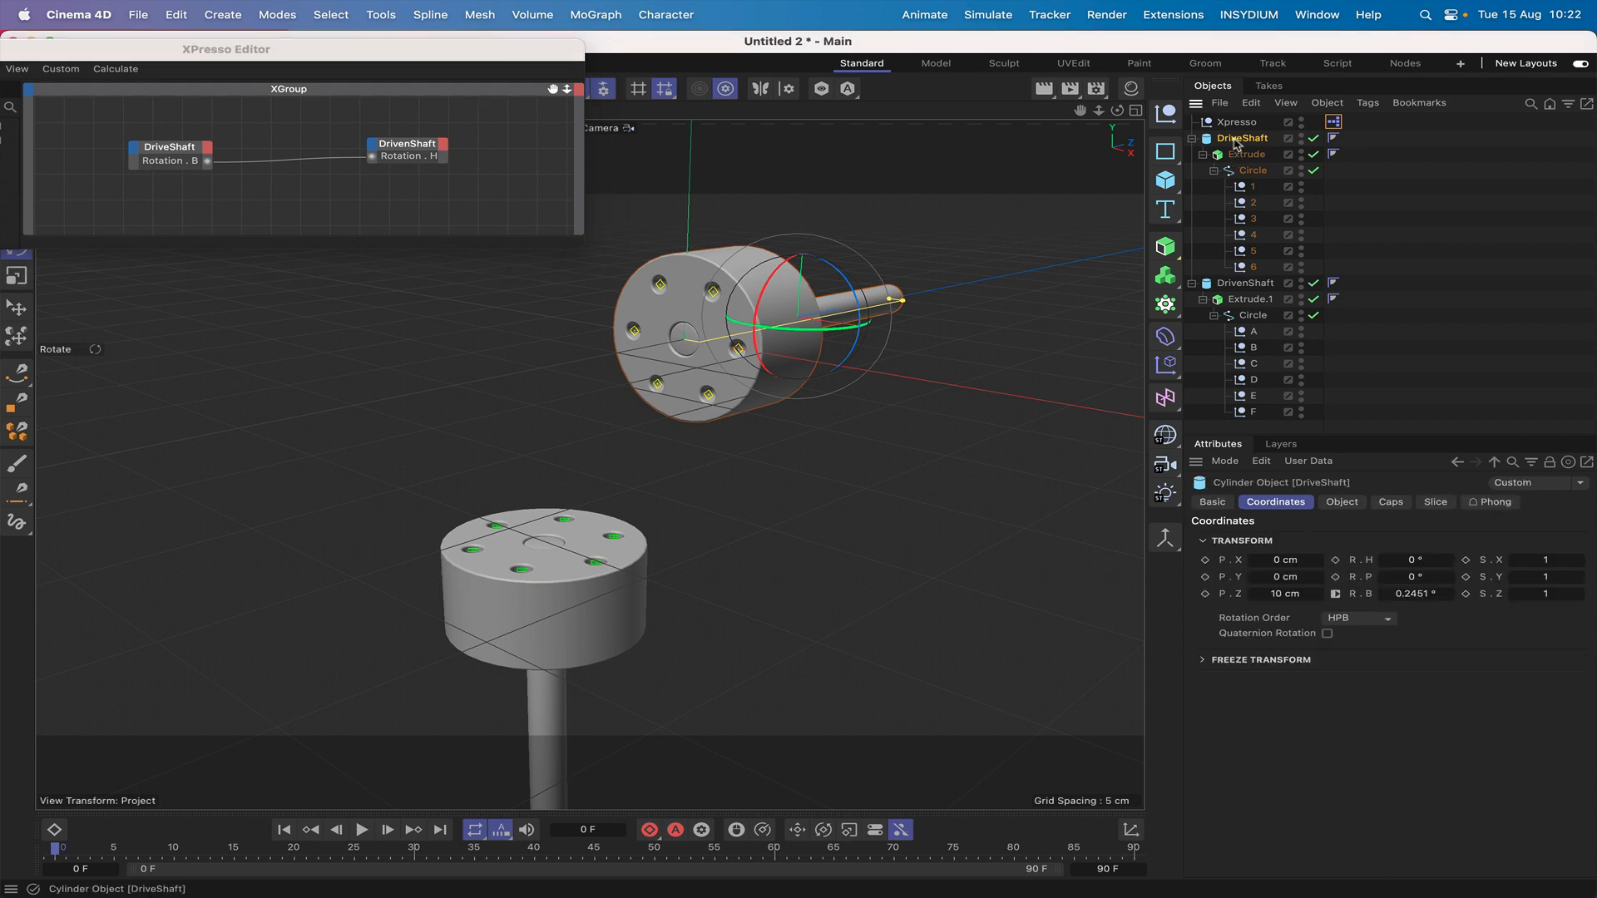
pyautogui.click(1411, 594)
pyautogui.click(1411, 594)
pyautogui.write('0')
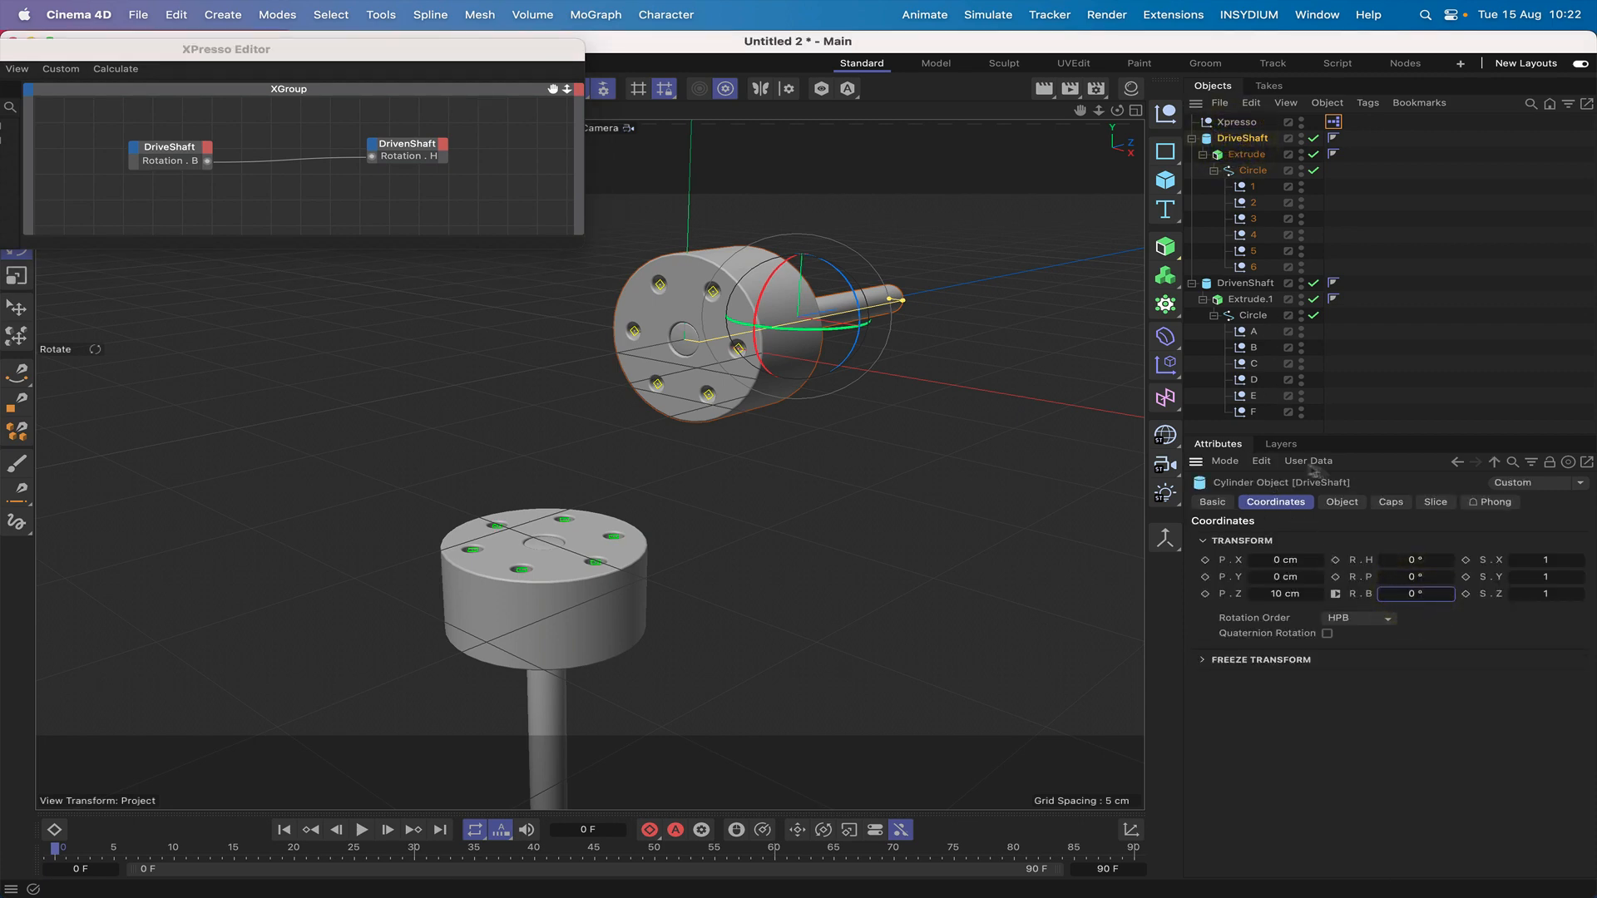
# Bring the whole XPresso Editor into view and align the DrivenShaft node level with the DriveShaft node.
pyautogui.moveTo(553, 46); pyautogui.dragTo(901, 41)
pyautogui.click(577, 89)
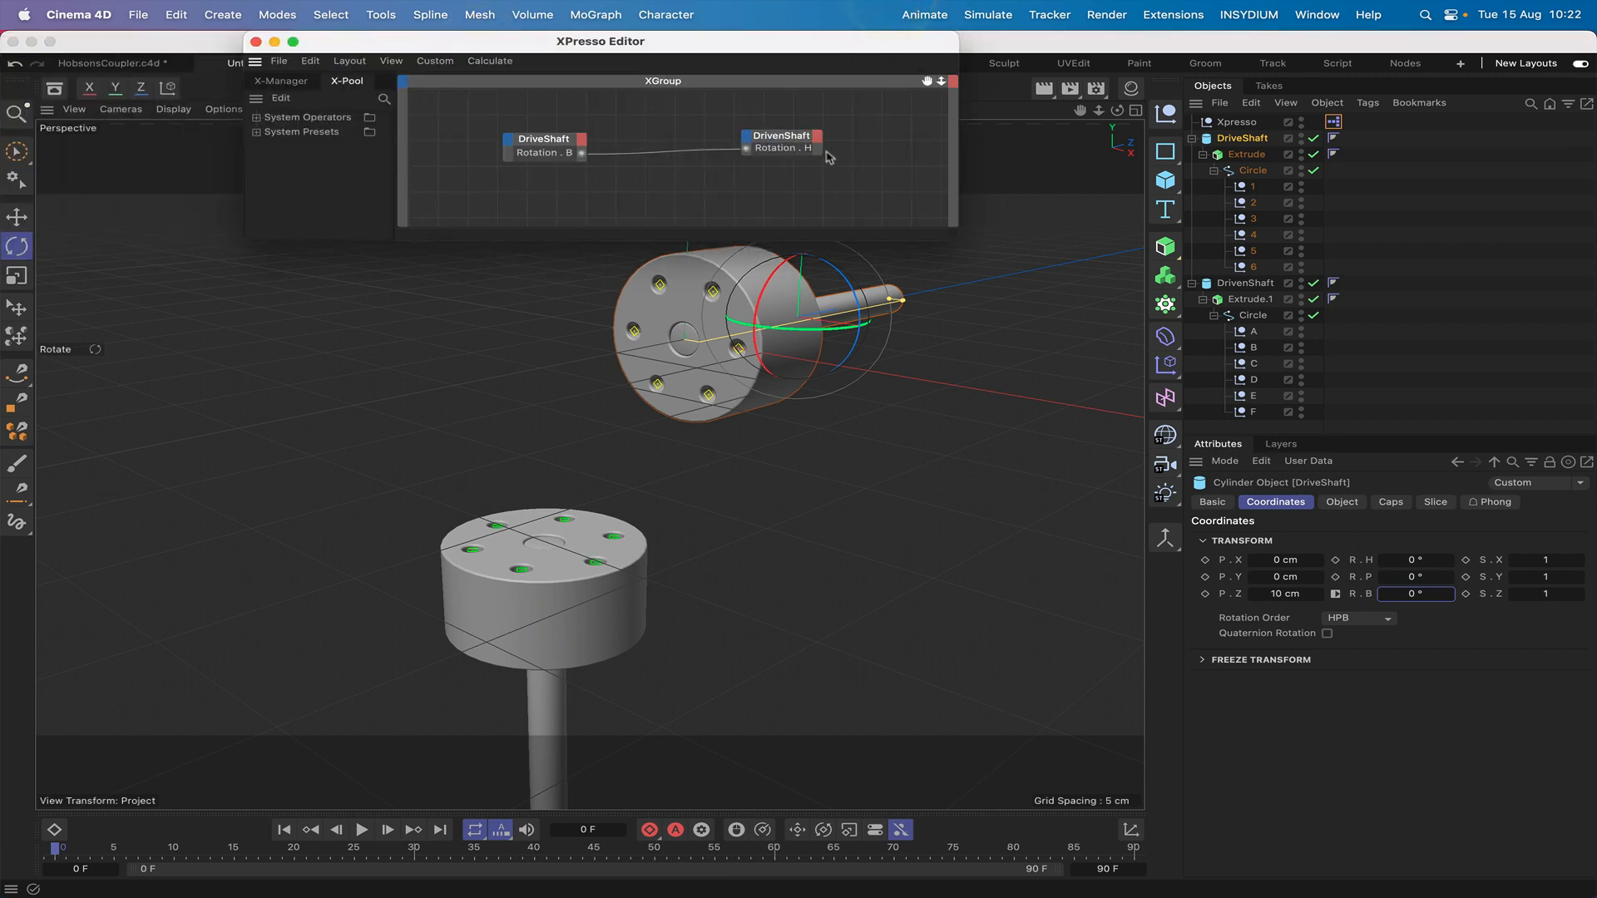
pyautogui.moveTo(791, 145); pyautogui.dragTo(812, 149)
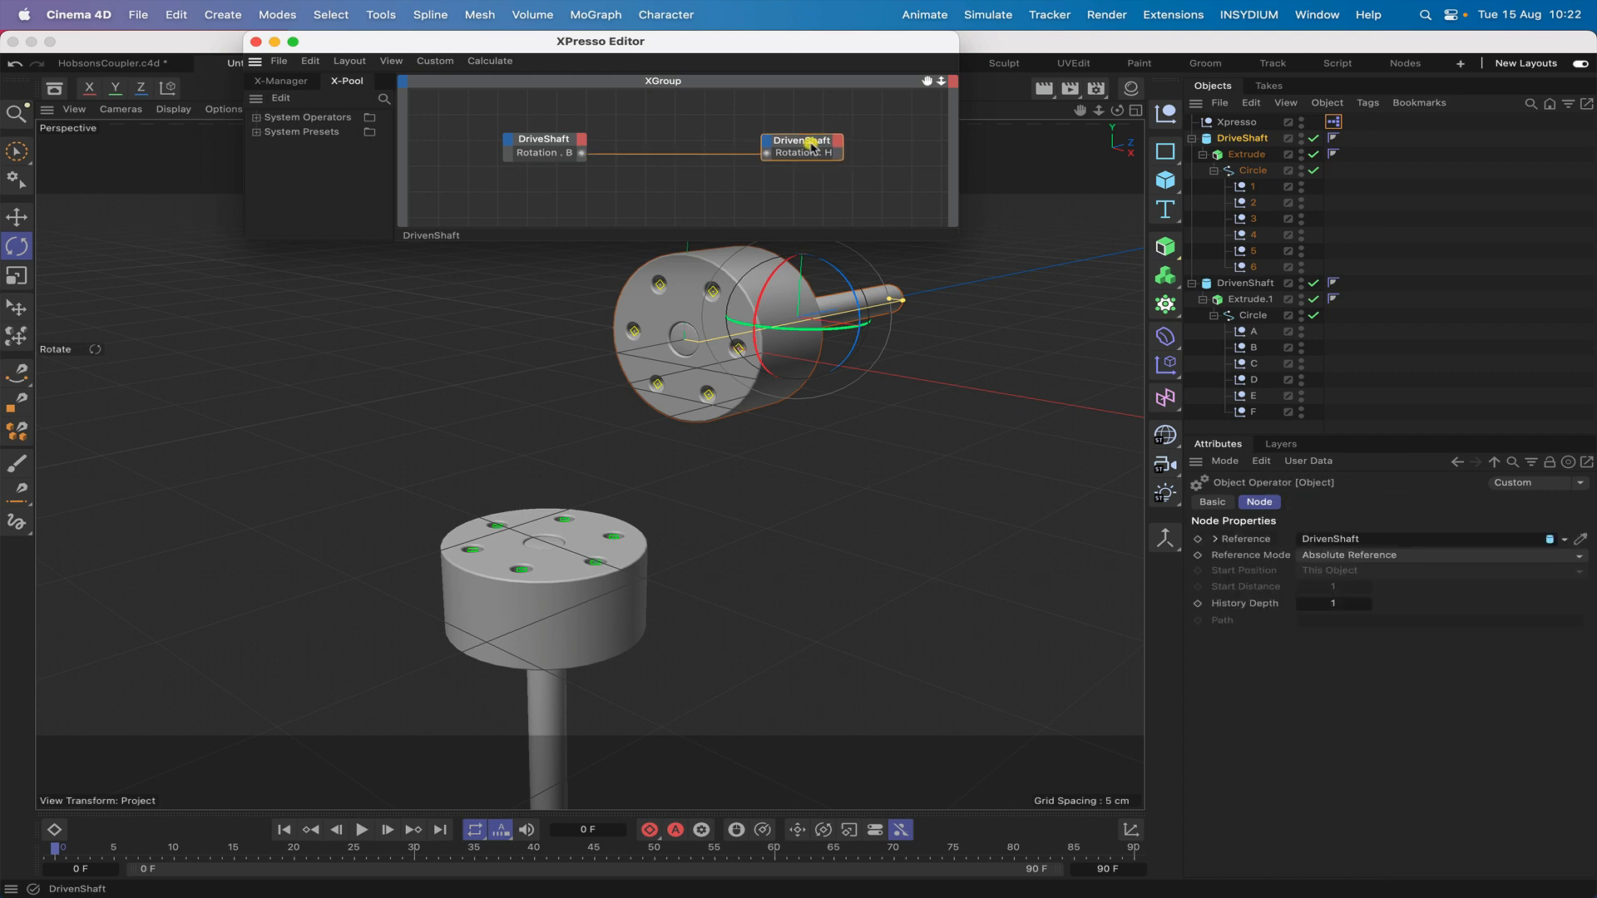
pyautogui.press('super+z')
pyautogui.moveTo(814, 146); pyautogui.dragTo(815, 147)
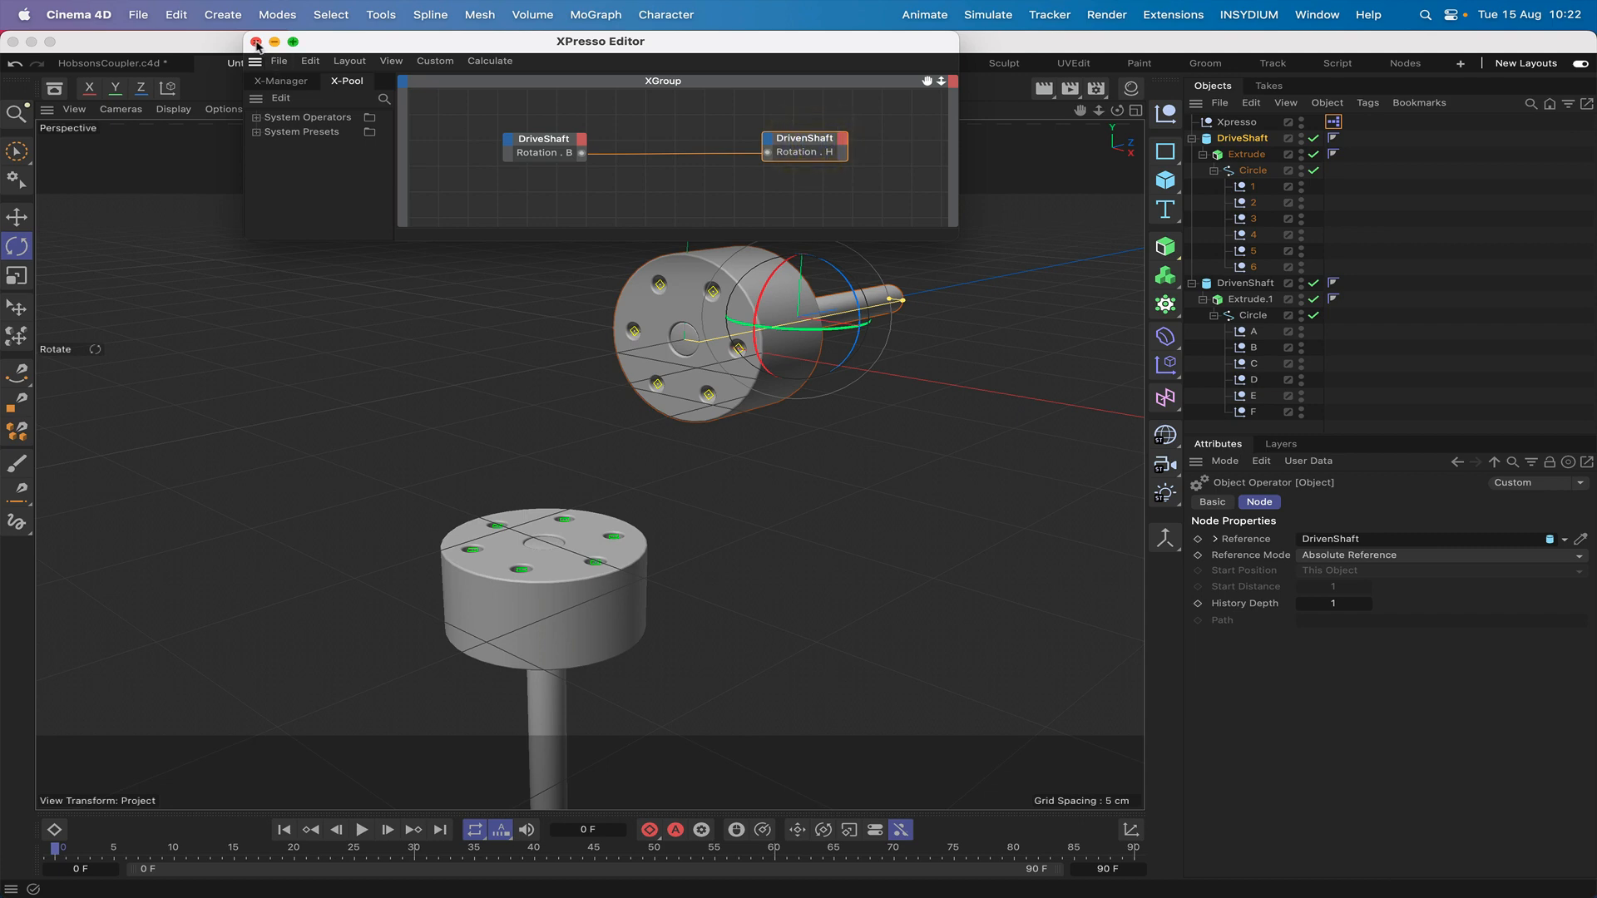
# Close the XPresso Editor and add six null objects to the scene.
pyautogui.click(256, 42)
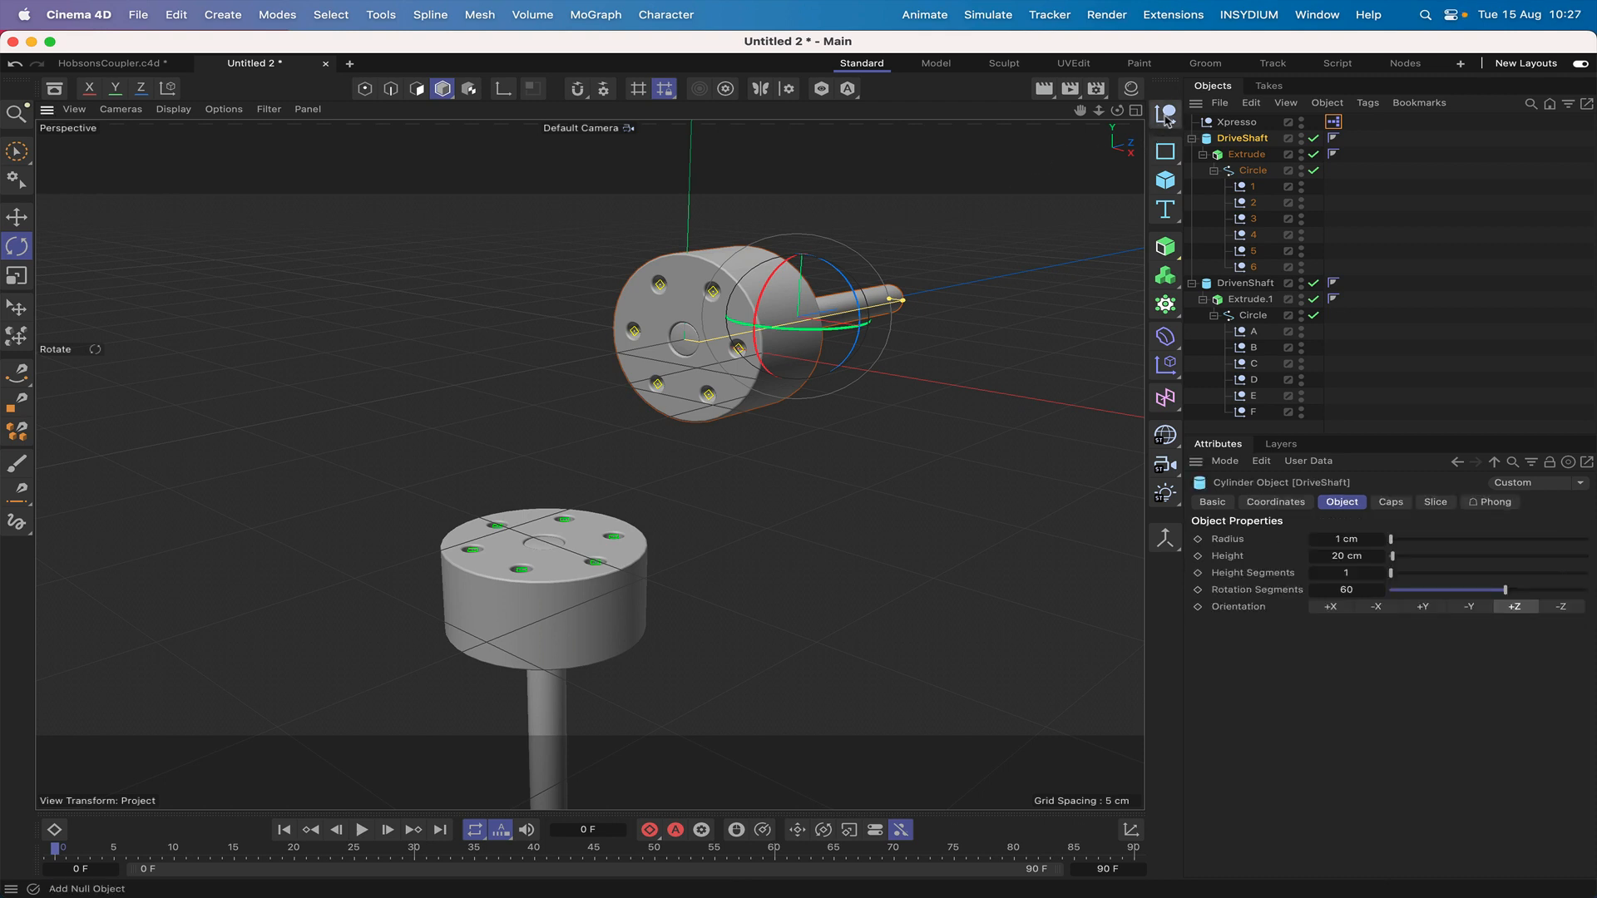
pyautogui.click(1165, 116)
pyautogui.click(1165, 116)
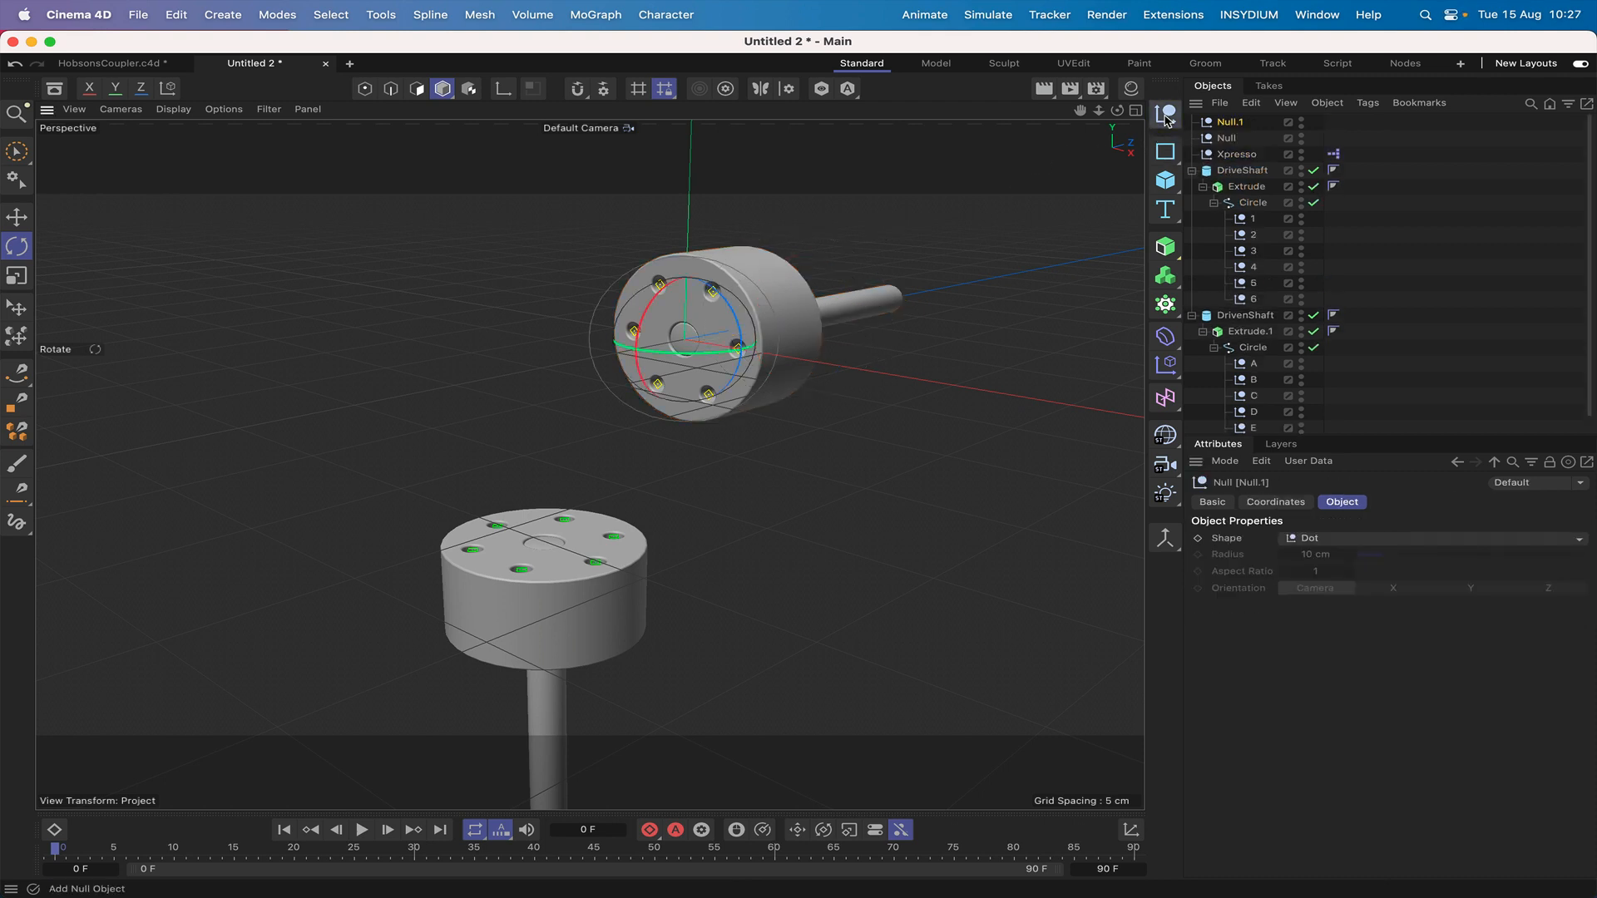
pyautogui.click(1165, 117)
pyautogui.click(1165, 117)
pyautogui.click(1165, 116)
pyautogui.click(1166, 117)
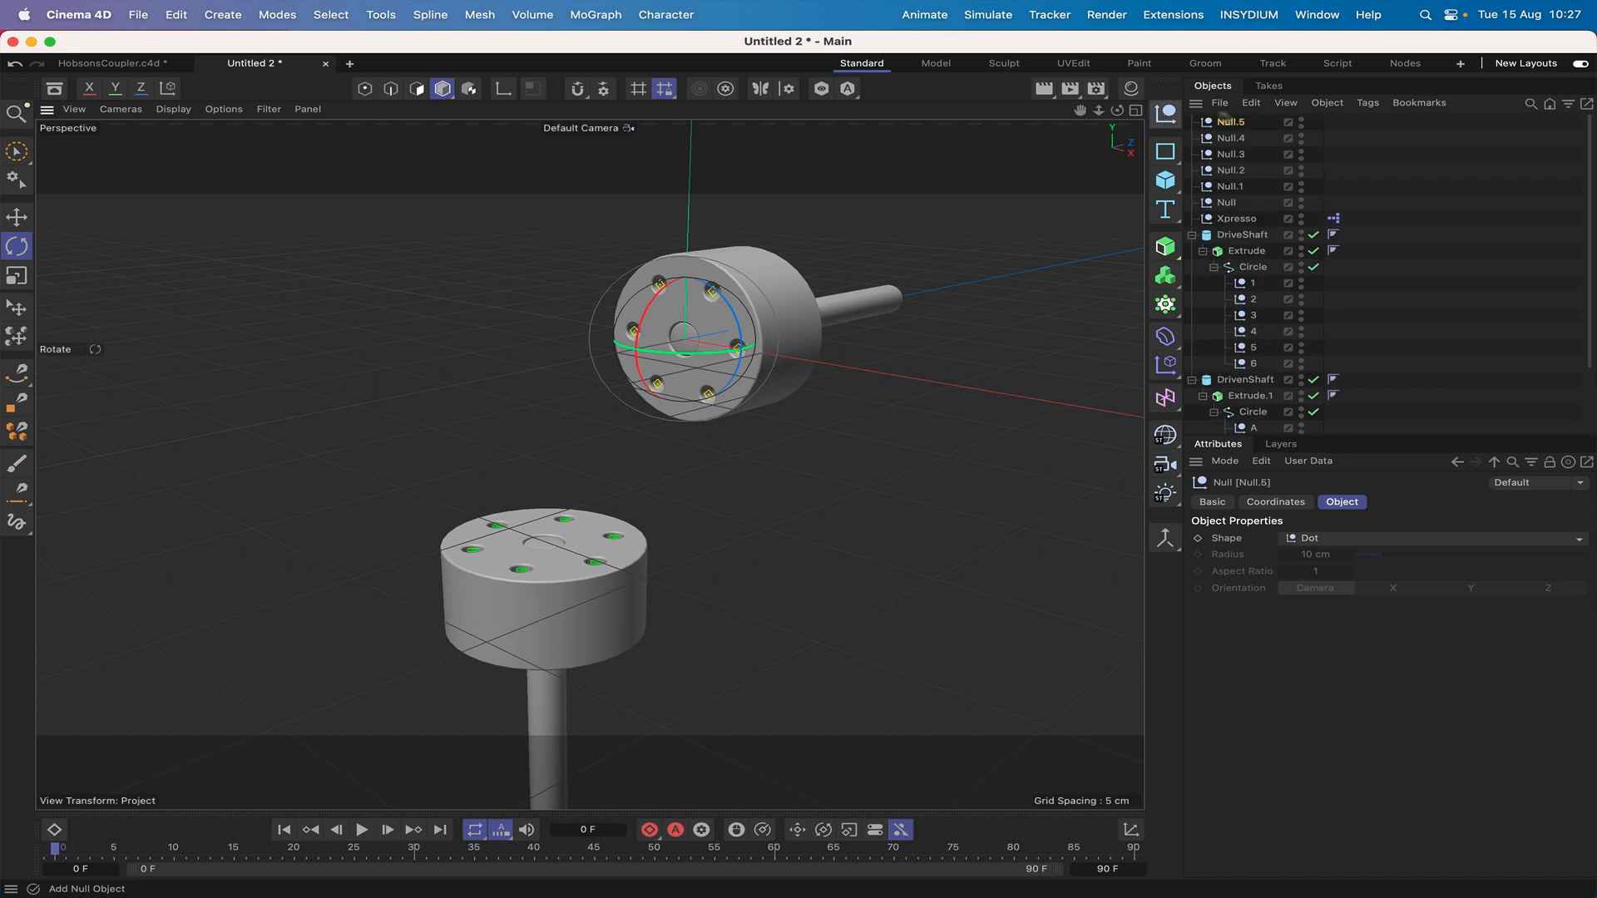
# Rename the six new nulls T1, T2, T3, T4, T5 and T6 in order down the object list.
pyautogui.doubleClick(1232, 123)
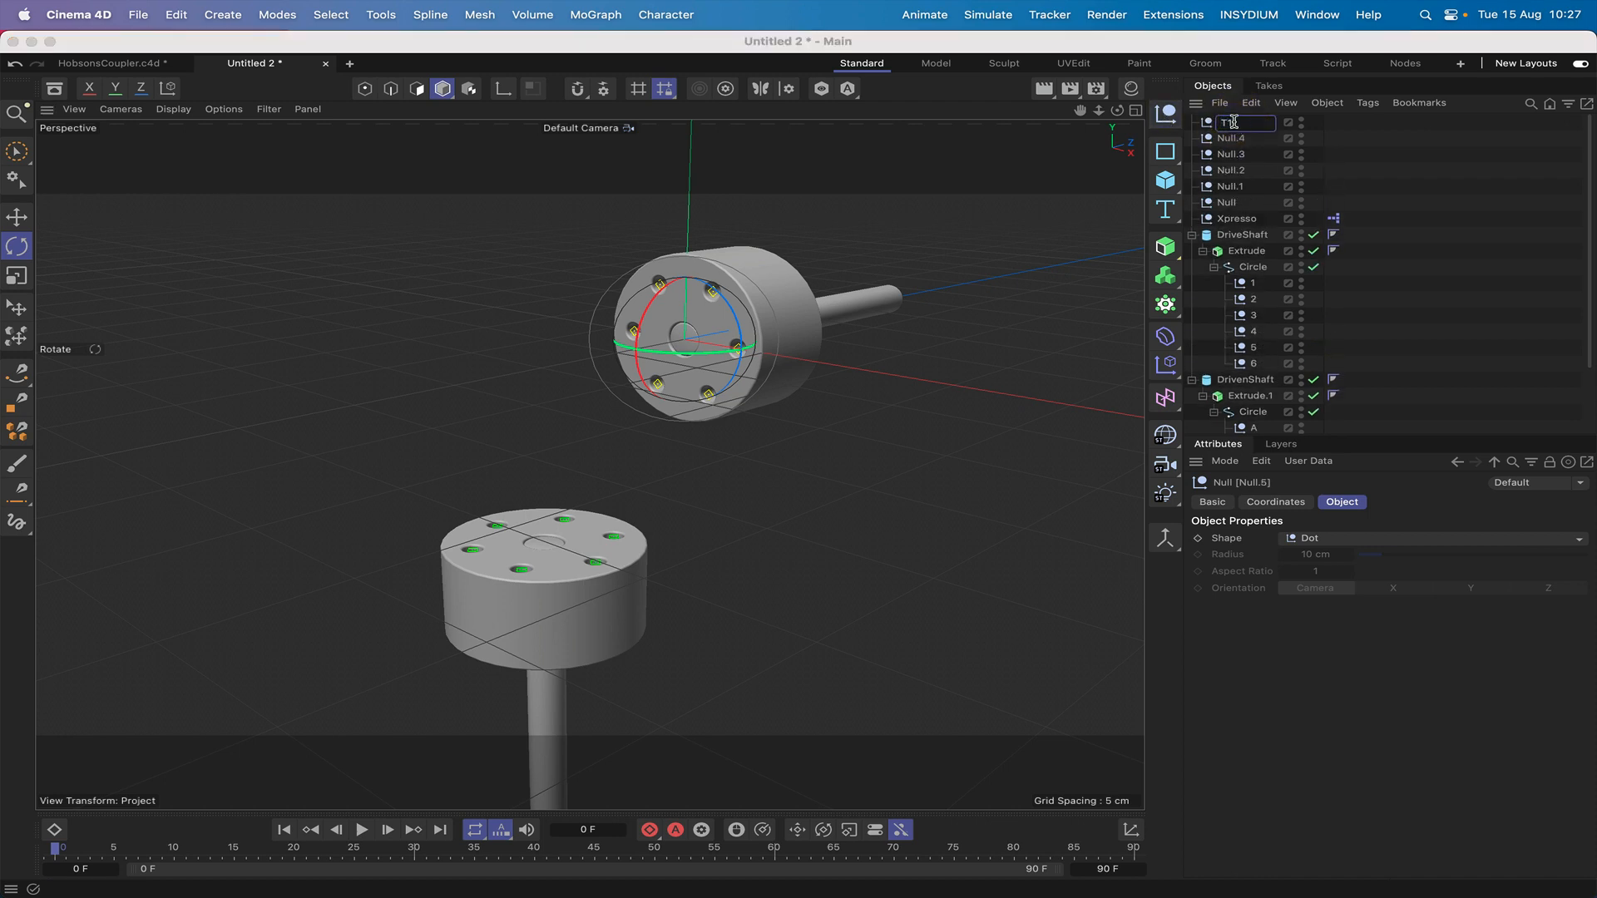
pyautogui.write('T1')
pyautogui.press('Tab')
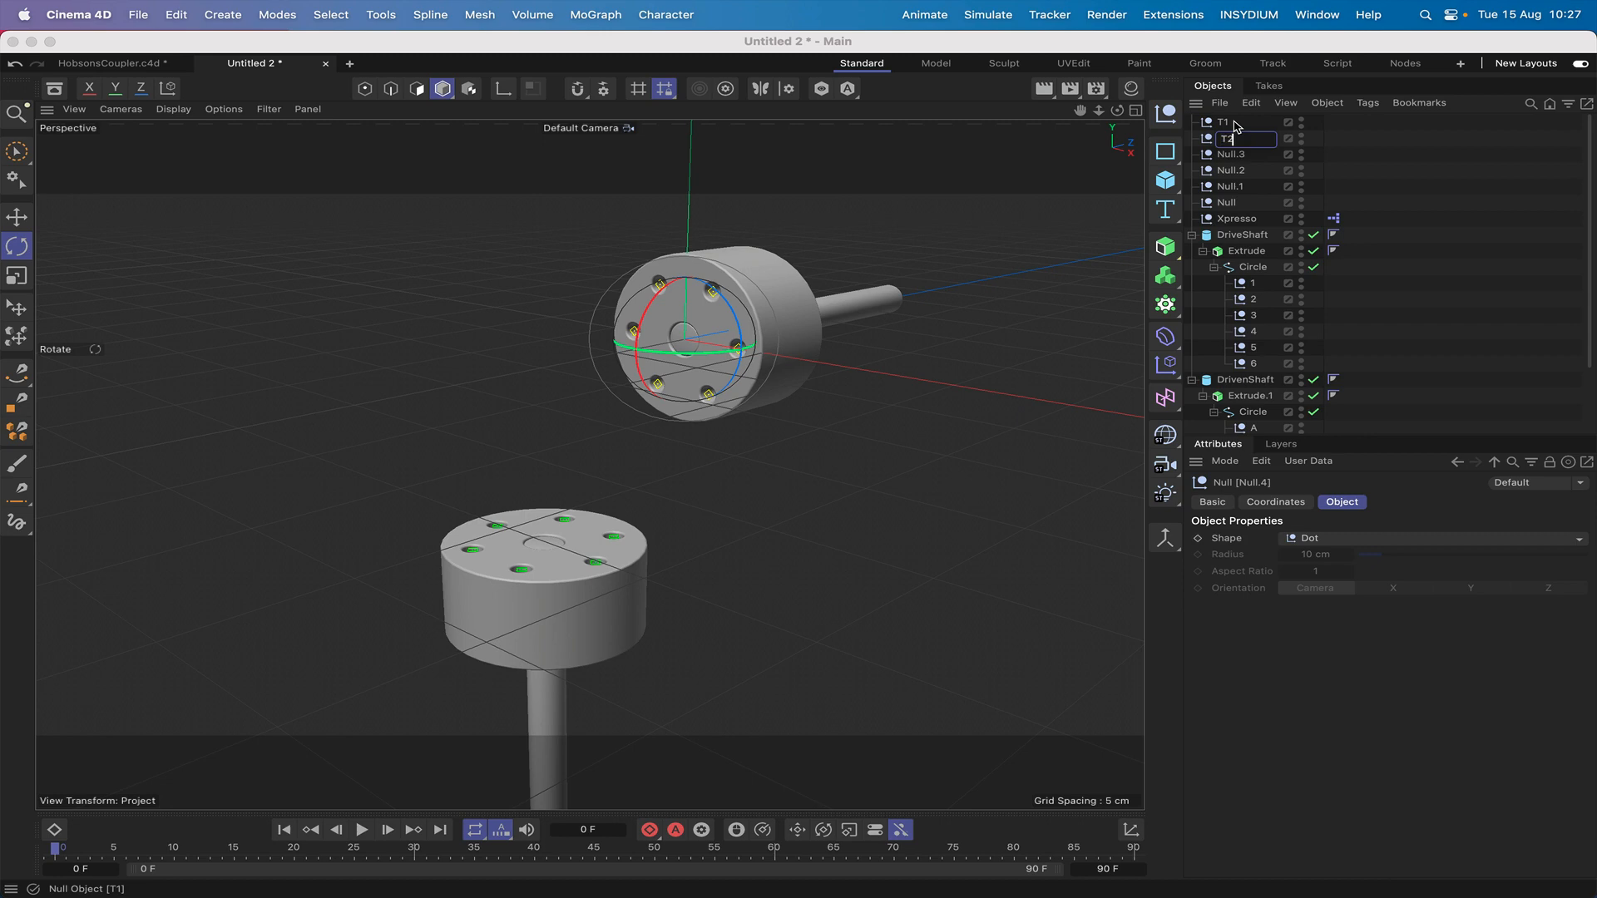
pyautogui.write('T2')
pyautogui.press('Tab')
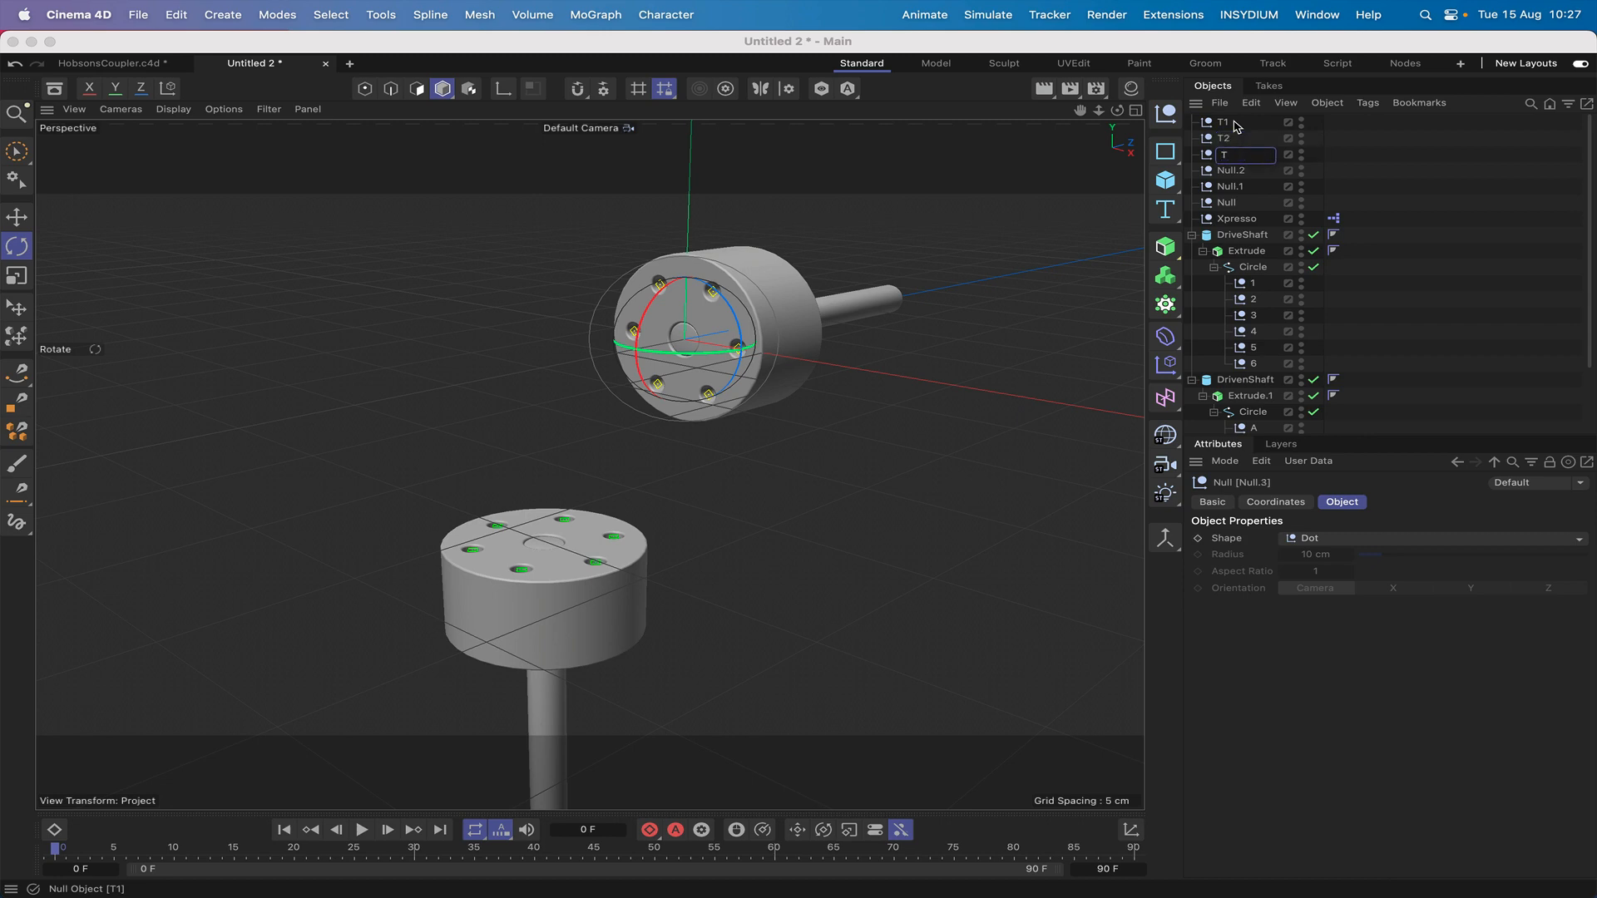
pyautogui.write('T3')
pyautogui.press('Tab')
pyautogui.press('Tab')
pyautogui.press('Tab')
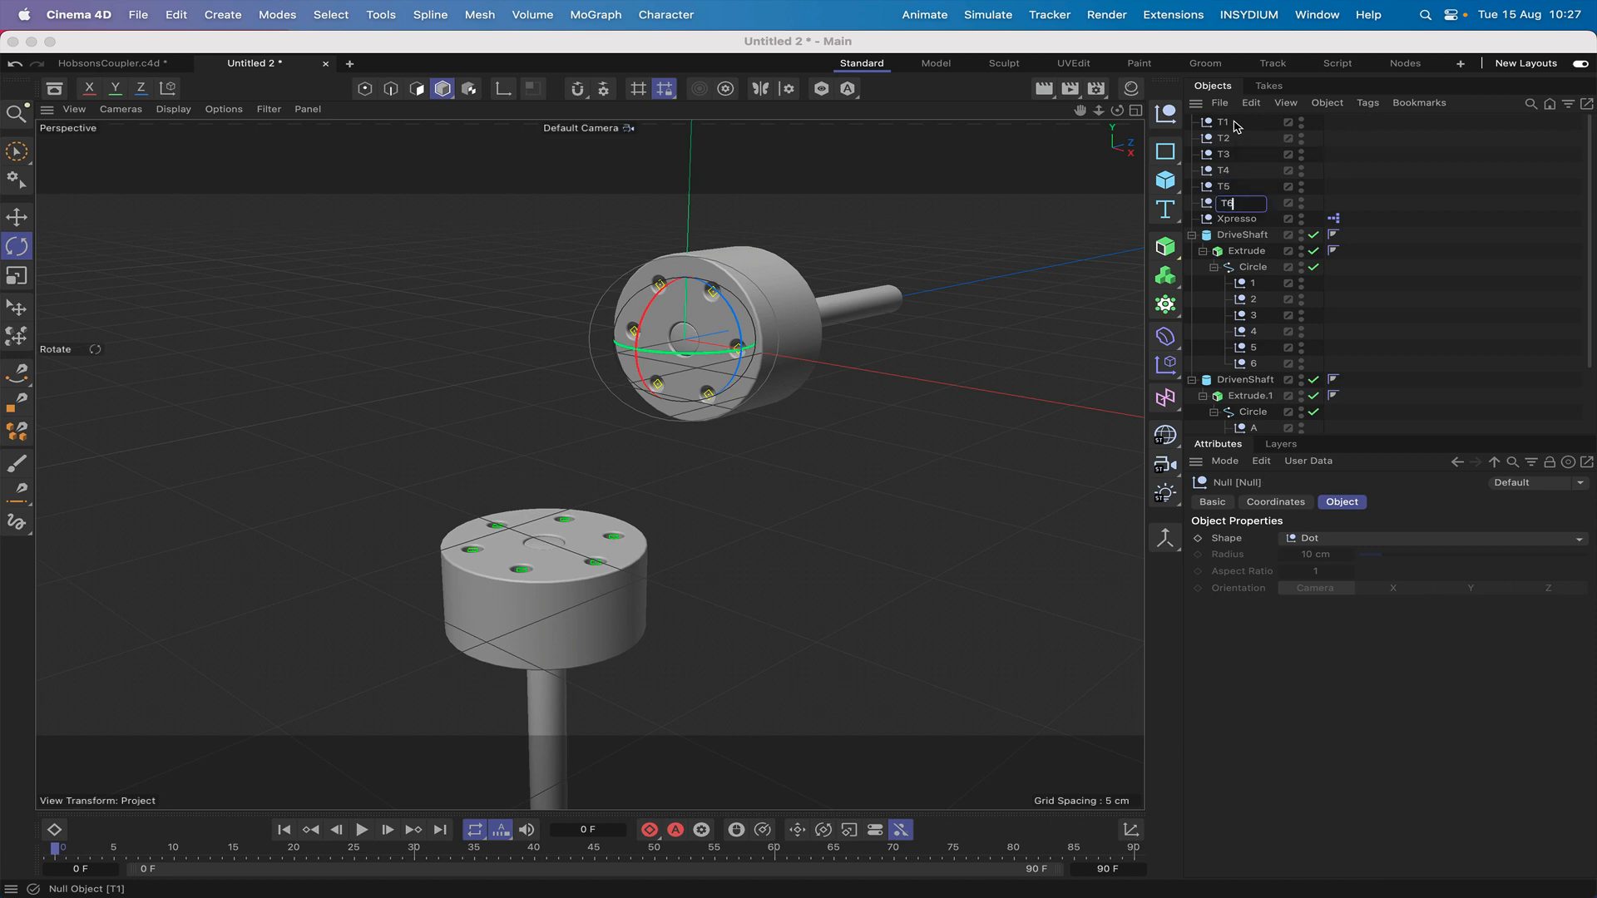
pyautogui.write('T6')
pyautogui.press('Return')
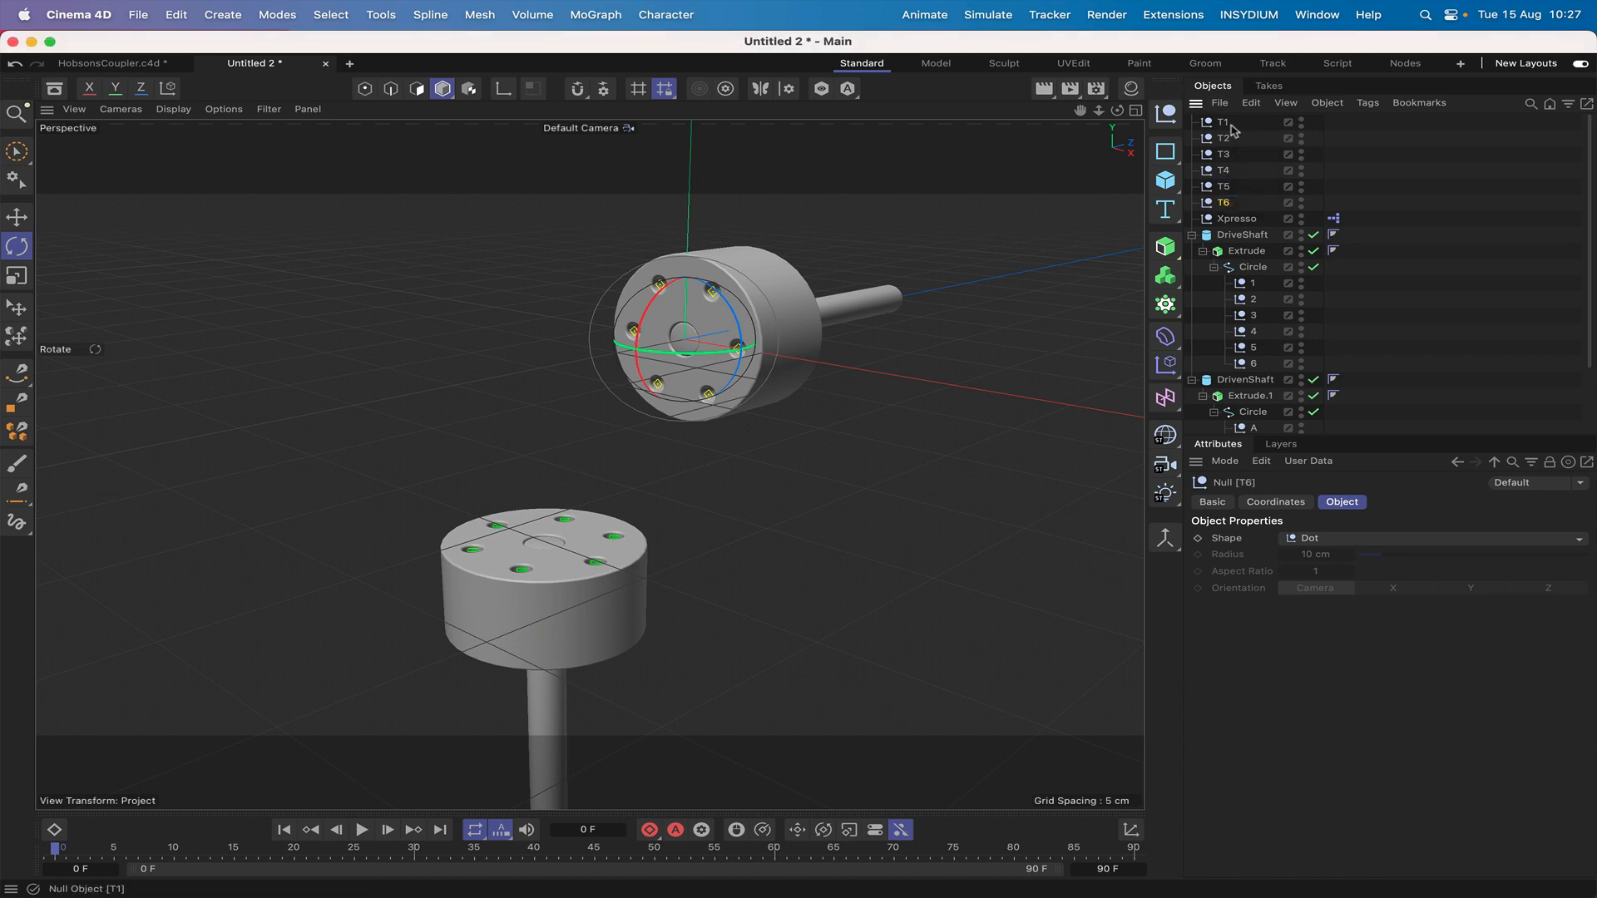
# Give nulls T1 to T6 together a Circle shape with a radius of 1 cm.
pyautogui.moveTo(1244, 123); pyautogui.dragTo(1211, 201)
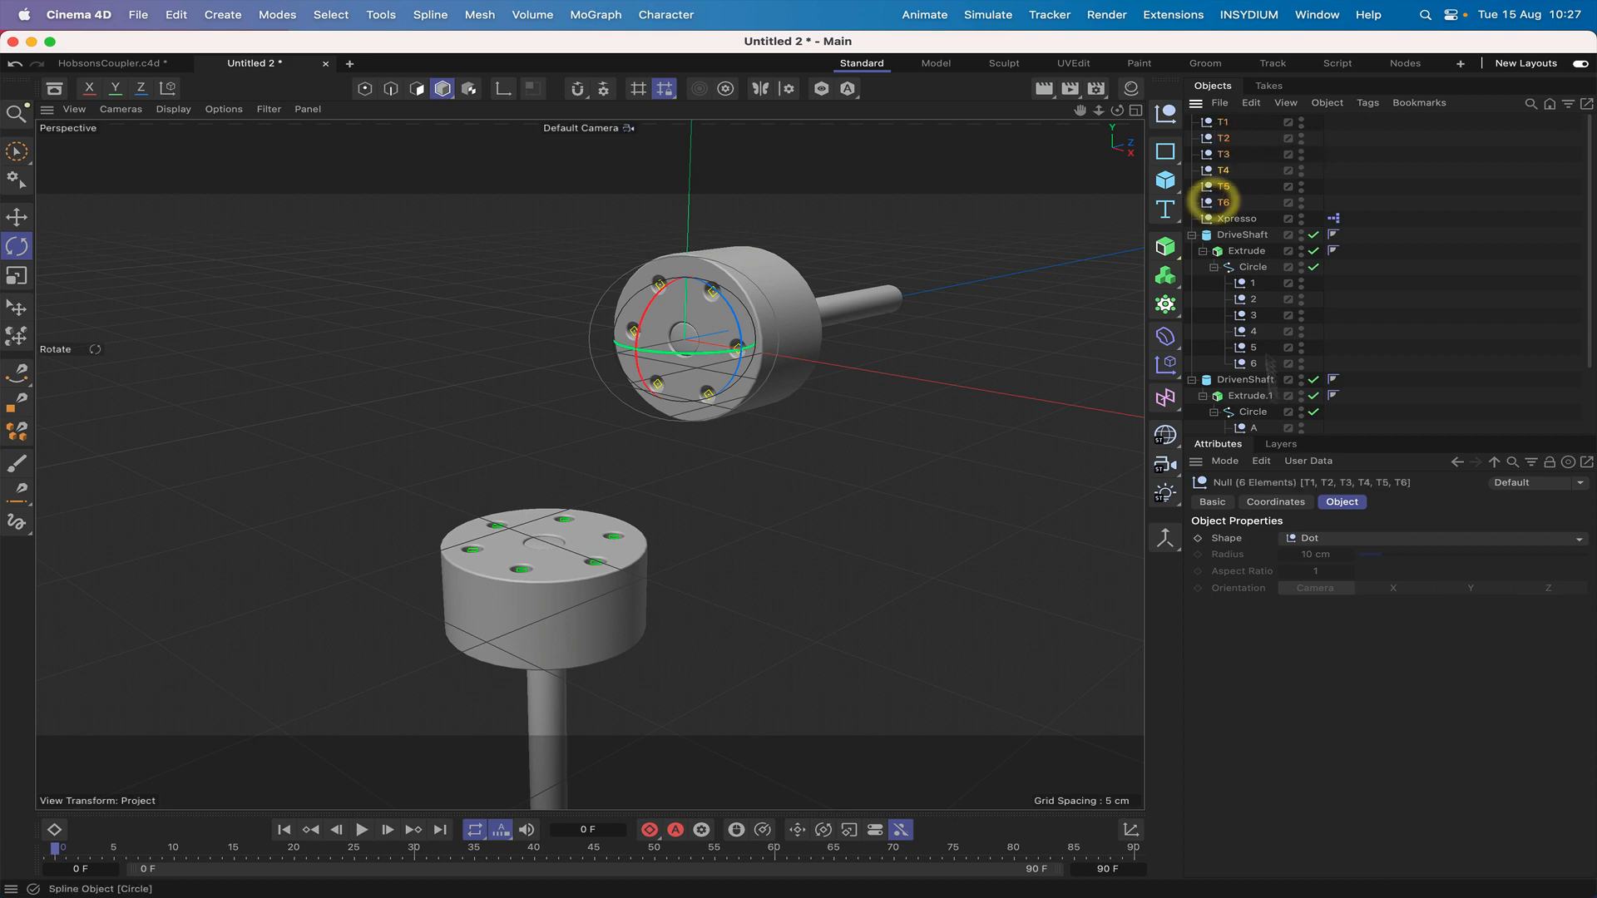
pyautogui.click(1219, 505)
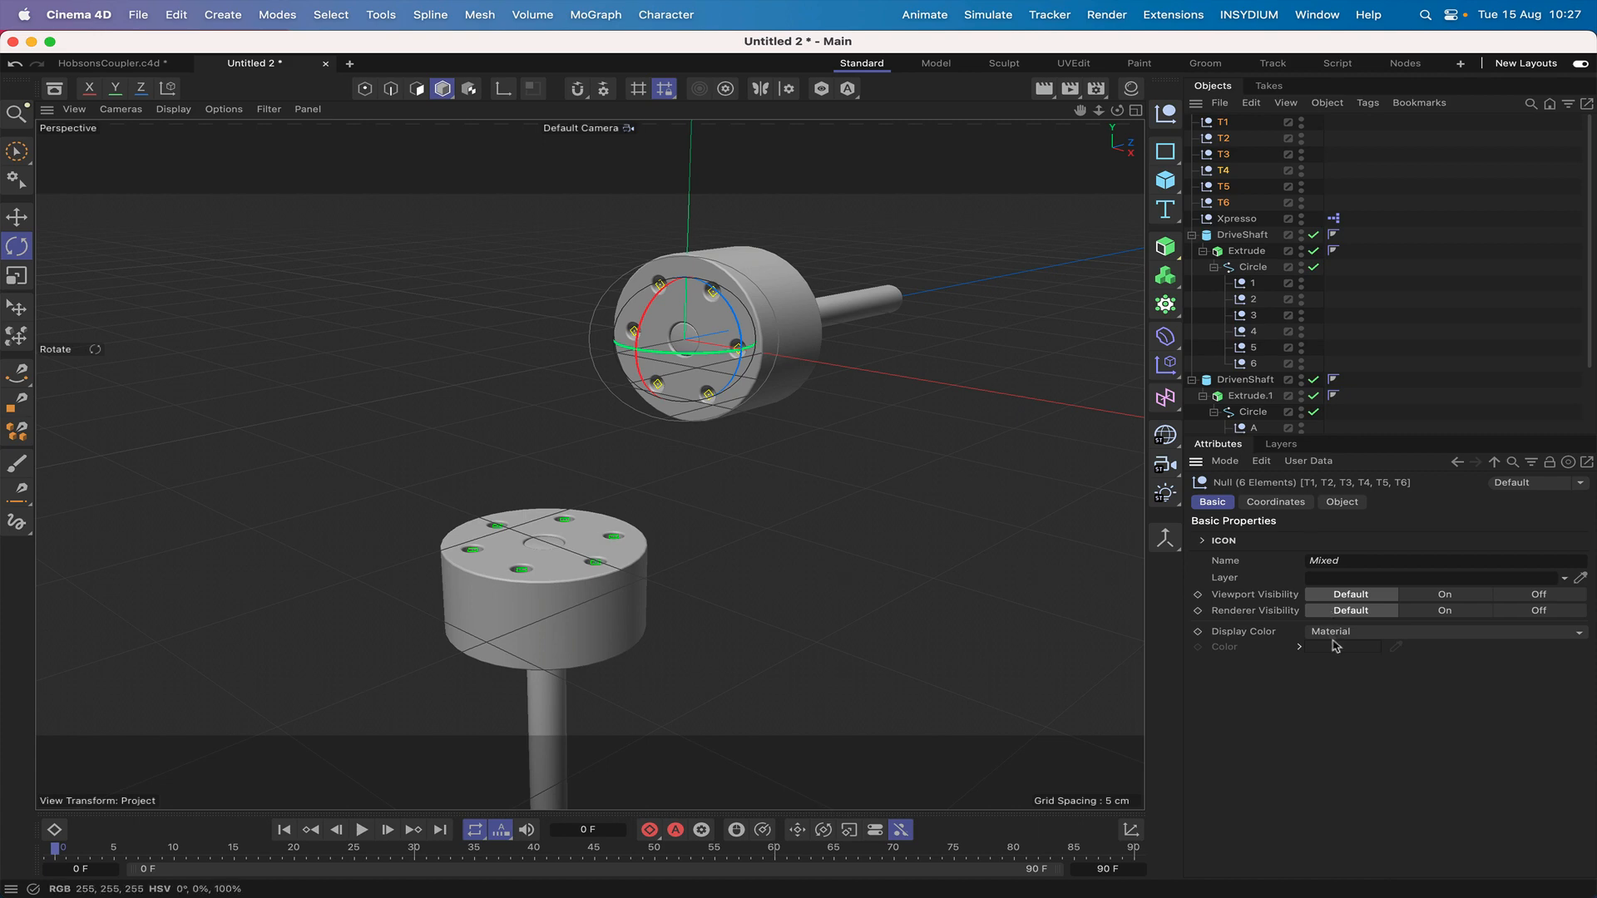
pyautogui.click(1337, 502)
pyautogui.click(1312, 539)
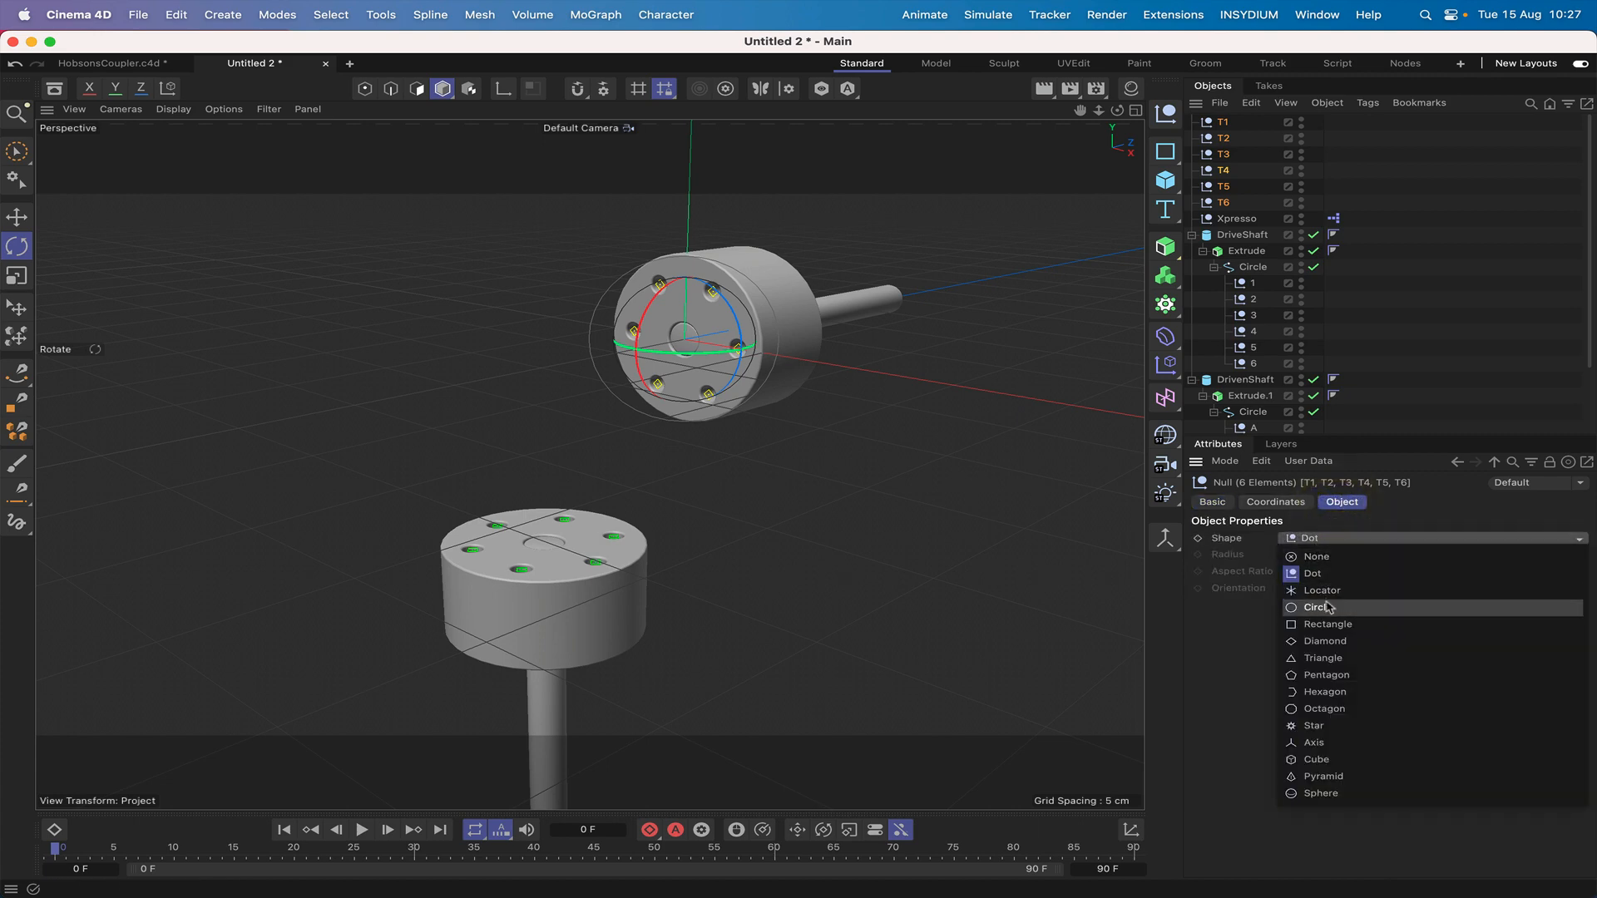
pyautogui.click(1321, 607)
pyautogui.doubleClick(1318, 556)
pyautogui.press('BackSpace')
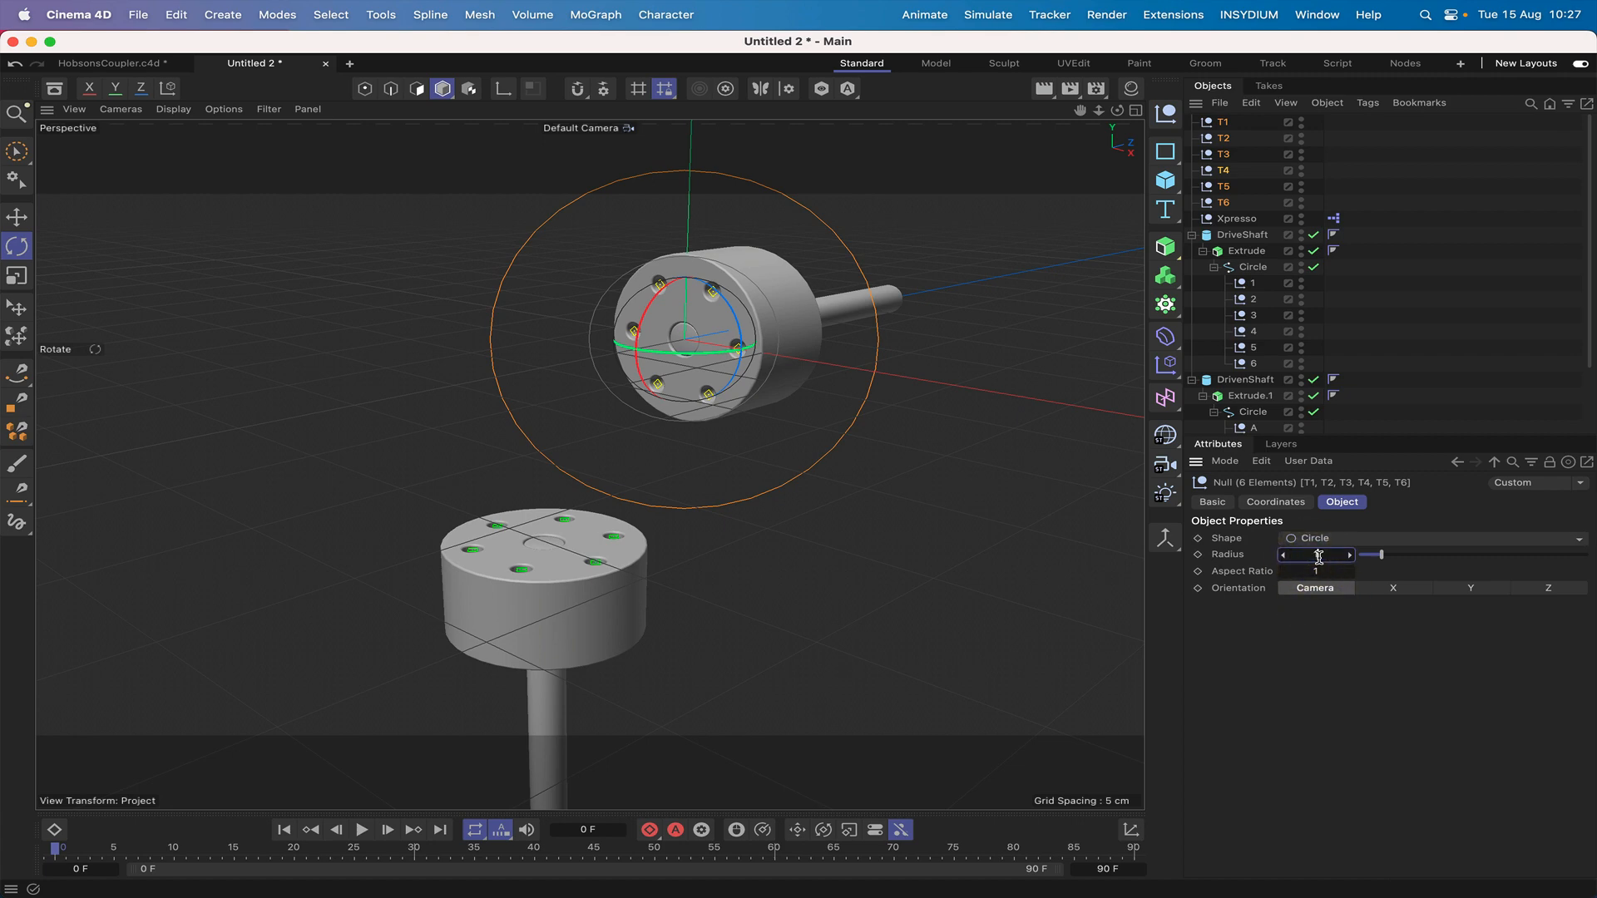
pyautogui.write('1')
pyautogui.press('Return')
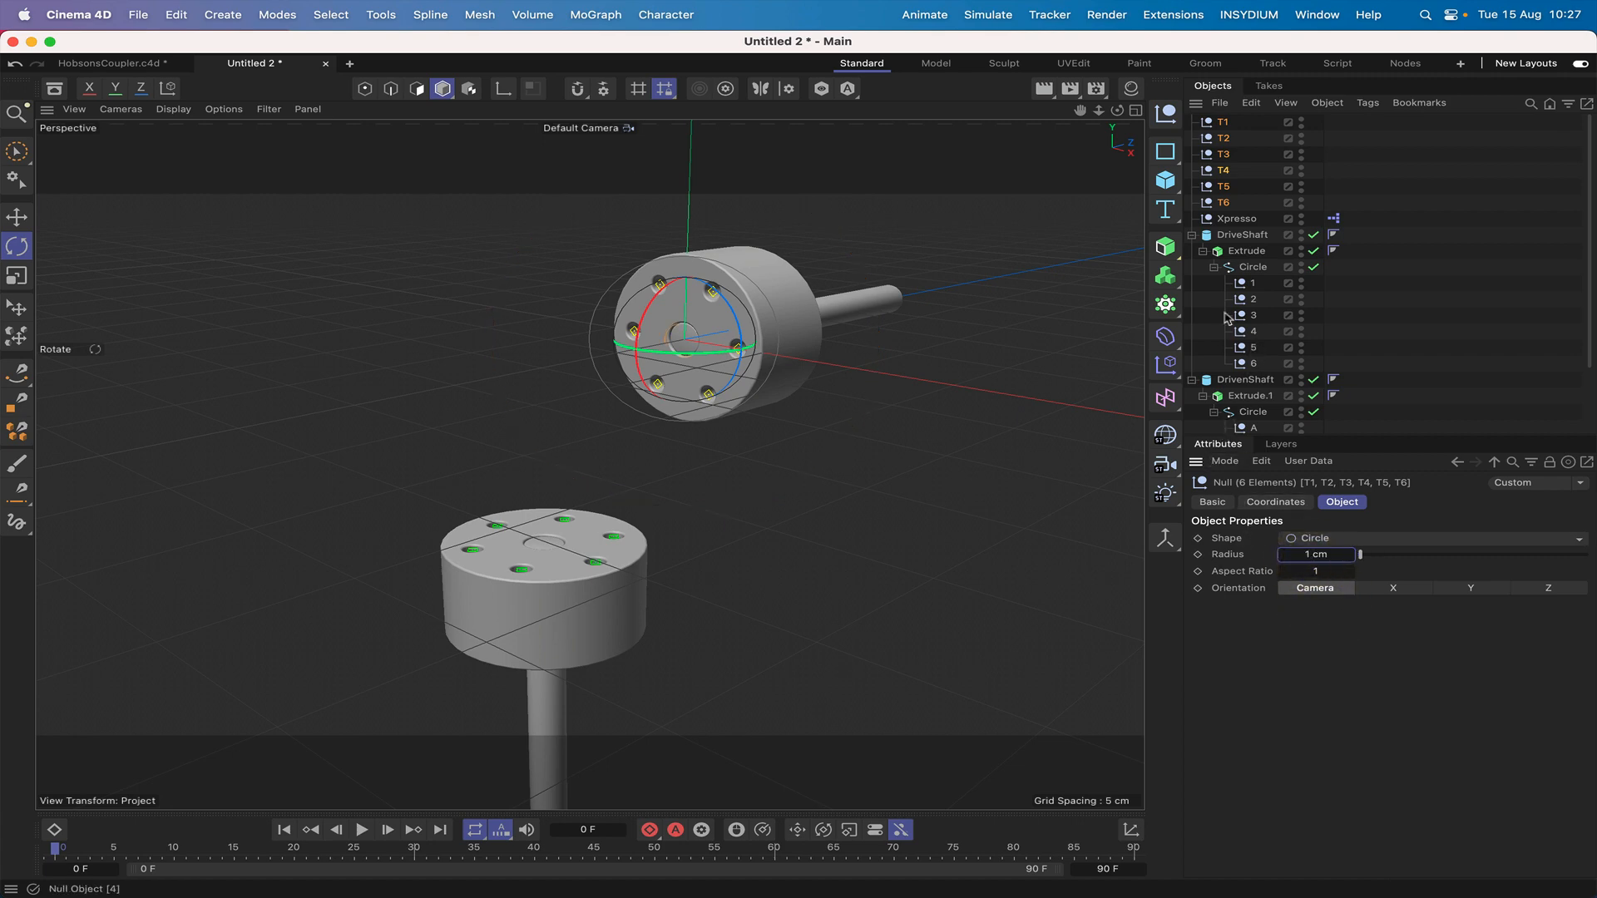
# Set the display color mode of nulls T1 to T6 to Automatic with cyan (RGB 0, 255, 255), and deselect them.
pyautogui.click(1212, 501)
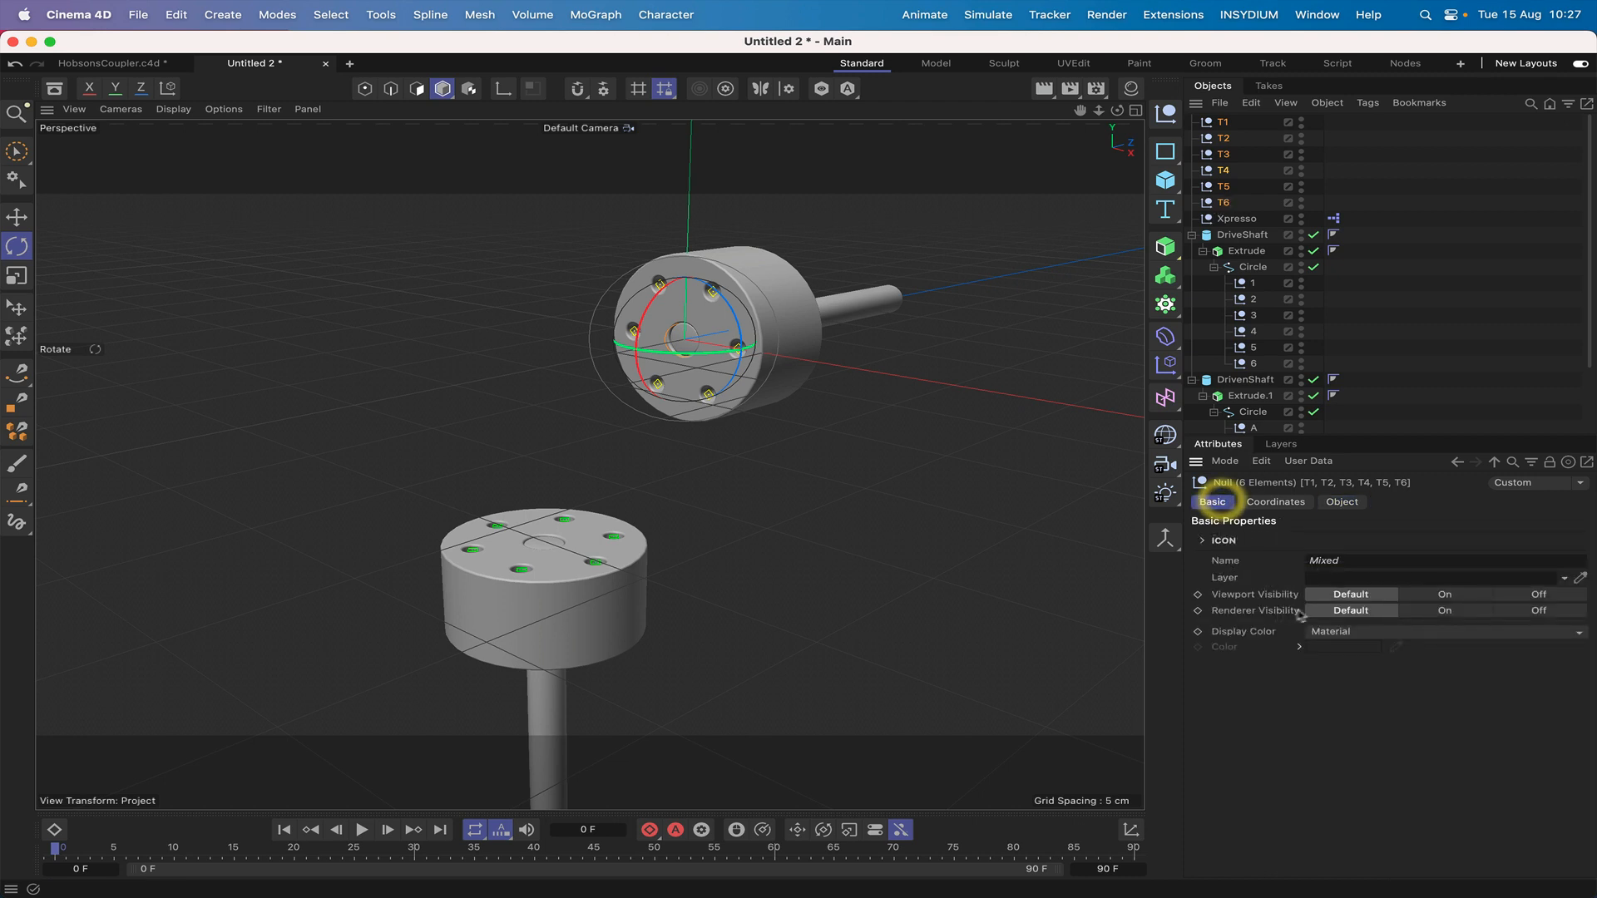
pyautogui.click(1323, 632)
pyautogui.click(1349, 683)
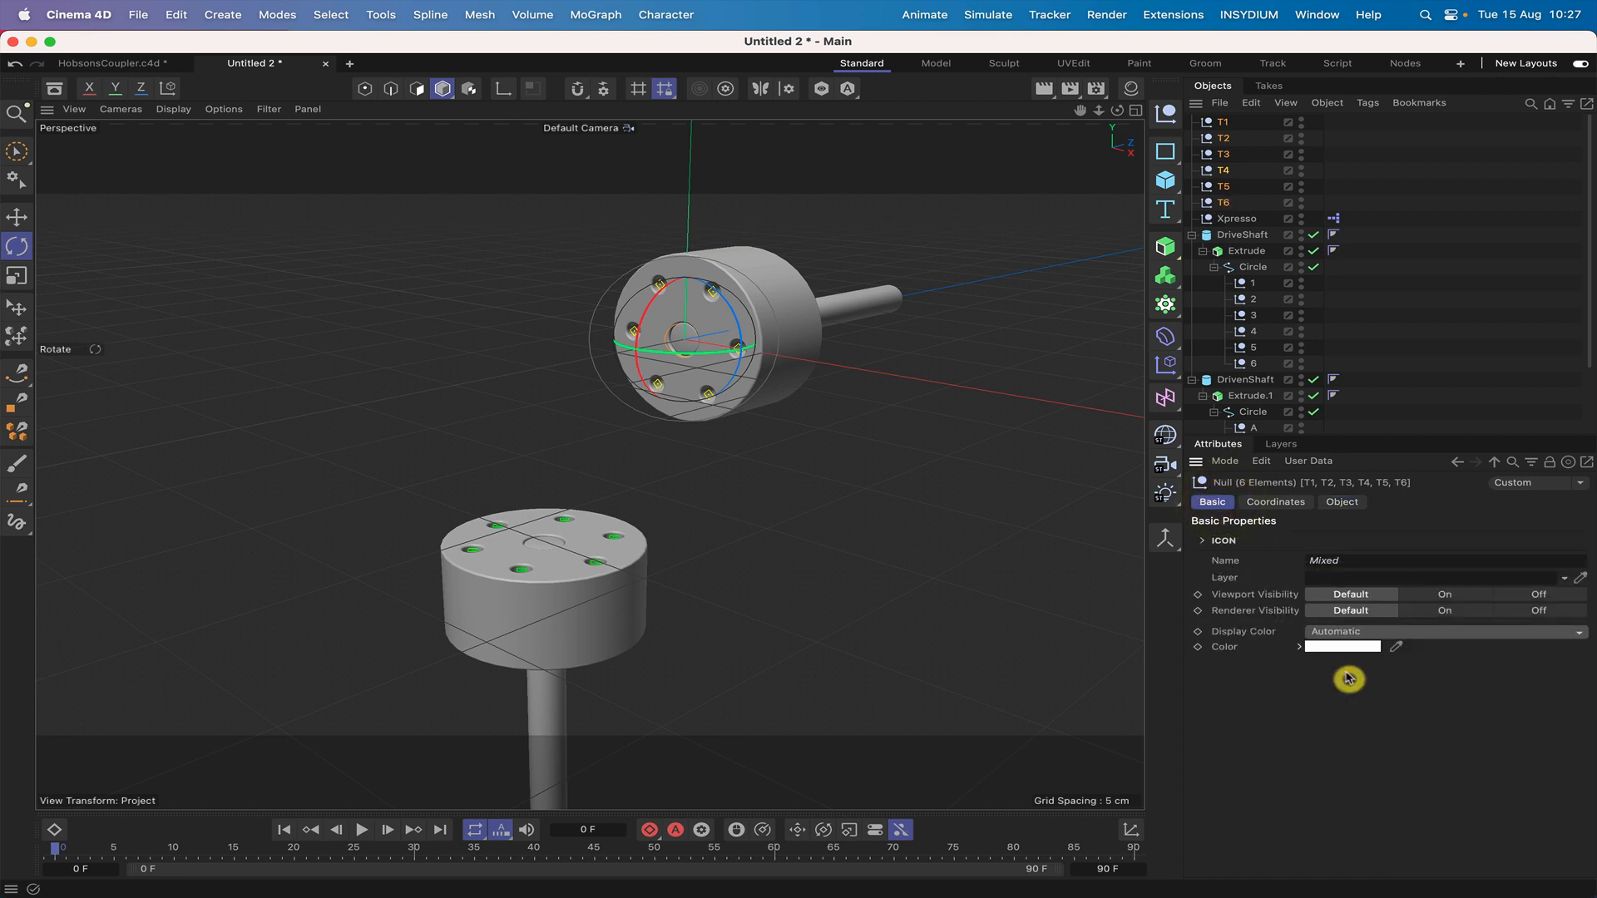
pyautogui.click(1338, 649)
pyautogui.click(1371, 733)
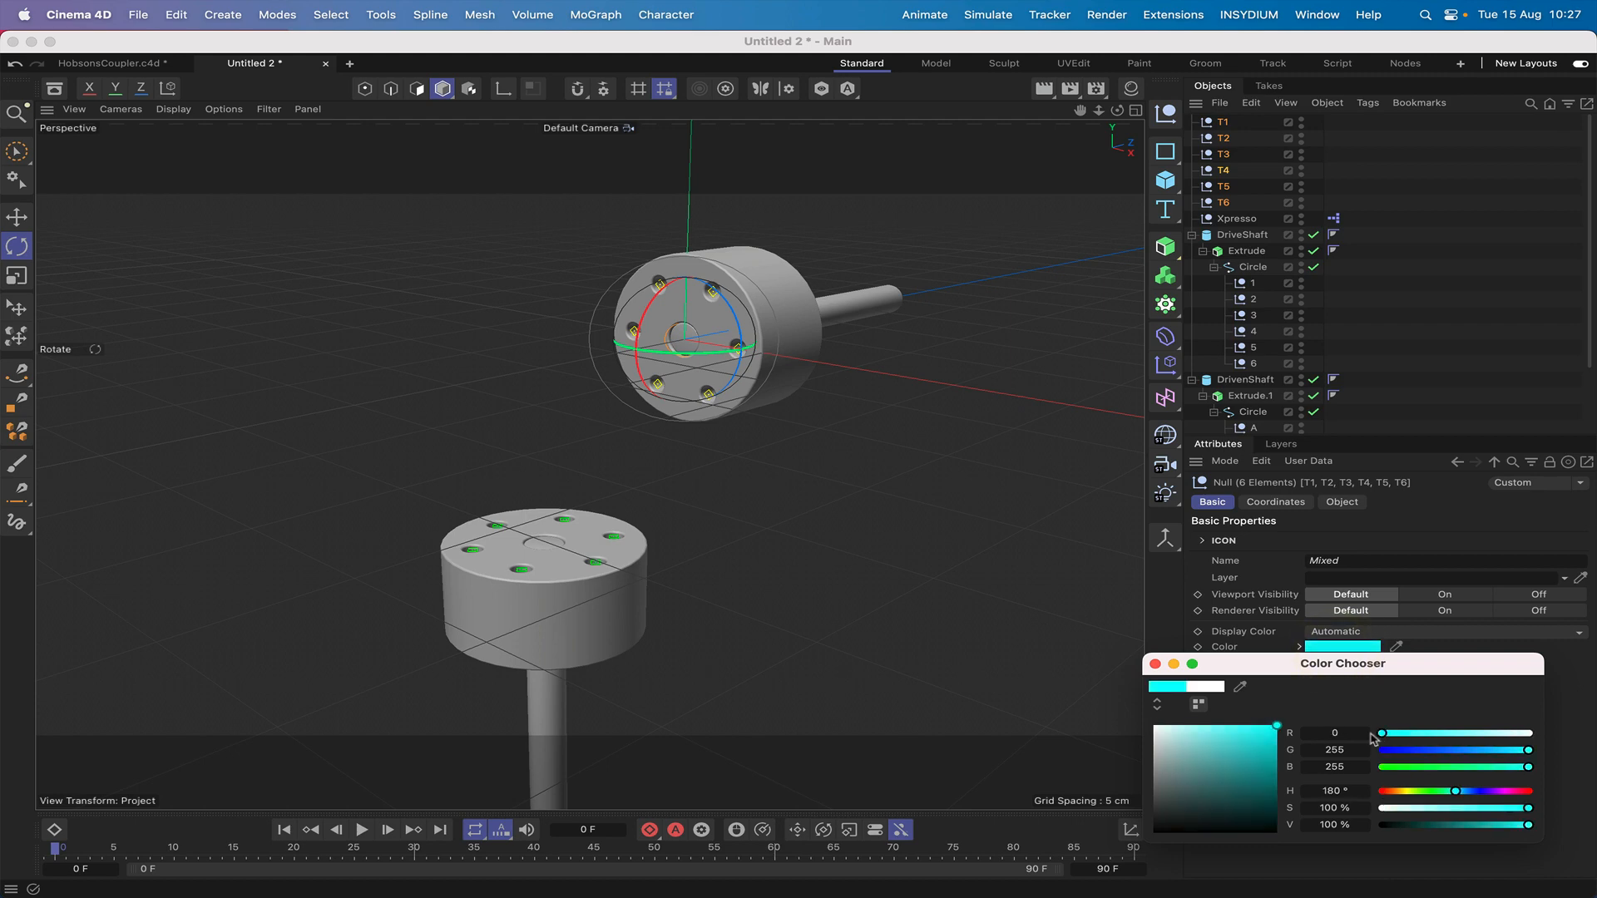
pyautogui.click(1154, 664)
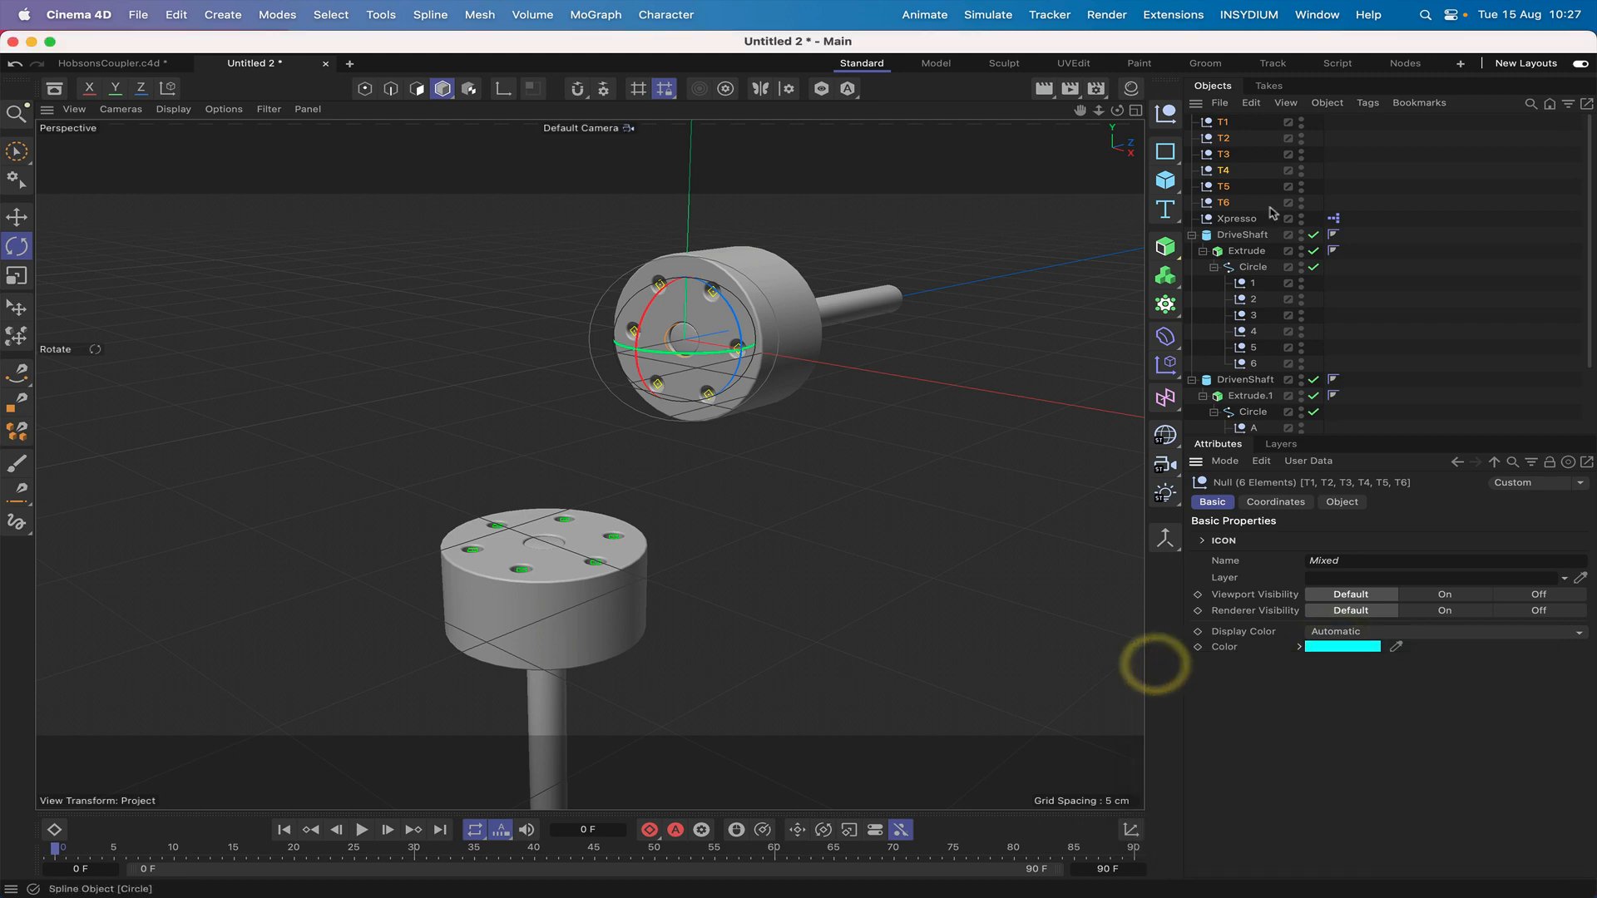
pyautogui.click(1264, 167)
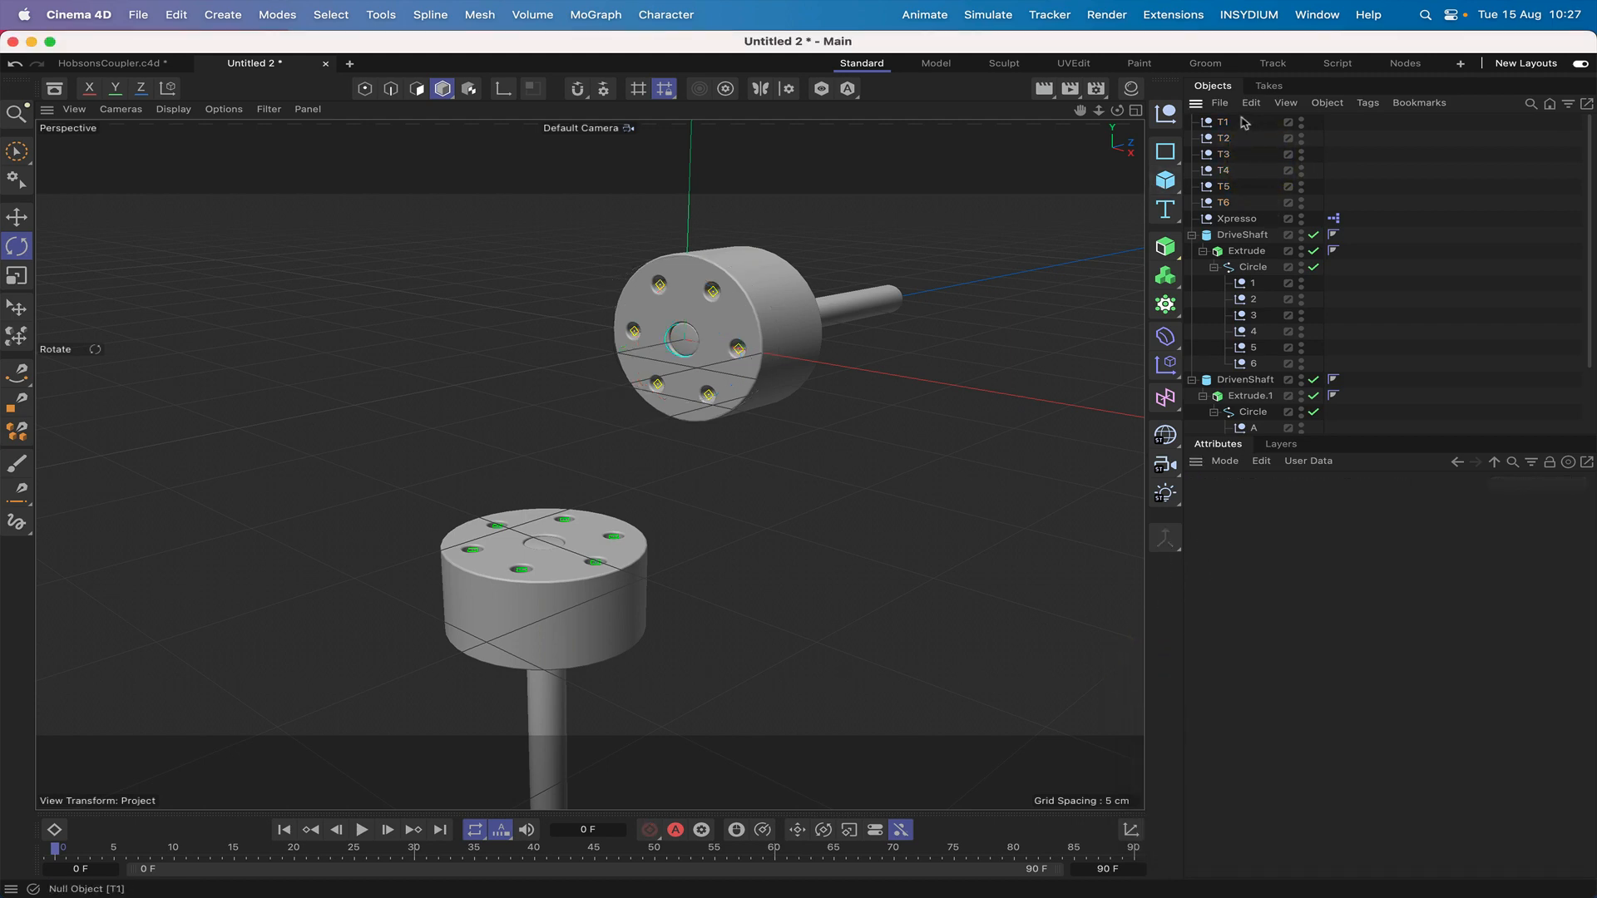
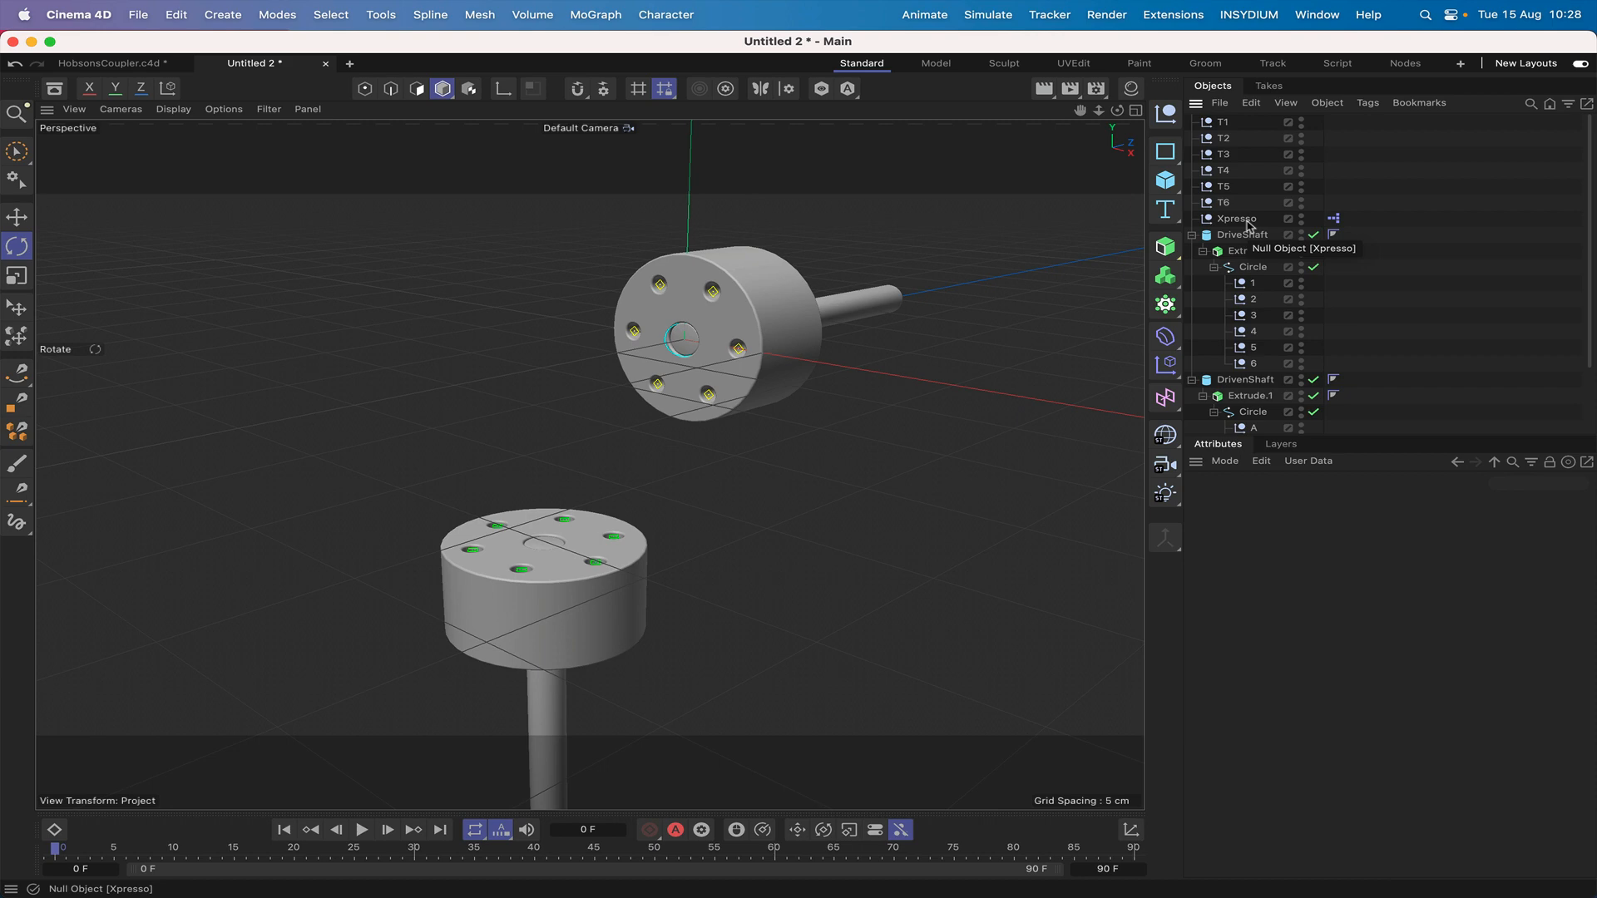
# Add a second XPresso tag to the Xpresso null and move its editor window clear of the object list.
pyautogui.click(1248, 221)
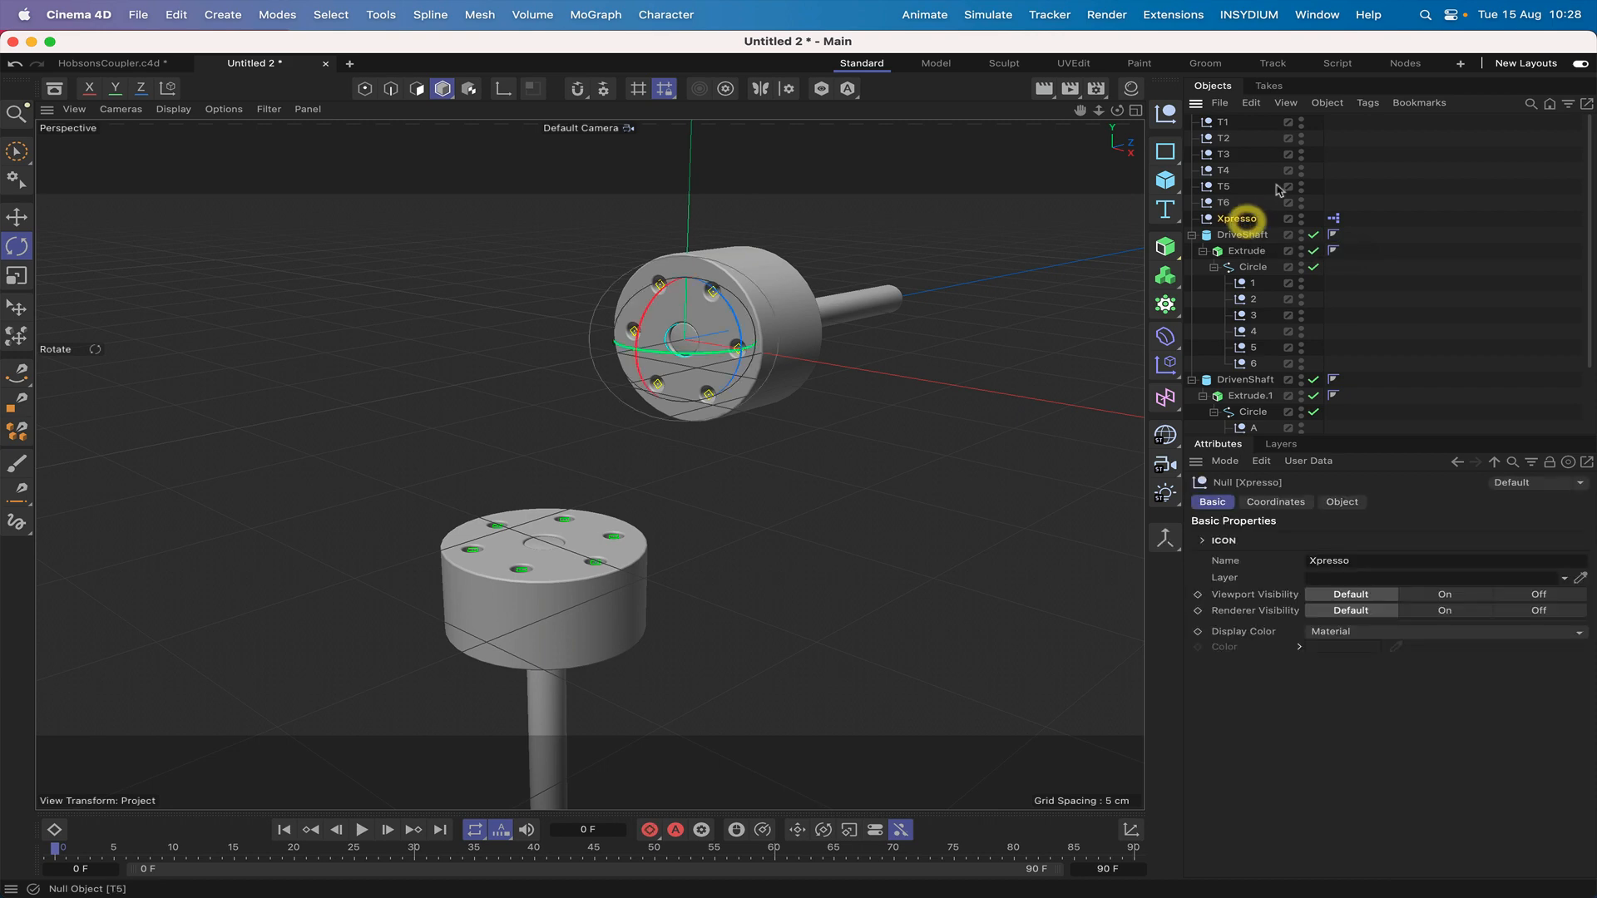
pyautogui.click(1368, 104)
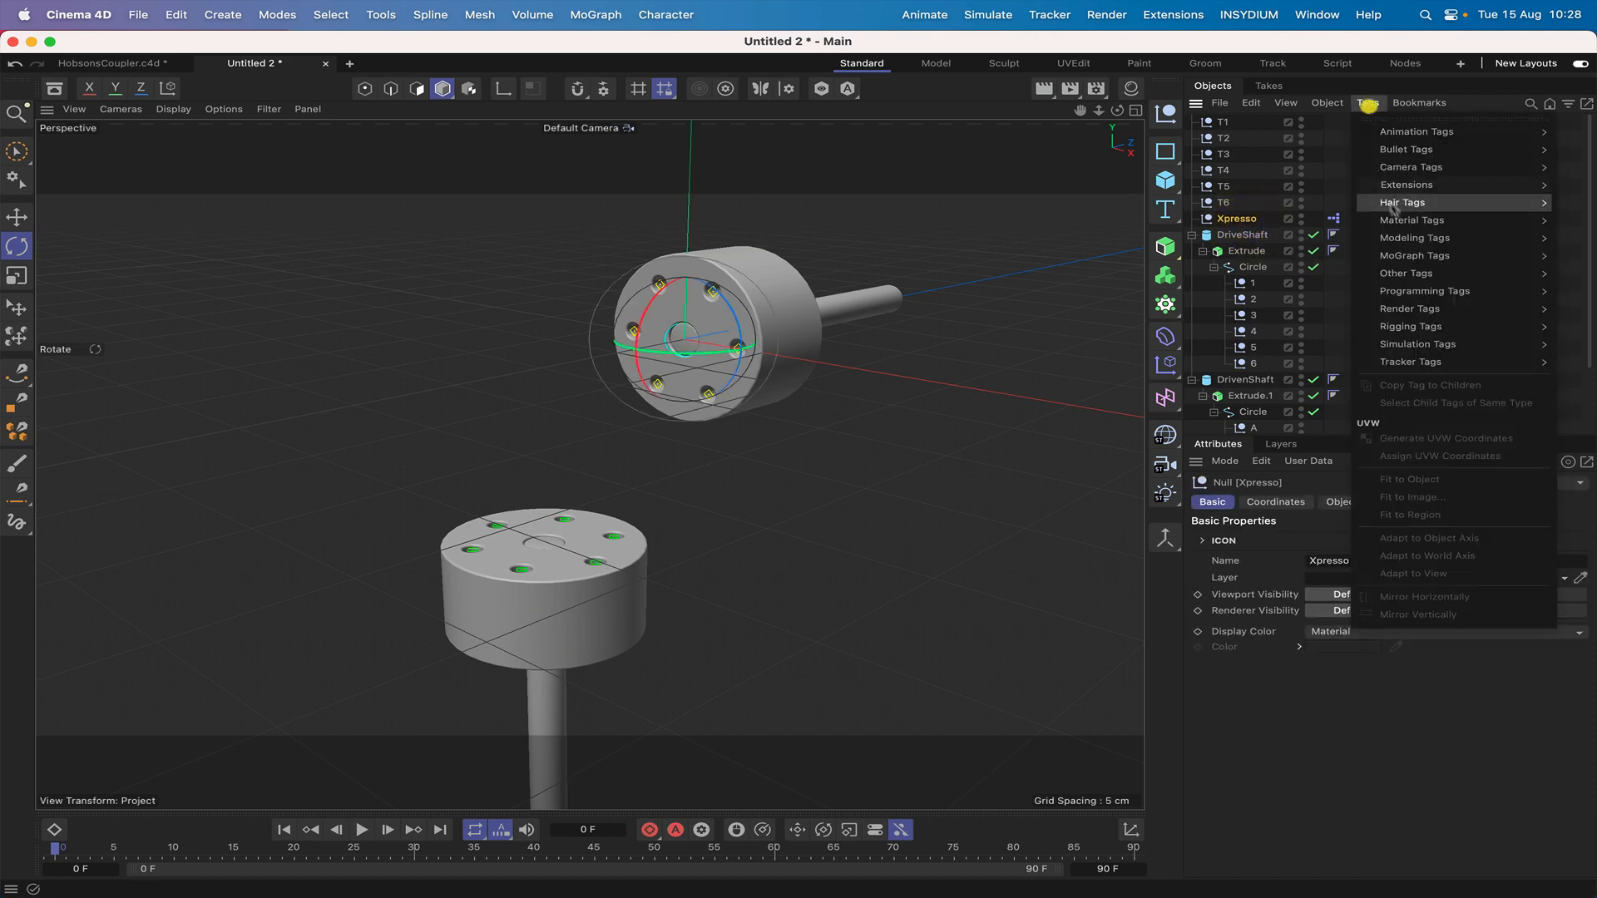
pyautogui.moveTo(1422, 291)
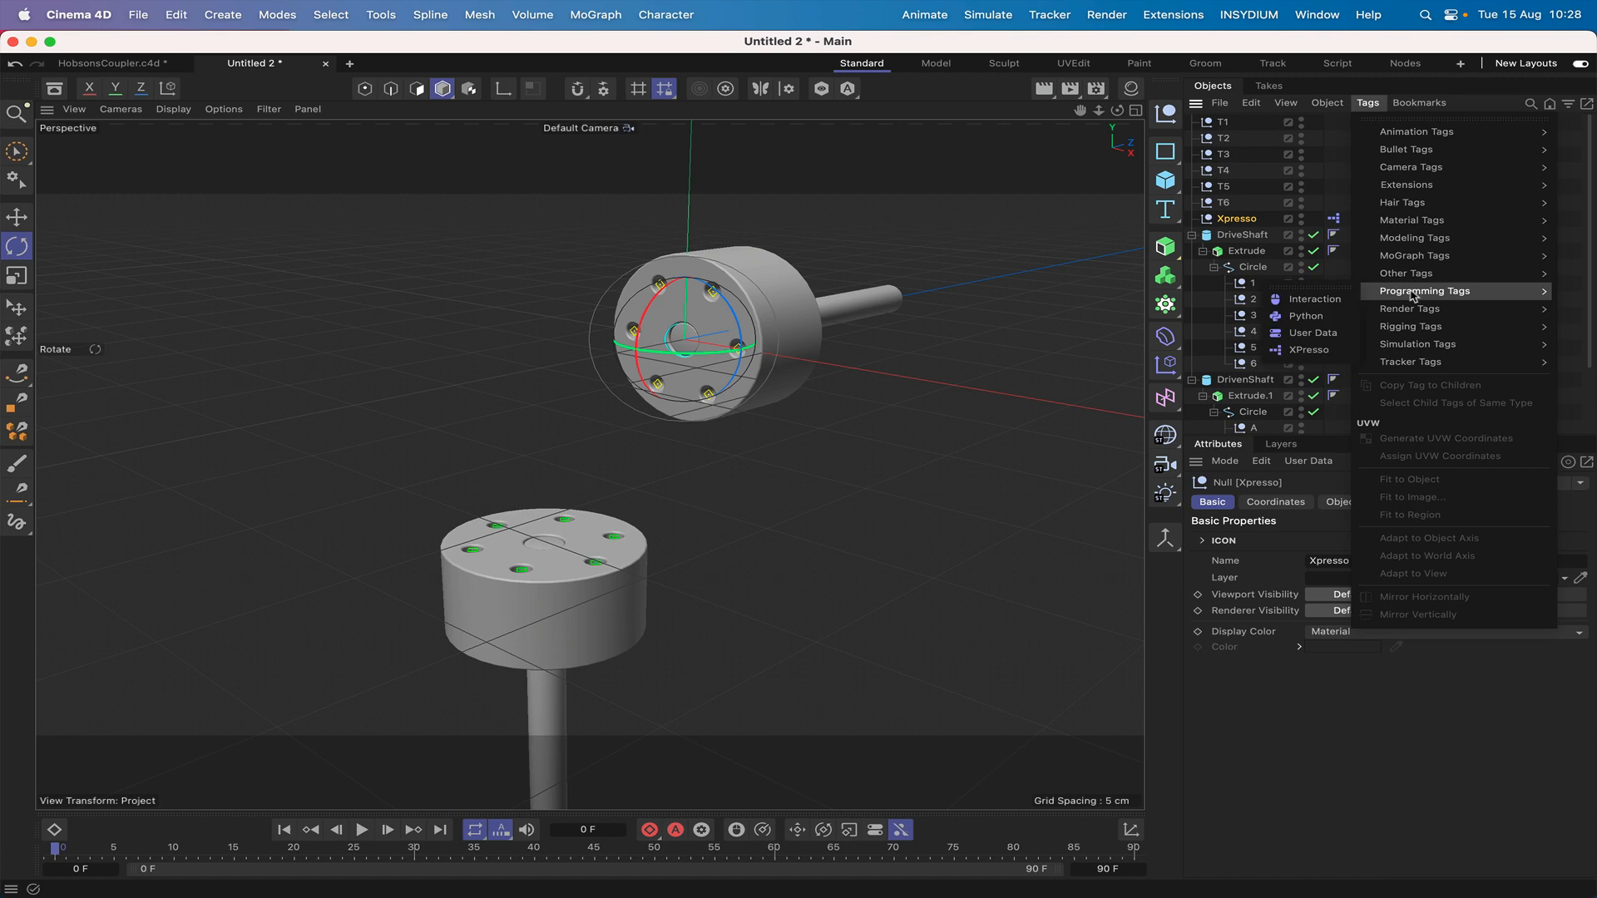
pyautogui.click(1308, 350)
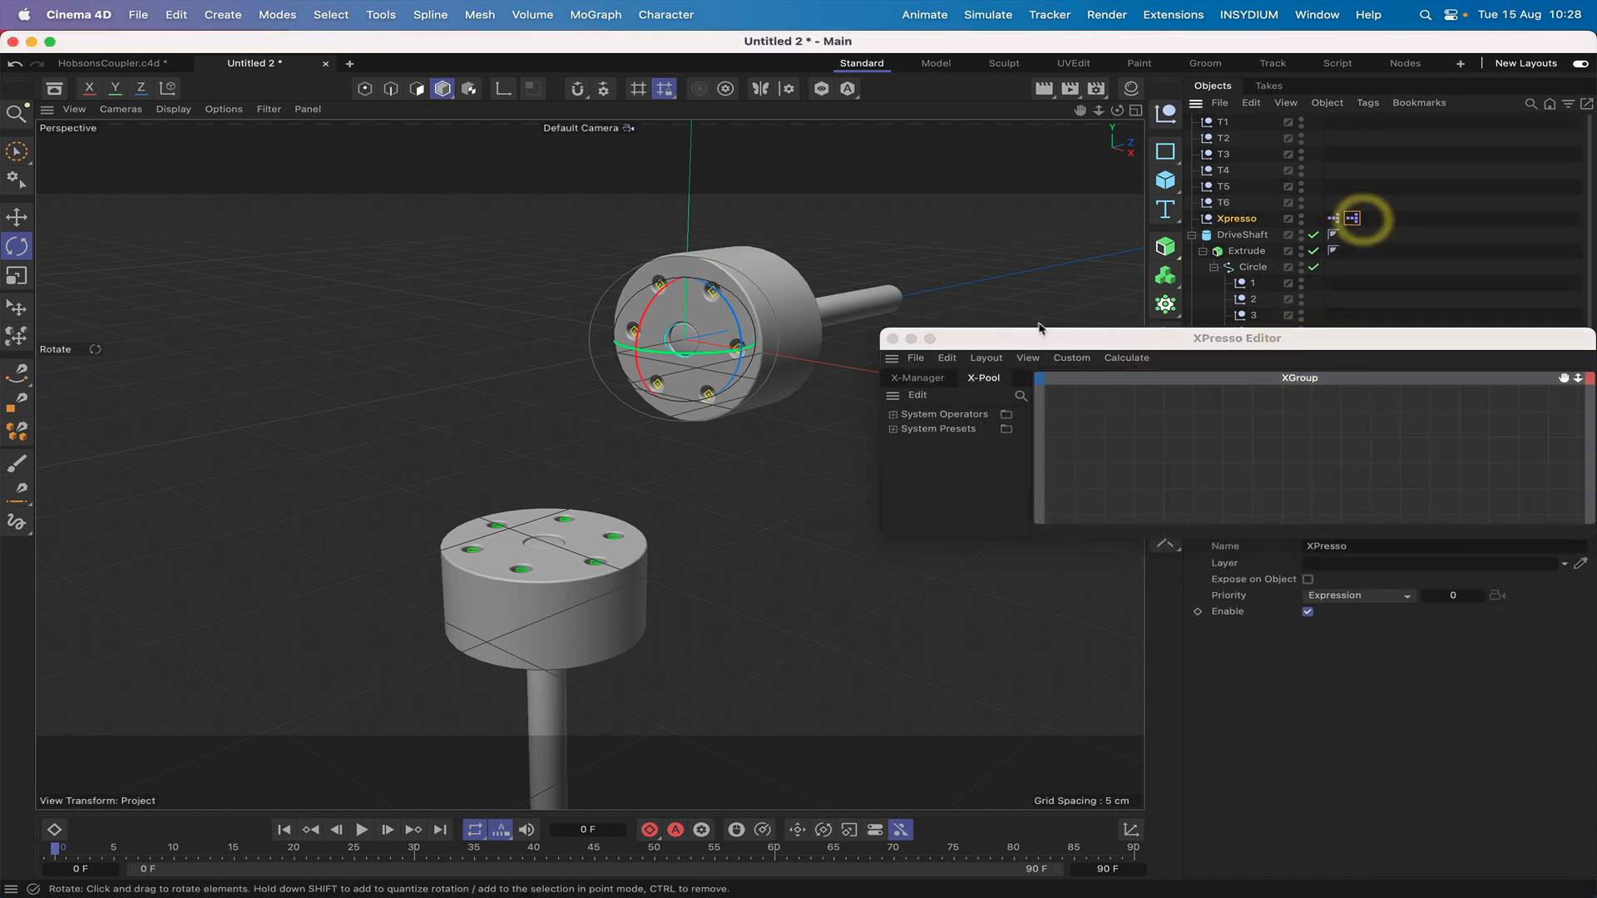
pyautogui.moveTo(1101, 339); pyautogui.dragTo(240, 25)
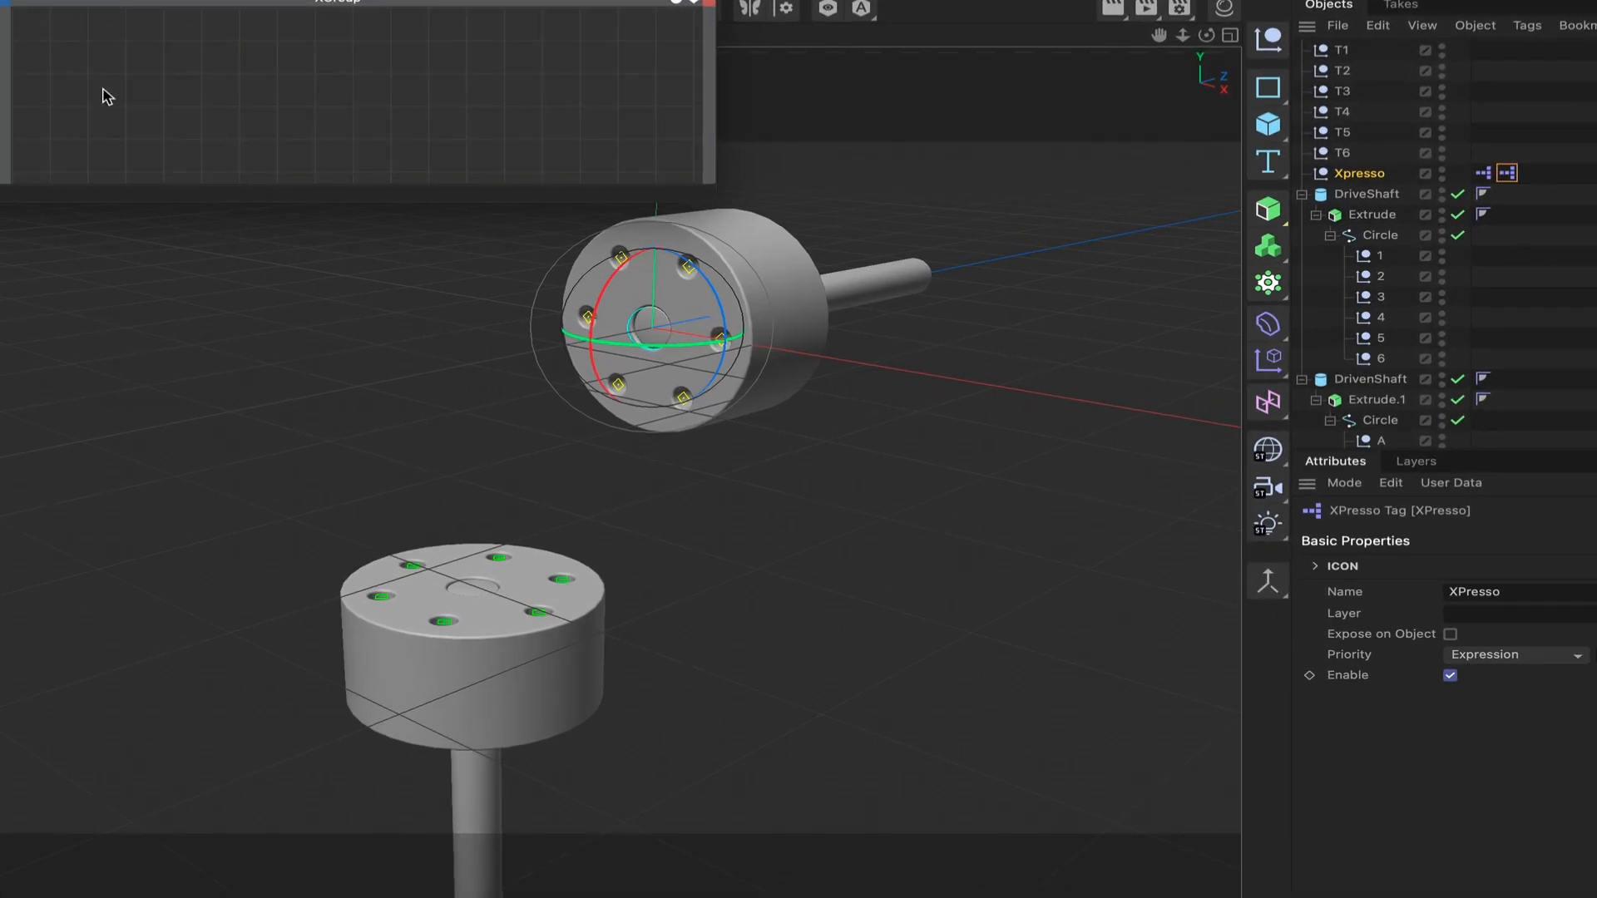
# Add an Iteration node to the new XPresso graph and set its Iteration End to 5.
pyautogui.rightClick(106, 97)
pyautogui.moveTo(175, 134)
pyautogui.moveTo(353, 139)
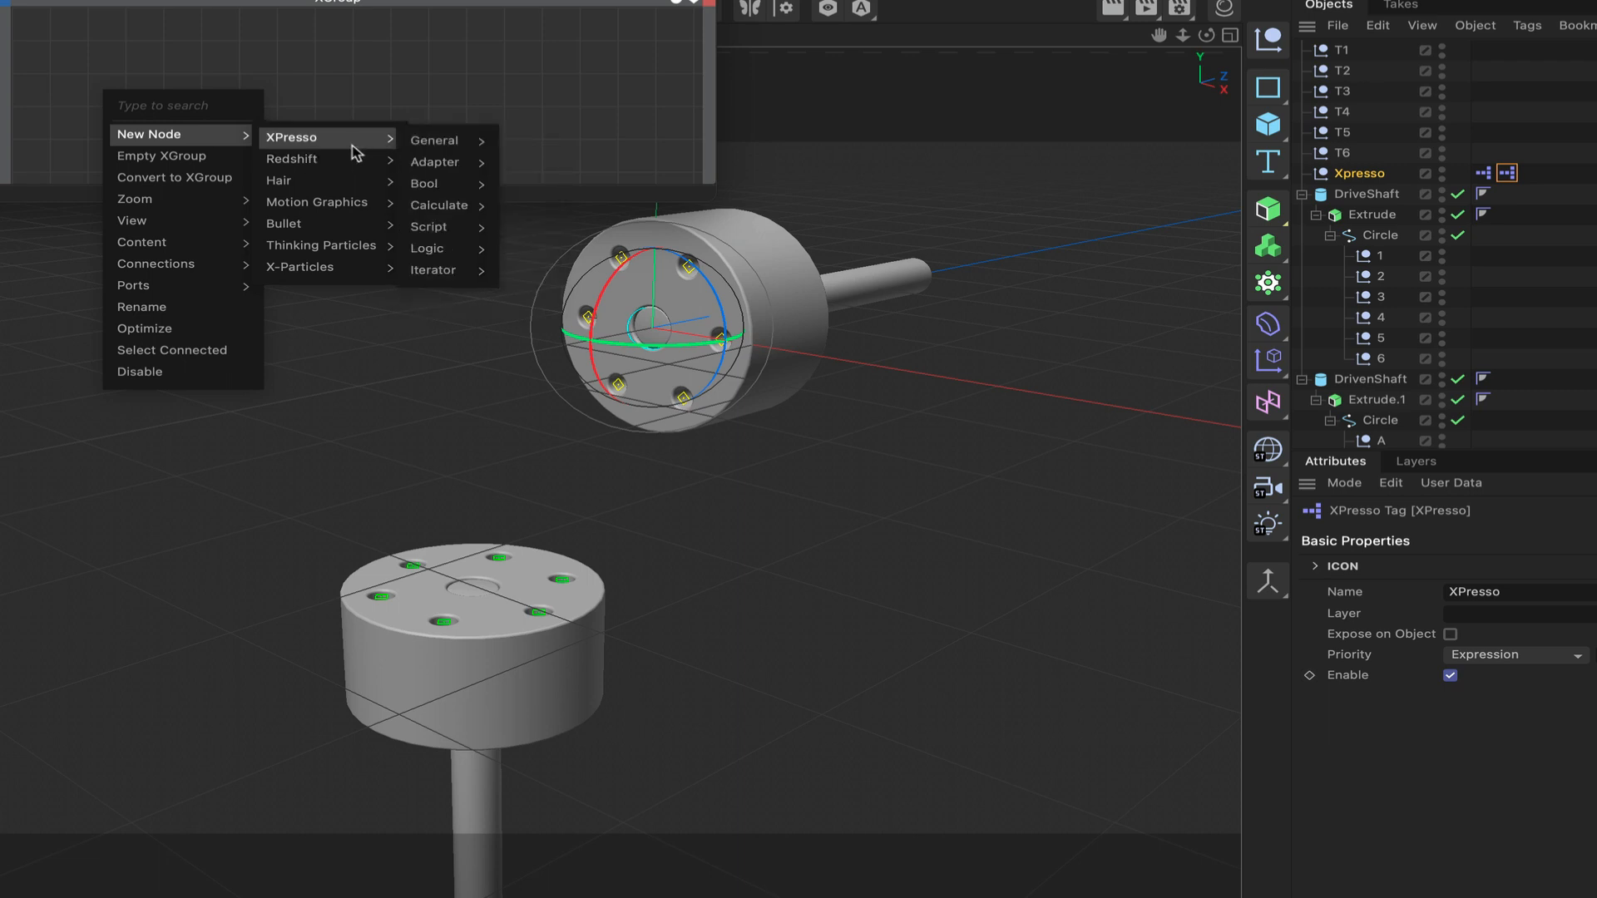
pyautogui.moveTo(463, 268)
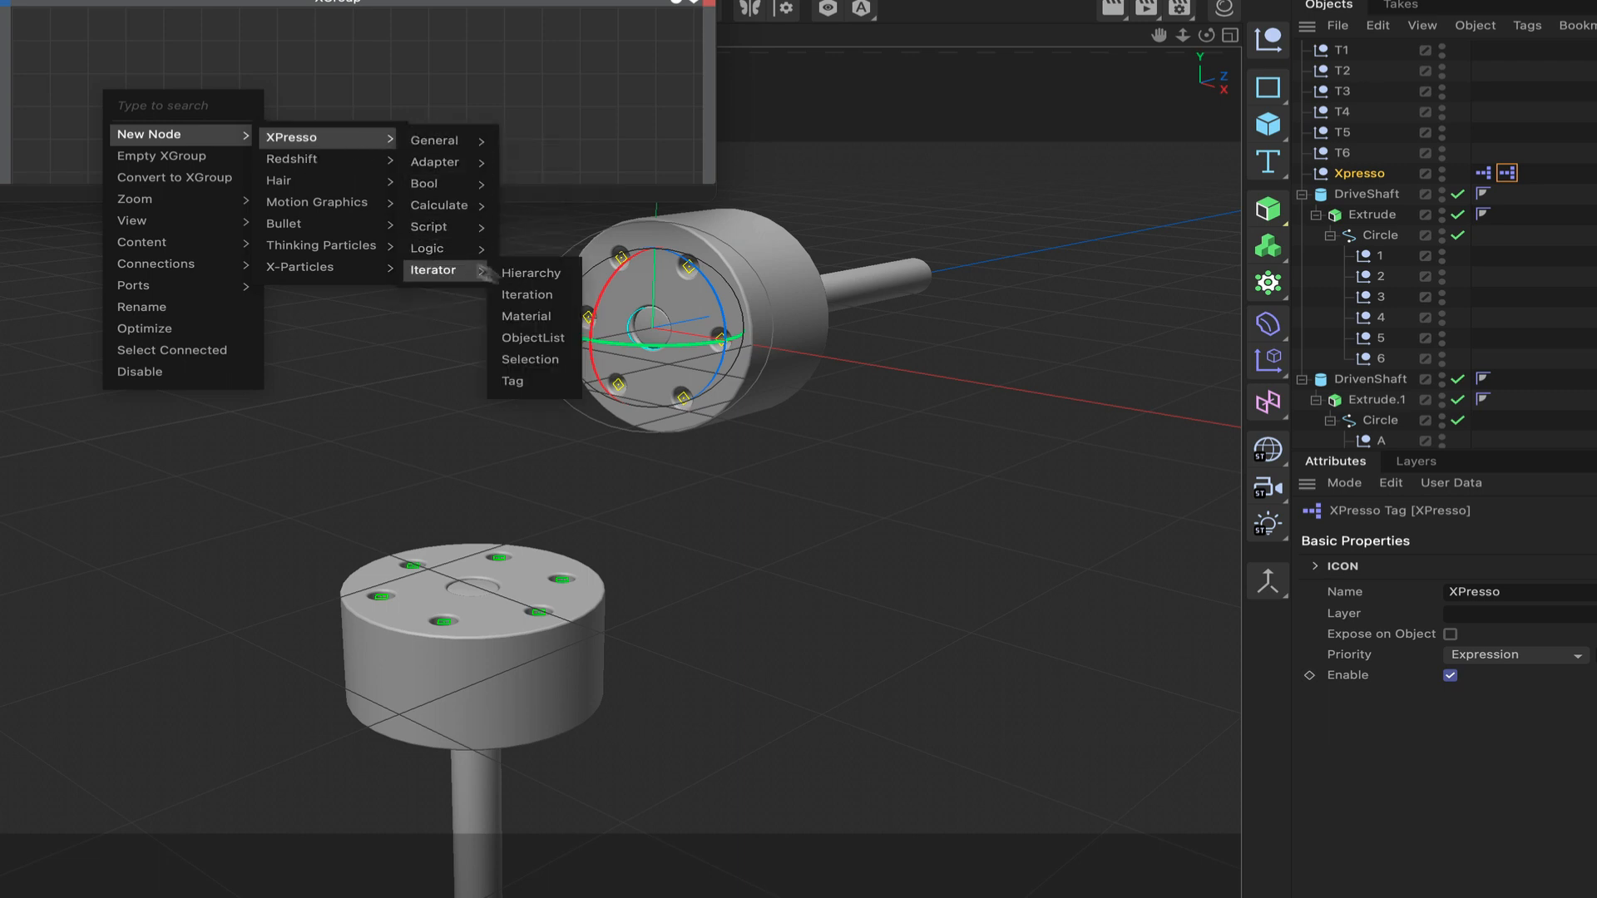
pyautogui.click(544, 302)
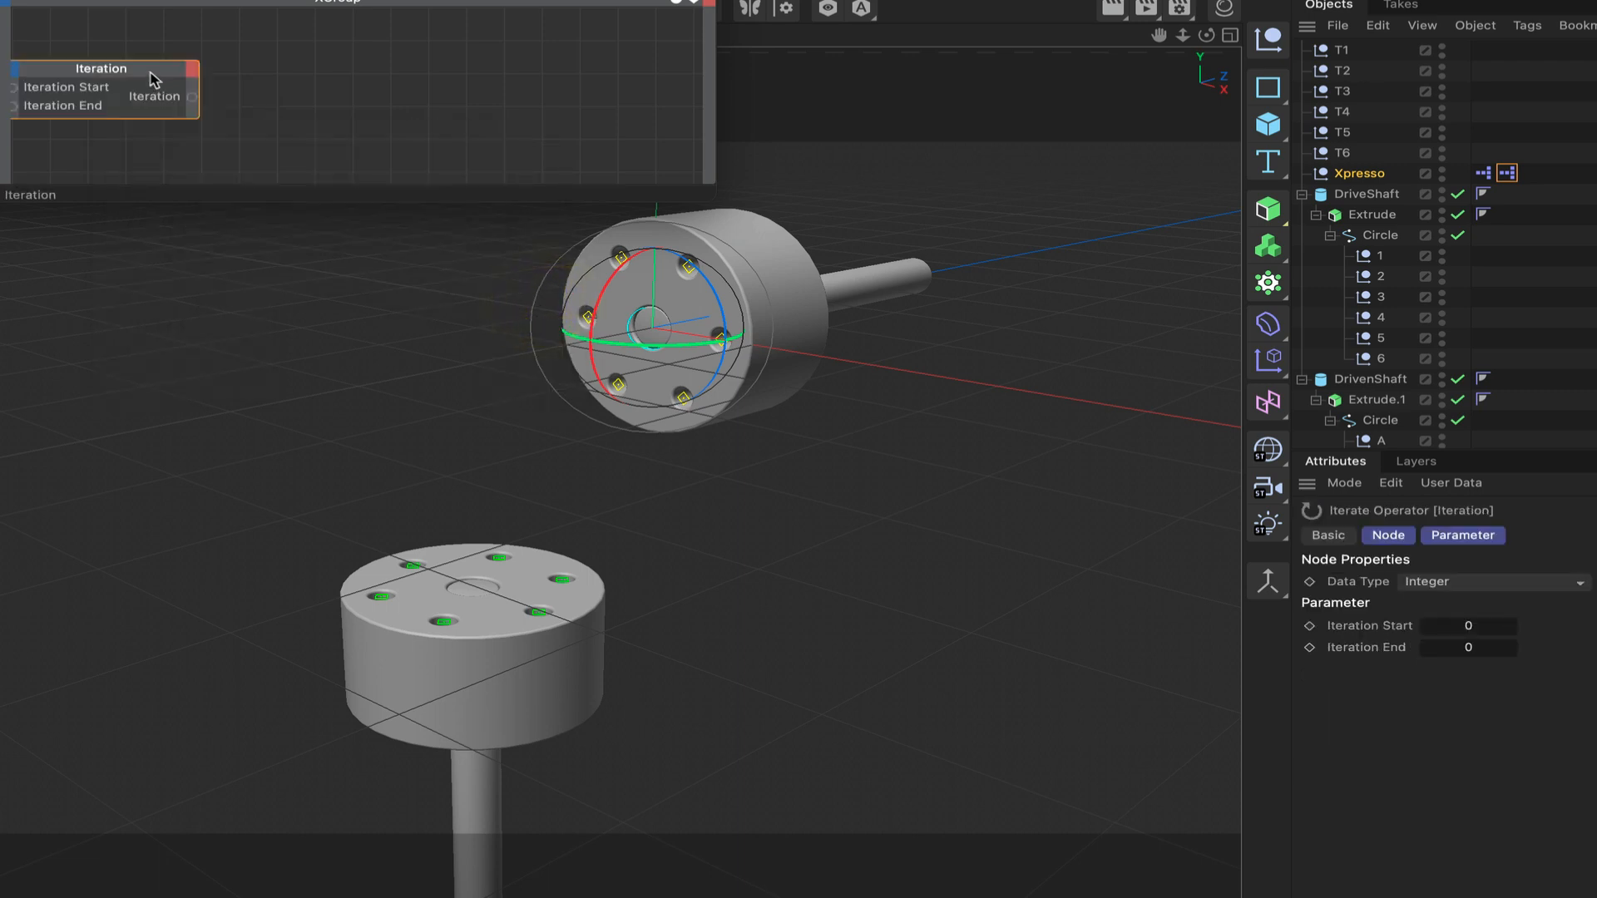
pyautogui.click(201, 71)
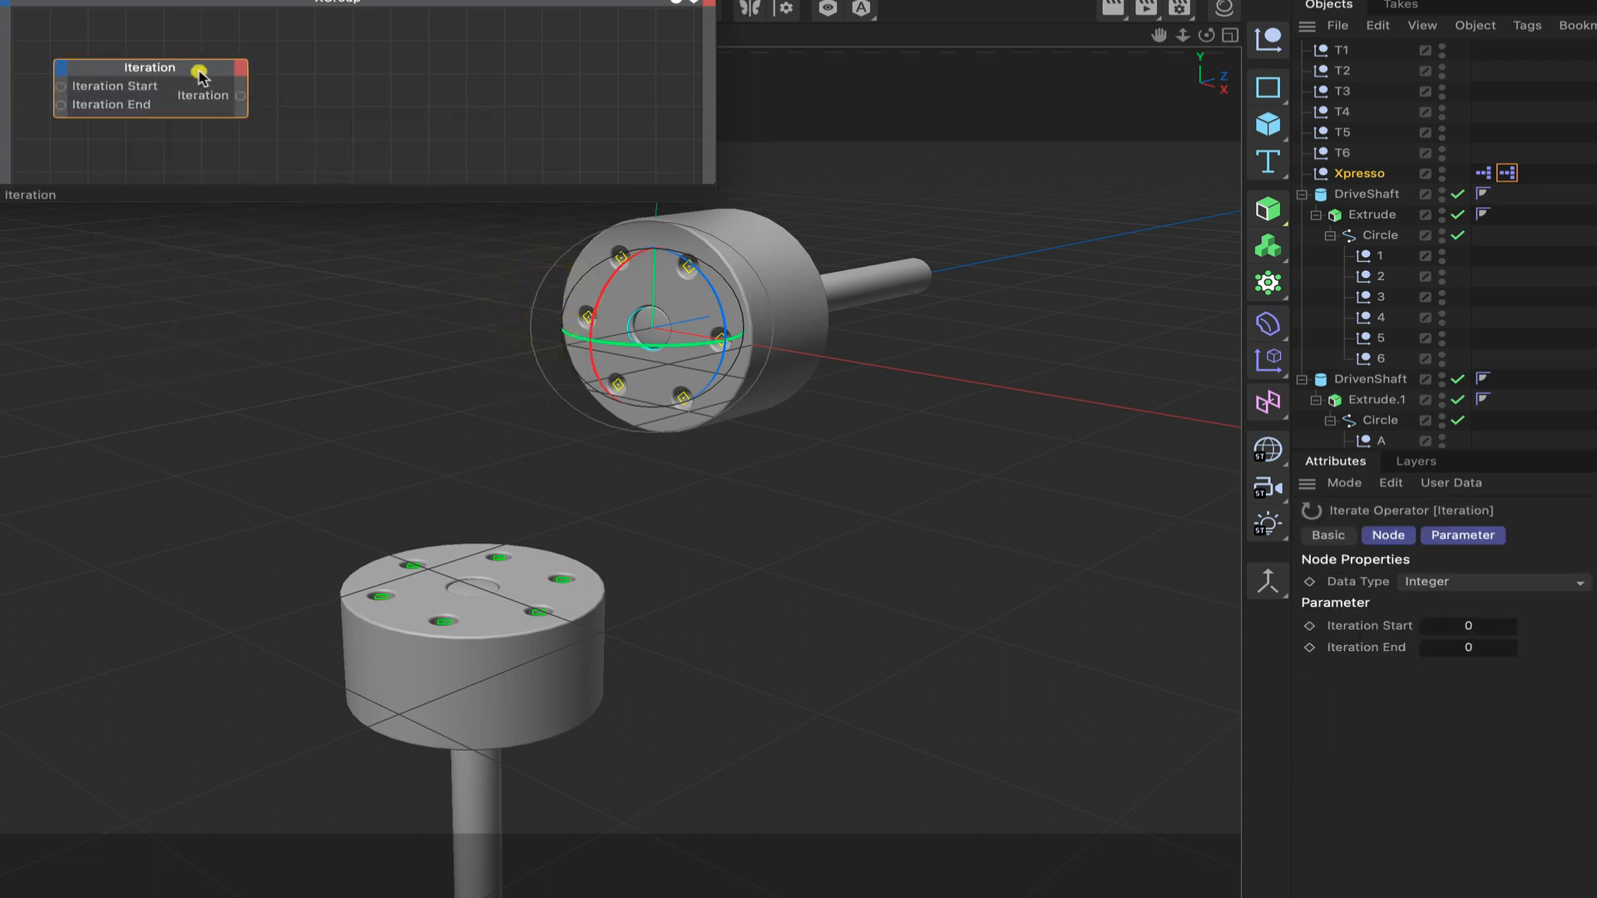
pyautogui.click(1470, 649)
pyautogui.write('5')
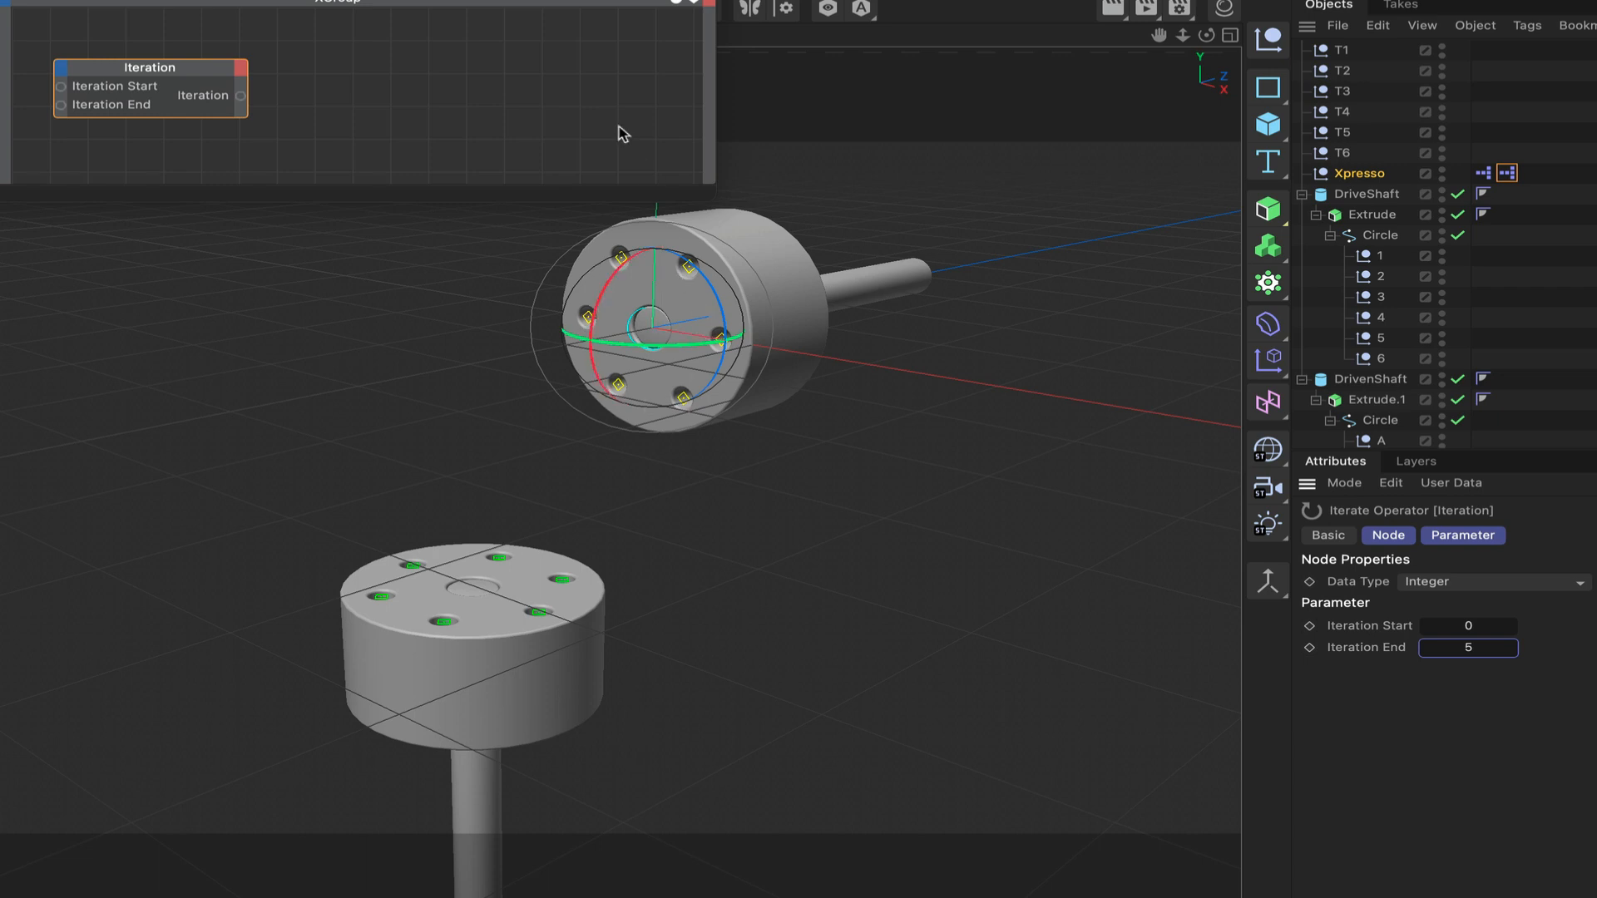
# Add a Link List node beside the Iteration node and duplicate it to make a vertical stack of three.
pyautogui.rightClick(332, 60)
pyautogui.moveTo(381, 97)
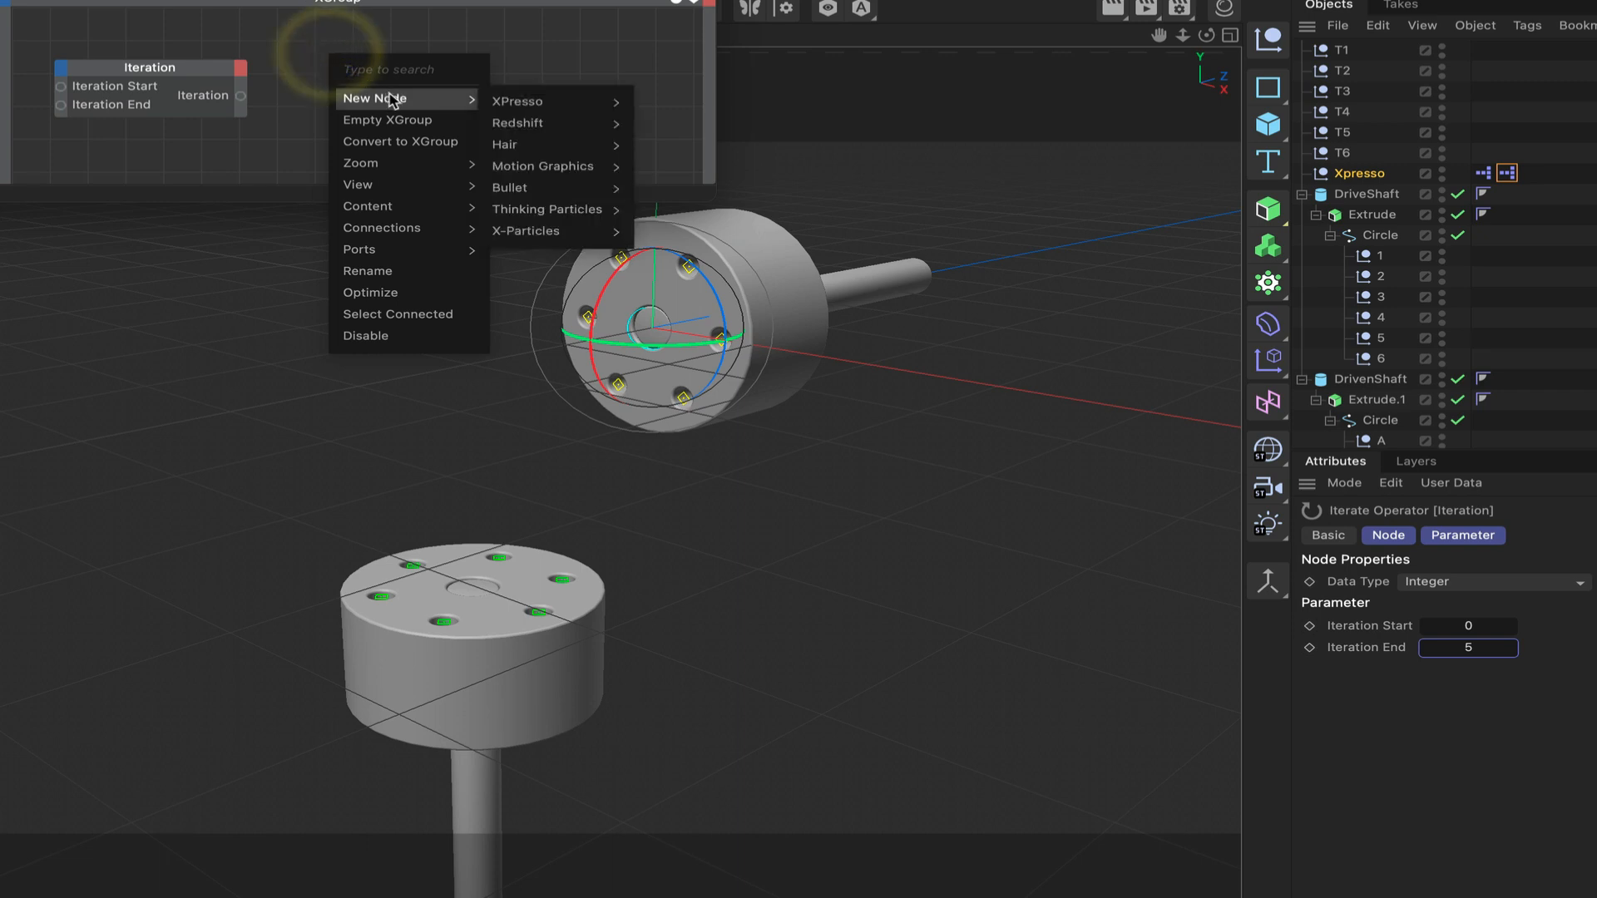
pyautogui.moveTo(549, 102)
pyautogui.moveTo(649, 112)
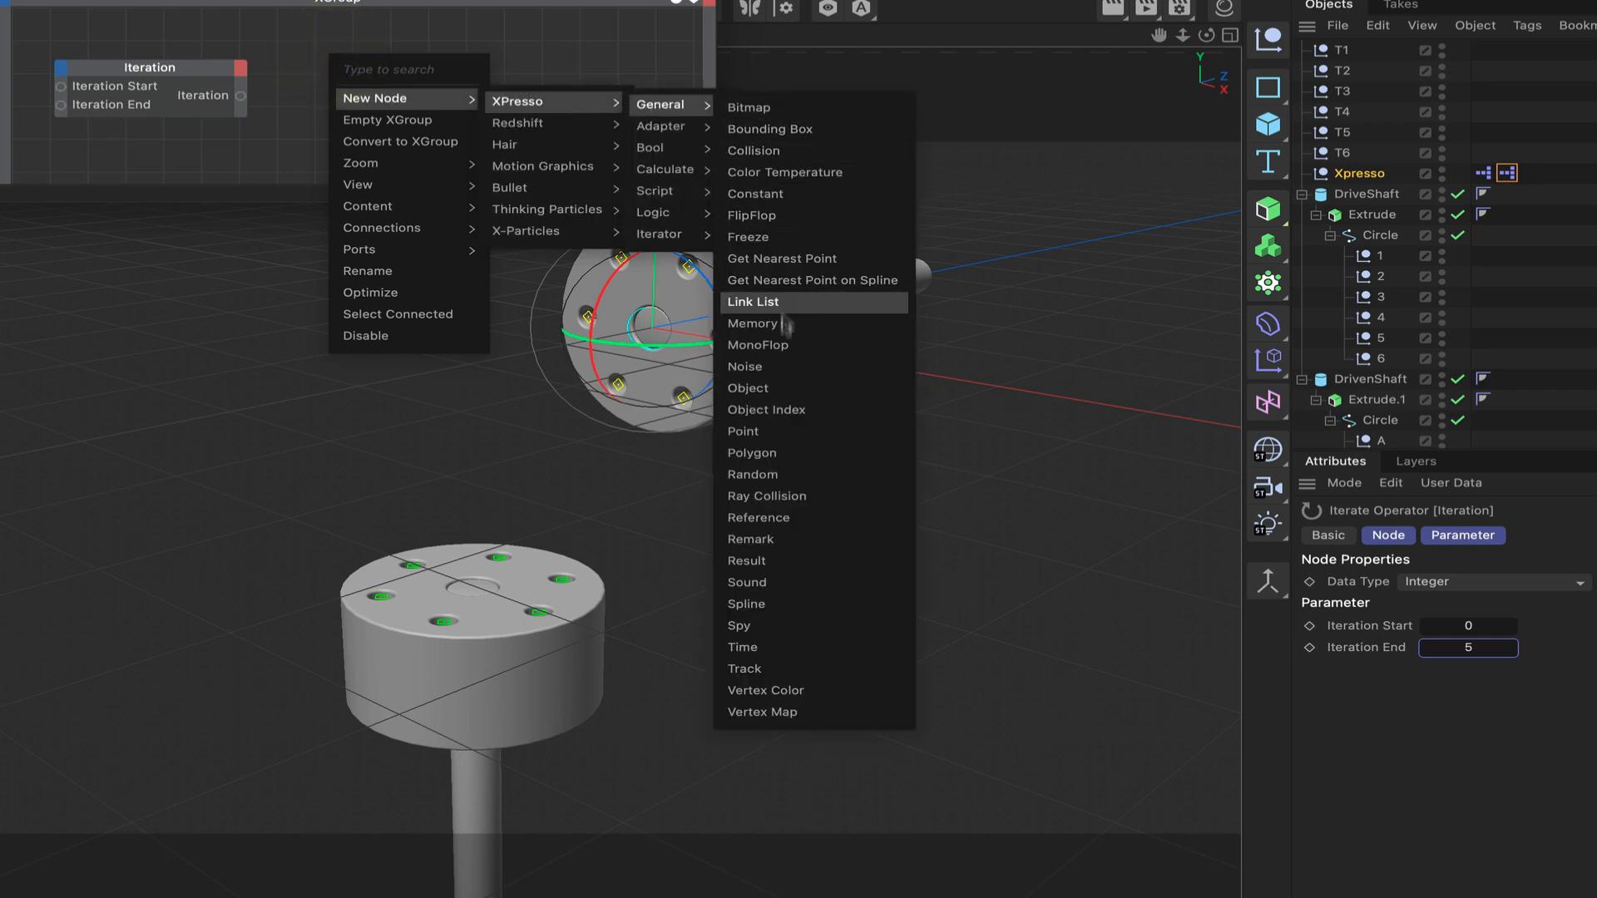
pyautogui.click(753, 301)
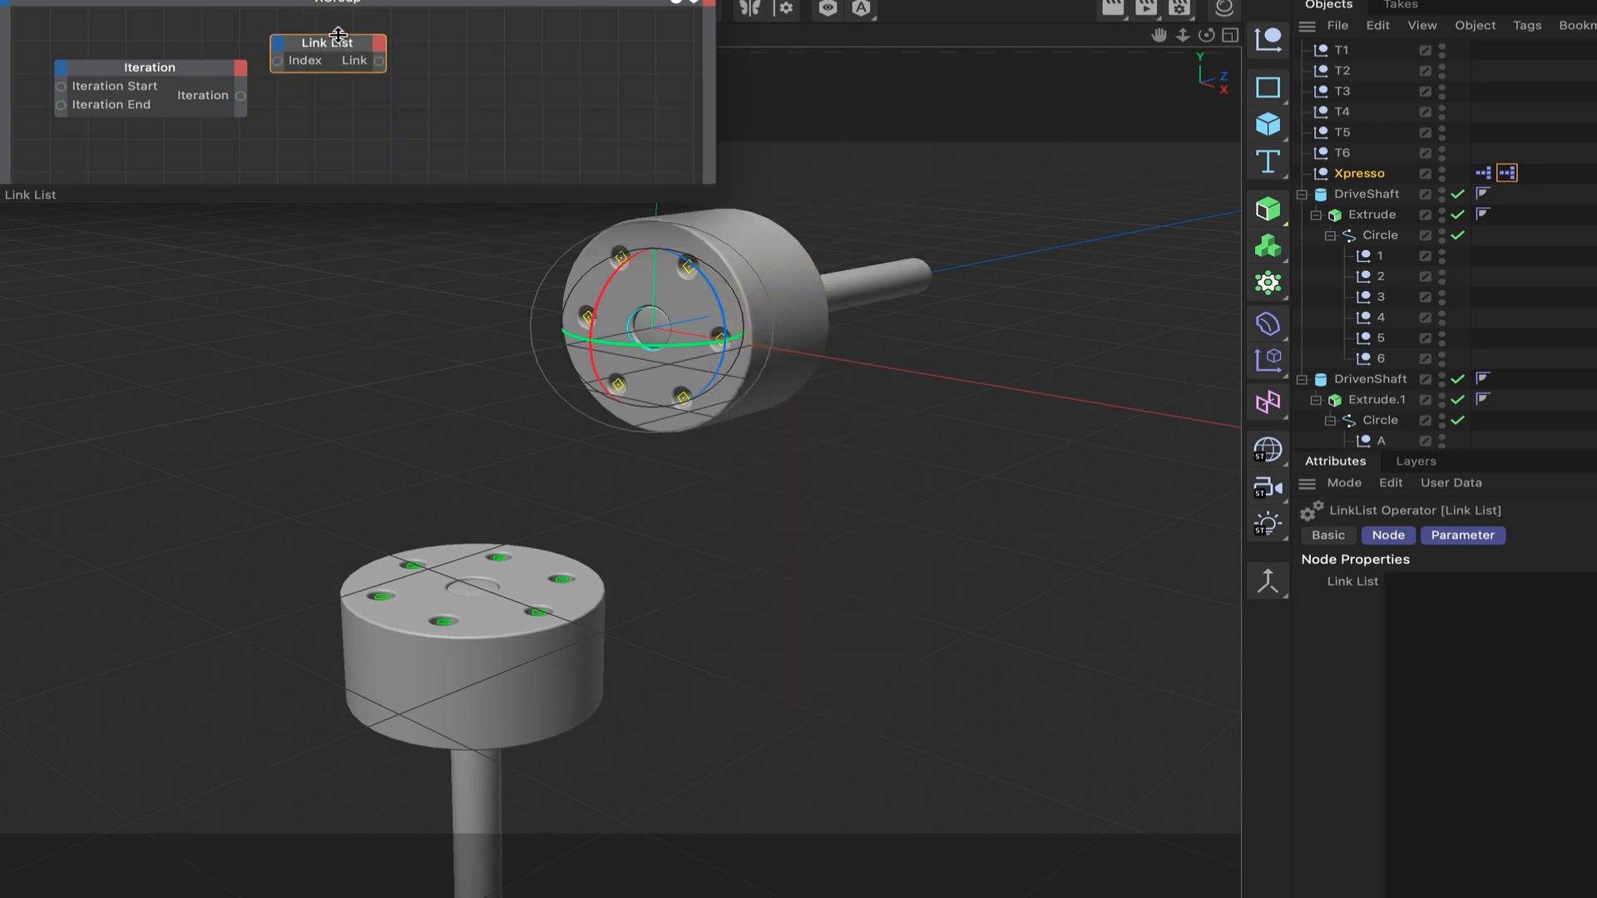
pyautogui.moveTo(341, 42); pyautogui.dragTo(357, 160)
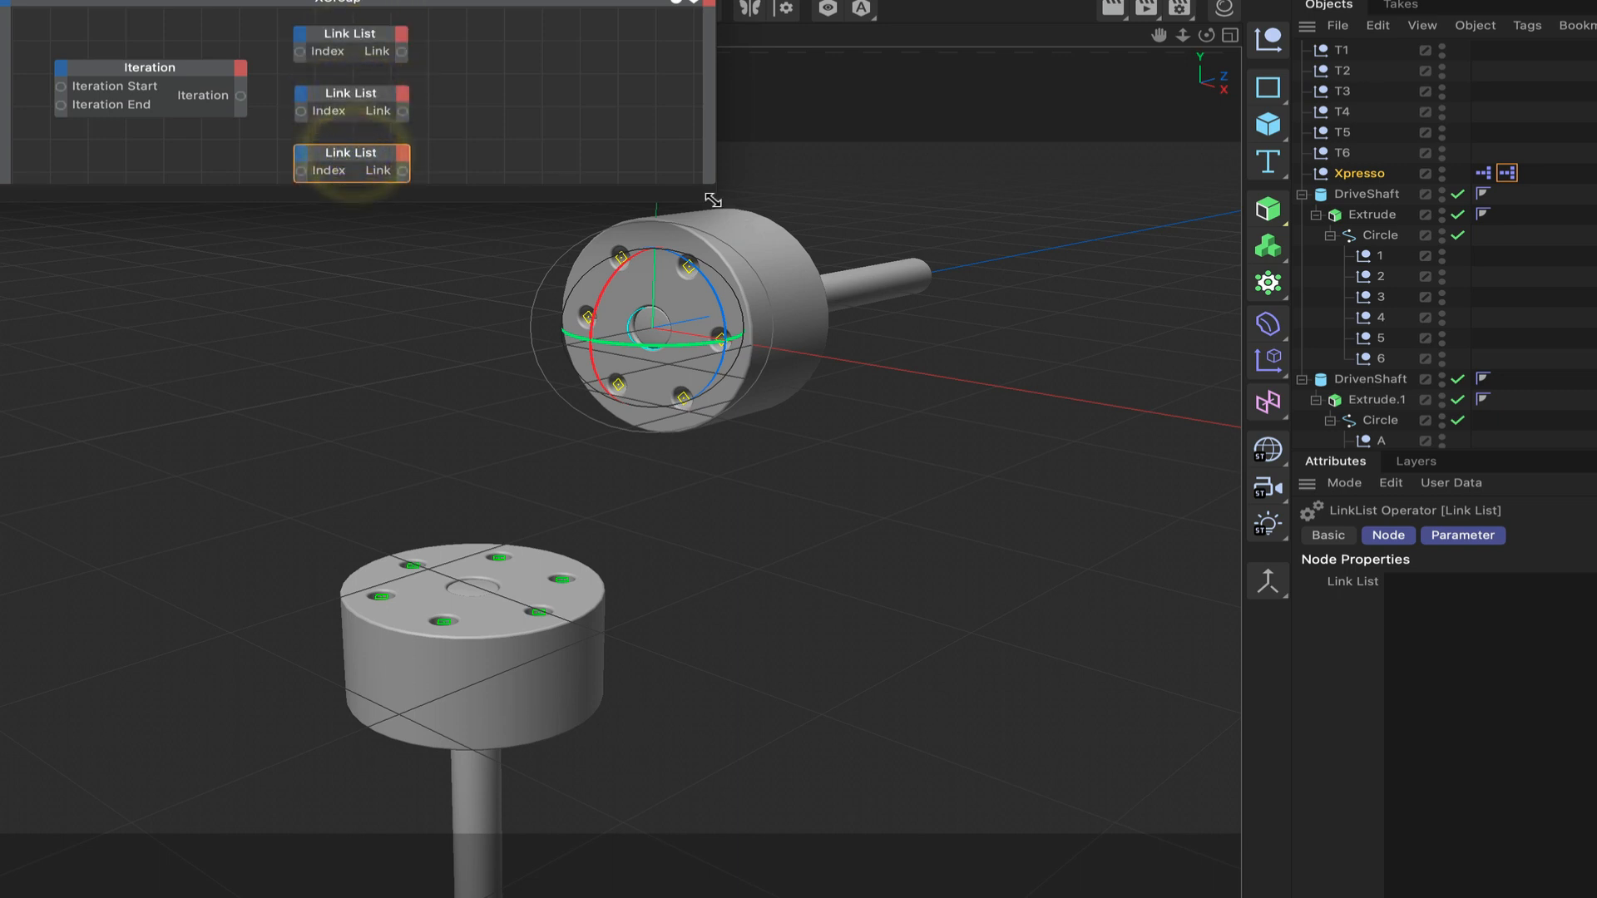
# Enlarge the XPresso Editor and connect the Iteration output to the Index input of all three Link List nodes.
pyautogui.moveTo(714, 199); pyautogui.dragTo(823, 265)
pyautogui.moveTo(758, 74); pyautogui.dragTo(721, 50, button='middle')
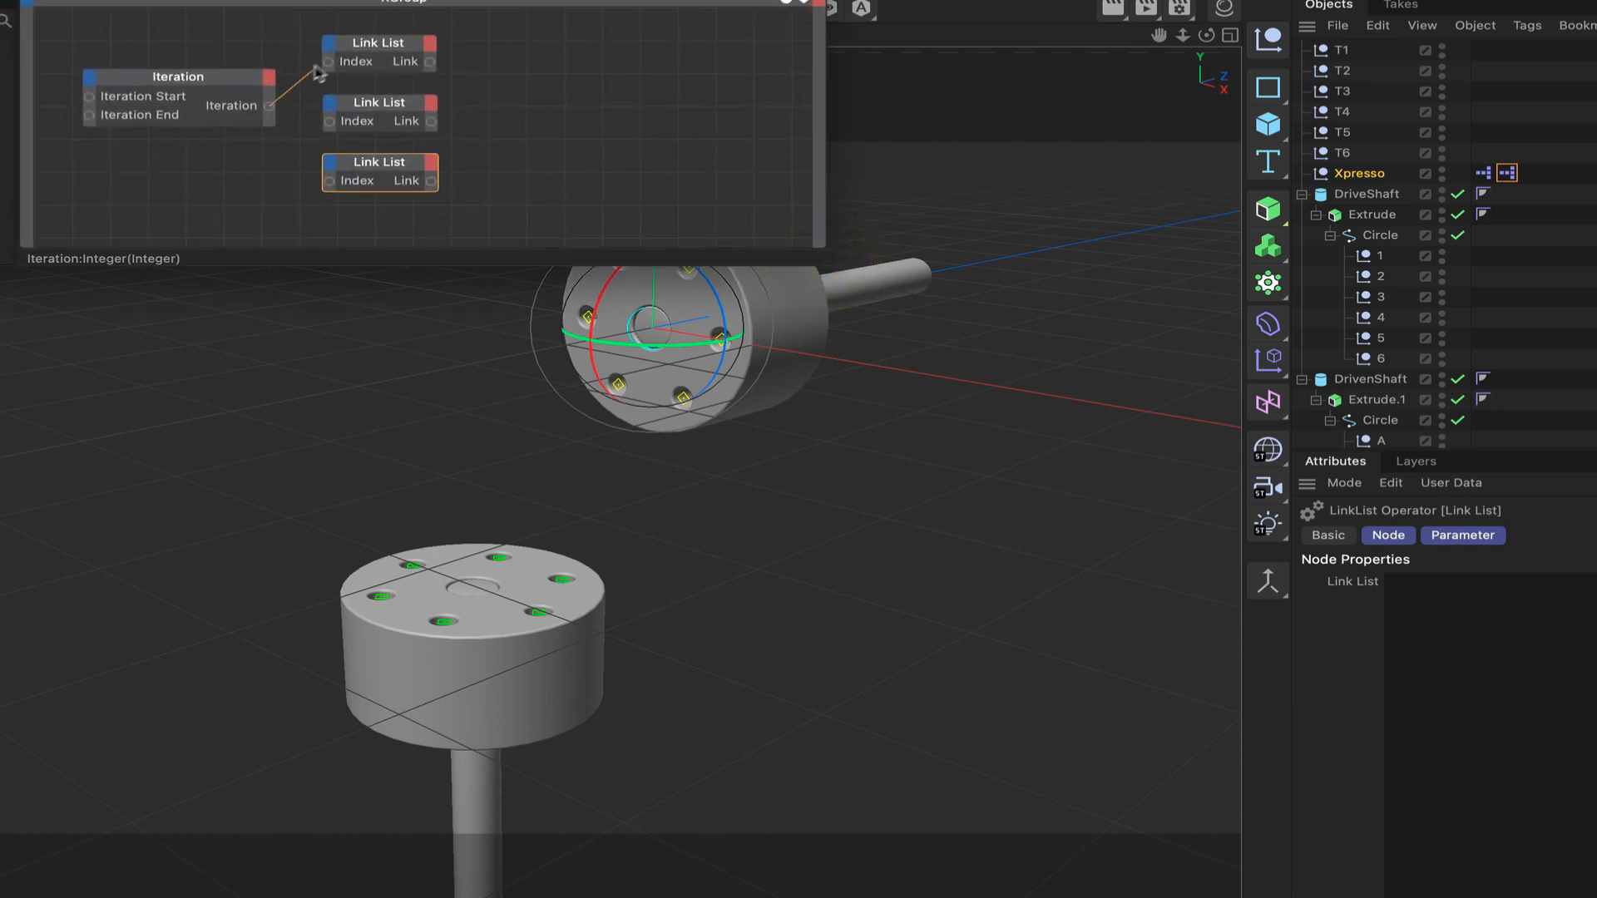
pyautogui.moveTo(319, 73); pyautogui.dragTo(329, 61)
pyautogui.moveTo(330, 127); pyautogui.dragTo(328, 182)
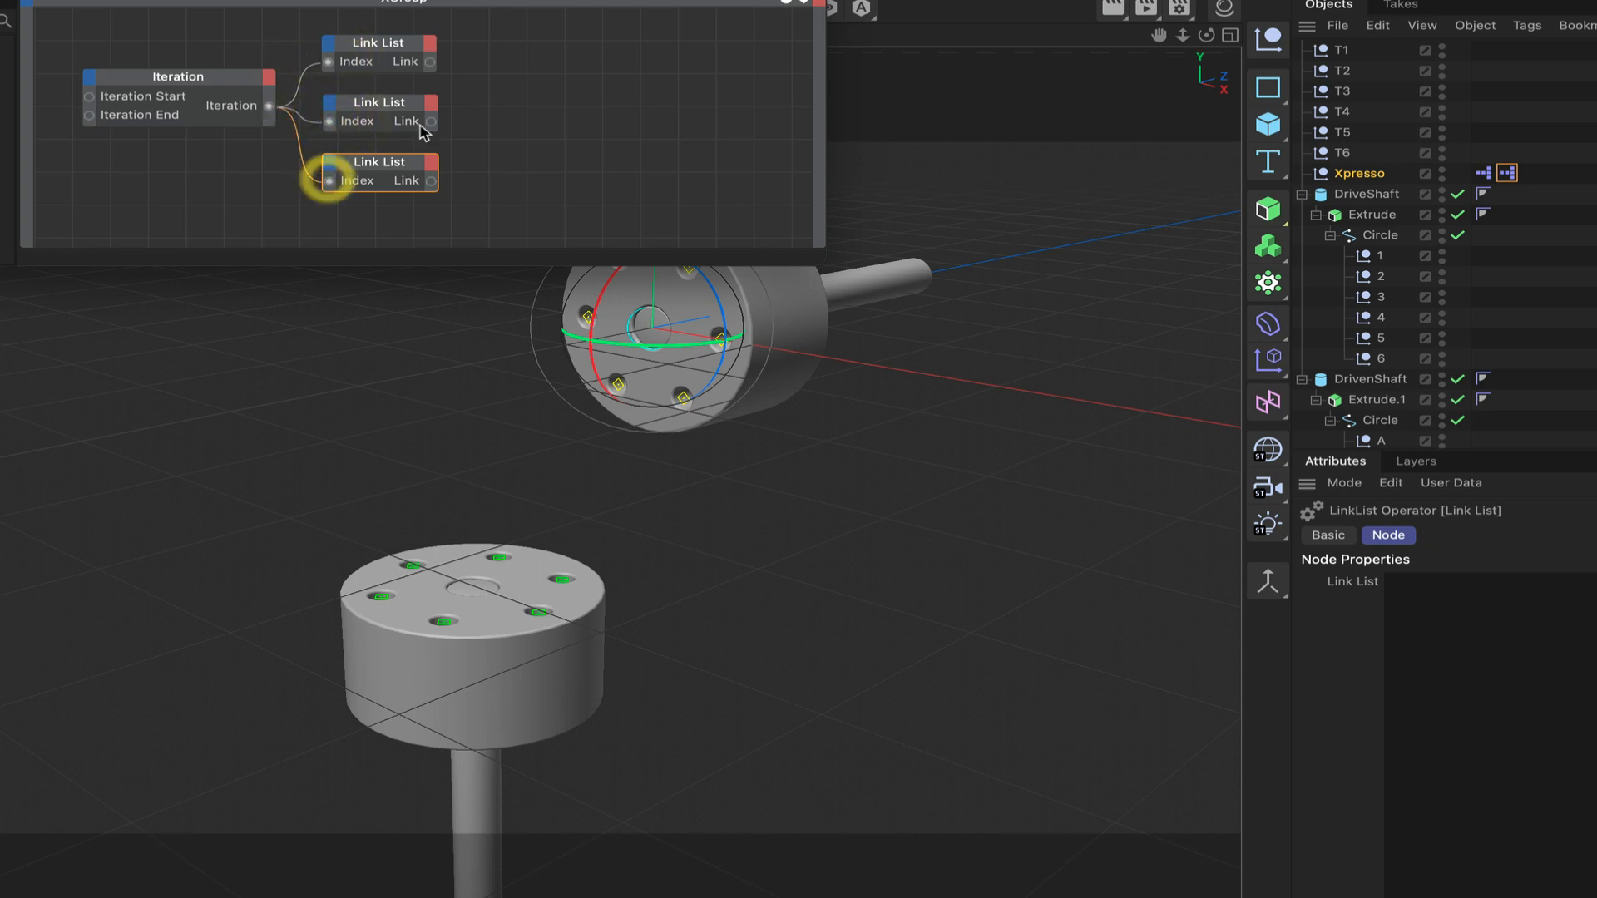
# Select the uppermost Link List node to open its link list for filling.
pyautogui.click(408, 40)
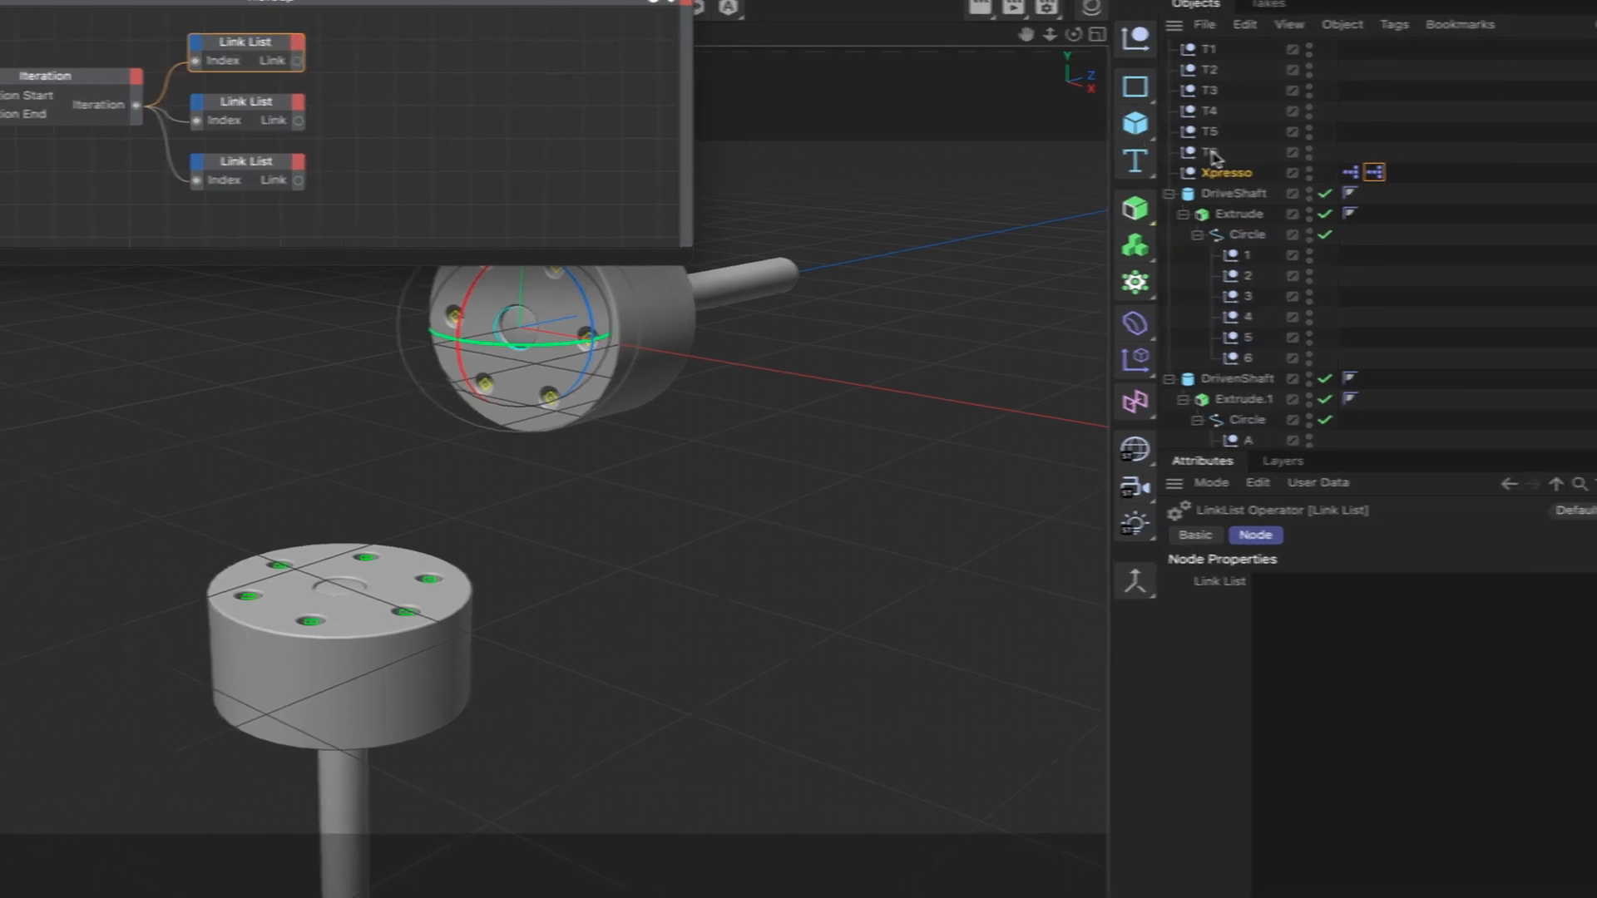
# Fill the first Link List node with the null objects T1 through T6.
pyautogui.click(1576, 582)
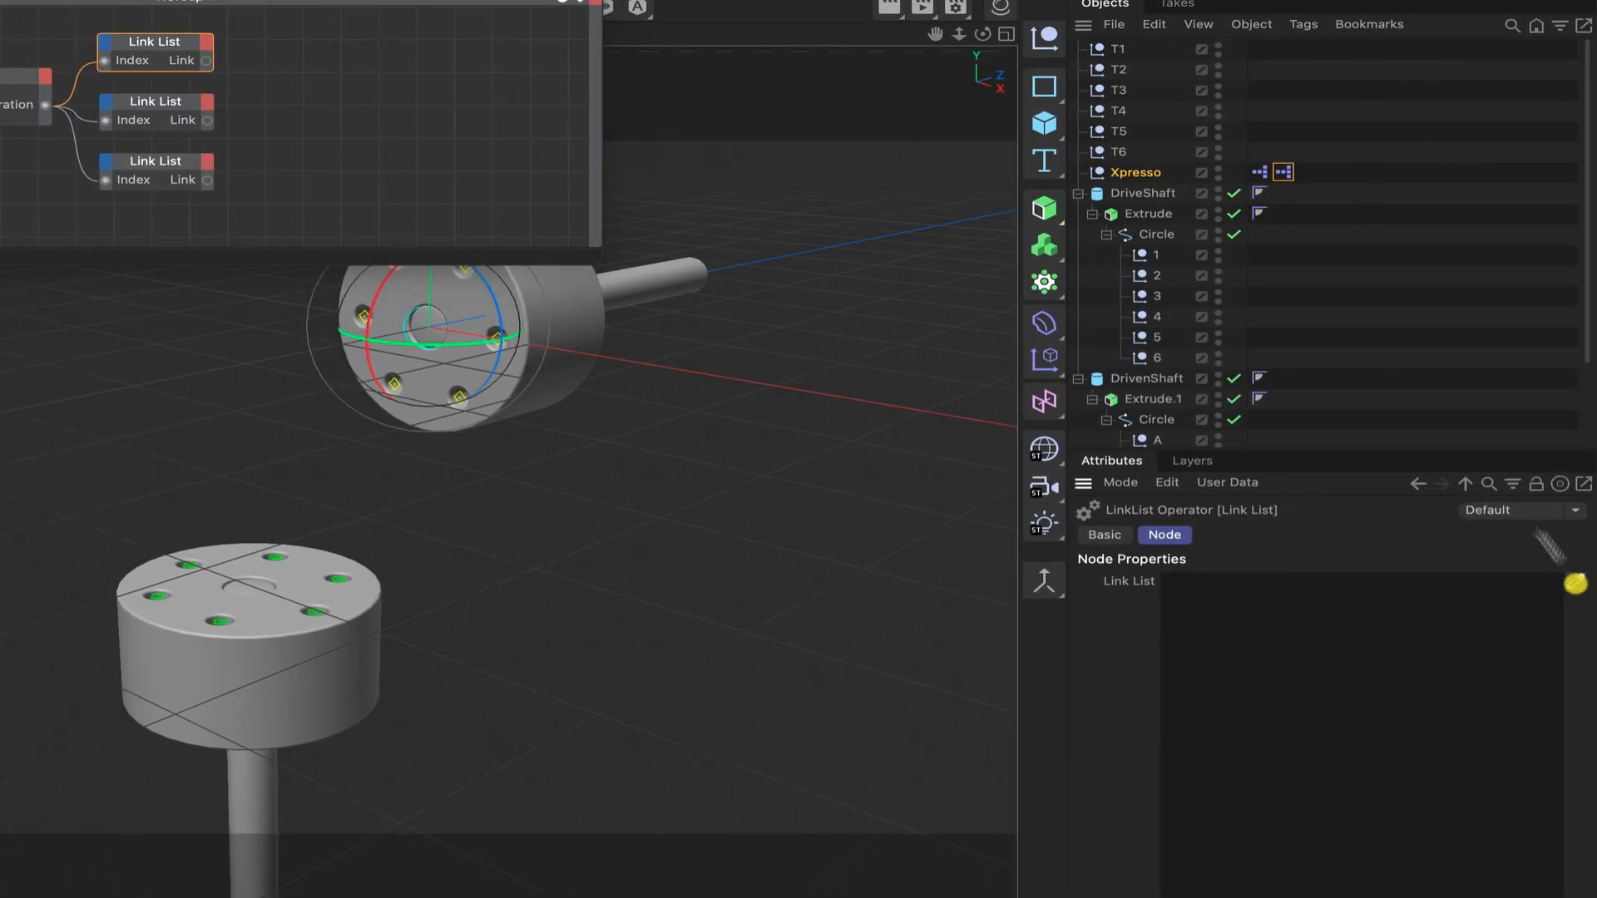
pyautogui.moveTo(1153, 47); pyautogui.dragTo(1117, 155)
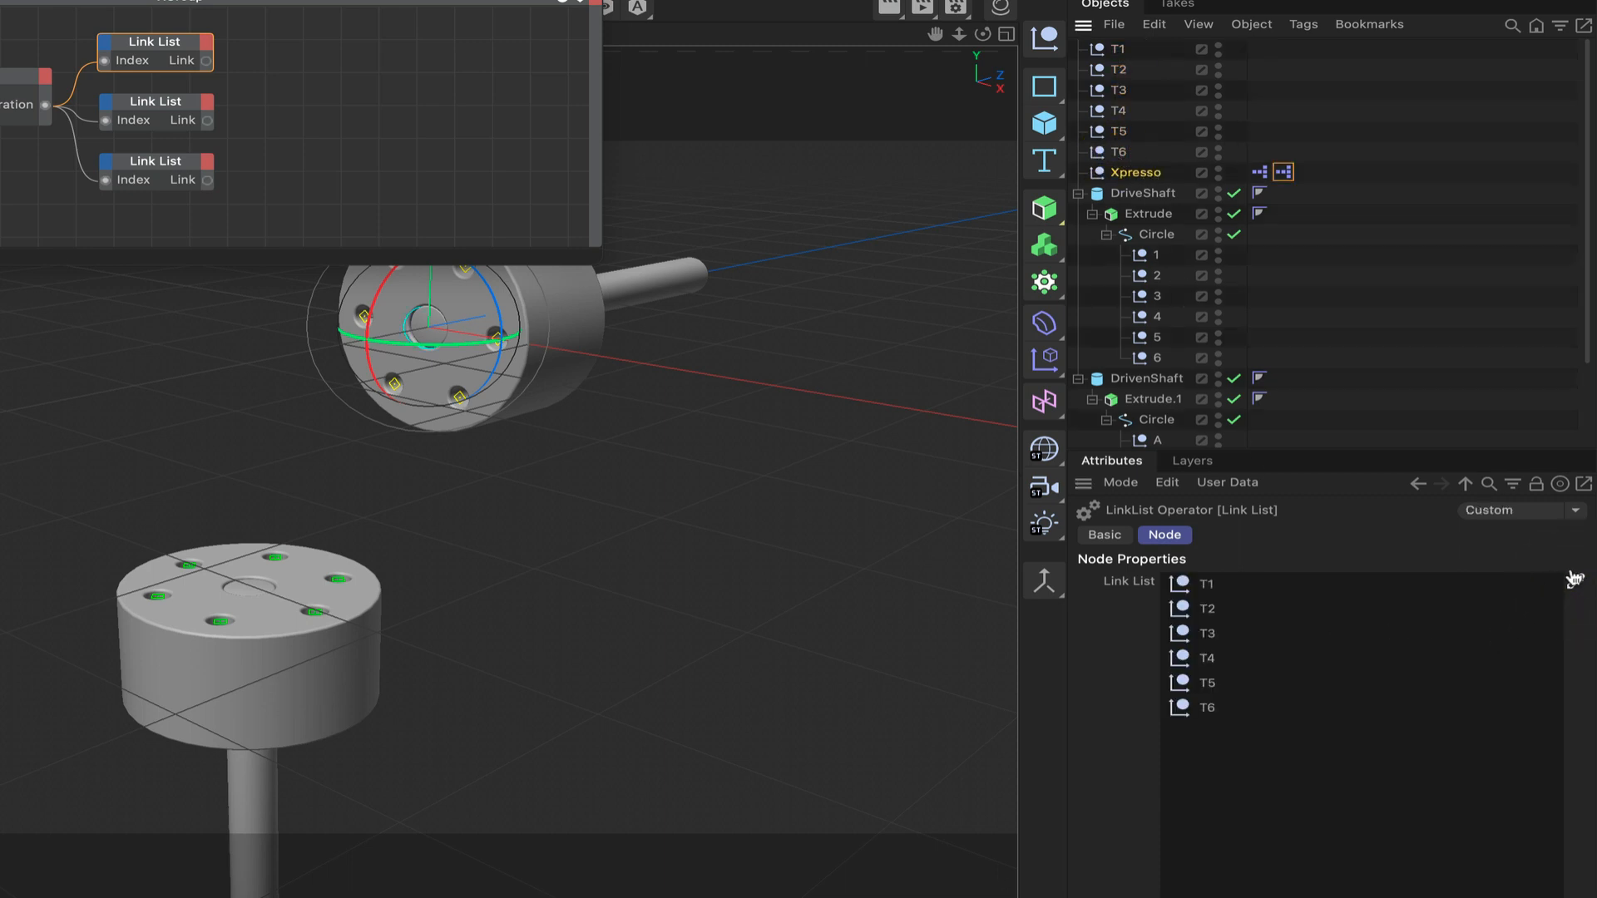
pyautogui.click(1575, 584)
# Fill the second Link List node with nulls 1 through 6 from the DriveShaft circle.
pyautogui.scroll(-3, 1156, 265)
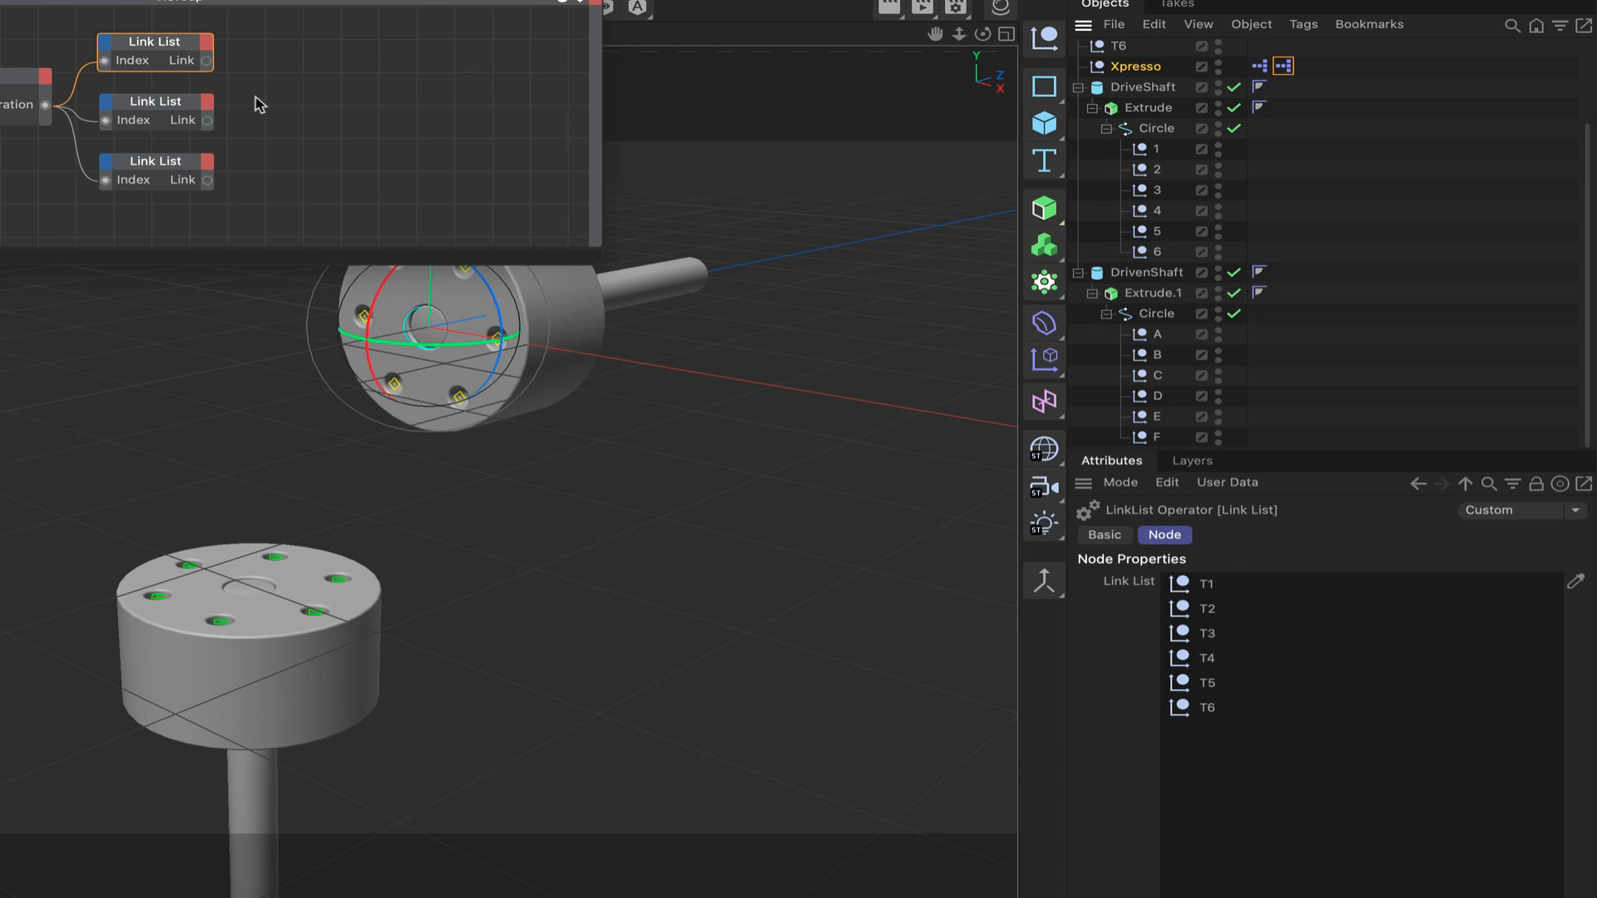
pyautogui.click(155, 102)
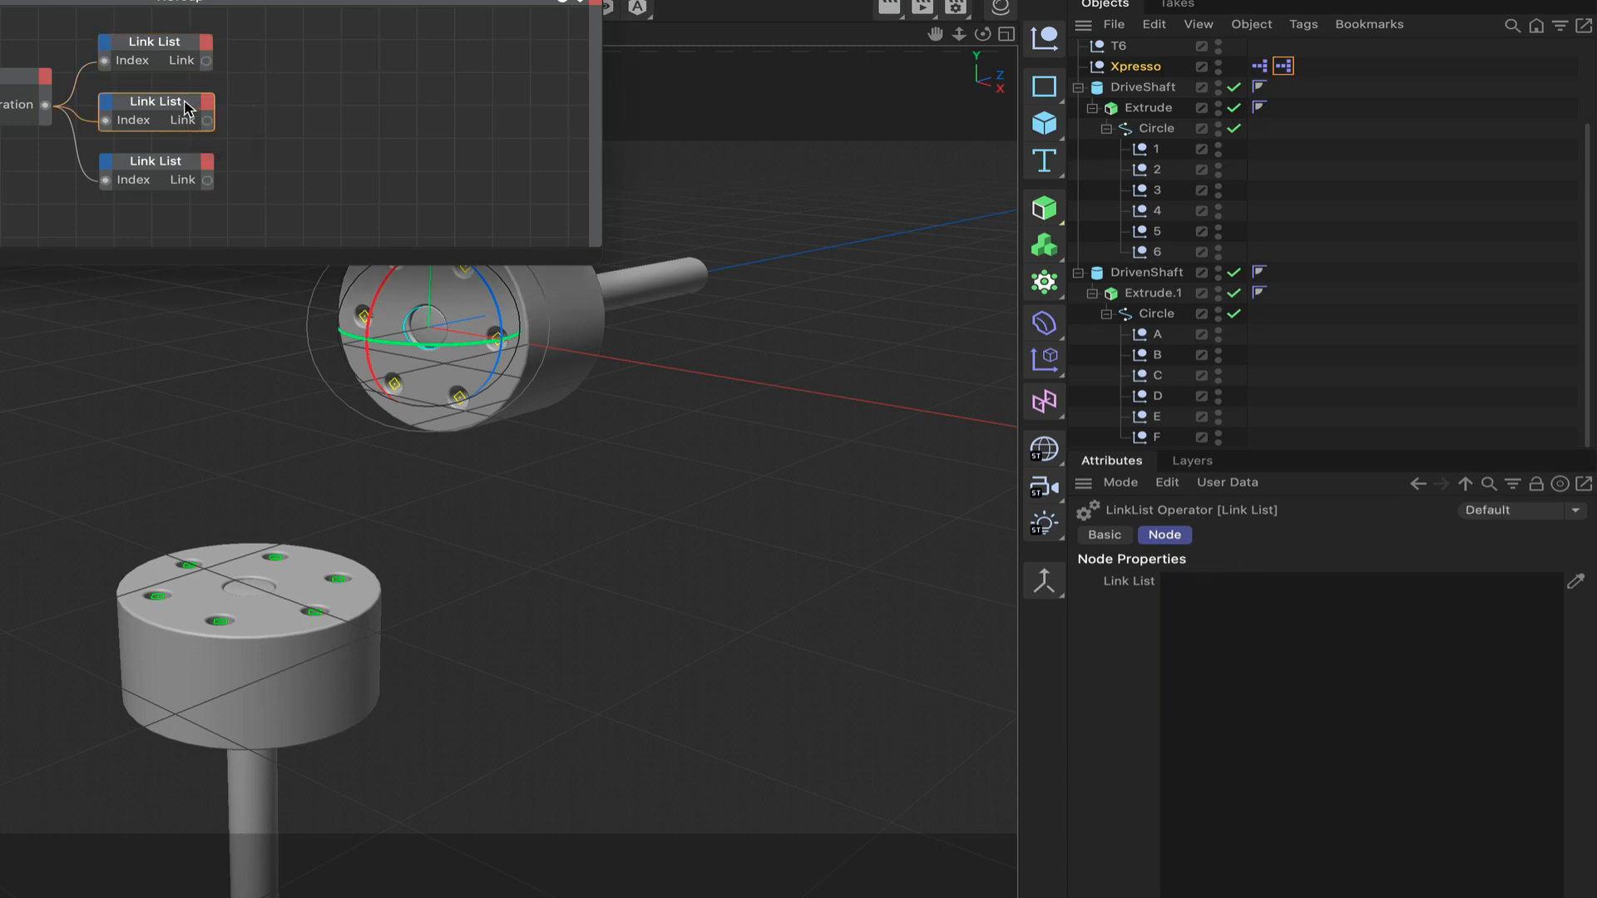
pyautogui.click(1575, 581)
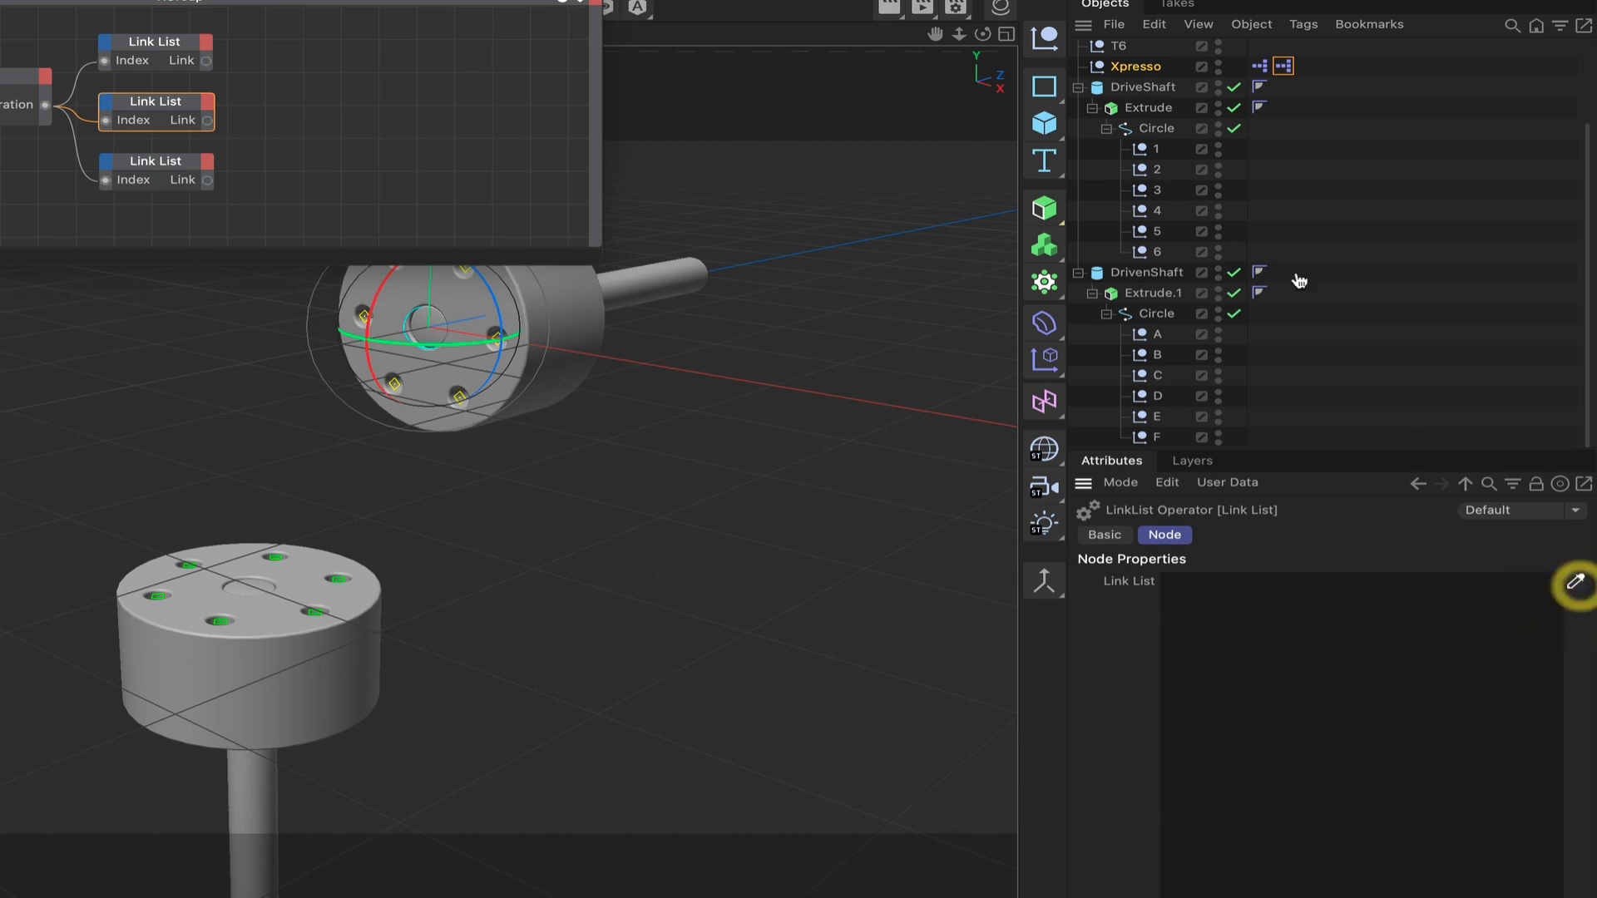
pyautogui.moveTo(1174, 142); pyautogui.dragTo(1148, 250)
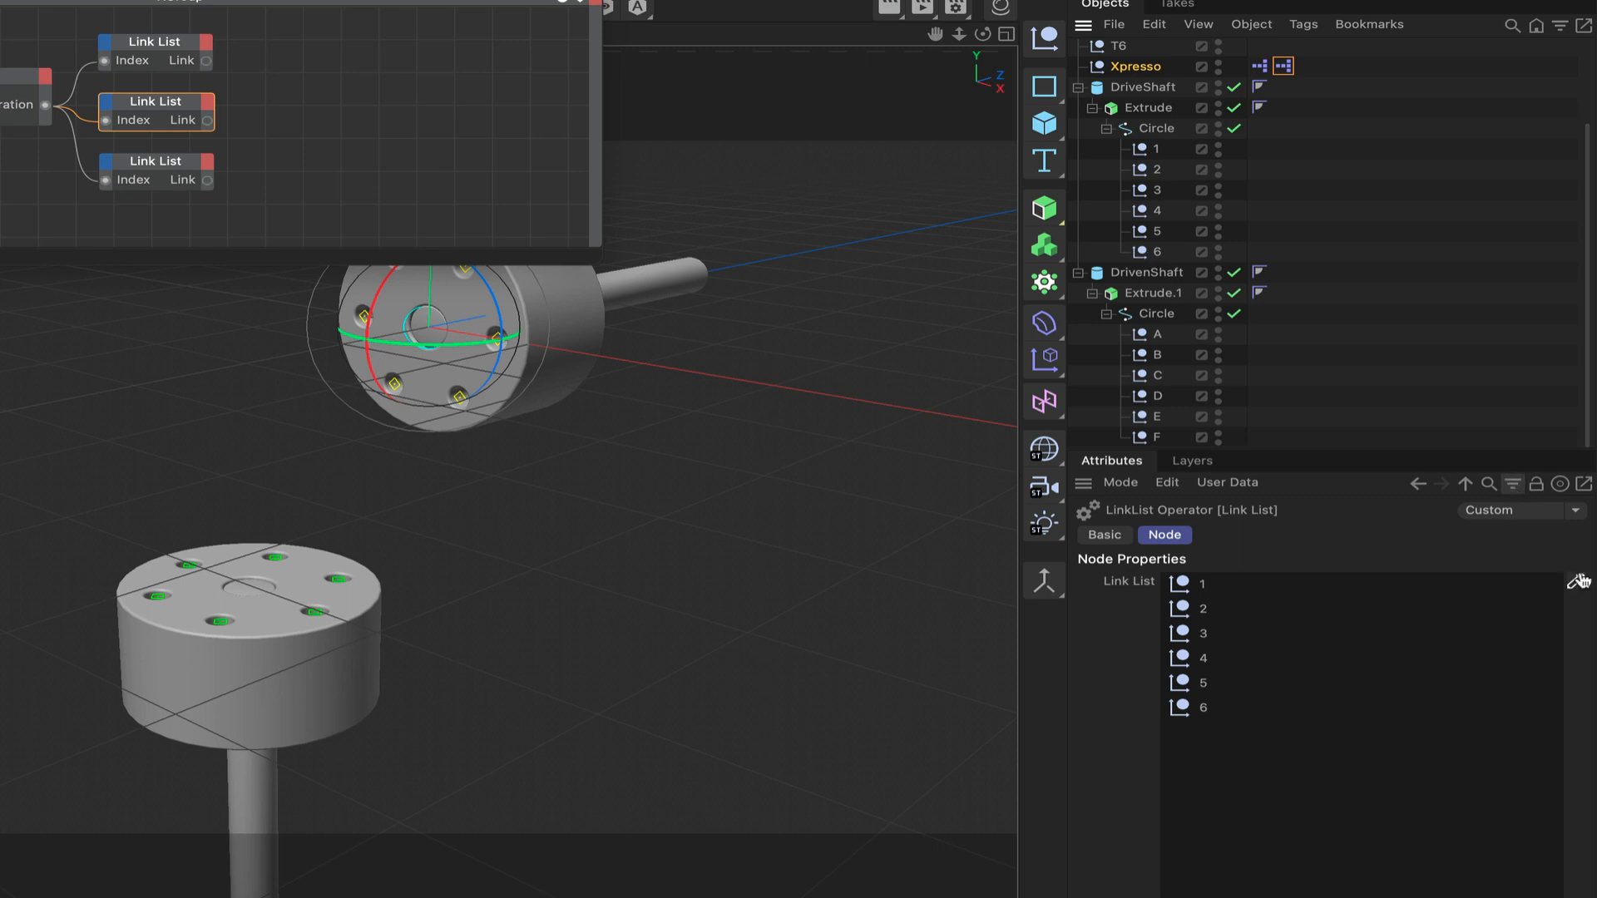
# Fill the third Link List node with nulls A through F from the DrivenShaft circle.
pyautogui.click(166, 161)
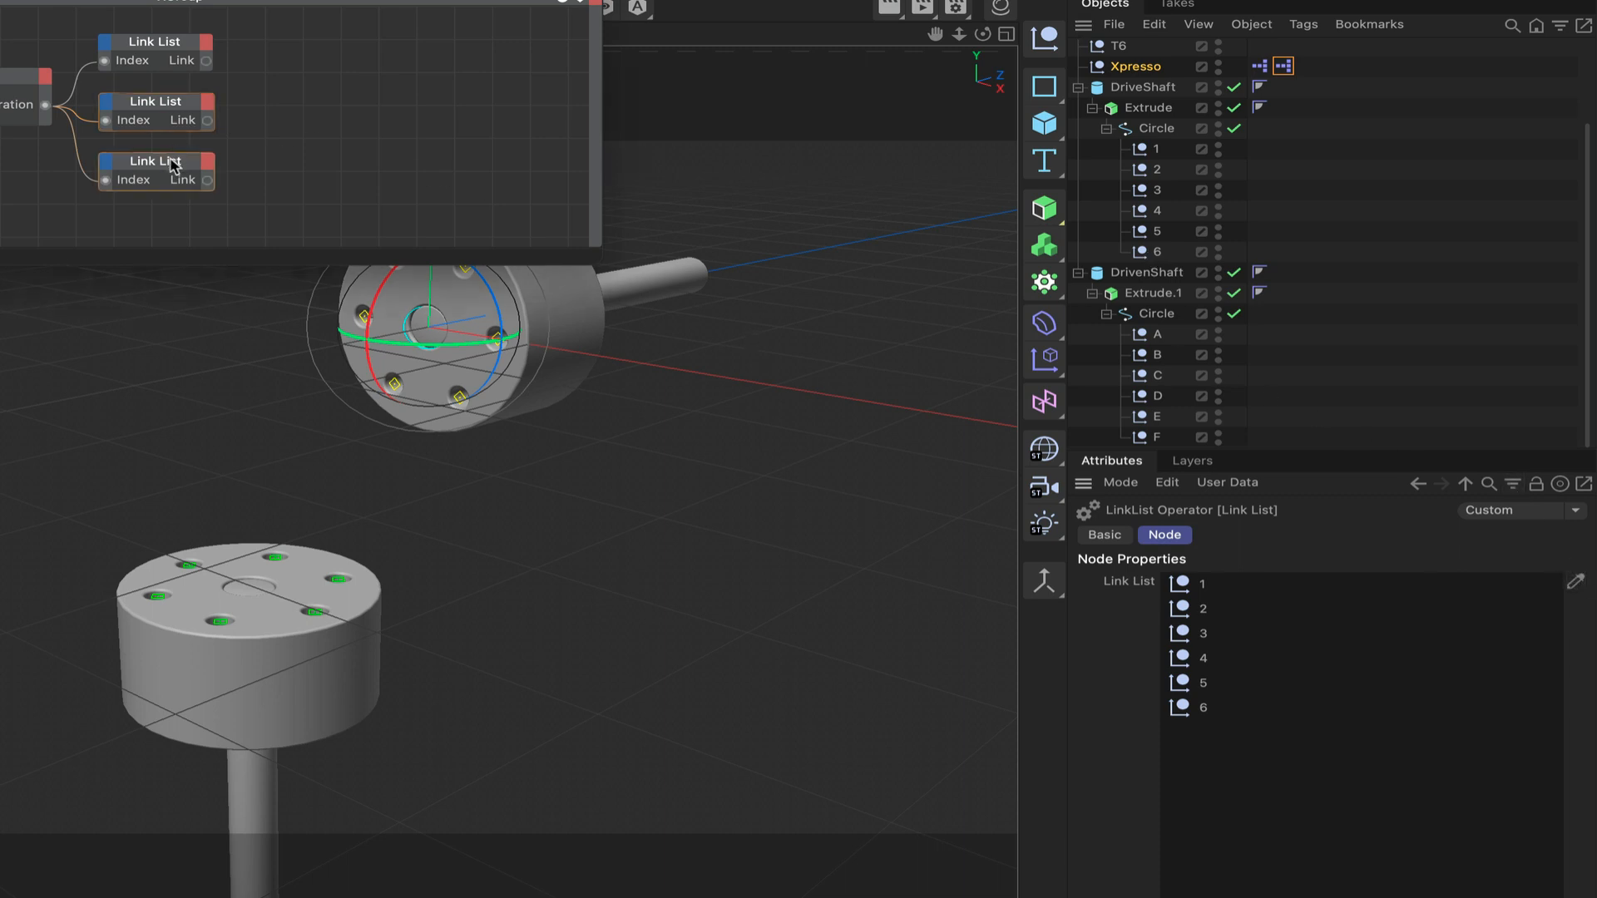
pyautogui.click(1577, 581)
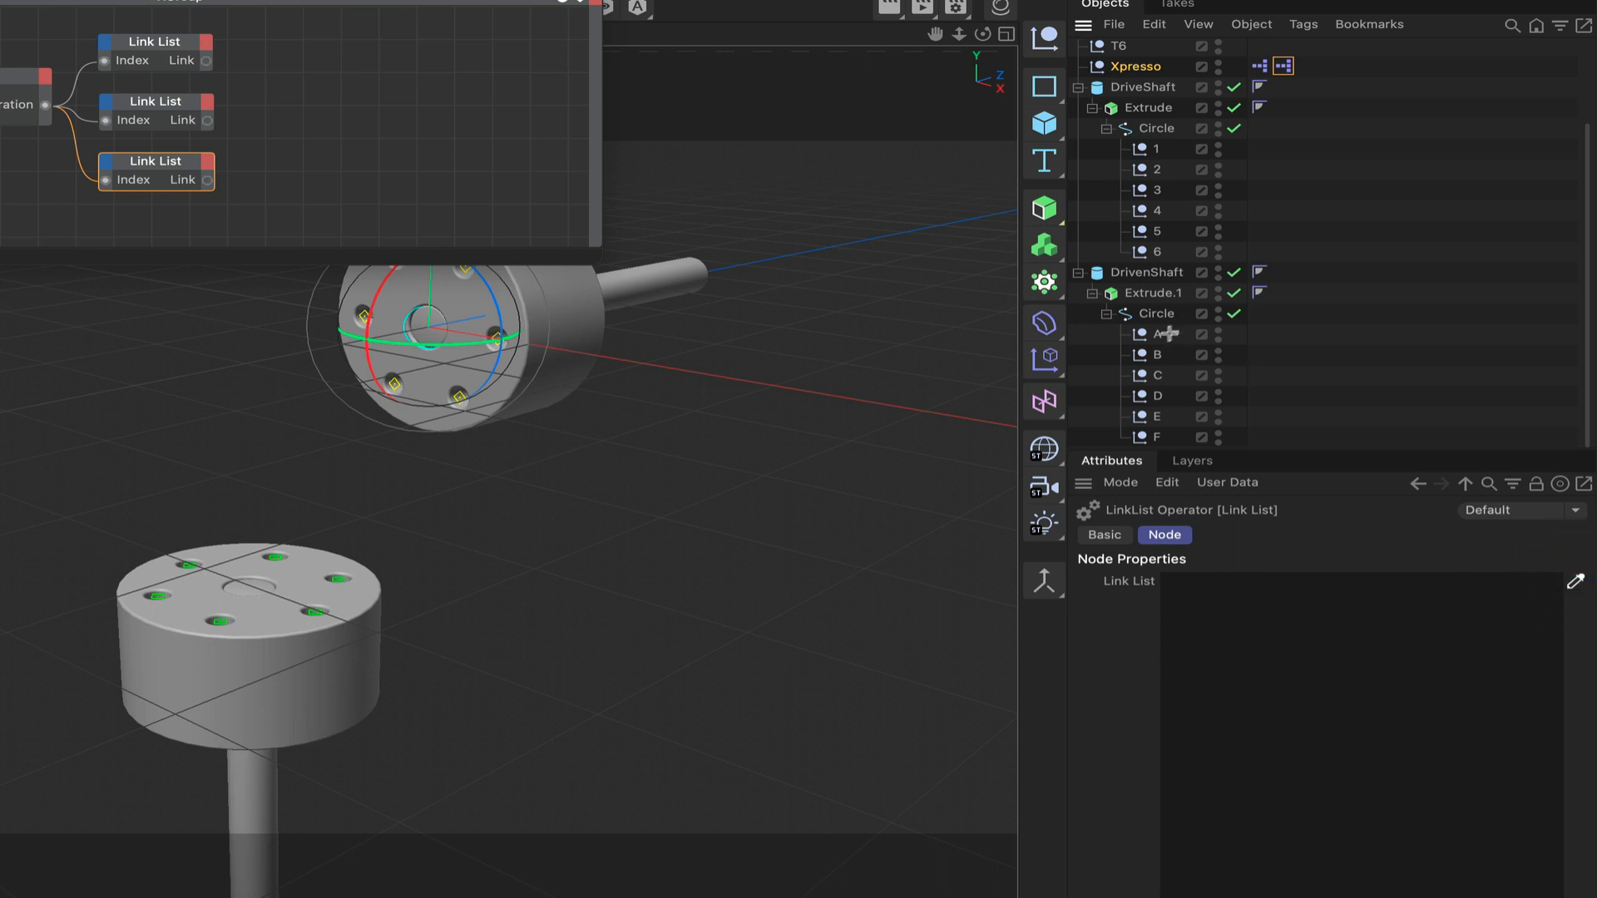
pyautogui.moveTo(1179, 330); pyautogui.dragTo(1146, 445)
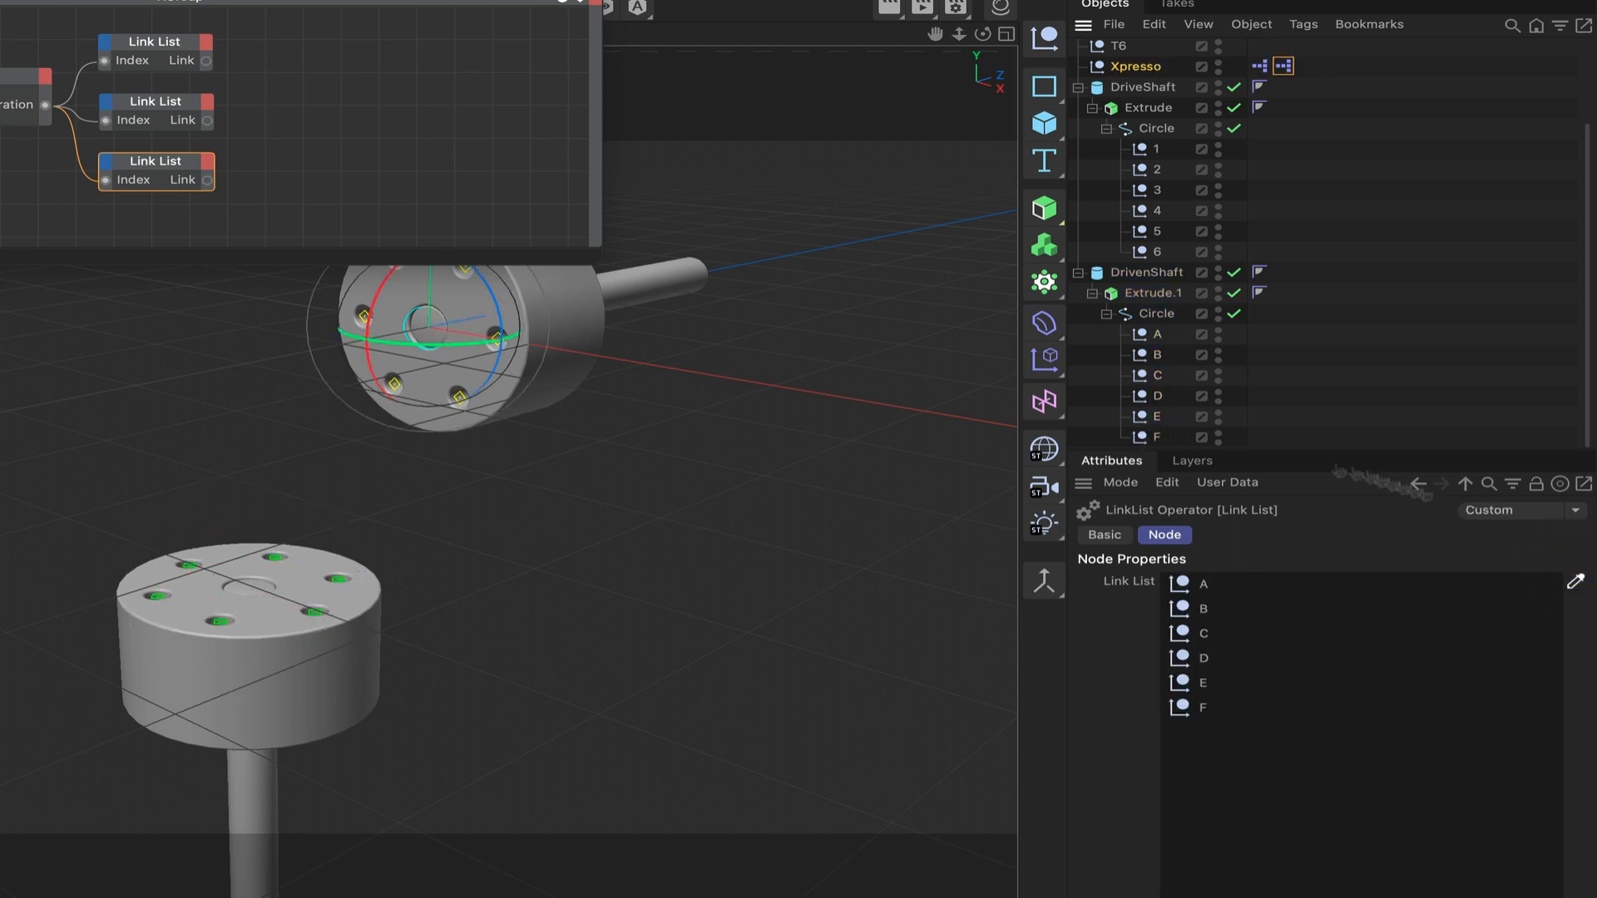
pyautogui.click(1585, 580)
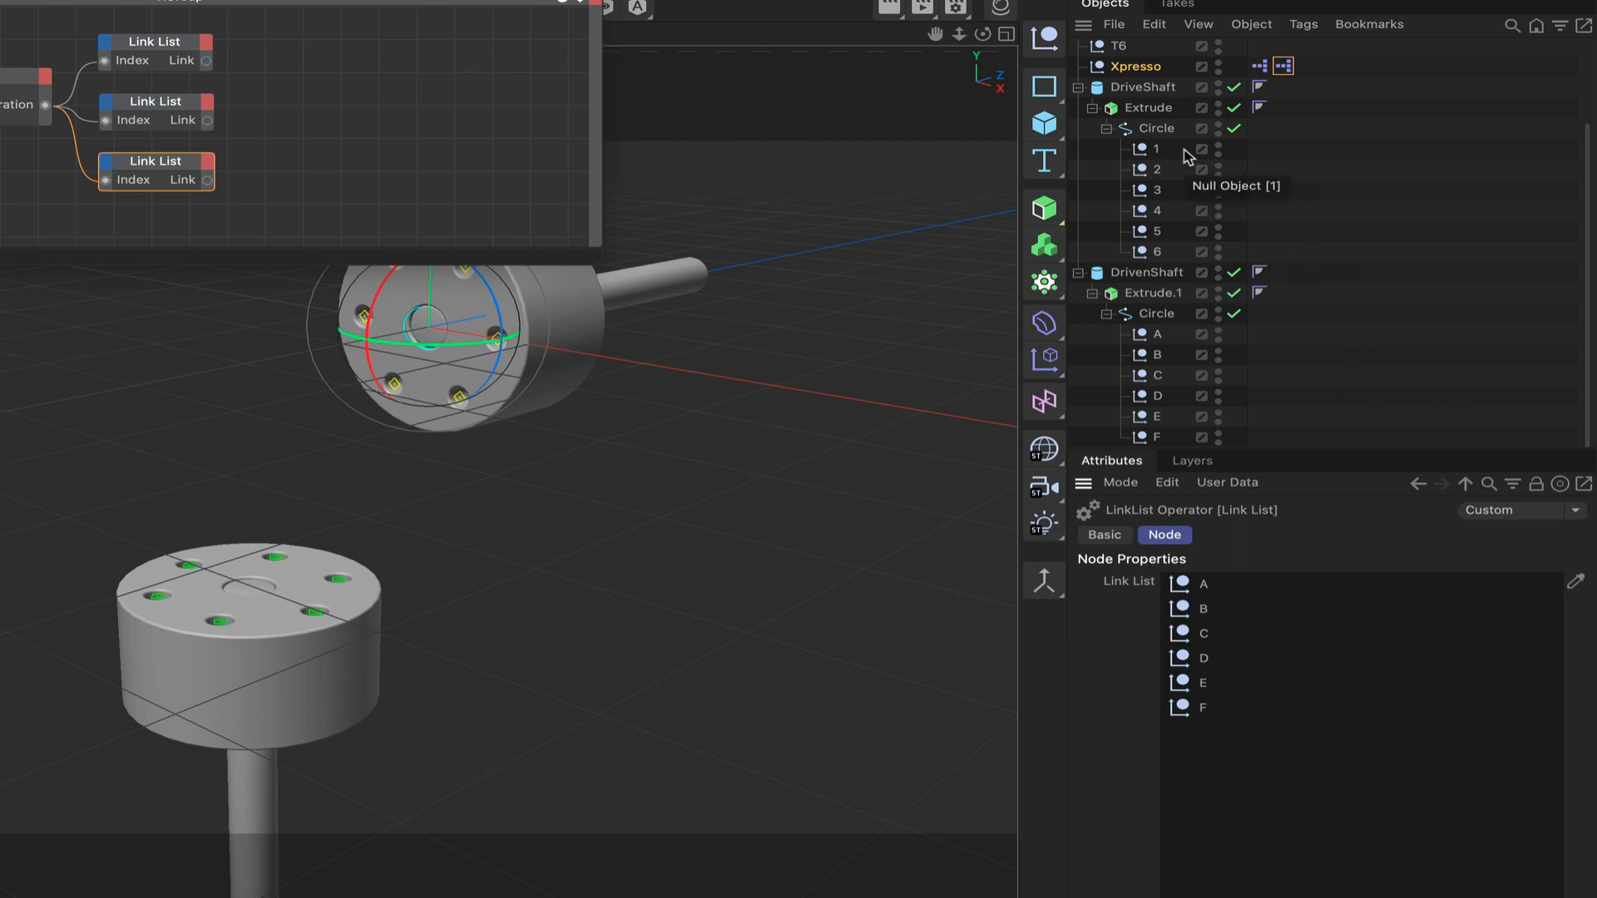
# Add nulls 1 and A to the XPresso graph as object nodes beside the second and third Link Lists.
pyautogui.moveTo(1147, 150); pyautogui.dragTo(304, 113)
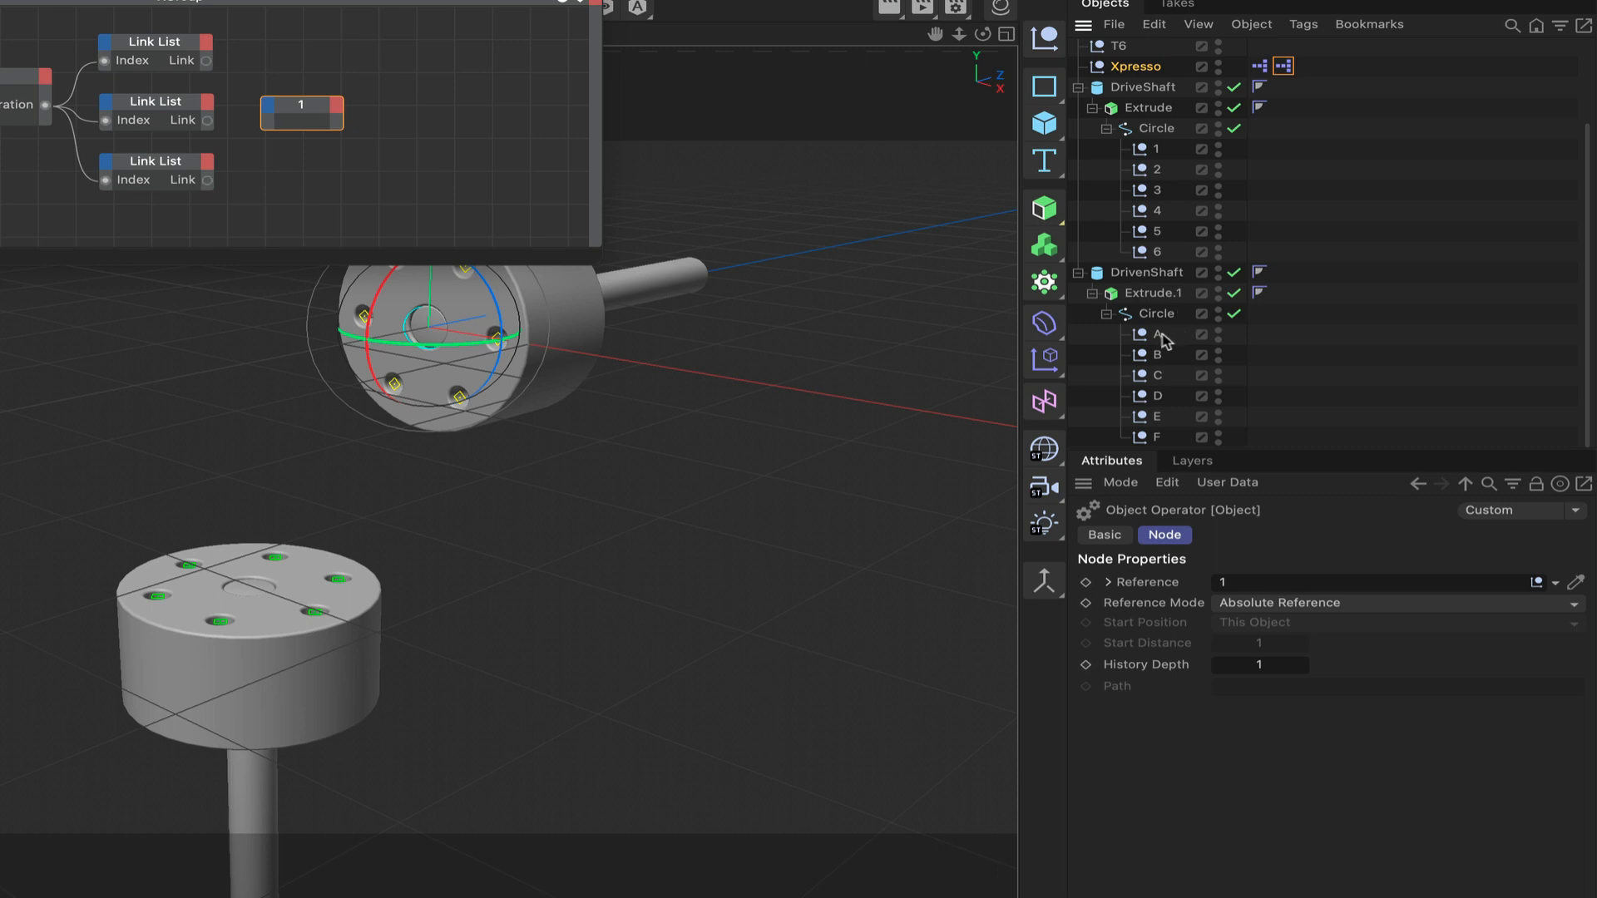
pyautogui.moveTo(1158, 339); pyautogui.dragTo(576, 209)
pyautogui.moveTo(313, 170); pyautogui.dragTo(295, 151)
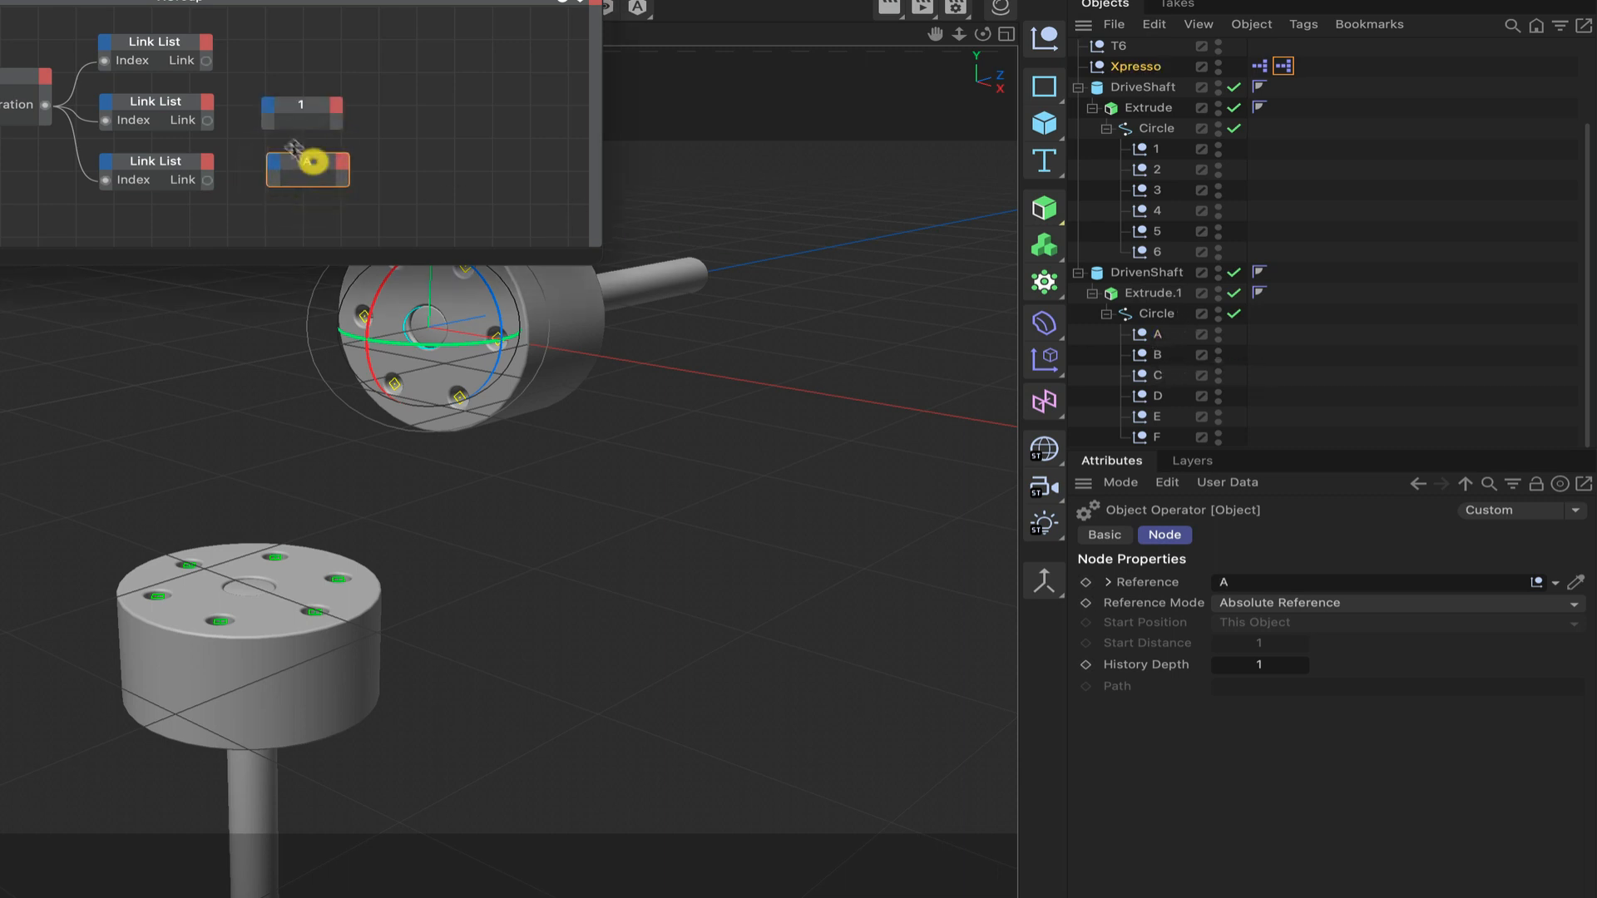
# Add an Object input port to both node 1 and node A.
pyautogui.click(269, 106)
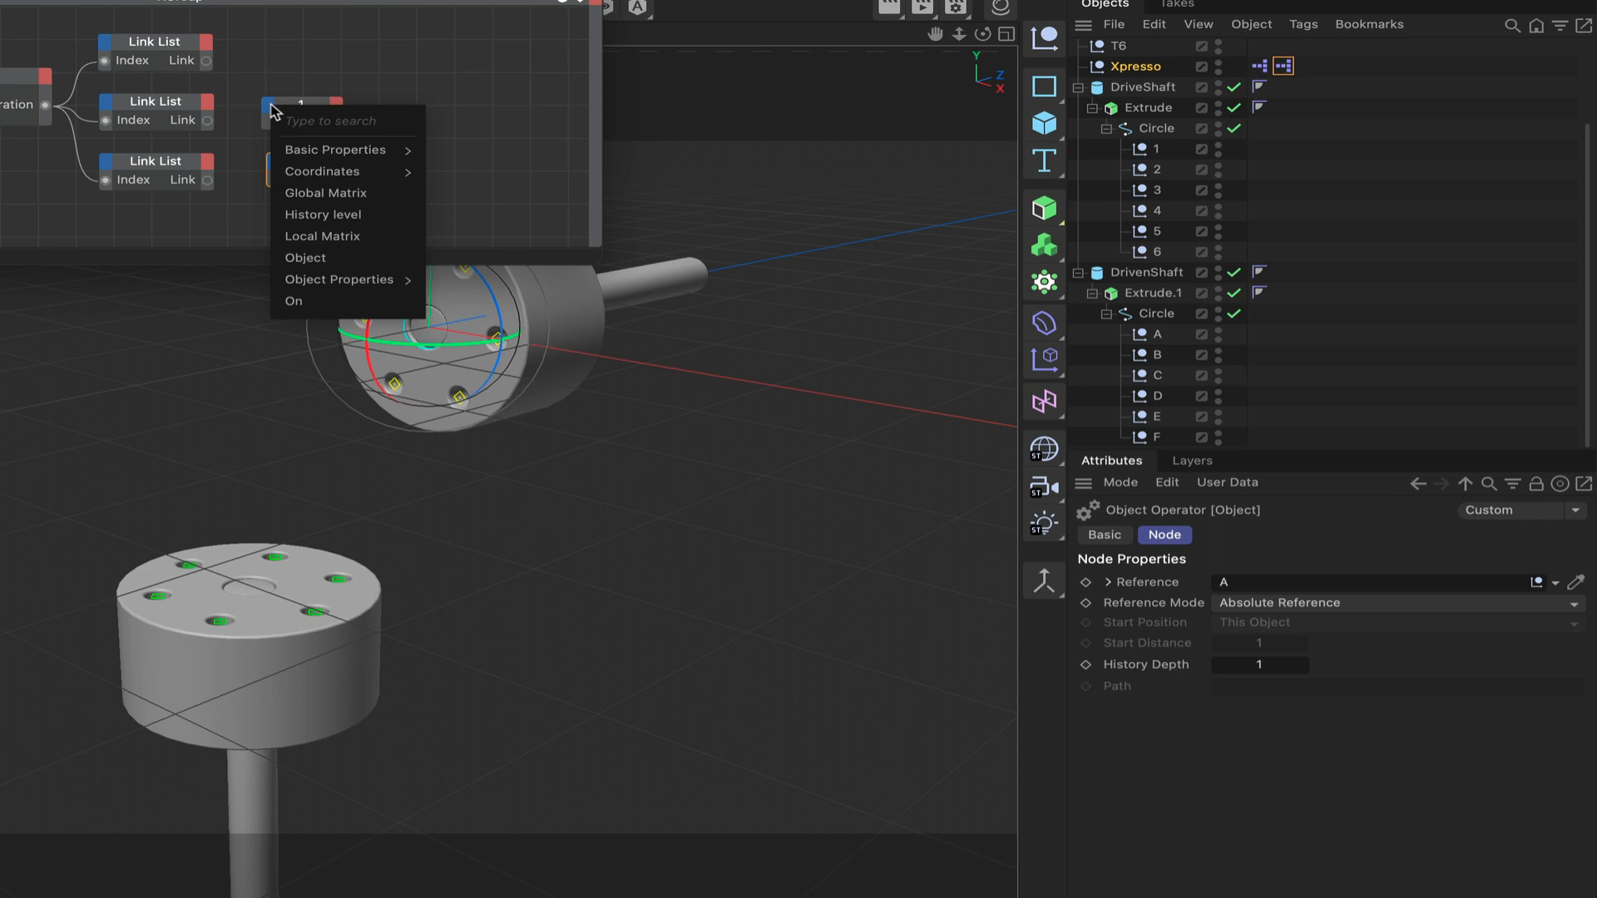
pyautogui.click(304, 257)
pyautogui.click(271, 162)
pyautogui.click(311, 311)
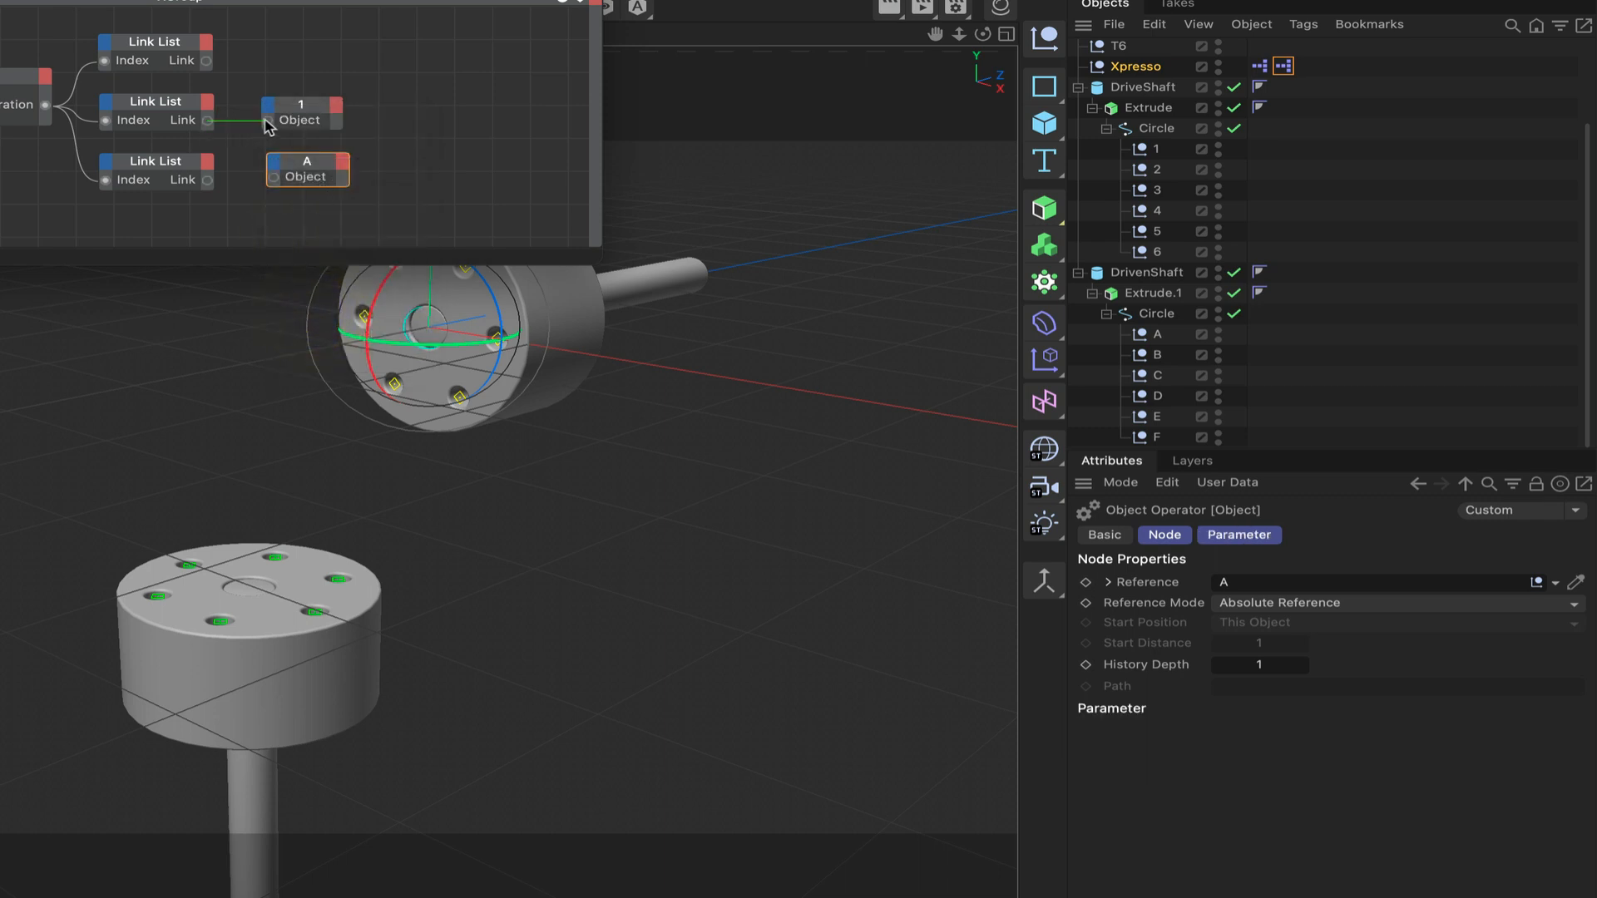
# Connect the second Link List's Link output to node 1's Object input and the third's to node A's, aligning node A.
pyautogui.moveTo(268, 125); pyautogui.dragTo(268, 121)
pyautogui.moveTo(208, 179); pyautogui.dragTo(324, 173)
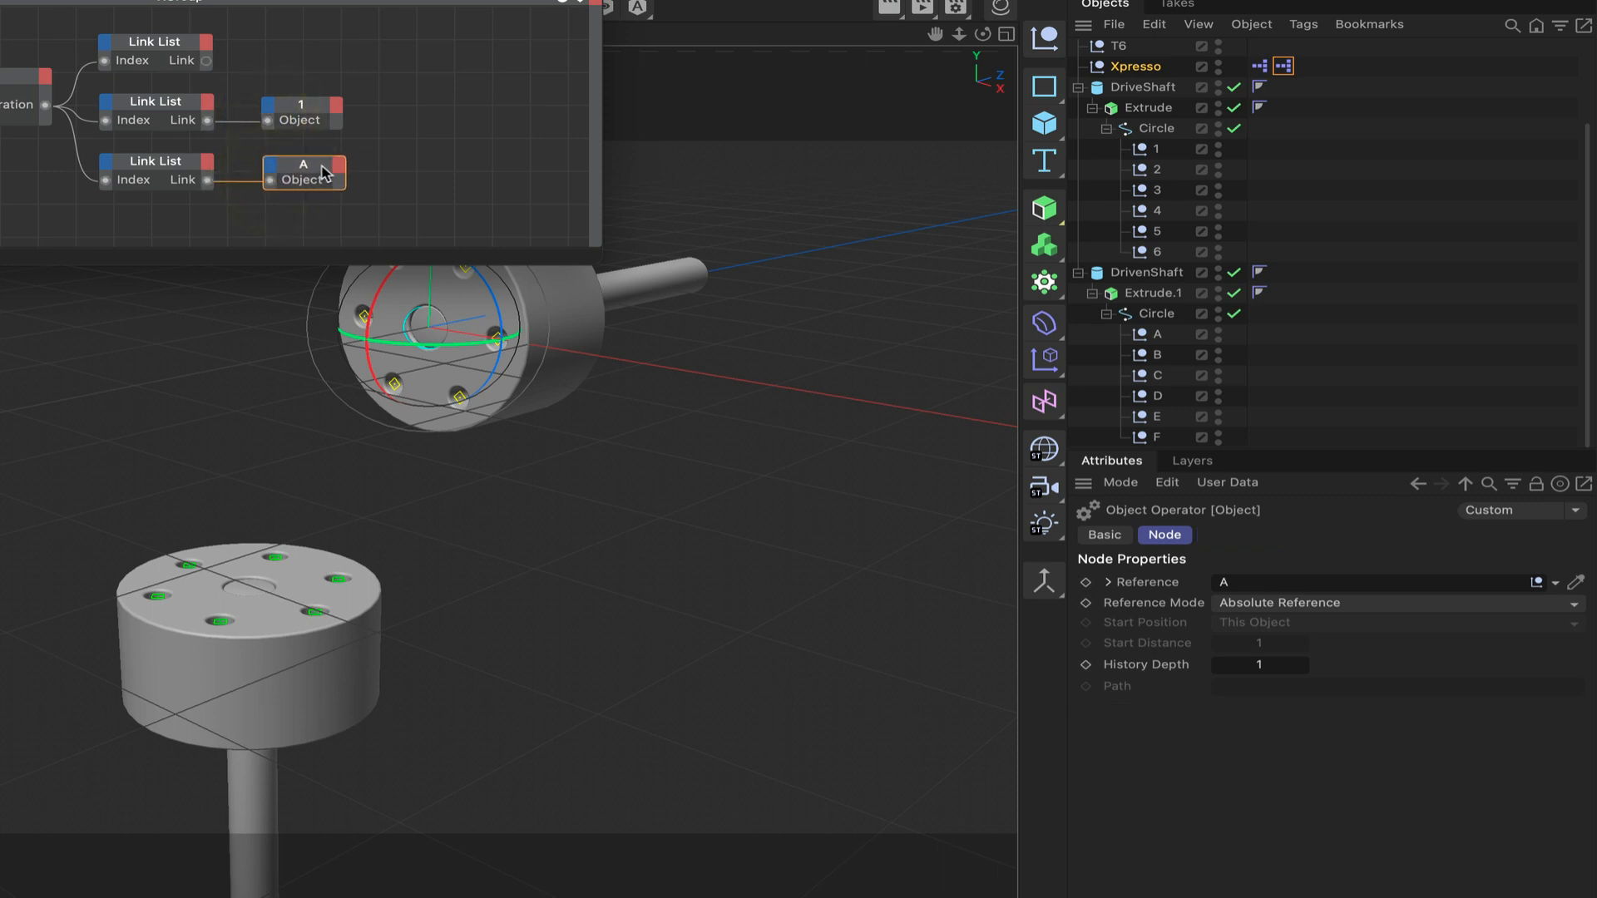
pyautogui.click(323, 173)
# Add a Global Position . Y output port to node 1 and expand the node to show its full port names.
pyautogui.moveTo(499, 2); pyautogui.dragTo(108, 1)
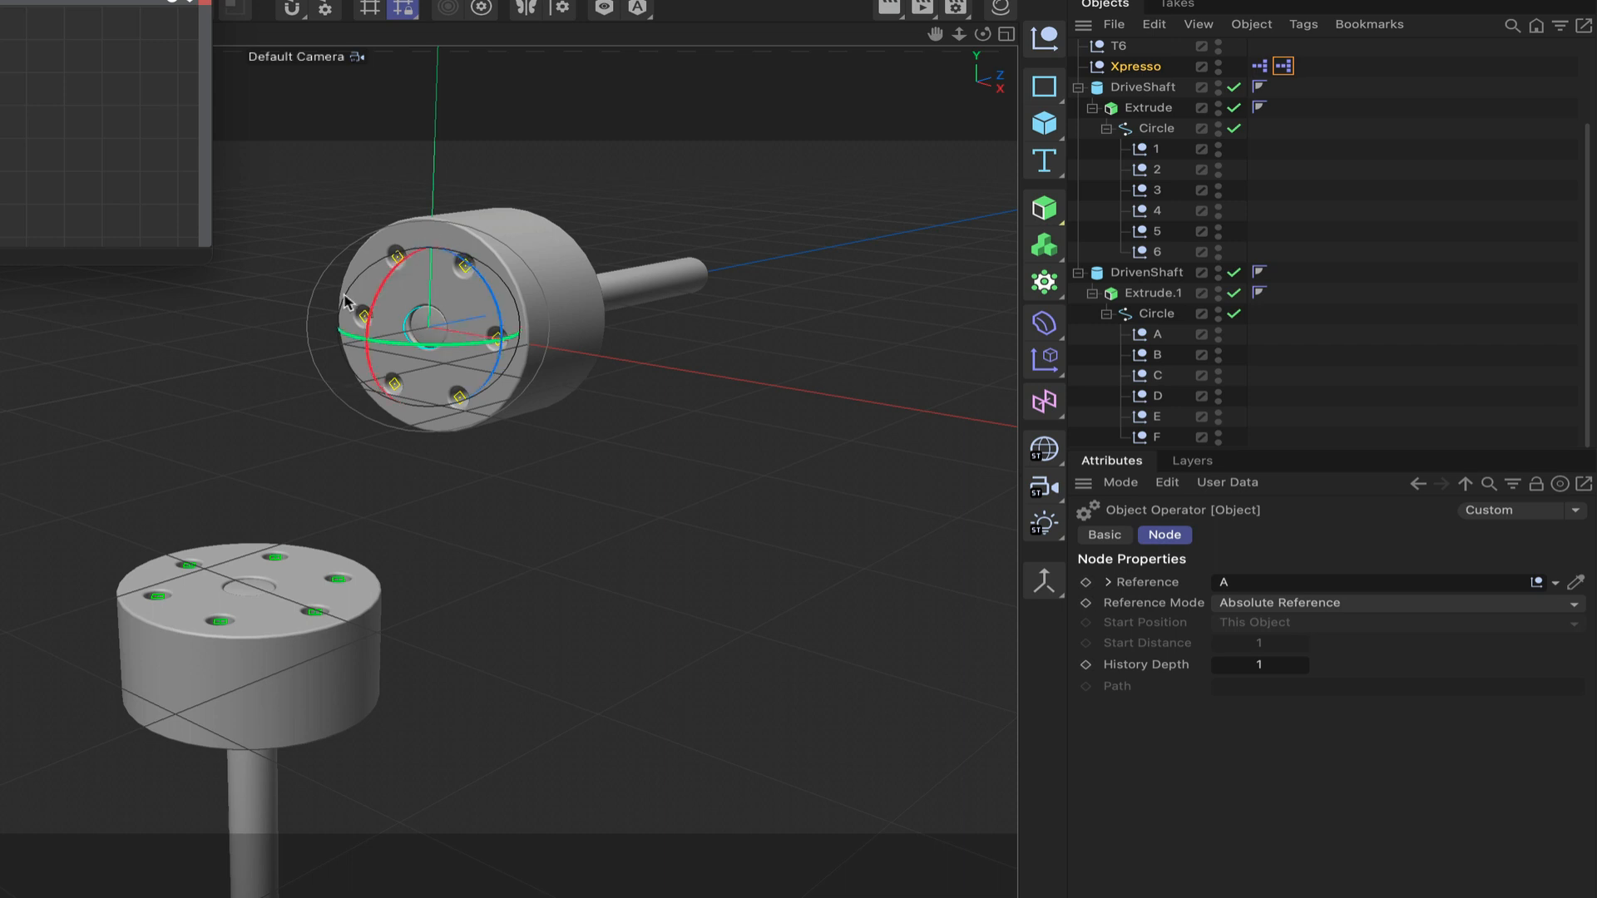
pyautogui.scroll(3, 1138, 108)
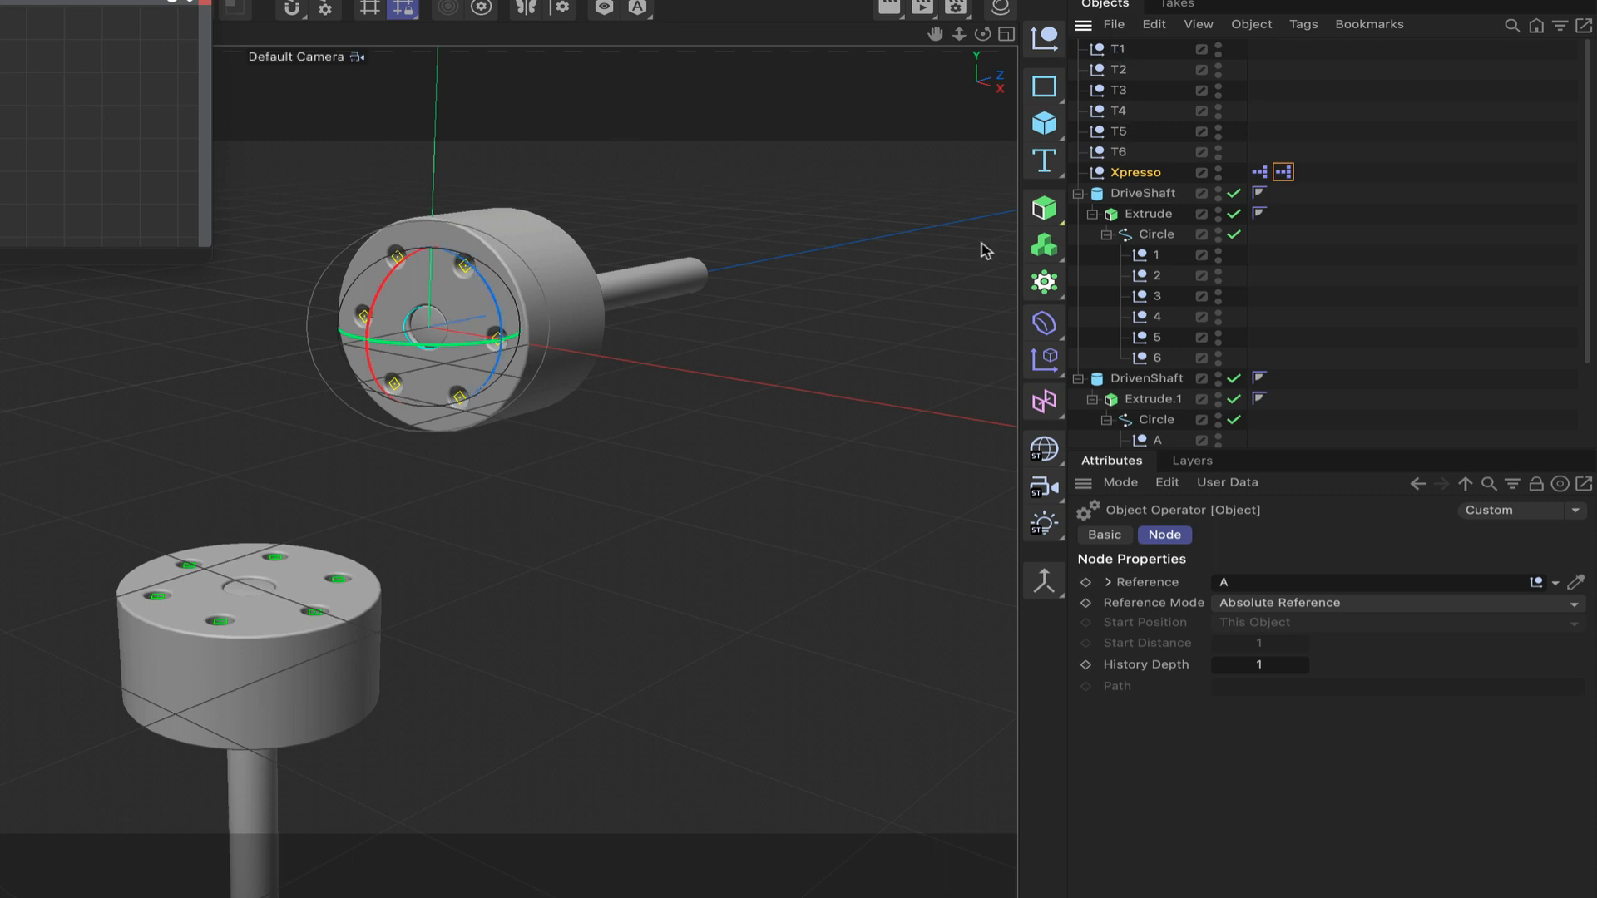
pyautogui.scroll(-3, 1154, 301)
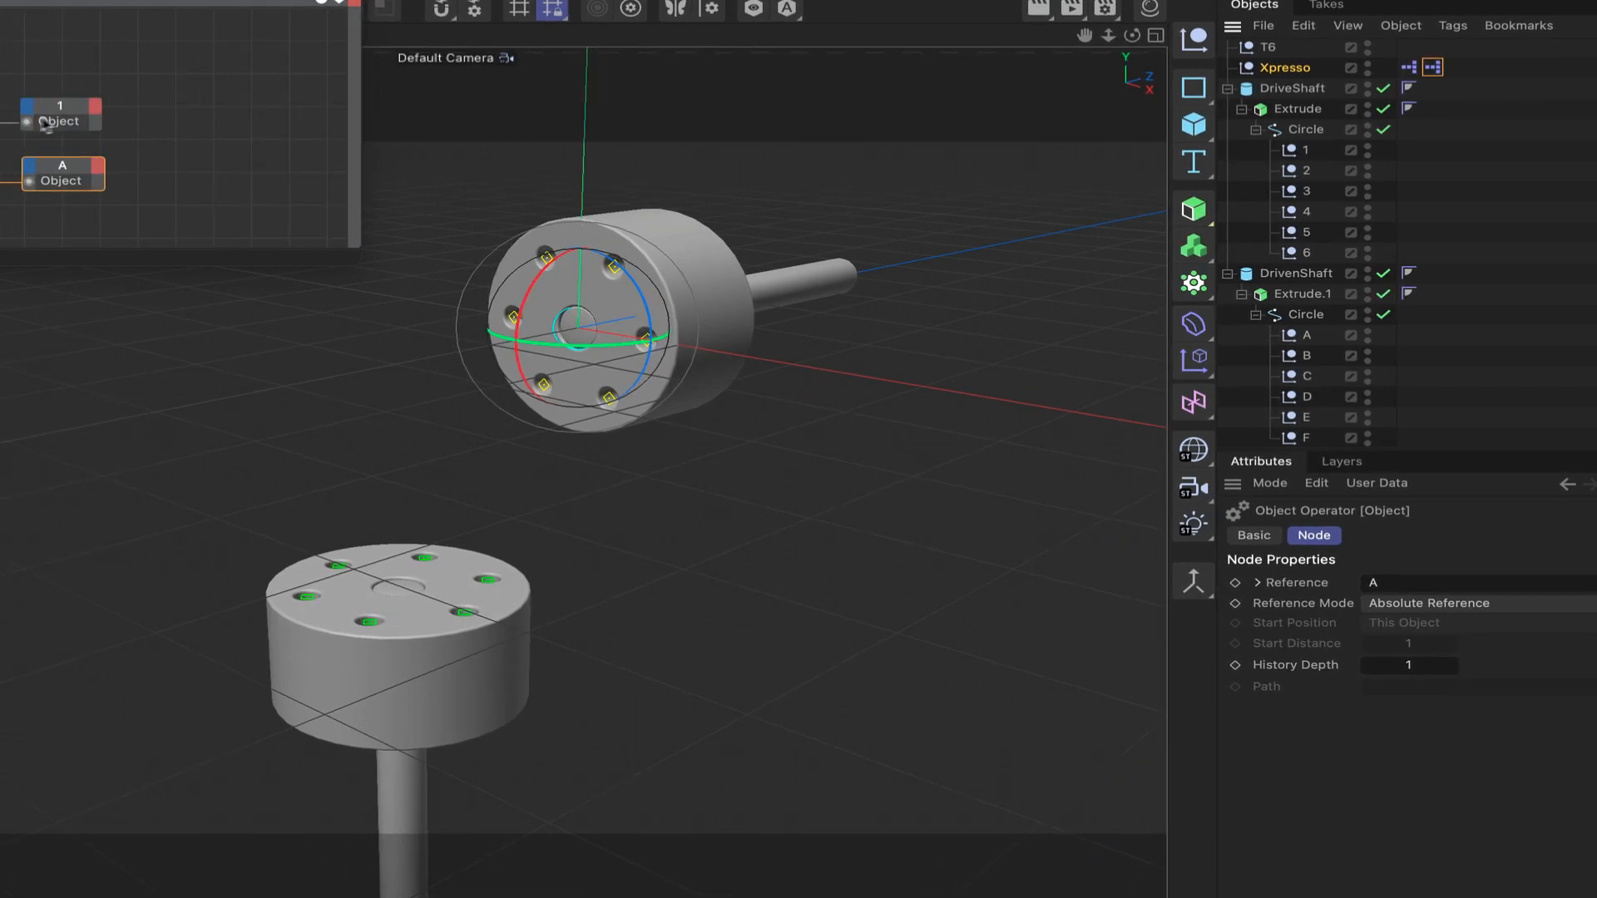
pyautogui.click(96, 109)
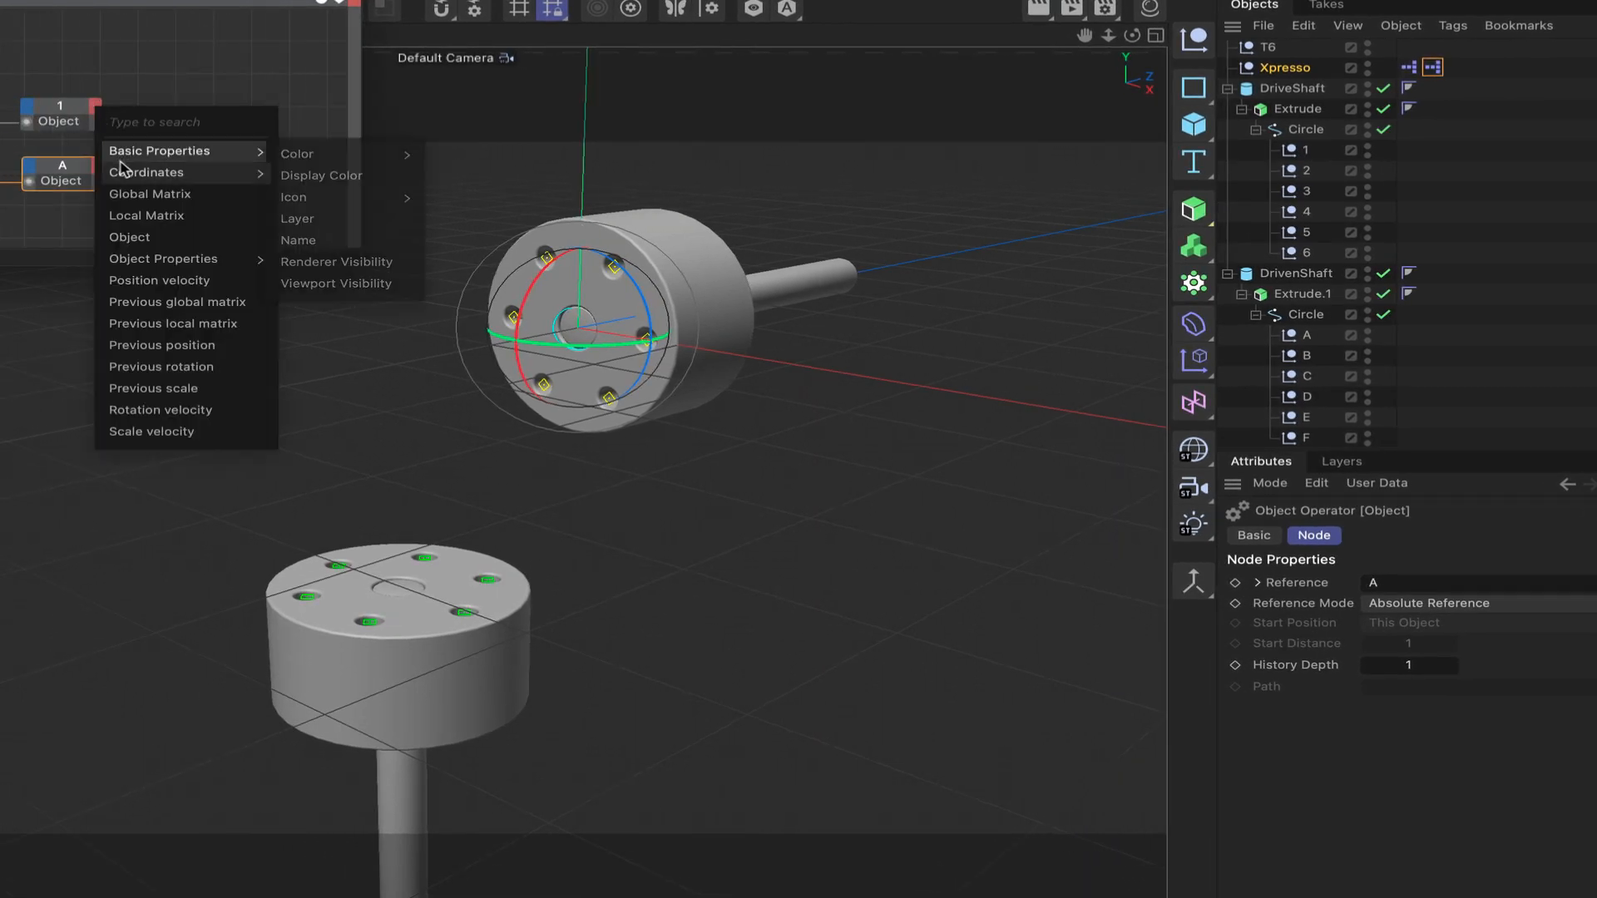
pyautogui.moveTo(250, 172)
pyautogui.moveTo(321, 199)
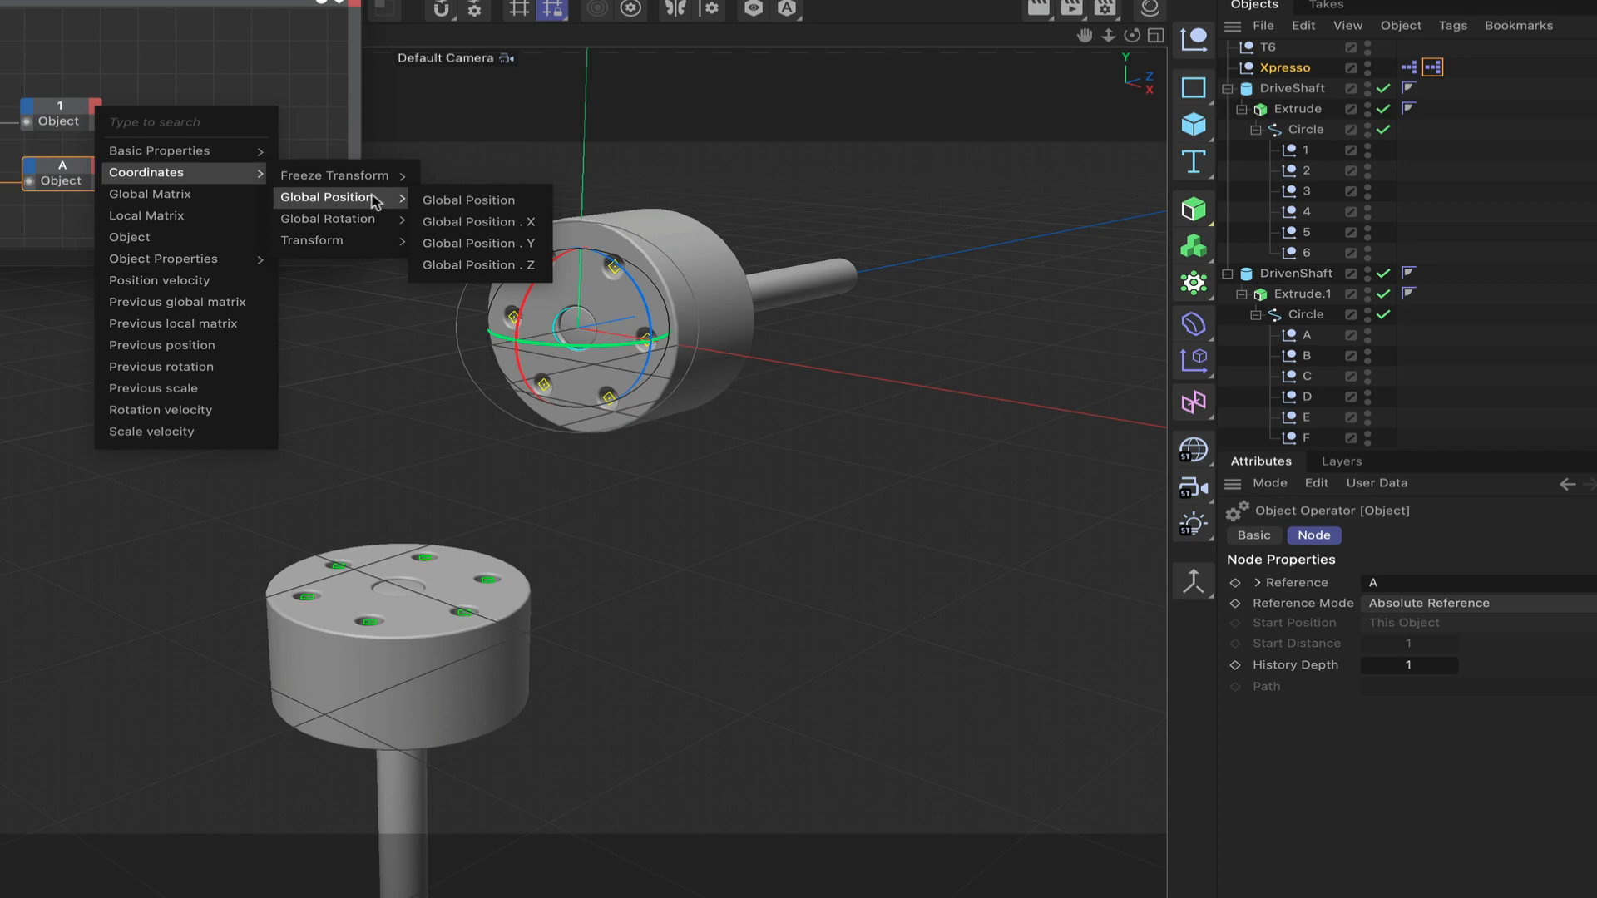
pyautogui.click(466, 242)
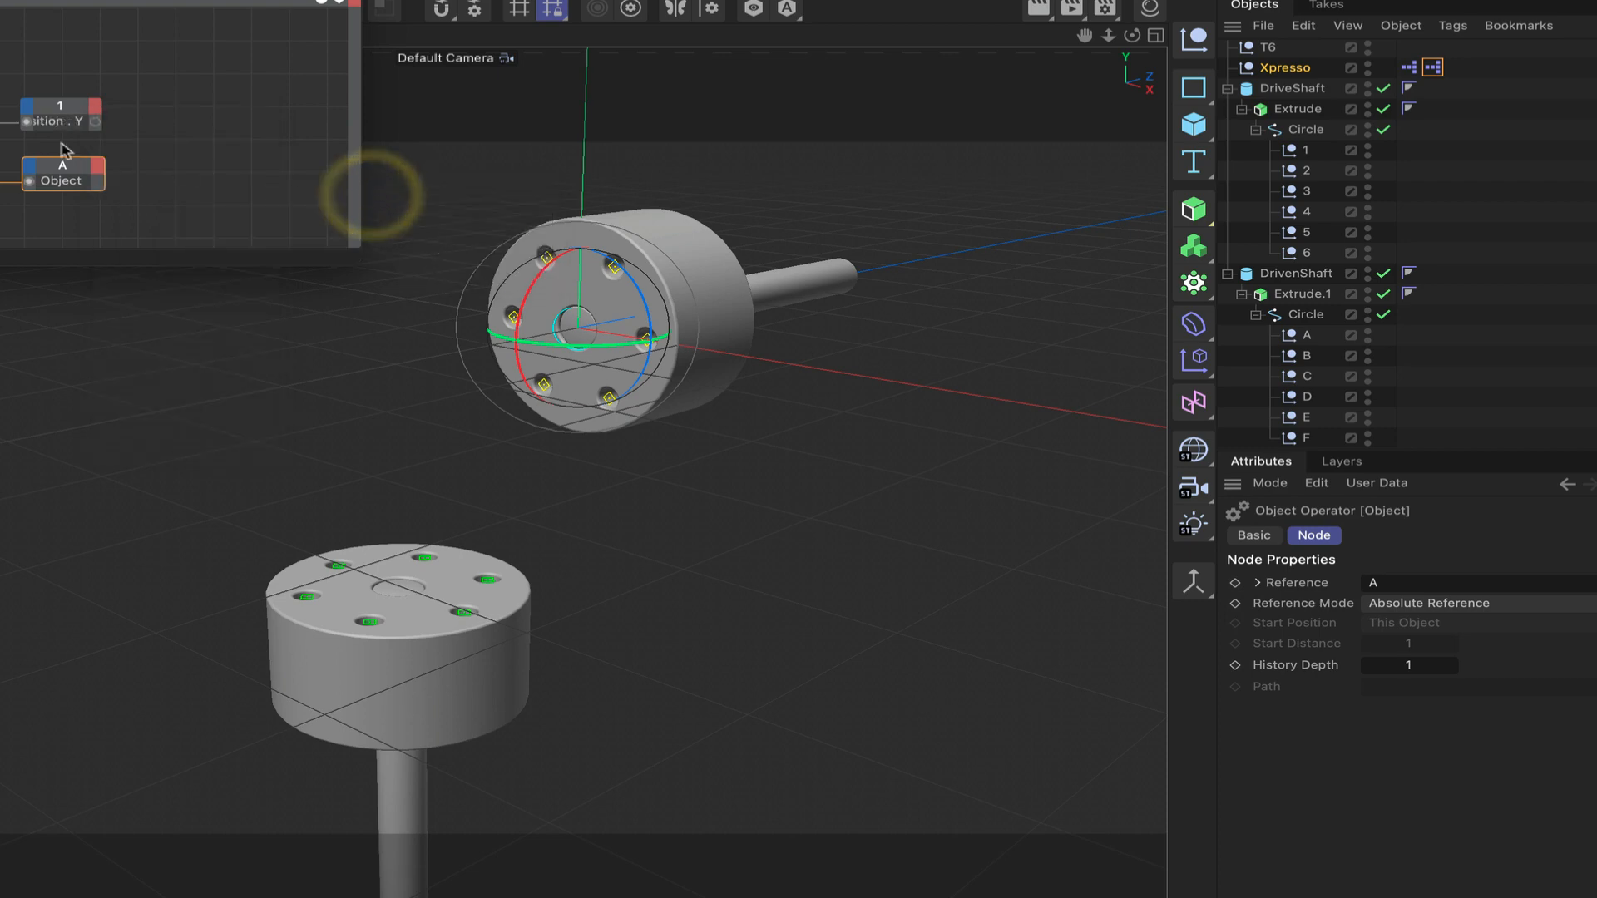
pyautogui.click(70, 115)
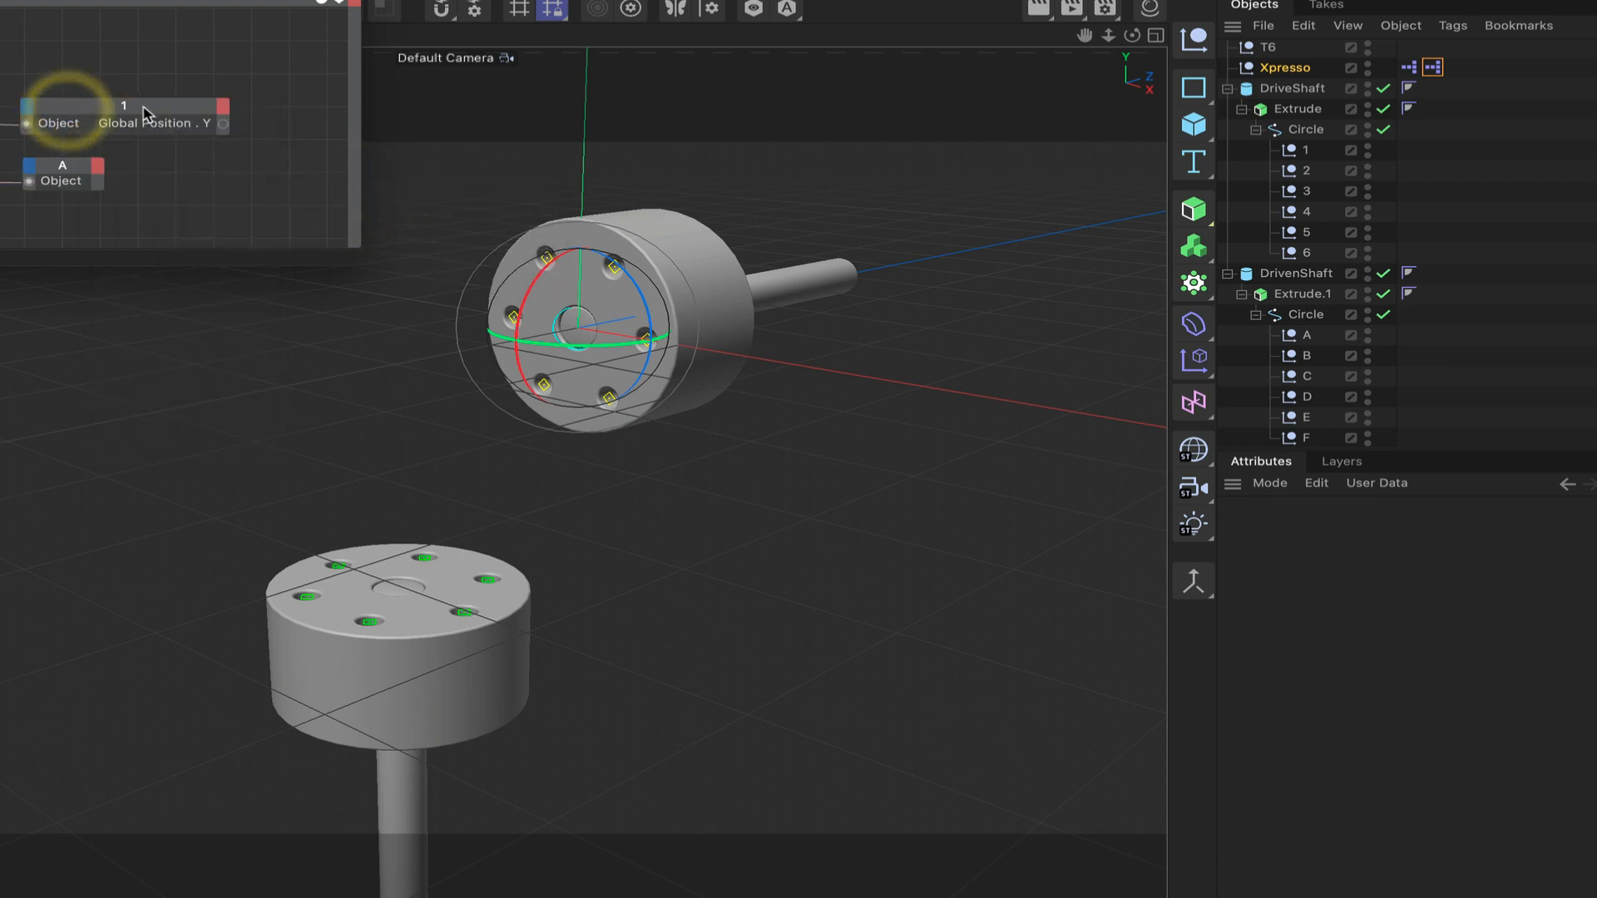
# Add Global Position . X and Global Position . Z output ports to node A and expand the node.
pyautogui.click(98, 169)
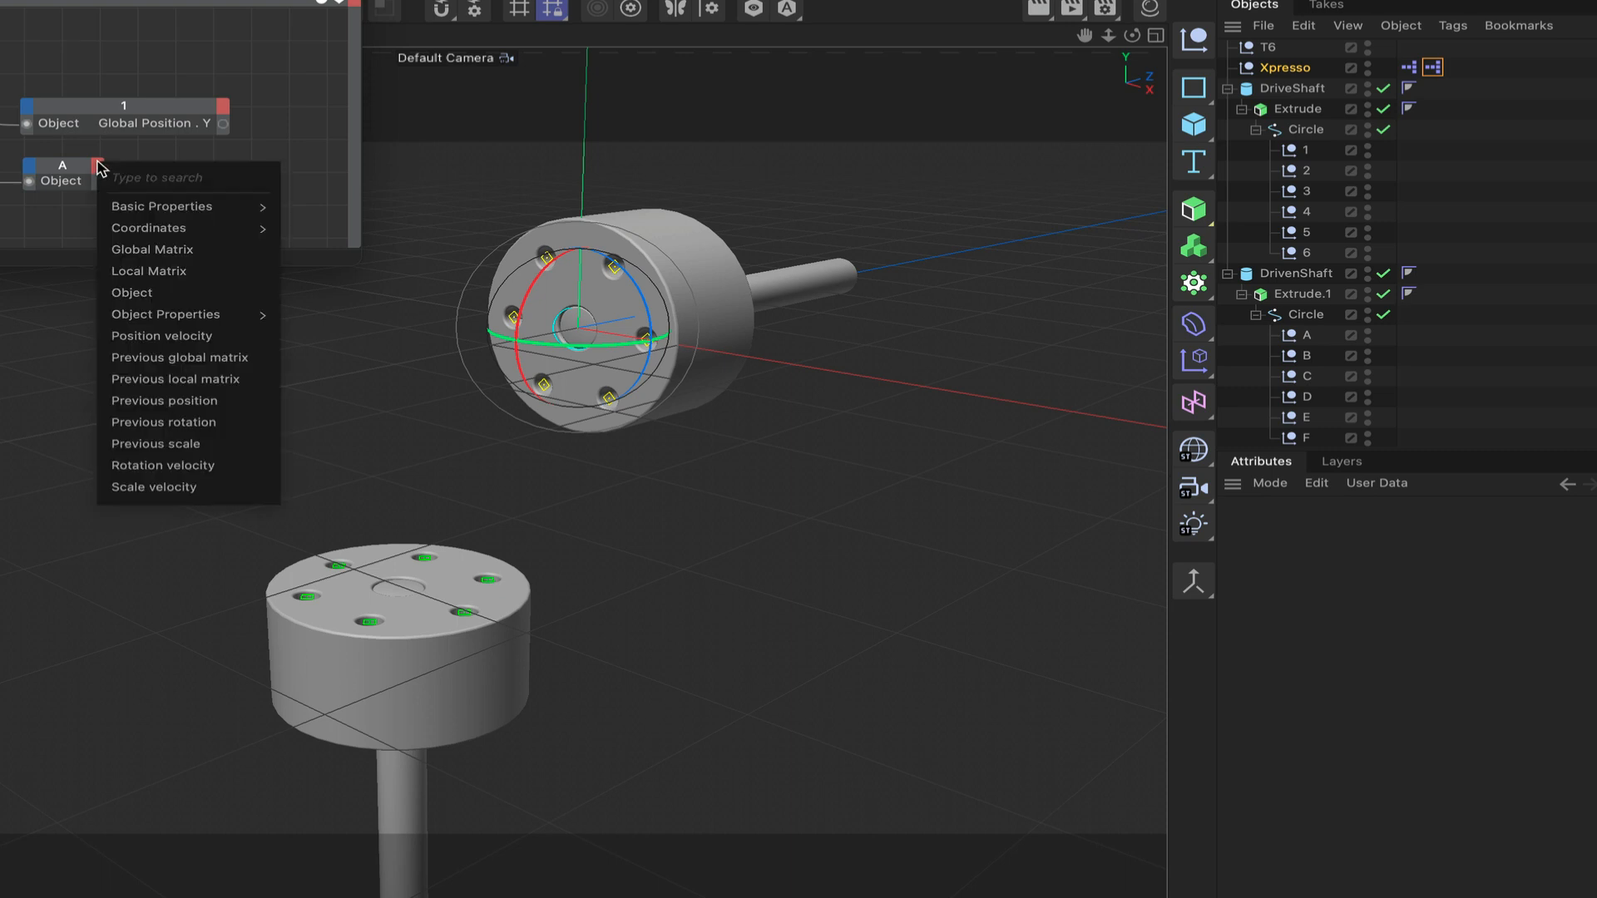
pyautogui.moveTo(166, 228)
pyautogui.moveTo(333, 254)
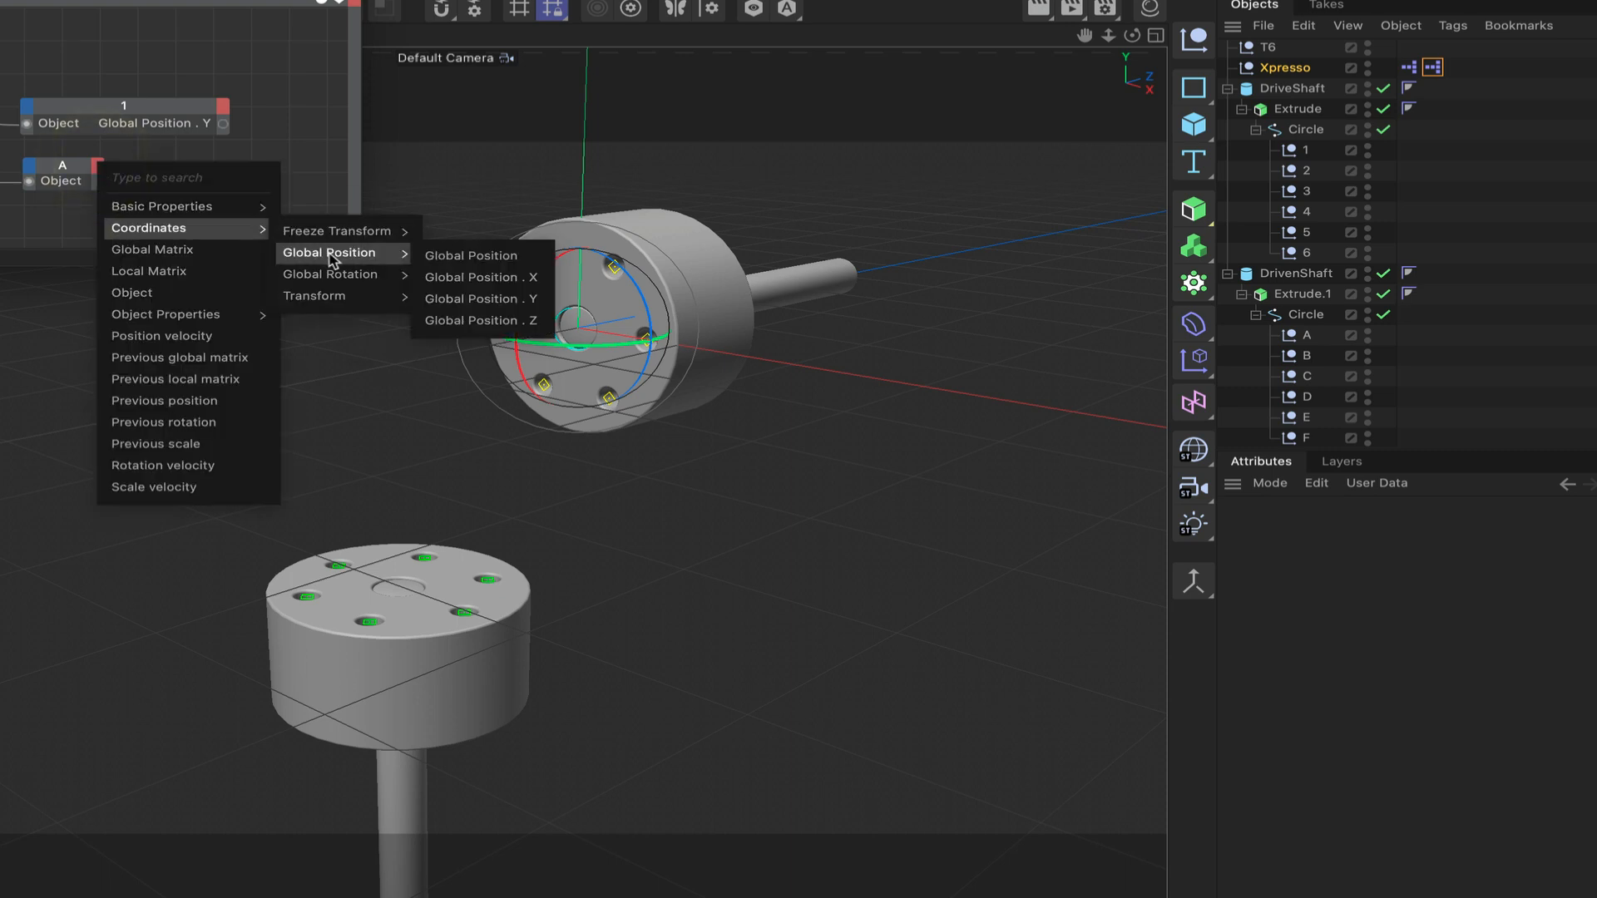
pyautogui.click(484, 279)
pyautogui.click(98, 169)
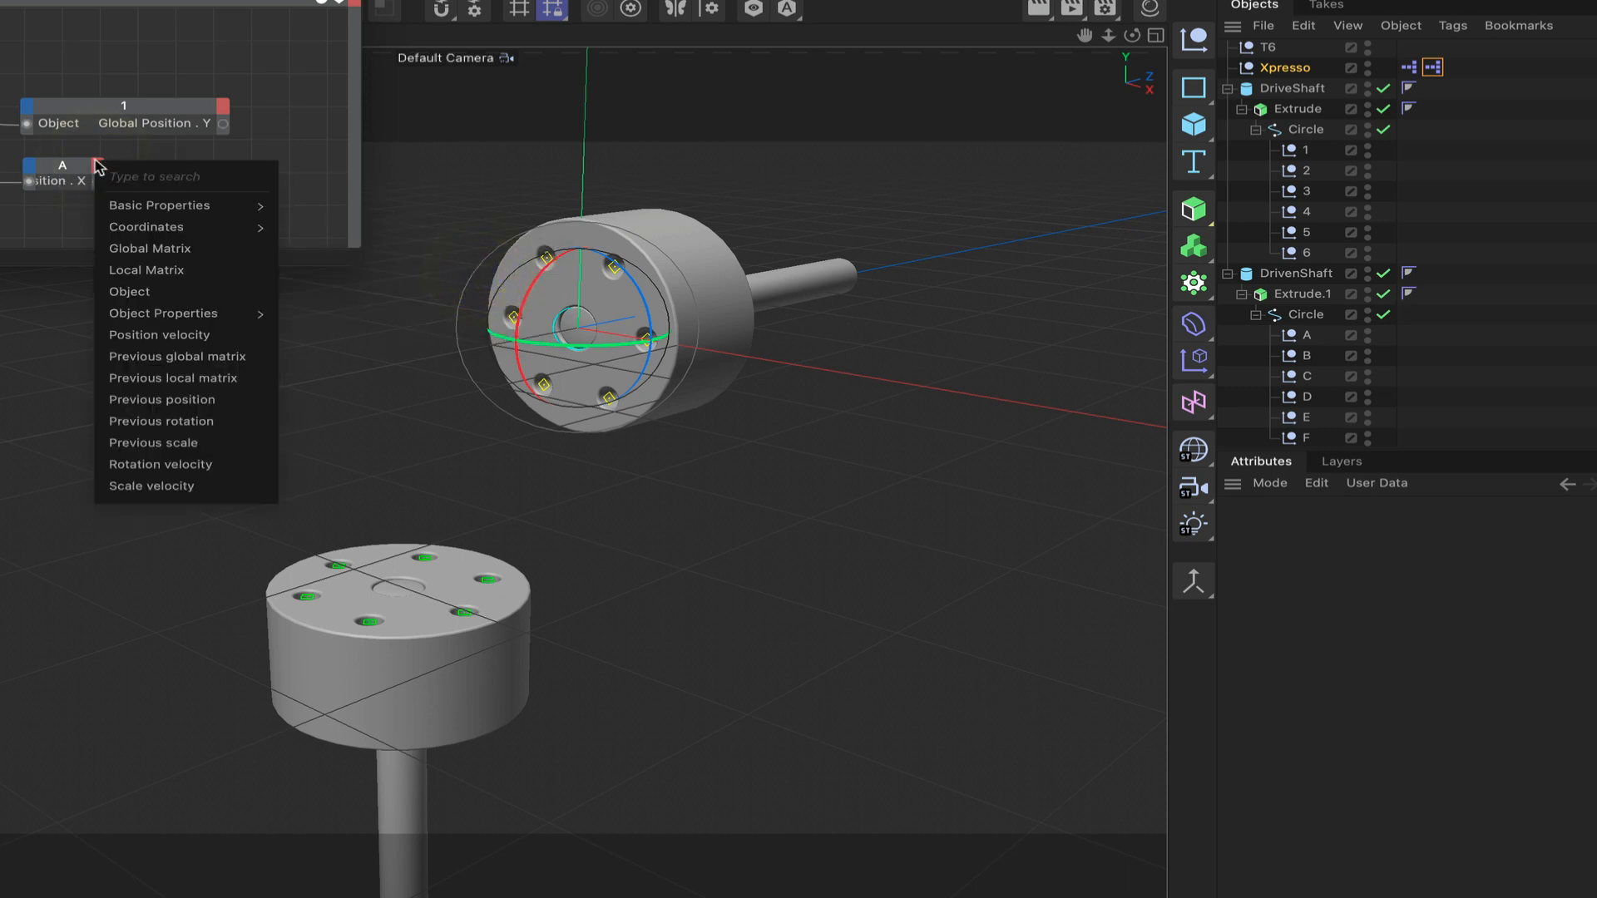
pyautogui.moveTo(123, 214)
pyautogui.moveTo(333, 252)
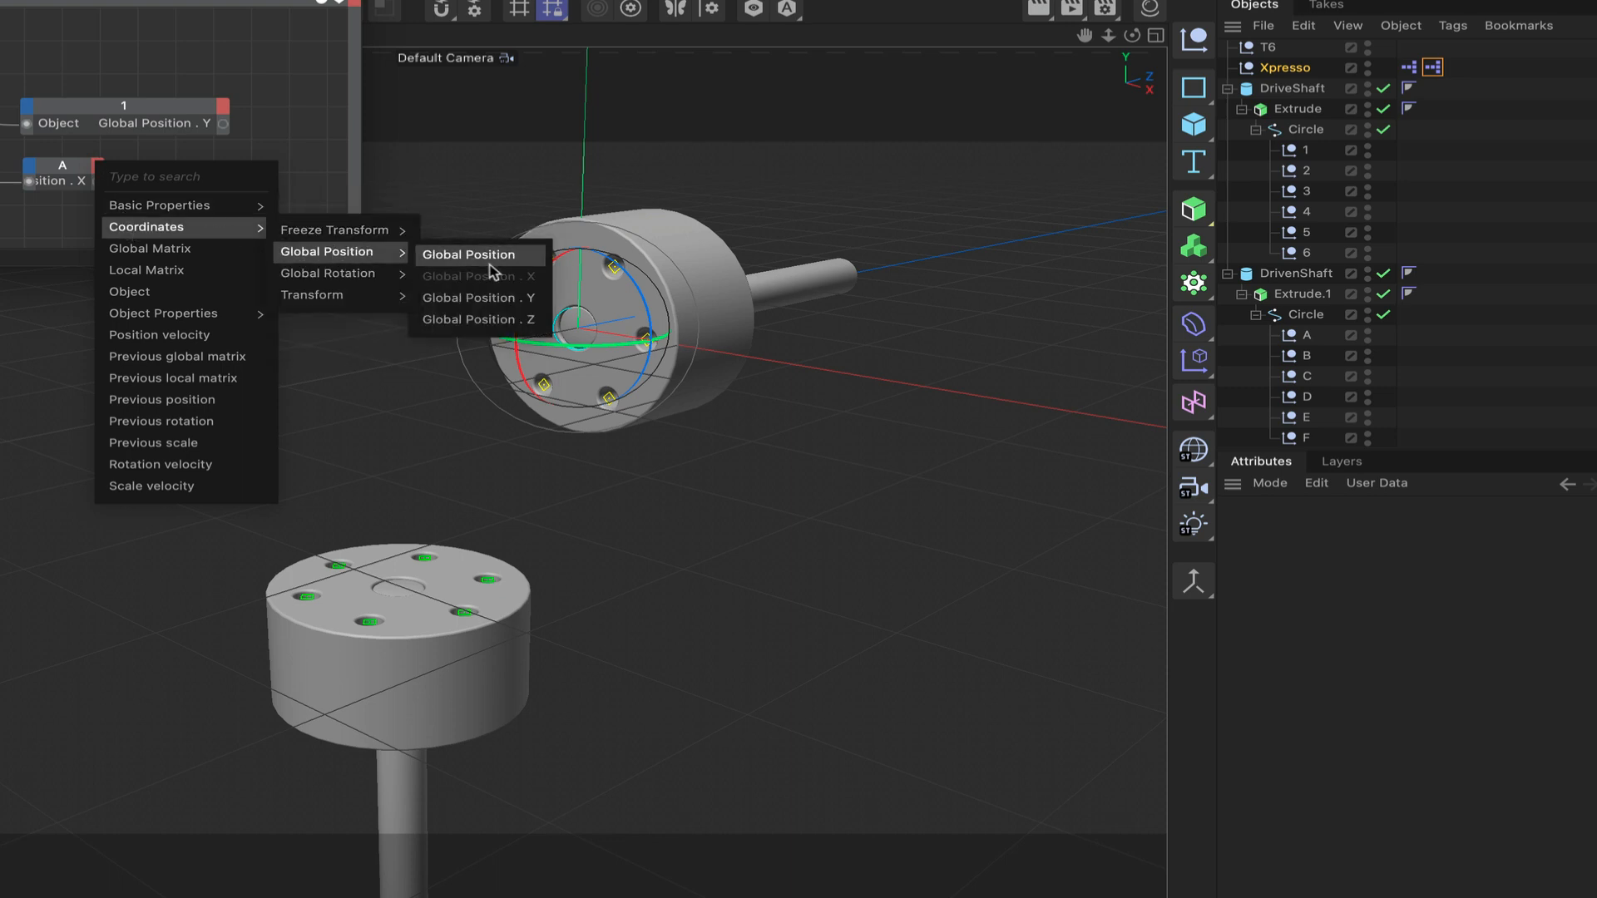
pyautogui.click(478, 320)
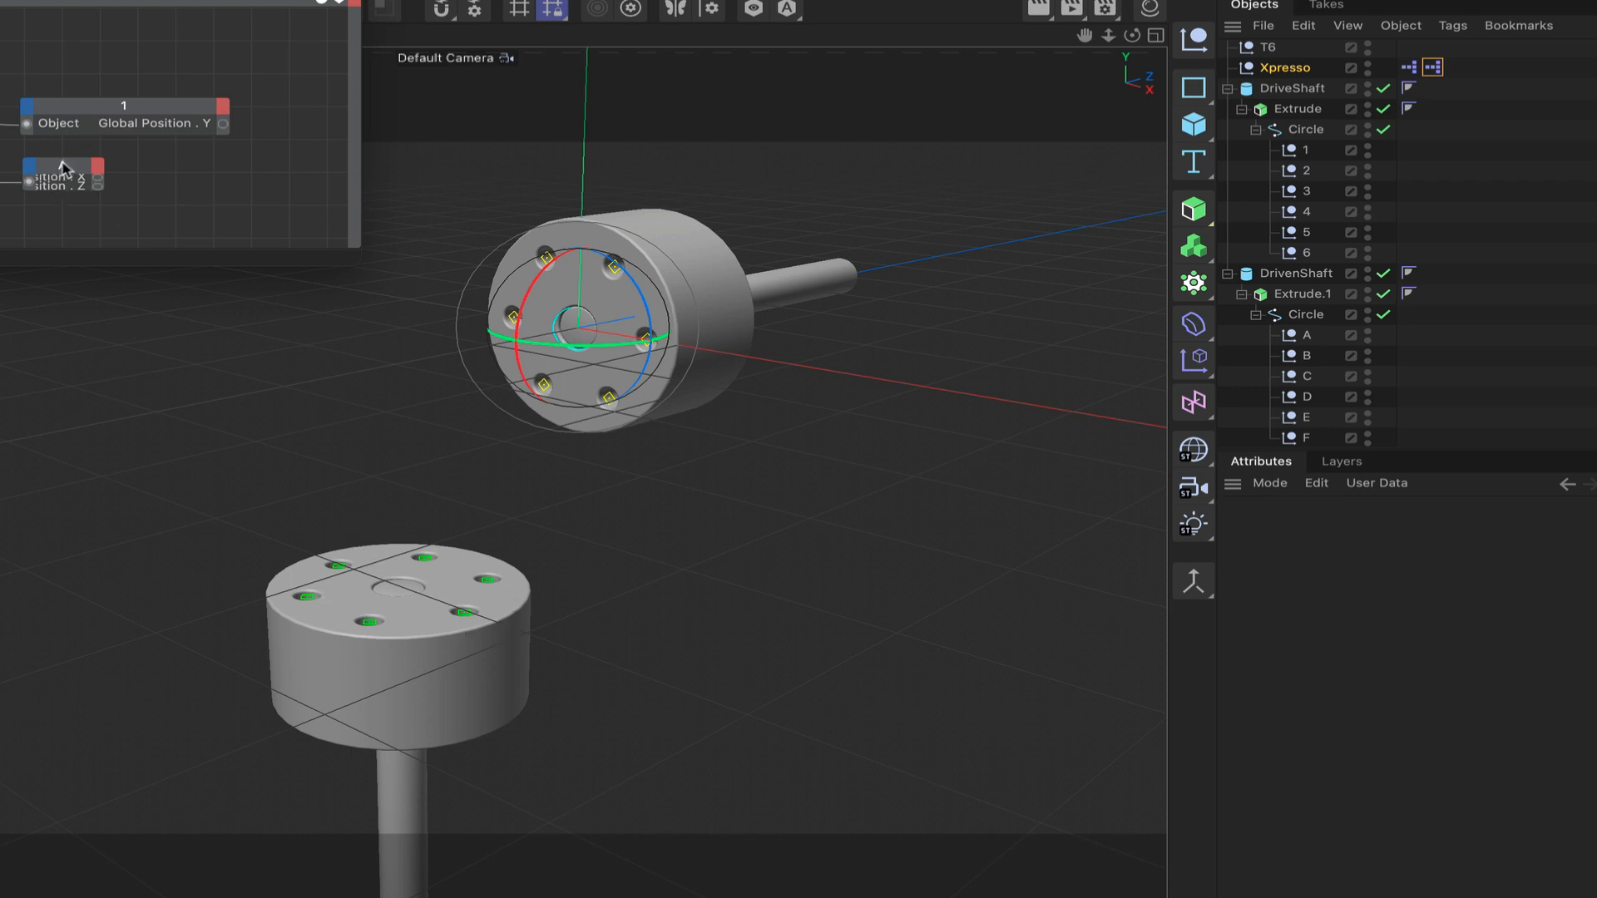
pyautogui.click(62, 166)
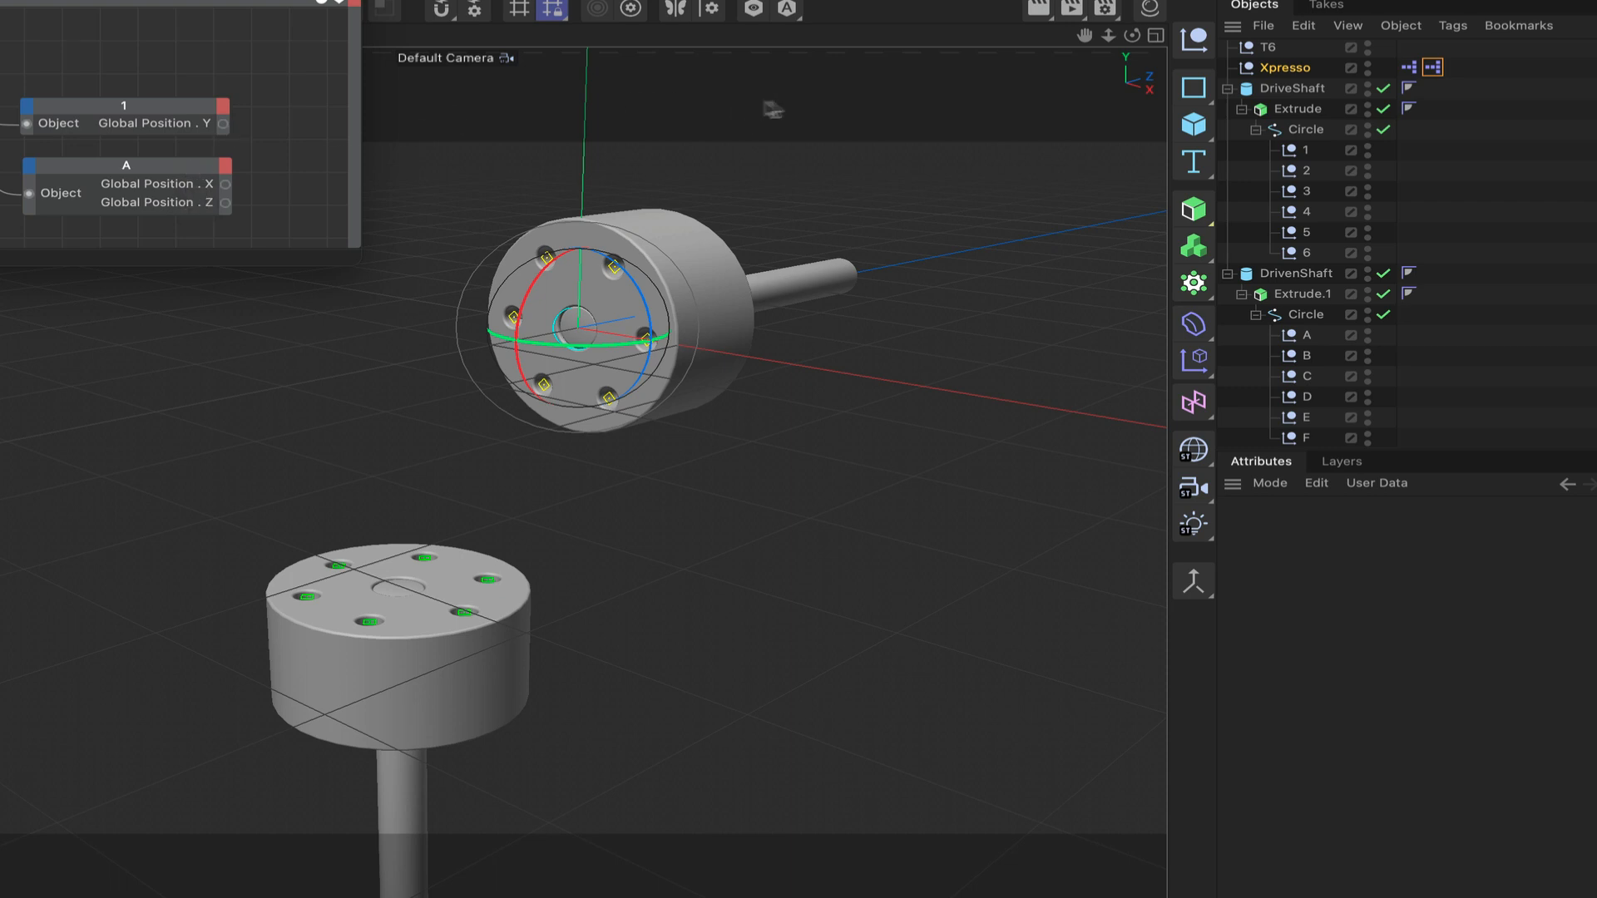
# Add null T1 to the graph as an object node and connect the first Link List's Link output to its Object input.
pyautogui.scroll(3, 1328, 123)
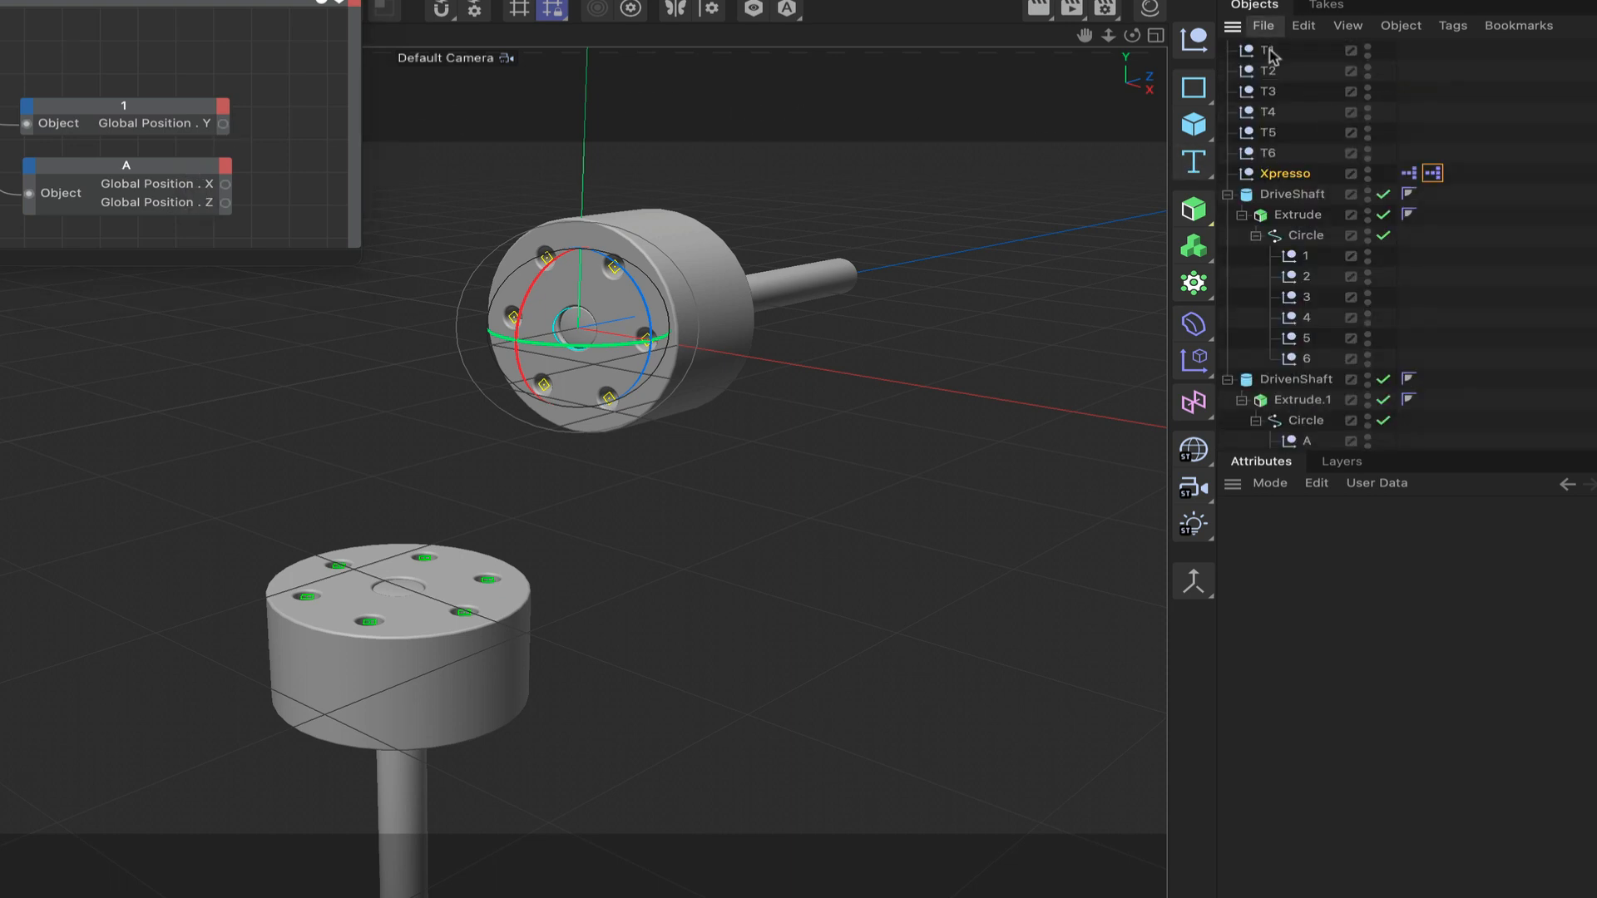
pyautogui.moveTo(1268, 52); pyautogui.dragTo(291, 73)
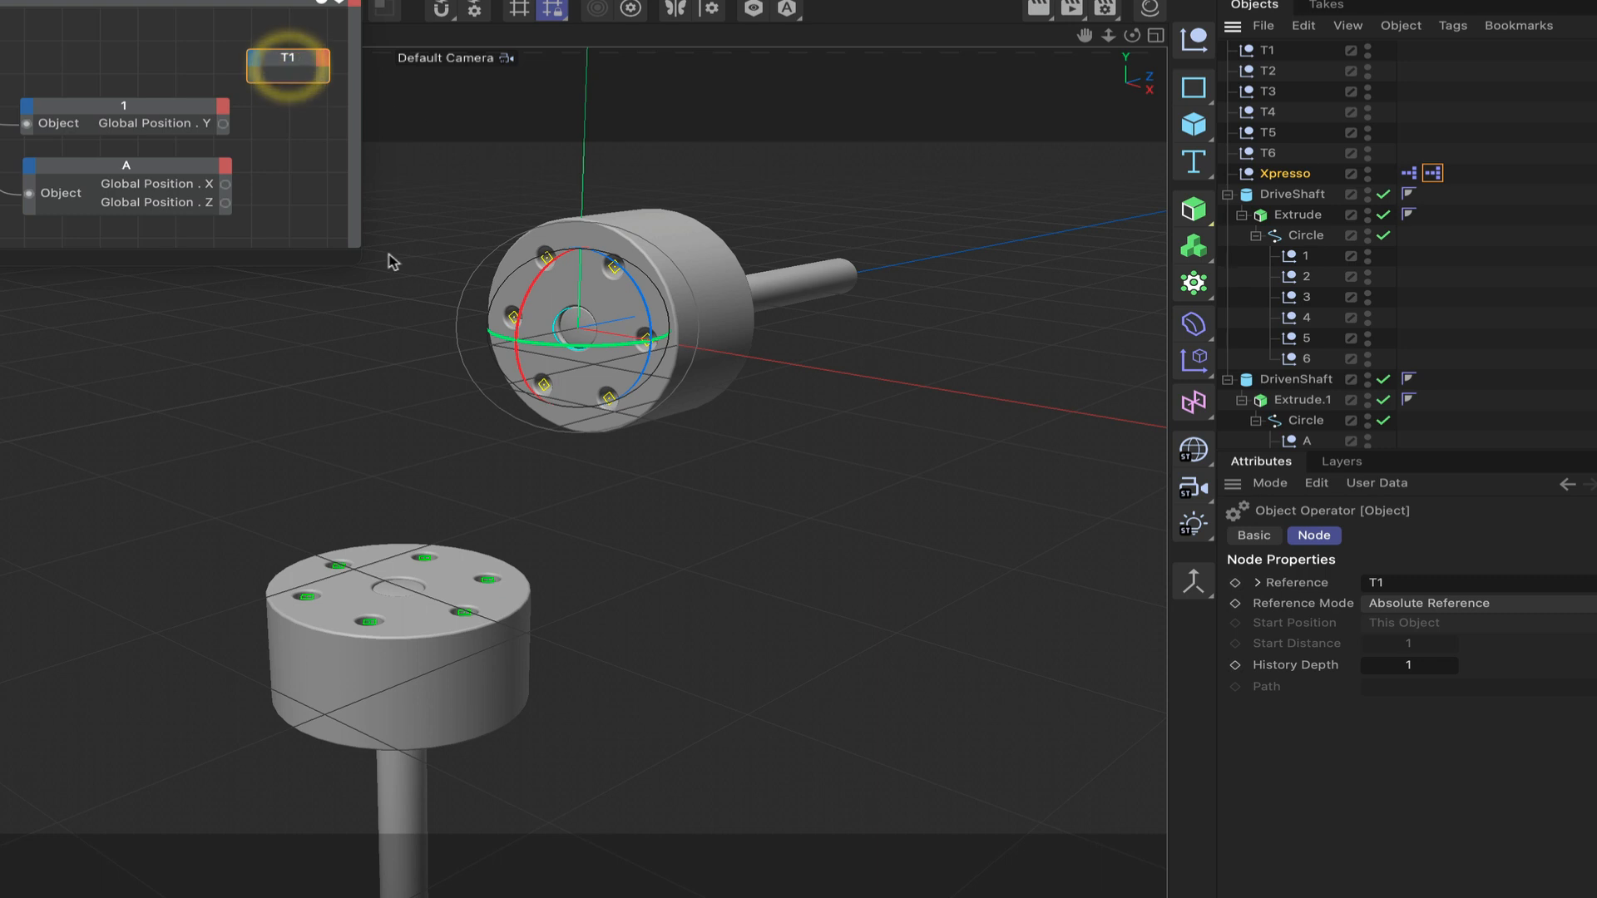
pyautogui.moveTo(357, 255); pyautogui.dragTo(647, 310)
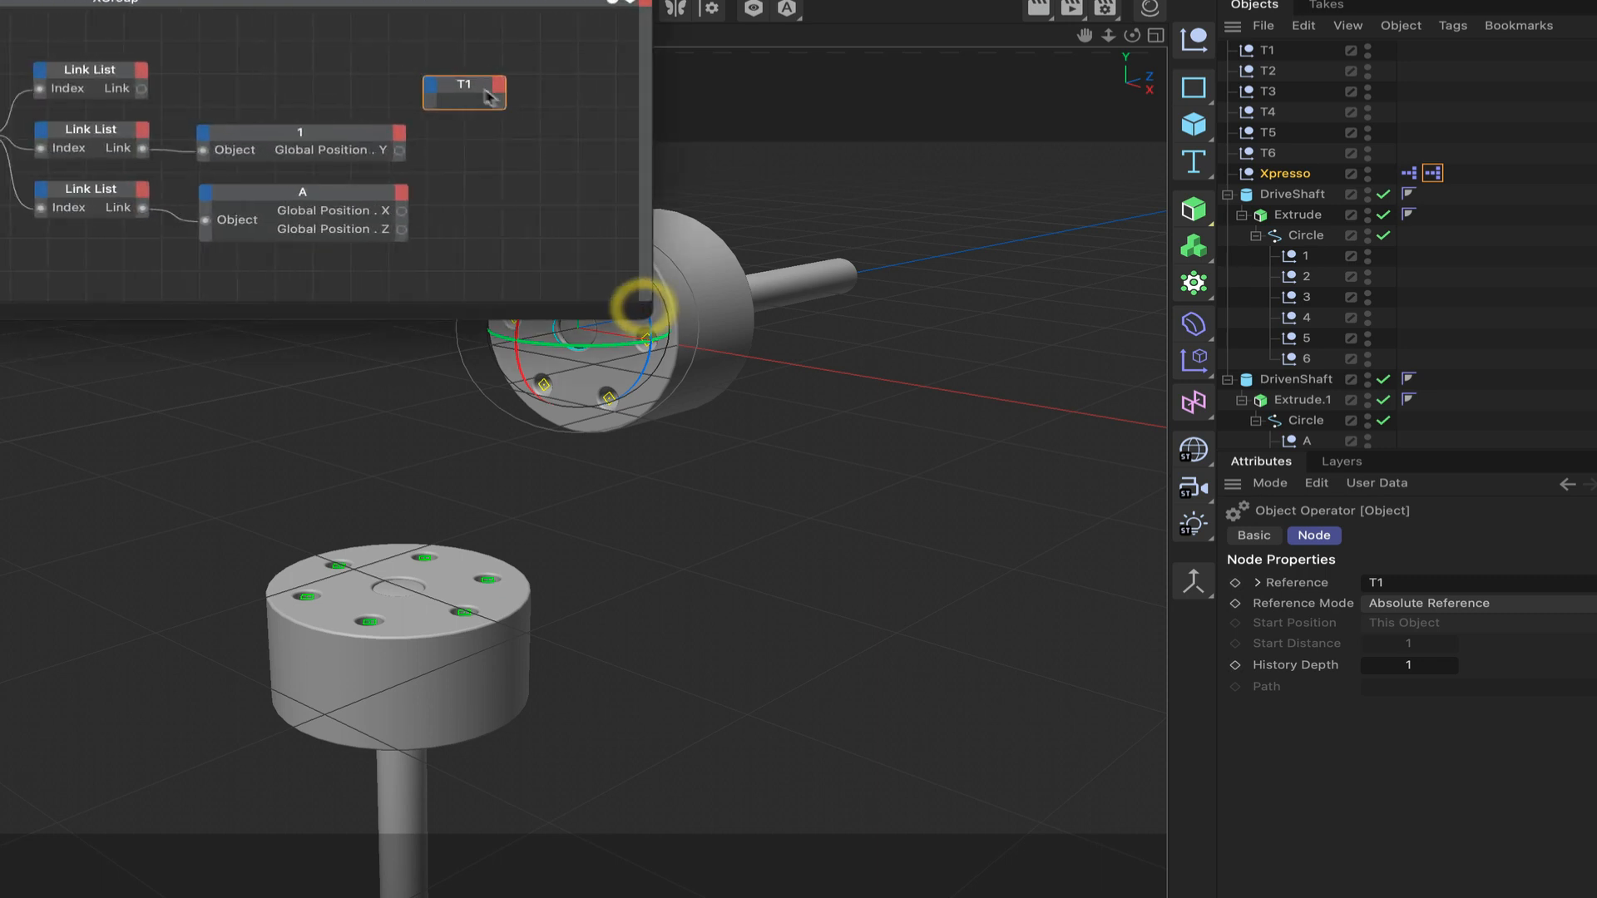
pyautogui.click(524, 70)
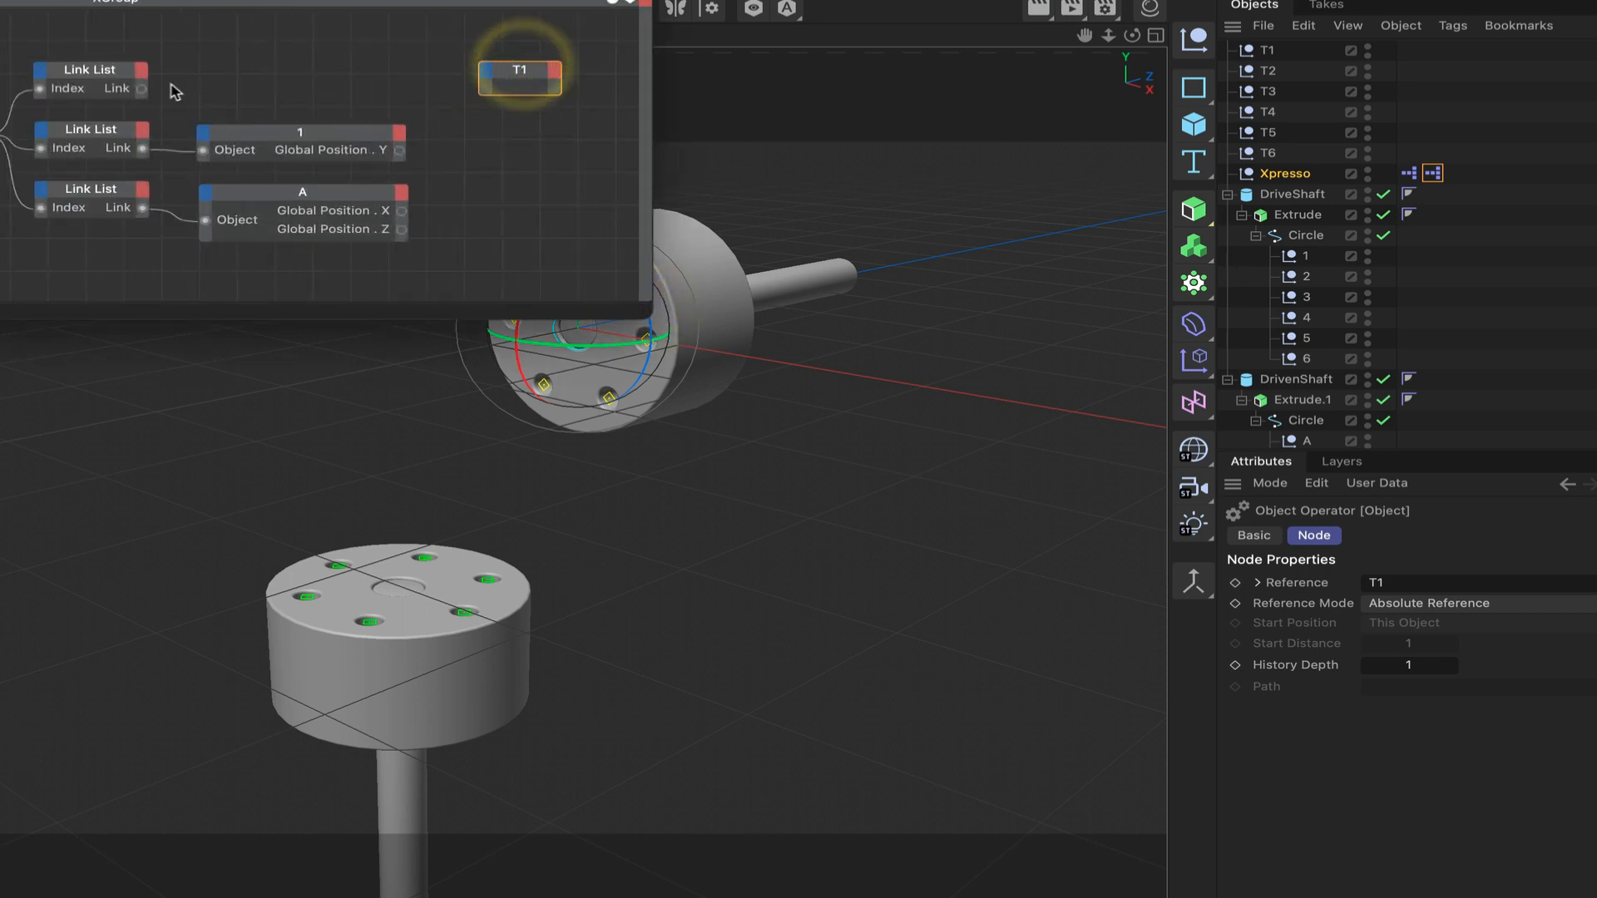
pyautogui.moveTo(142, 89); pyautogui.dragTo(568, 79)
pyautogui.click(510, 224)
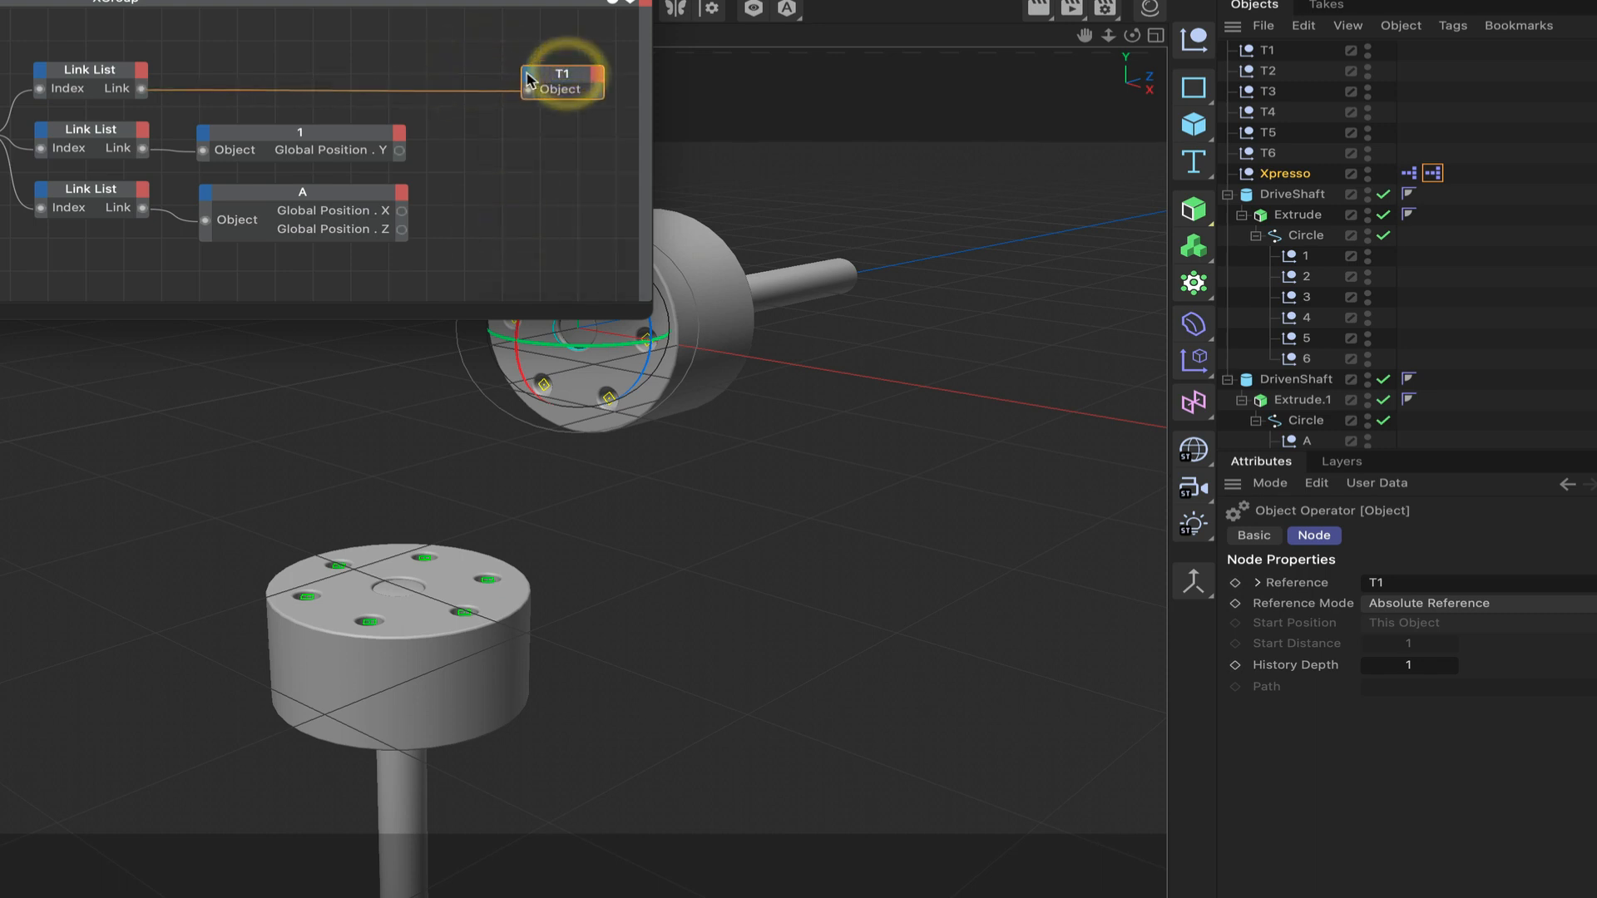
# Add a Global Position . Y input port to node T1.
pyautogui.click(526, 76)
pyautogui.moveTo(549, 141)
pyautogui.moveTo(732, 165)
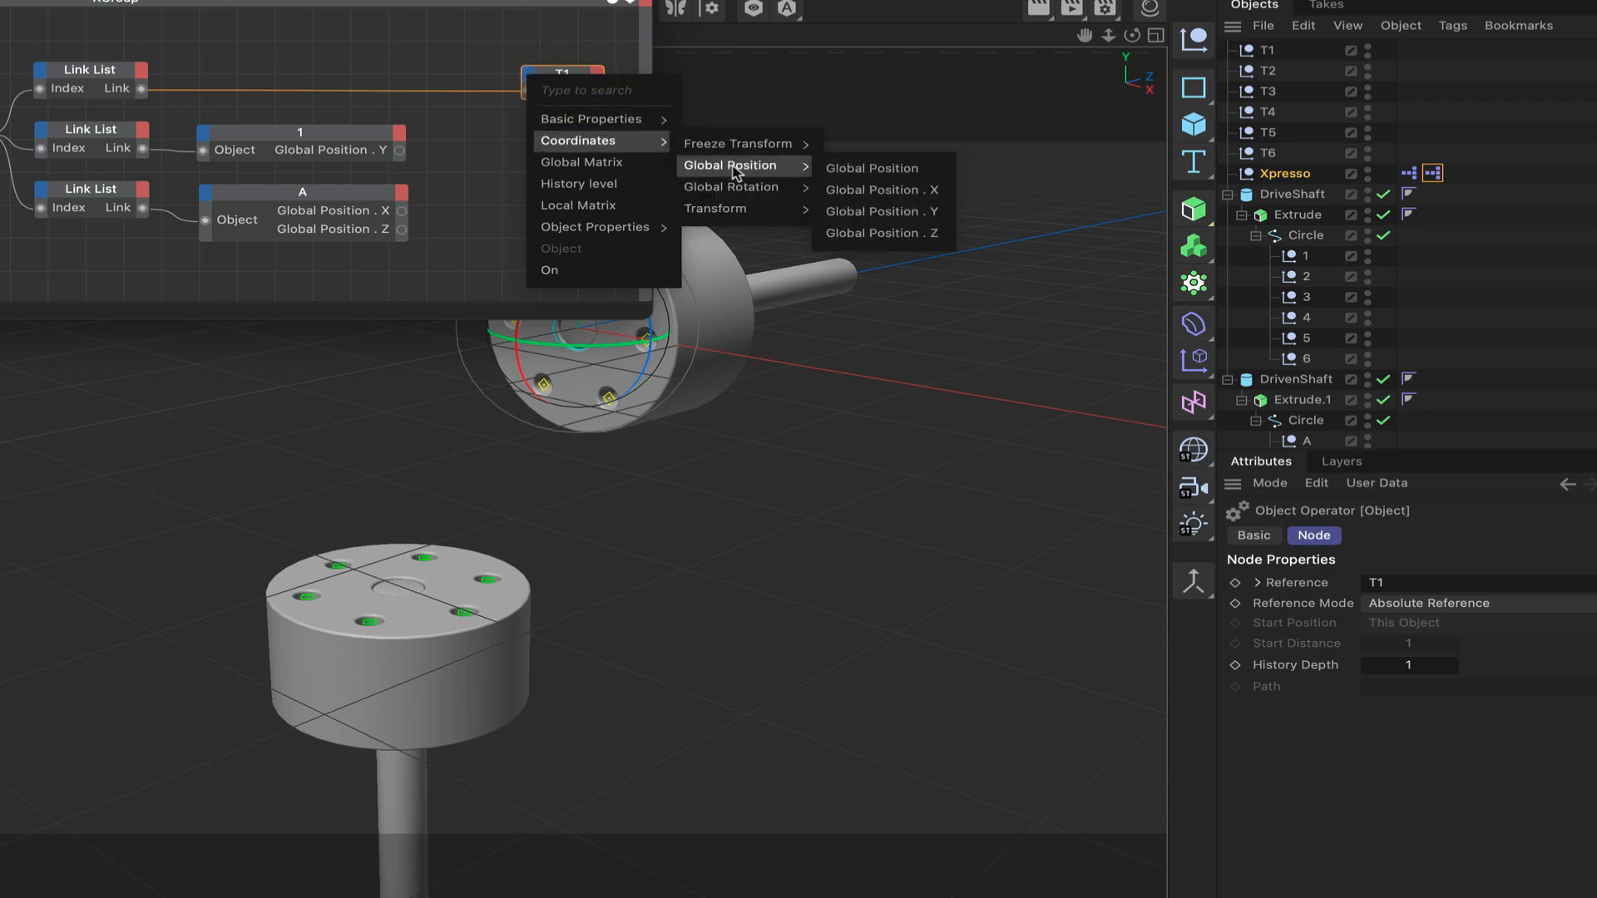
pyautogui.click(875, 212)
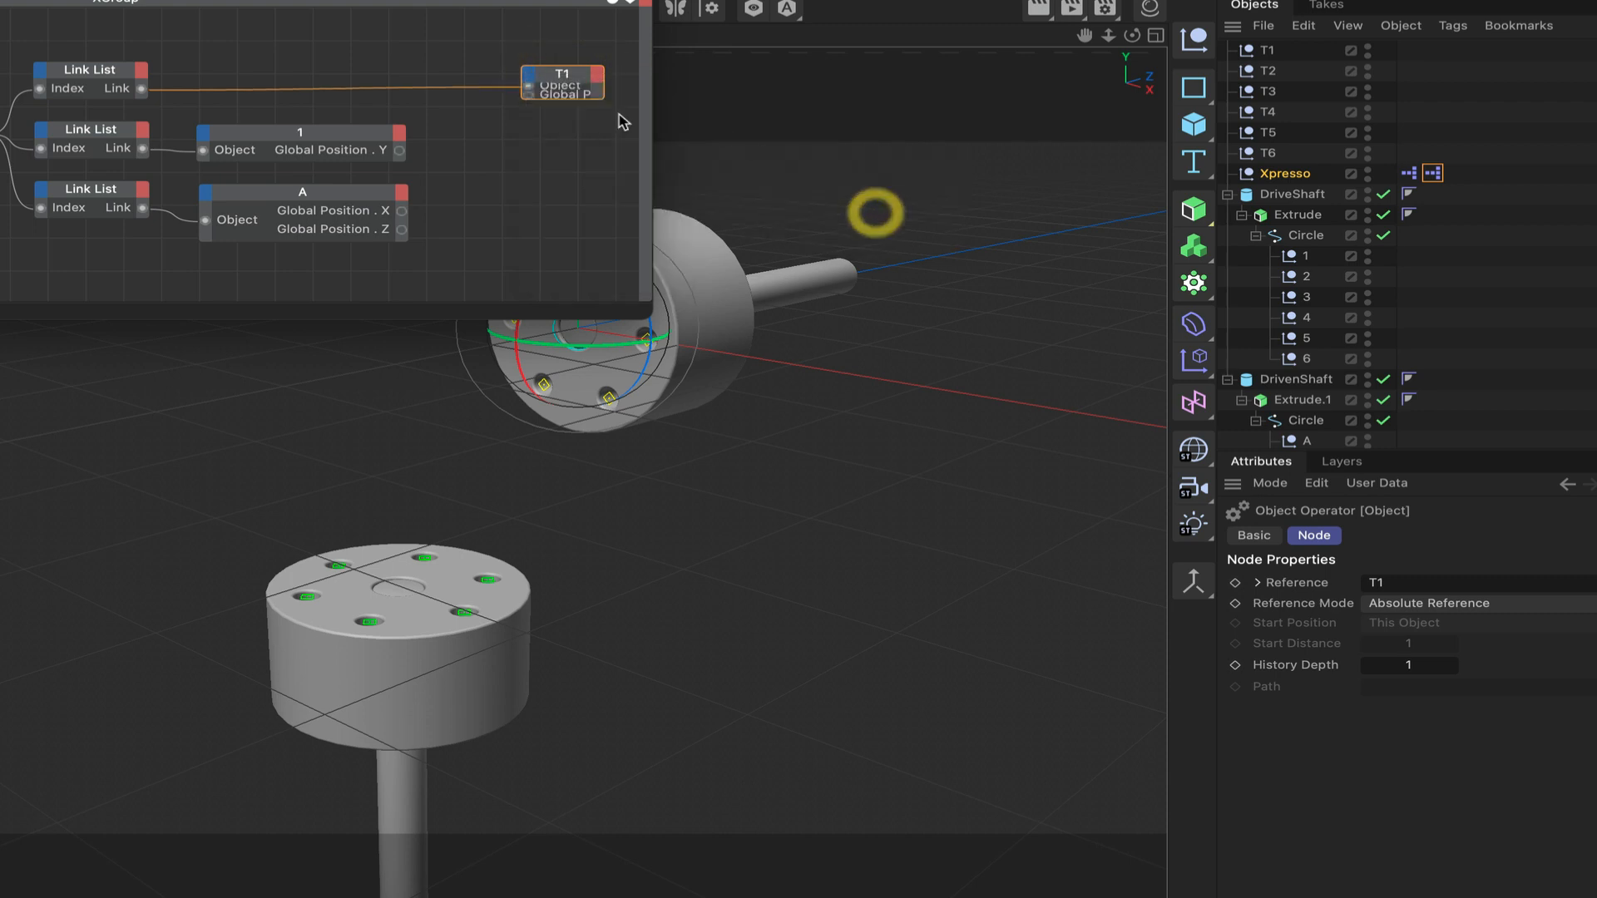
# Expand node T1 to show its full port names and reposition it slightly in the graph.
pyautogui.click(571, 73)
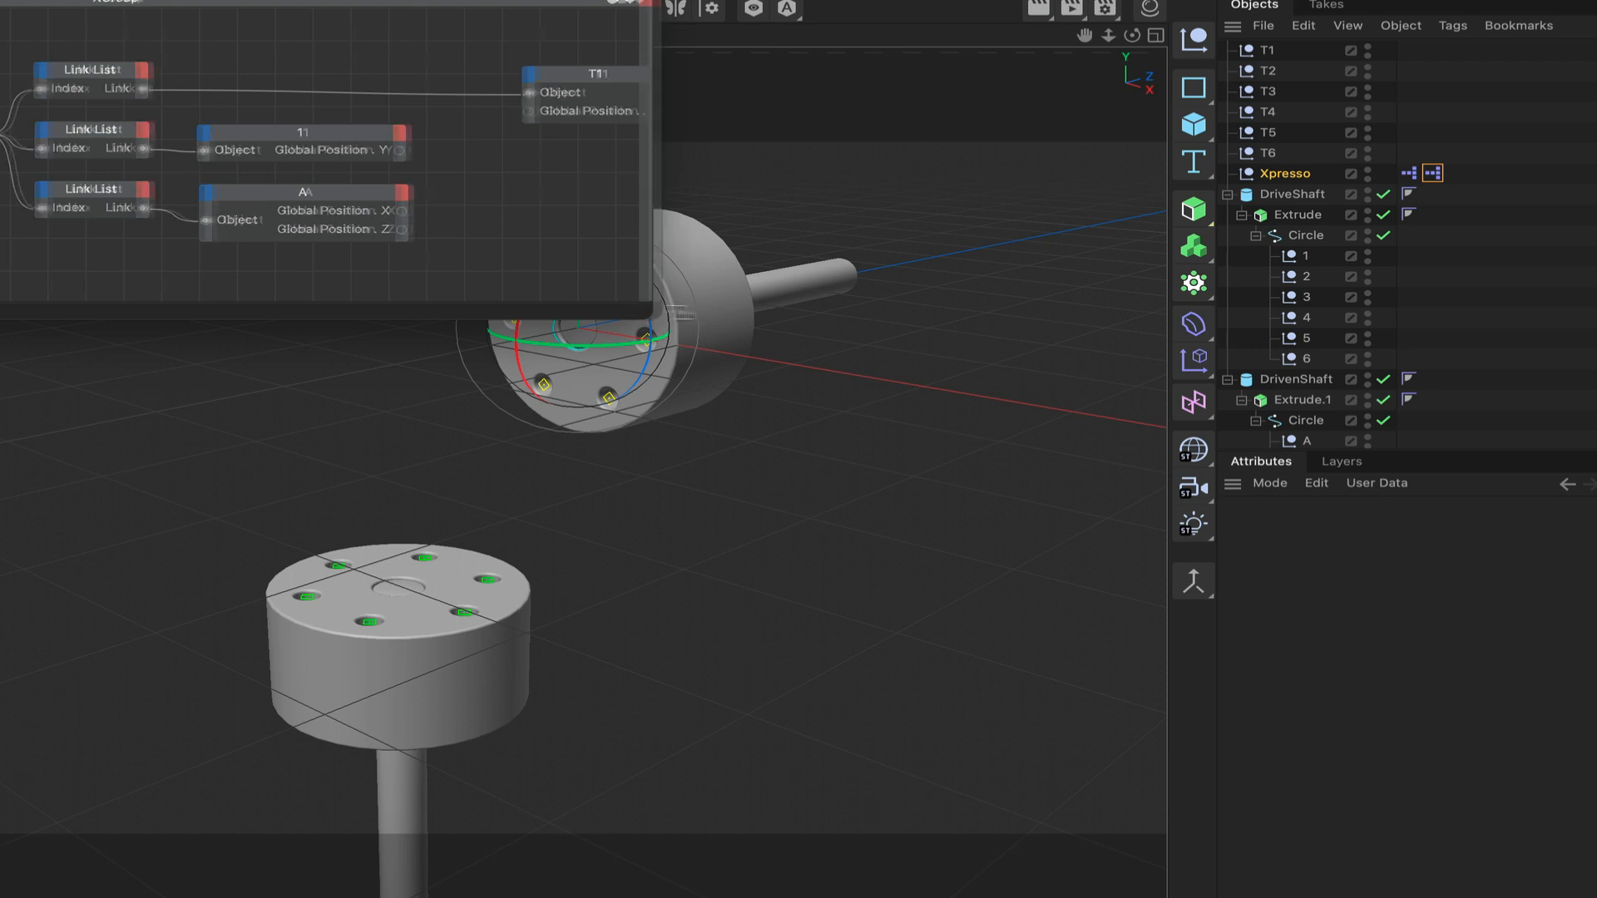
pyautogui.moveTo(650, 315); pyautogui.dragTo(921, 310)
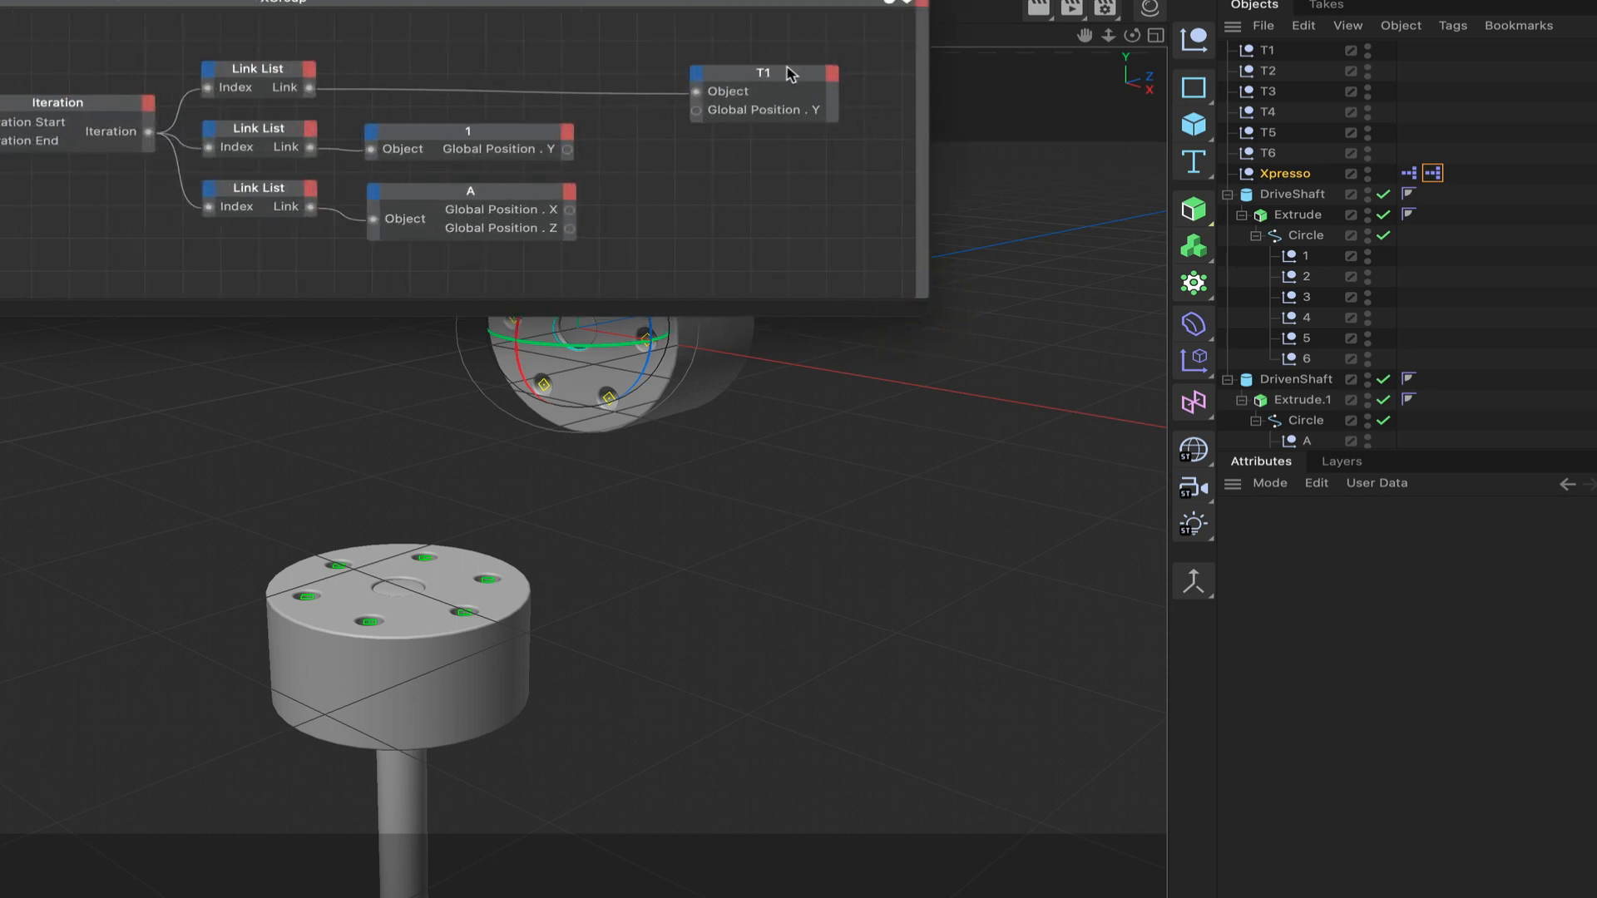
pyautogui.moveTo(788, 73); pyautogui.dragTo(756, 67)
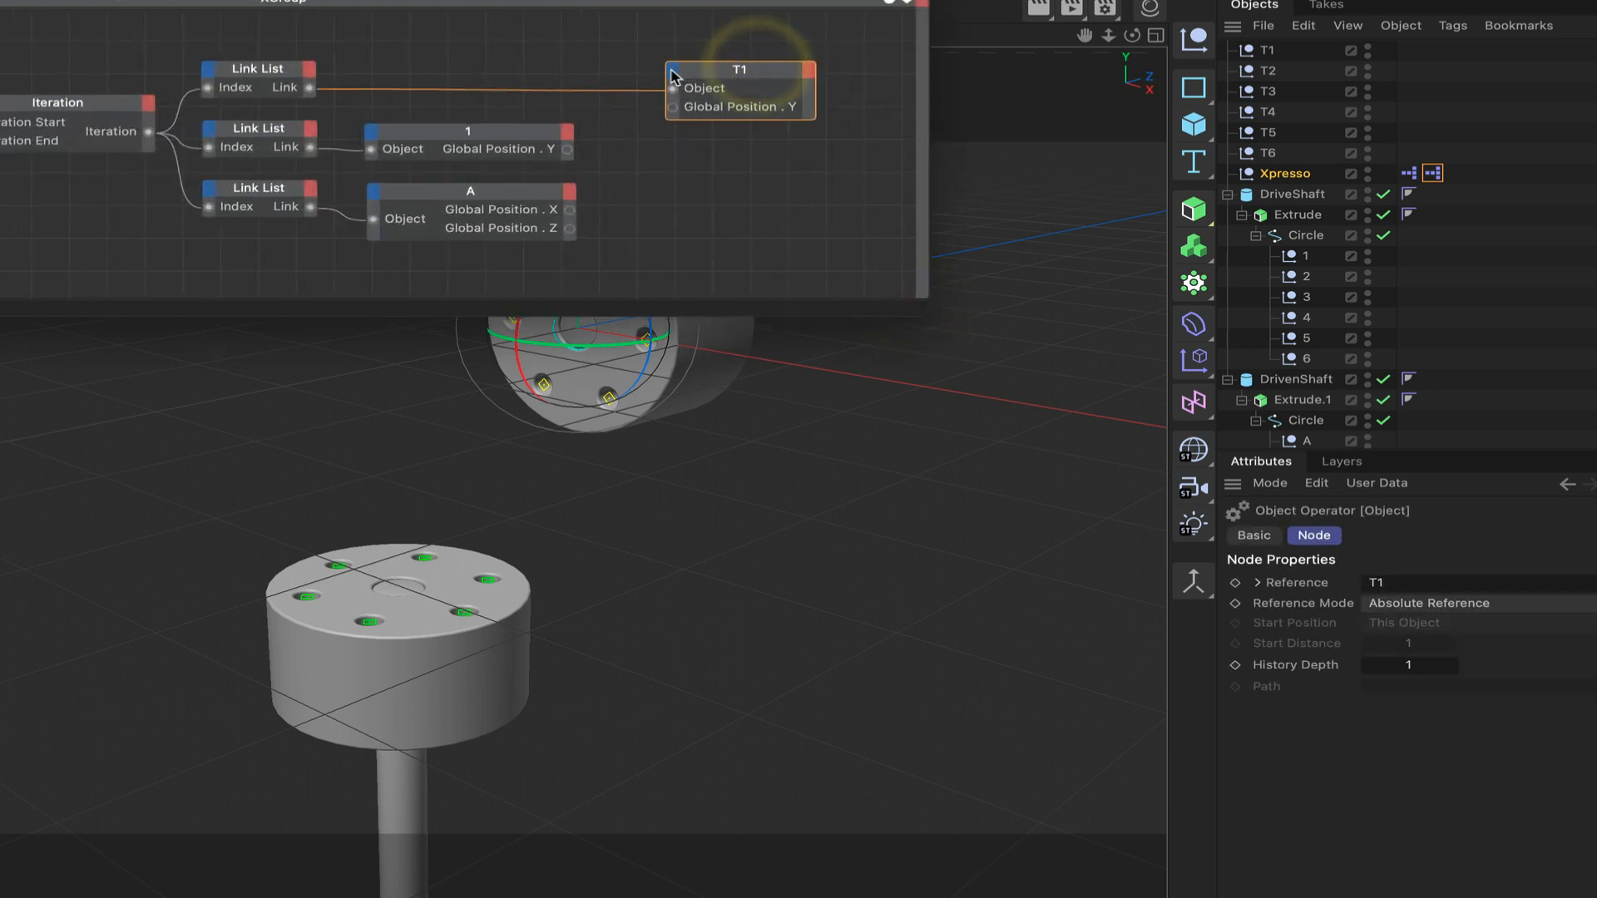
# Add Global Position . X and Global Position . Z input ports to node T1 and expand the node to show them.
pyautogui.click(674, 78)
pyautogui.moveTo(720, 138)
pyautogui.moveTo(875, 165)
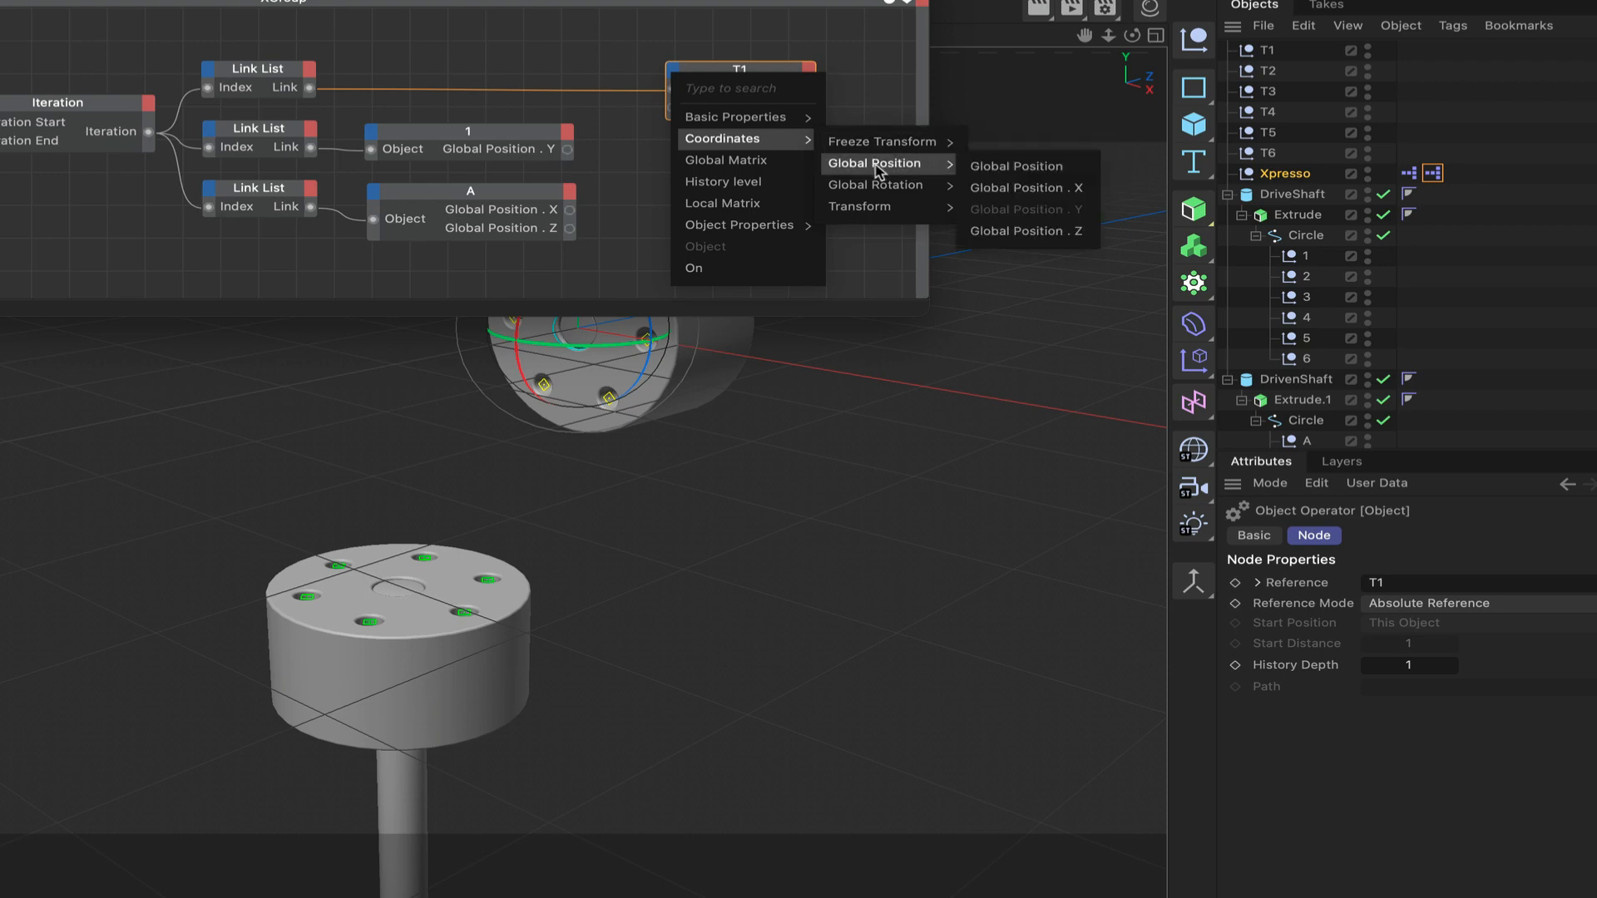
pyautogui.click(1053, 188)
pyautogui.click(675, 78)
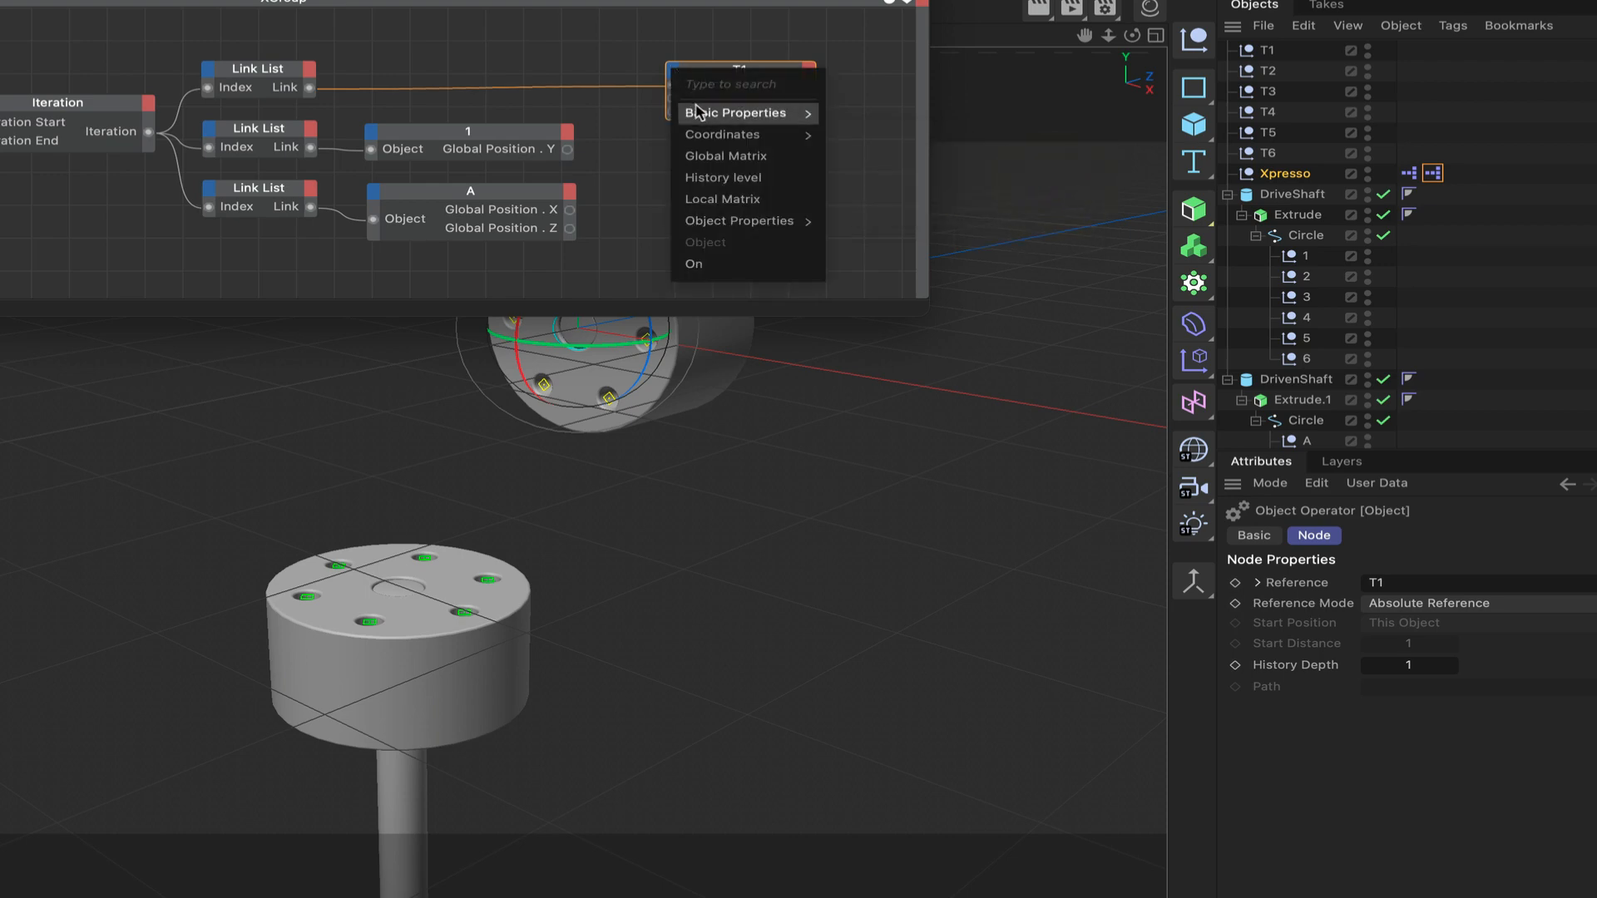
pyautogui.moveTo(756, 134)
pyautogui.moveTo(869, 159)
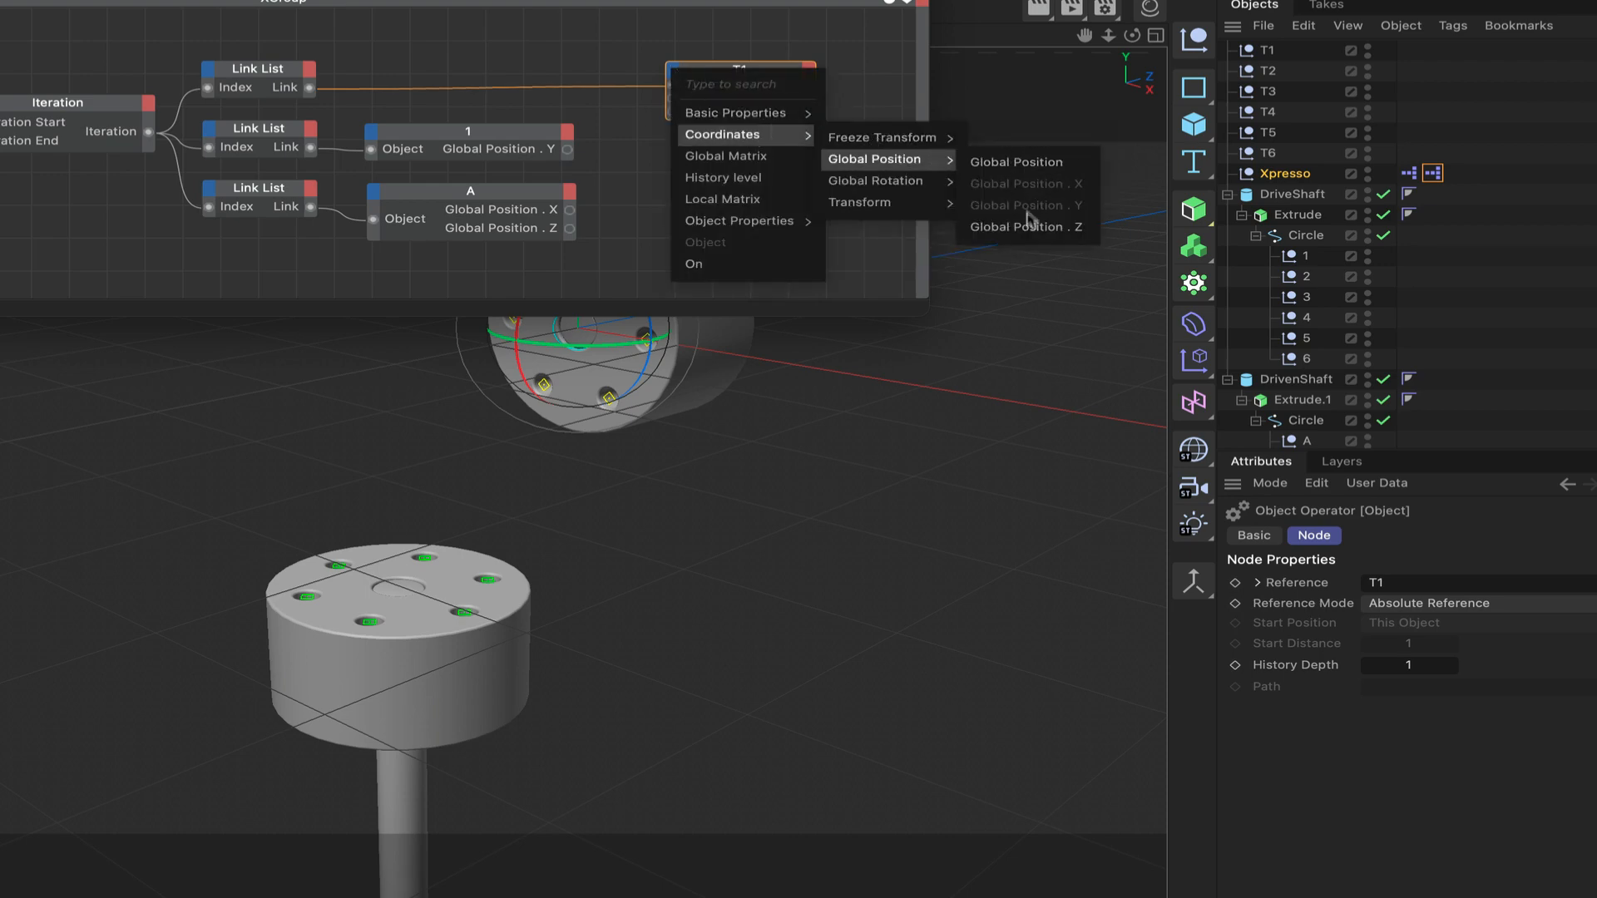
pyautogui.click(1031, 227)
pyautogui.click(835, 117)
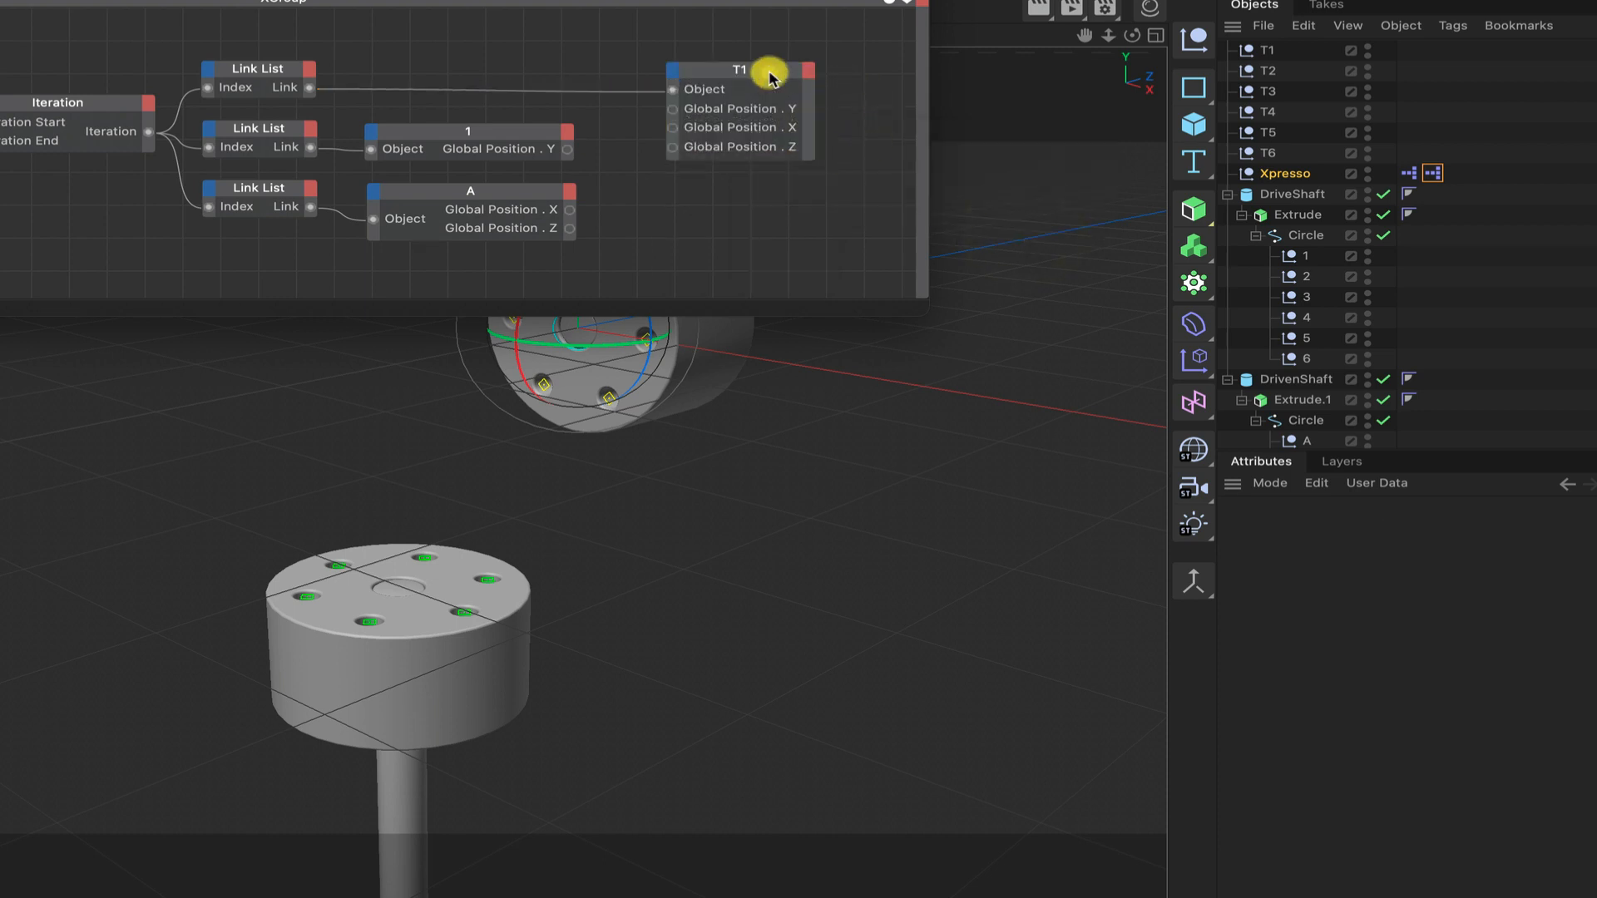
pyautogui.moveTo(771, 76); pyautogui.dragTo(764, 76)
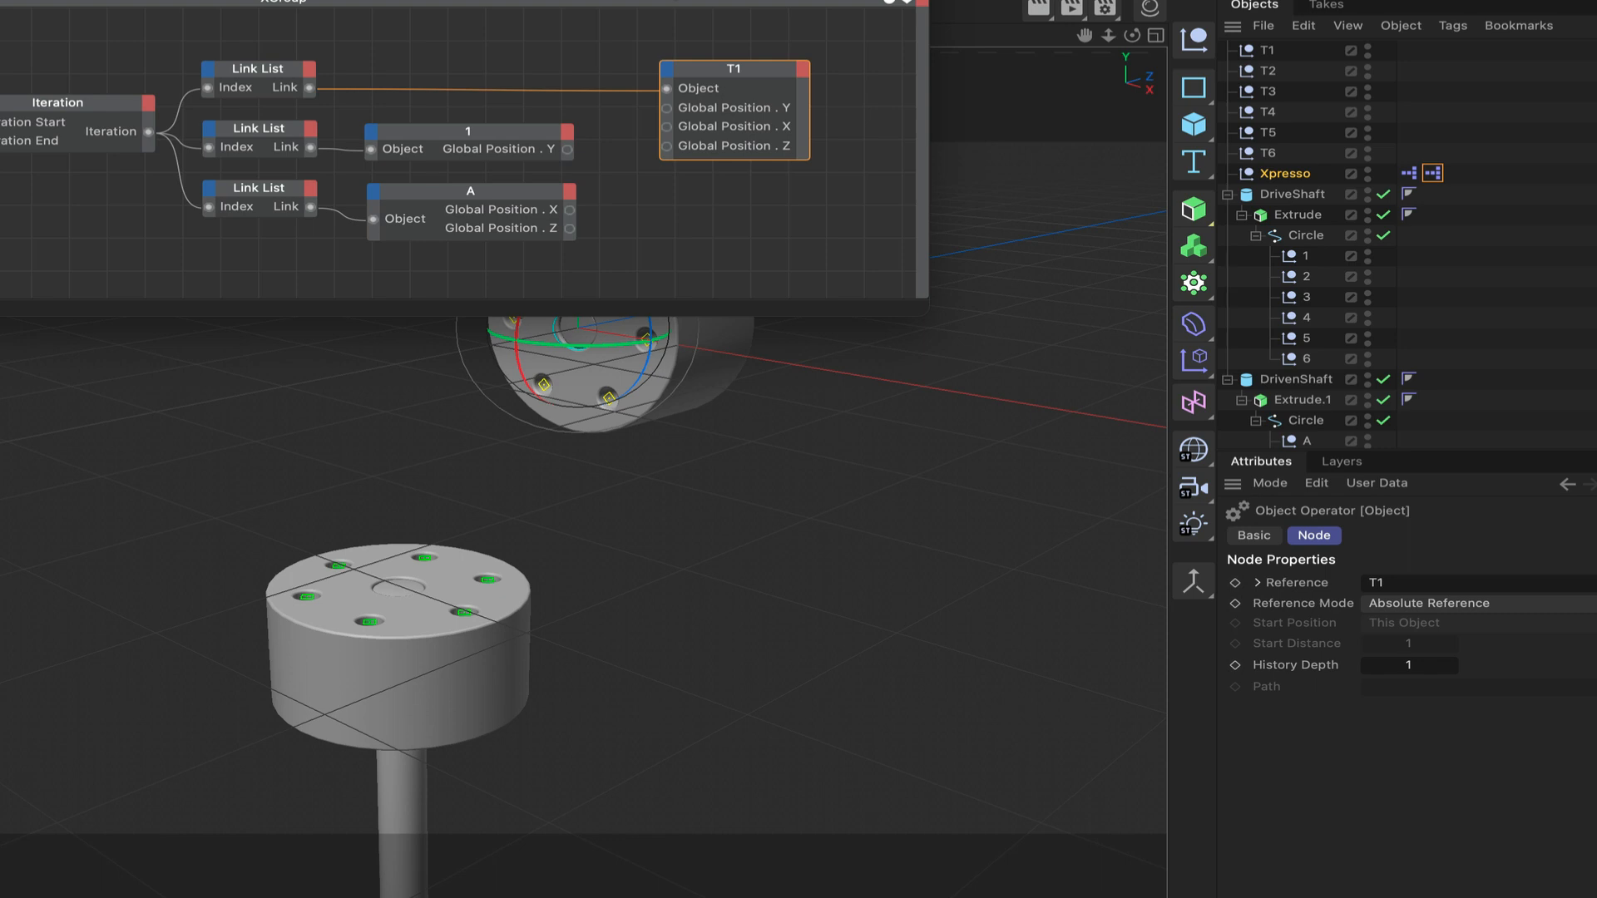
# Connect node 1's Global Position . Y and node A's Global Position . X and Z outputs to the matching T1 inputs.
pyautogui.moveTo(565, 0); pyautogui.dragTo(20, 1)
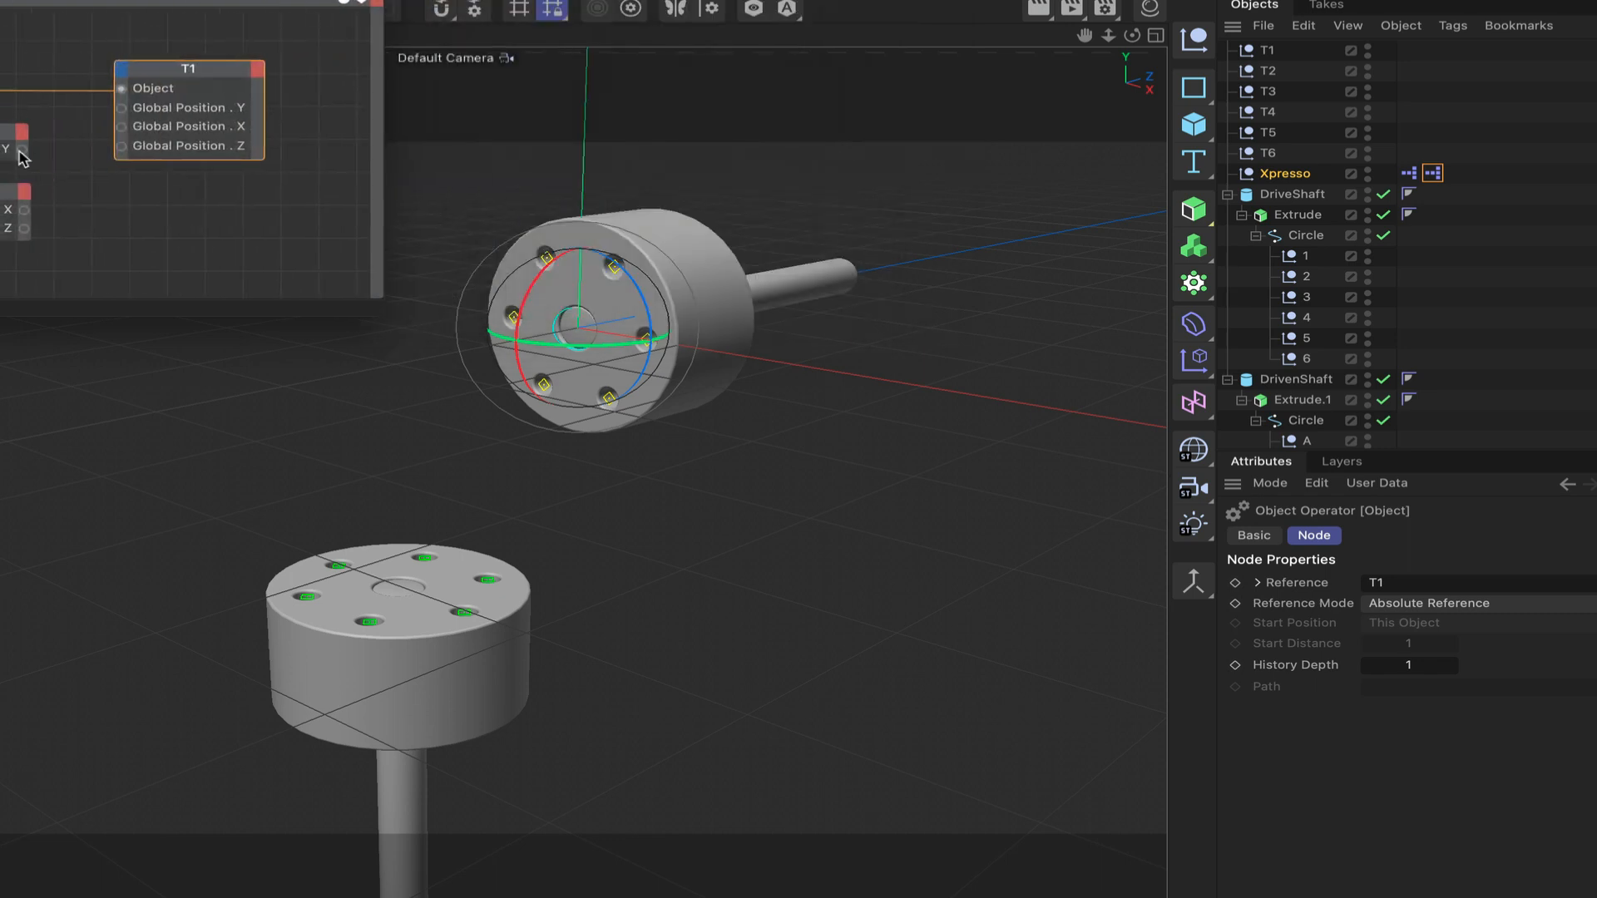
pyautogui.moveTo(20, 151); pyautogui.dragTo(122, 108)
pyautogui.moveTo(25, 211); pyautogui.dragTo(122, 127)
pyautogui.moveTo(24, 229); pyautogui.dragTo(122, 146)
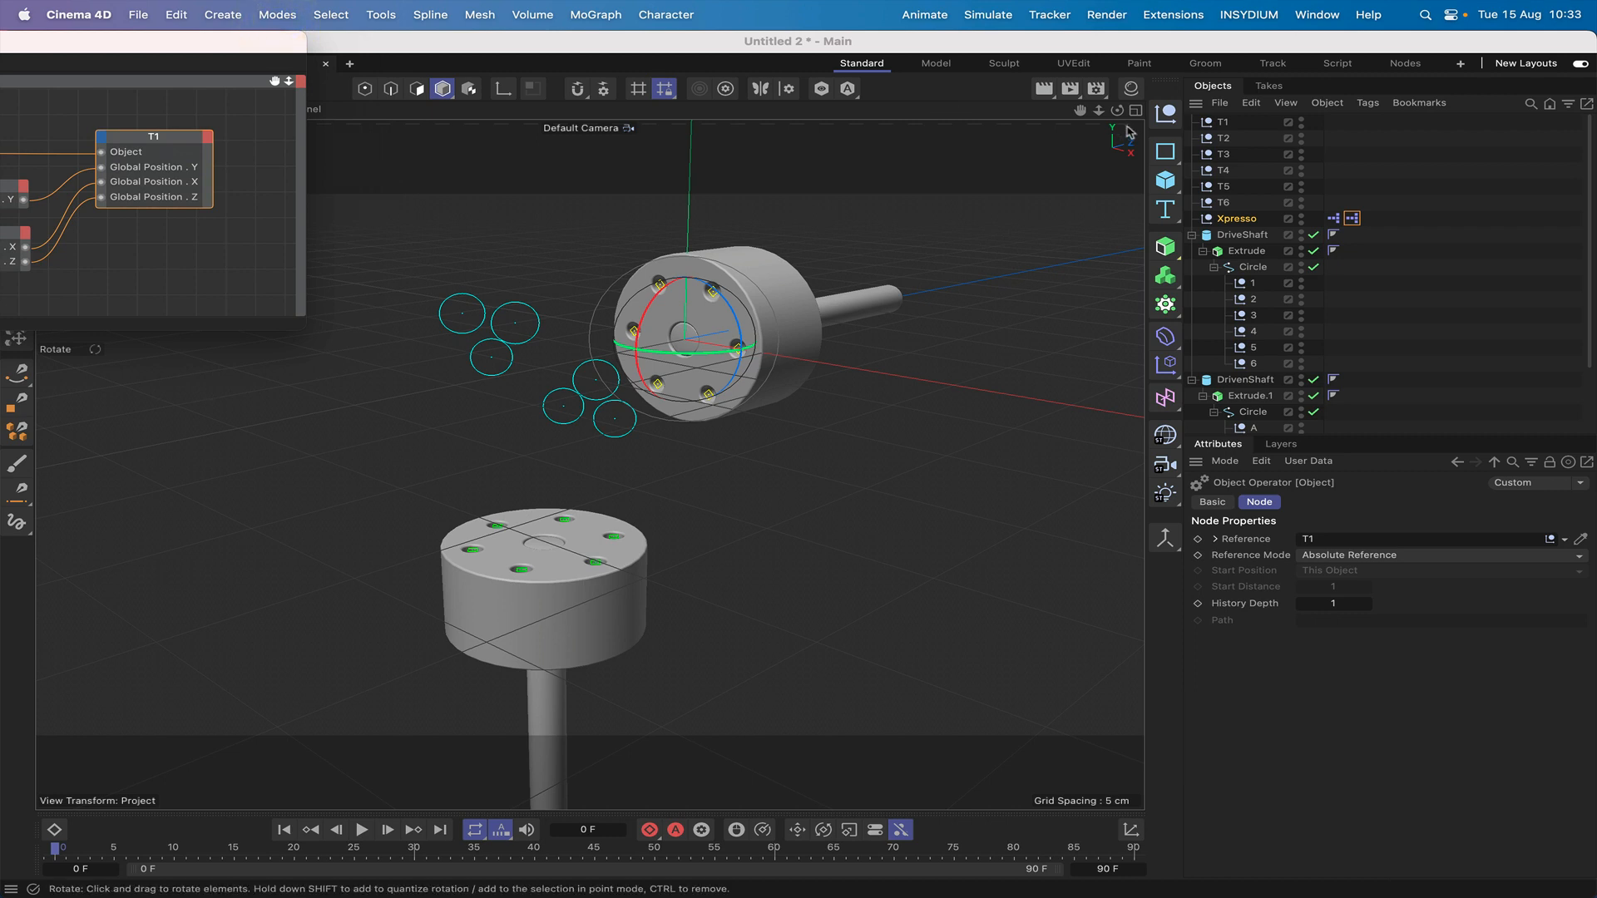
# Rotate the DriveShaft about its own axis to test how nulls T1–T6 follow both shafts.
pyautogui.moveTo(1117, 109); pyautogui.dragTo(975, 69)
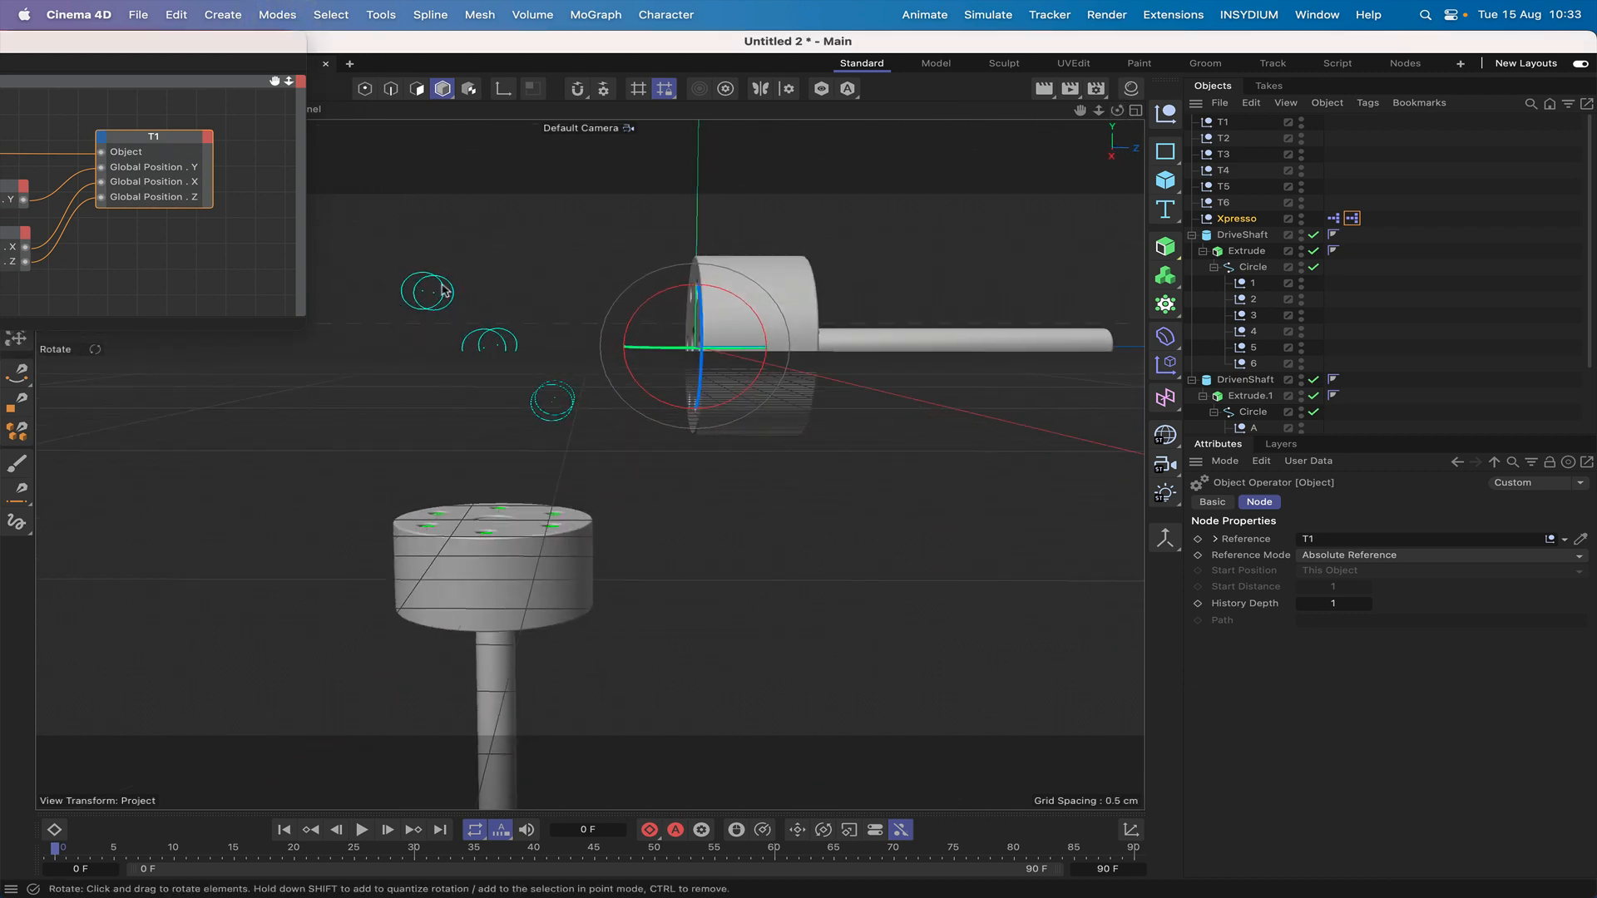
pyautogui.moveTo(1116, 110); pyautogui.dragTo(1040, 115)
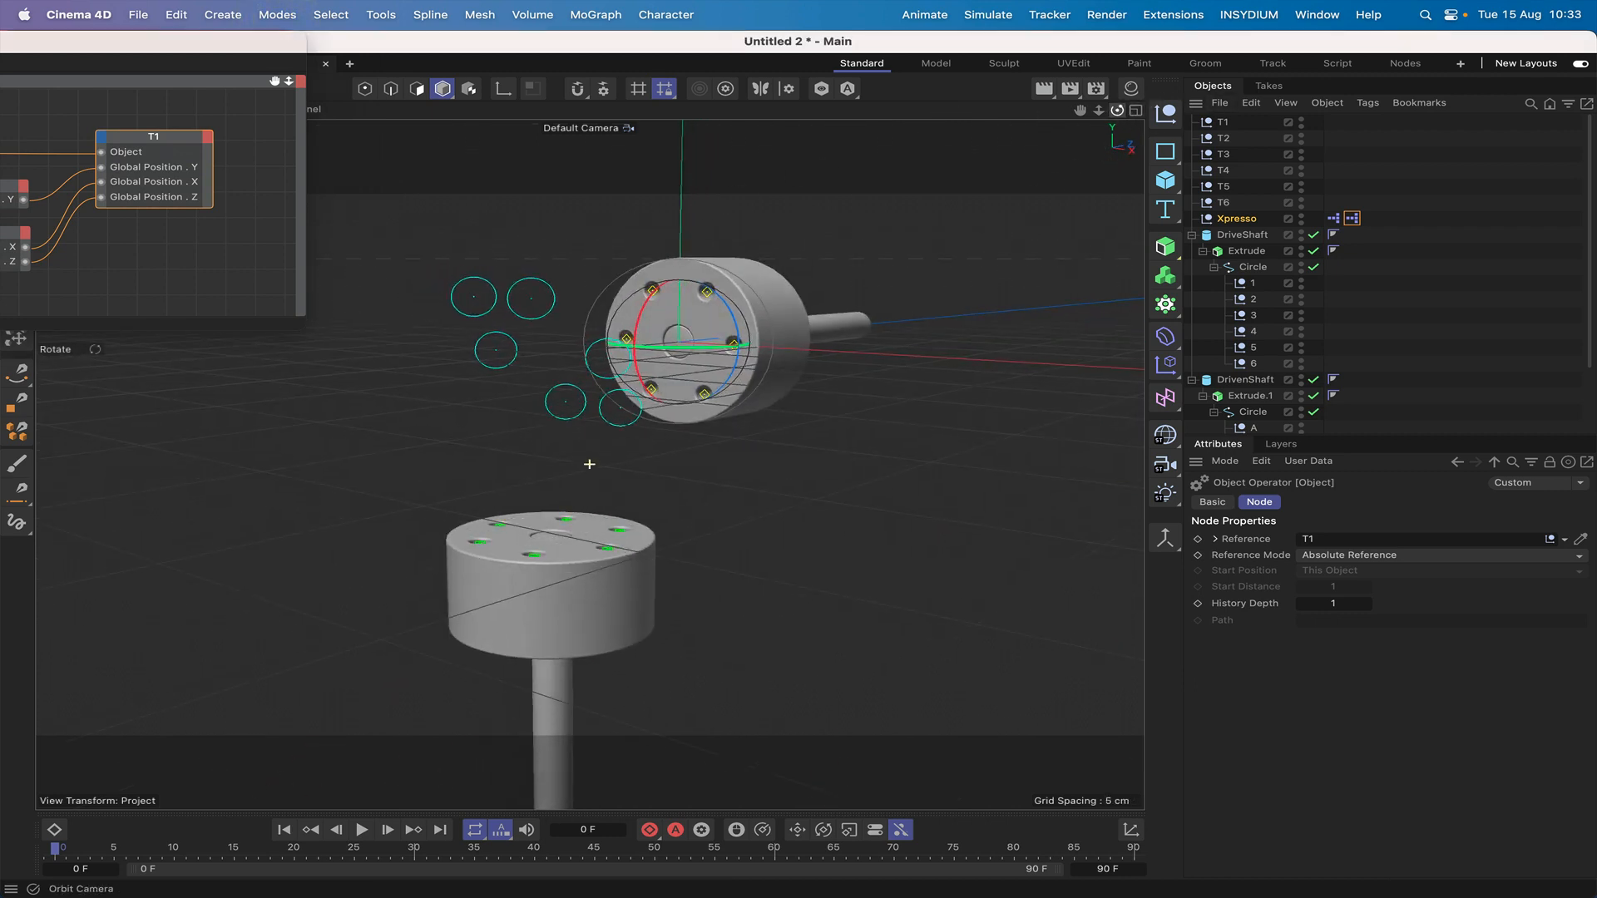
pyautogui.click(1229, 236)
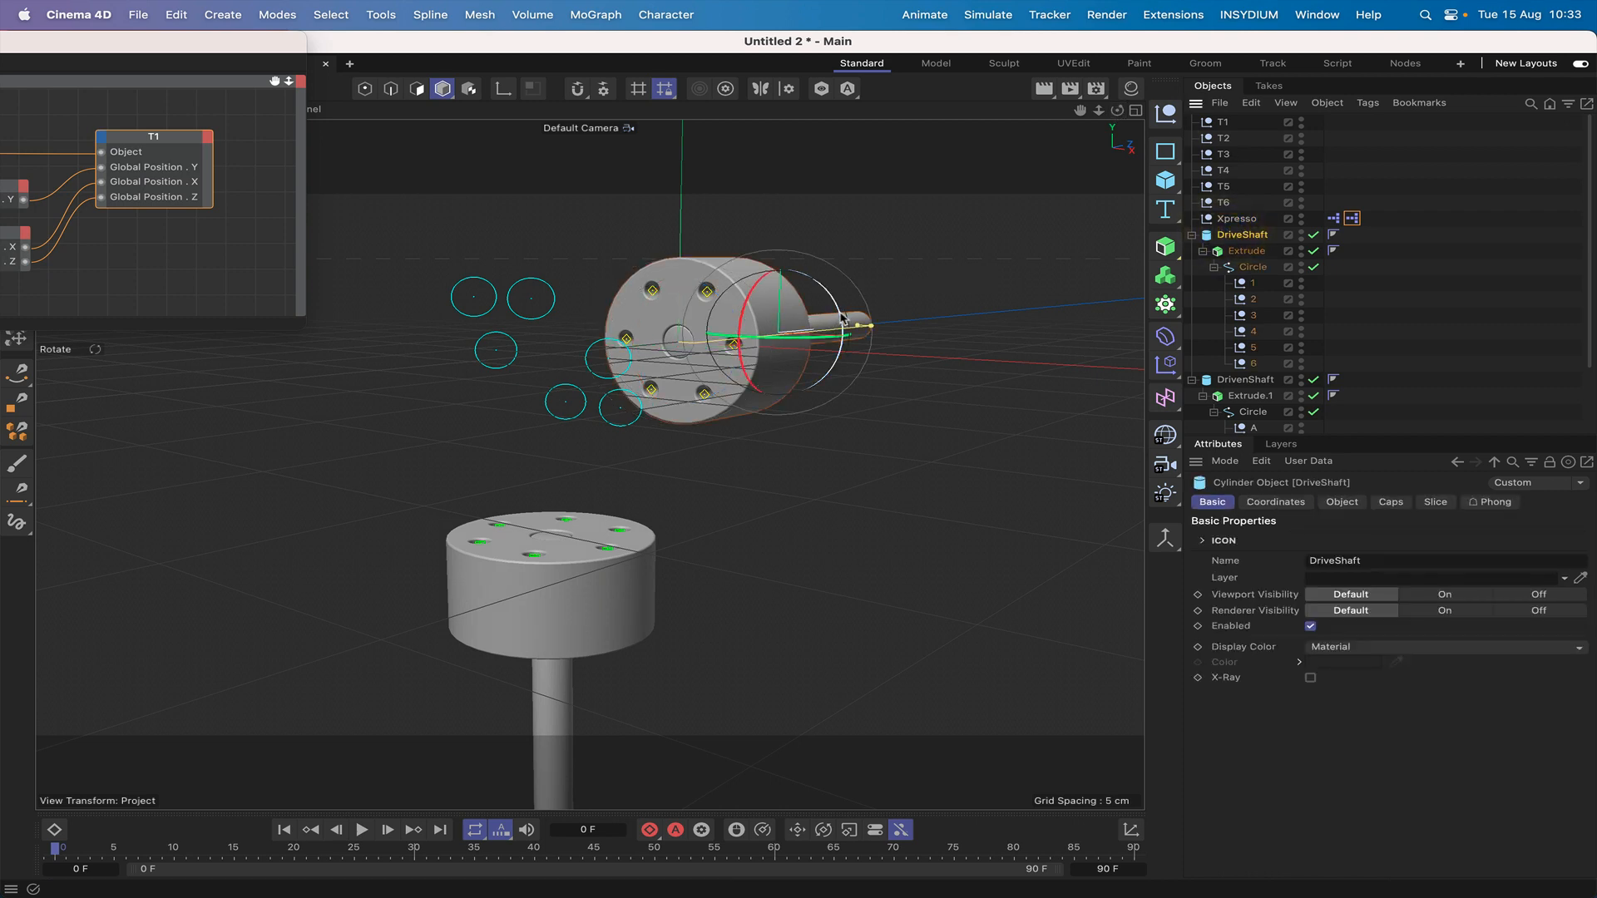
pyautogui.moveTo(841, 316); pyautogui.dragTo(791, 305)
pyautogui.moveTo(1117, 110); pyautogui.dragTo(968, 231)
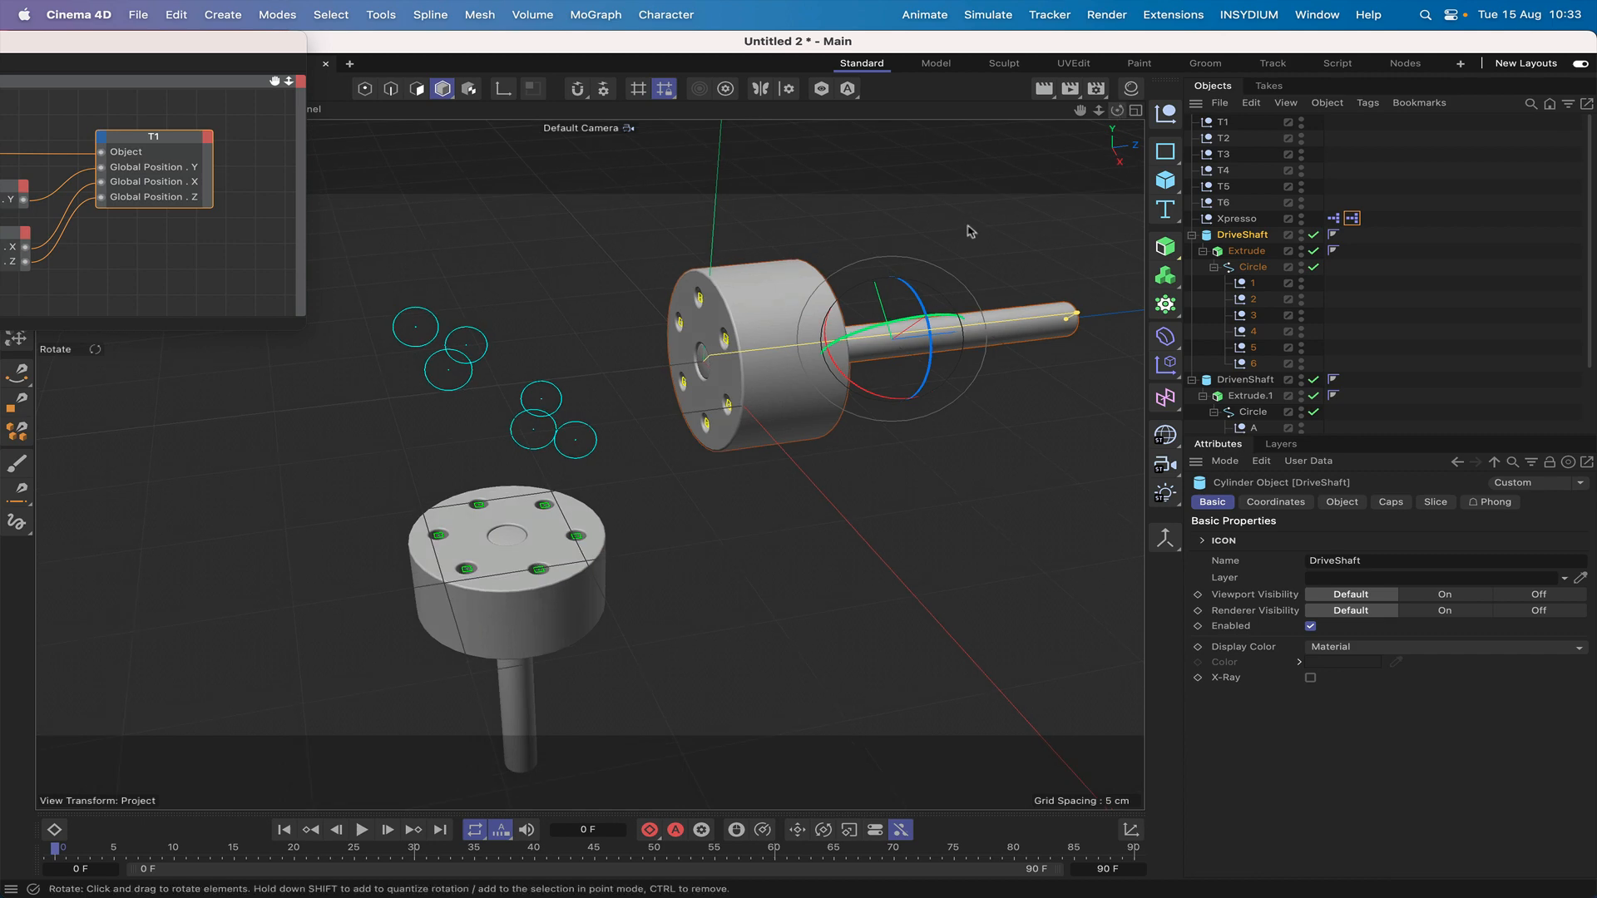
pyautogui.moveTo(938, 300)
pyautogui.mouseDown()
pyautogui.moveTo(914, 313)
pyautogui.moveTo(941, 338)
pyautogui.moveTo(921, 287)
pyautogui.moveTo(933, 303)
pyautogui.mouseUp()
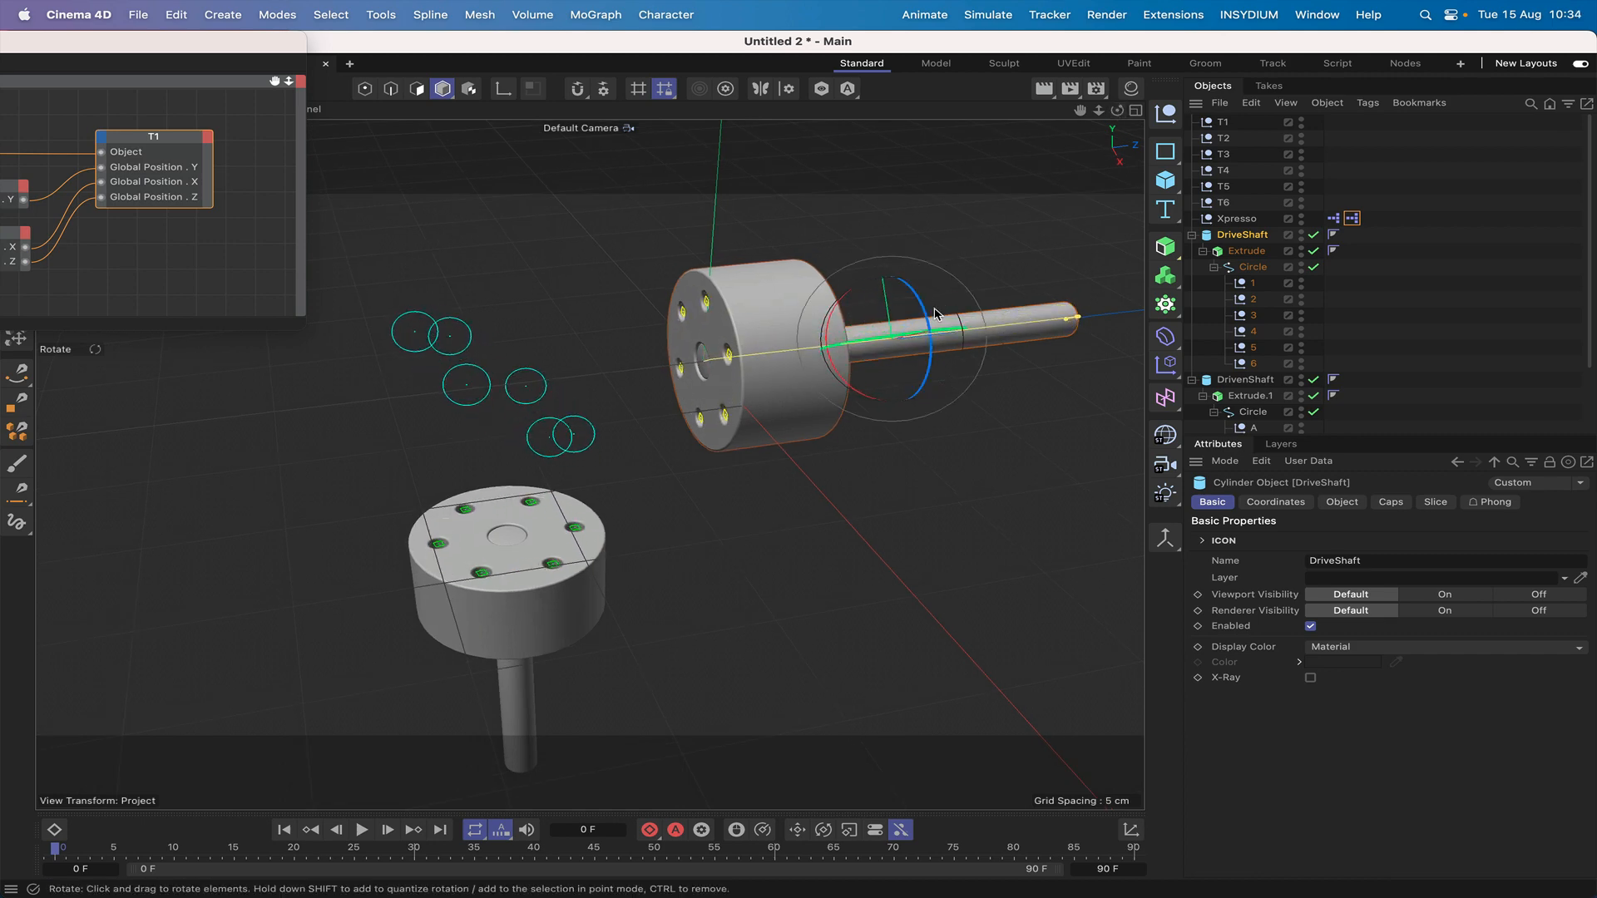
# Review the completed node graph against the object hierarchy and close the XPresso Editor.
pyautogui.moveTo(262, 40); pyautogui.dragTo(971, 38)
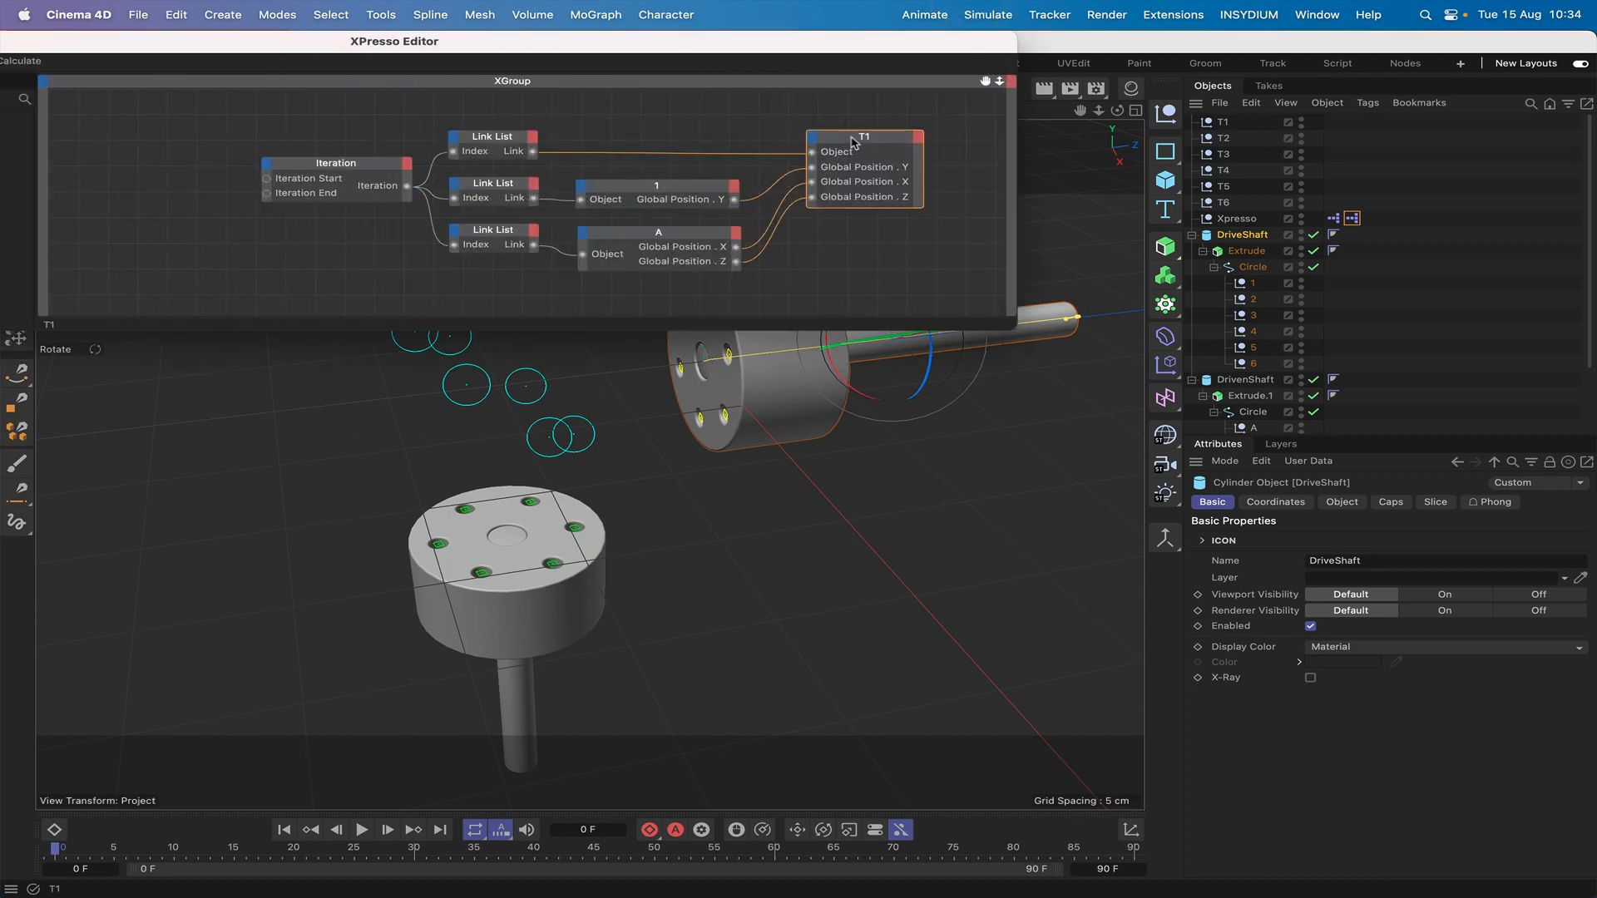
pyautogui.moveTo(851, 137); pyautogui.dragTo(854, 138)
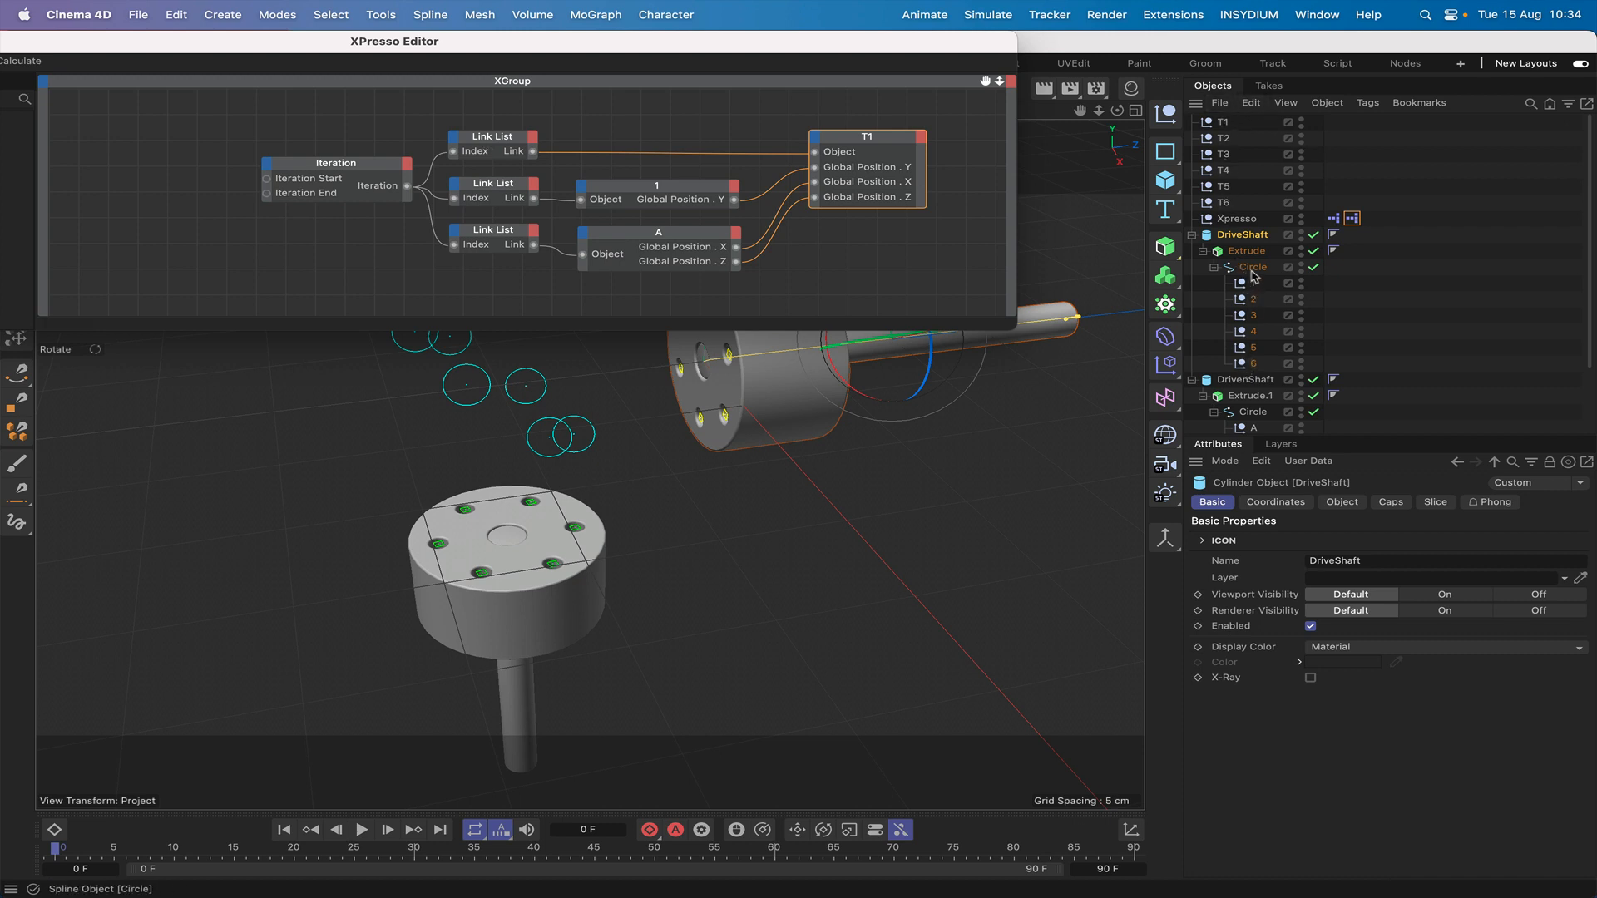
pyautogui.scroll(-3, 1287, 306)
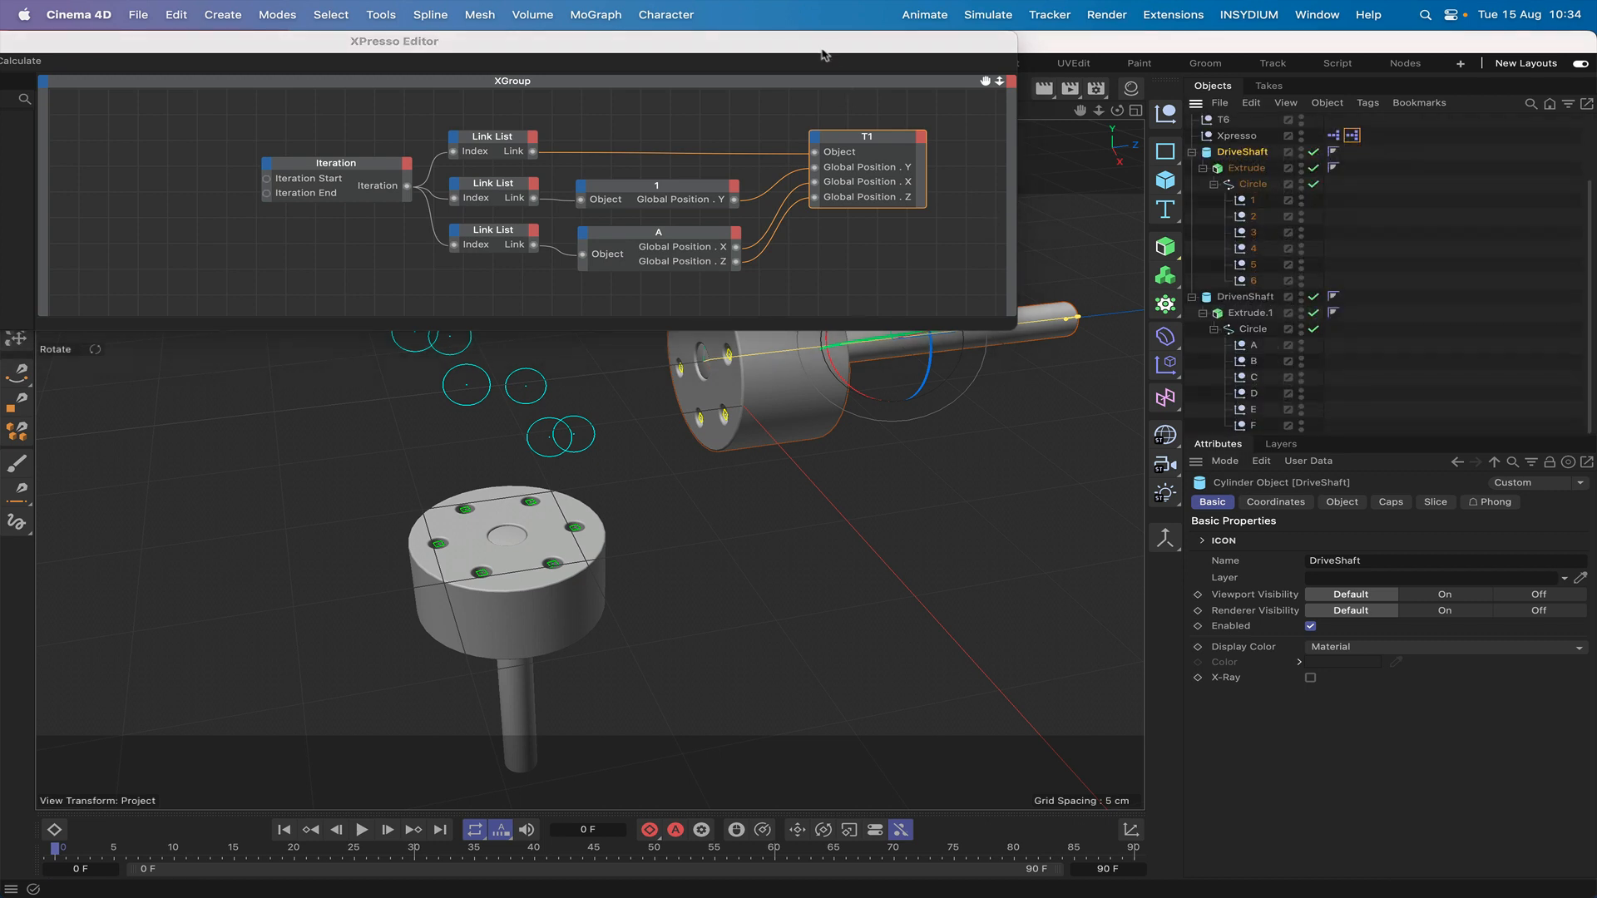
pyautogui.moveTo(813, 44); pyautogui.dragTo(1036, 6)
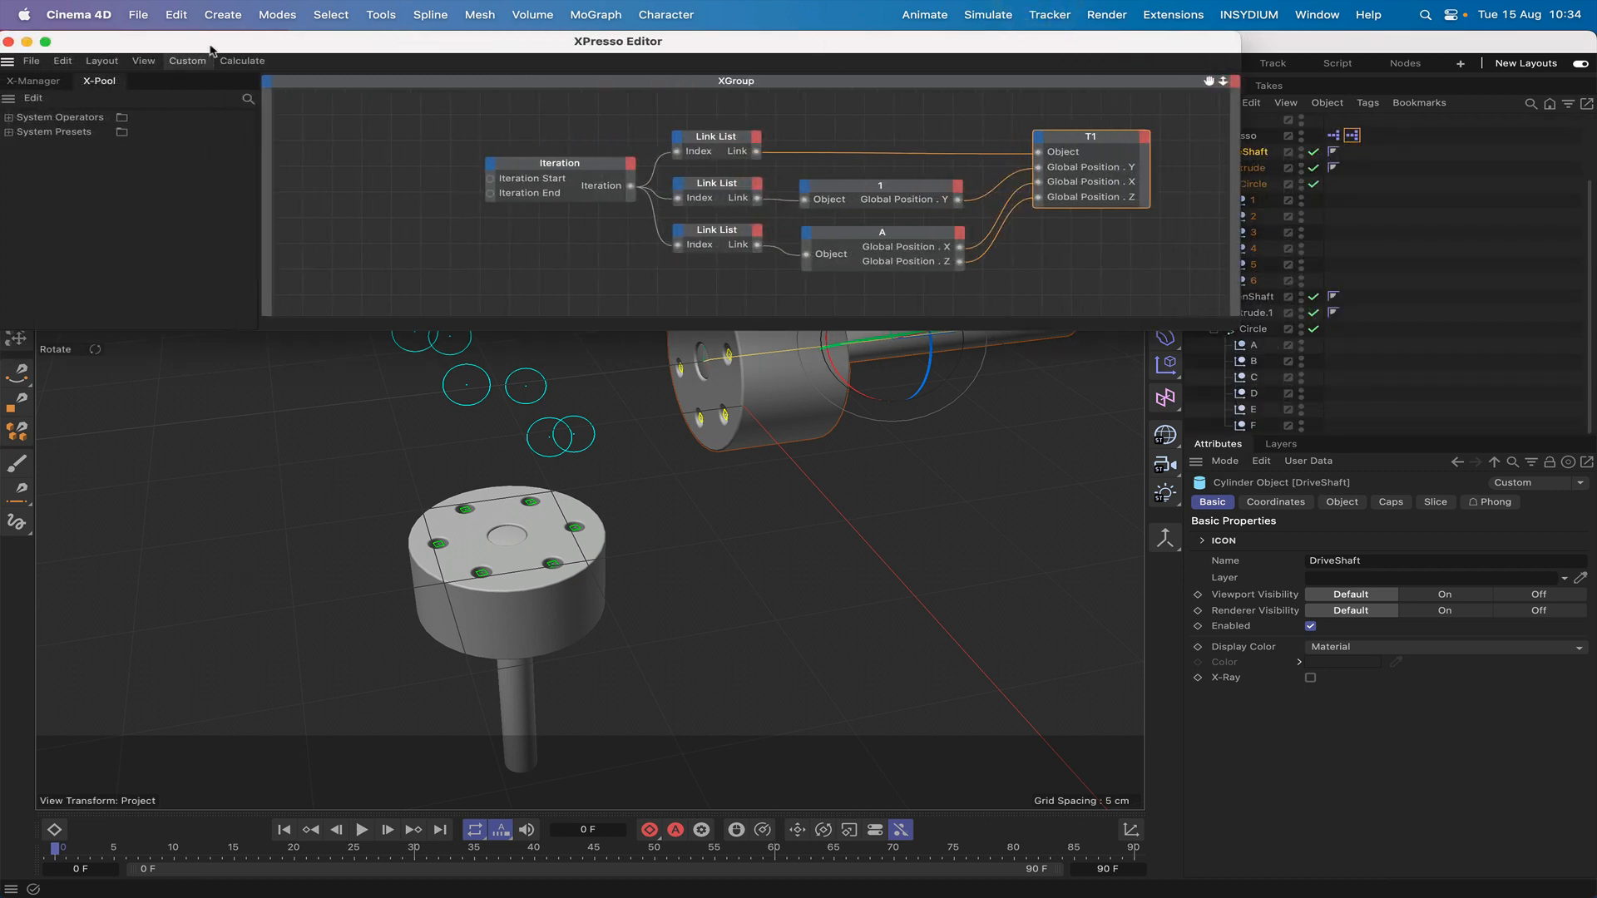
pyautogui.moveTo(211, 50); pyautogui.dragTo(395, 47)
pyautogui.click(193, 45)
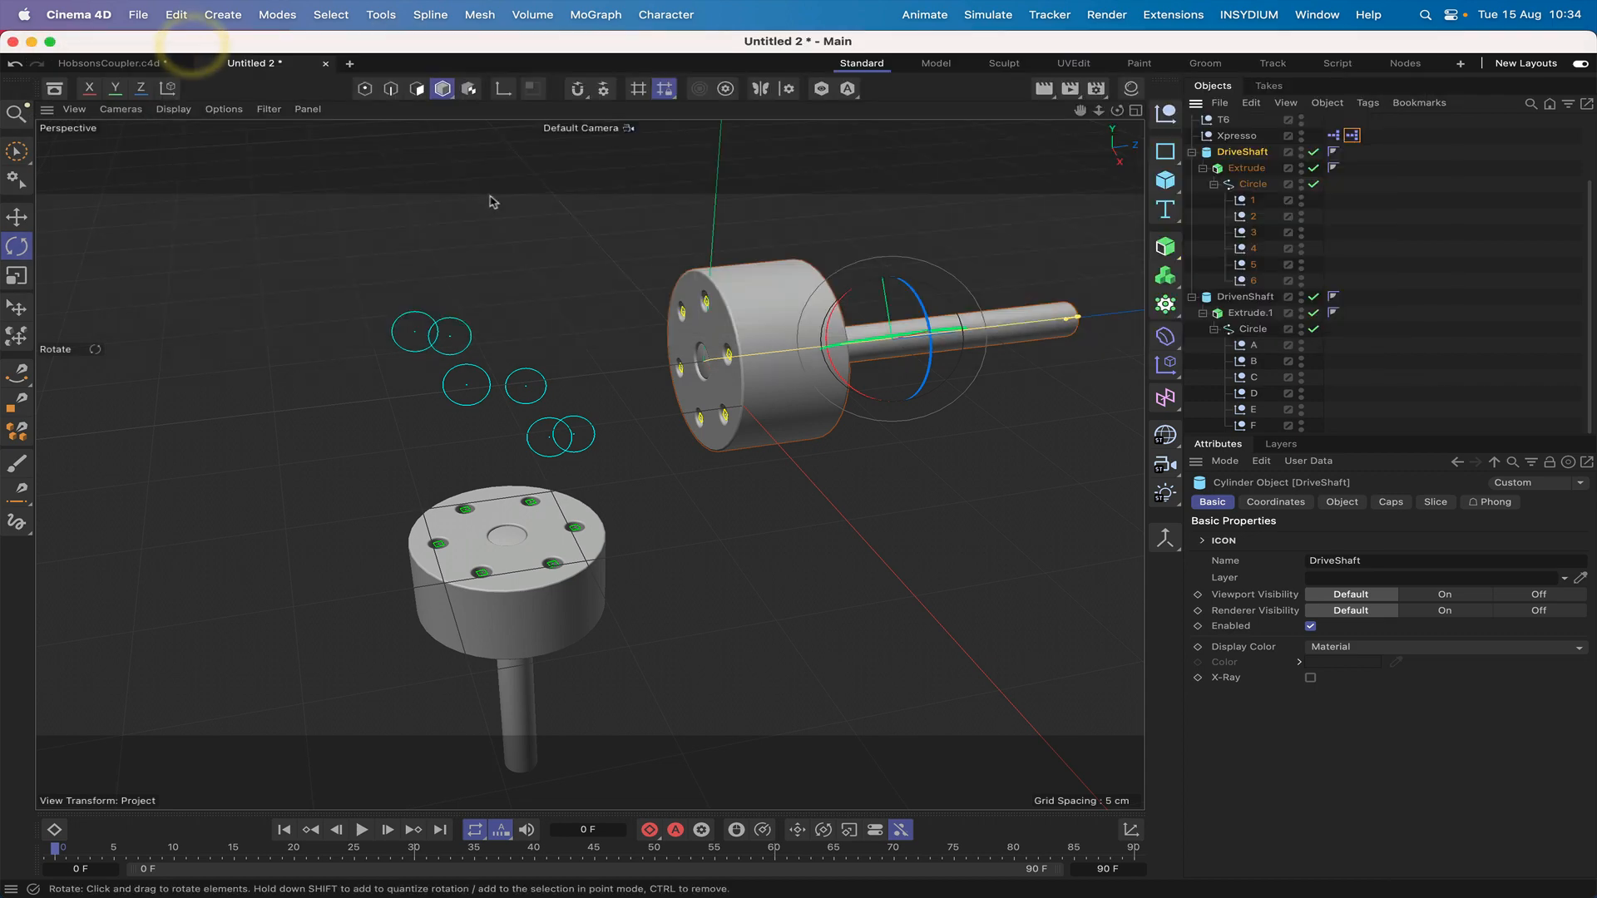
# Add a Circle spline, enable its Ellipse option, and make it a child of null T1.
pyautogui.moveTo(1118, 112); pyautogui.dragTo(800, 465)
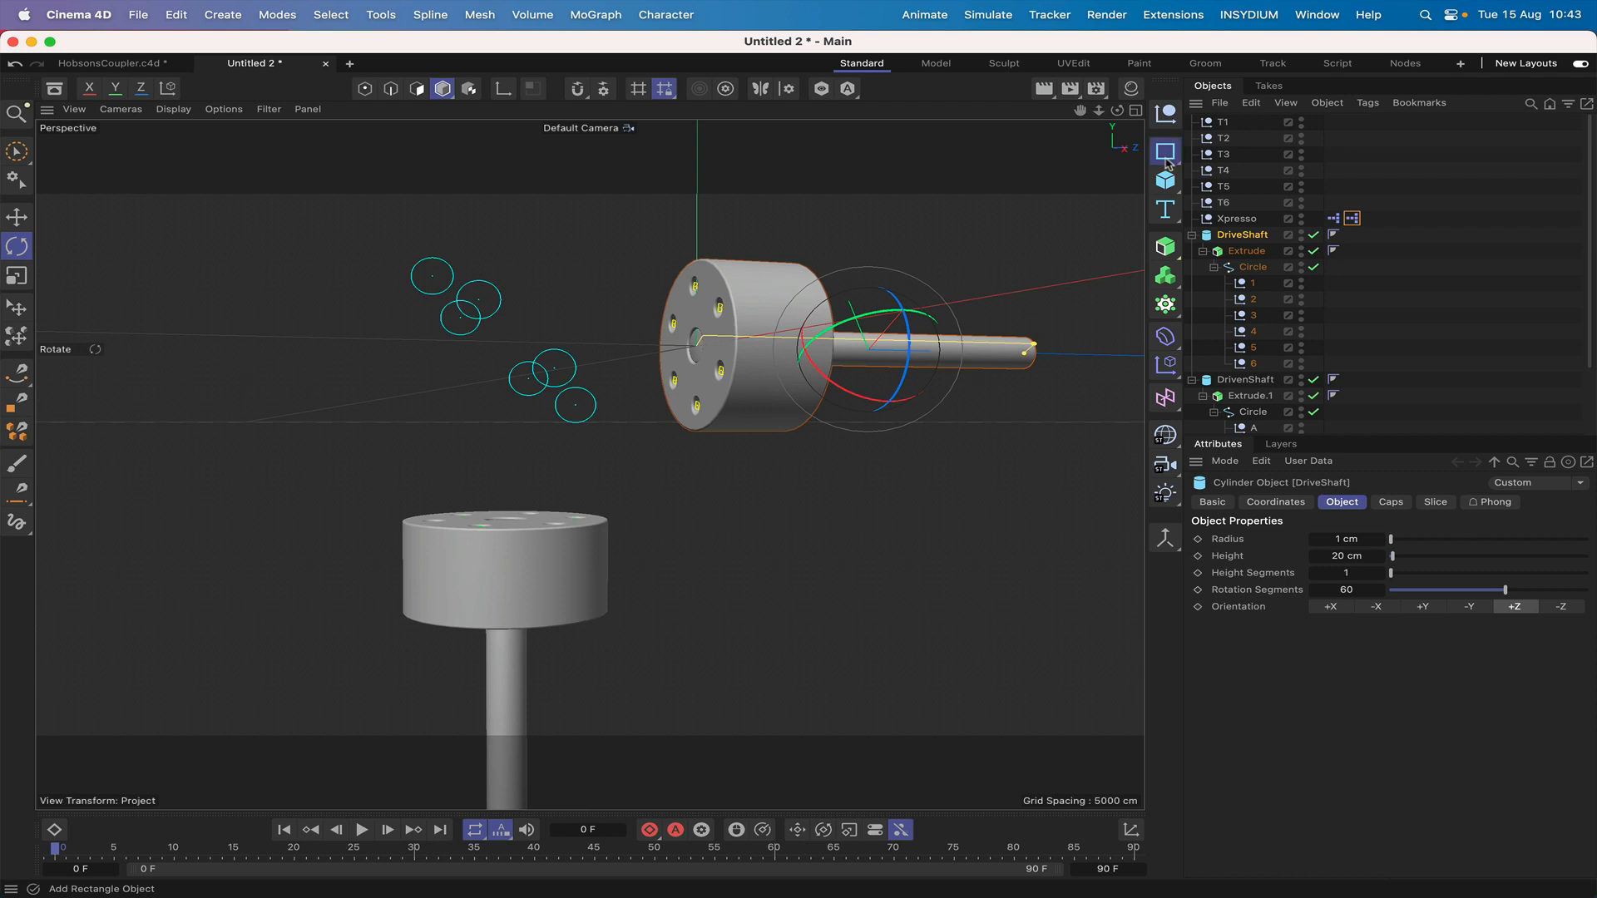
pyautogui.click(1165, 158)
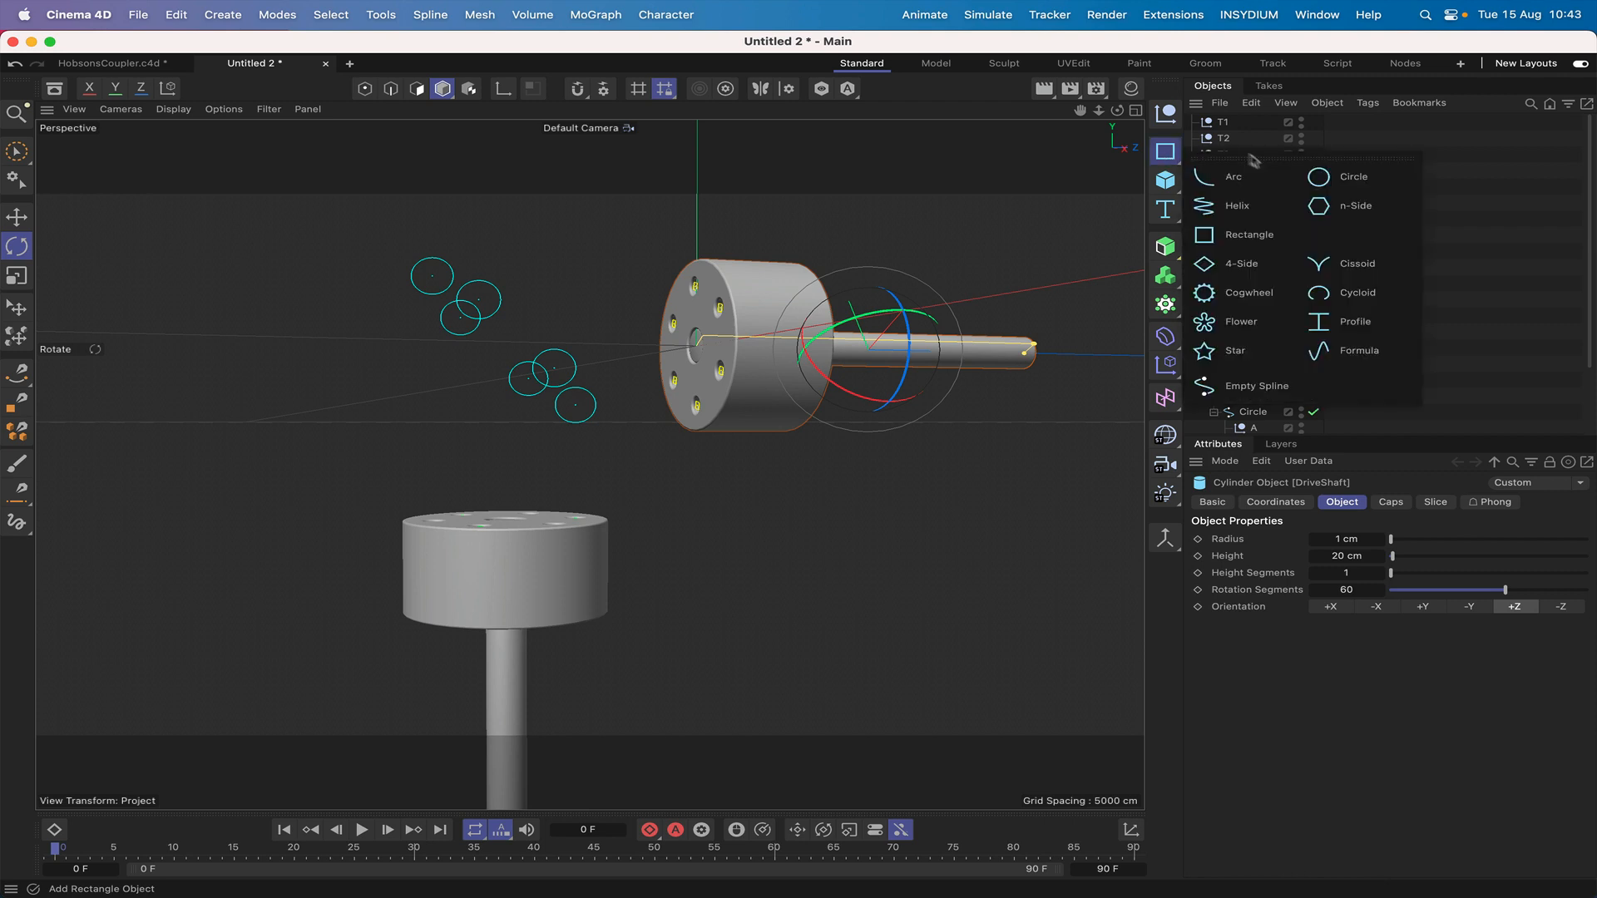
pyautogui.click(1319, 177)
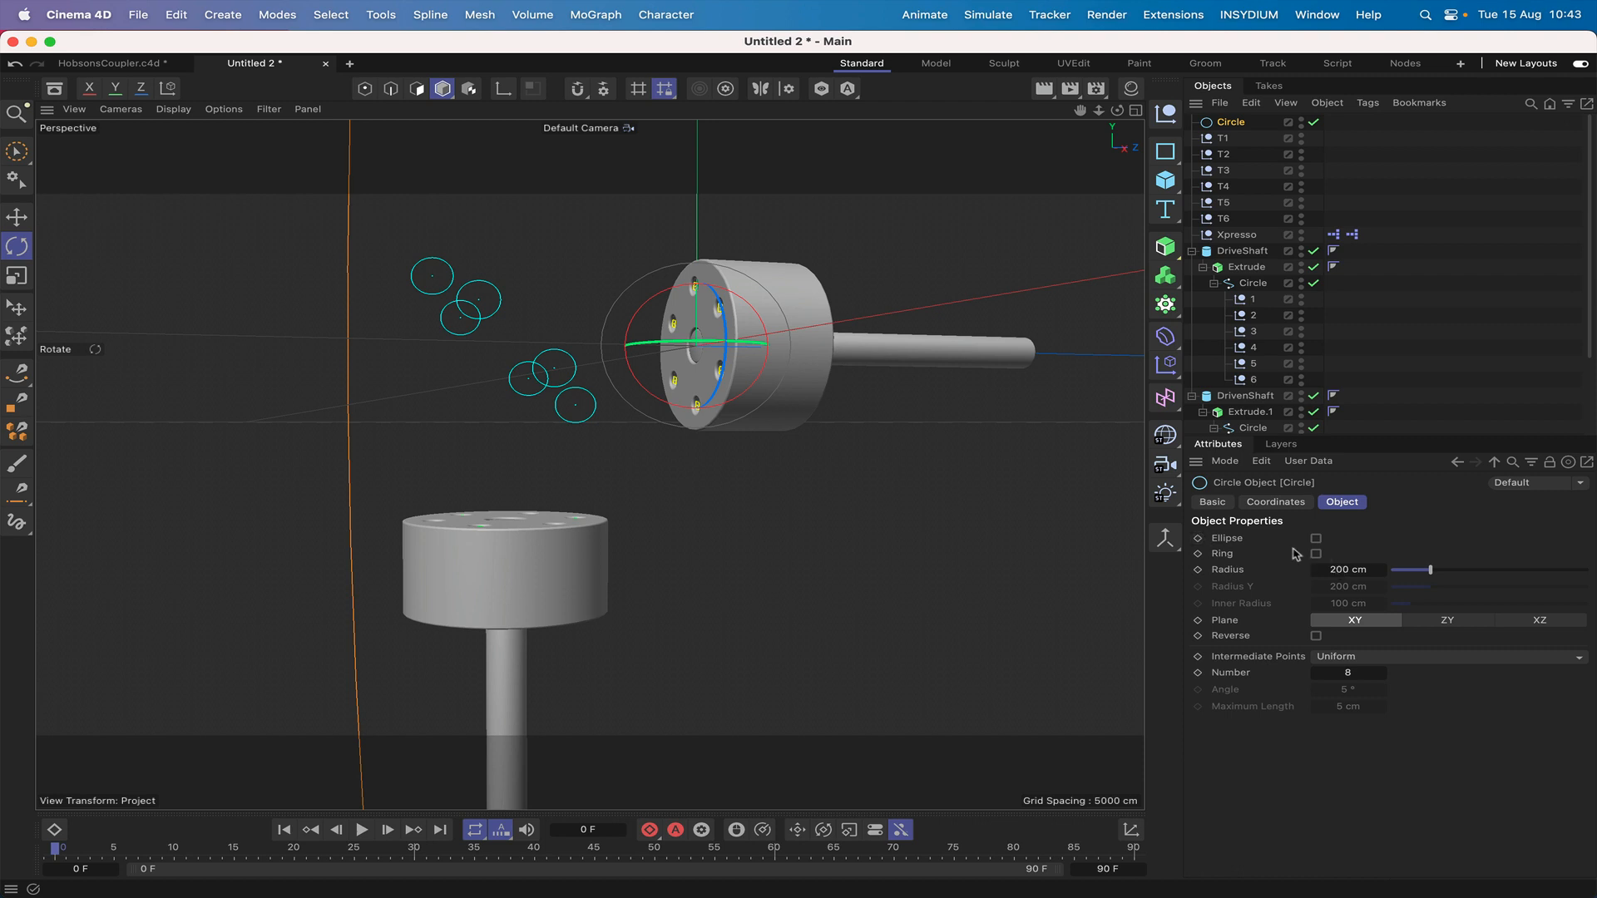
pyautogui.click(1317, 541)
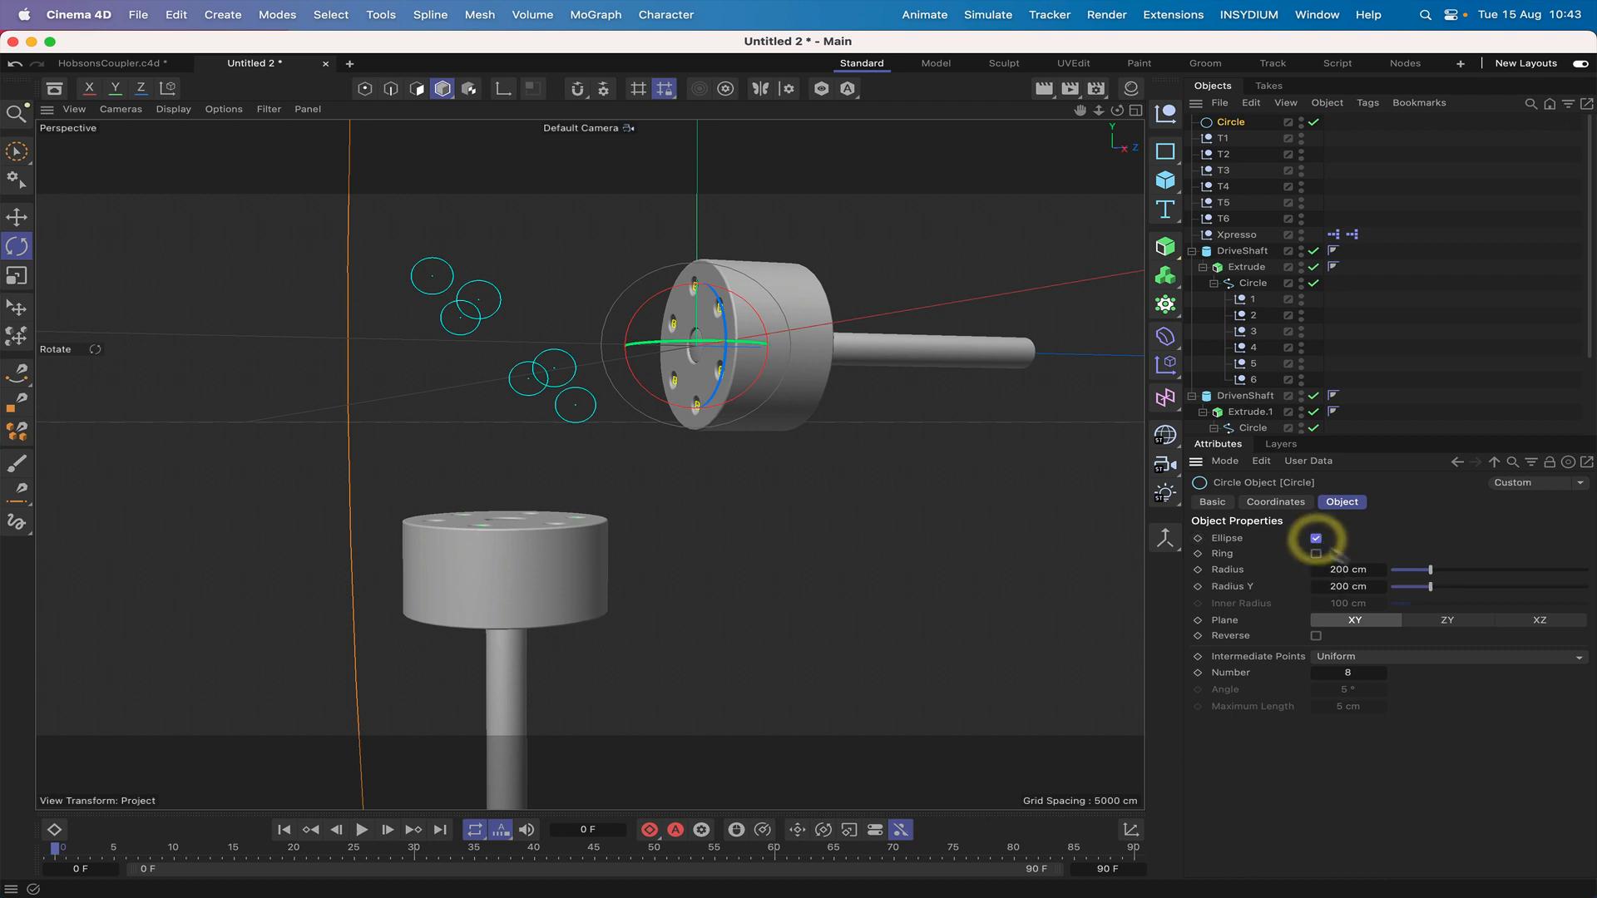
pyautogui.moveTo(1236, 123); pyautogui.dragTo(1219, 139)
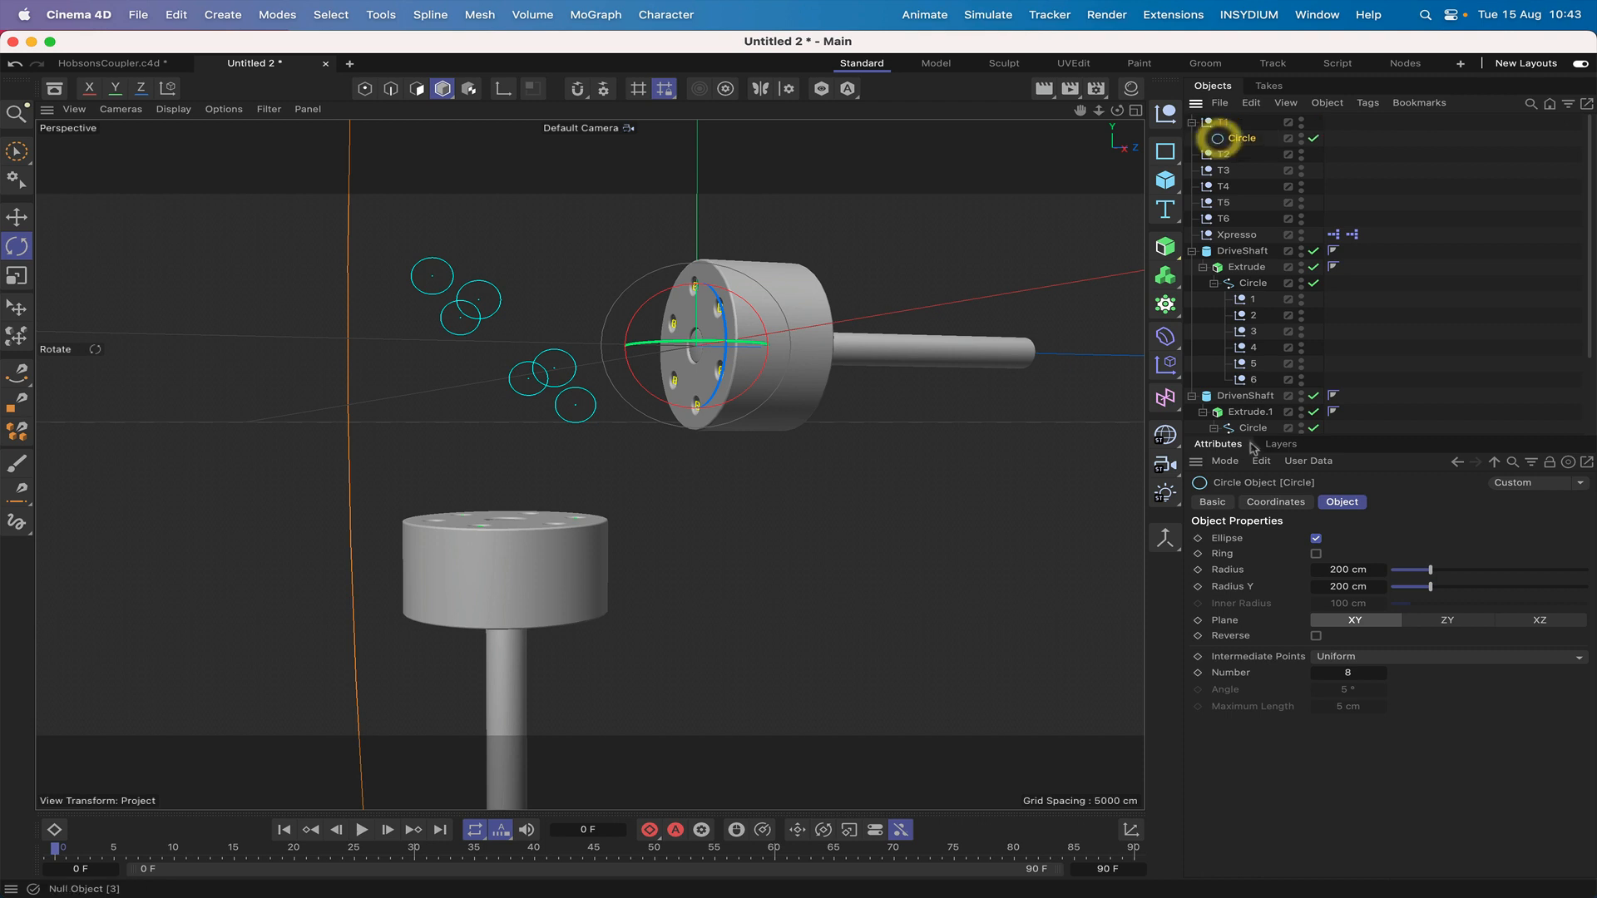
# Set the circle's X, Y and Z position relative to T1 to 0 cm.
pyautogui.click(1280, 502)
pyautogui.click(1302, 559)
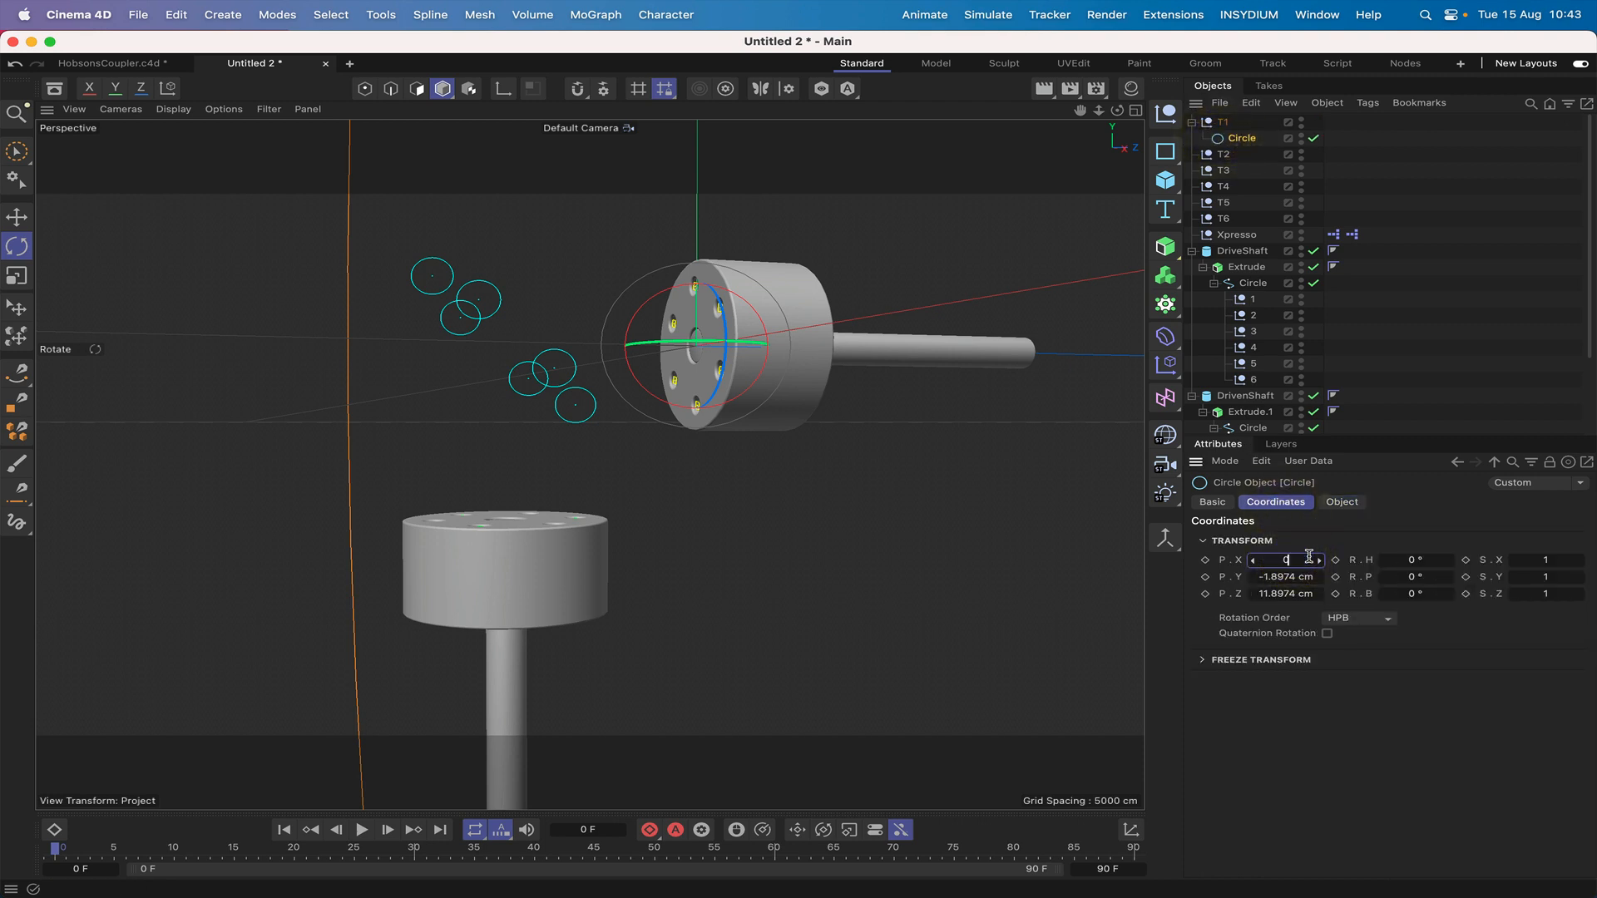
pyautogui.write('0')
pyautogui.press('Return')
pyautogui.click(1281, 578)
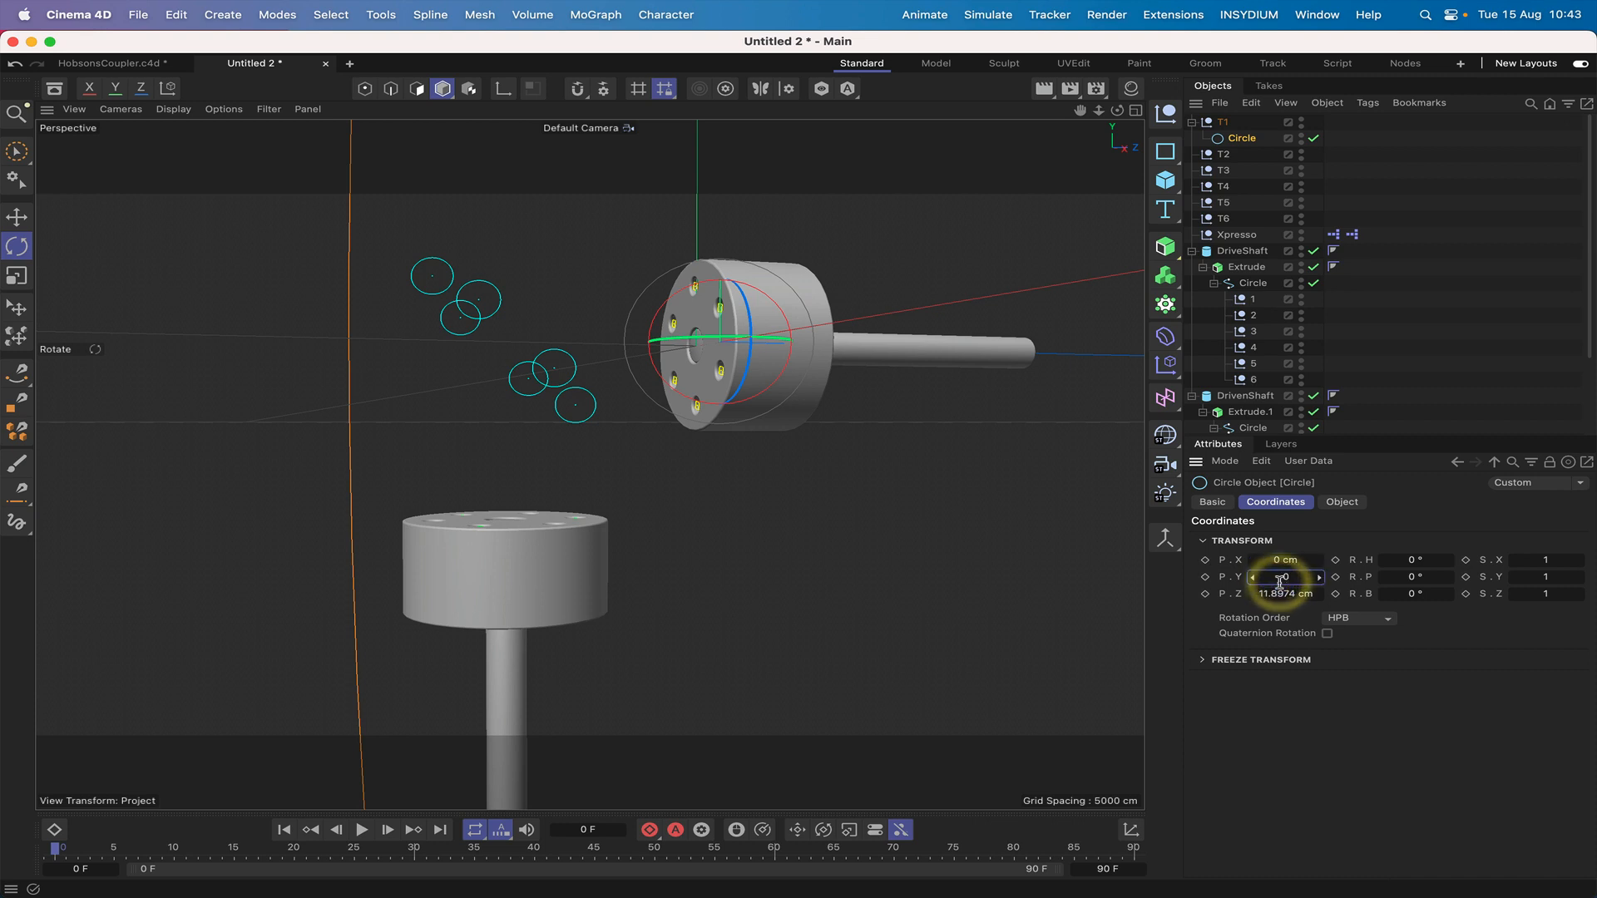
pyautogui.write('0')
pyautogui.press('Return')
pyautogui.click(1285, 594)
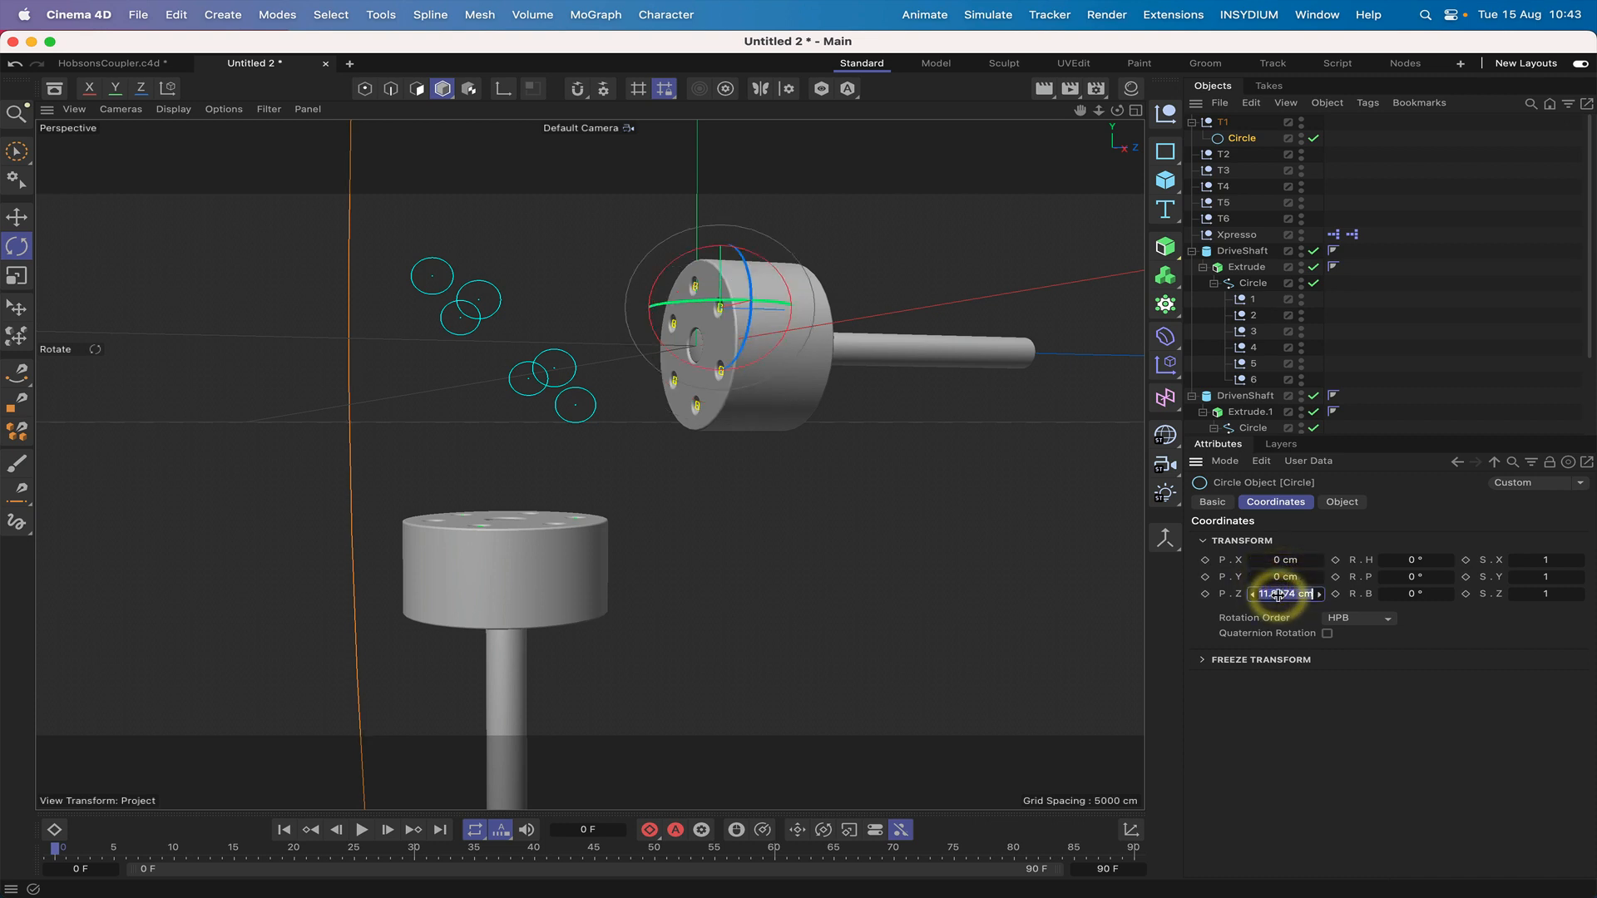
pyautogui.write('0')
pyautogui.press('Return')
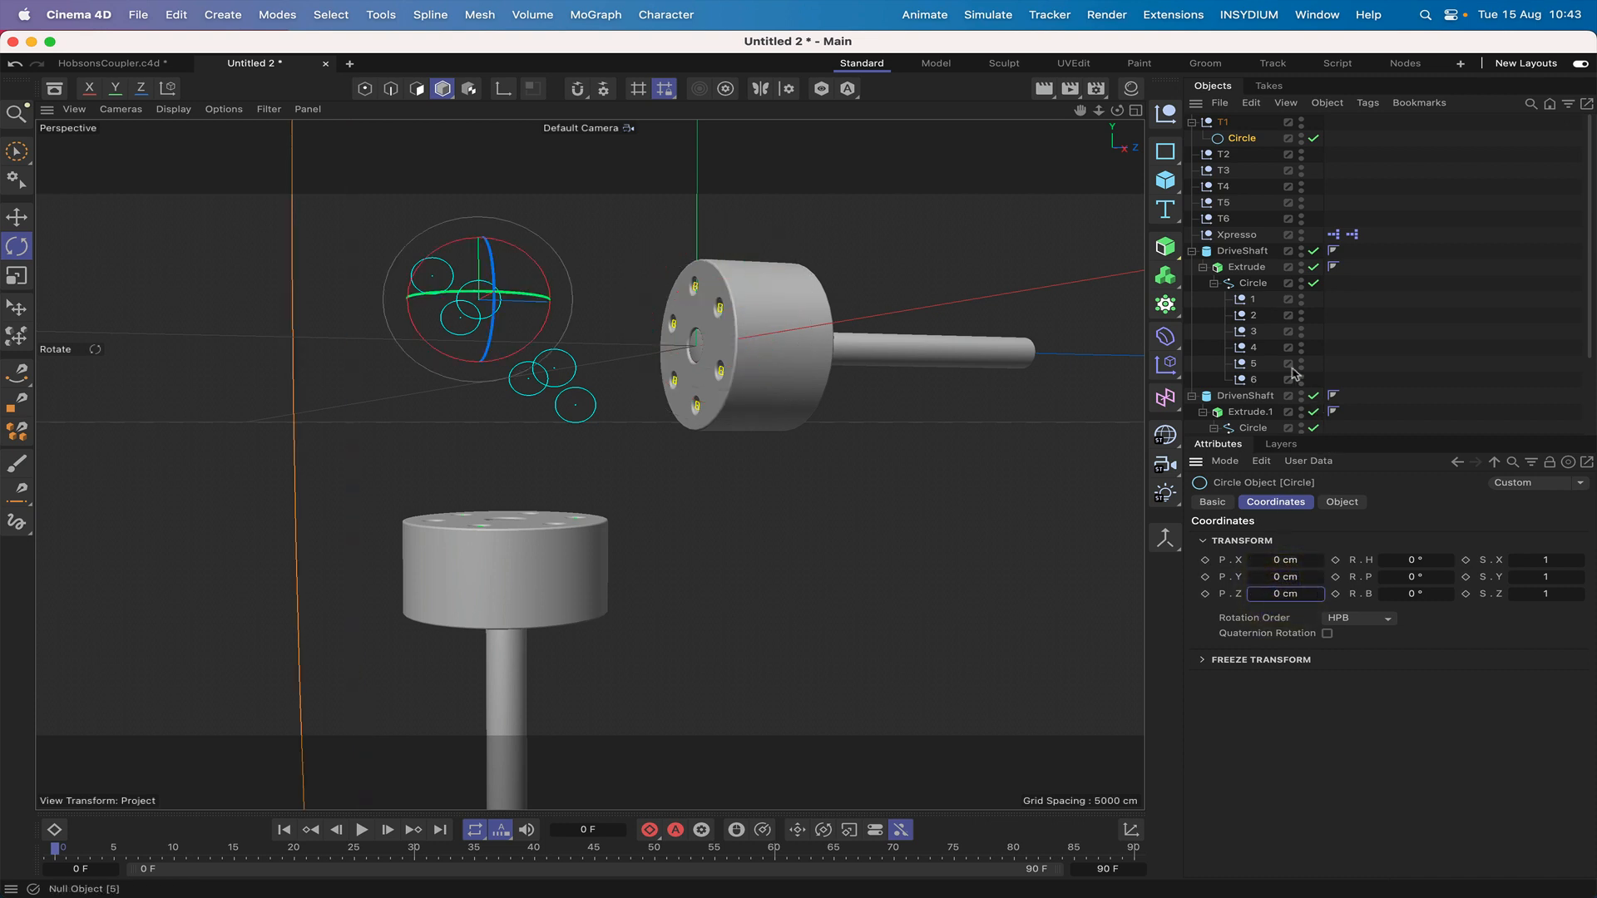
# Set the ellipse's Radius to 1 cm and its Radius Y to 1.4 cm.
pyautogui.click(1341, 501)
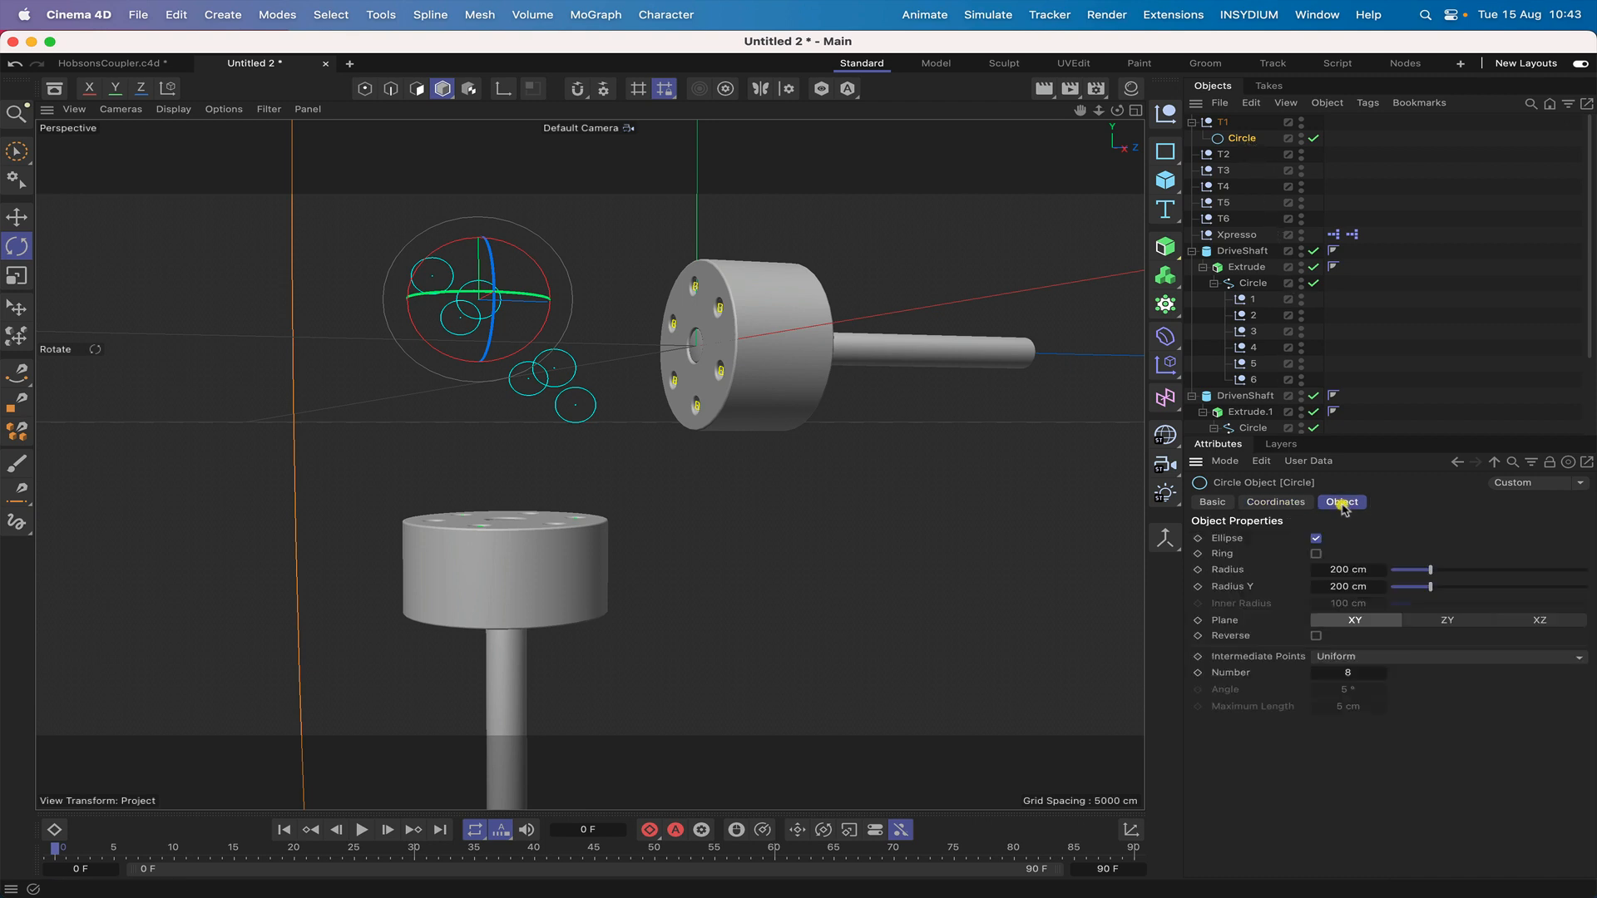
pyautogui.doubleClick(1343, 574)
pyautogui.write('1')
pyautogui.press('Return')
pyautogui.doubleClick(1338, 585)
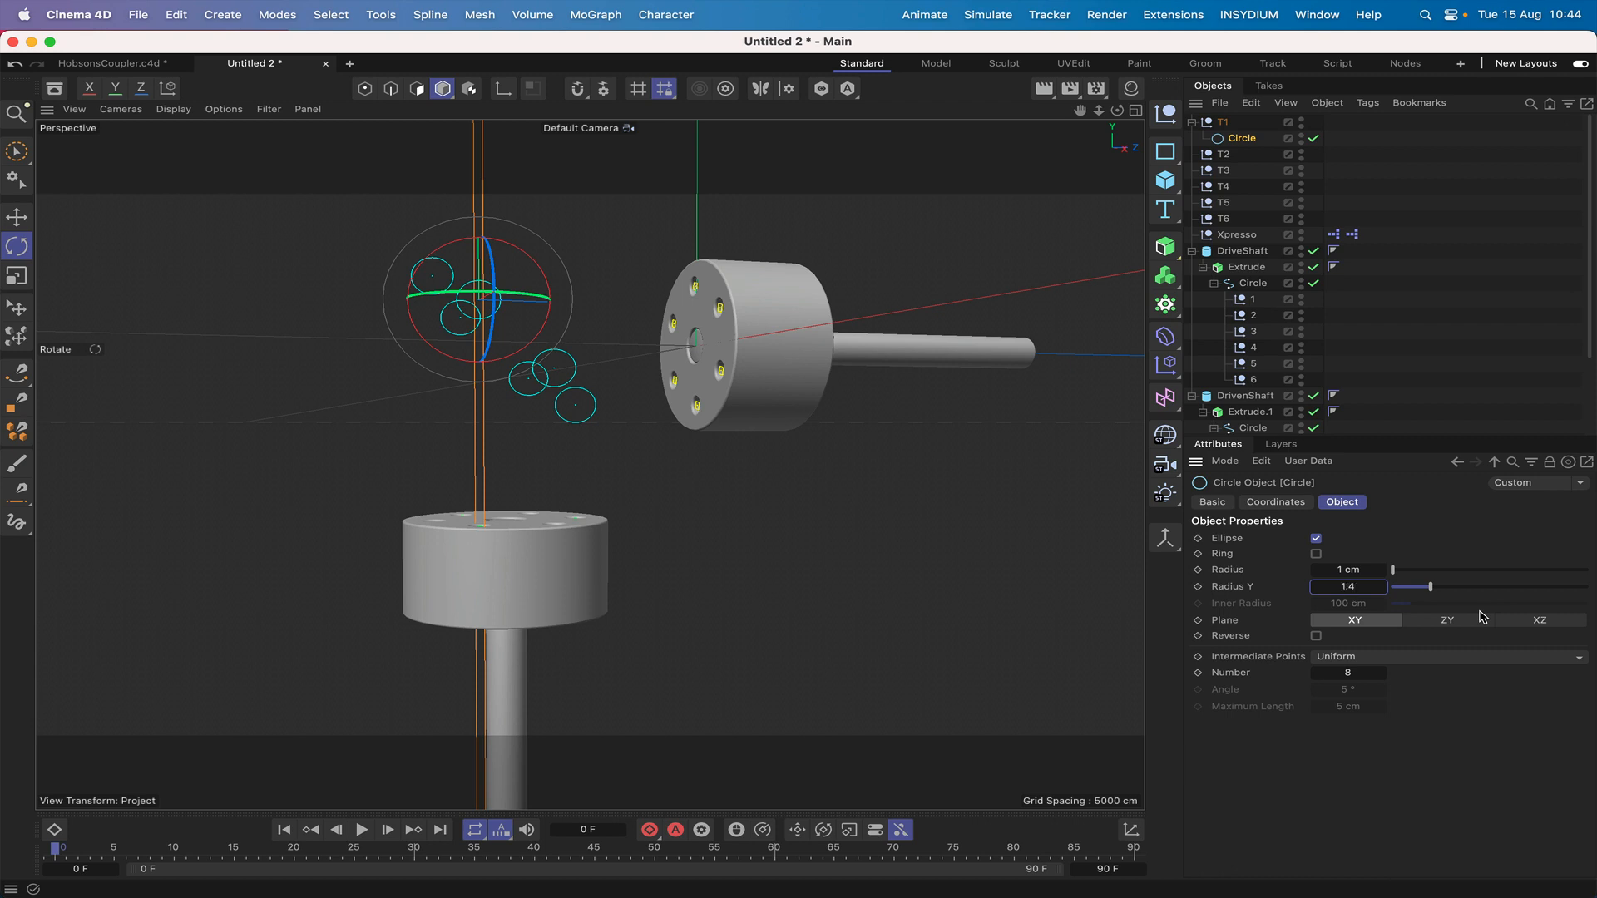
pyautogui.press('Return')
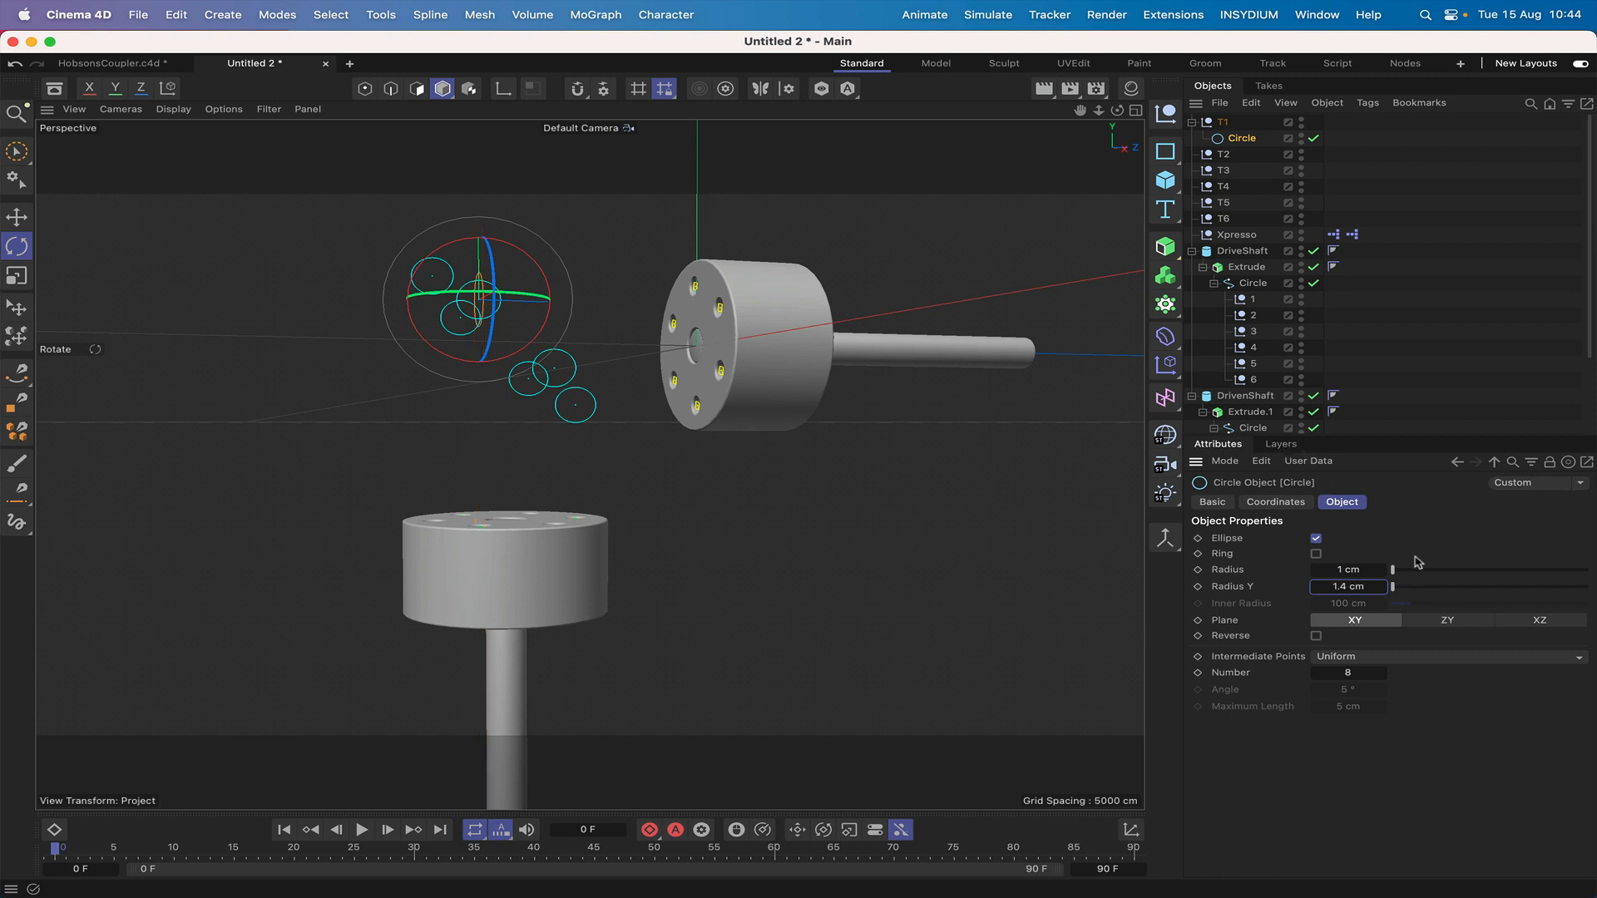
# Set the ellipse's pitch rotation (R . P) to 45° and switch the viewport to the Front view.
pyautogui.click(1275, 501)
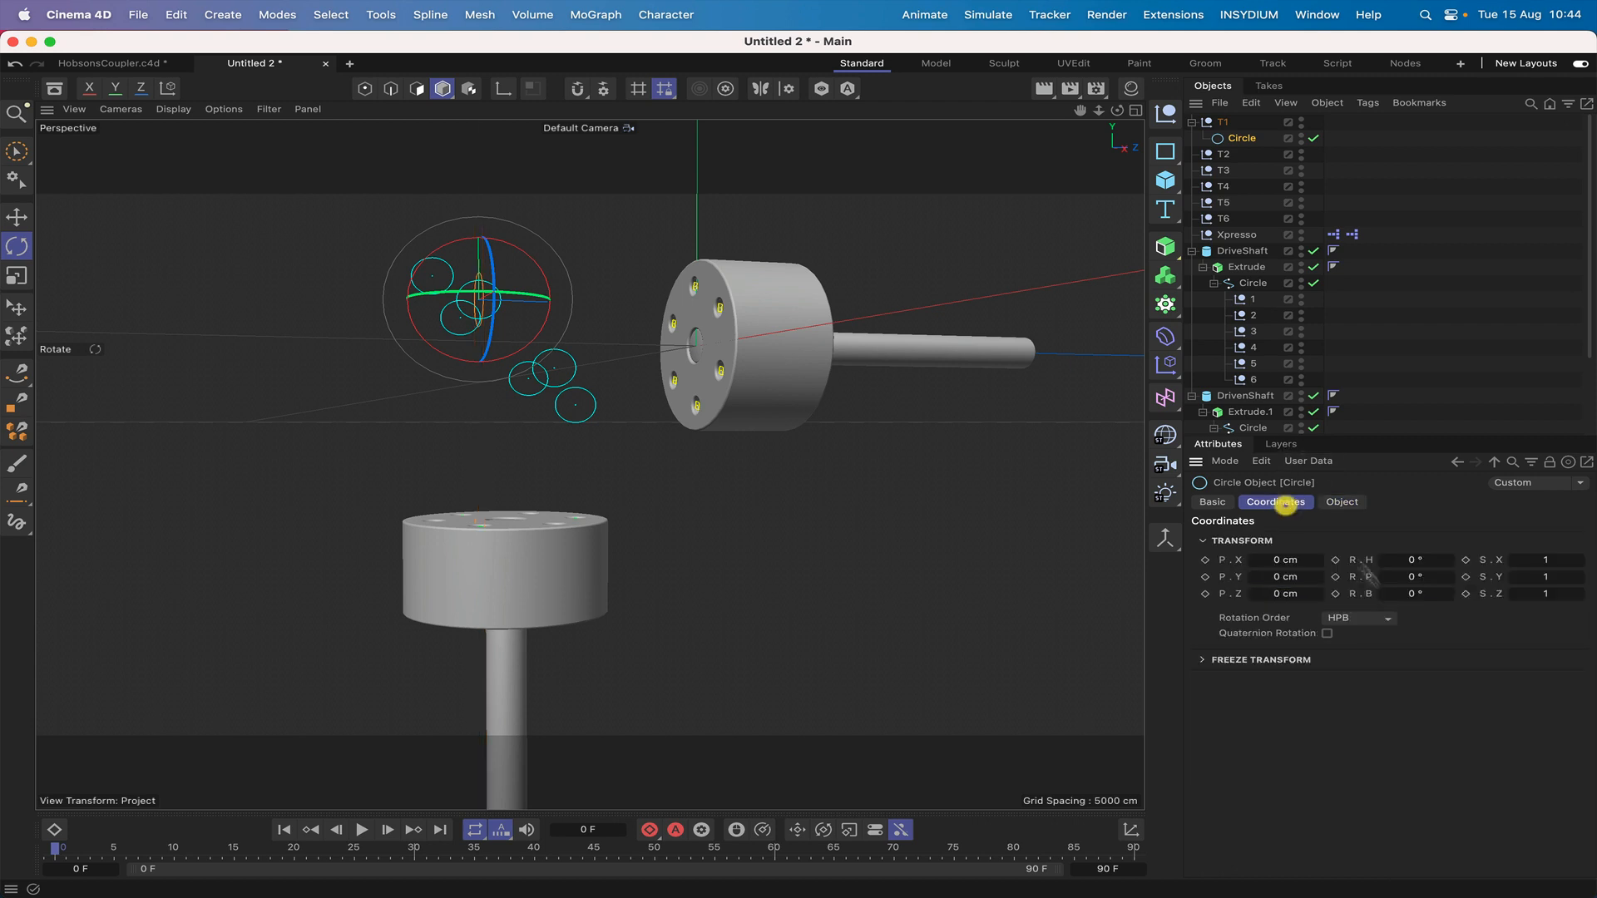
pyautogui.click(1414, 577)
pyautogui.press('Return')
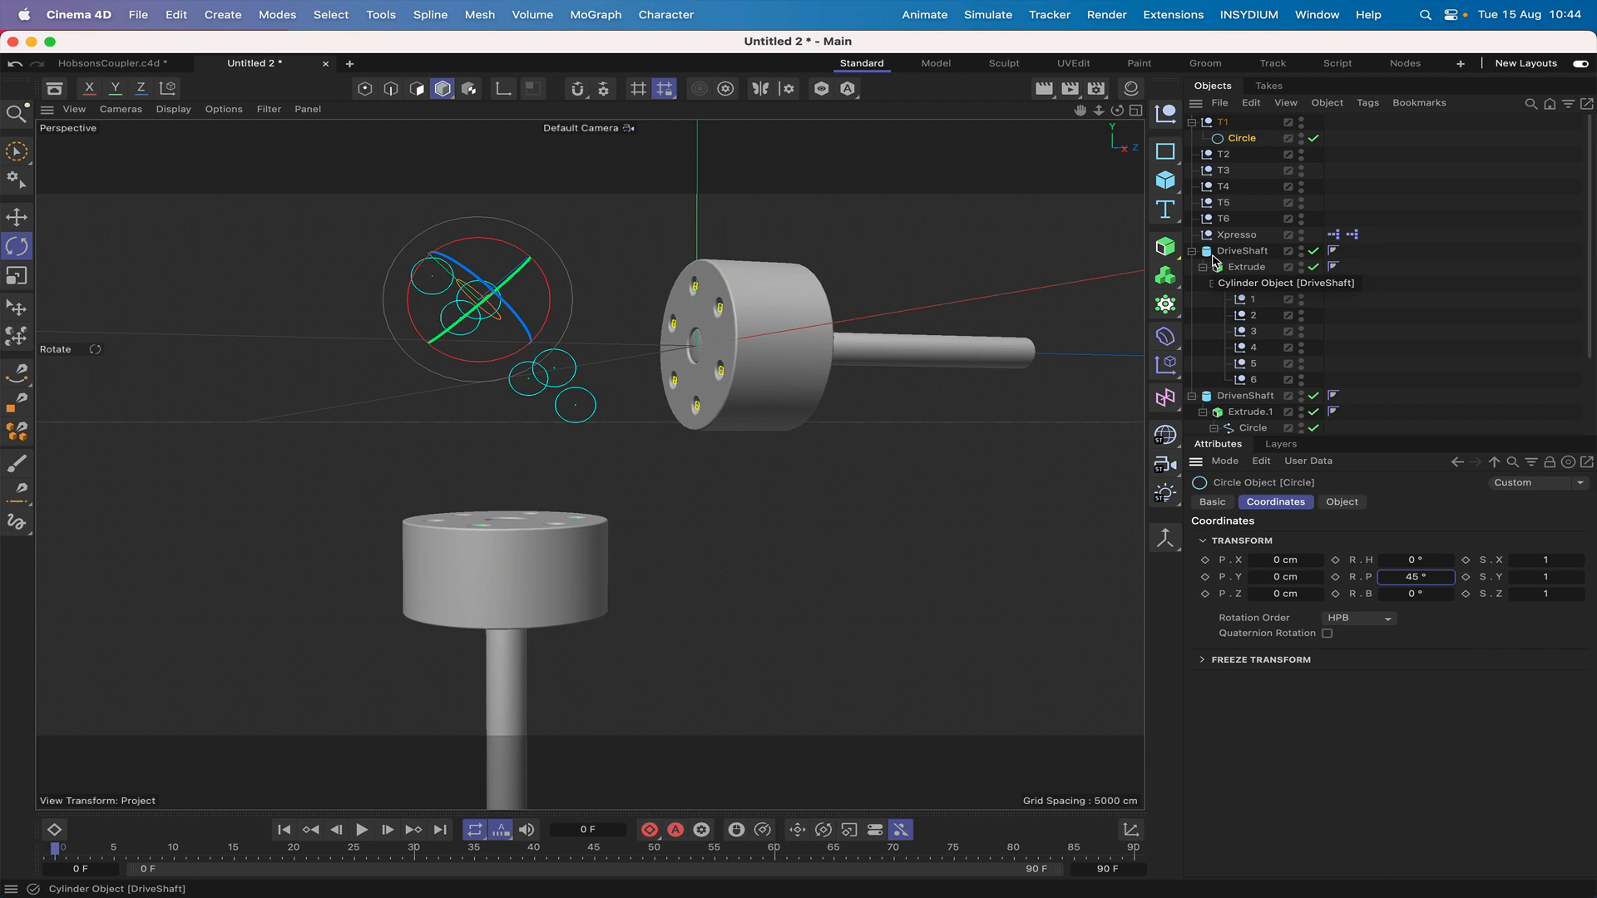
pyautogui.press('F4')
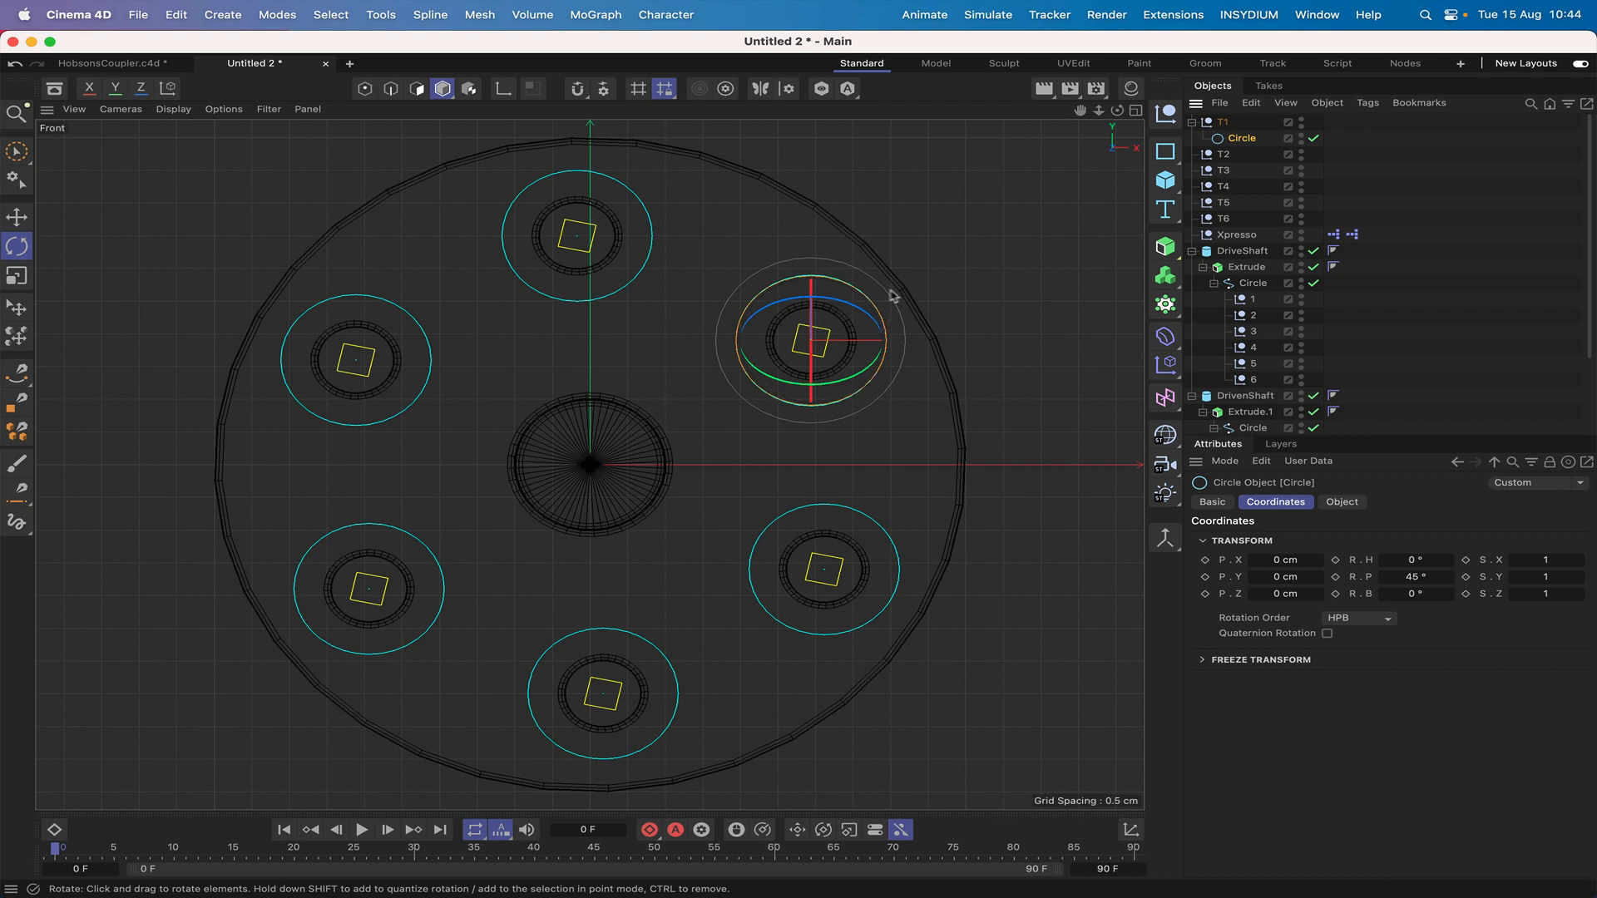
# Duplicate the ellipse spline under T1 in the Perspective view and turn off the Ellipse option on the copy.
pyautogui.press('F1')
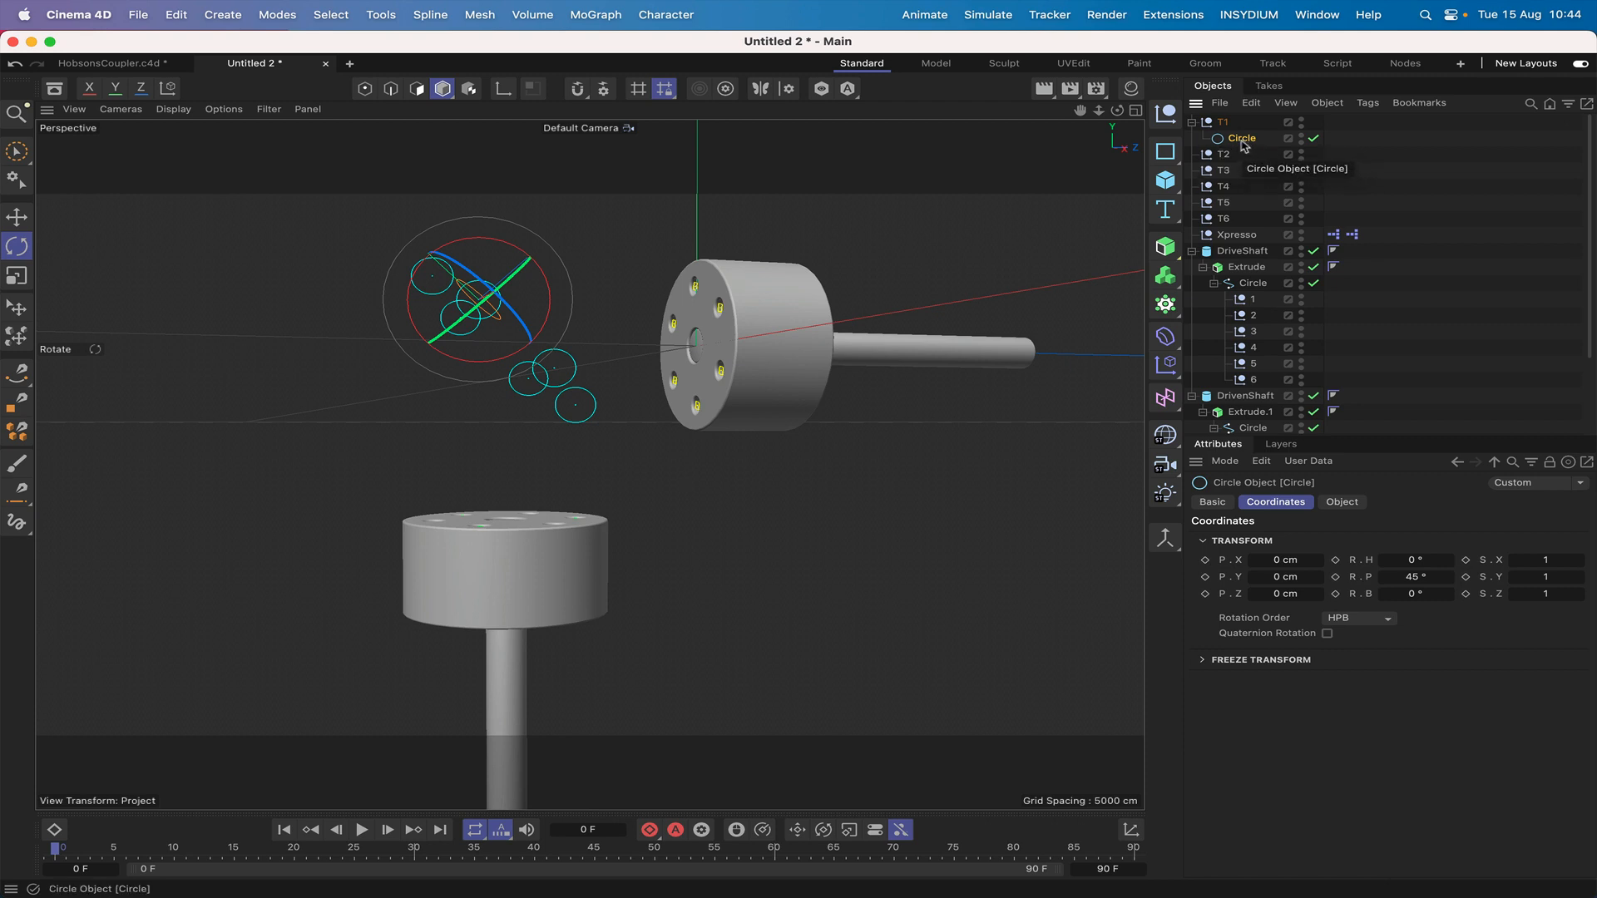
pyautogui.press('super+c')
pyautogui.press('super+v')
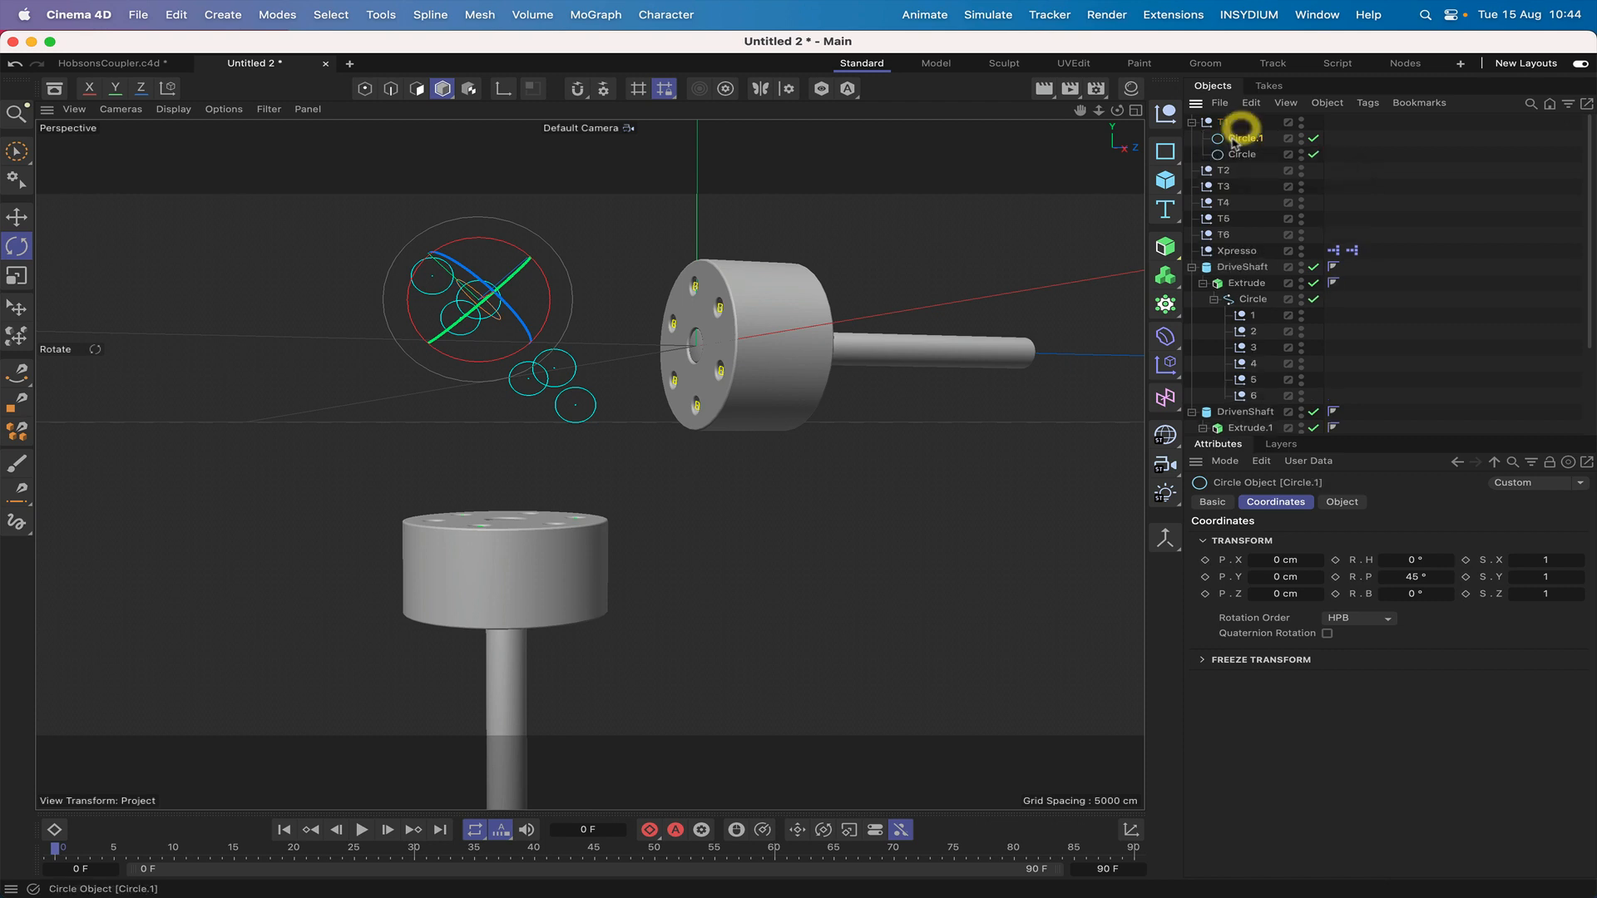
pyautogui.click(1245, 141)
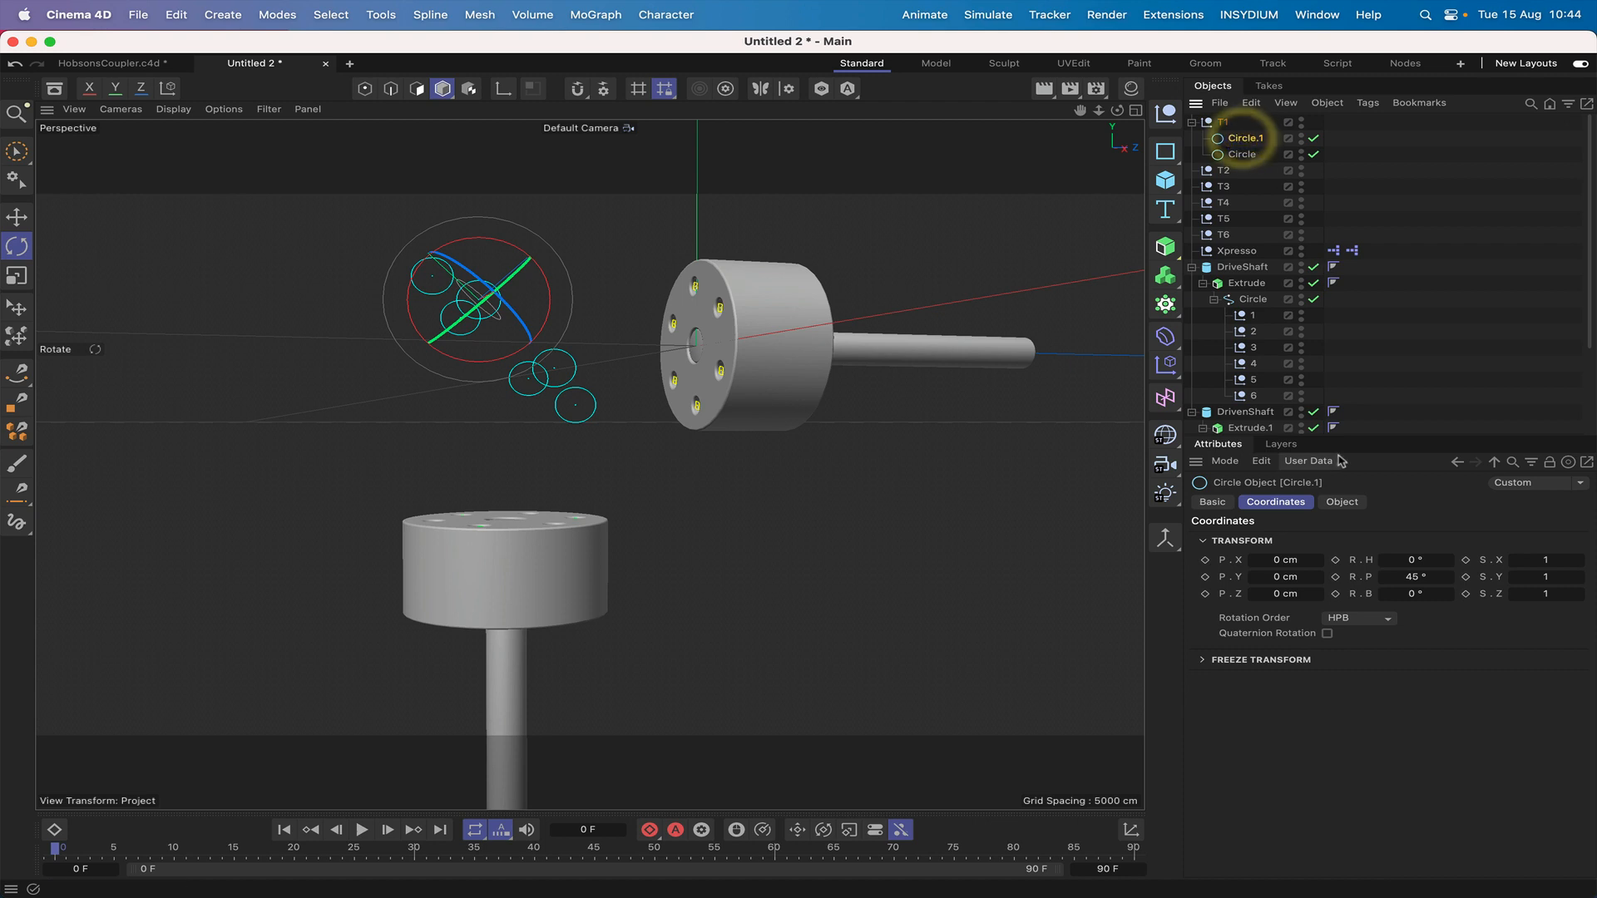
pyautogui.click(1341, 502)
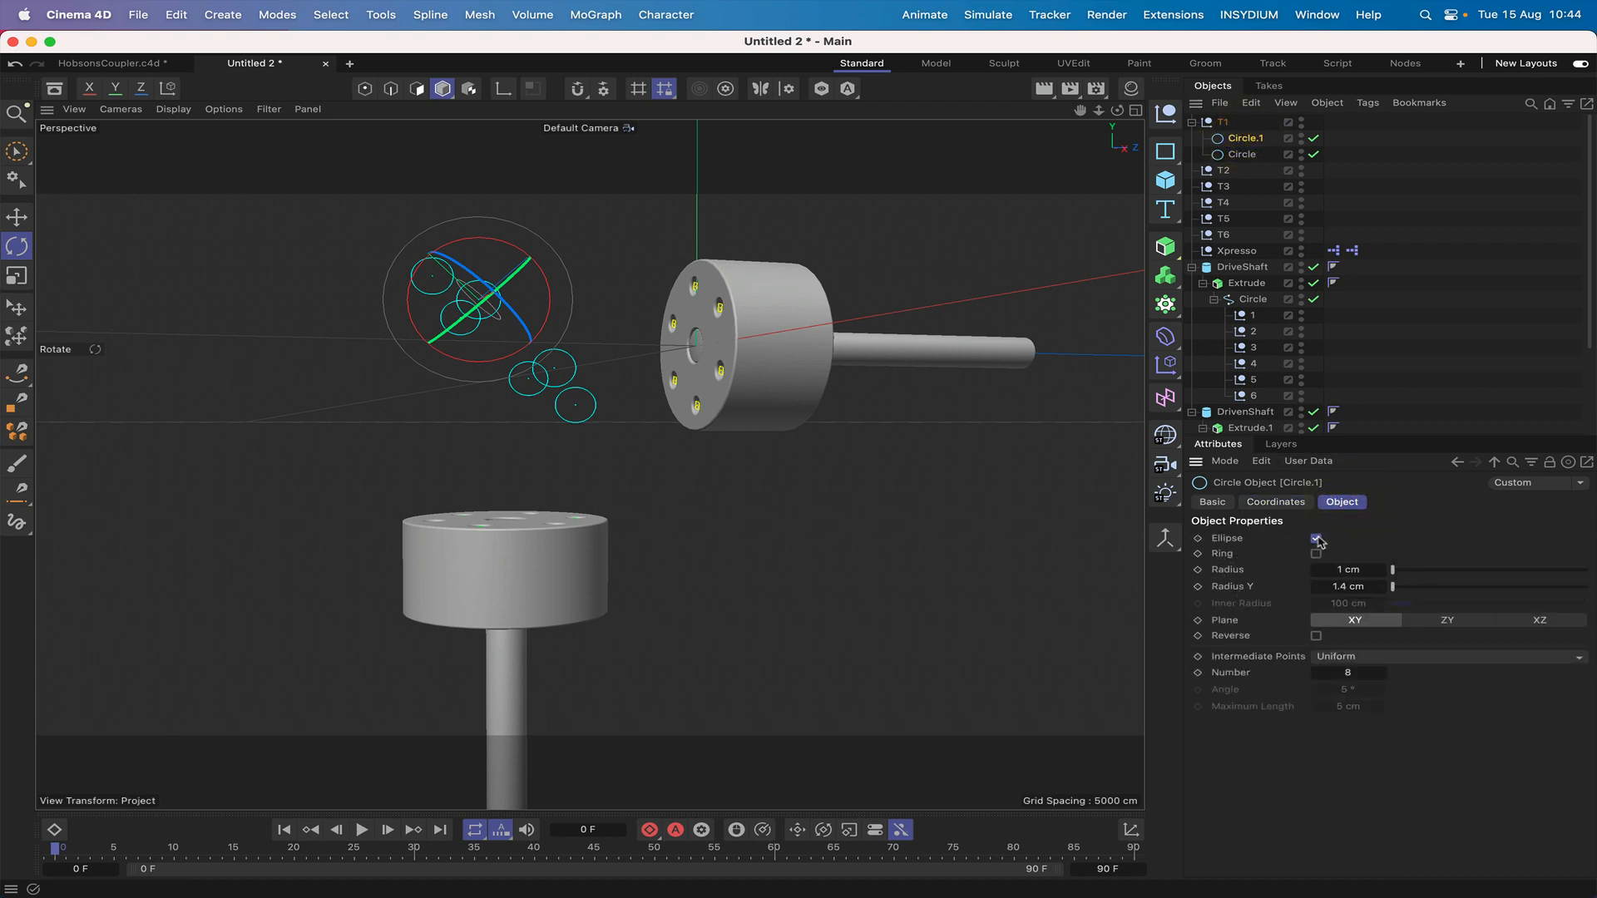
pyautogui.click(1316, 539)
# Switch to the Right view and set the copied circle's pitch rotation (R . P) to 0°.
pyautogui.press('F3')
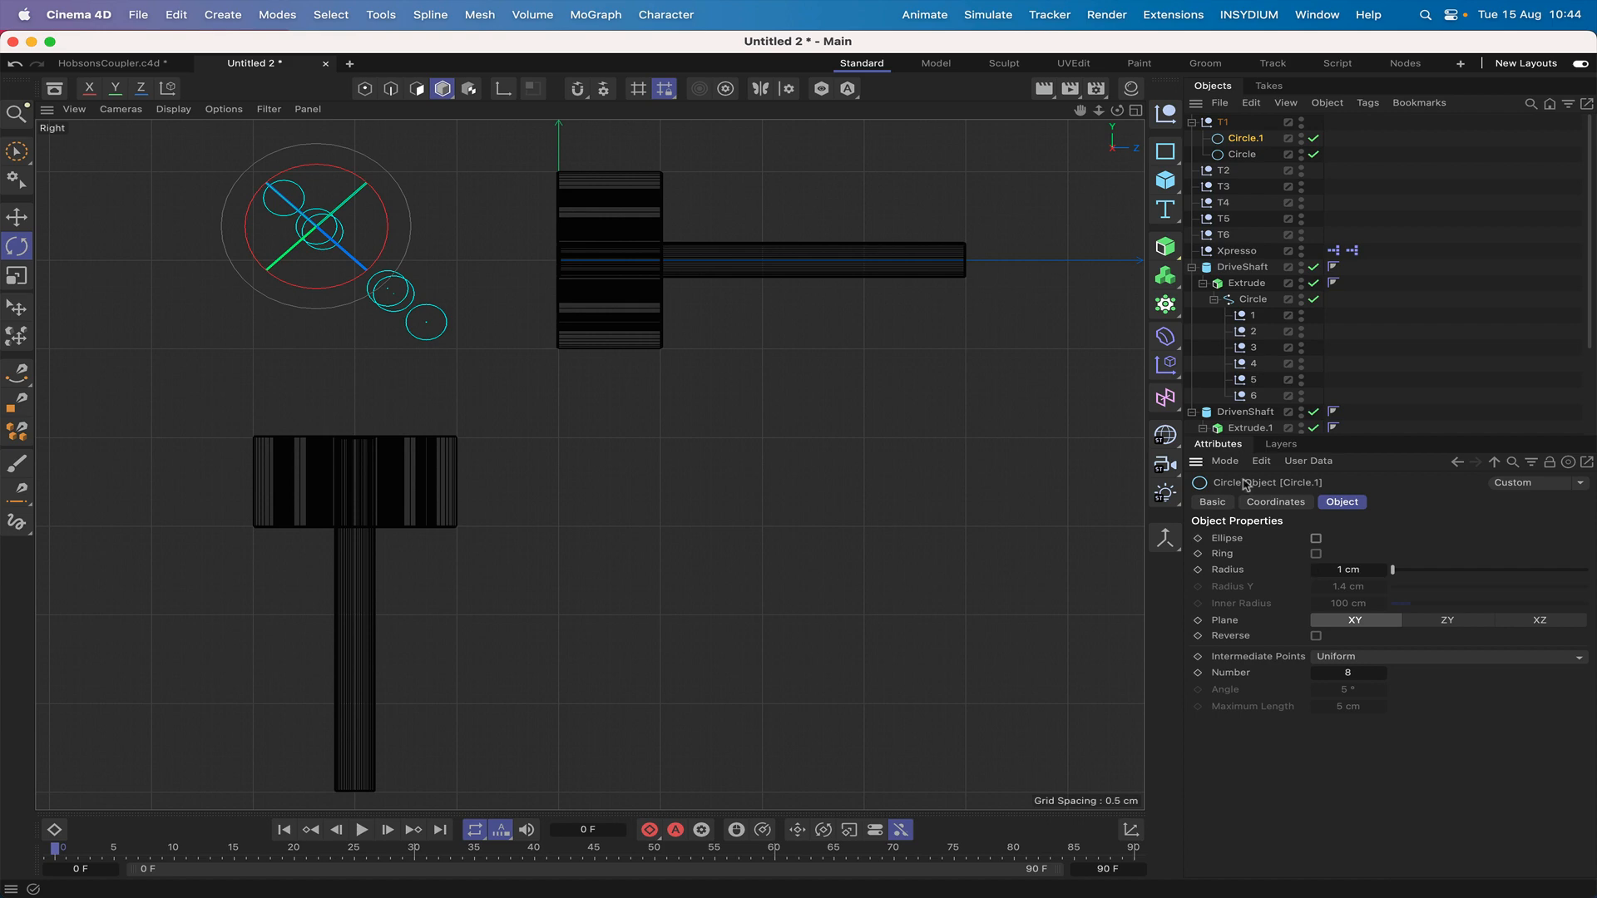
pyautogui.moveTo(797, 466); pyautogui.dragTo(925, 595, button='middle')
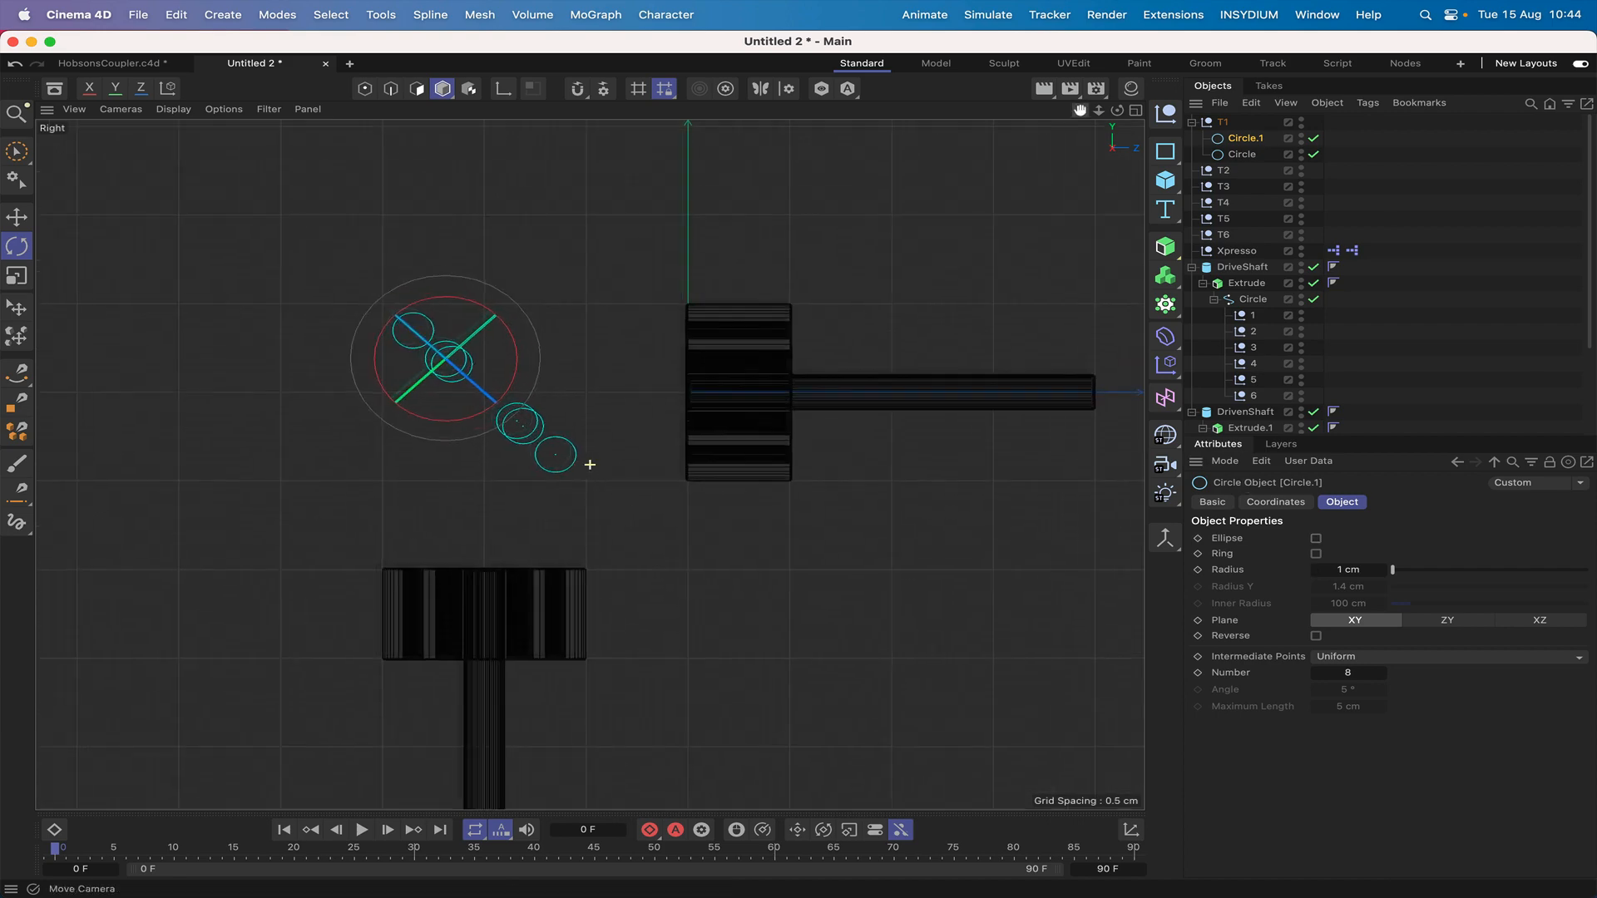
pyautogui.scroll(5, 590, 464)
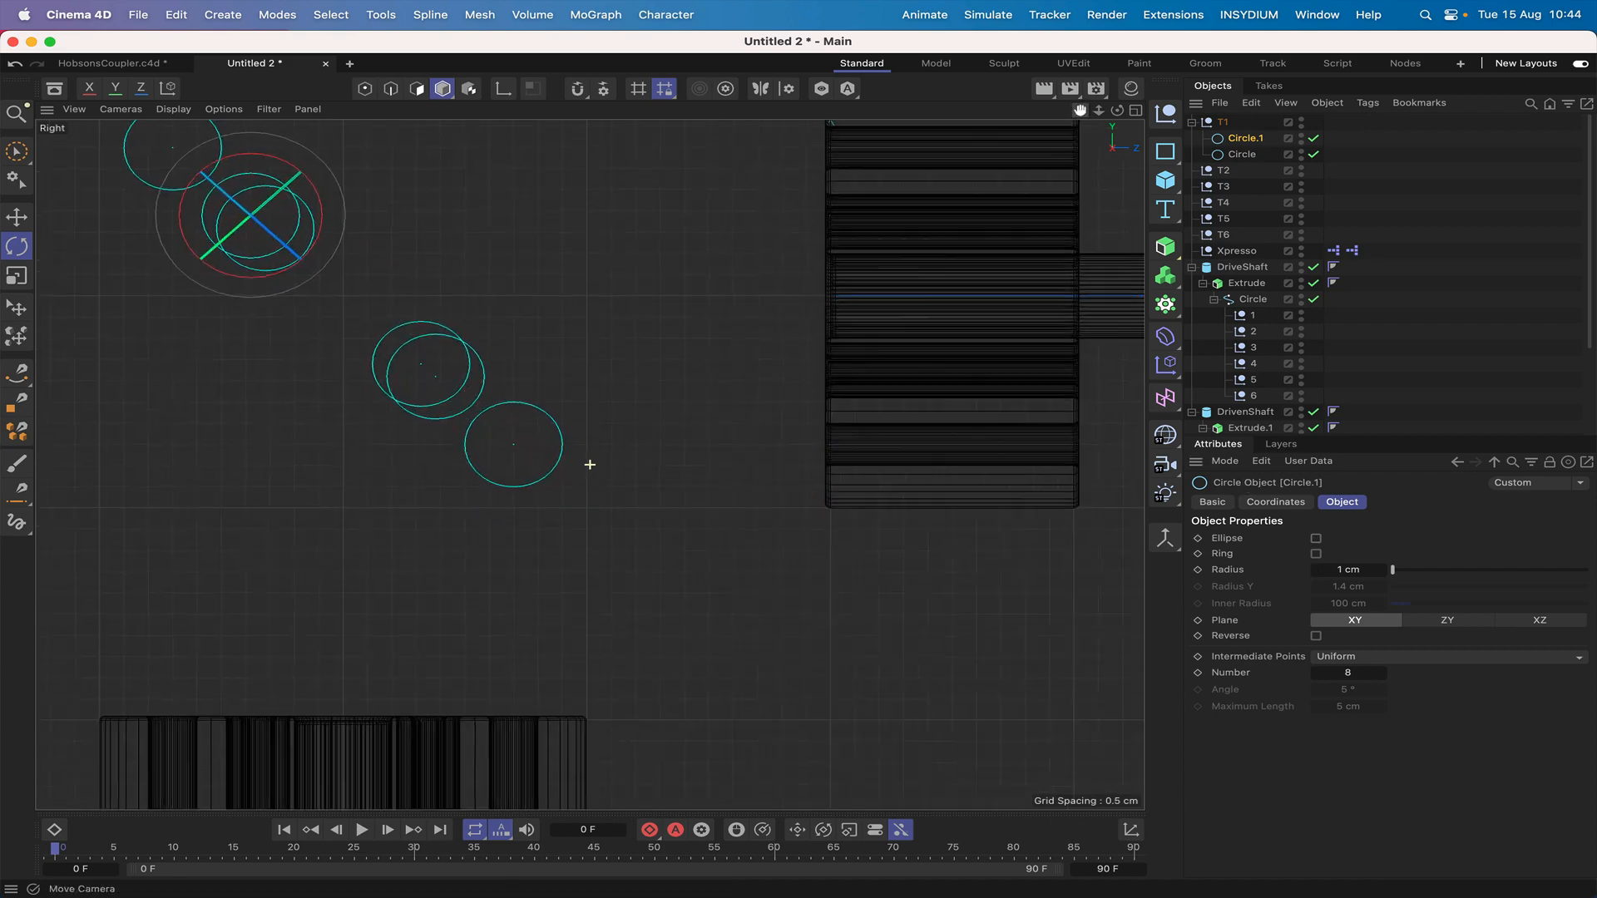
pyautogui.moveTo(590, 464); pyautogui.dragTo(1018, 597, button='middle')
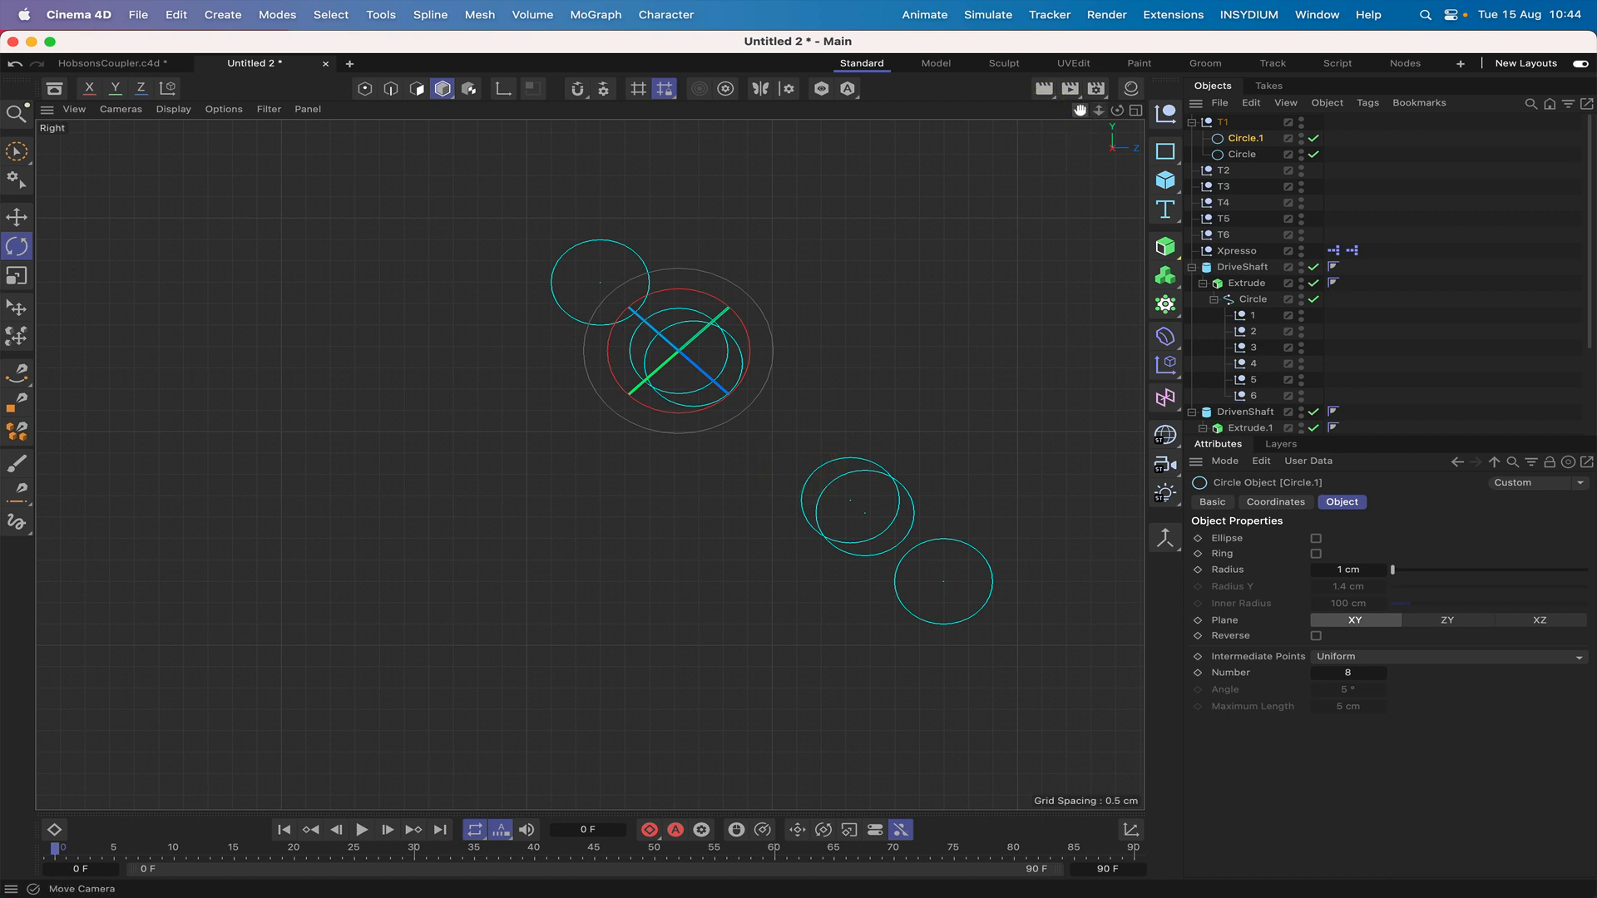
pyautogui.moveTo(1080, 111); pyautogui.dragTo(982, 106)
pyautogui.moveTo(1080, 111); pyautogui.dragTo(1139, 111, button='right')
pyautogui.scroll(1, 590, 464)
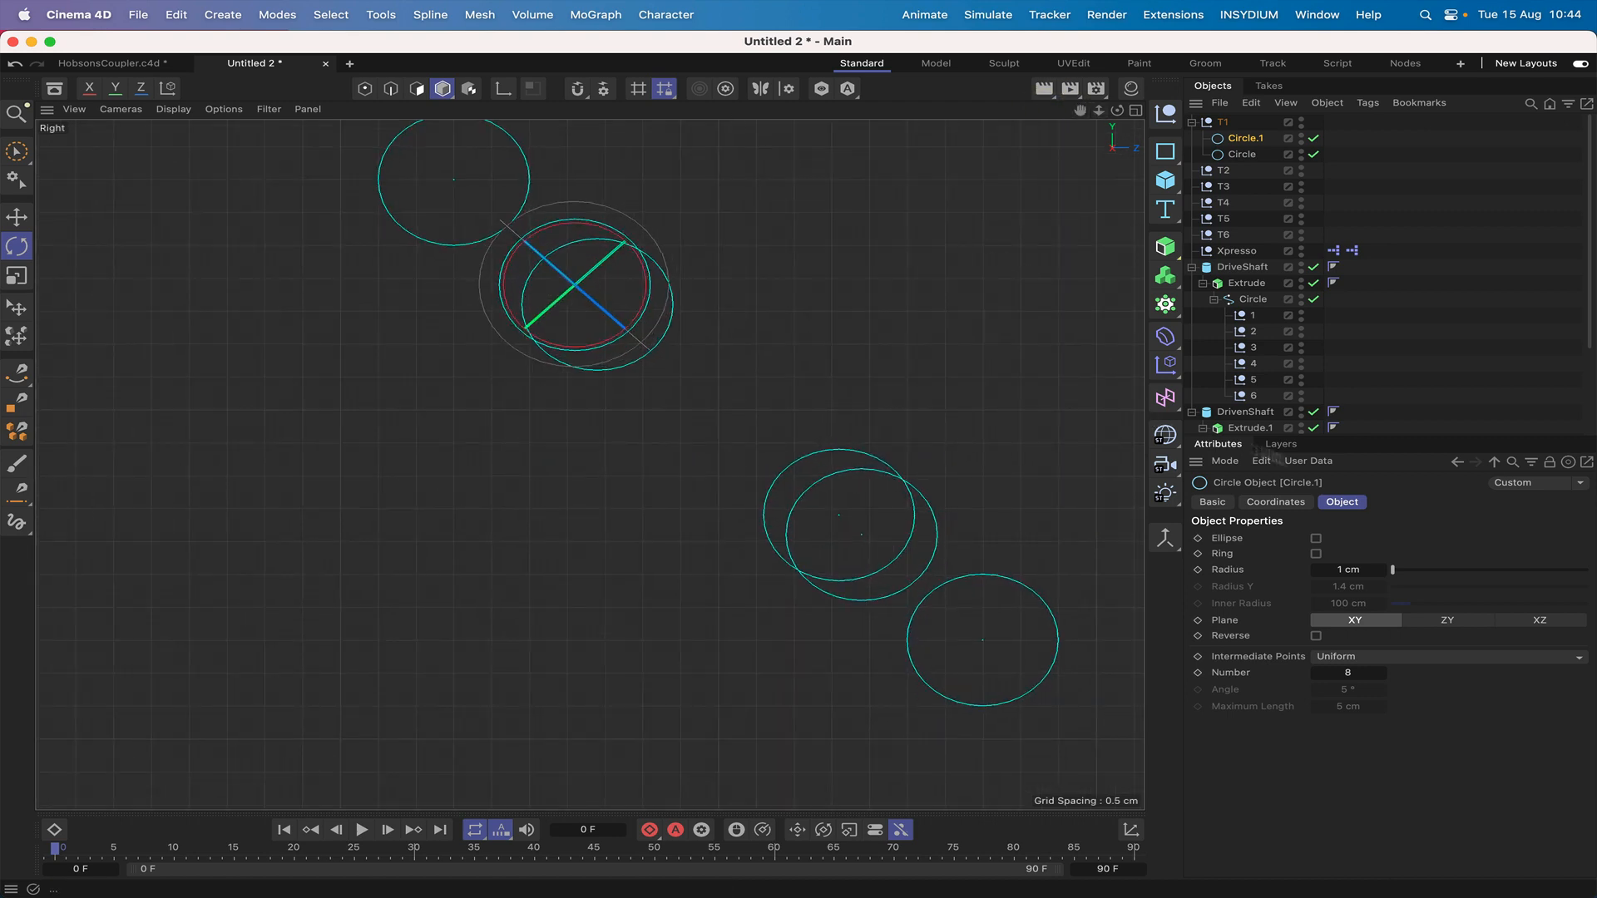
pyautogui.click(1275, 502)
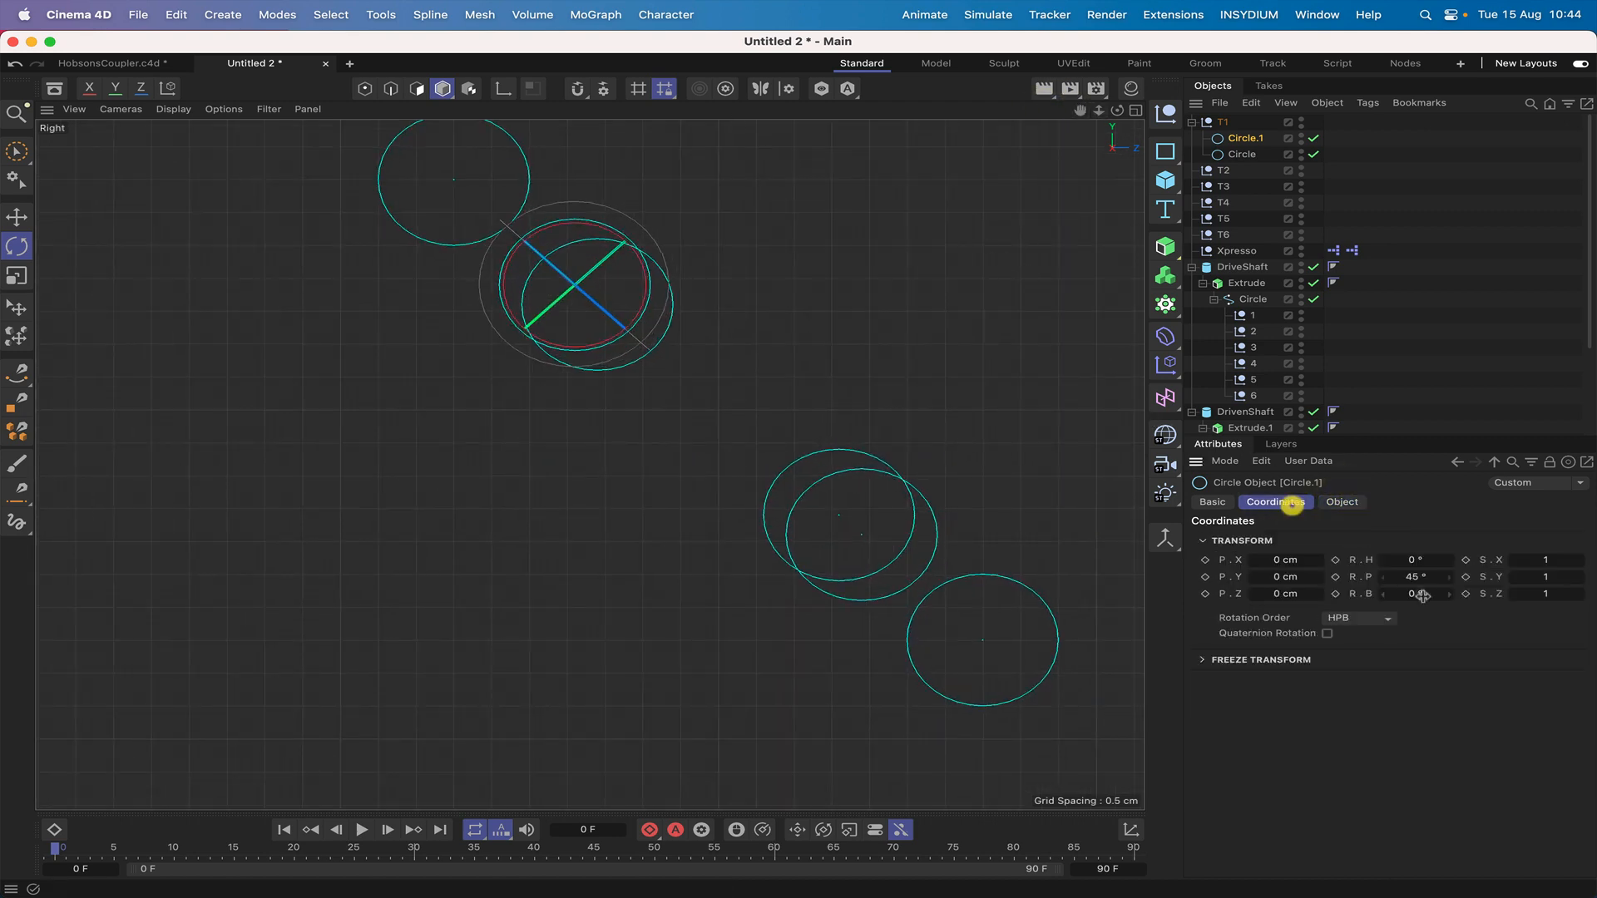
pyautogui.click(1417, 577)
pyautogui.write('0')
pyautogui.press('Return')
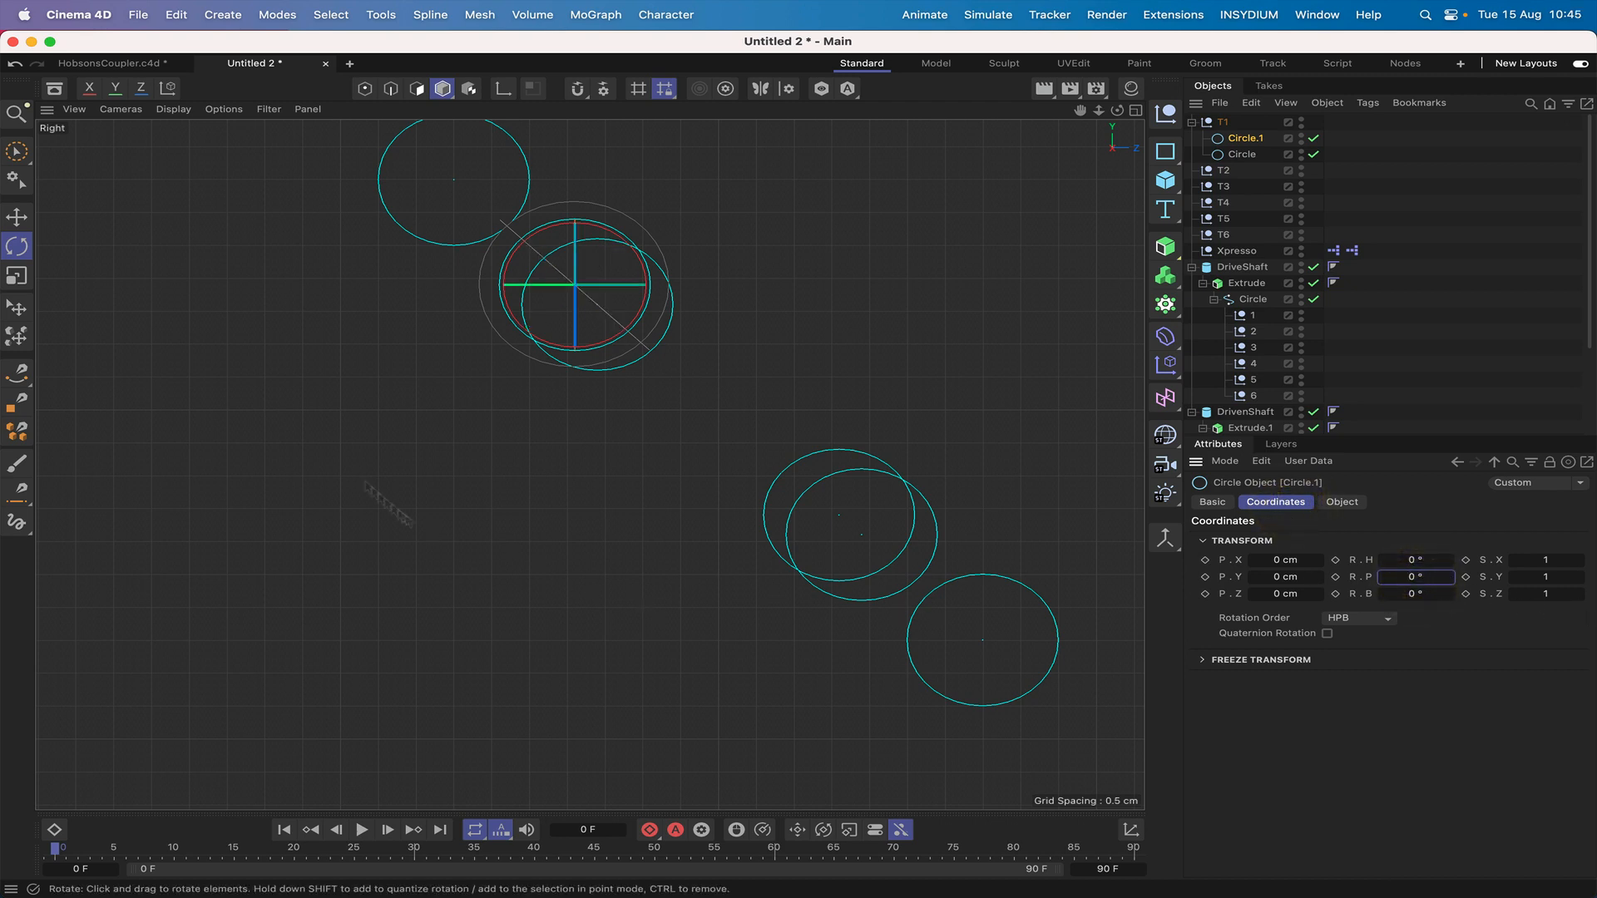
# Enable snapping and move the upright circle copy along the Z axis toward the horizontal shaft.
pyautogui.click(17, 216)
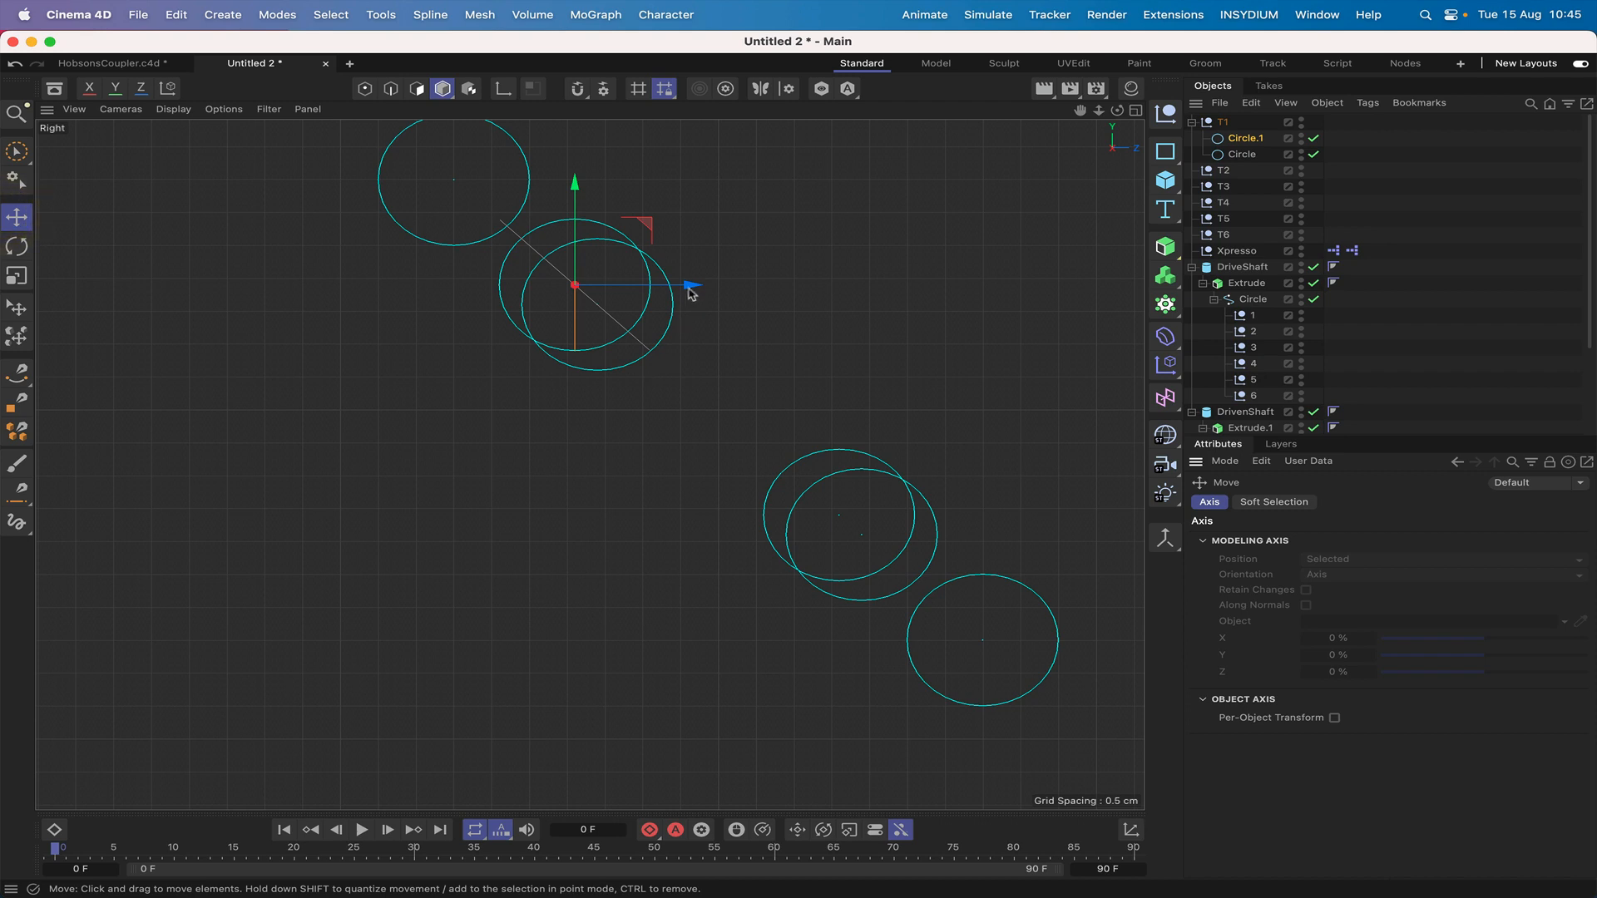
pyautogui.moveTo(690, 291); pyautogui.dragTo(794, 290)
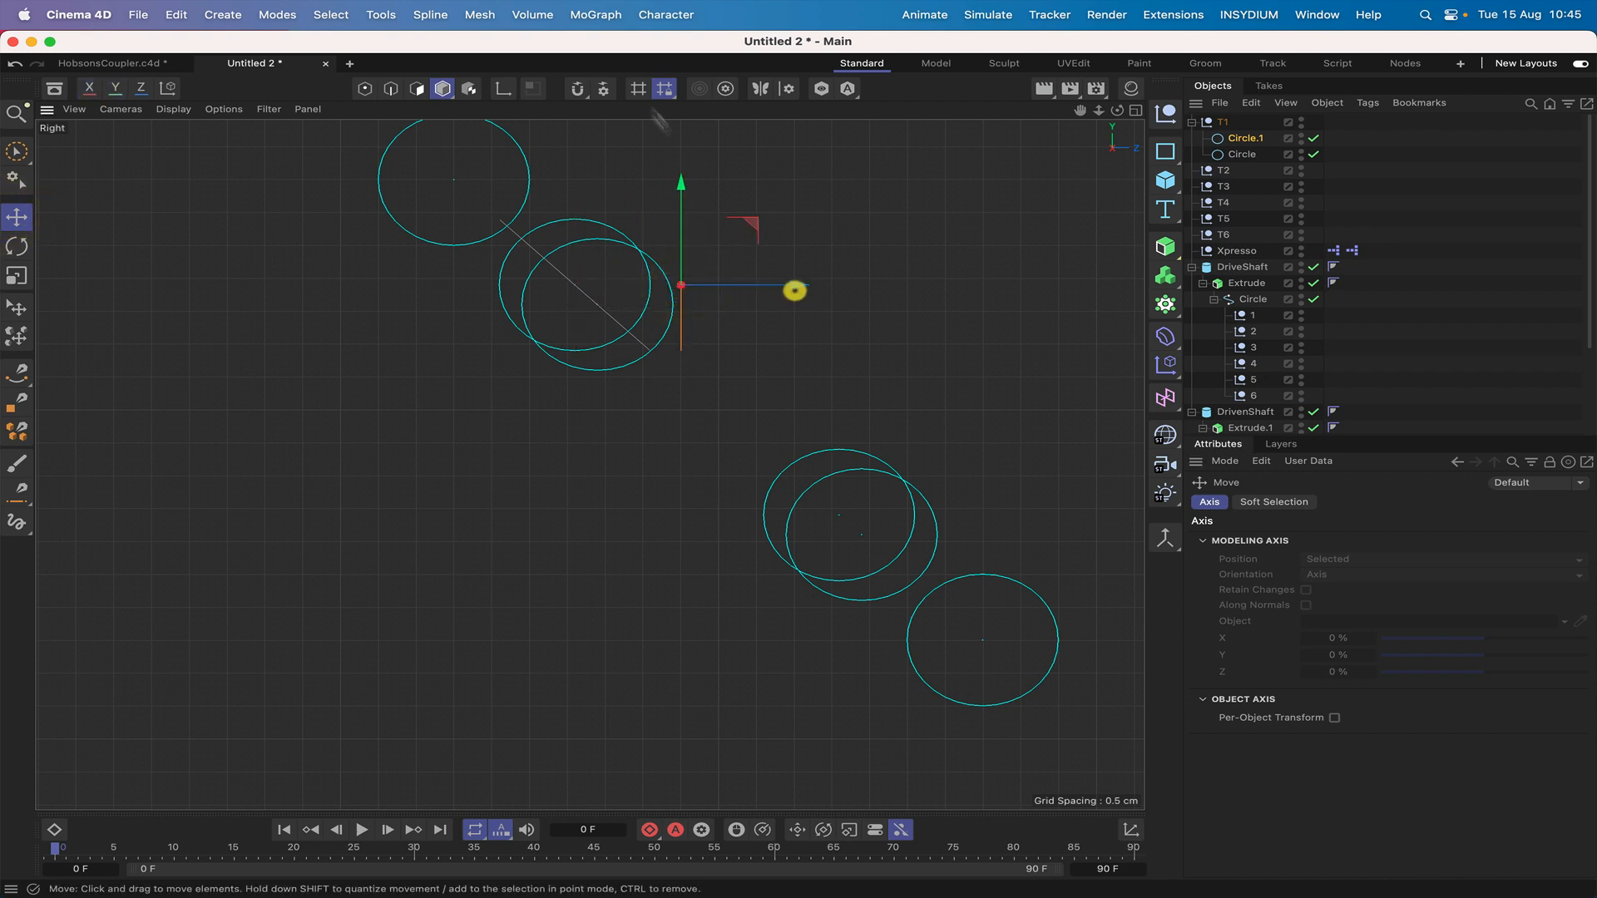
pyautogui.click(580, 89)
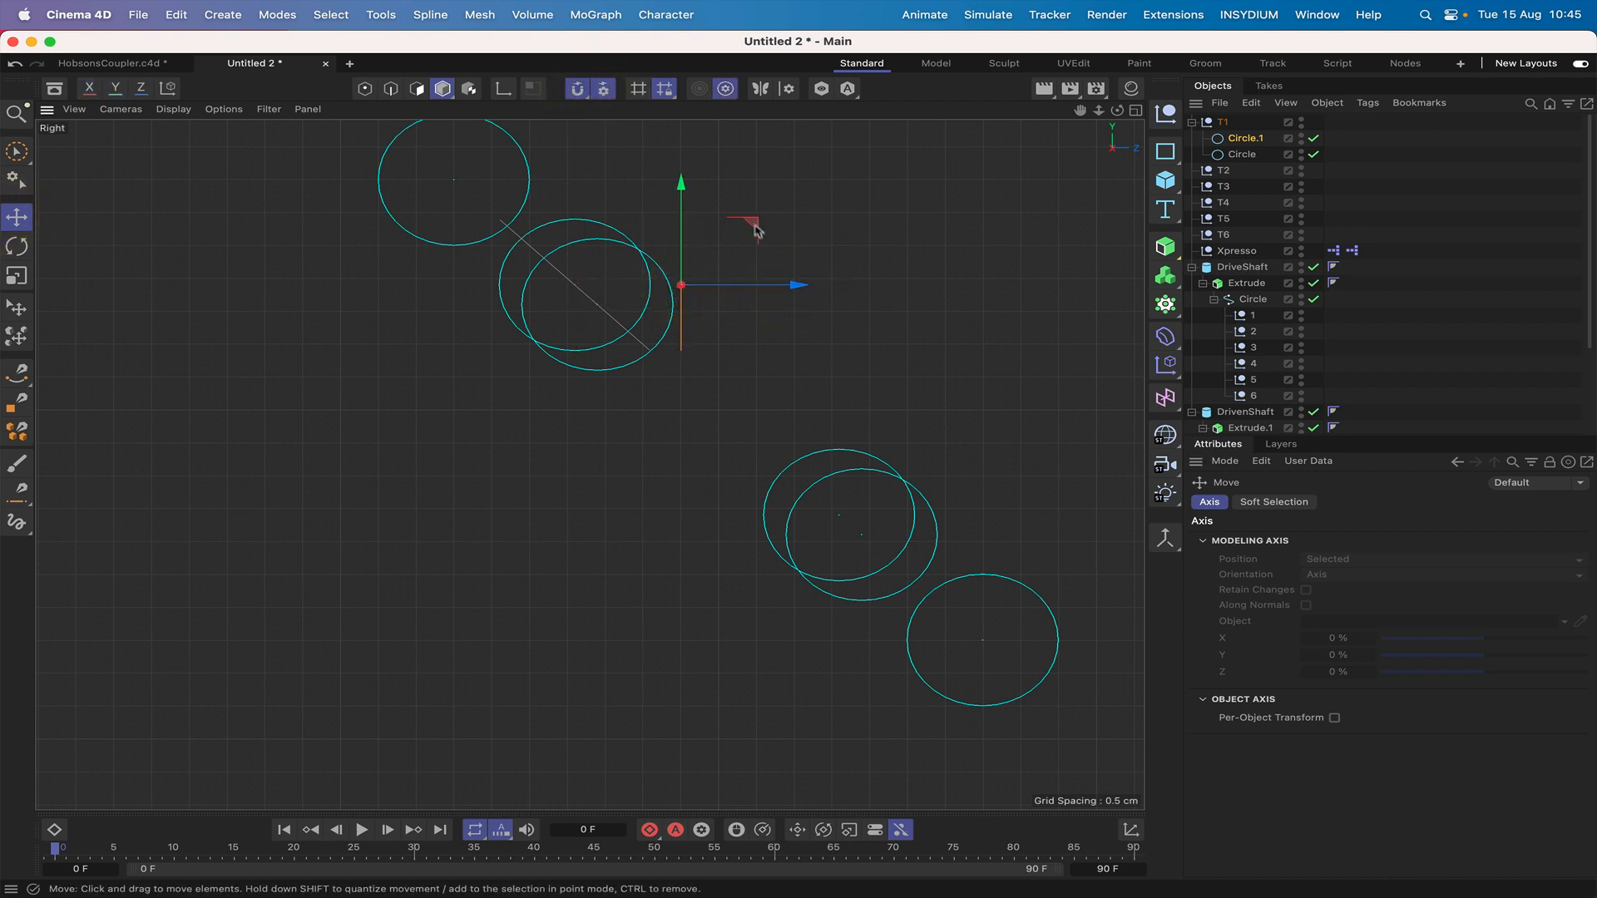
pyautogui.moveTo(757, 224); pyautogui.dragTo(795, 220)
pyautogui.press('super+z')
pyautogui.moveTo(794, 285); pyautogui.dragTo(831, 286)
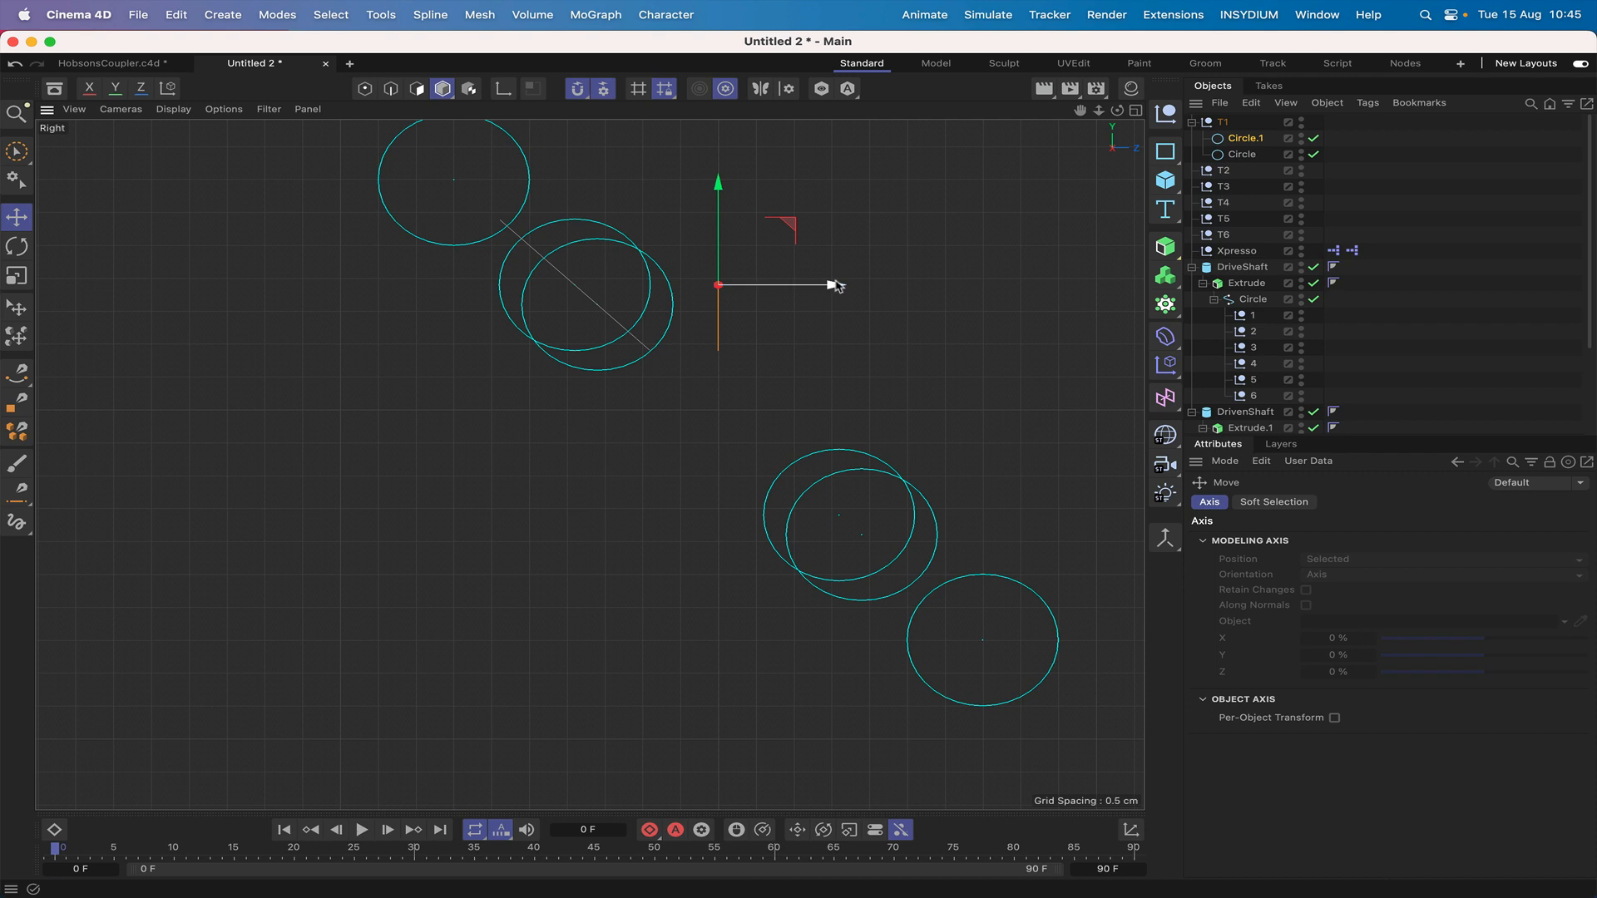
pyautogui.moveTo(836, 286); pyautogui.dragTo(950, 288)
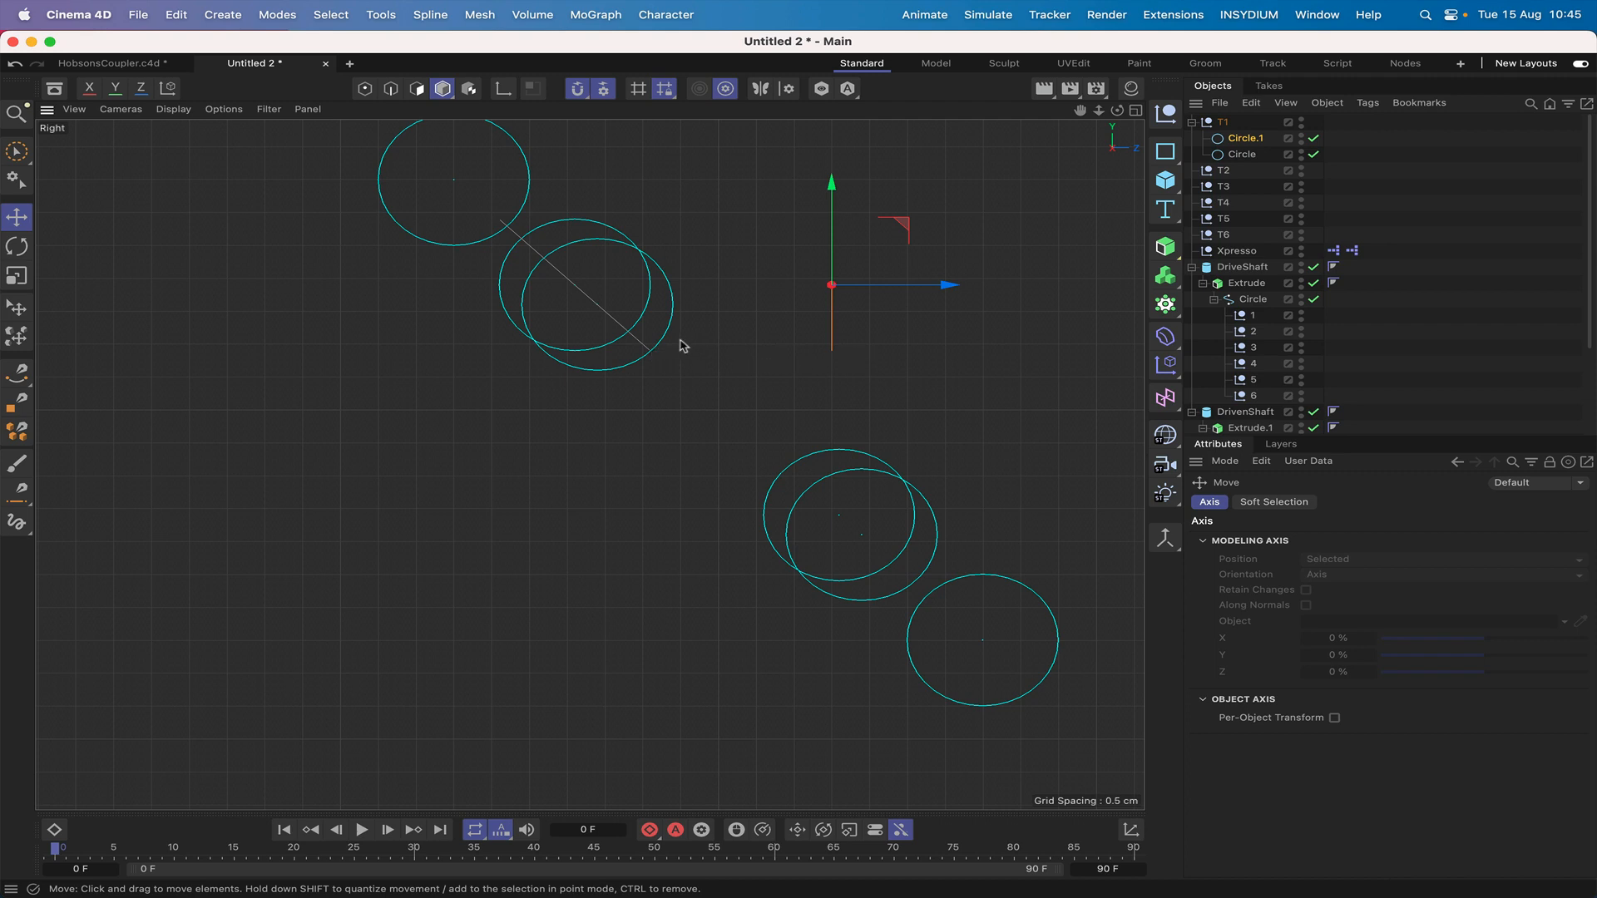
# Duplicate the original ellipse under T1 again, set the copy's Plane to XZ and disable its Ellipse option.
pyautogui.click(1239, 155)
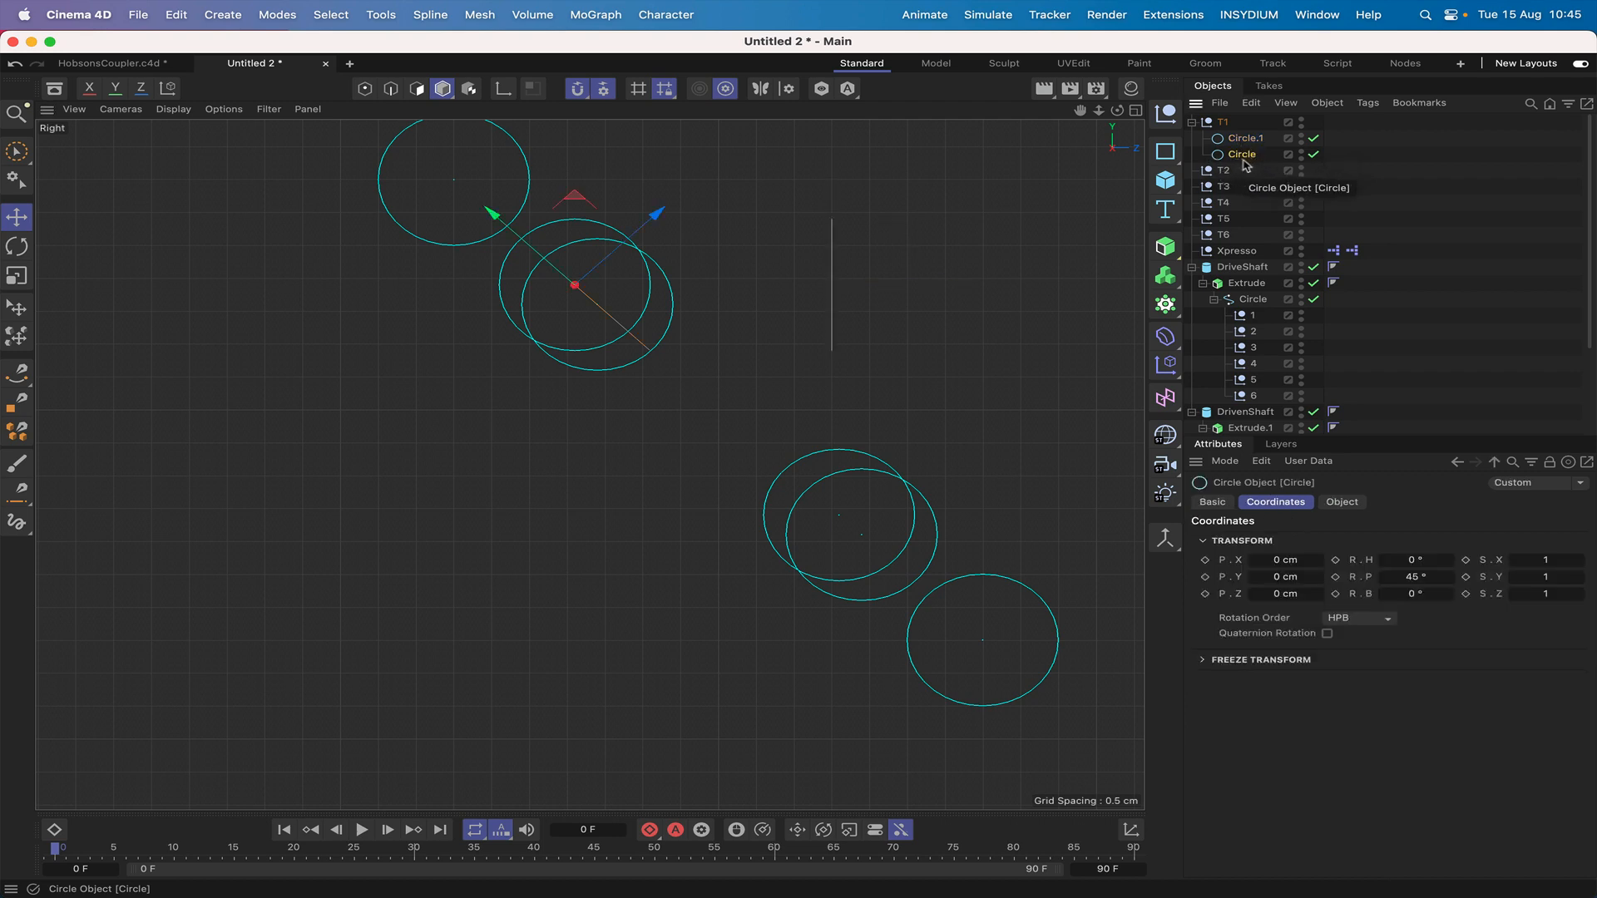
pyautogui.moveTo(1241, 164); pyautogui.dragTo(1244, 171)
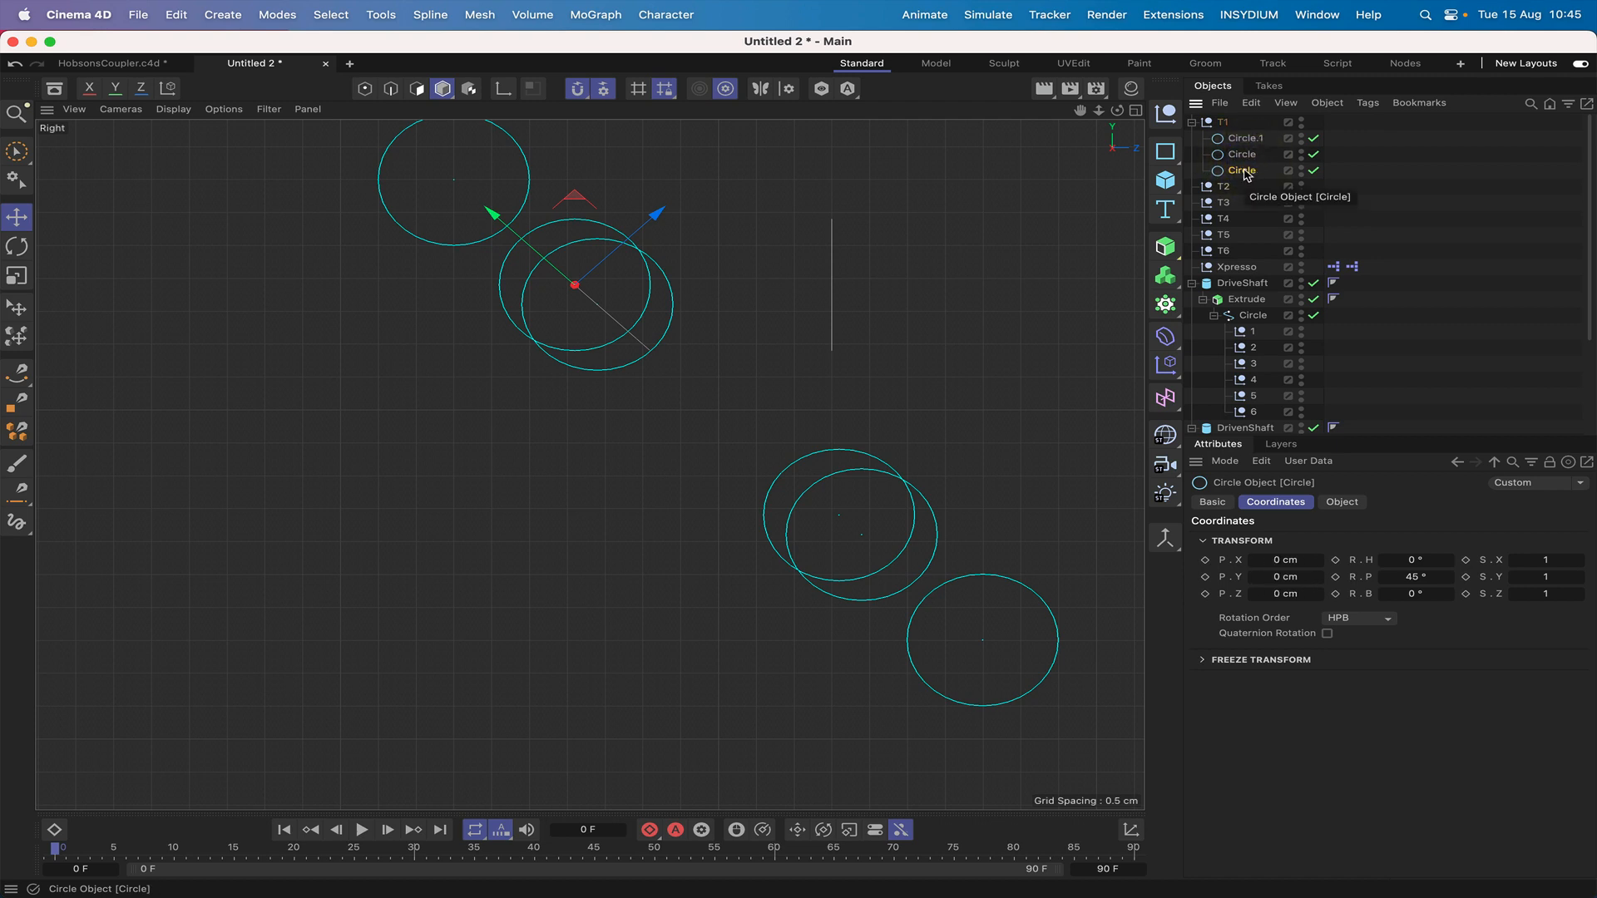
pyautogui.click(1343, 503)
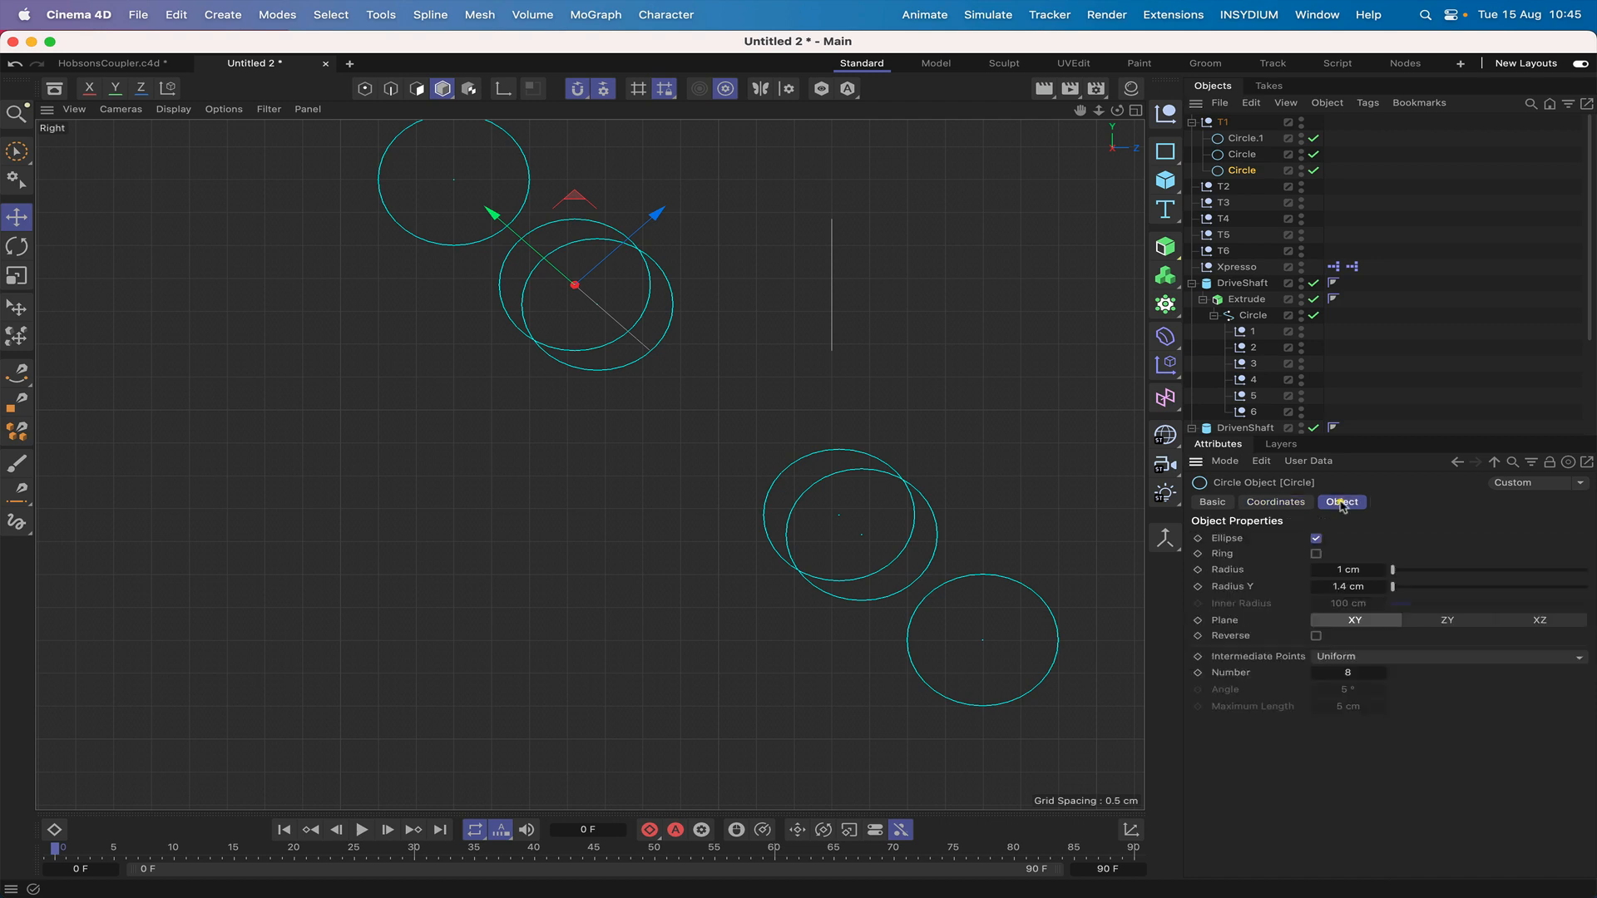
pyautogui.click(1552, 626)
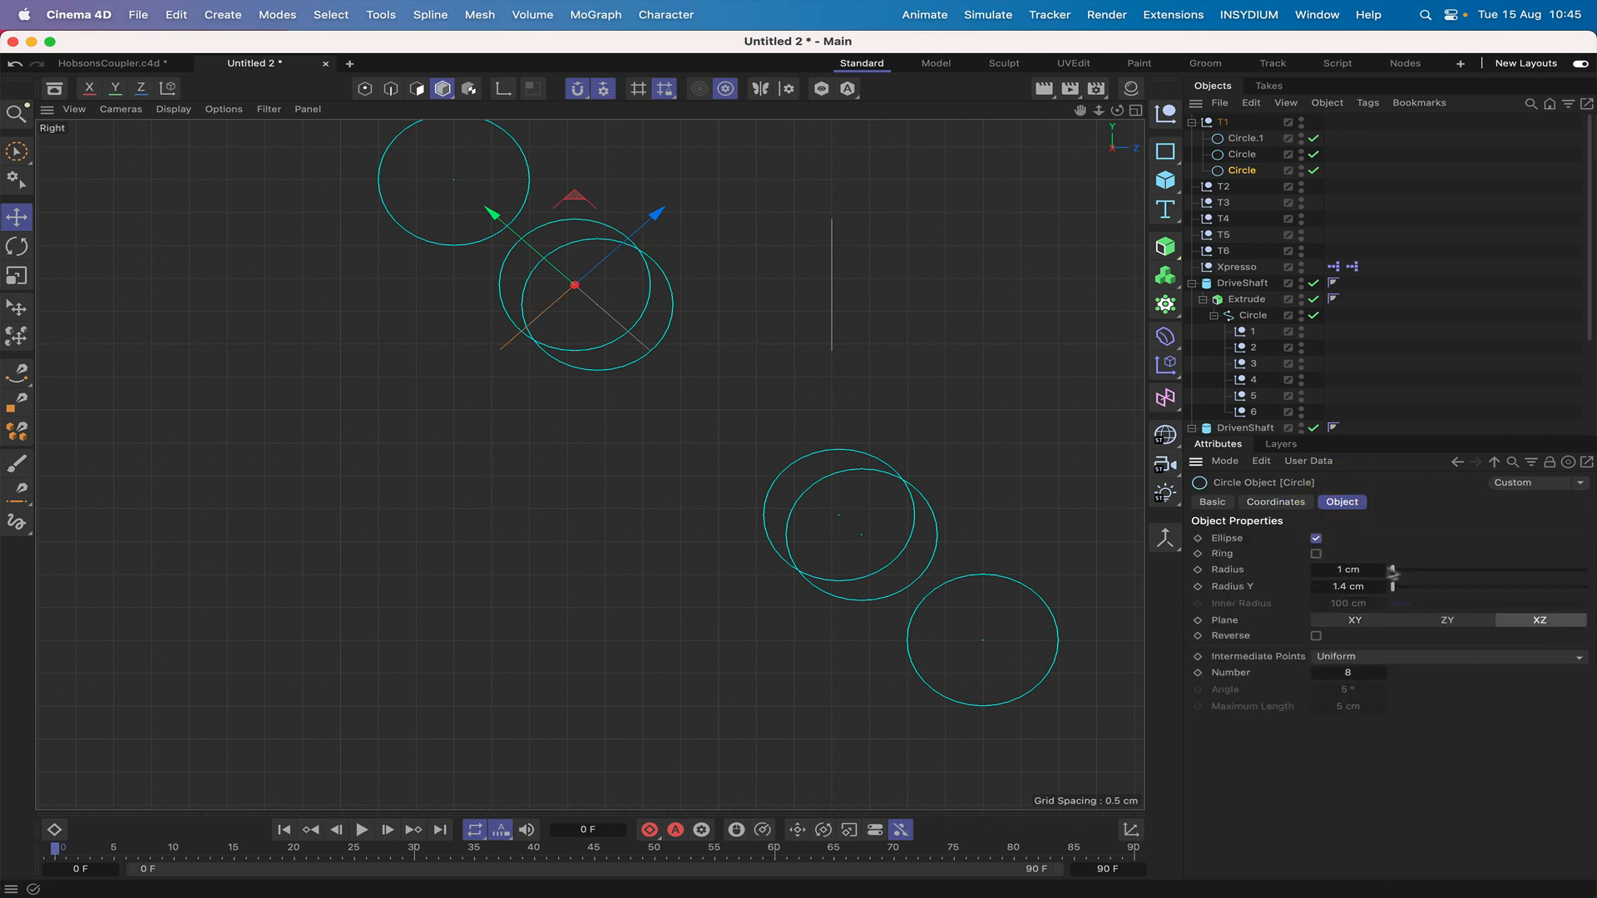
pyautogui.click(1316, 539)
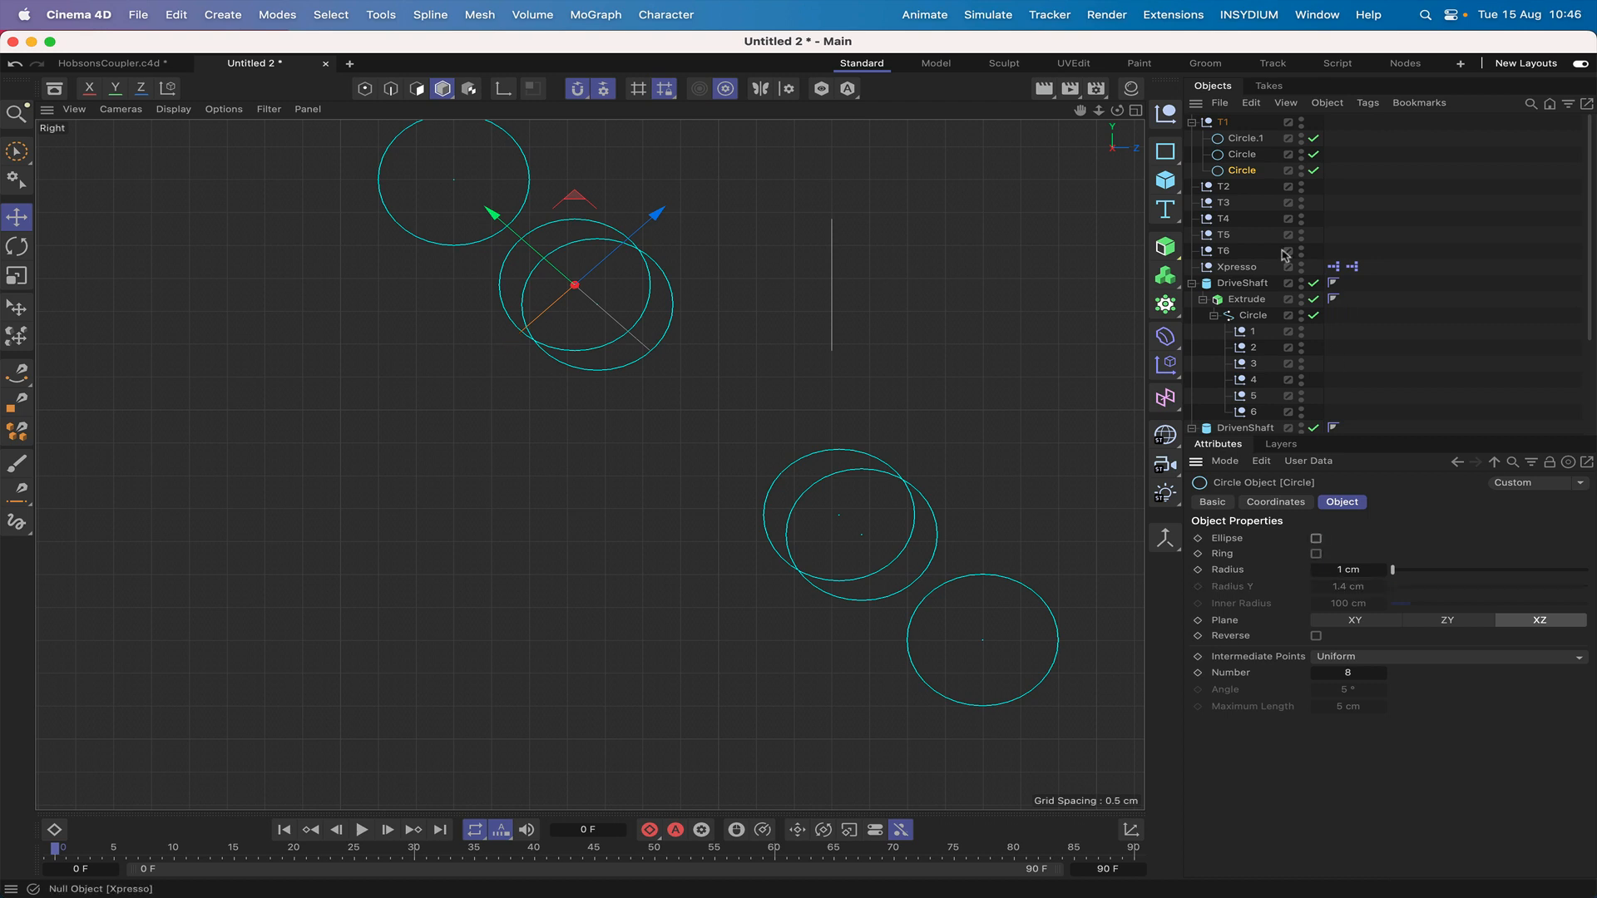
# Set the XZ circle's pitch rotation to 0° and move it down to about -3.4 cm in Y.
pyautogui.click(1275, 502)
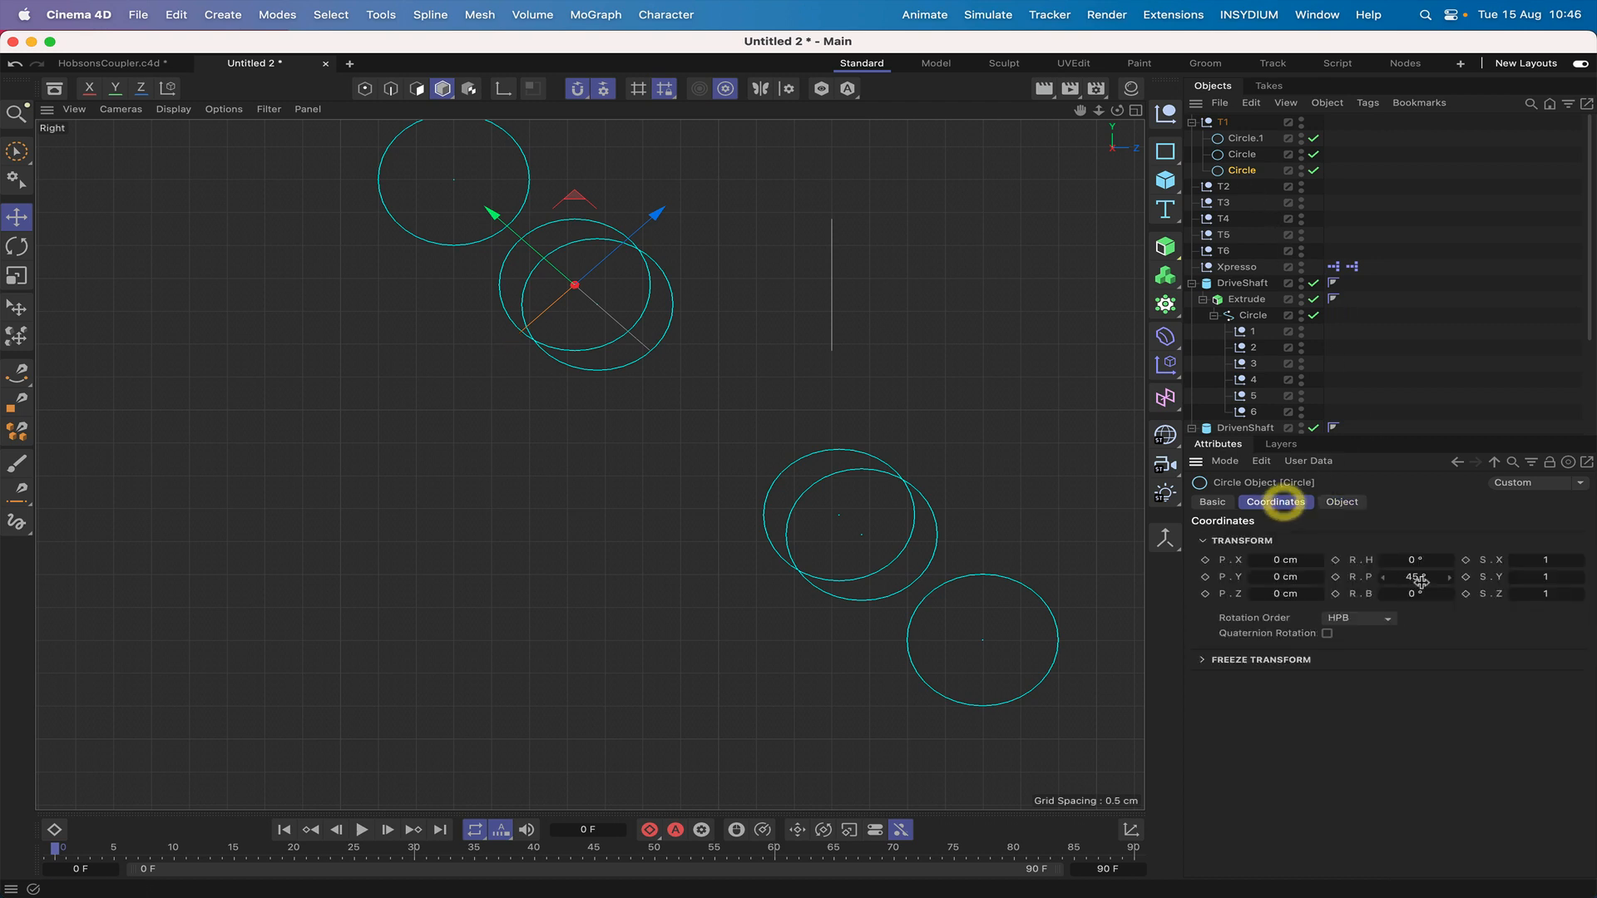
pyautogui.click(1416, 576)
pyautogui.write('0')
pyautogui.press('Return')
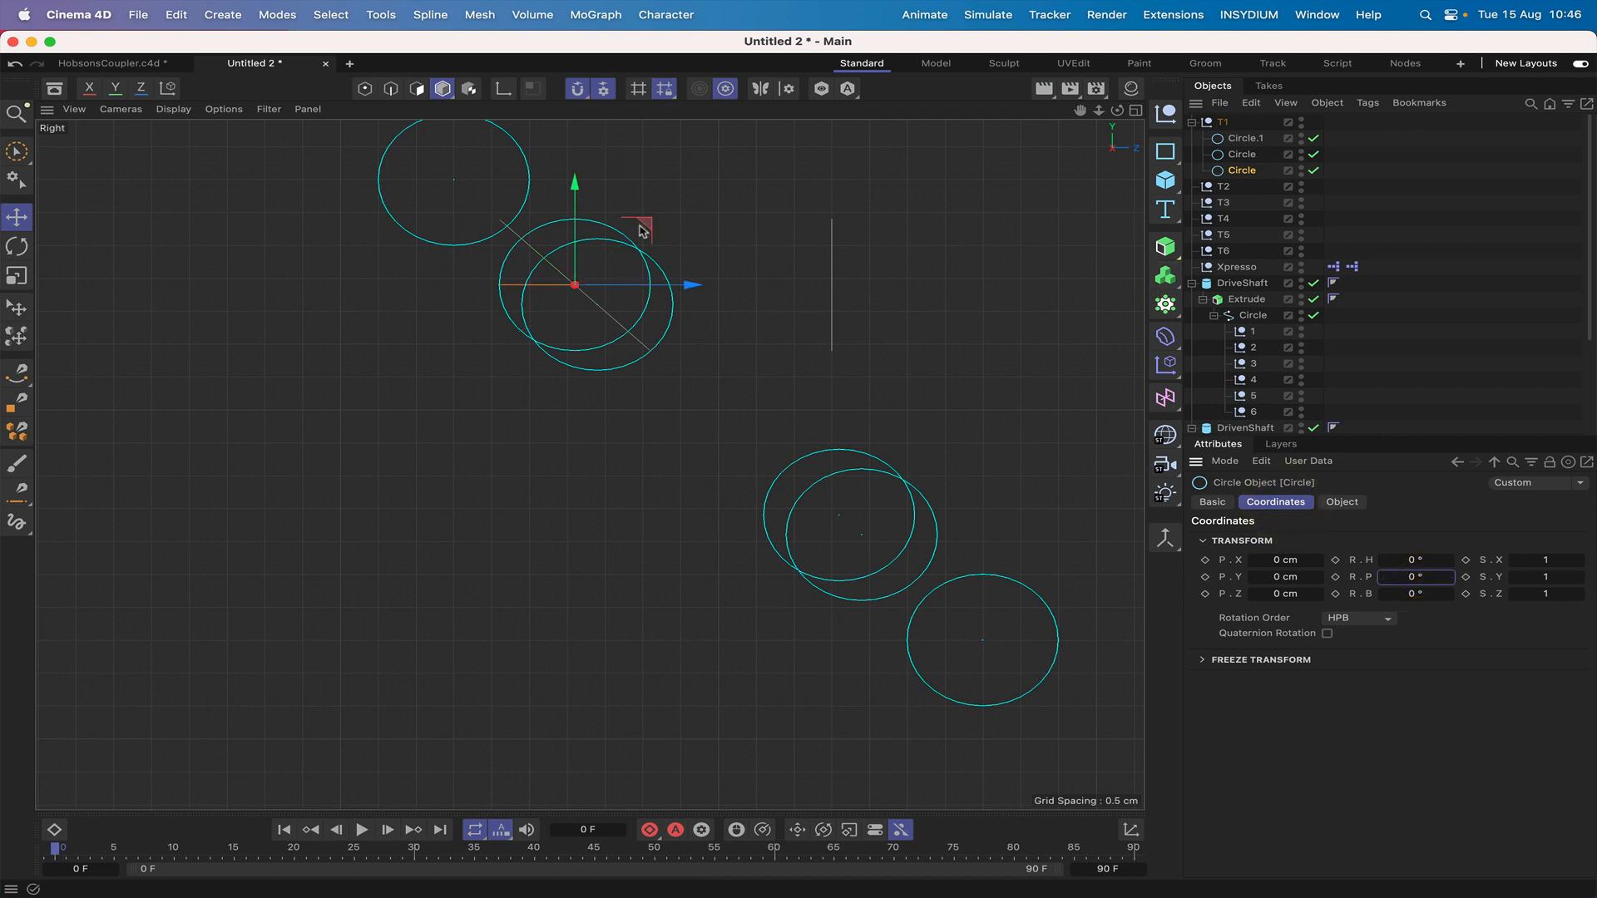
pyautogui.moveTo(571, 197); pyautogui.dragTo(568, 416)
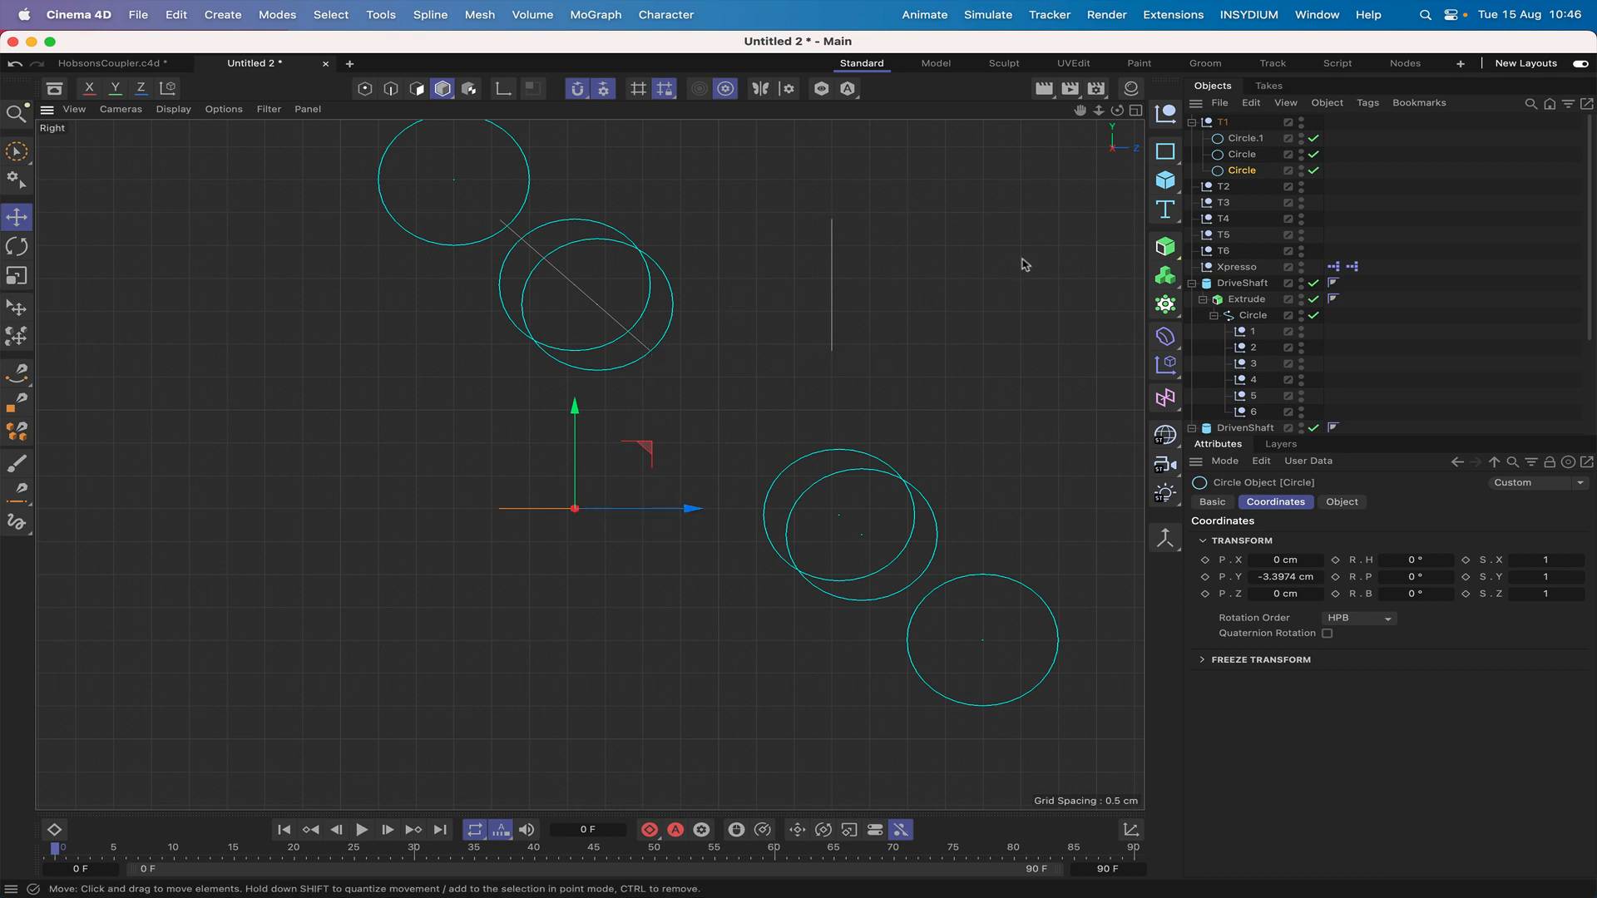
# Switch to the Perspective view, rename Circle.1 under T1 to Circle, and rename the angled middle spline to Elipse.
pyautogui.press('F1')
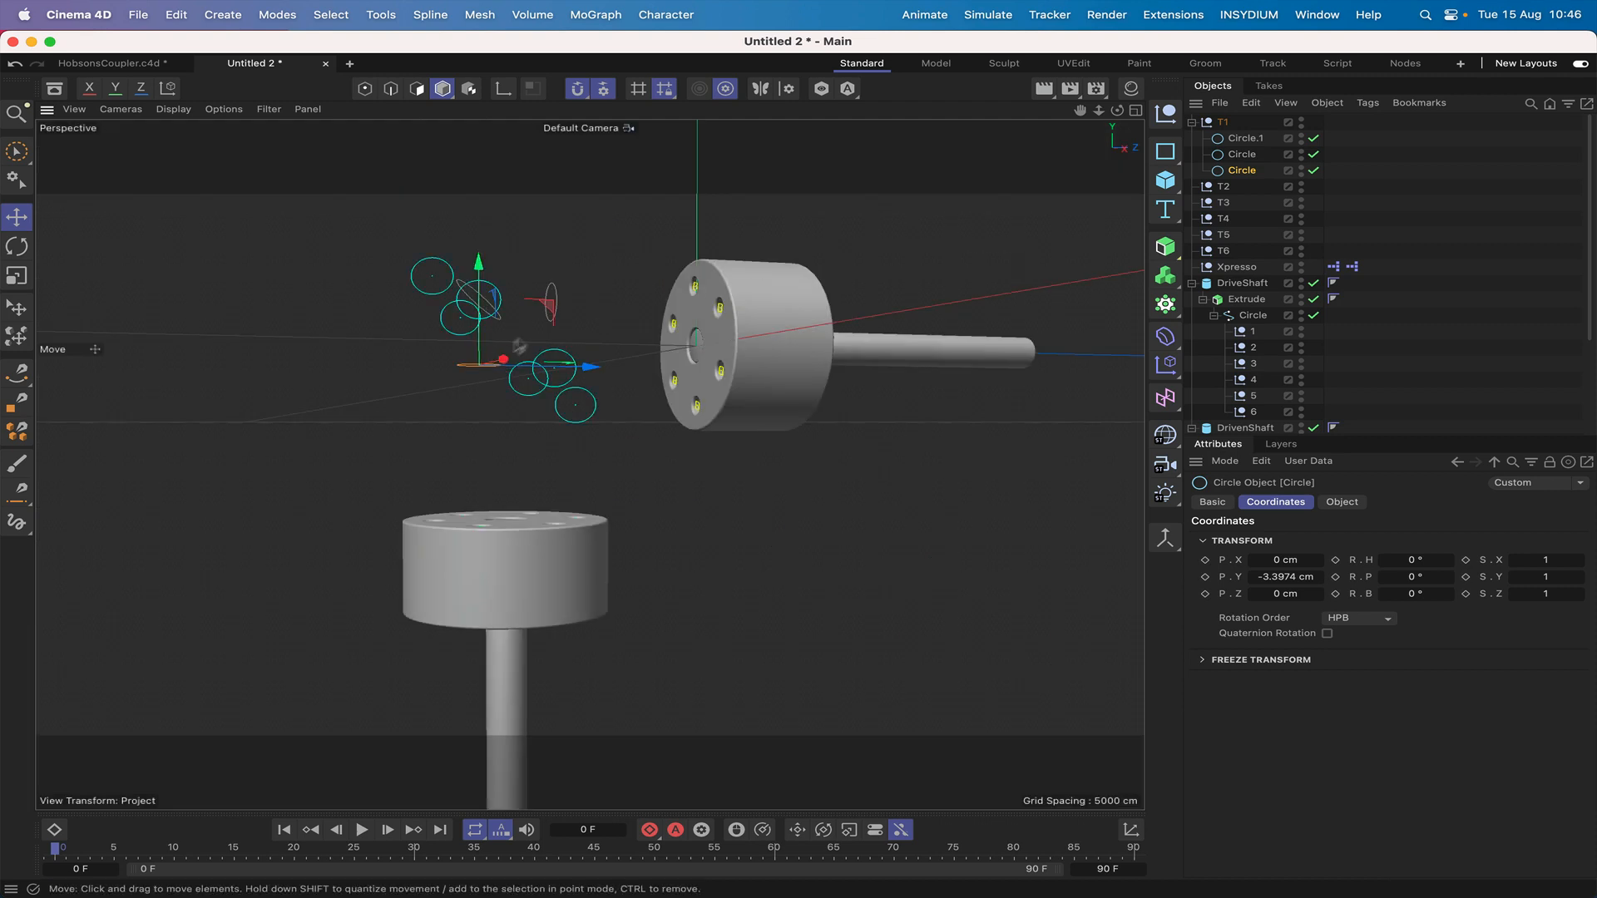
pyautogui.moveTo(1116, 110); pyautogui.dragTo(588, 464)
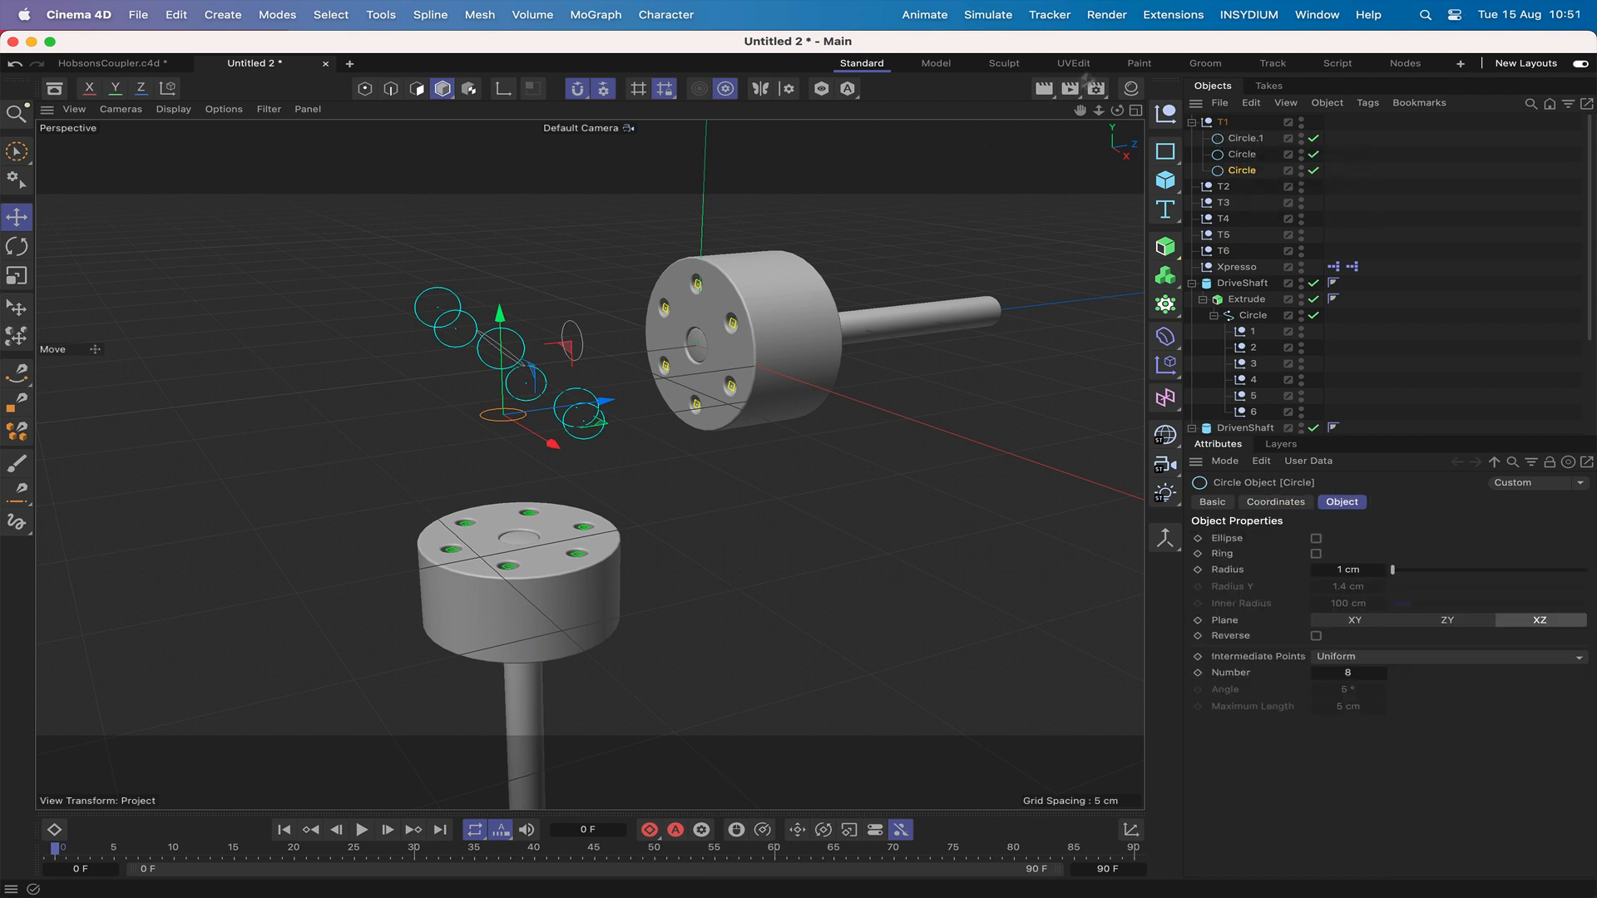
pyautogui.doubleClick(1247, 138)
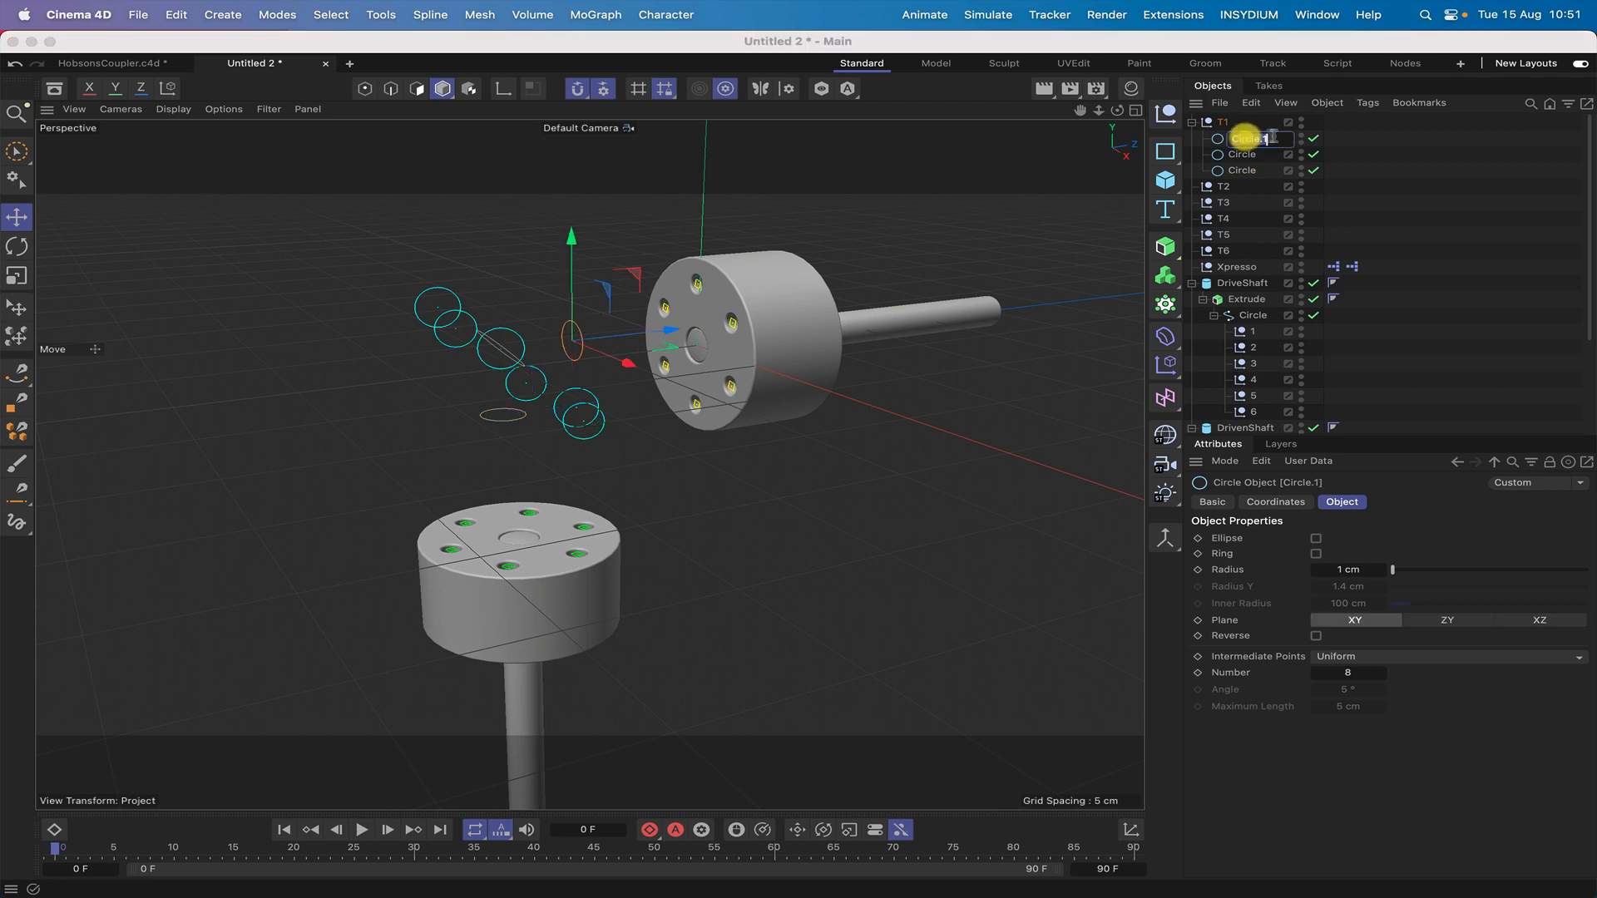
pyautogui.press('Return')
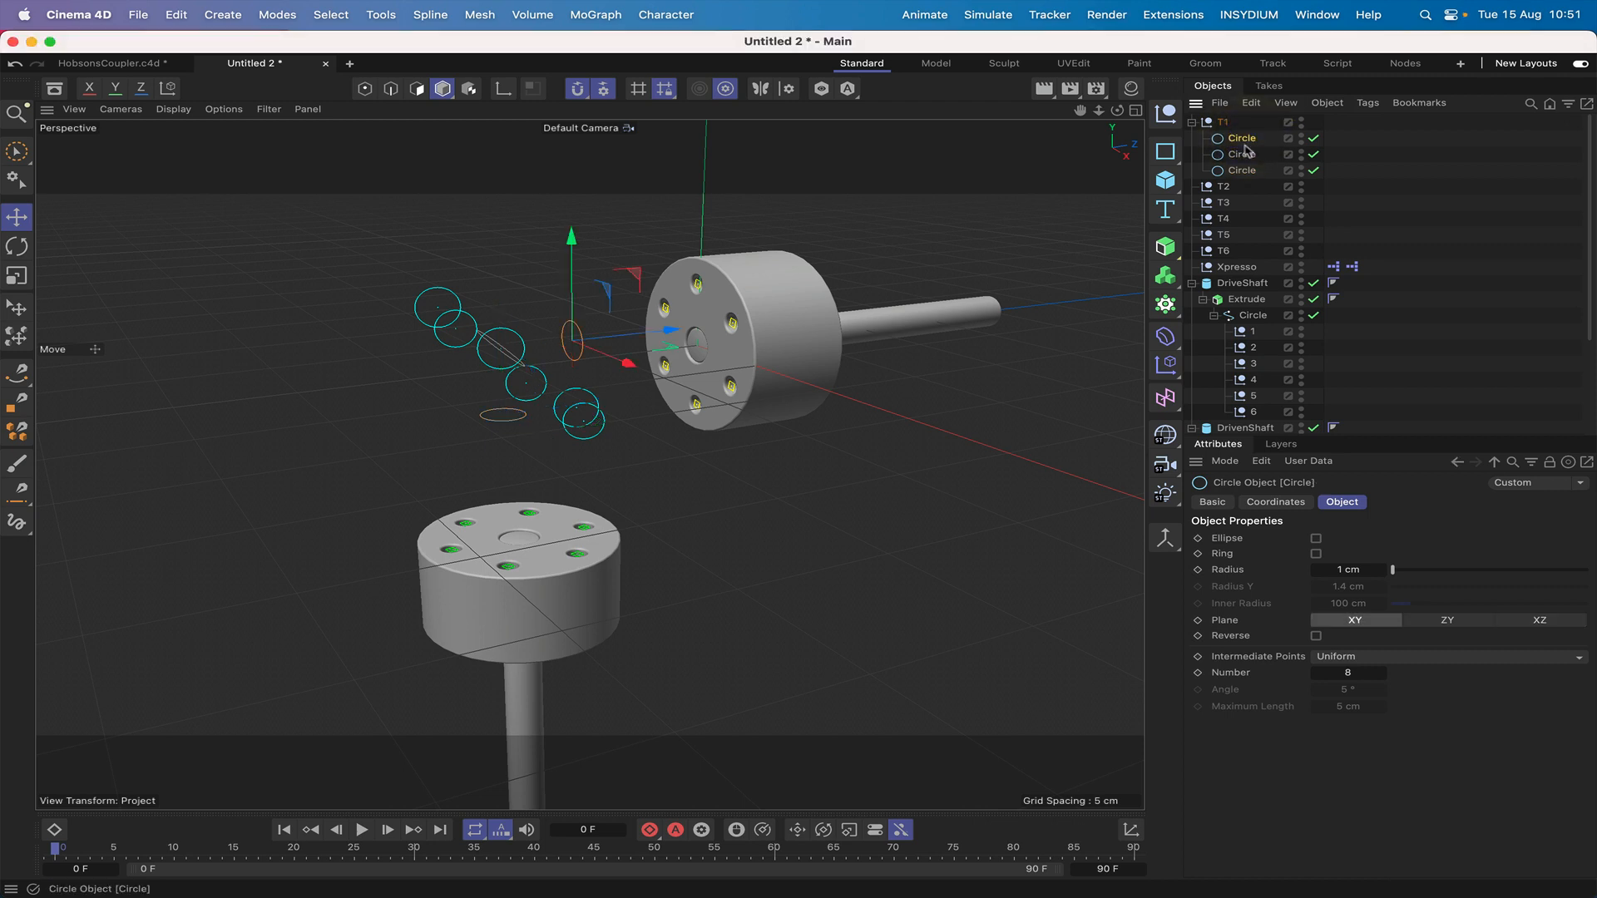
pyautogui.doubleClick(1239, 156)
pyautogui.write('Ellipse')
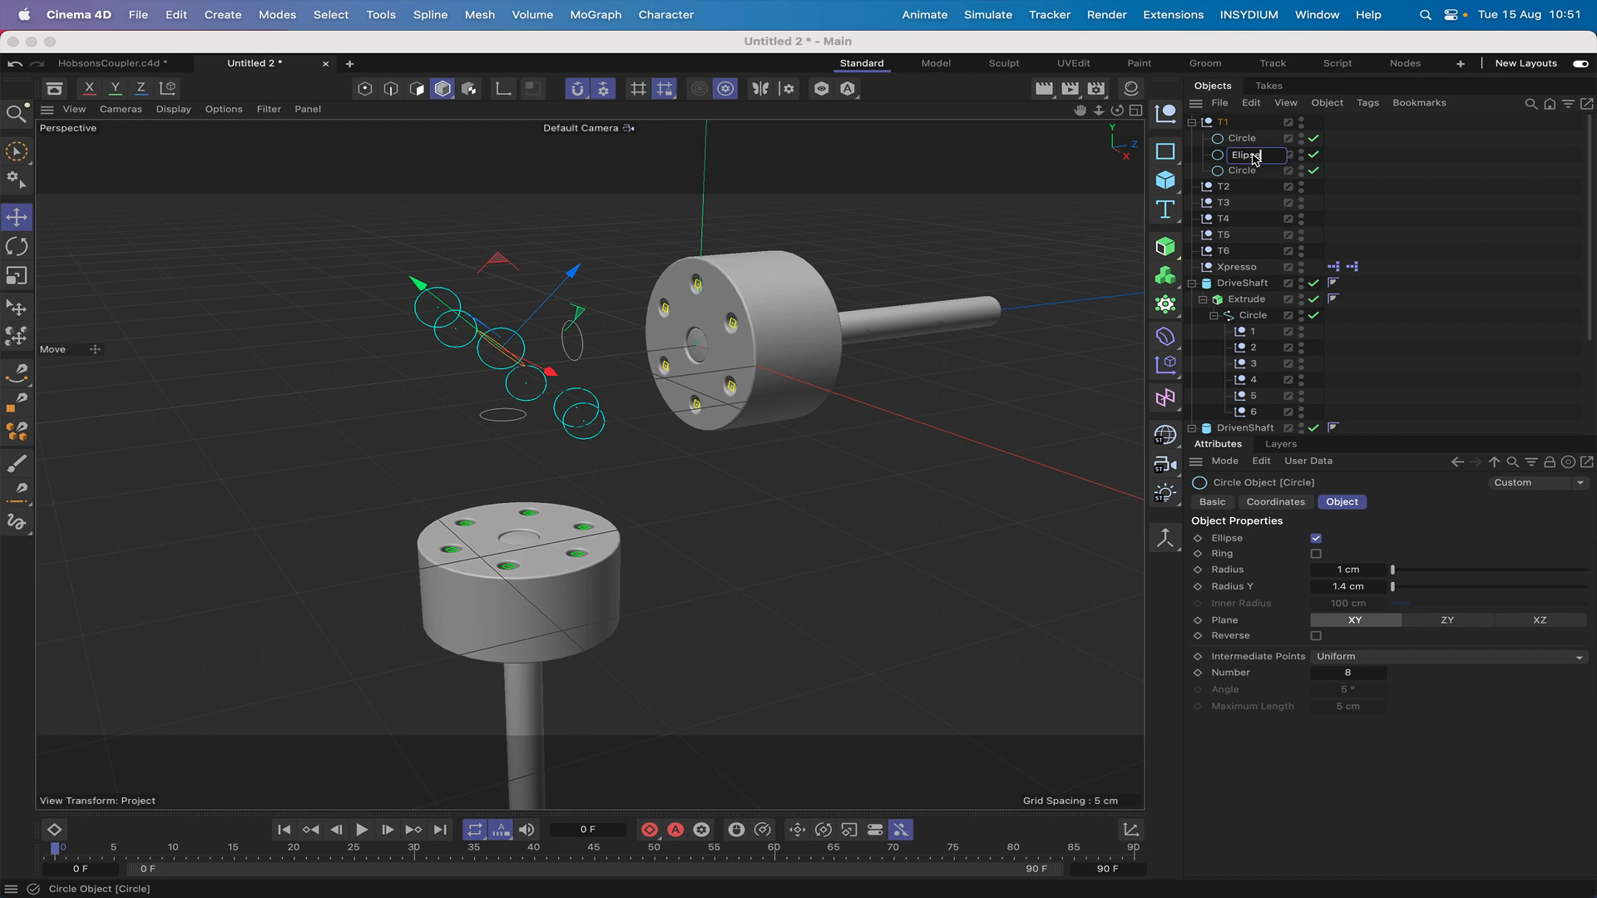
pyautogui.press('Return')
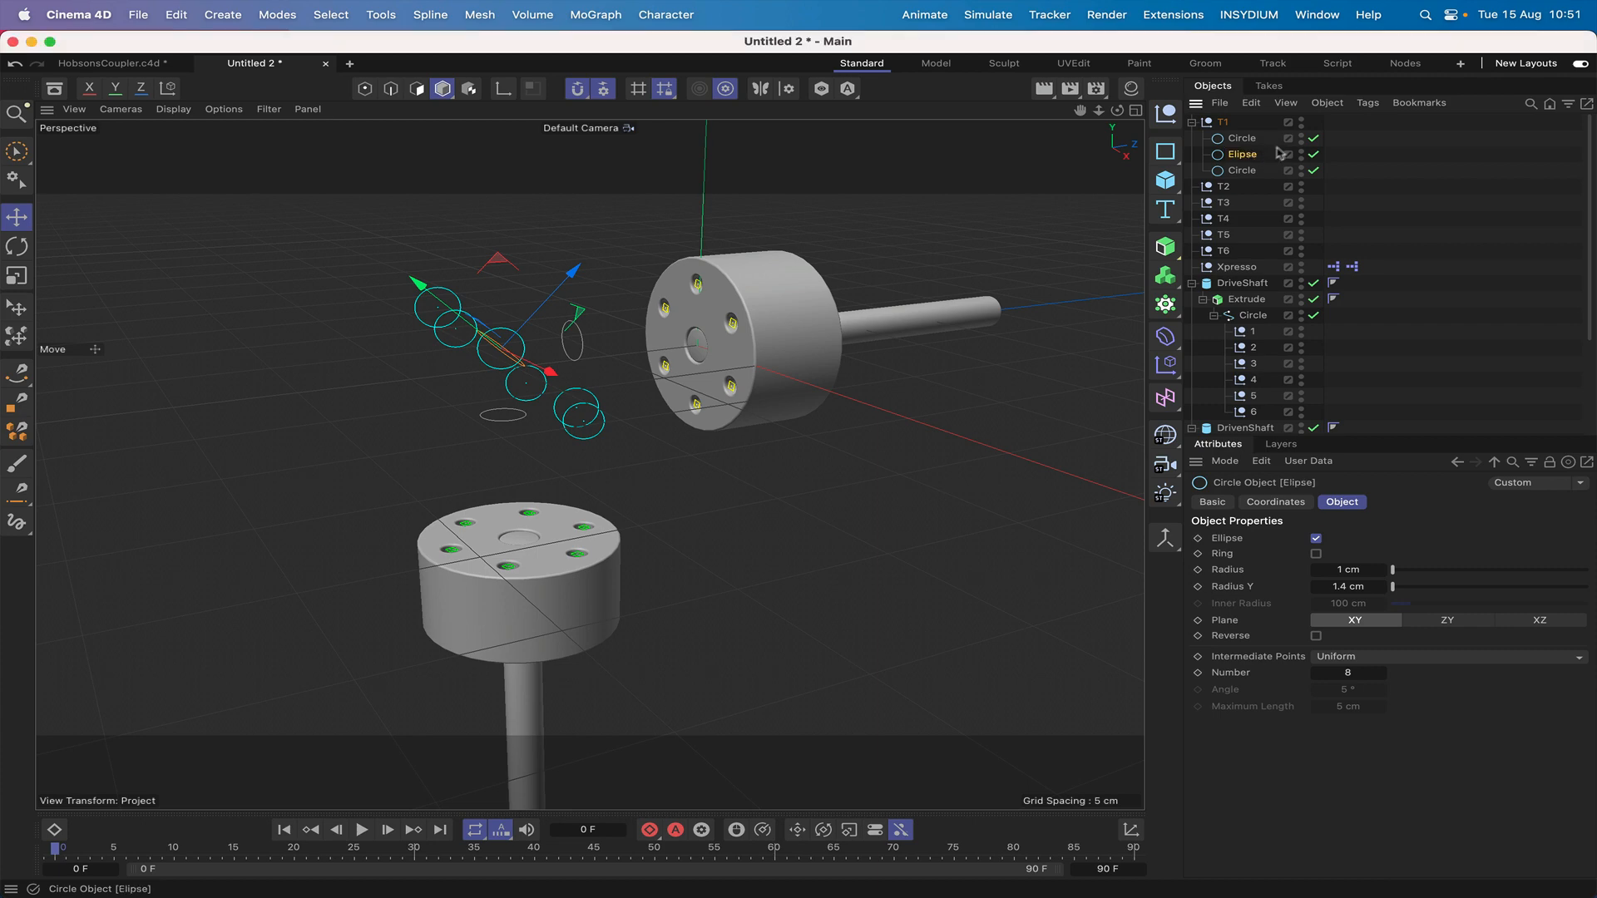
# Create a Loft from the two circles and the ellipse under T1, and enable its Linear Interpolation.
pyautogui.moveTo(1265, 139); pyautogui.dragTo(1241, 171)
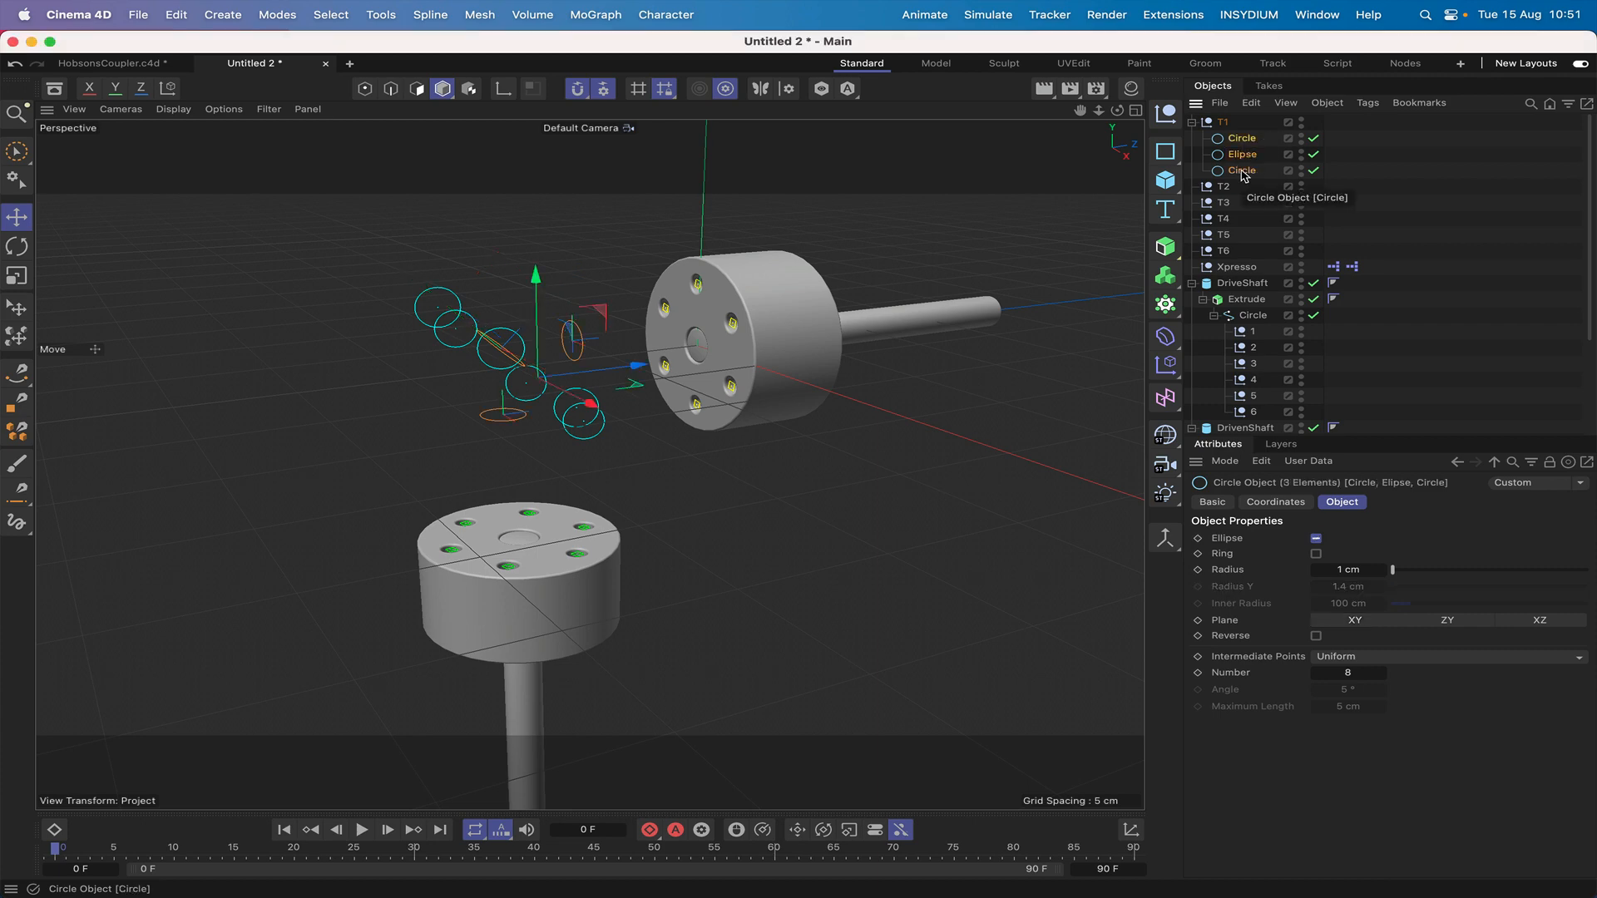
pyautogui.click(1165, 247)
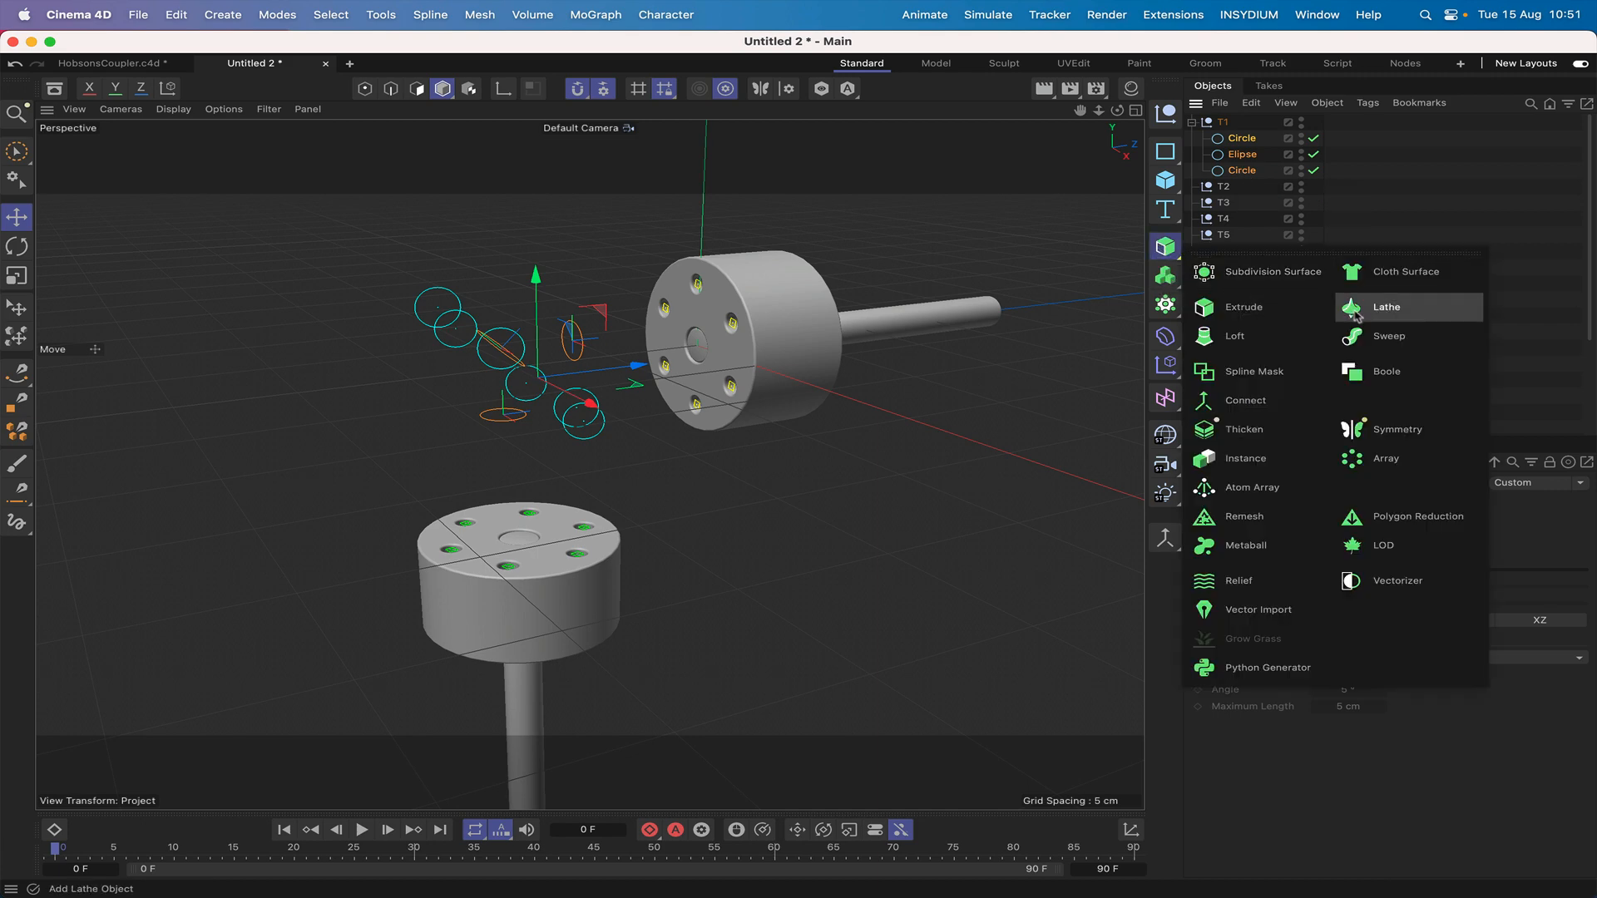
pyautogui.click(1235, 335)
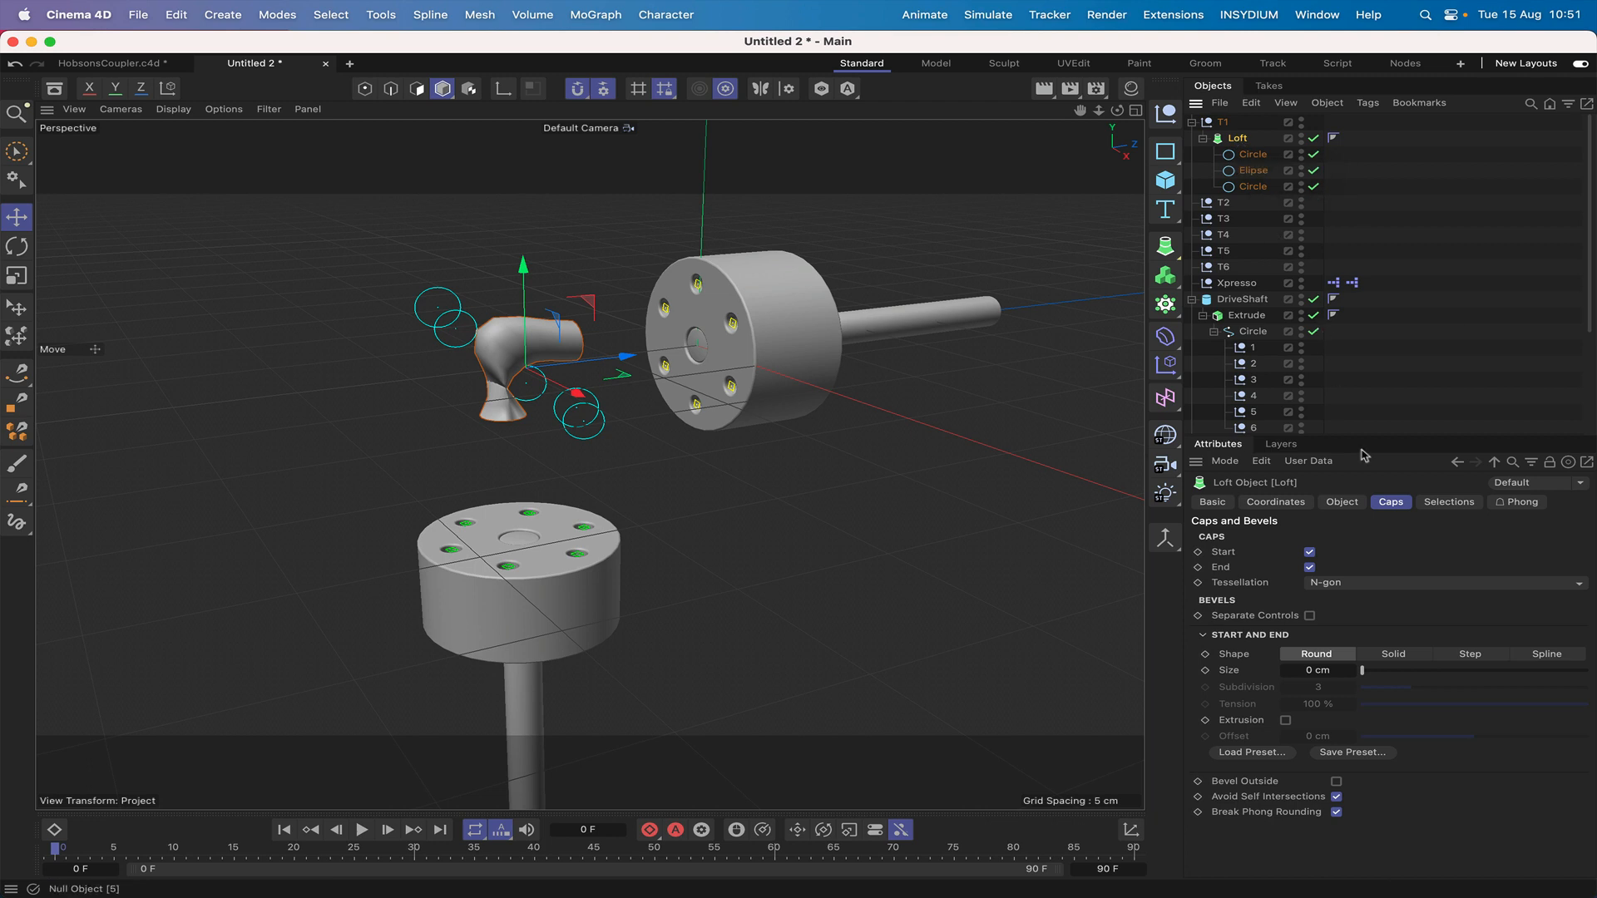
pyautogui.click(1341, 502)
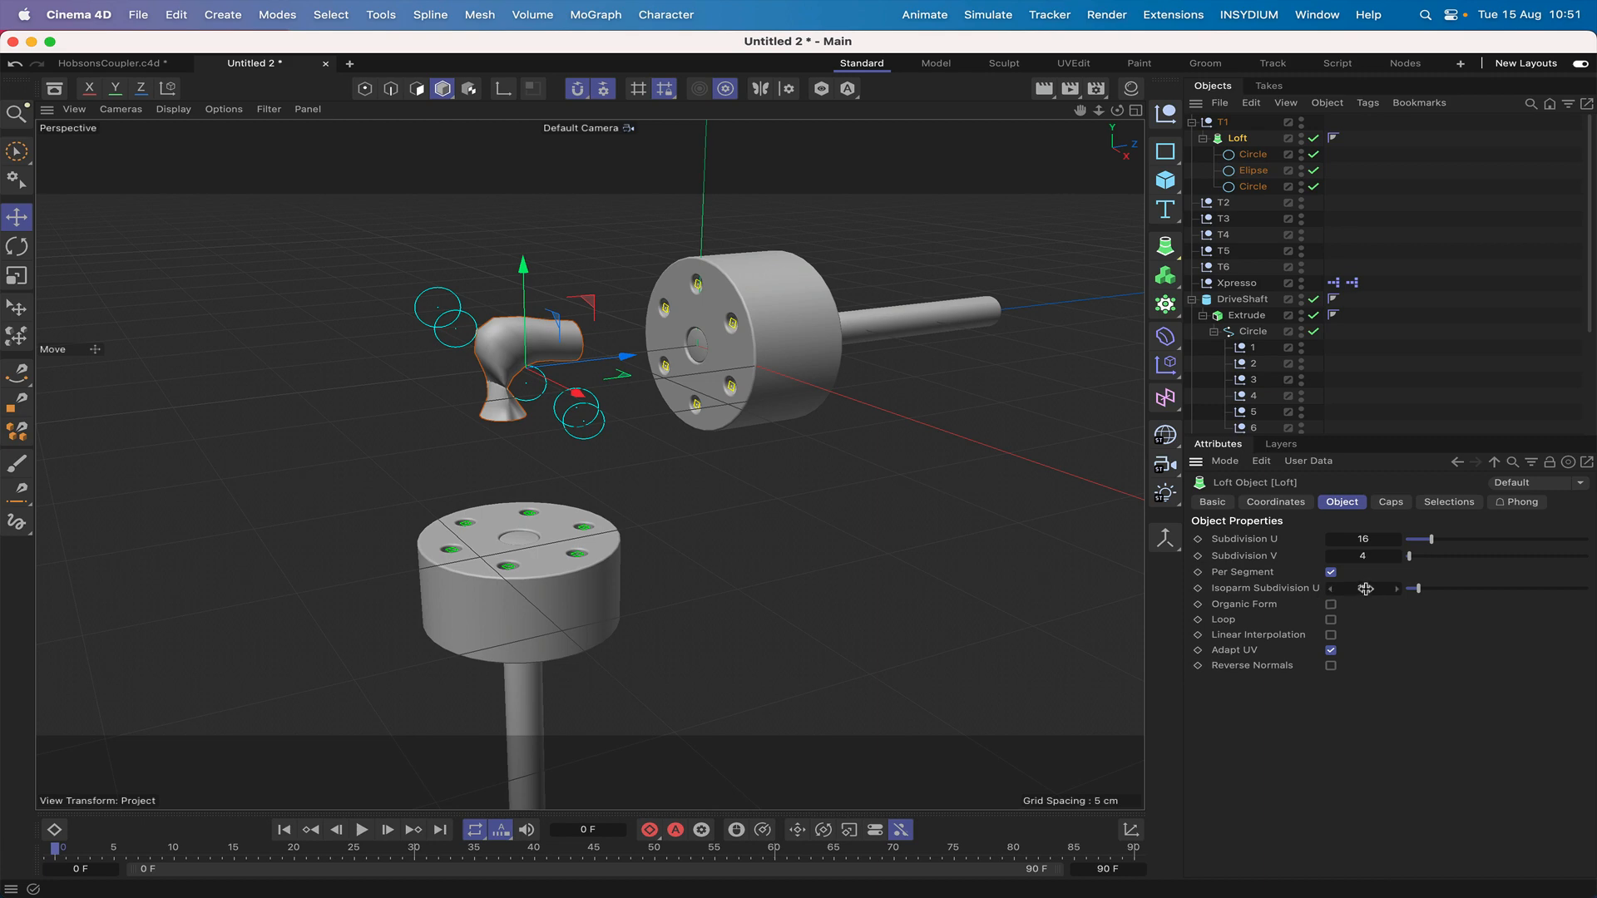
pyautogui.click(1330, 635)
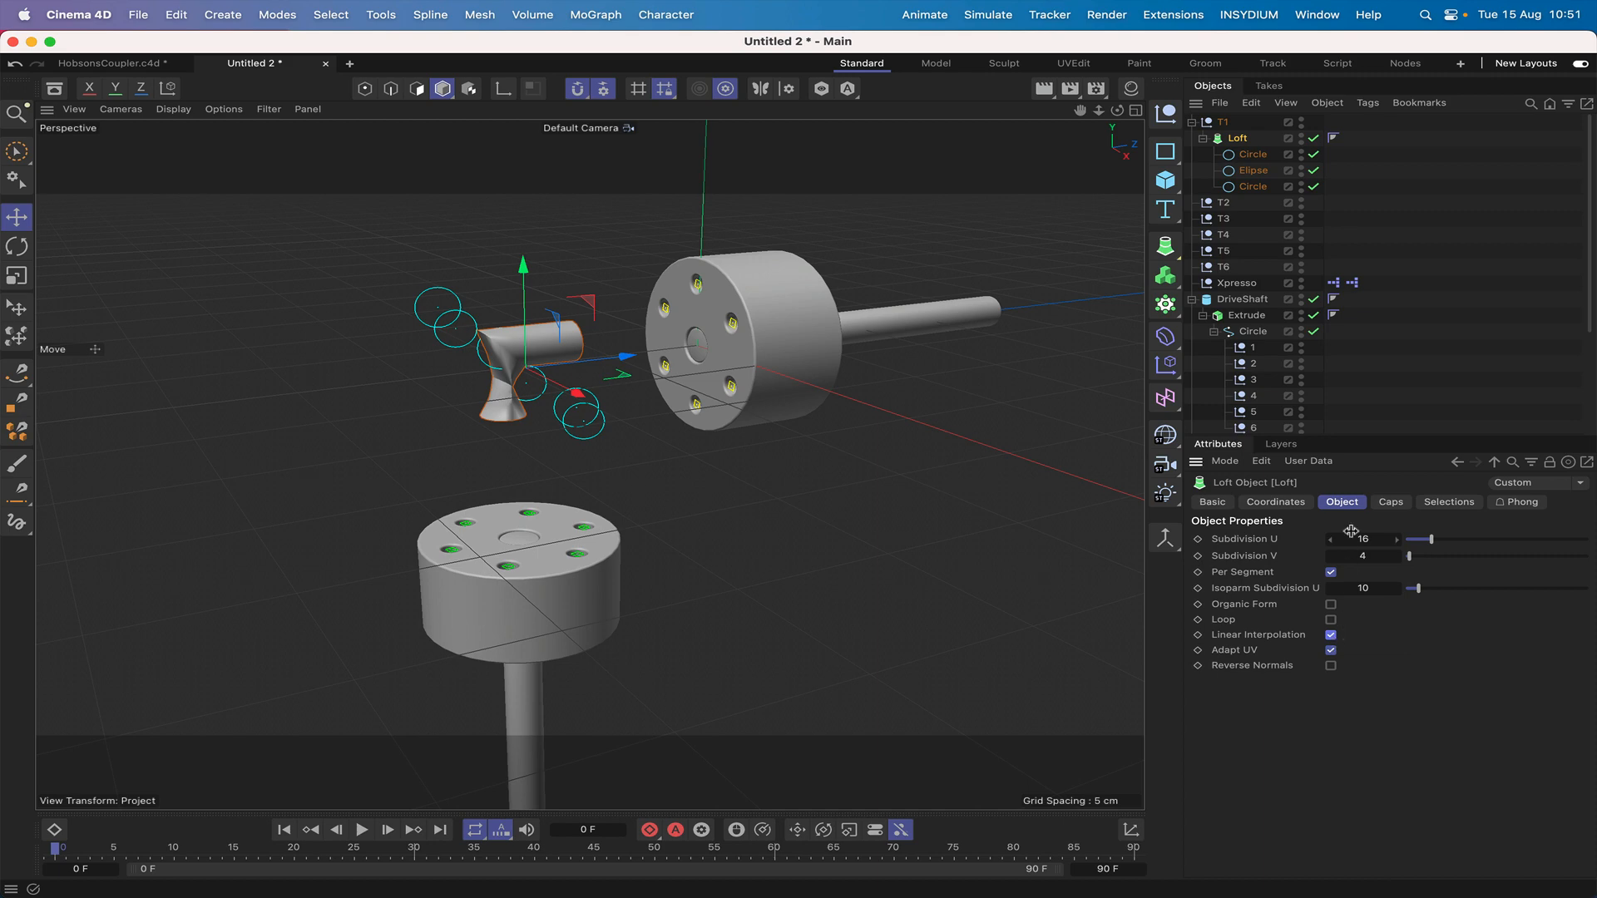
# Rotate the lower circle of the T1 loft about its vertical axis until the rod's lower leg is straight and untwisted.
pyautogui.click(1254, 188)
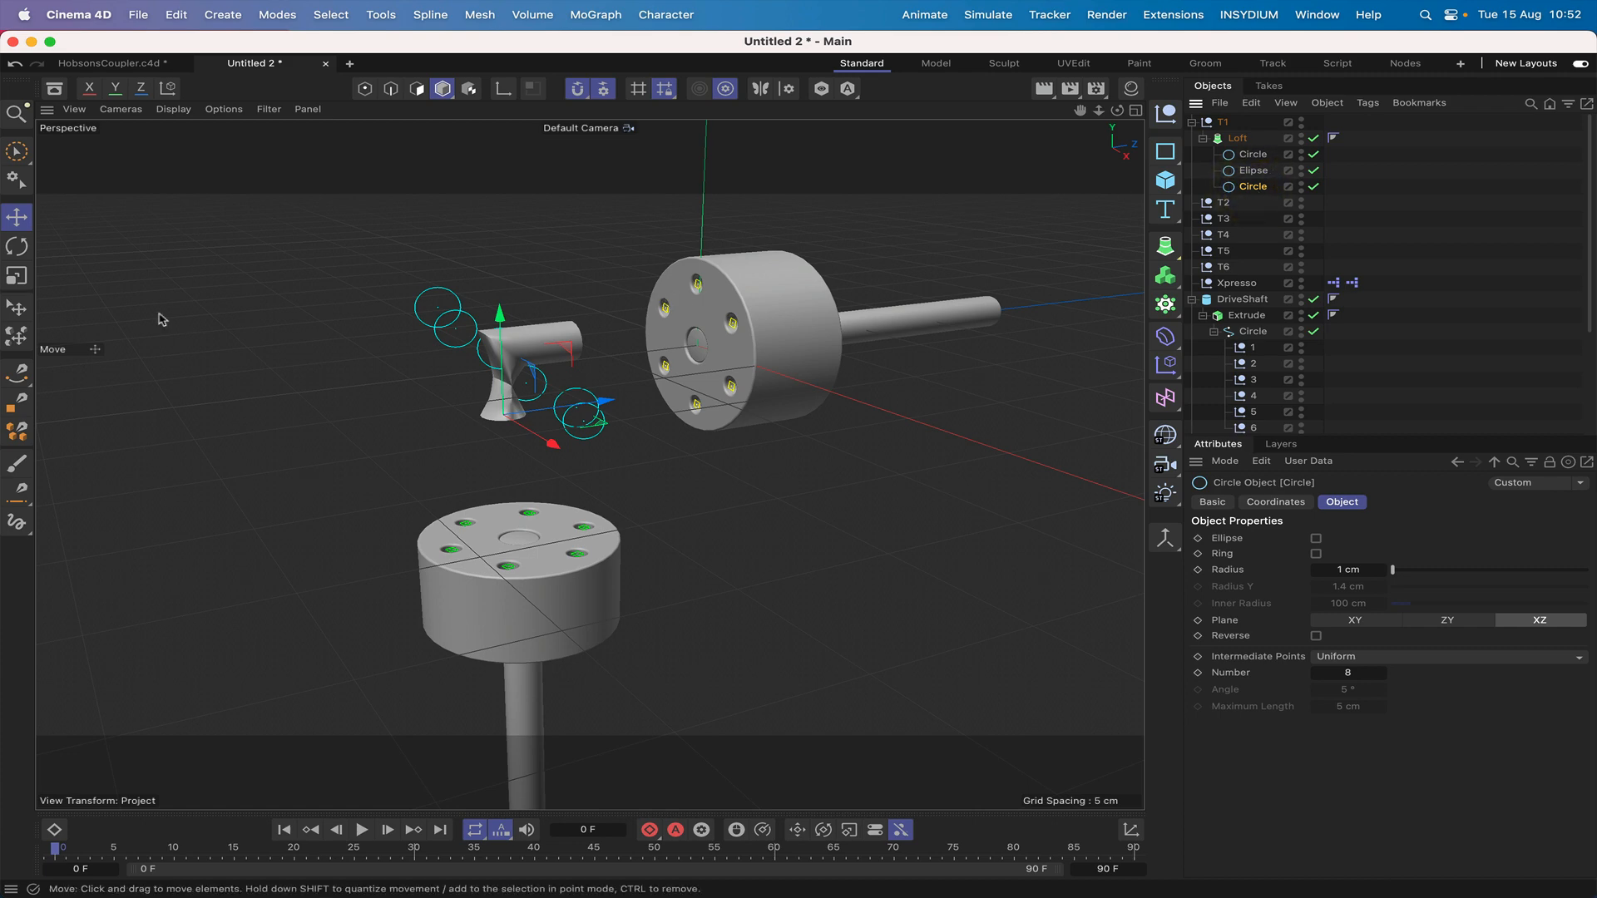
pyautogui.click(16, 246)
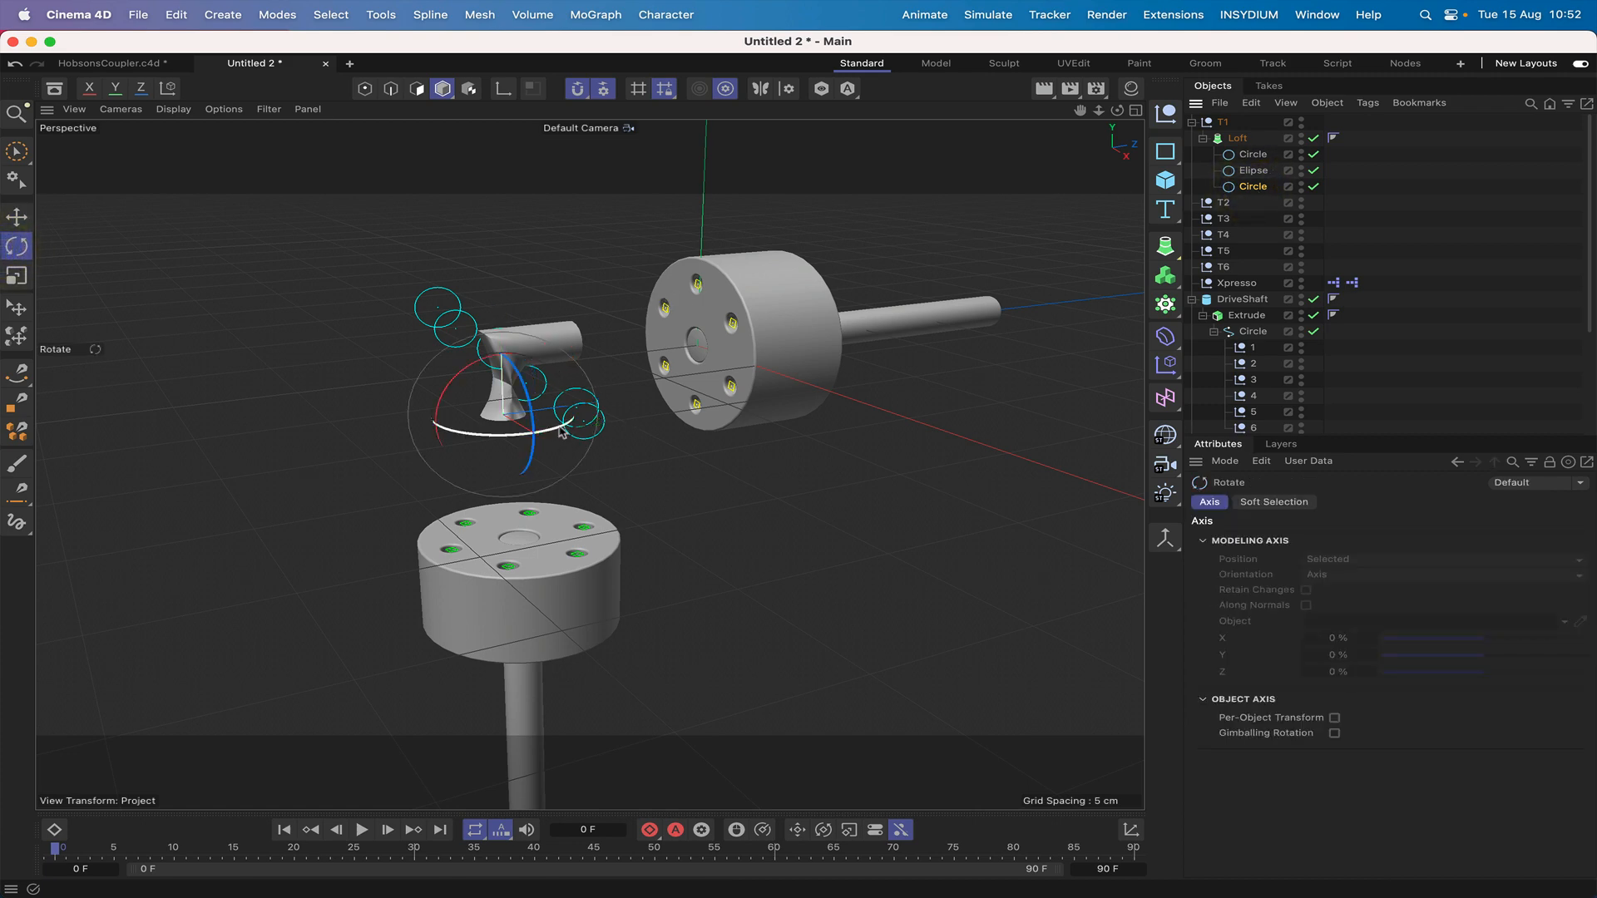
pyautogui.moveTo(558, 433); pyautogui.dragTo(434, 402)
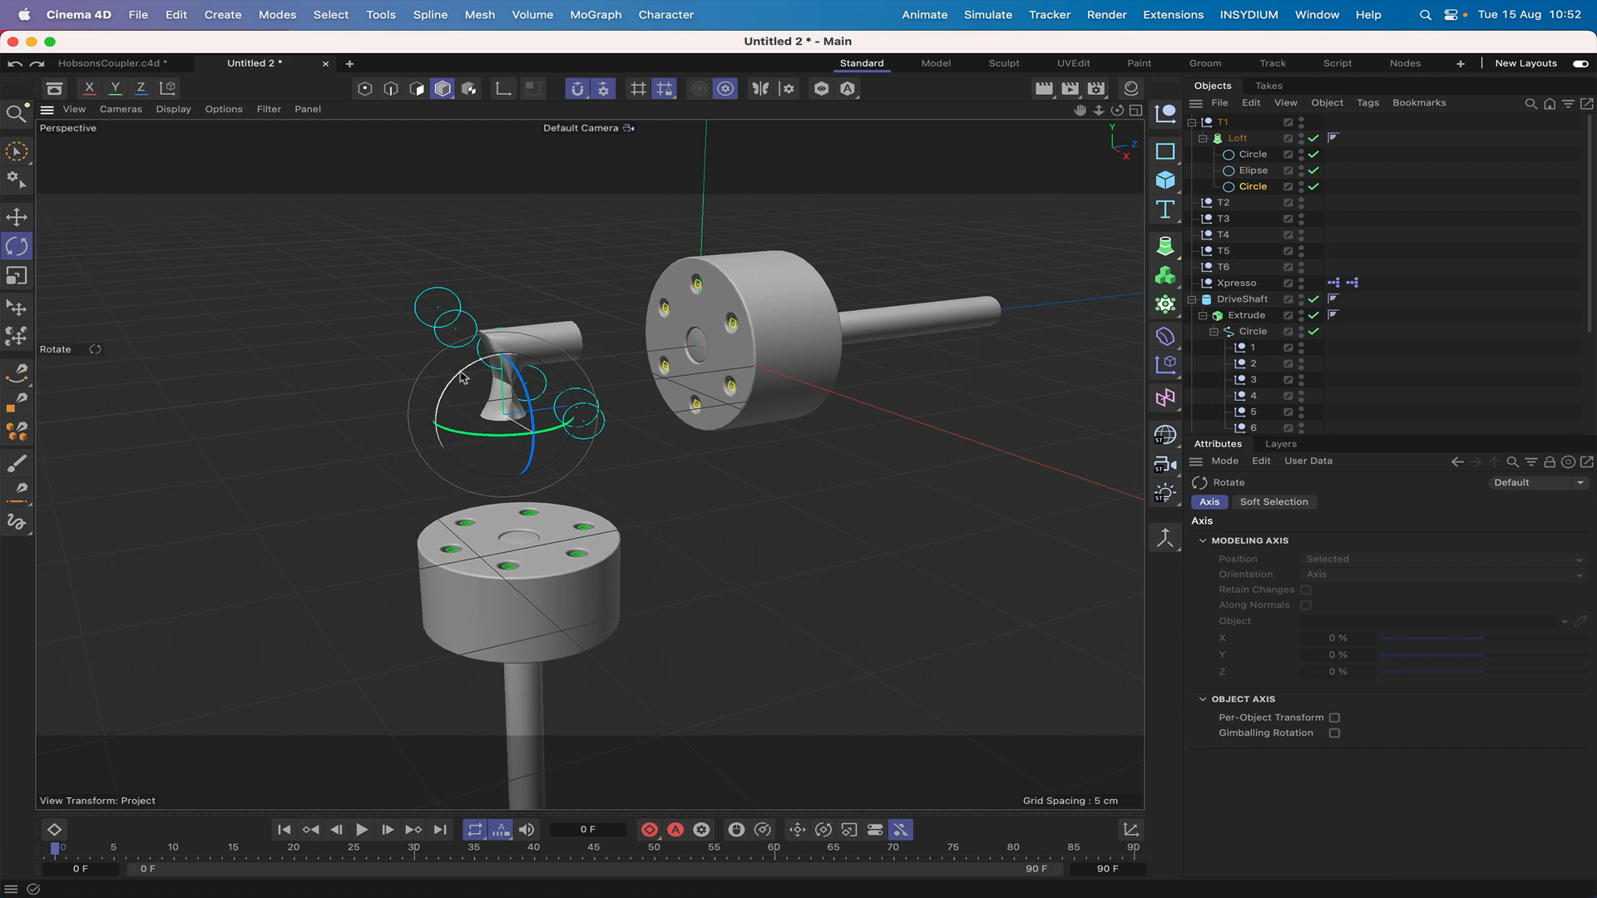
pyautogui.moveTo(463, 378); pyautogui.dragTo(530, 449)
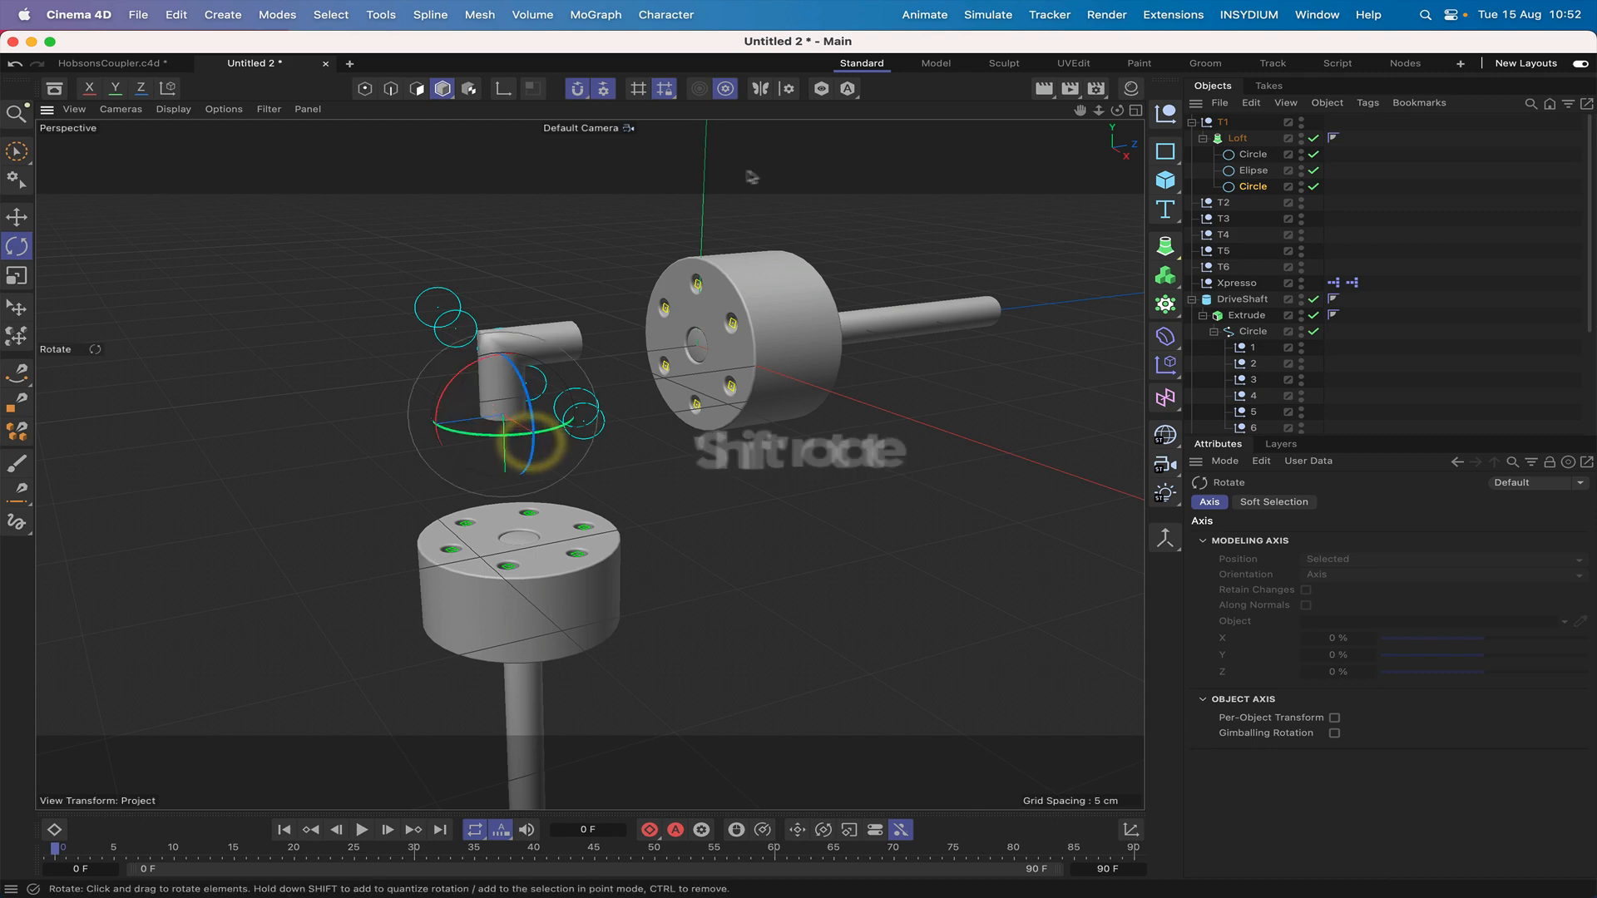
pyautogui.click(1212, 359)
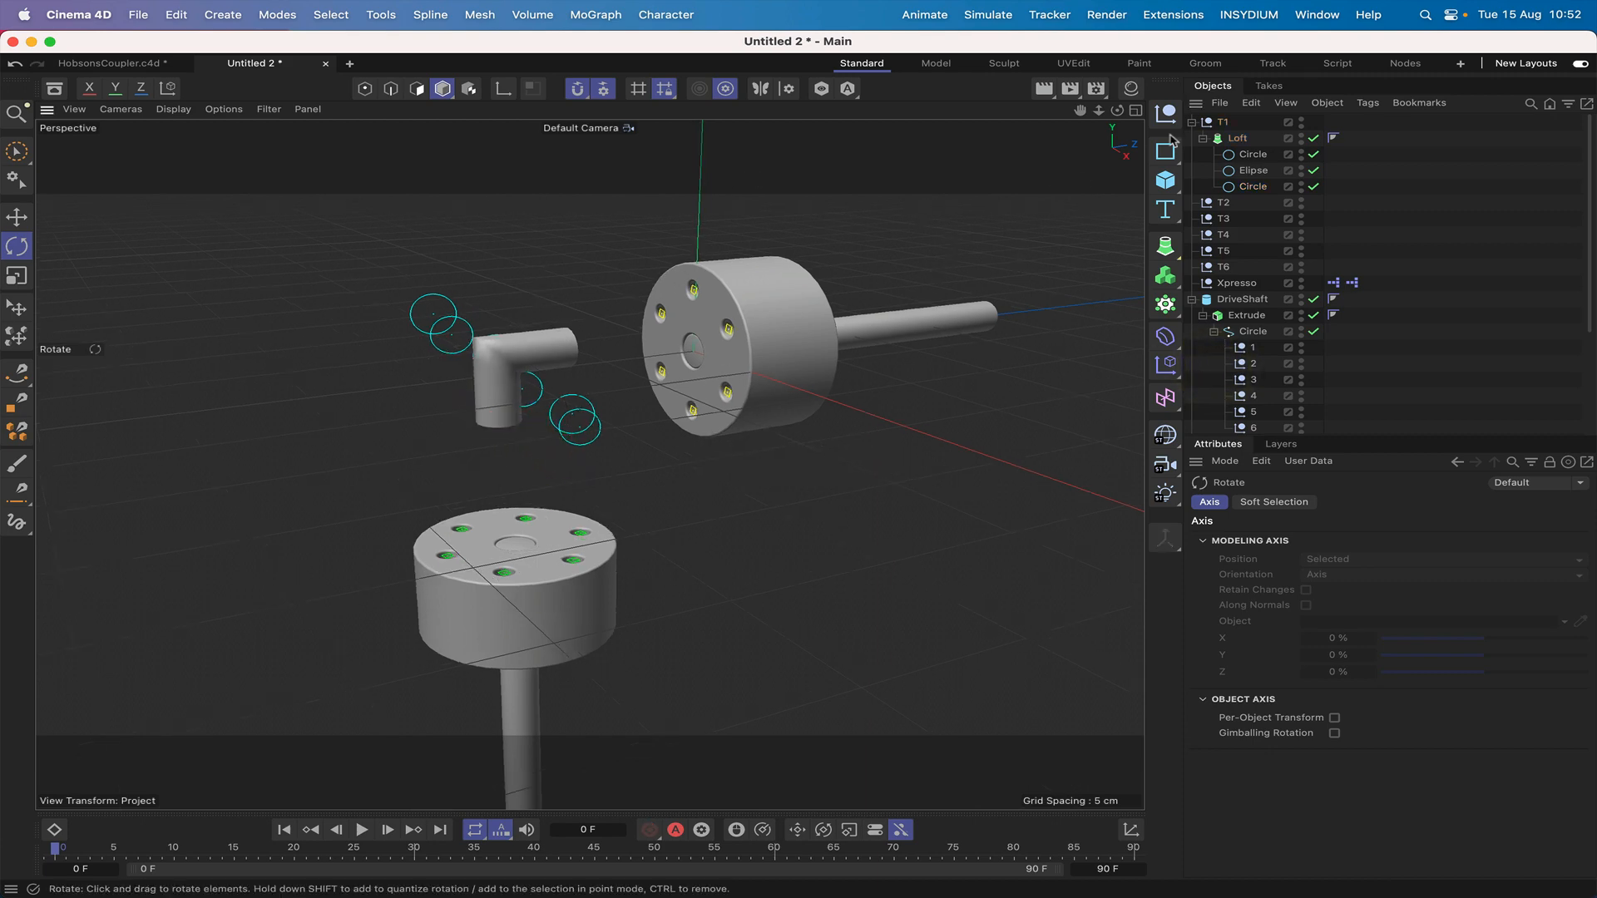
pyautogui.keyDown('alt'); pyautogui.moveTo(589, 464); pyautogui.dragTo(550, 430); pyautogui.keyUp('alt')
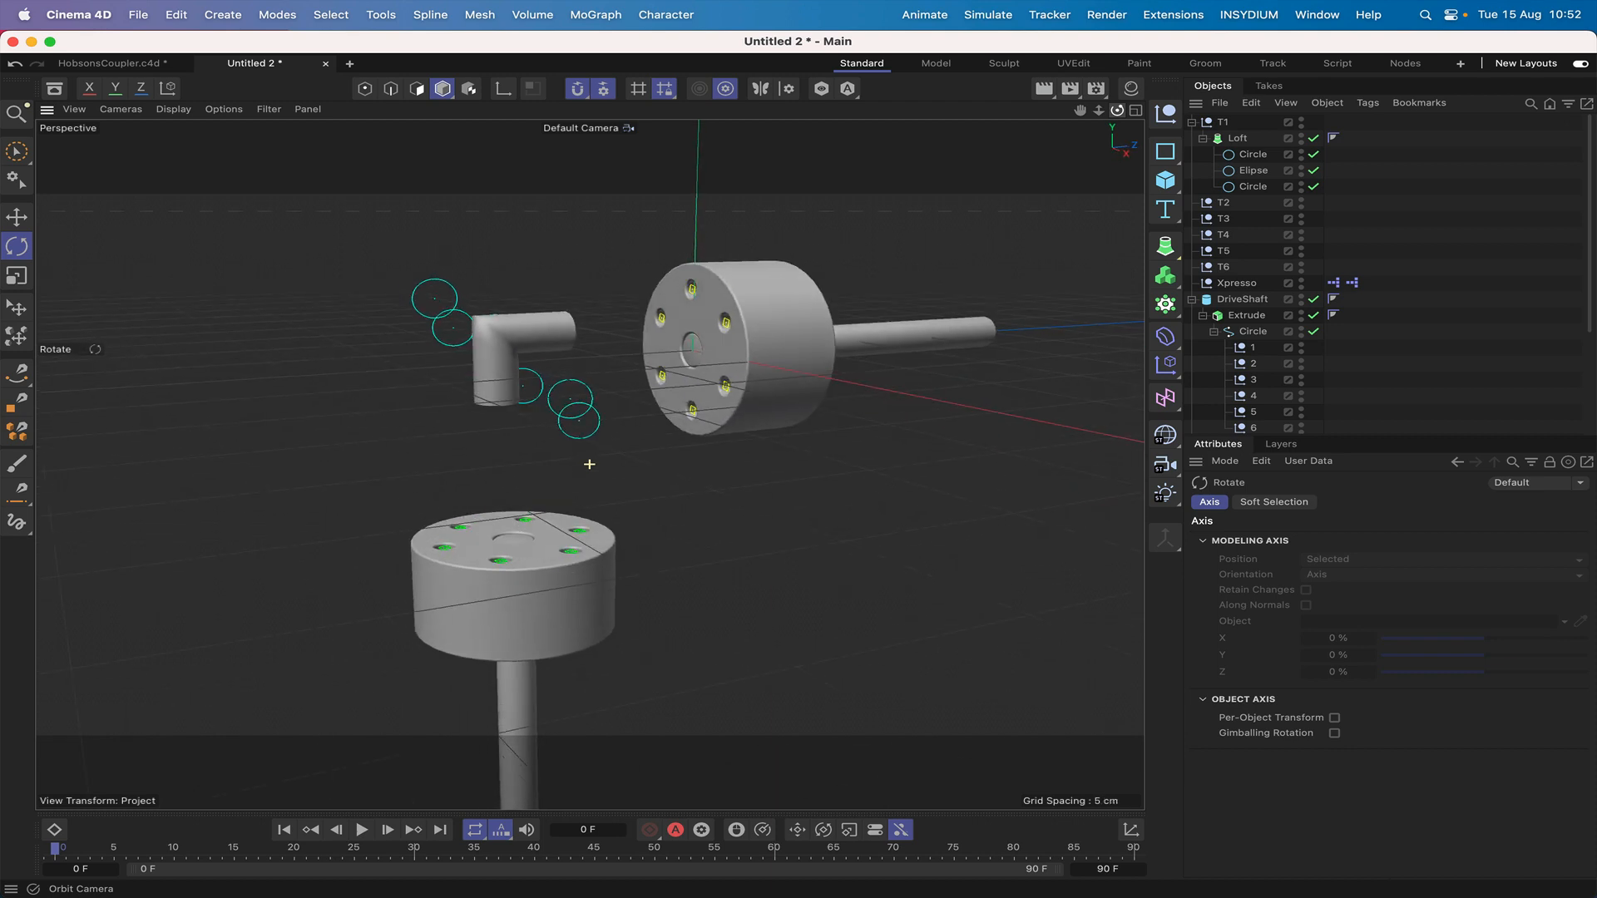
# Set the T1 Loft's cap bevel size to 0.1 cm with the Round shape.
pyautogui.click(1236, 139)
pyautogui.click(1390, 503)
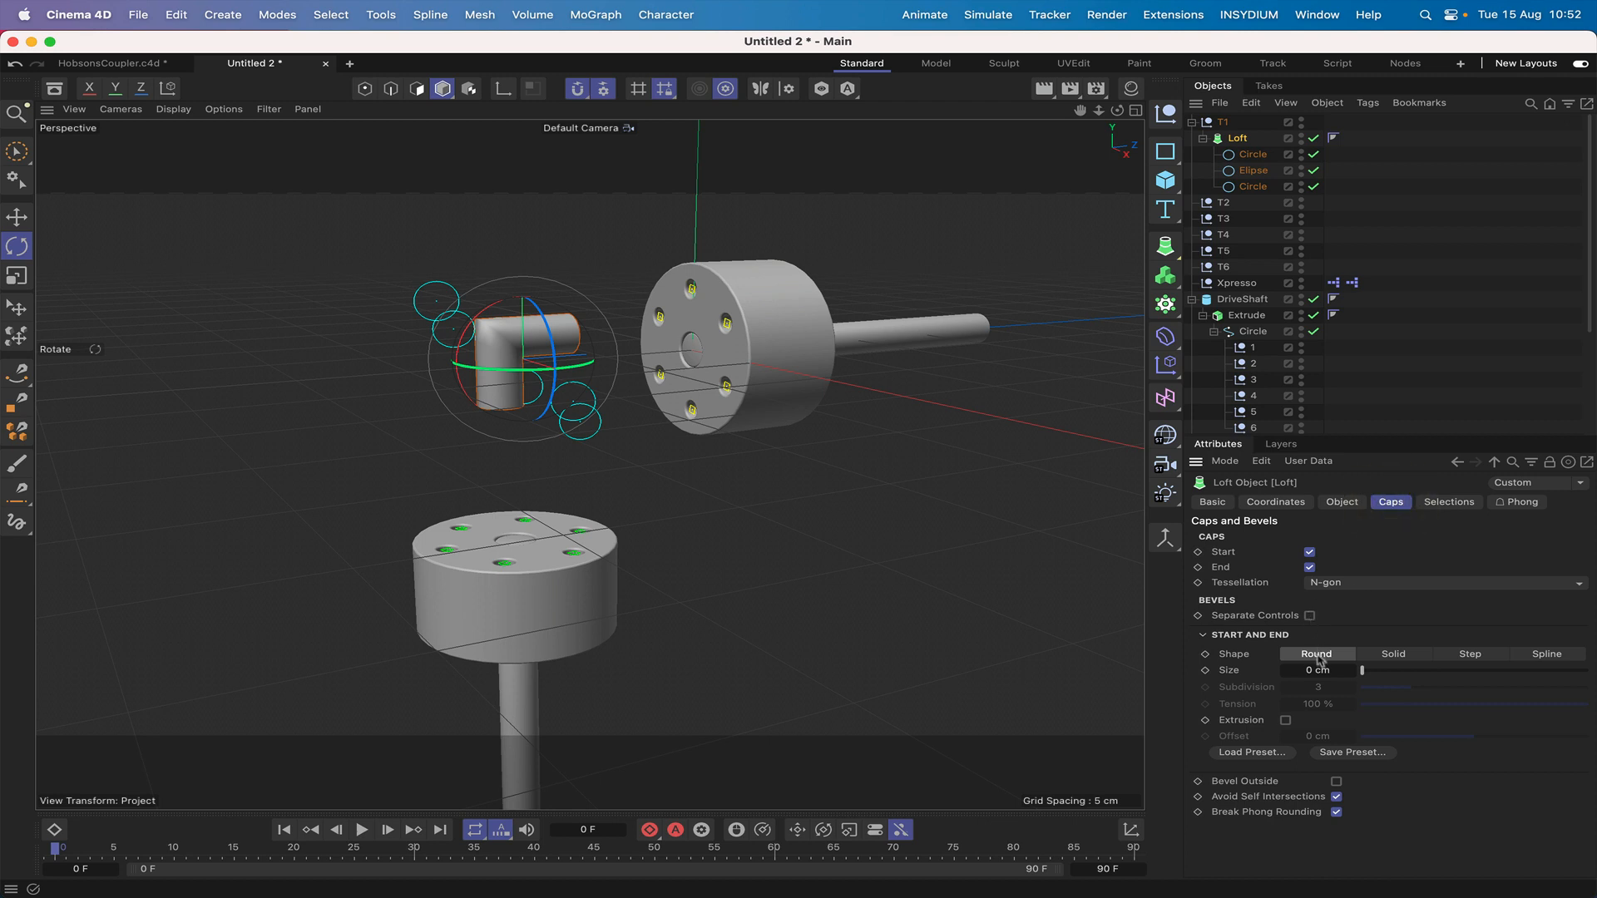
pyautogui.click(1308, 666)
pyautogui.press('Return')
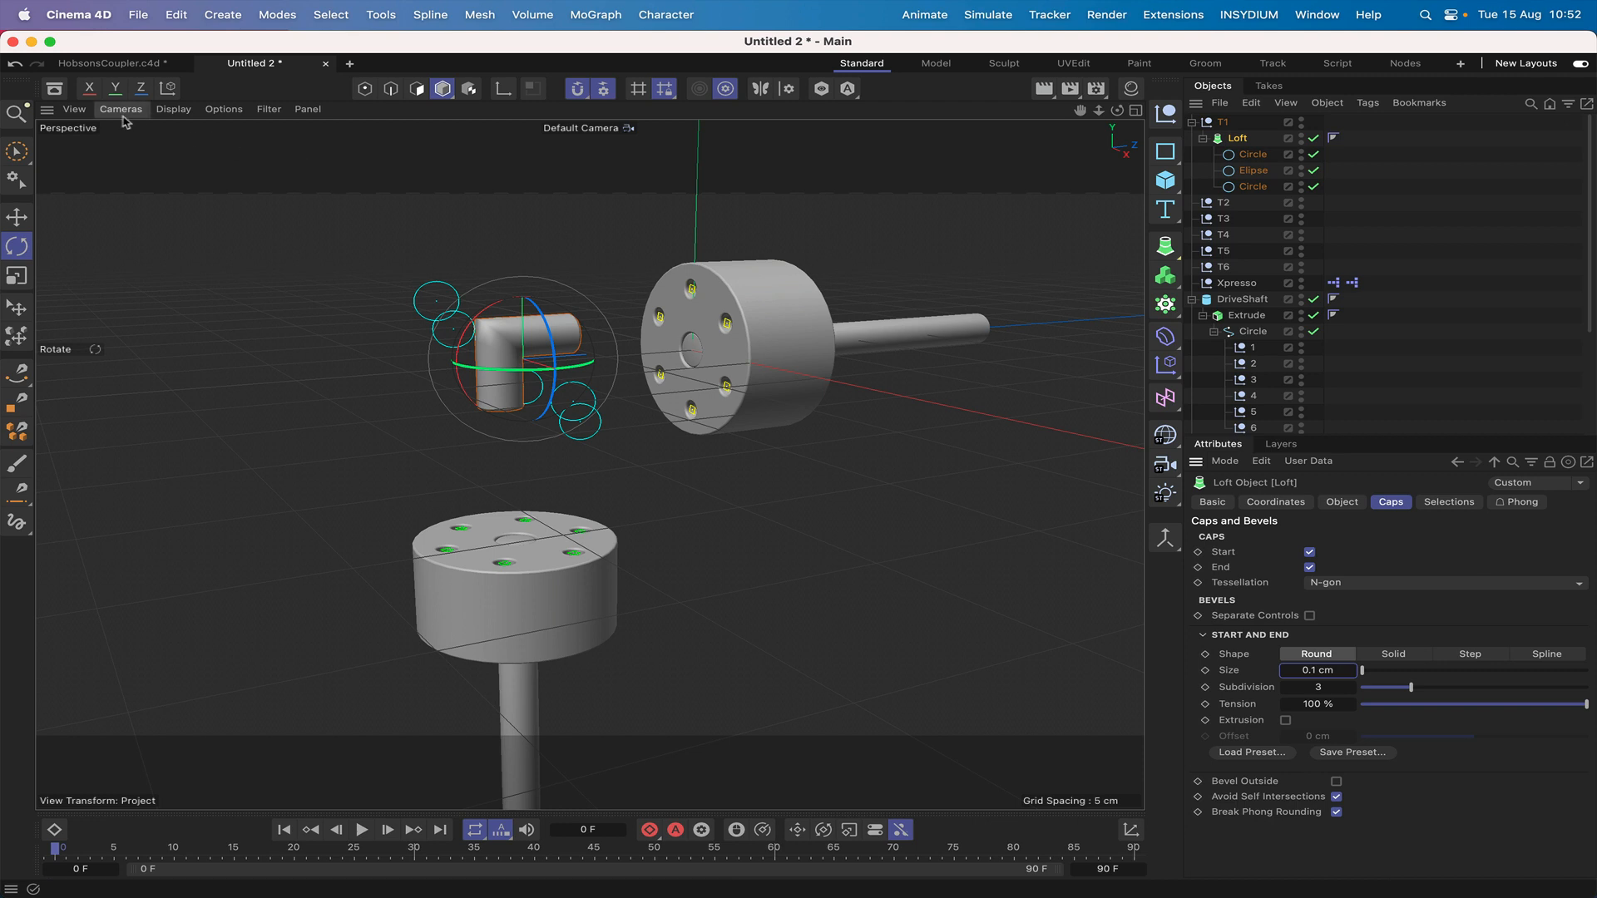
# Display the Perspective view shaded with lines, and draw those lines as isoparms.
pyautogui.click(170, 111)
pyautogui.click(190, 173)
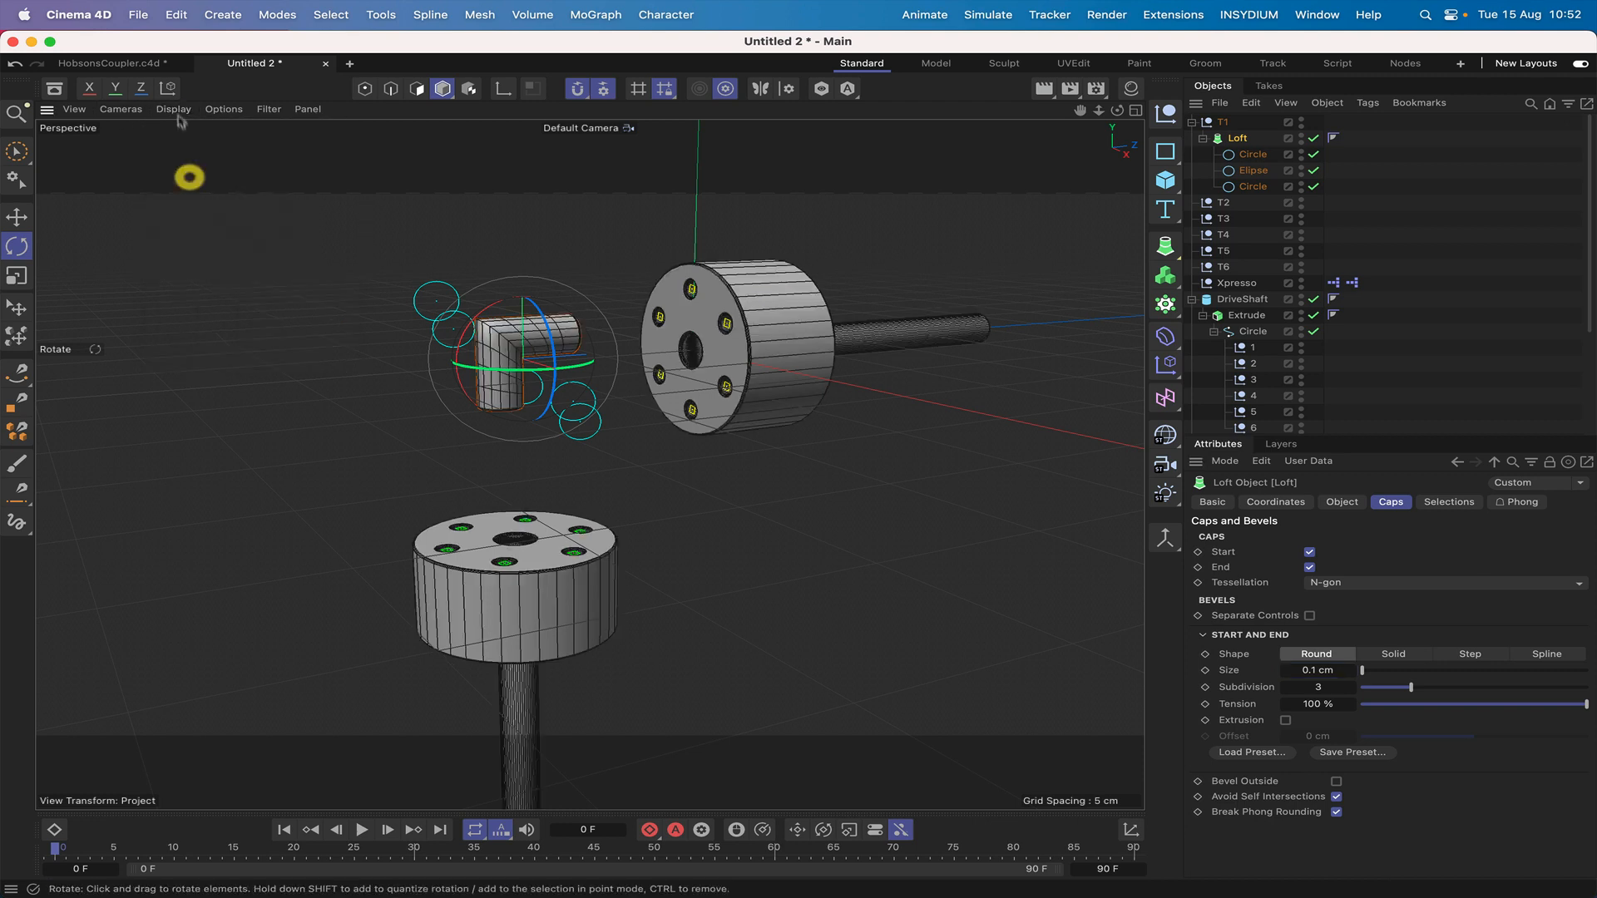
pyautogui.click(173, 109)
pyautogui.click(190, 333)
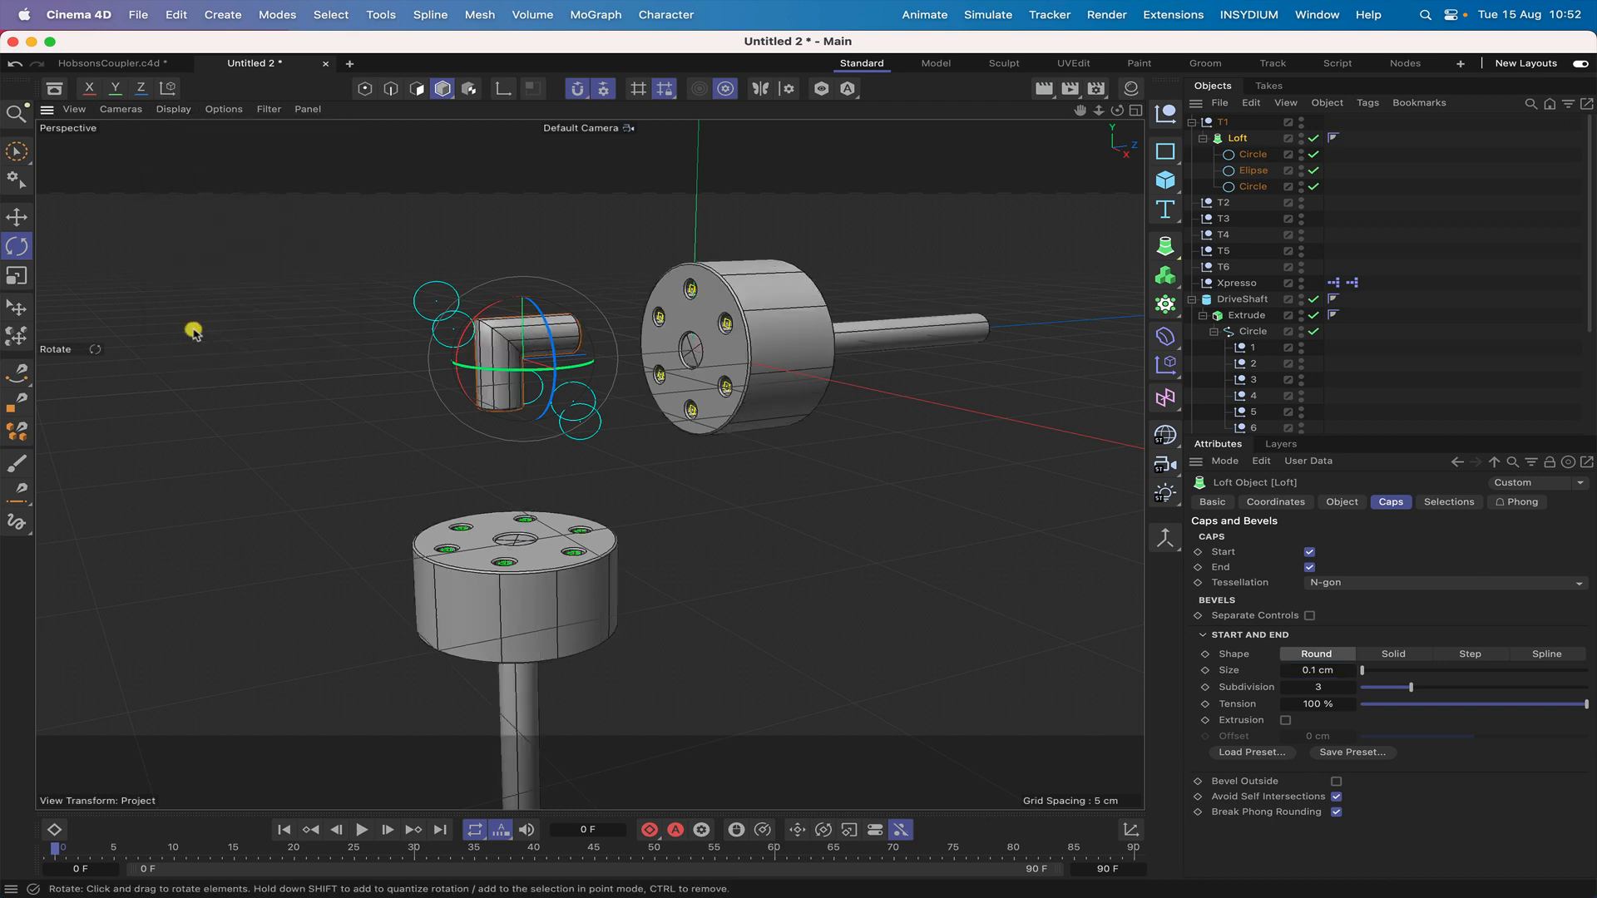
# Rotate the DriveShaft about its length axis to test how the lofted rod follows, and undo the last rotations.
pyautogui.moveTo(1116, 110)
pyautogui.mouseDown()
pyautogui.moveTo(1097, 116)
pyautogui.moveTo(1123, 106)
pyautogui.mouseUp()
pyautogui.keyDown('alt'); pyautogui.moveTo(589, 463); pyautogui.dragTo(588, 463); pyautogui.keyUp('alt')
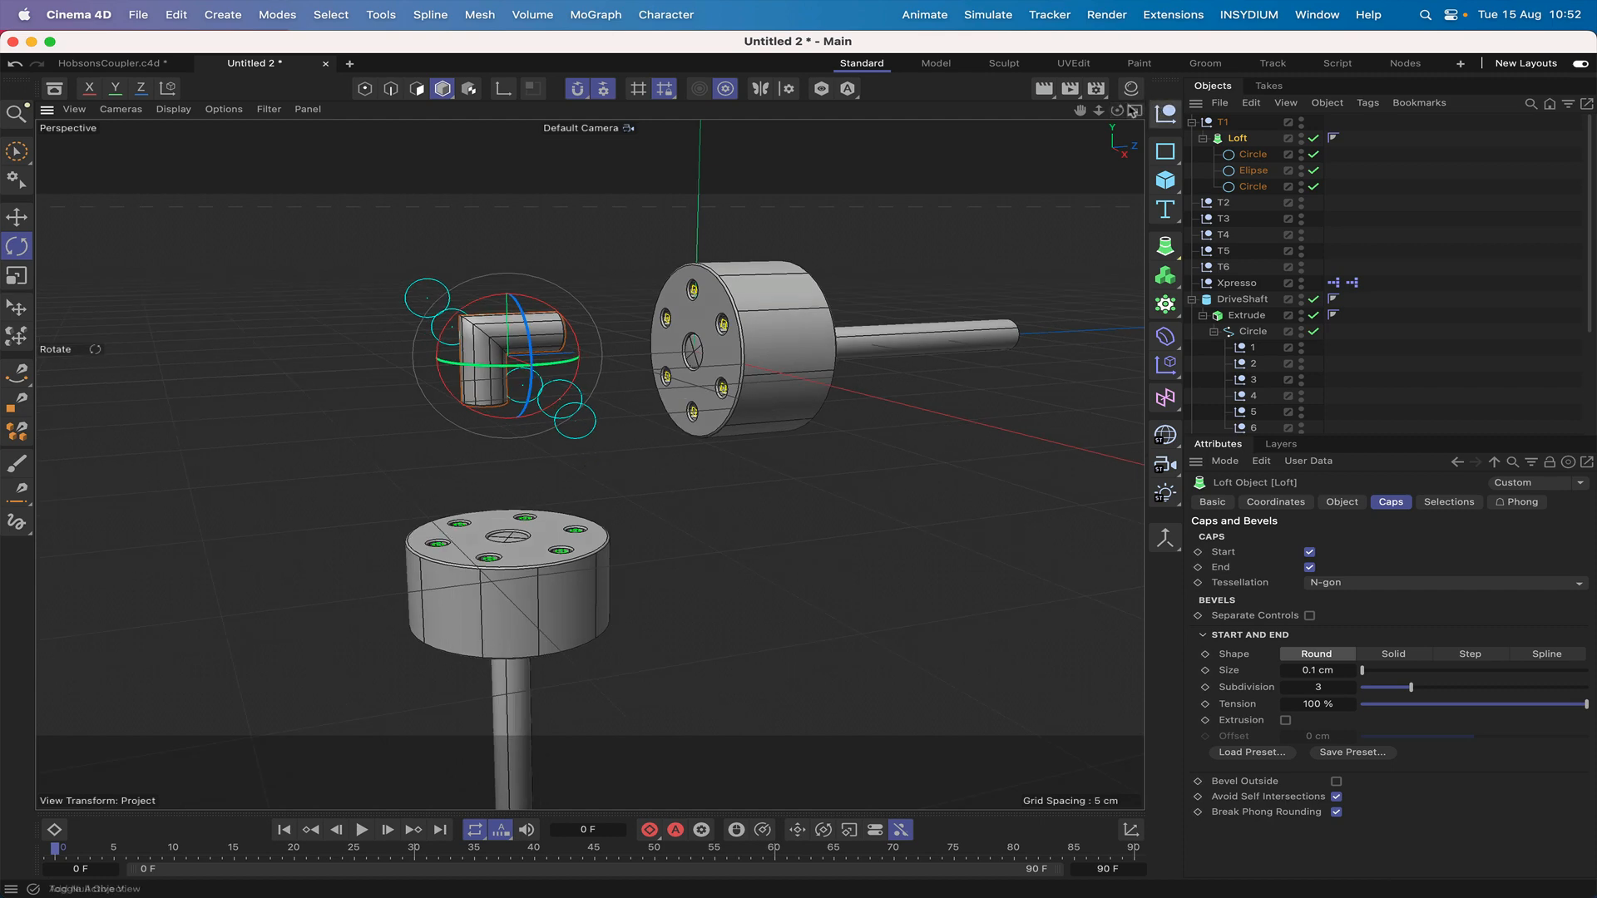
pyautogui.moveTo(1116, 110); pyautogui.dragTo(1117, 110)
pyautogui.keyDown('alt'); pyautogui.moveTo(589, 463); pyautogui.dragTo(589, 463); pyautogui.keyUp('alt')
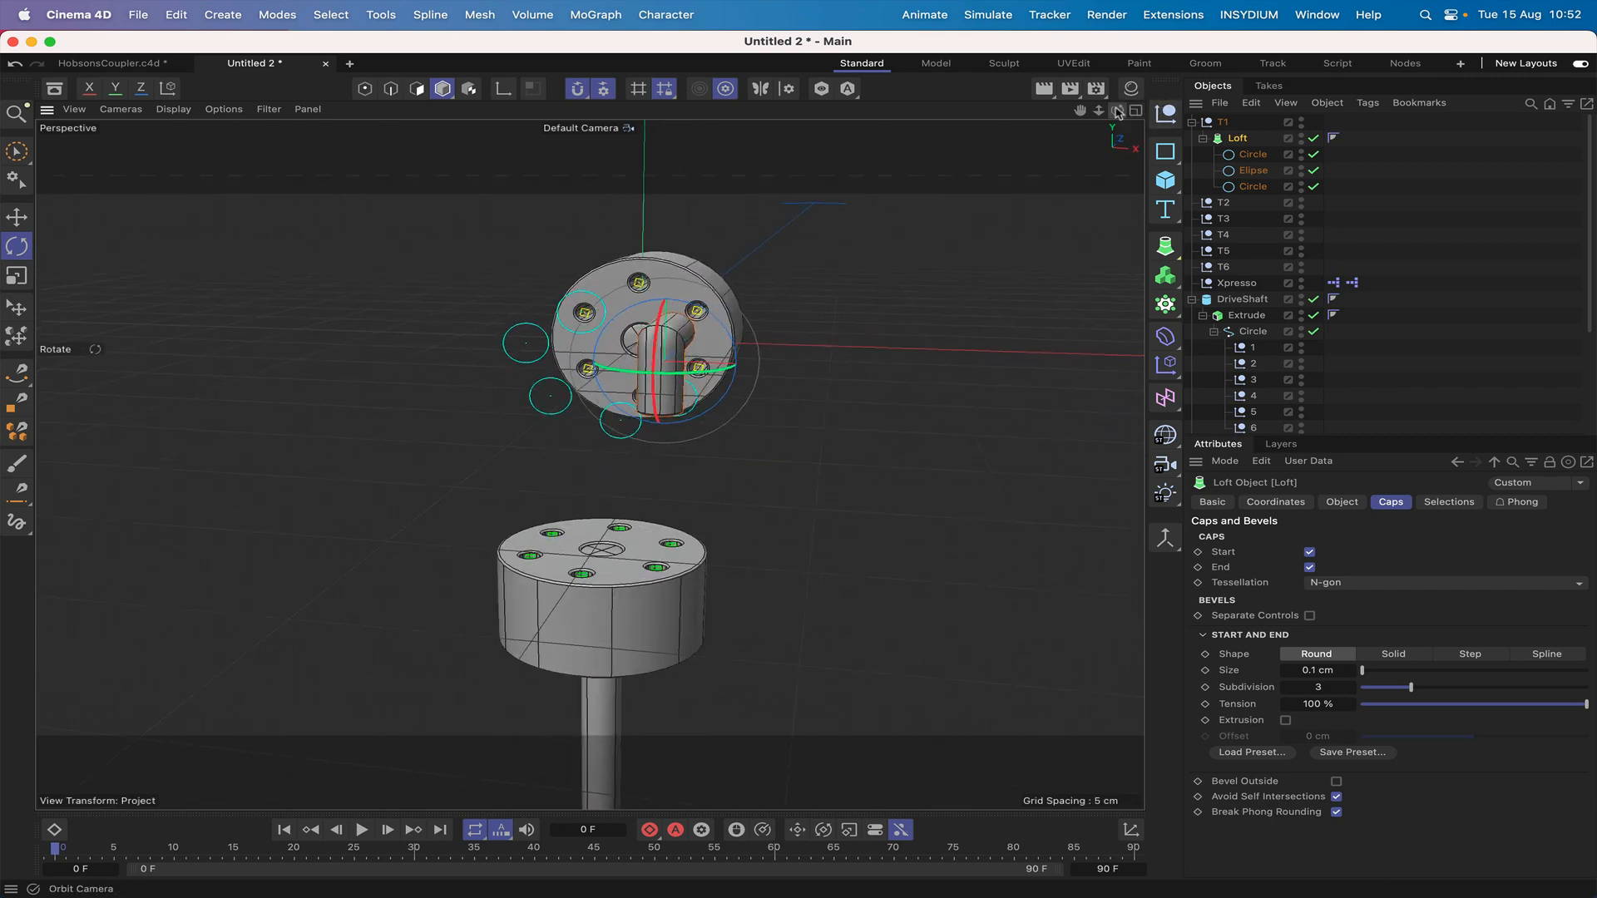
pyautogui.click(1240, 299)
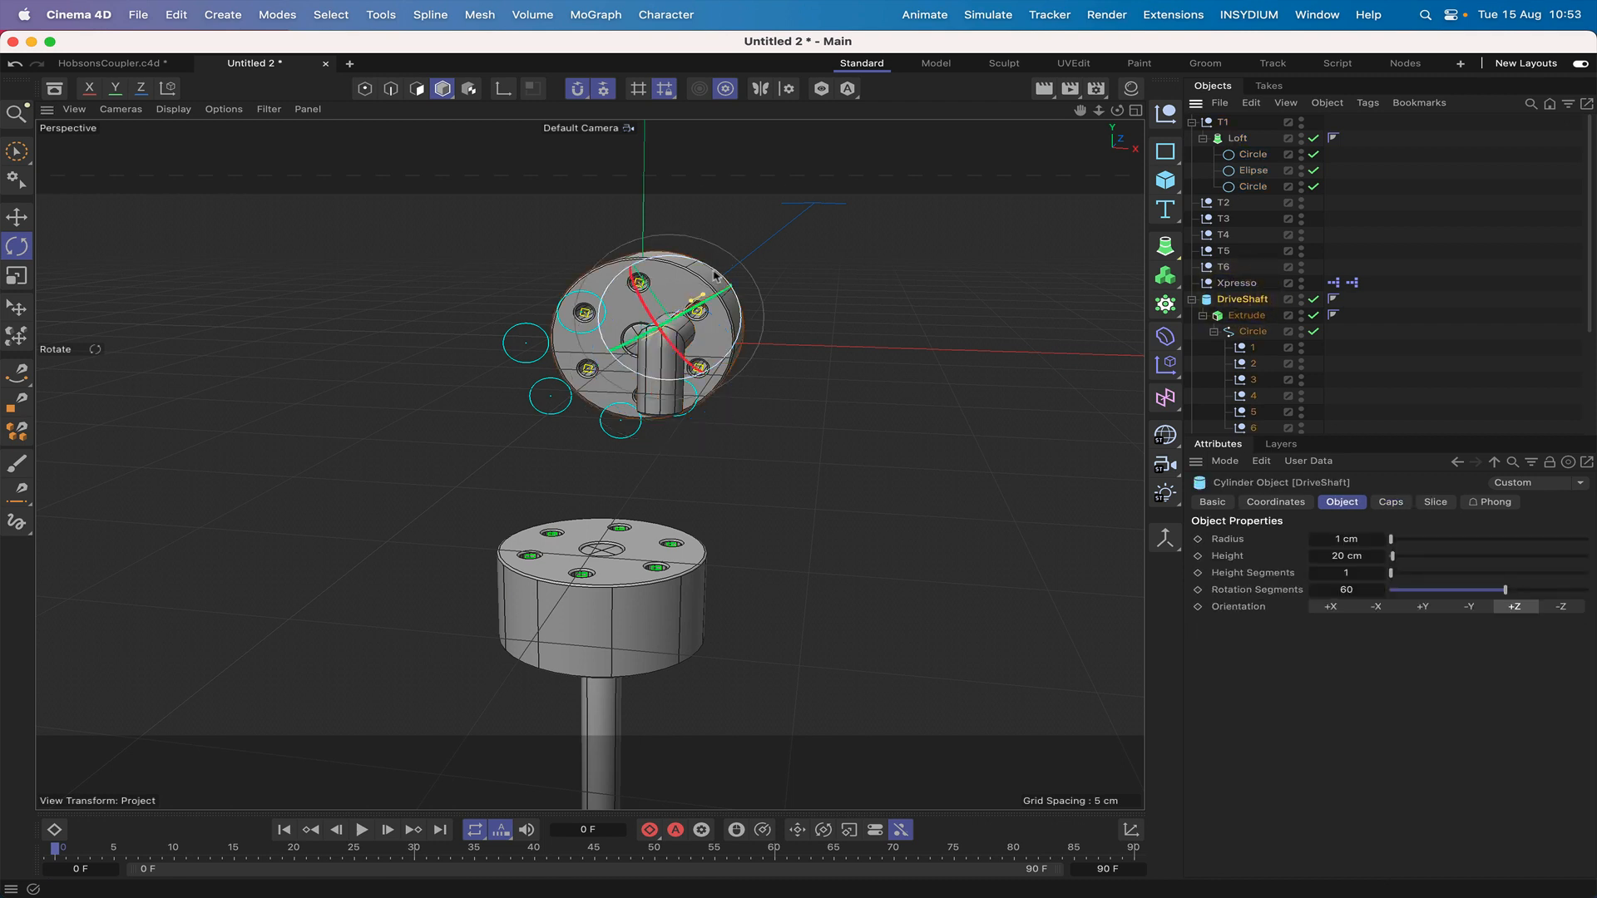
pyautogui.moveTo(715, 273)
pyautogui.mouseDown()
pyautogui.moveTo(732, 335)
pyautogui.moveTo(739, 291)
pyautogui.moveTo(736, 329)
pyautogui.moveTo(715, 366)
pyautogui.moveTo(686, 358)
pyautogui.moveTo(669, 340)
pyautogui.moveTo(695, 356)
pyautogui.moveTo(725, 300)
pyautogui.mouseUp()
pyautogui.moveTo(1117, 111); pyautogui.dragTo(873, 93)
pyautogui.scroll(-3, 878, 289)
pyautogui.moveTo(908, 297)
pyautogui.mouseDown()
pyautogui.moveTo(906, 355)
pyautogui.moveTo(910, 324)
pyautogui.mouseUp()
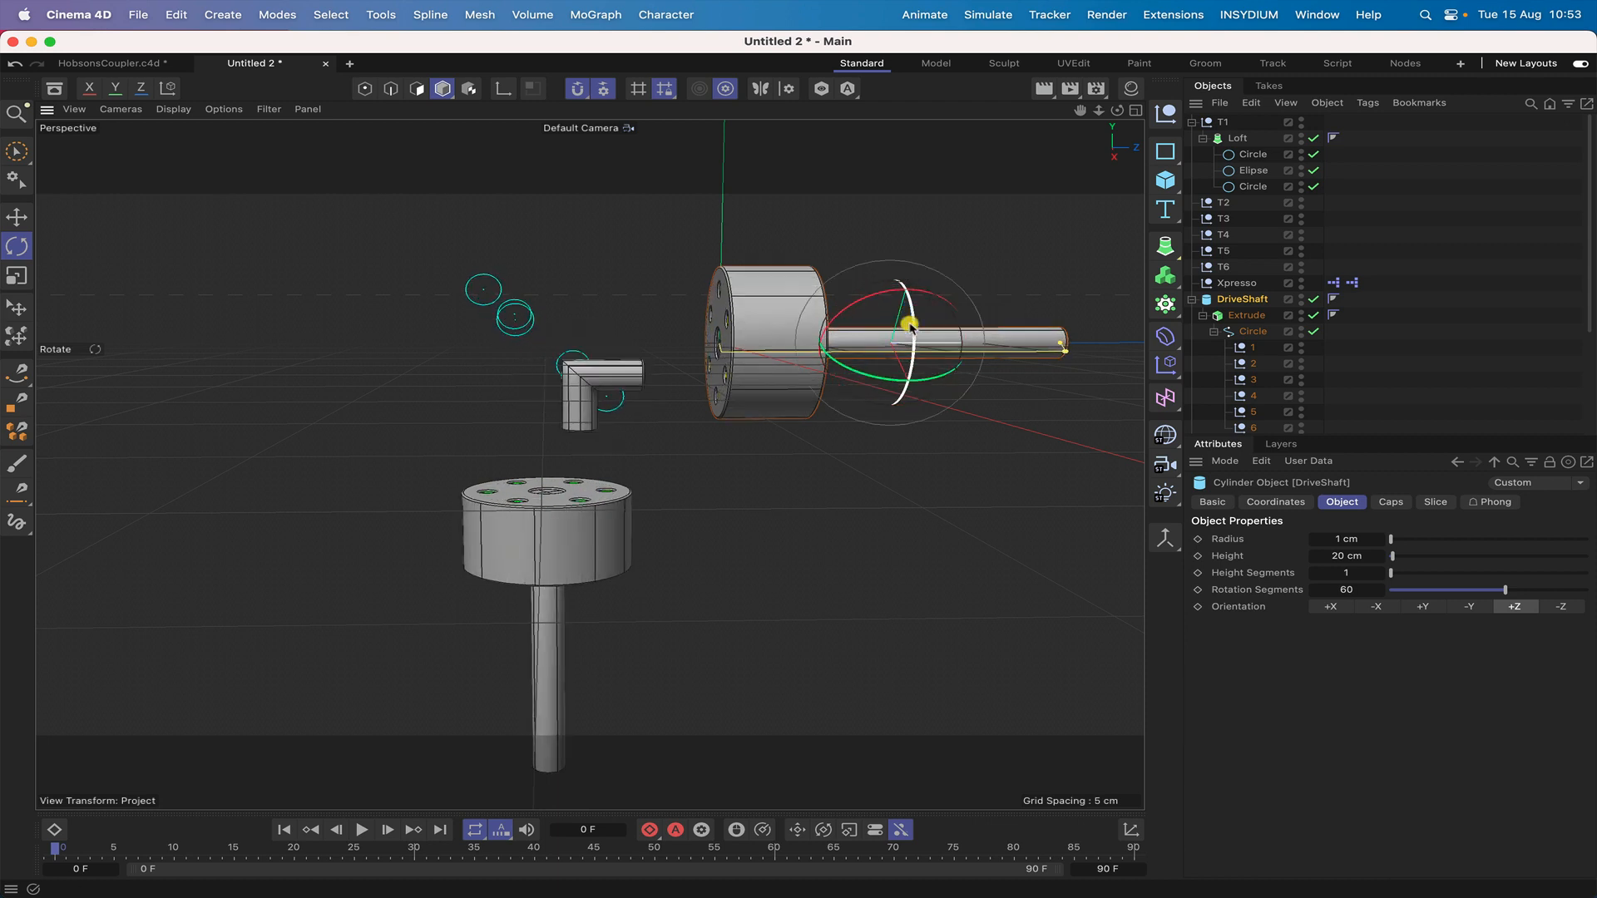
pyautogui.press('super+z')
pyautogui.press('super+z')
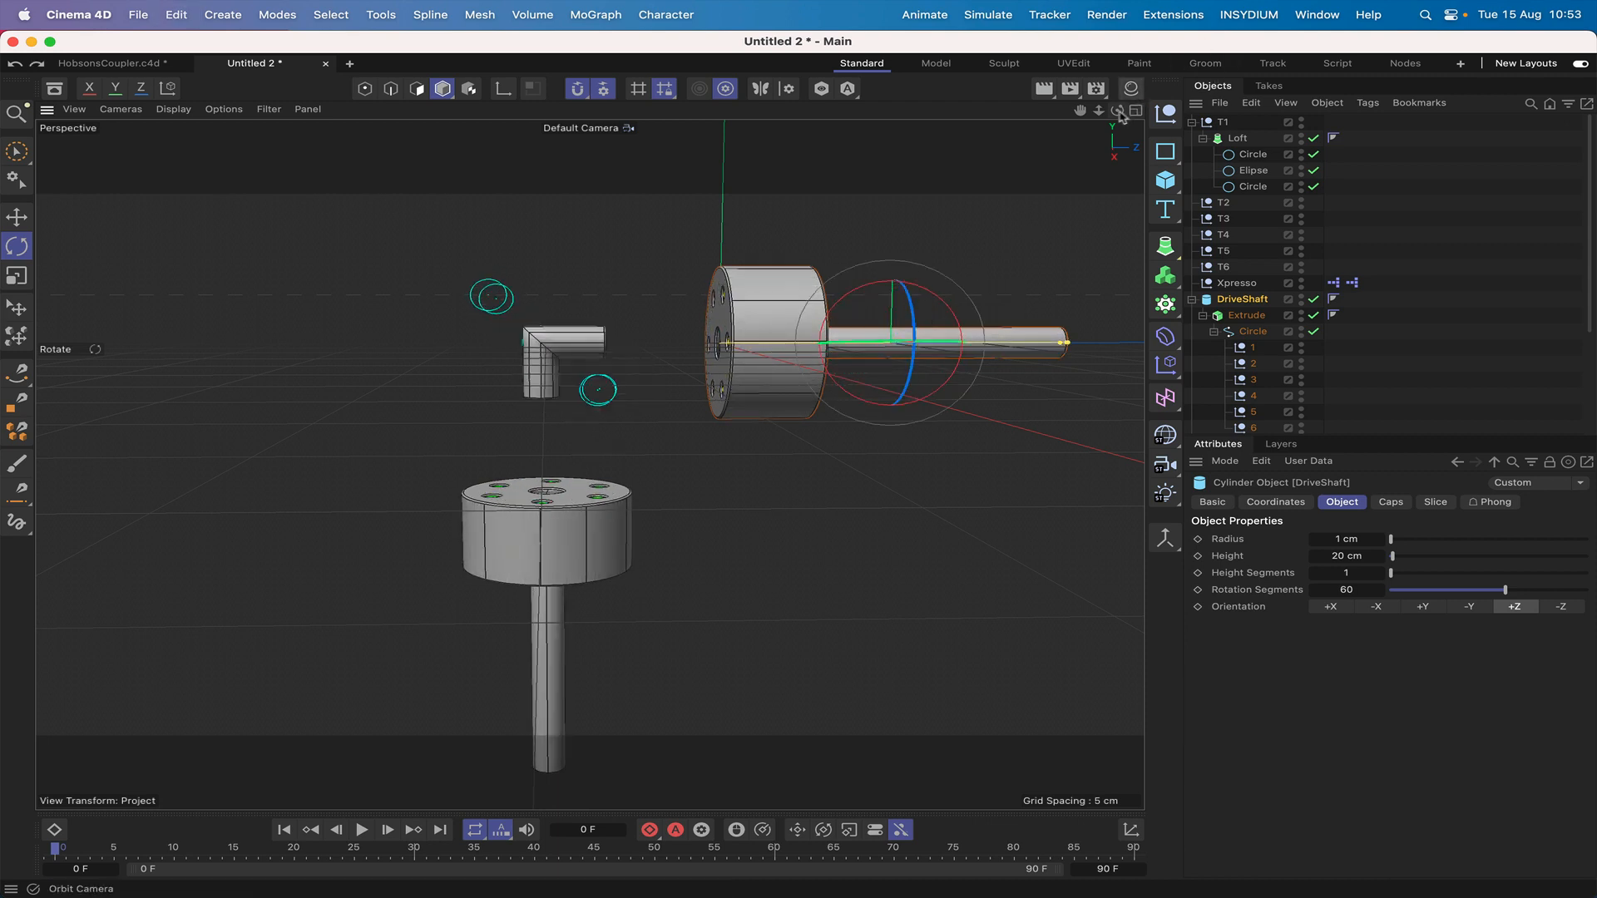
pyautogui.moveTo(1116, 111); pyautogui.dragTo(1196, 131)
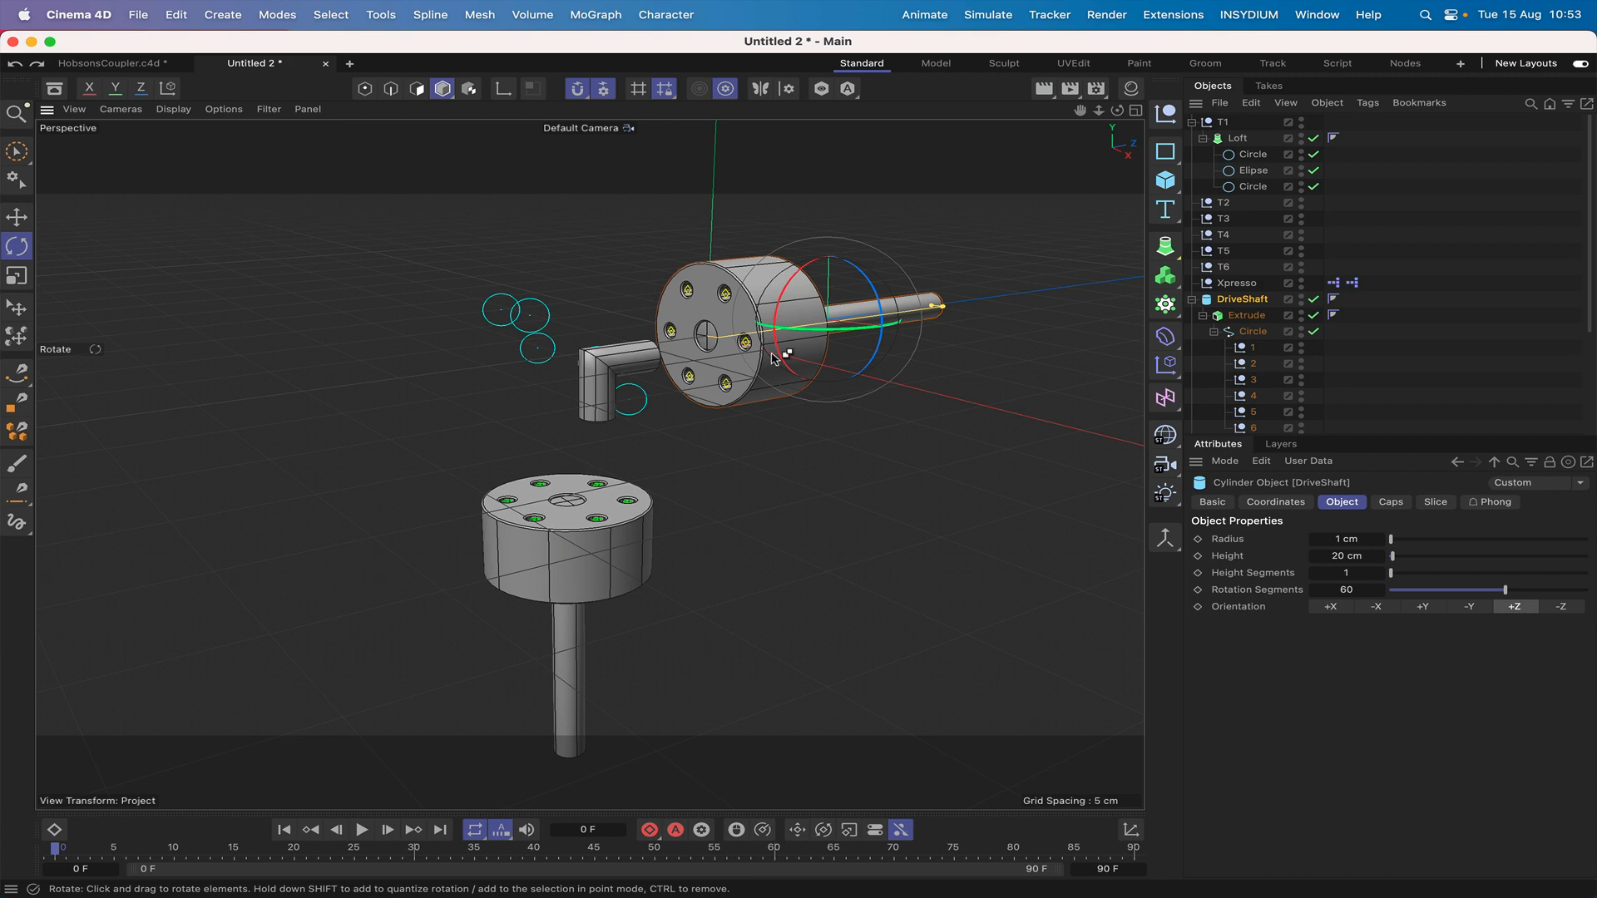
# Add a Cylinder with +Z orientation and set its radius to 0.5 cm.
pyautogui.click(1165, 180)
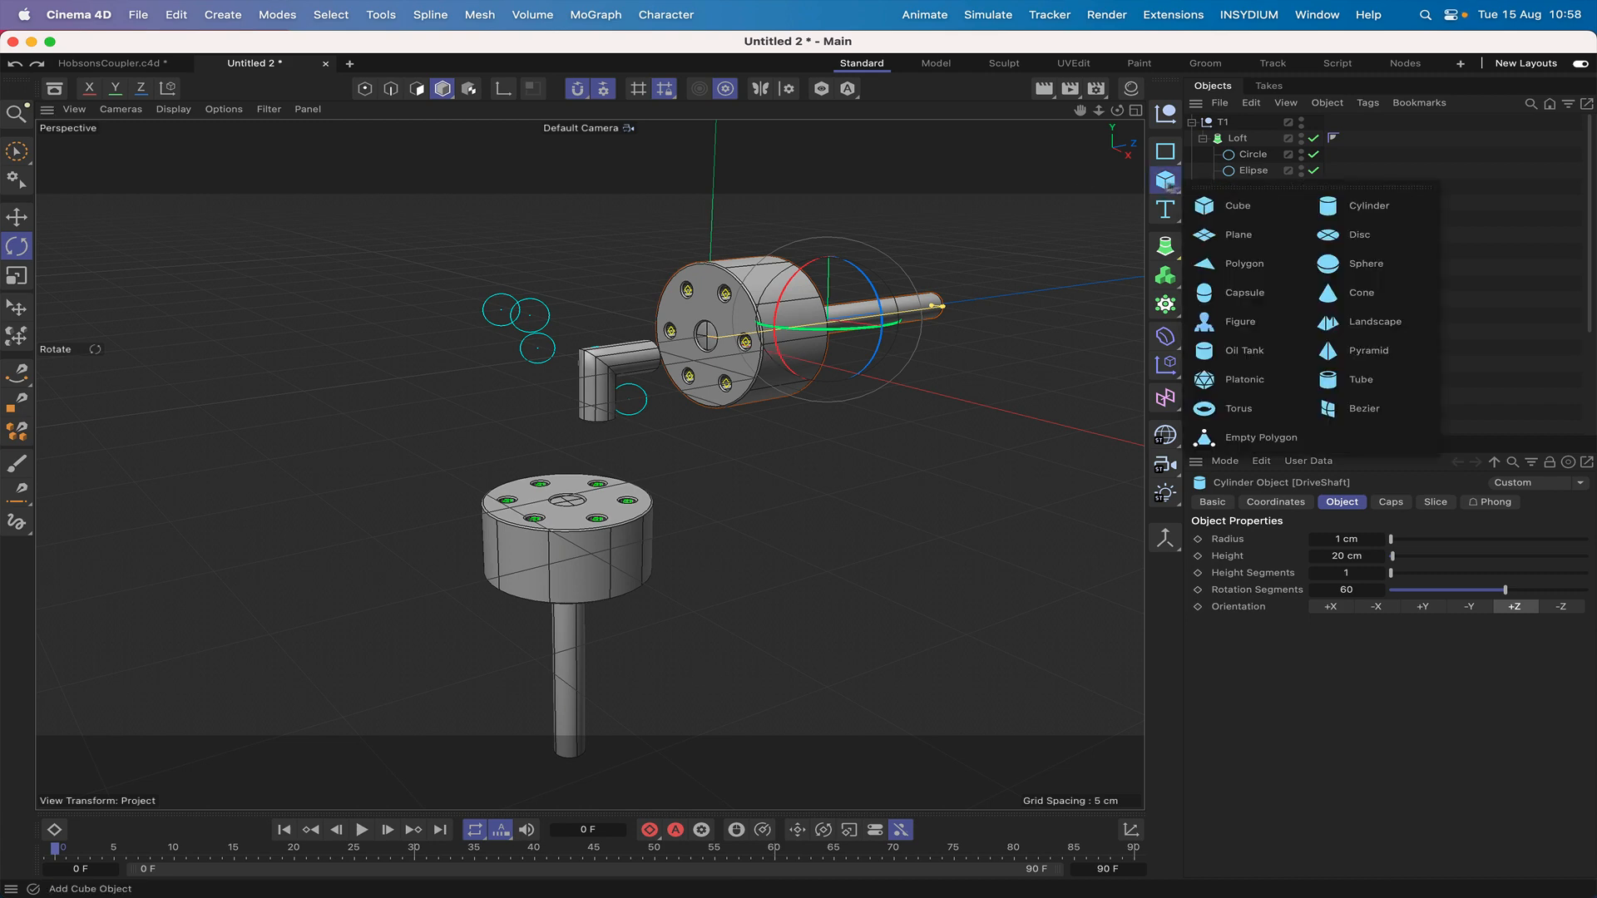
pyautogui.click(1330, 214)
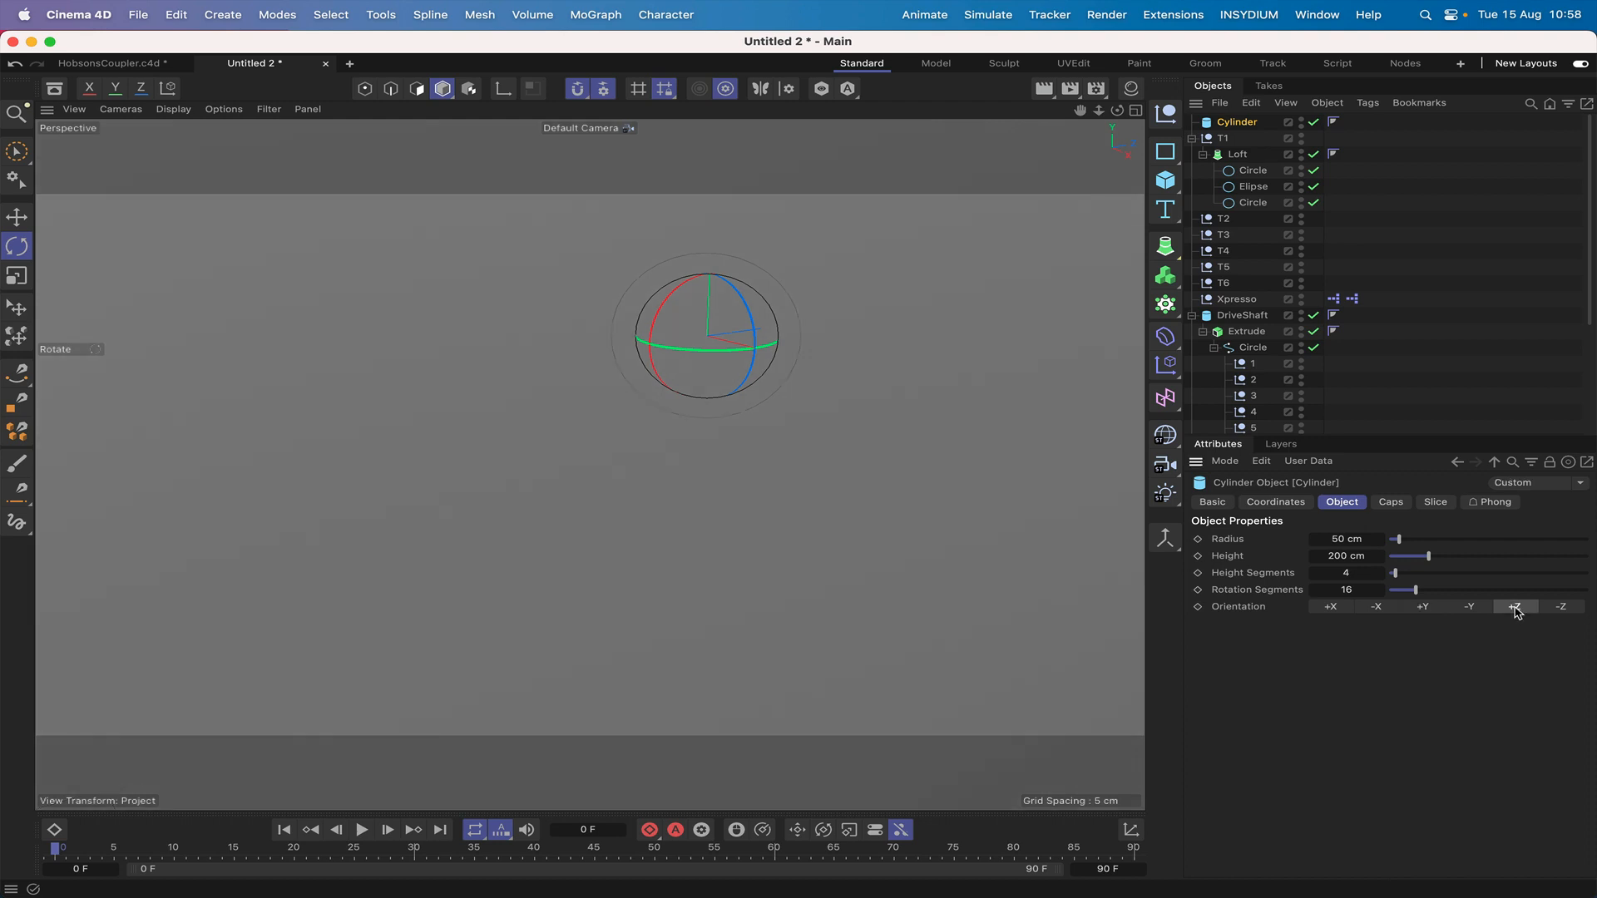
pyautogui.click(1516, 608)
pyautogui.click(1346, 541)
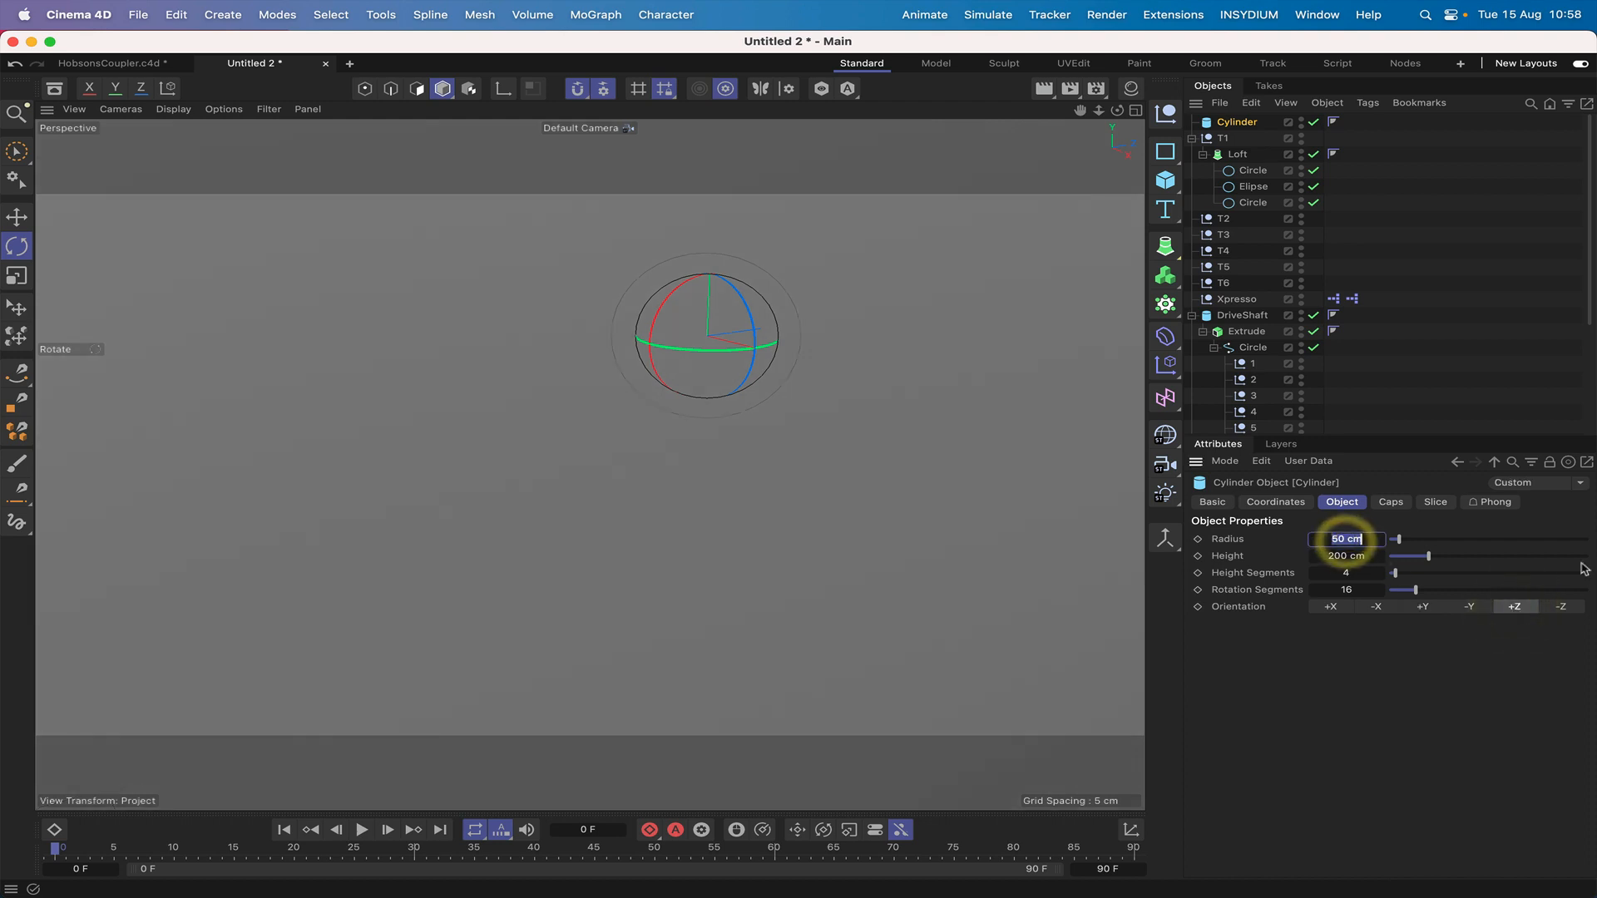
pyautogui.press('BackSpace')
pyautogui.write('.5')
pyautogui.press('Return')
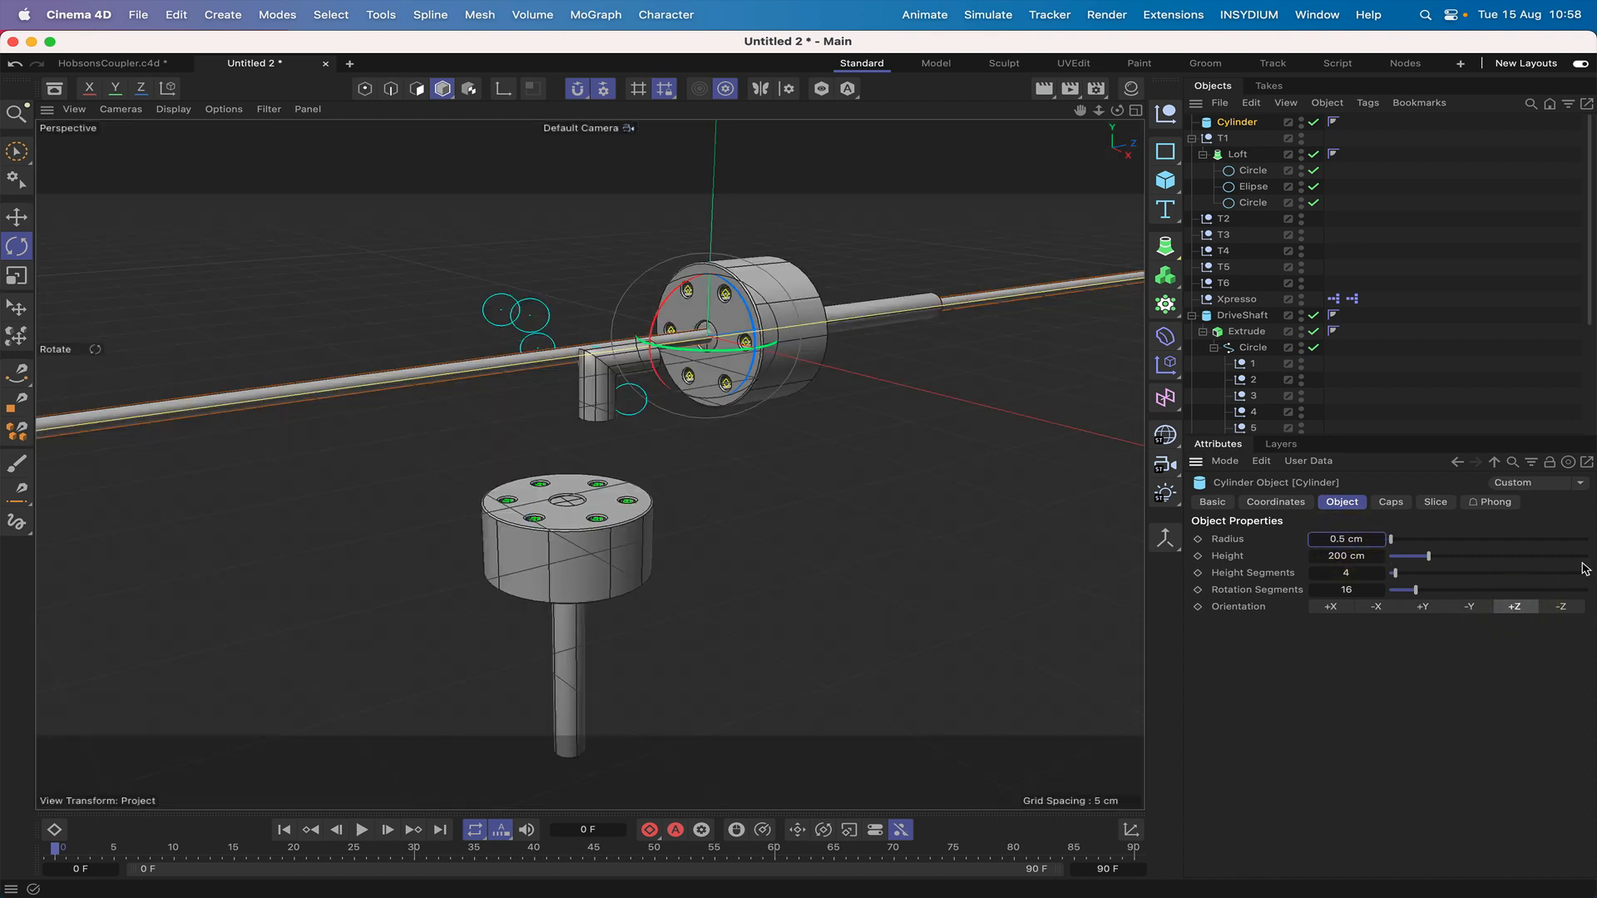
# Set the new cylinder's height to 20 cm, its height segments to 1 and its rotation segments to 60.
pyautogui.click(1357, 551)
pyautogui.write('20')
pyautogui.press('Return')
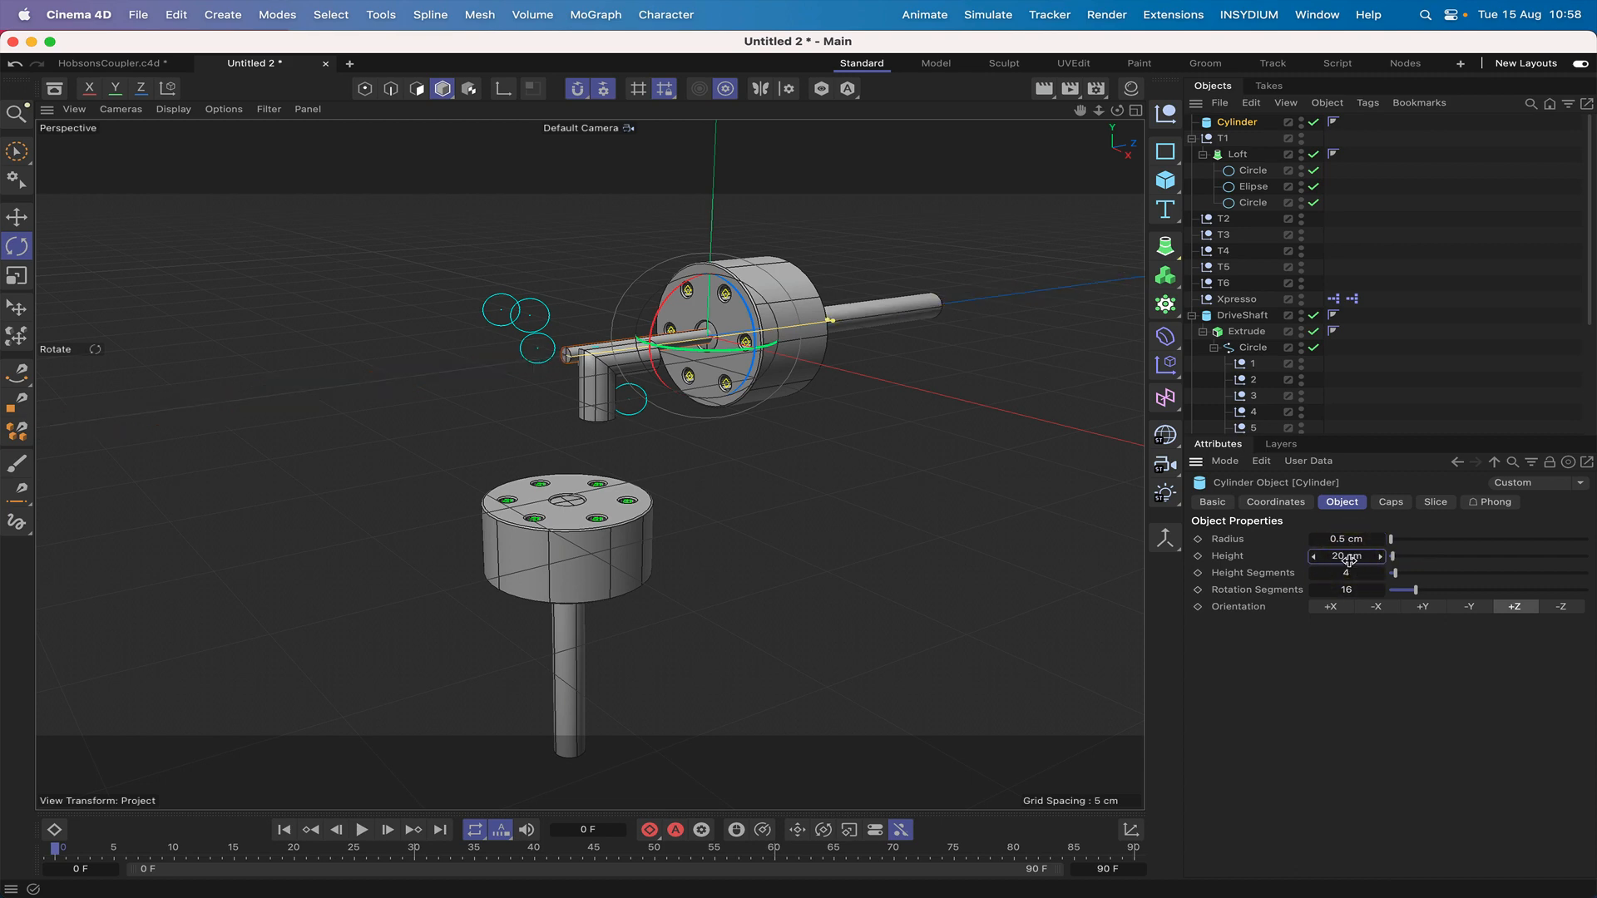
pyautogui.click(1347, 573)
pyautogui.click(1349, 590)
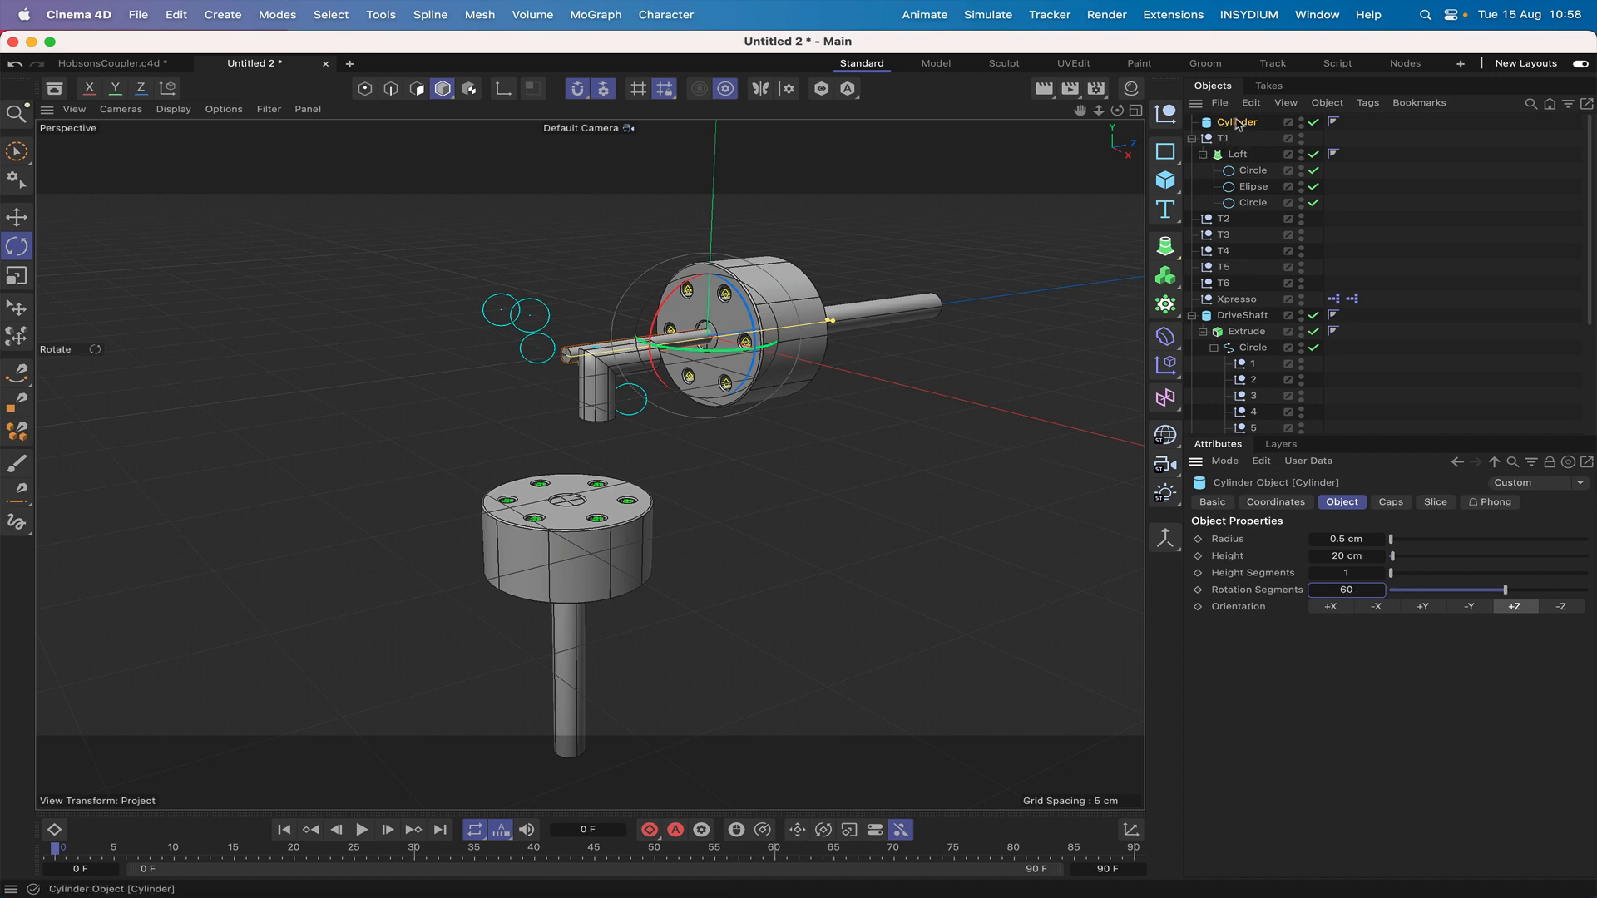
# Make the Cylinder a child of T1 and set its X, Y and Z position to 0 cm.
pyautogui.moveTo(1238, 124); pyautogui.dragTo(1224, 138)
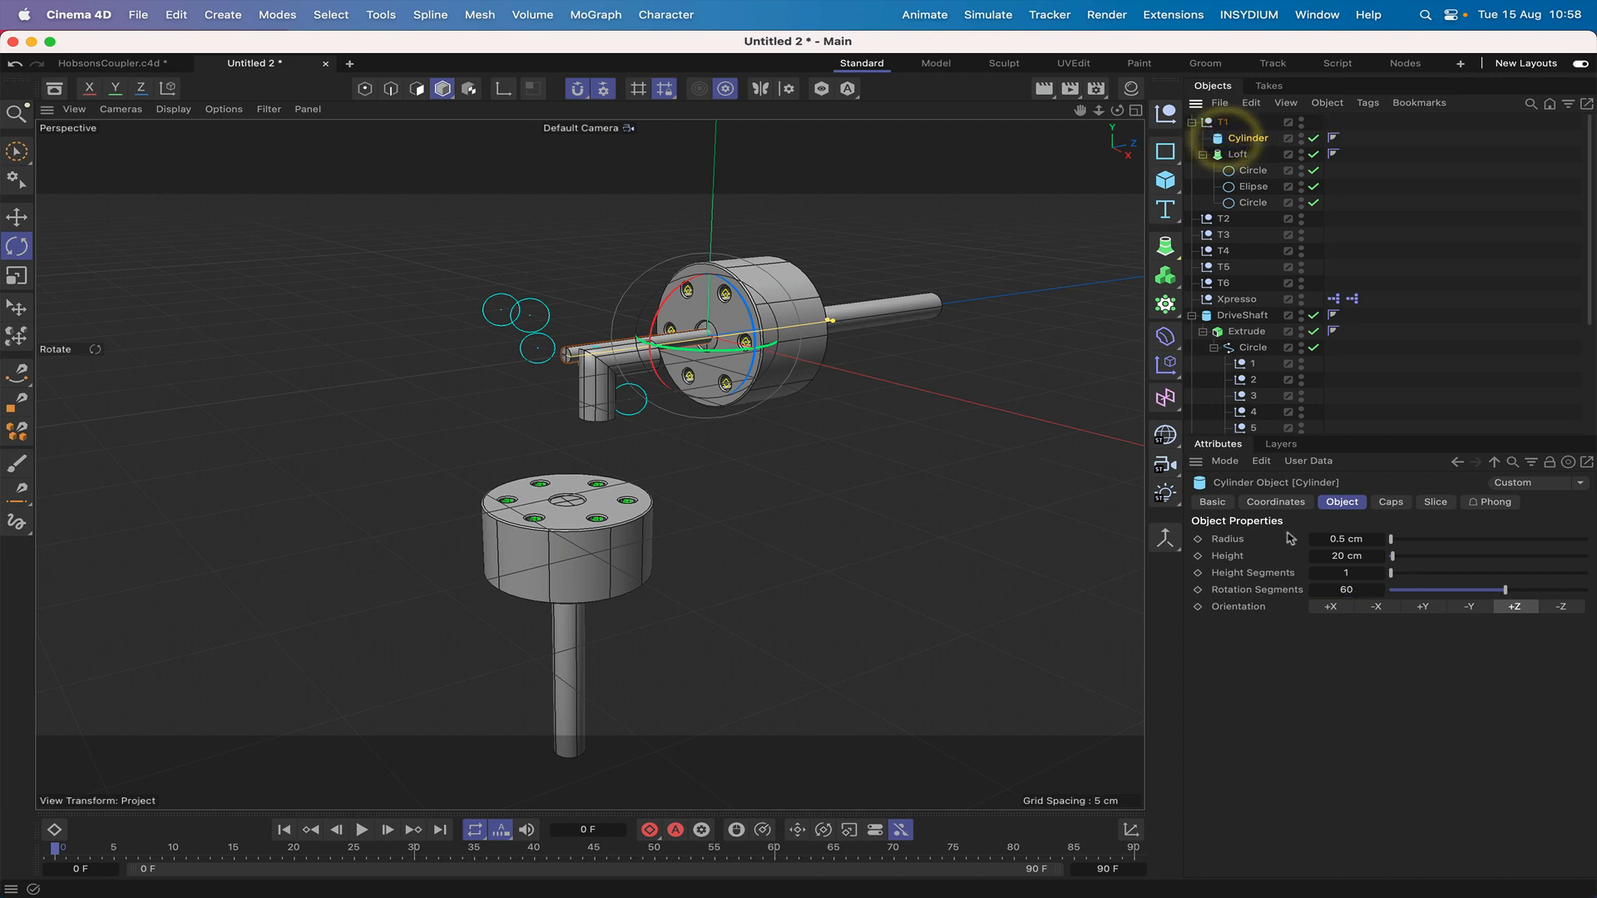
pyautogui.click(1276, 501)
pyautogui.click(1288, 560)
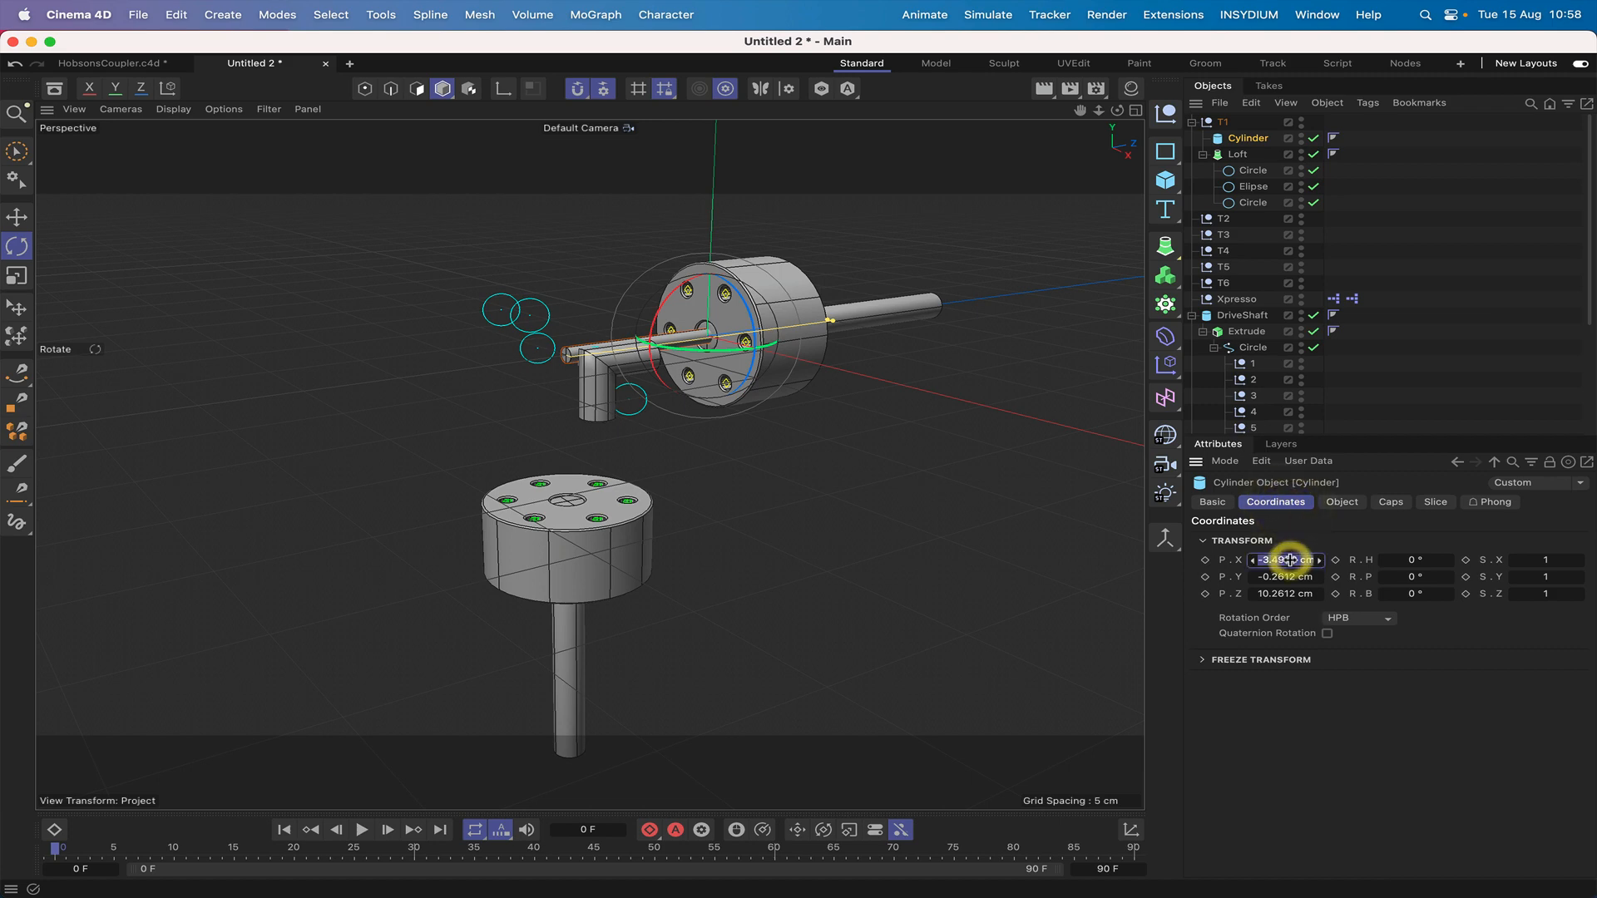
pyautogui.write('0')
pyautogui.click(1286, 577)
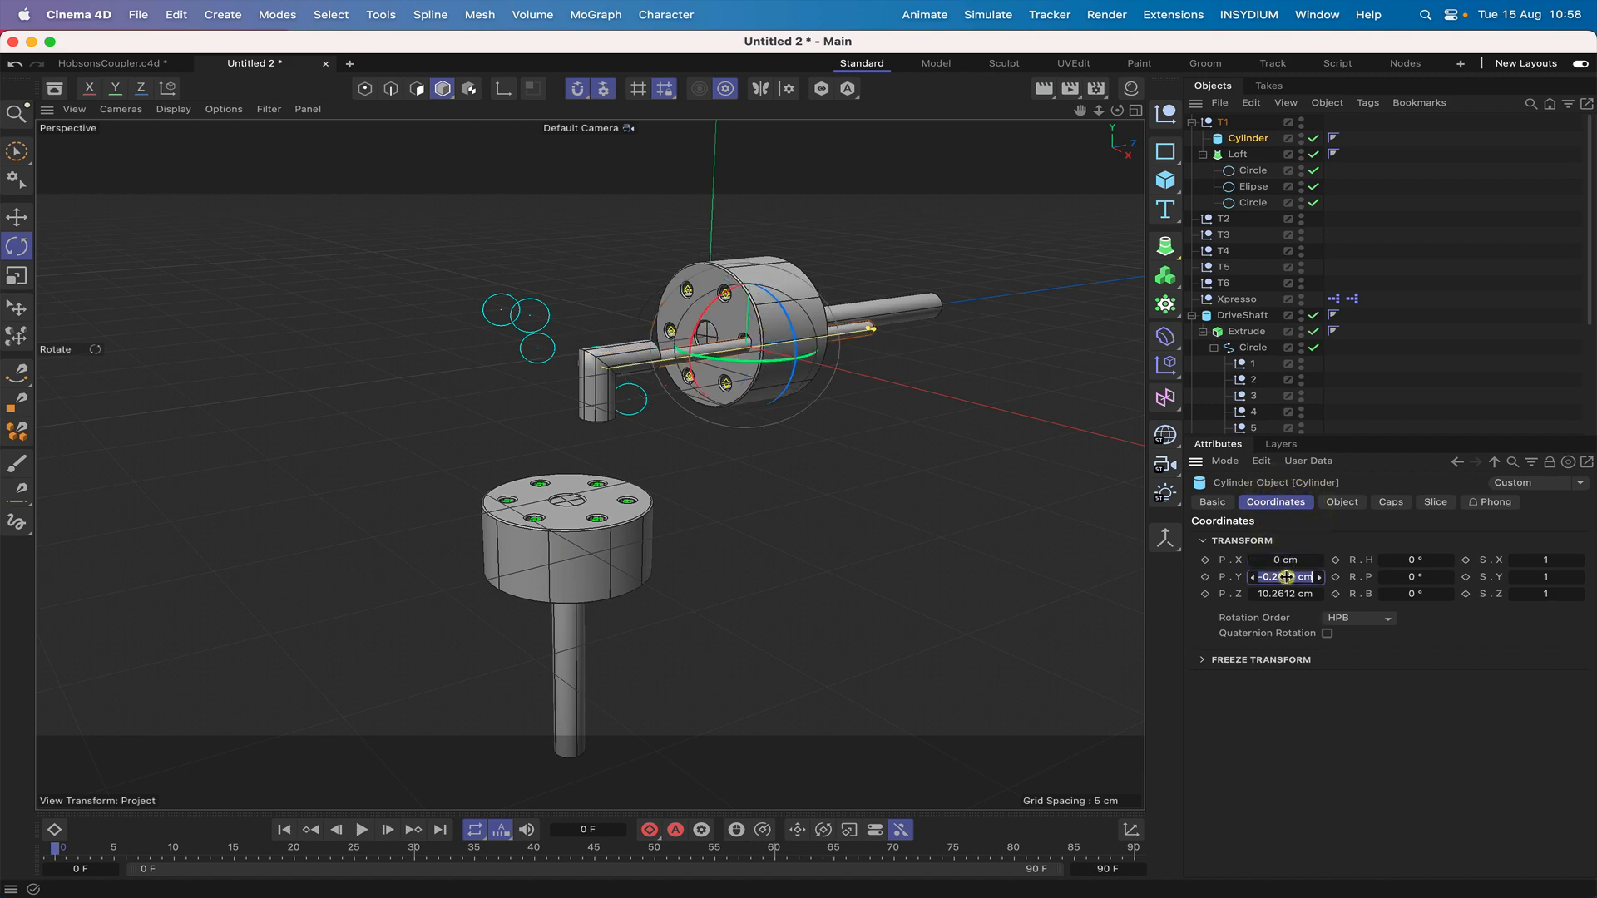
pyautogui.write('0')
pyautogui.press('Return')
pyautogui.click(1279, 594)
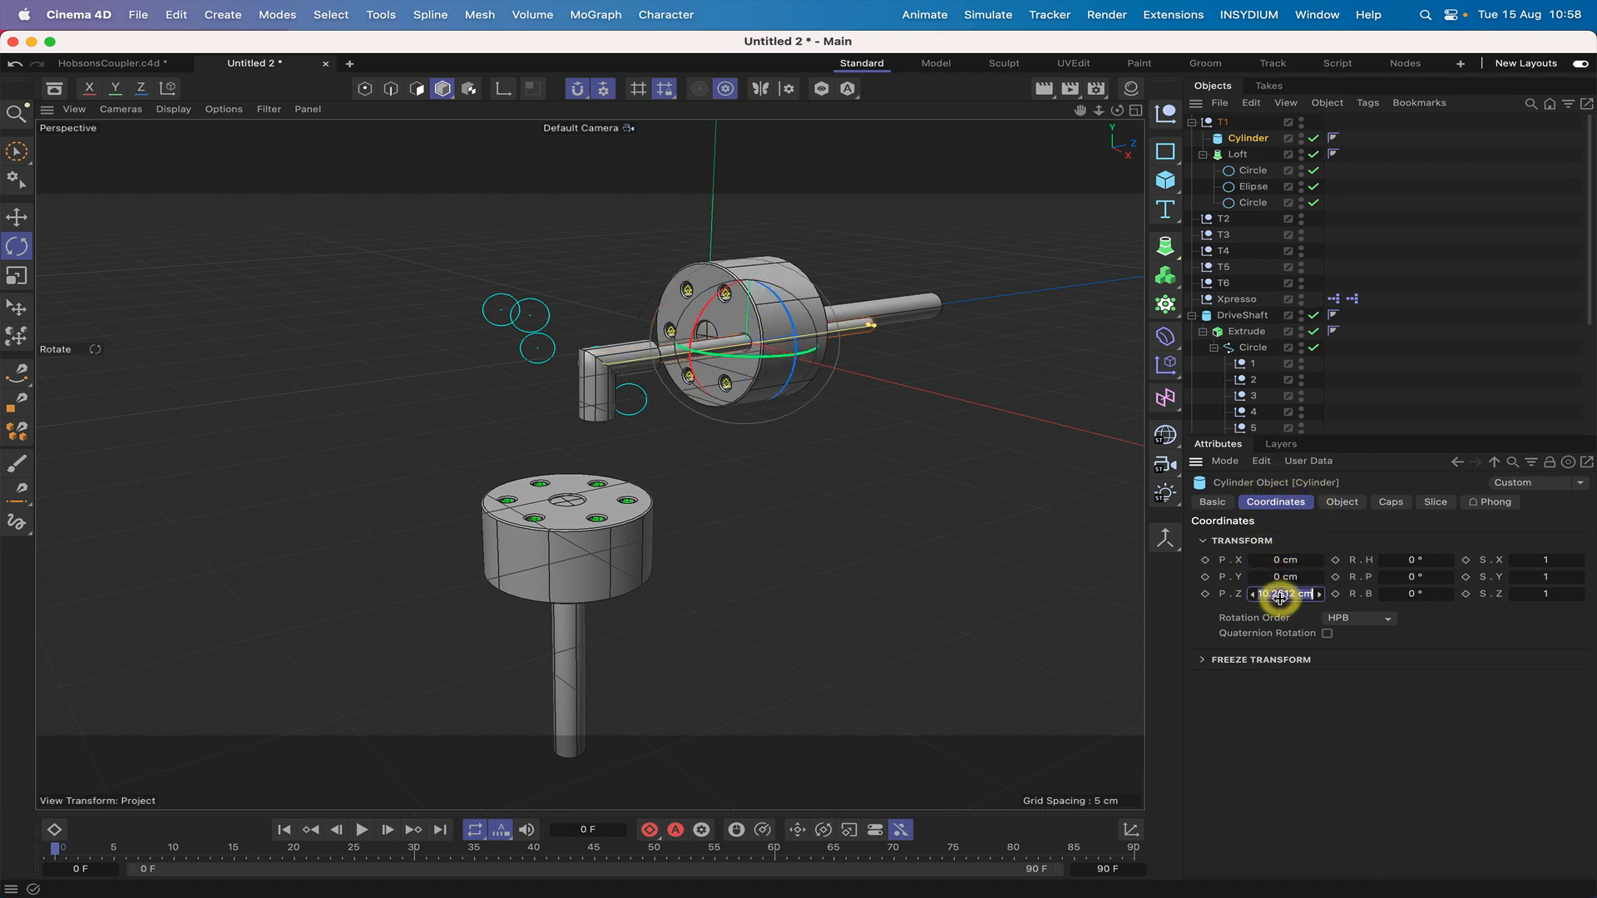
pyautogui.write('0')
pyautogui.press('Return')
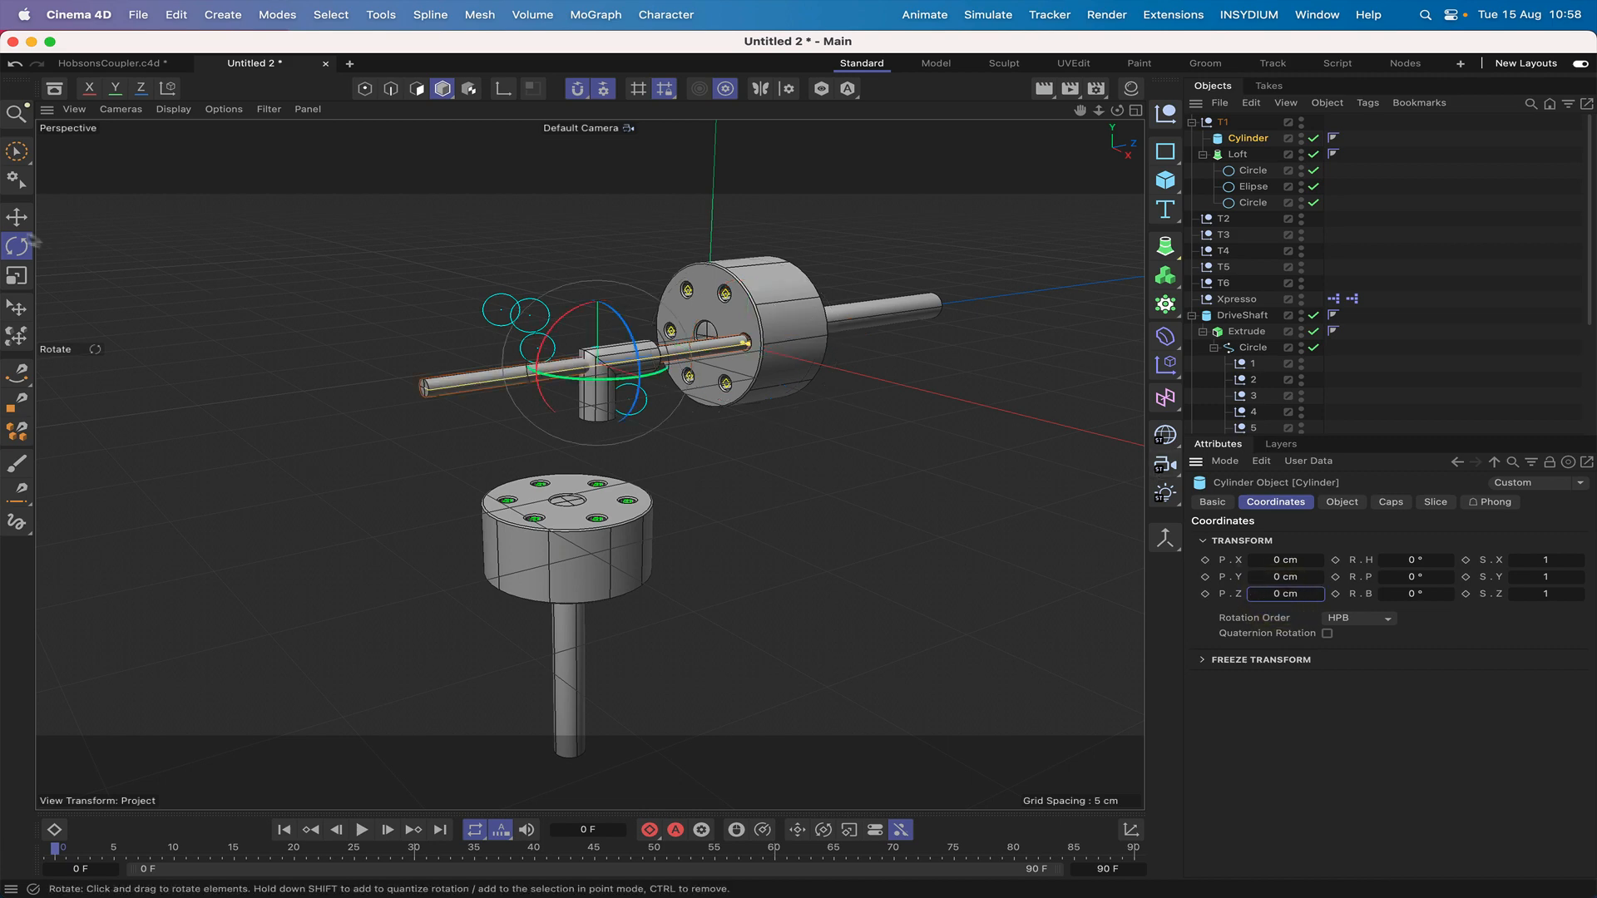
# In the Right view, move the Cylinder along Z to about 12.2 cm so its near end sits inside the rod's horizontal leg.
pyautogui.click(17, 217)
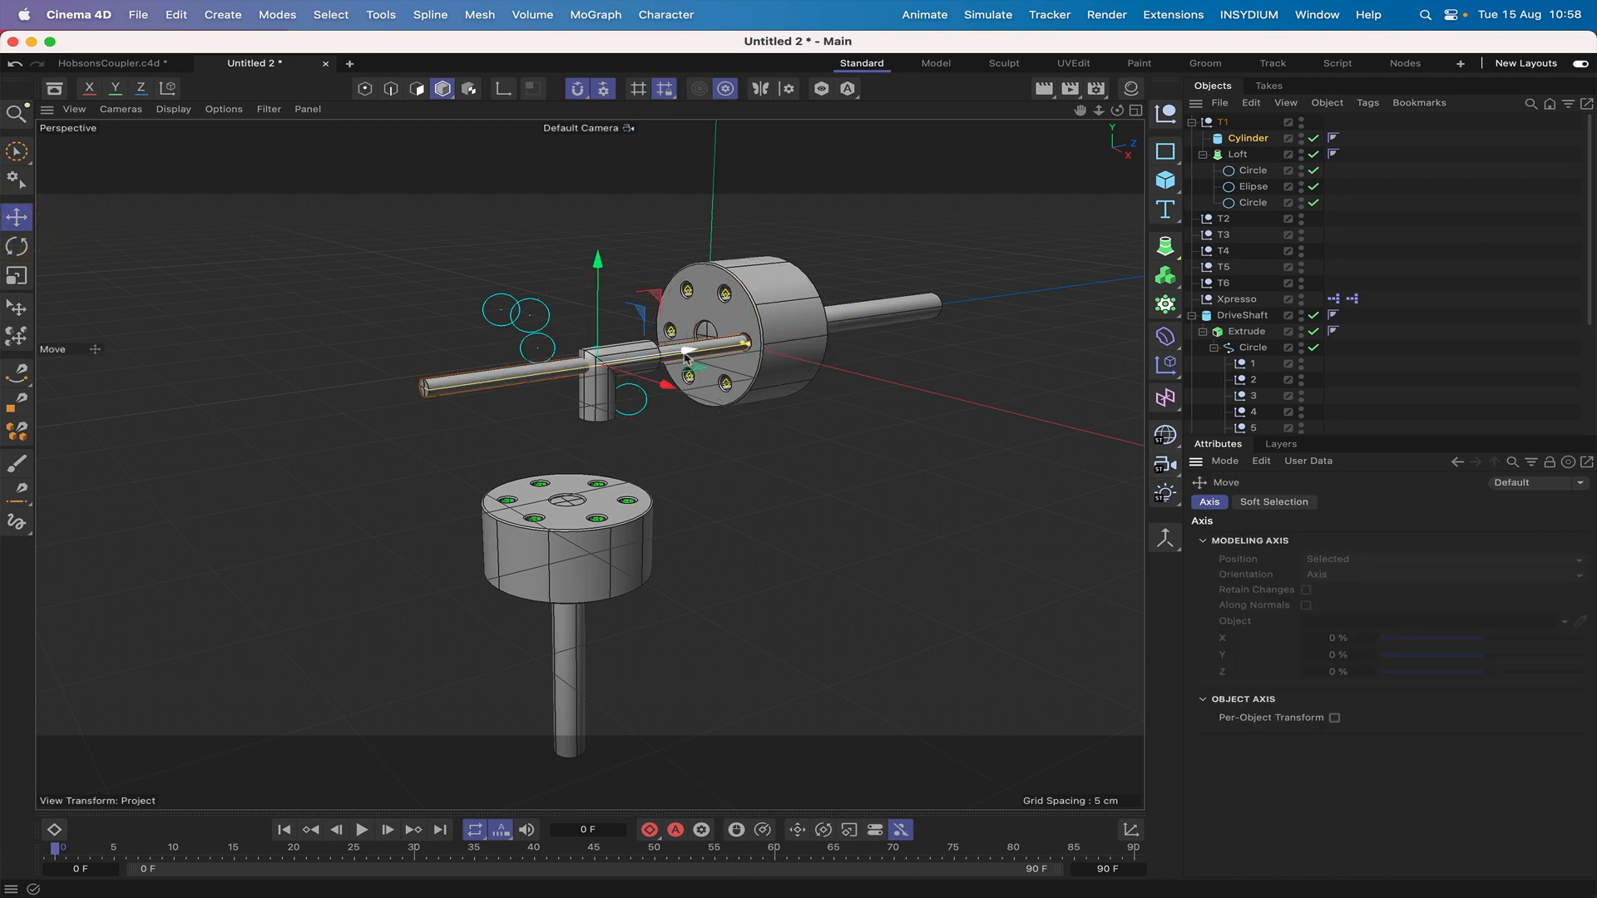
pyautogui.press('F3')
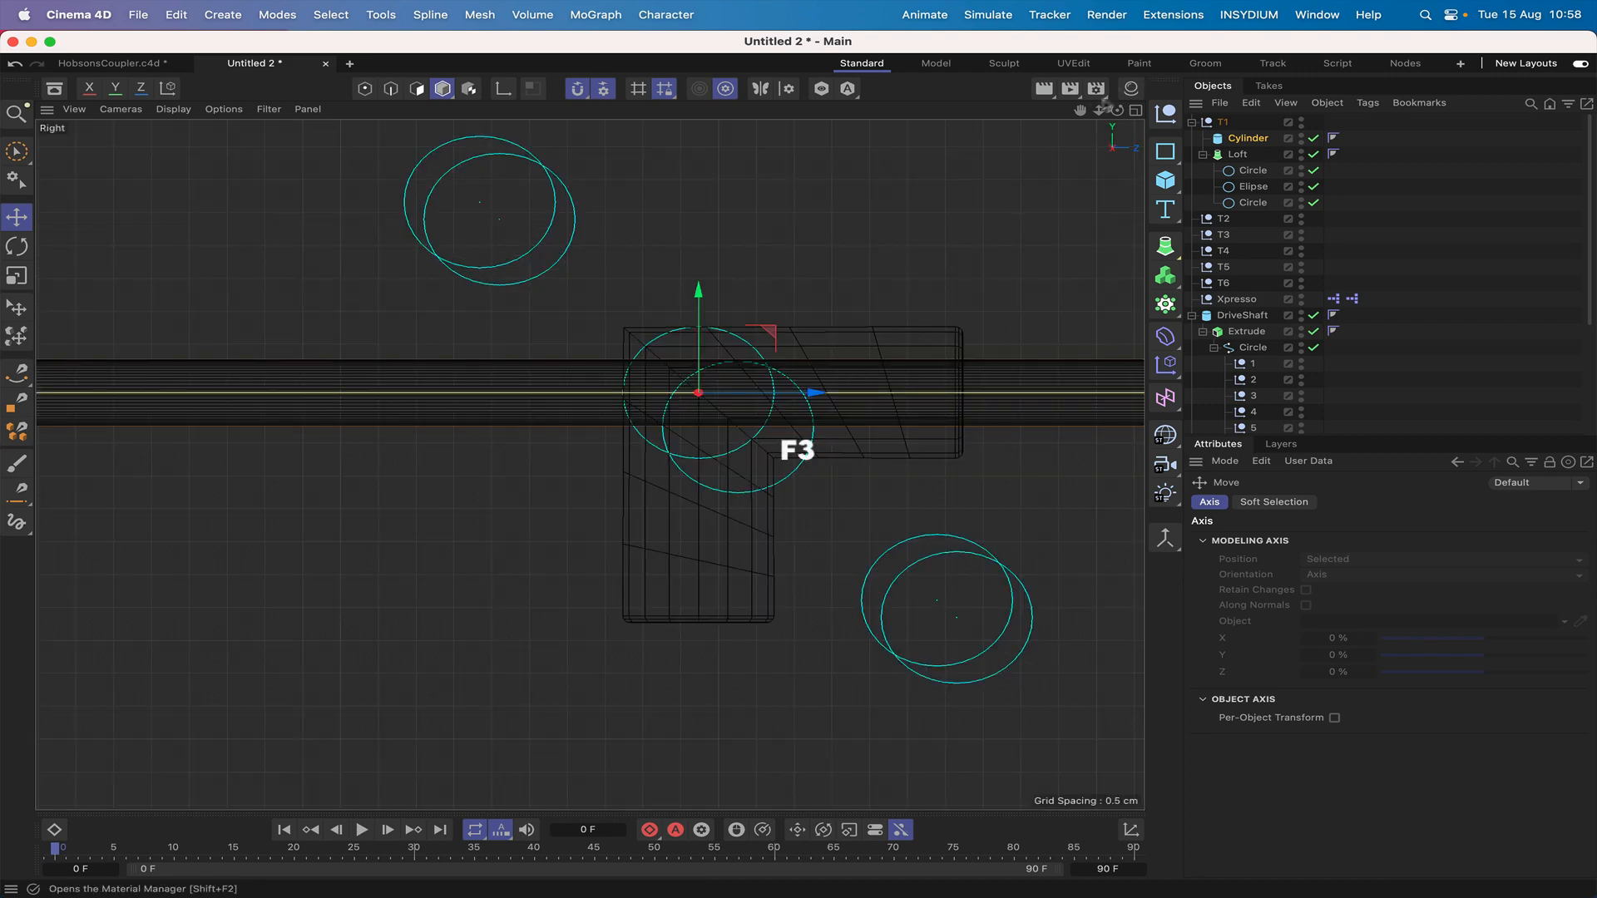
pyautogui.moveTo(1080, 110); pyautogui.dragTo(1119, 109, button='right')
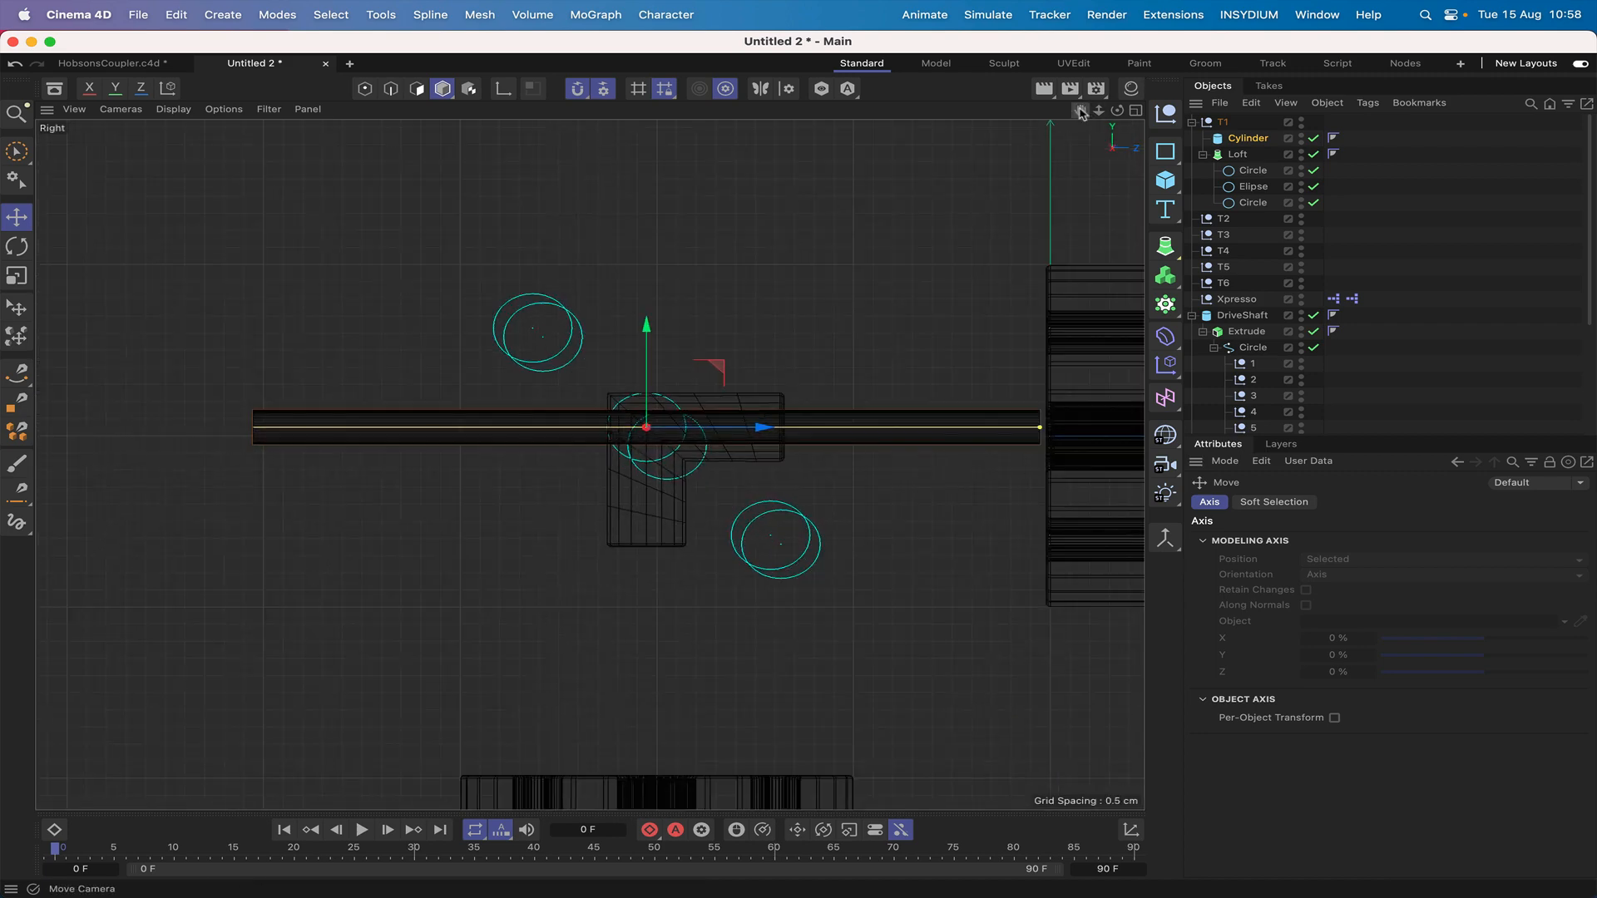
pyautogui.moveTo(762, 428); pyautogui.dragTo(1260, 428)
pyautogui.moveTo(1084, 111); pyautogui.dragTo(873, 90)
pyautogui.moveTo(987, 363); pyautogui.dragTo(982, 361)
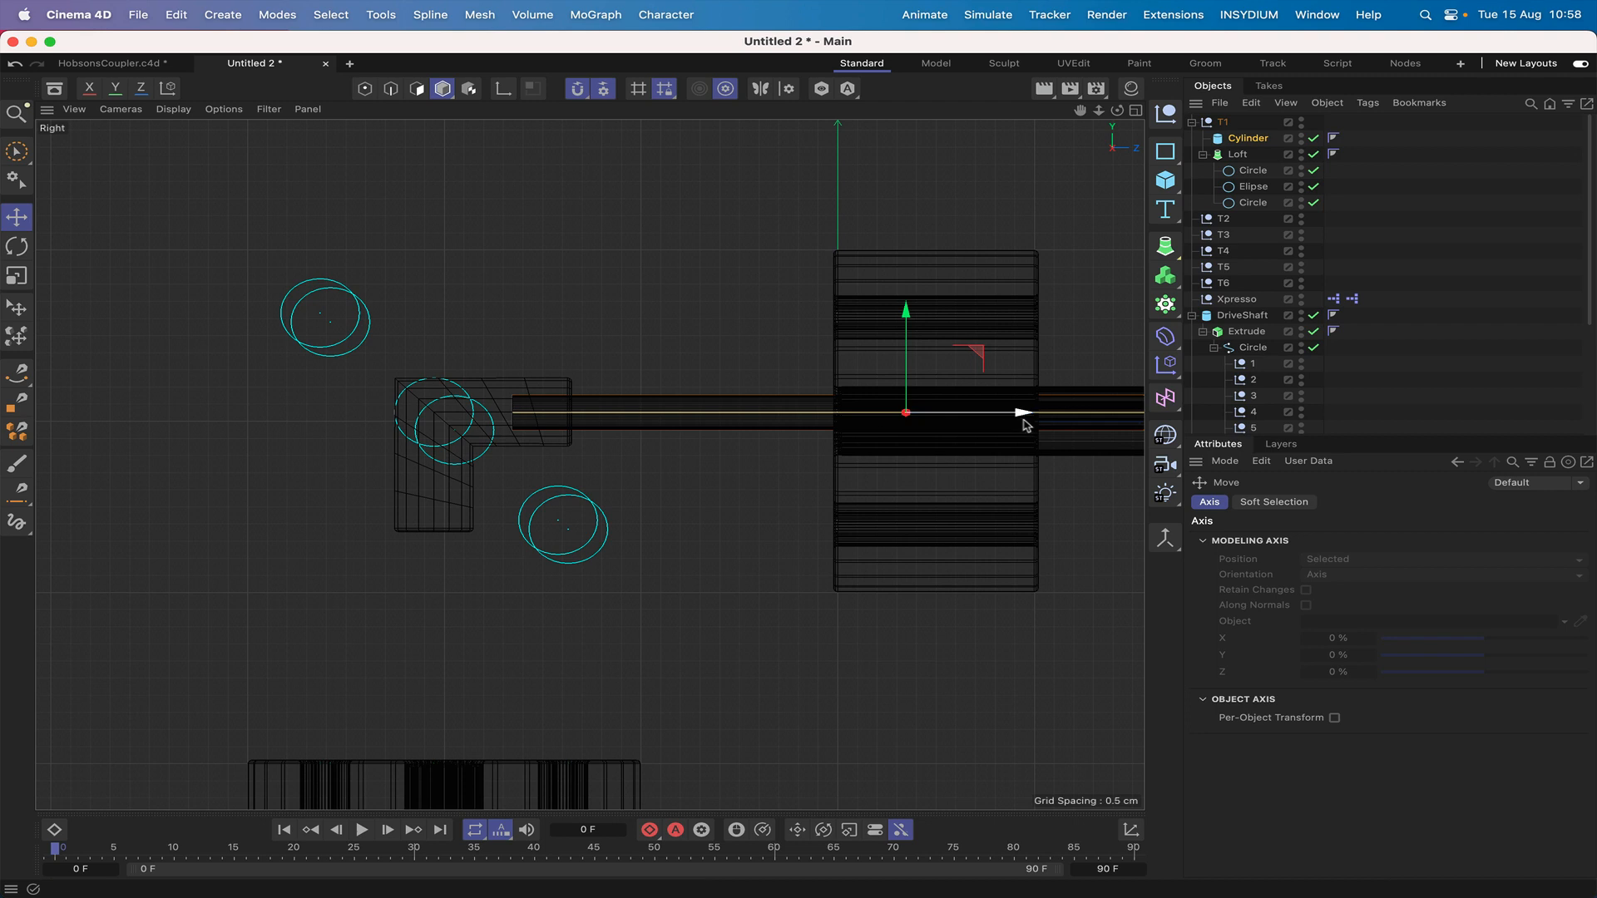
pyautogui.moveTo(1026, 424); pyautogui.dragTo(1029, 421)
pyautogui.moveTo(1117, 109)
pyautogui.mouseDown()
pyautogui.moveTo(1086, 114)
pyautogui.moveTo(1117, 113)
pyautogui.mouseUp()
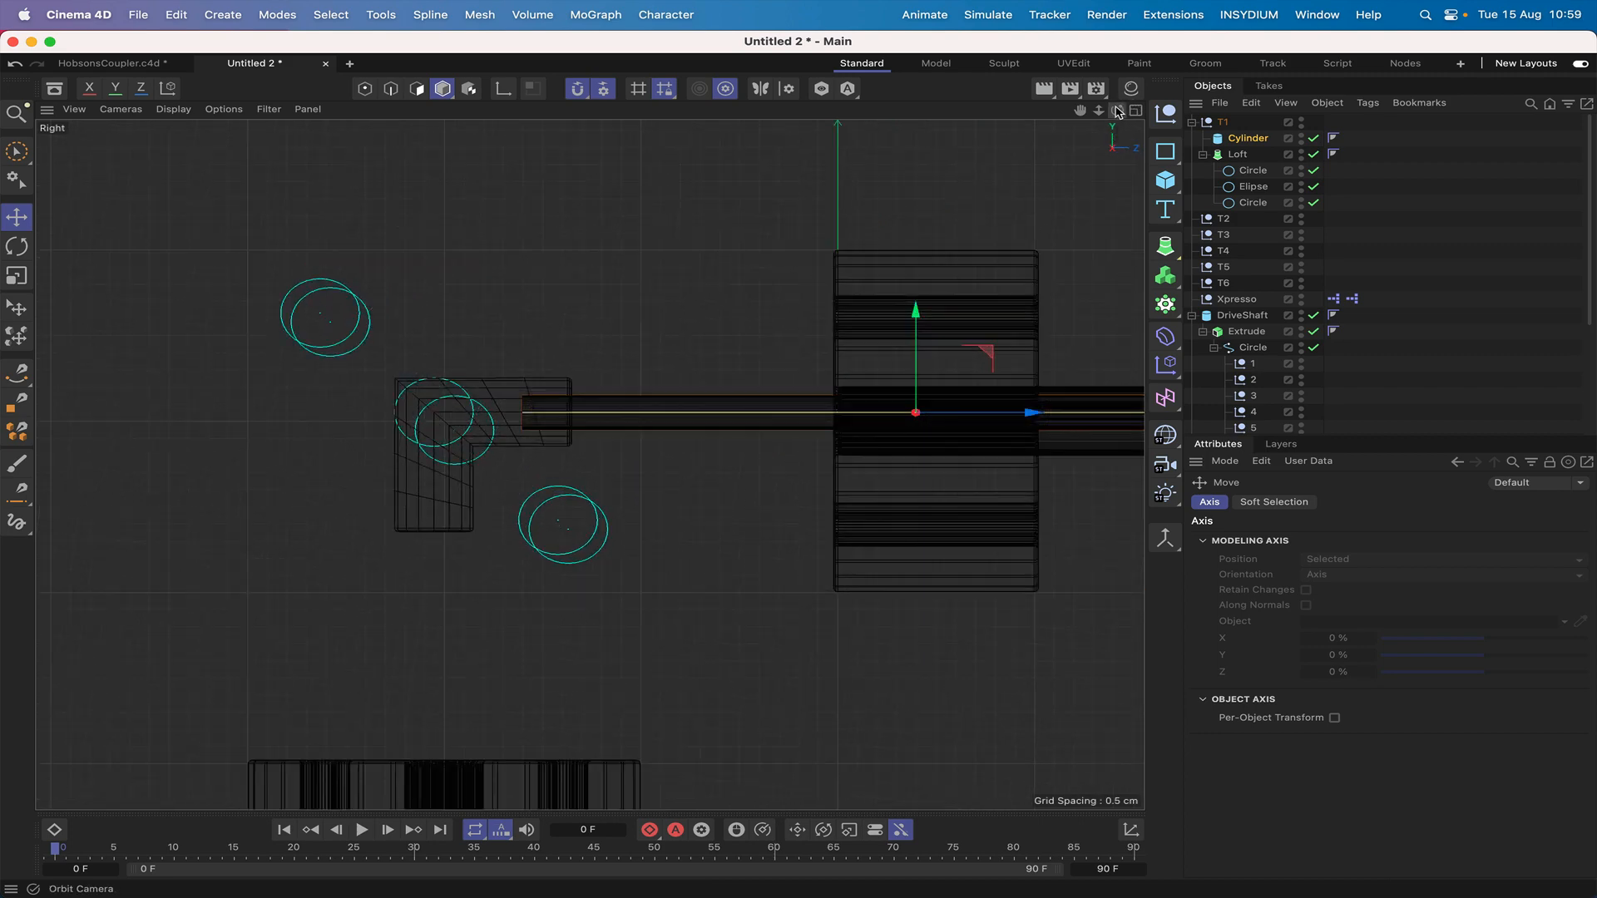
# Duplicate the Cylinder within T1 and set the copy's orientation to +Y.
pyautogui.press('F1')
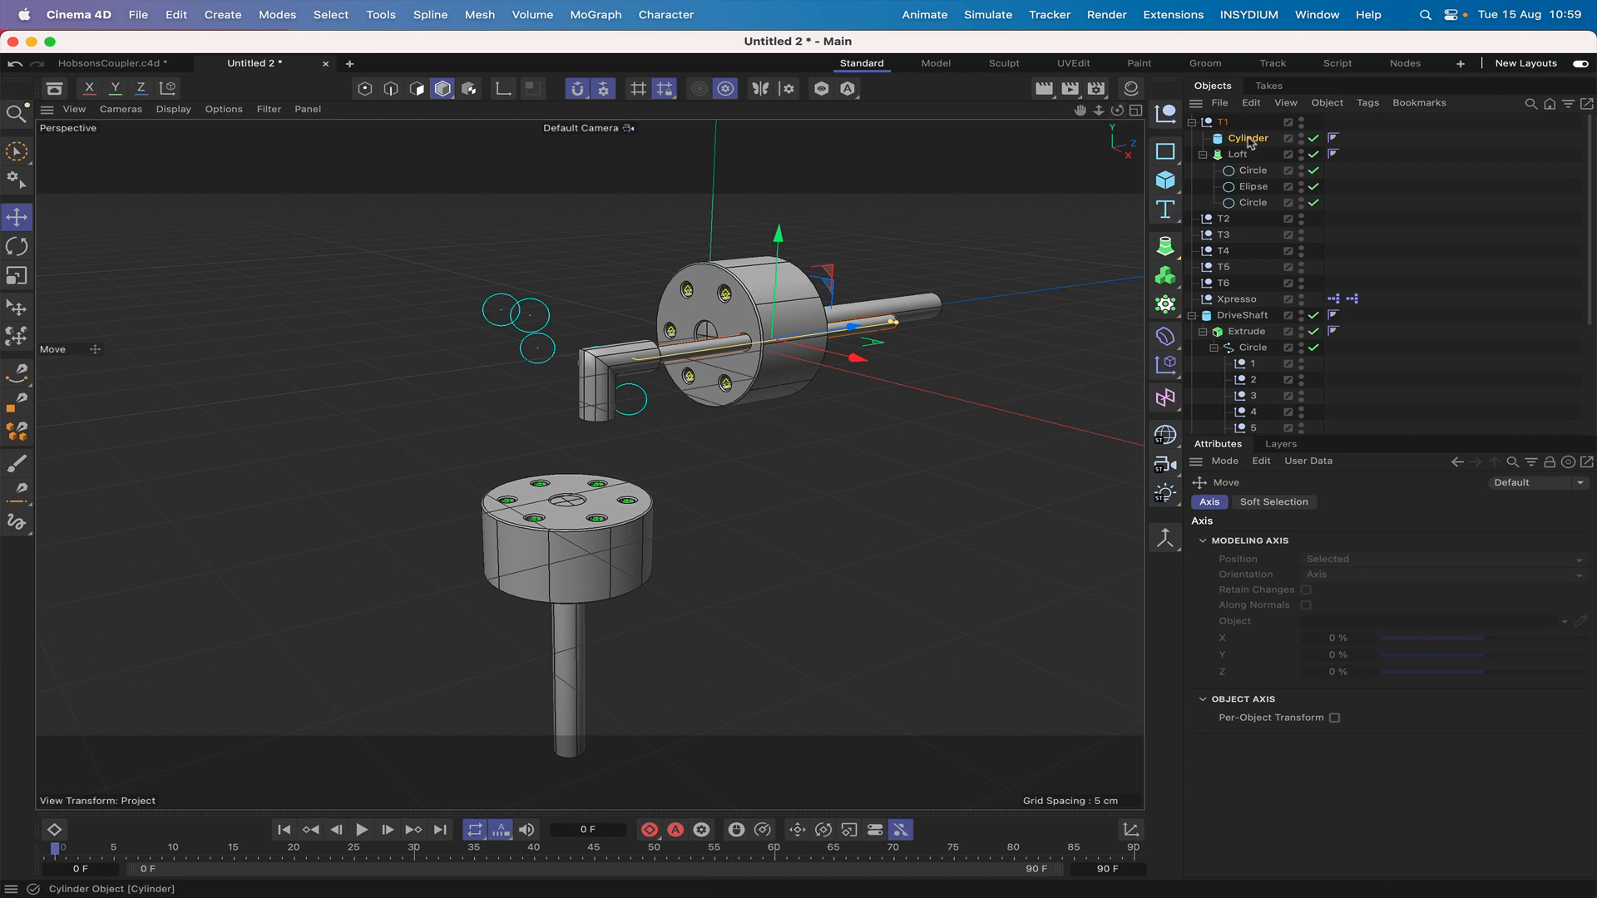
pyautogui.keyDown('ctrl'); pyautogui.moveTo(1247, 139); pyautogui.dragTo(1250, 146); pyautogui.keyUp('ctrl')
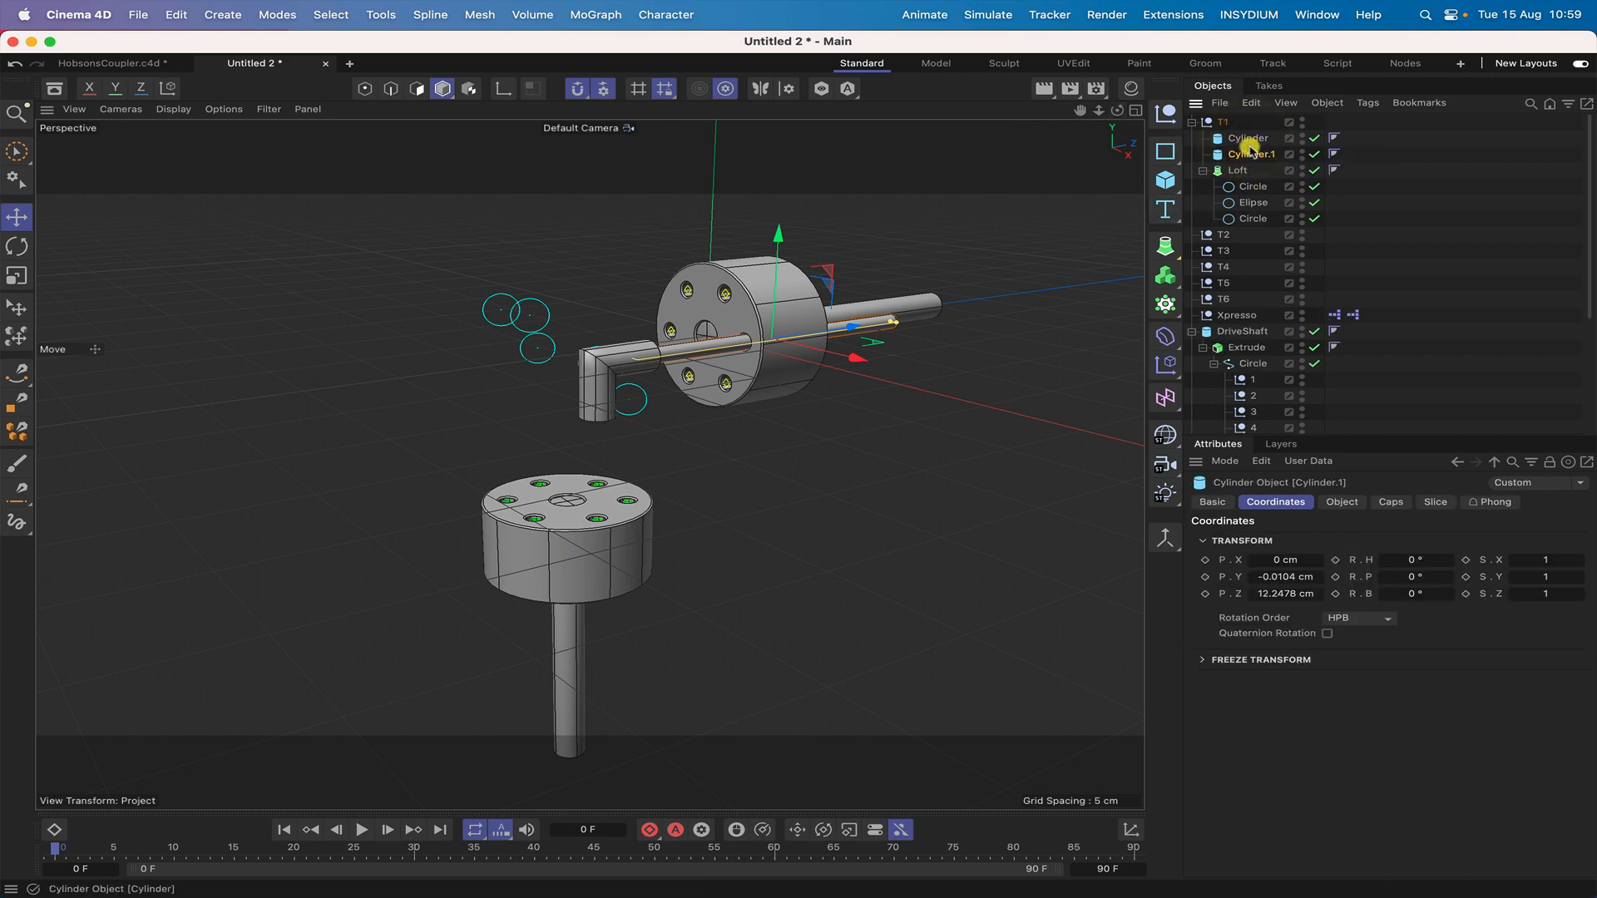
pyautogui.click(1349, 504)
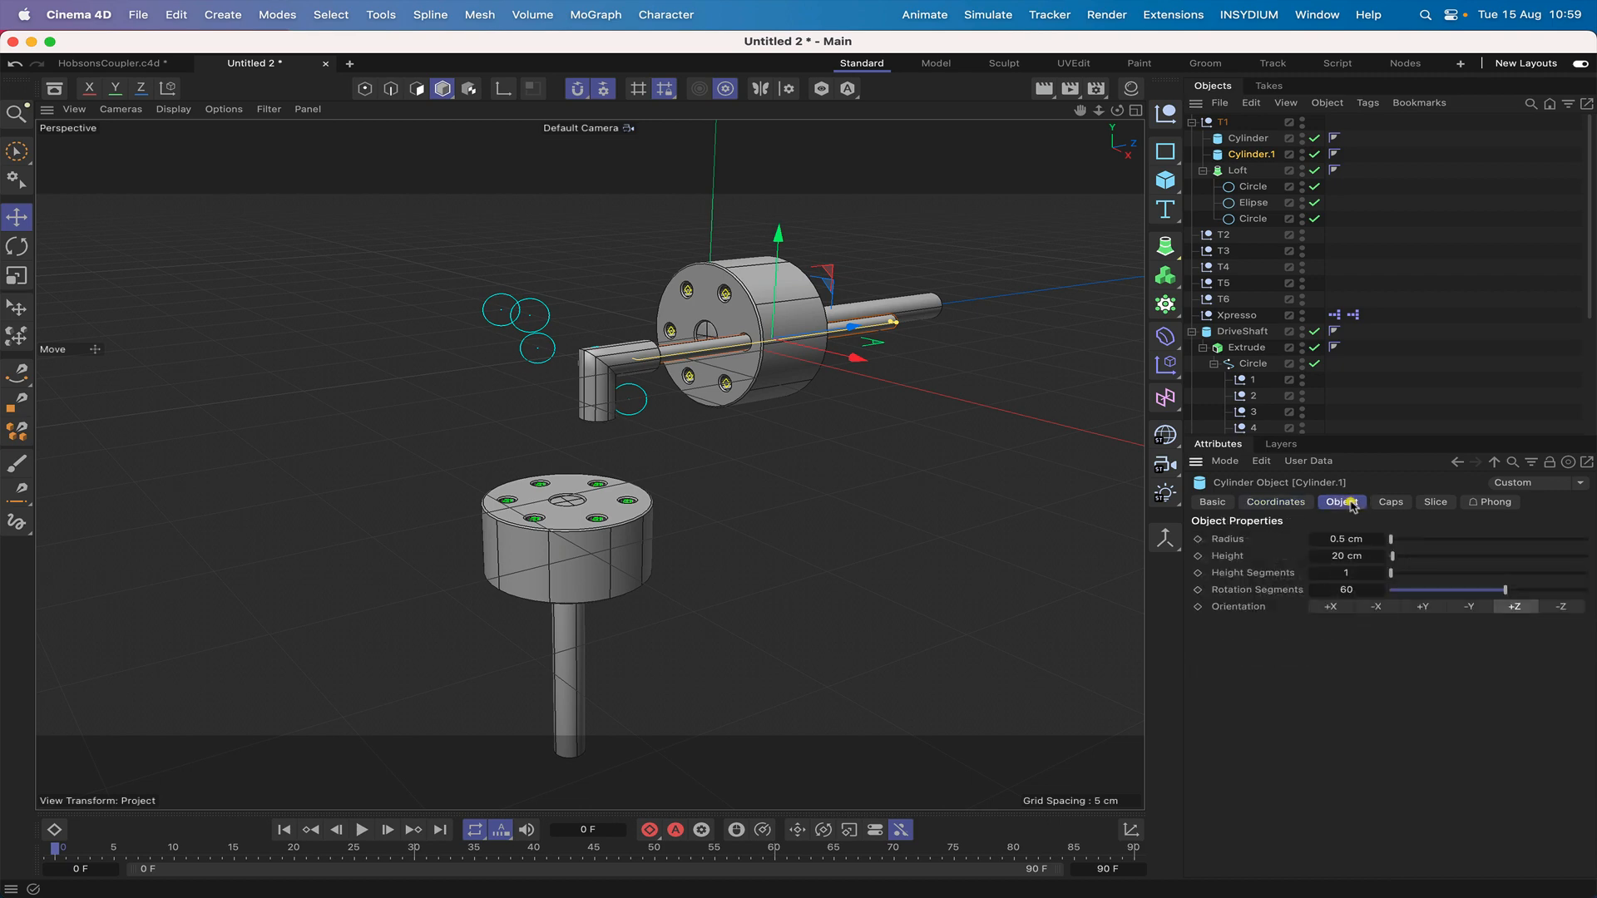
pyautogui.click(1420, 607)
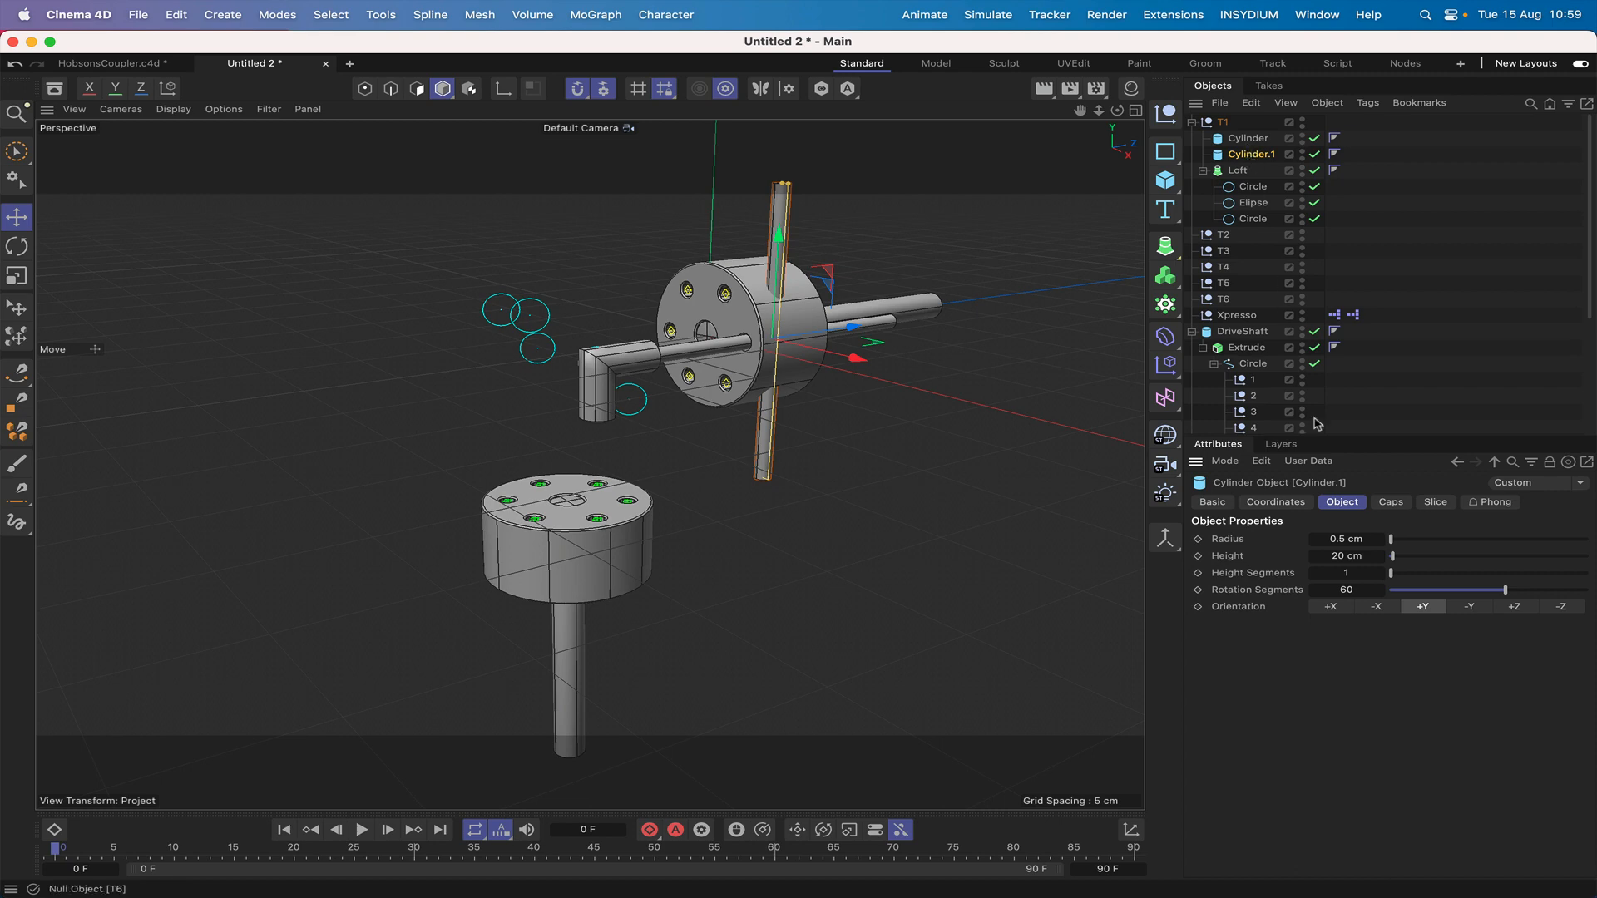
# Set the Z and Y position of the vertical Cylinder.1 to 0 cm.
pyautogui.click(1276, 503)
pyautogui.doubleClick(1286, 593)
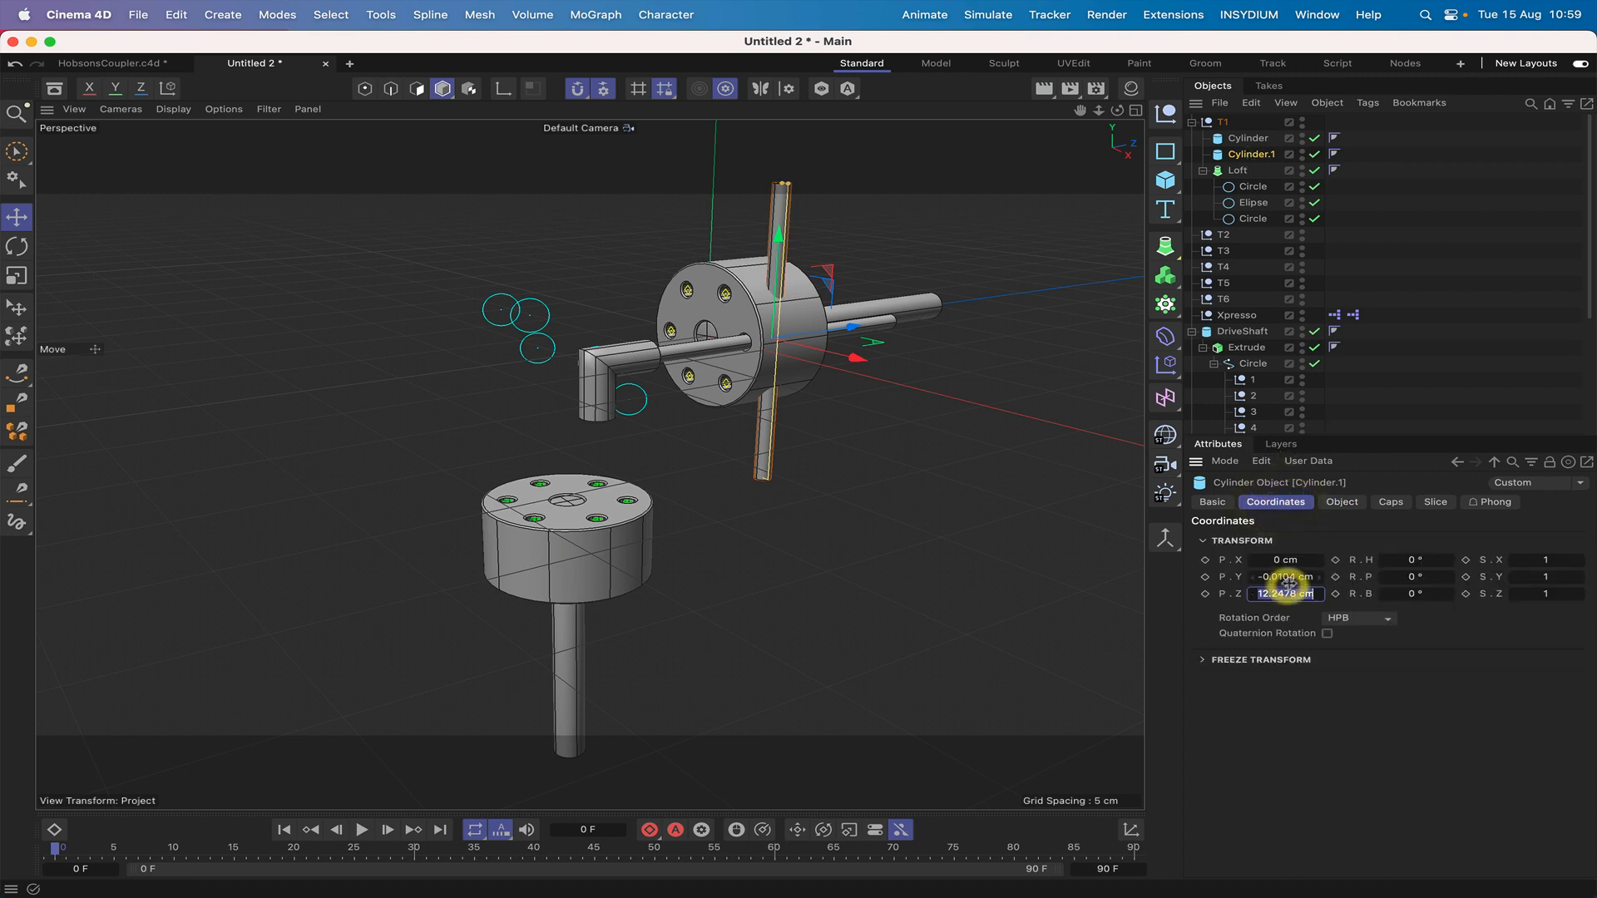
pyautogui.write('0')
pyautogui.press('Return')
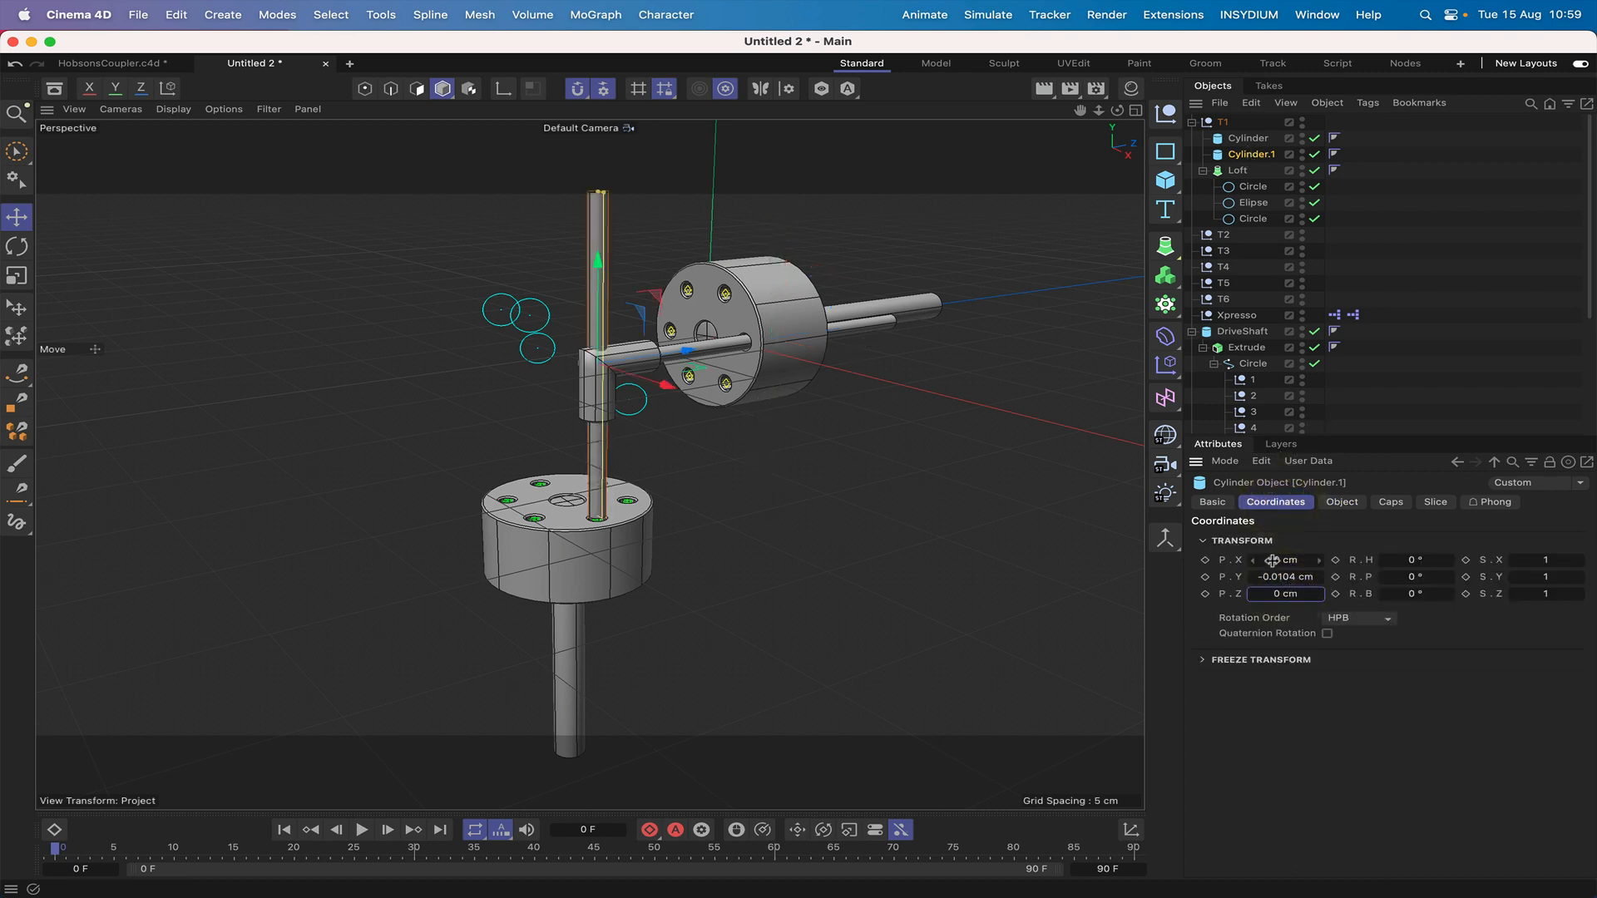
pyautogui.doubleClick(1276, 577)
pyautogui.write('0')
pyautogui.press('Return')
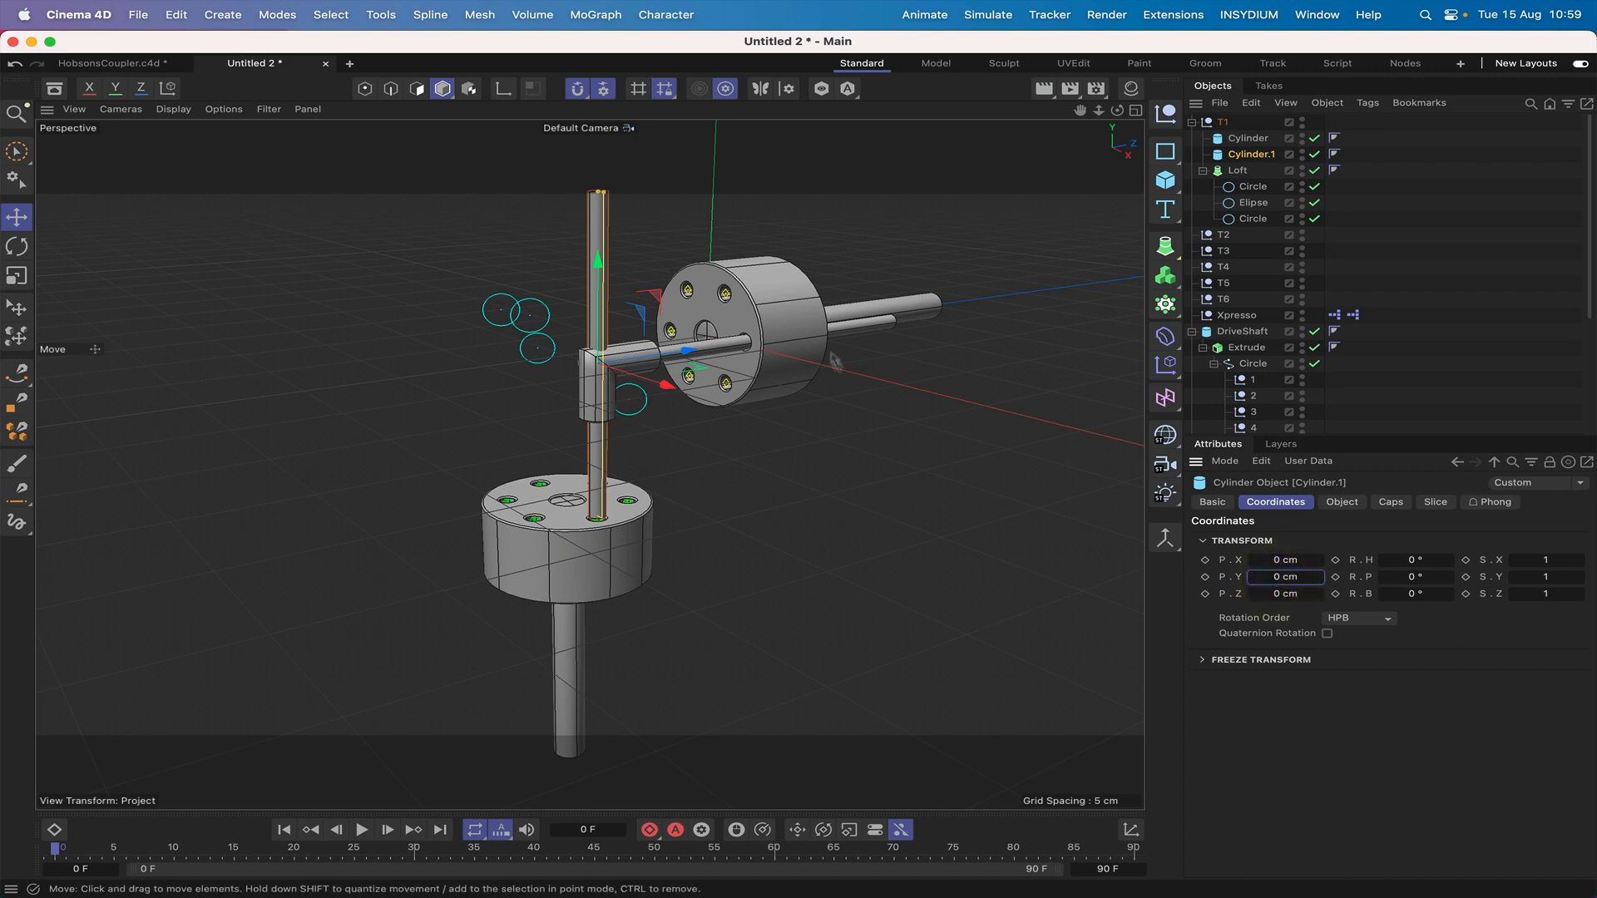
# Move Cylinder.1 down along Y to about -12.07 cm, refining in the Right view so its upper end sits inside the rod's vertical leg.
pyautogui.moveTo(597, 264); pyautogui.dragTo(594, 424)
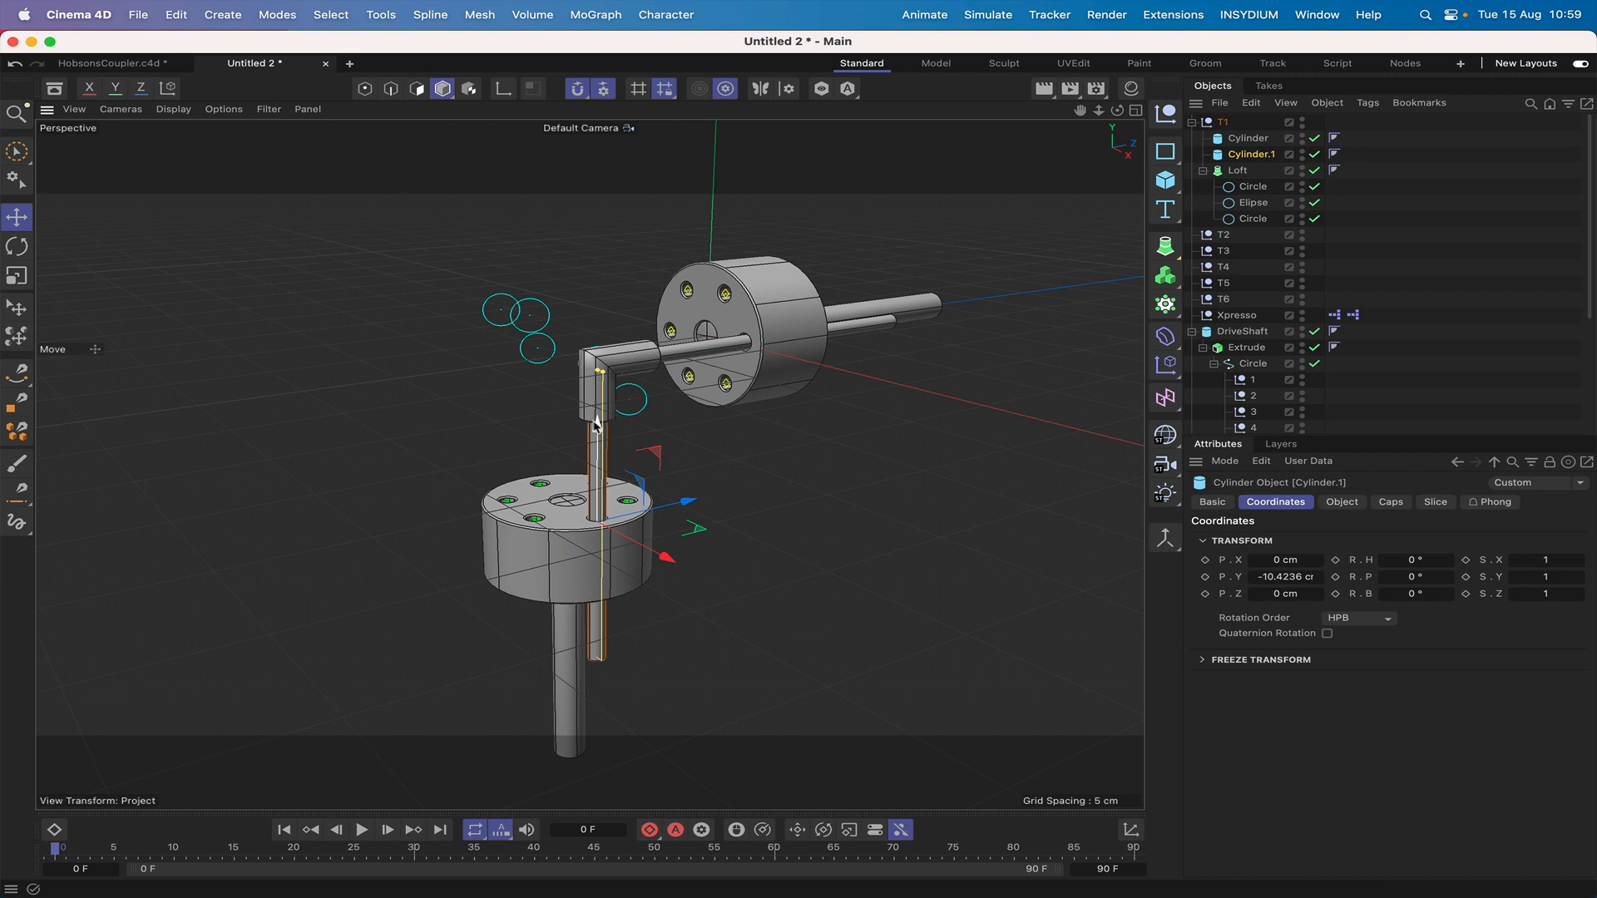
pyautogui.press('F3')
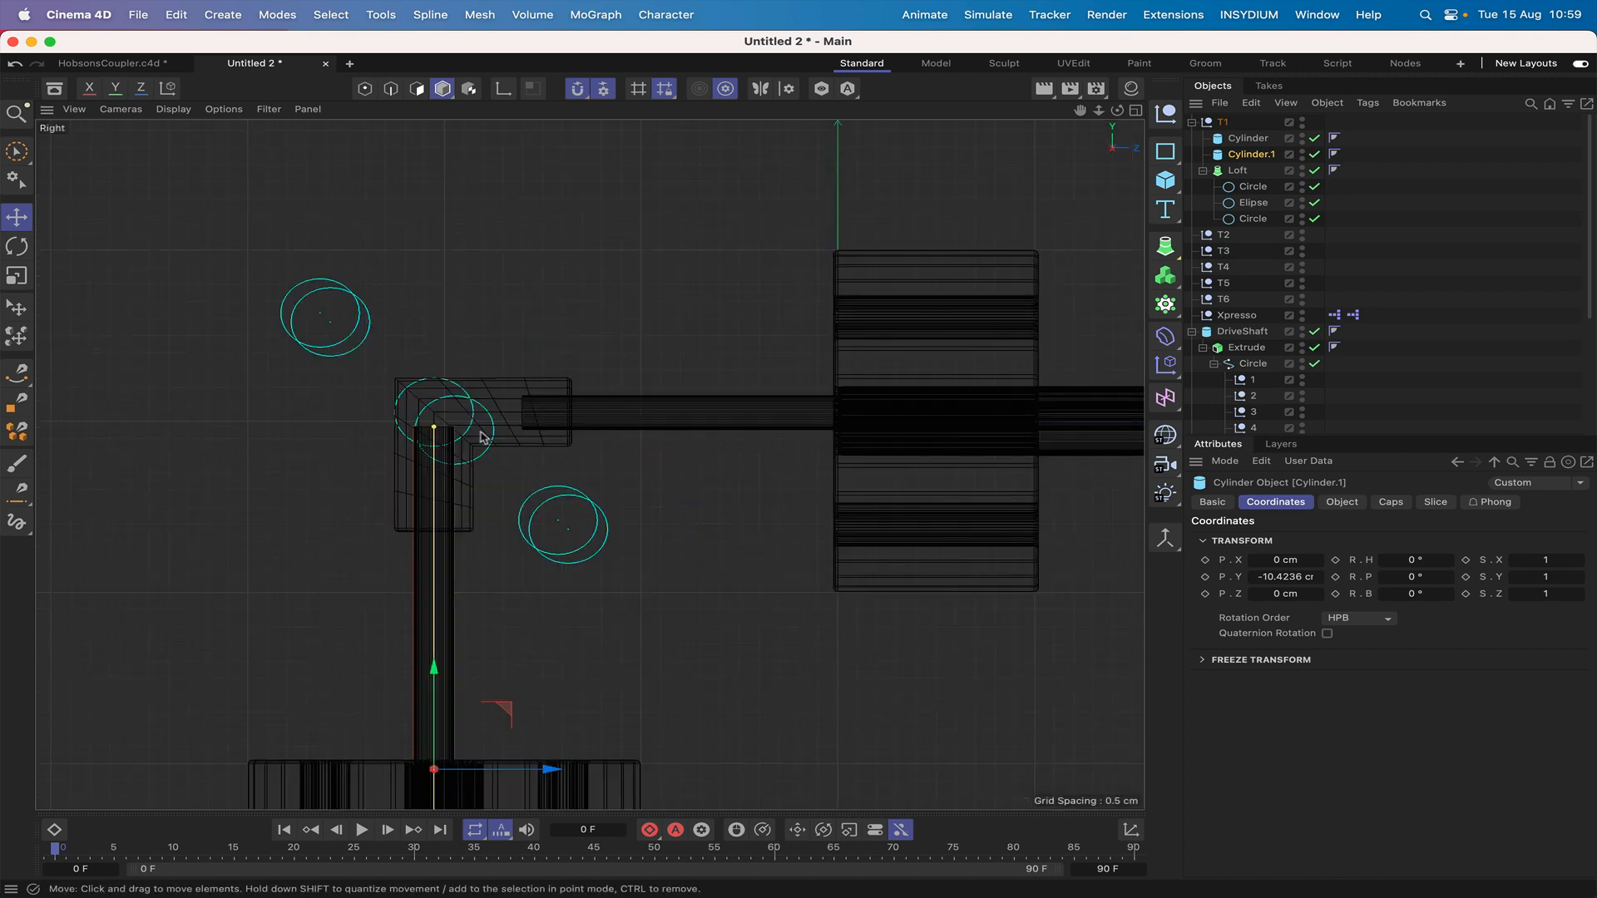
pyautogui.moveTo(432, 668); pyautogui.dragTo(433, 726)
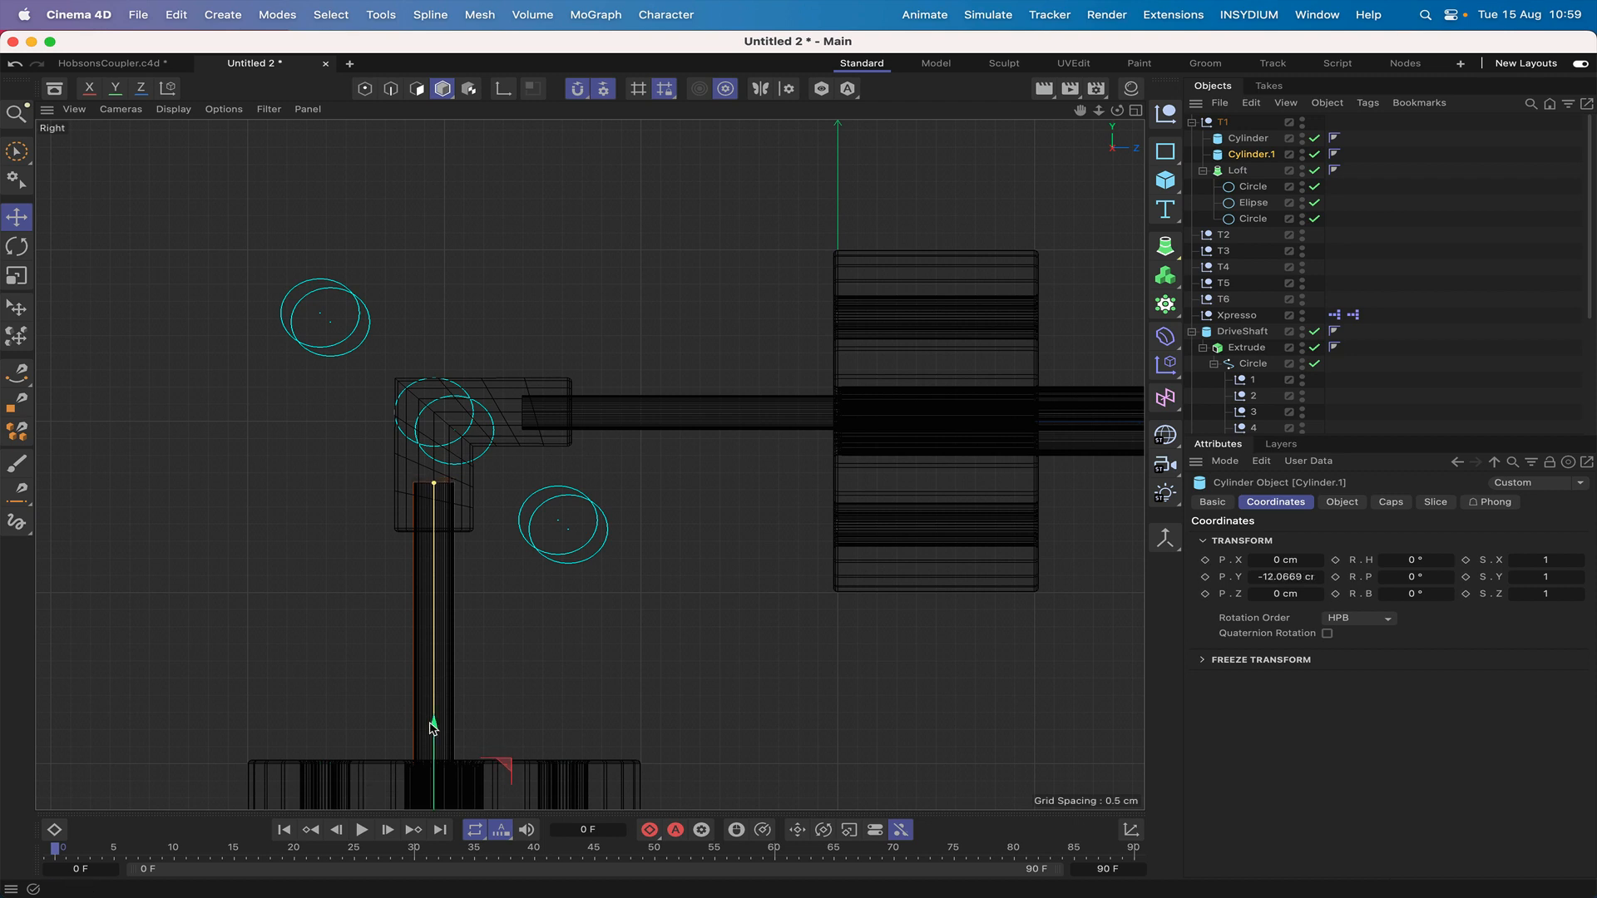
# Group both thin cylinders, Cylinder and Cylinder.1, under the Loft in T1.
pyautogui.press('F1')
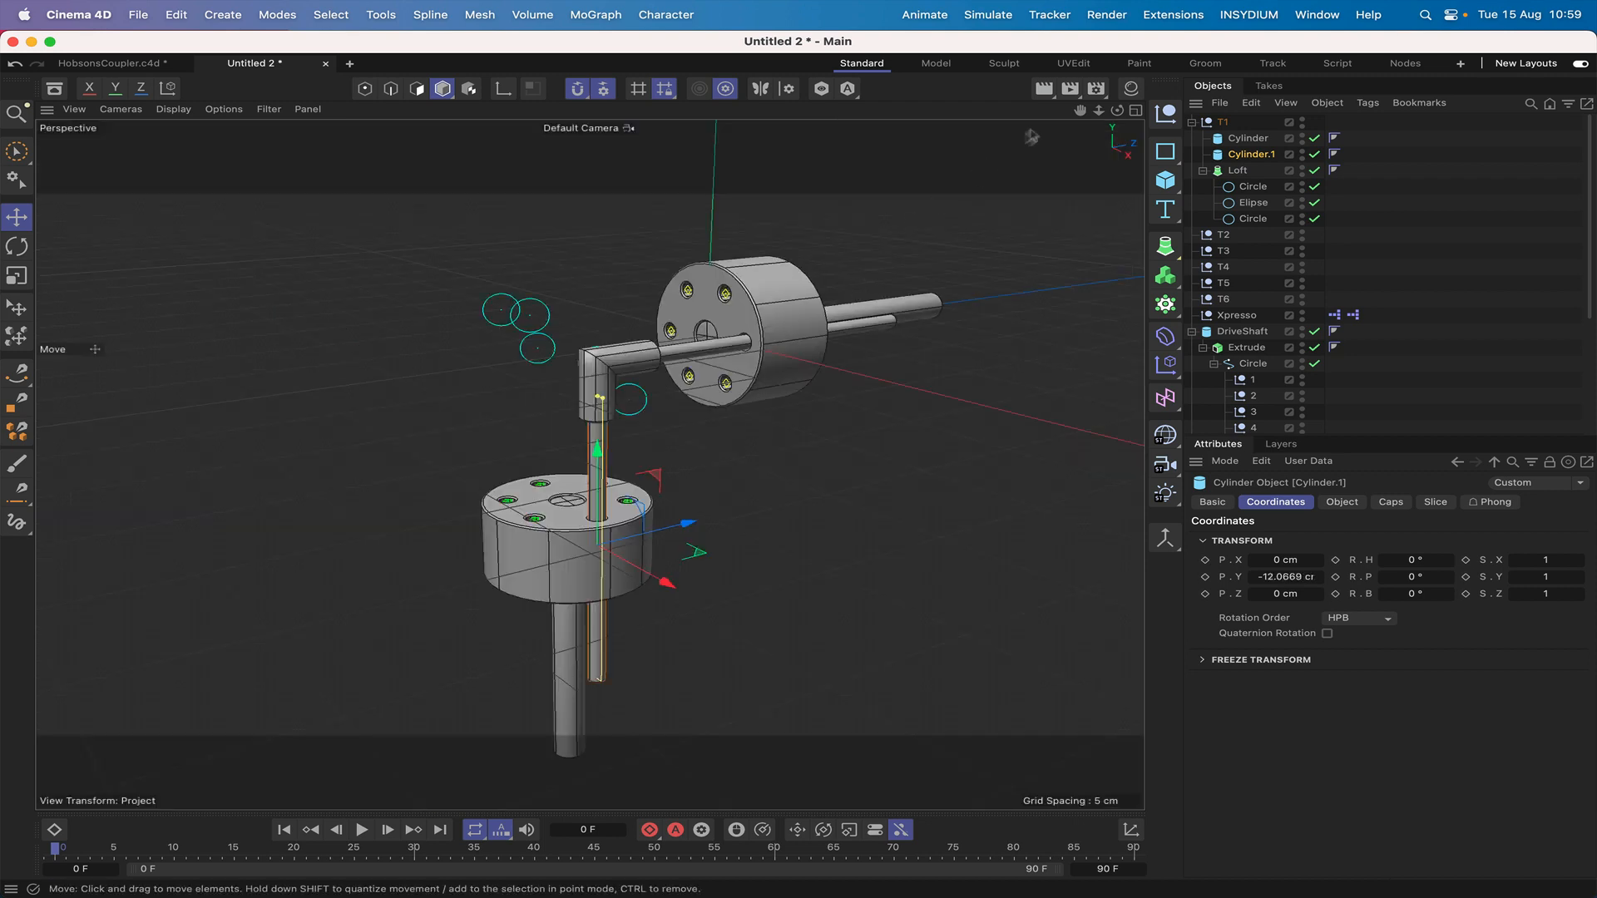
pyautogui.keyDown('shift'); pyautogui.click(1249, 138); pyautogui.keyUp('shift')
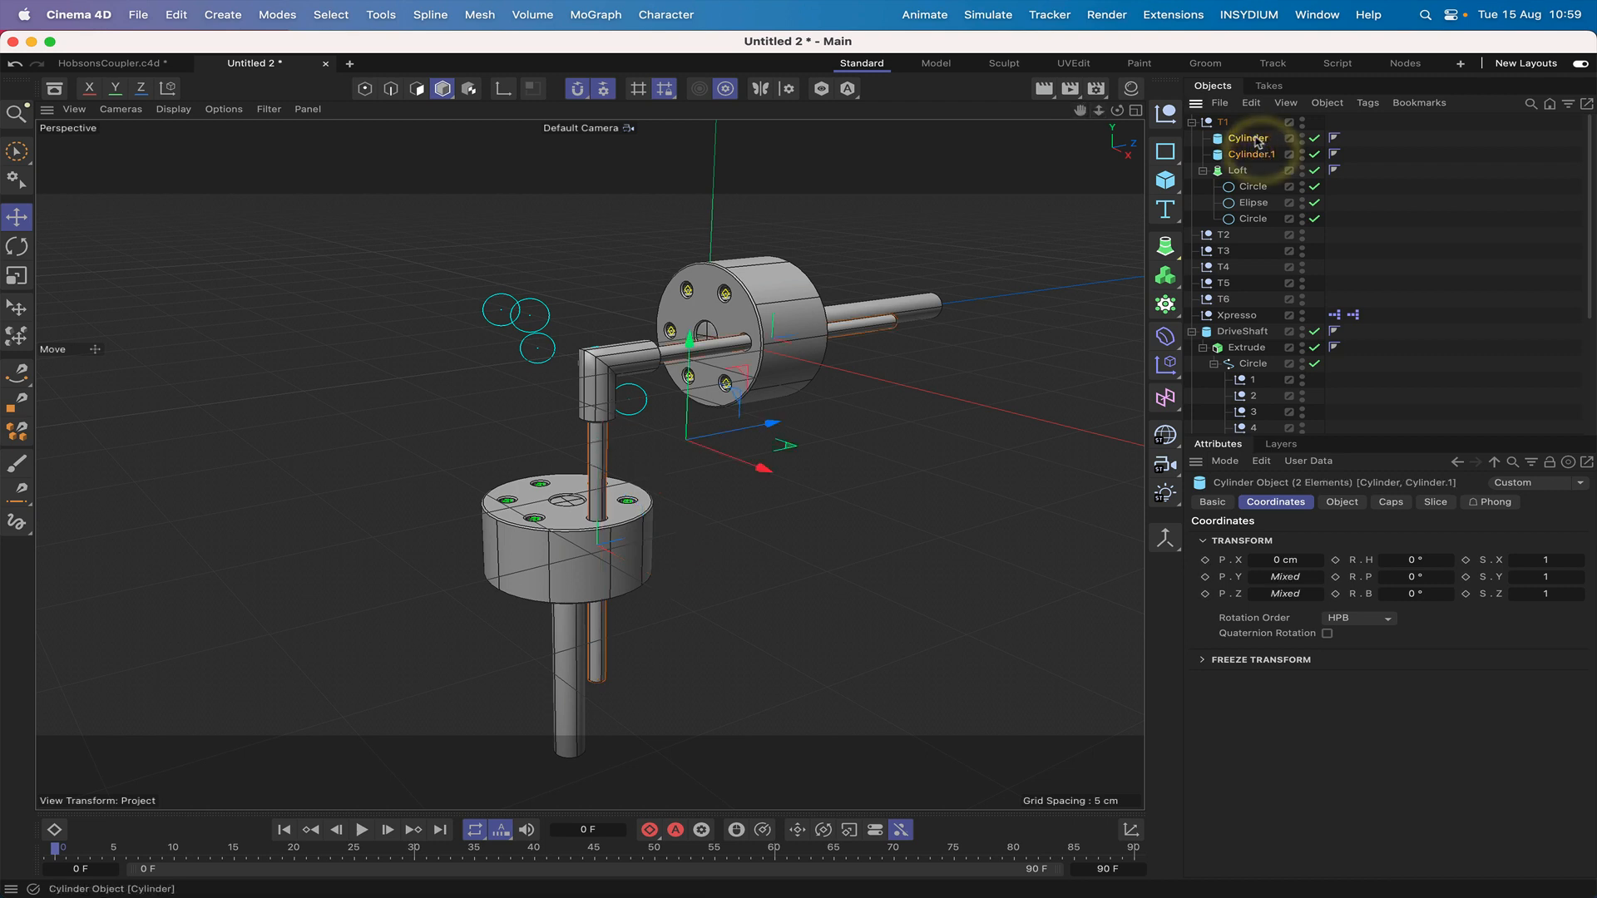
pyautogui.moveTo(1253, 144); pyautogui.dragTo(1258, 223)
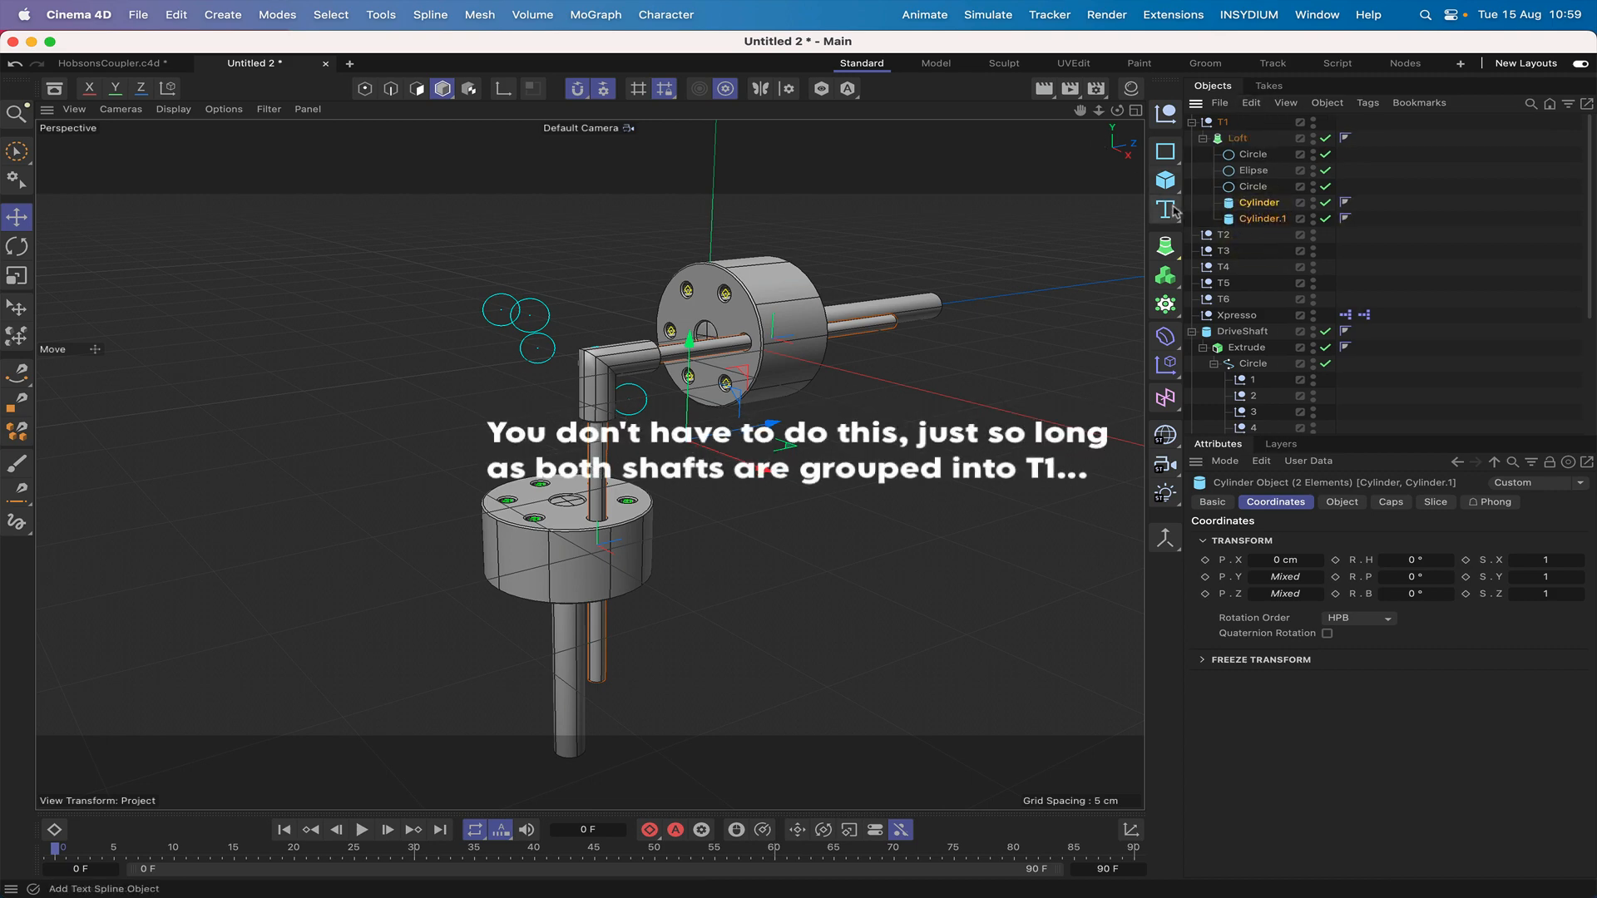
# Disable snapping and rotate the DriveShaft about its own axis to a bank of about -343.9° to test the rod's motion.
pyautogui.click(1243, 331)
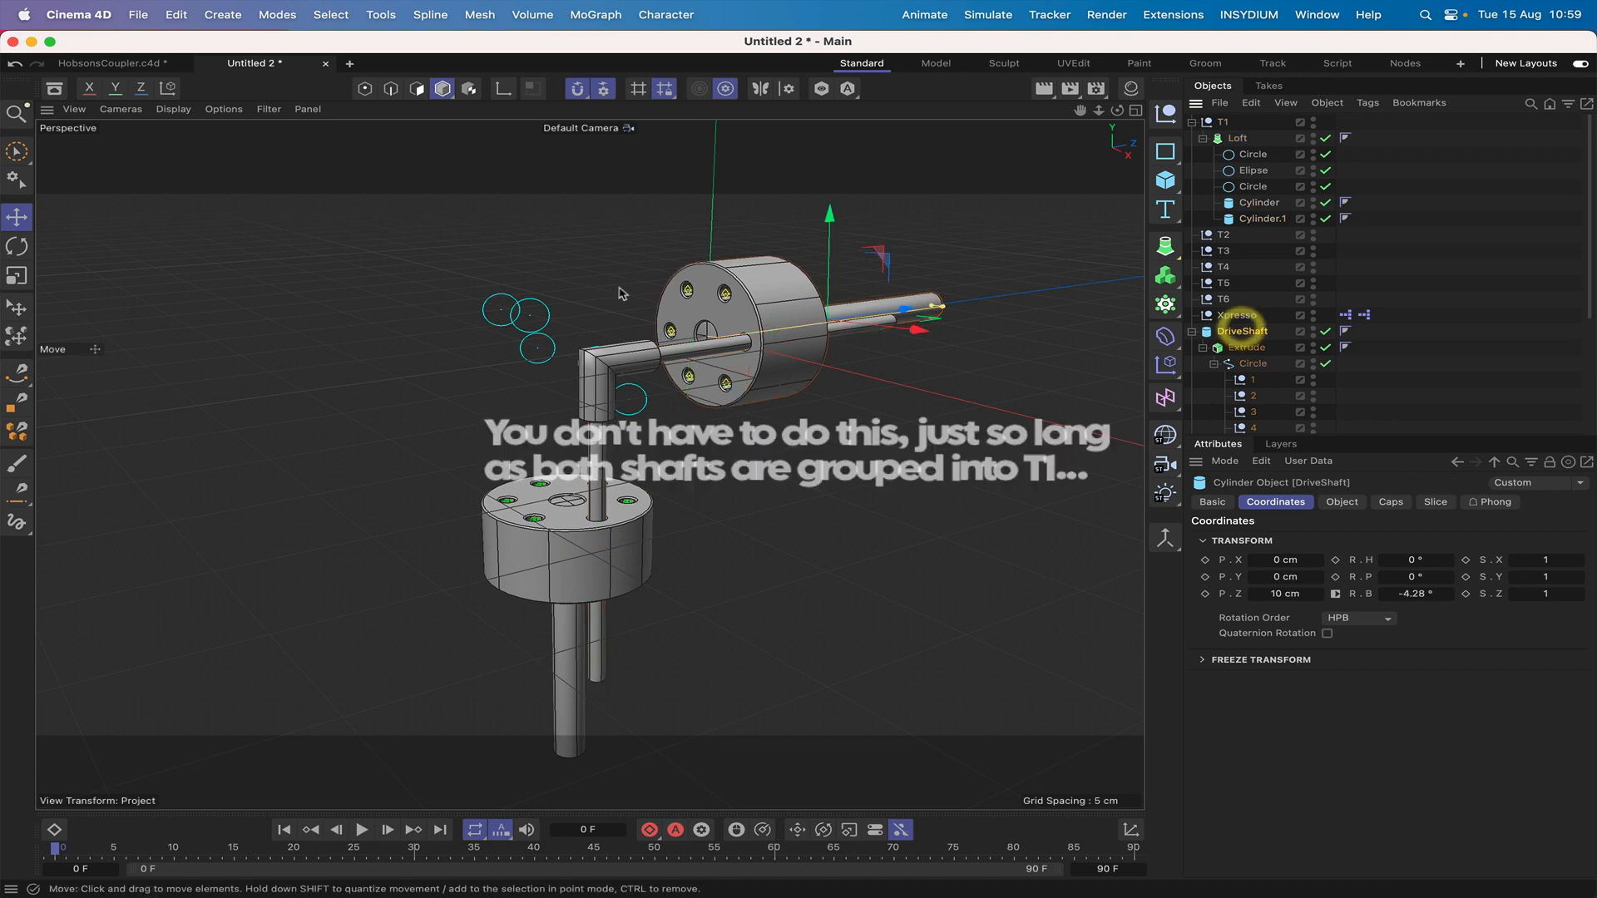
pyautogui.click(17, 246)
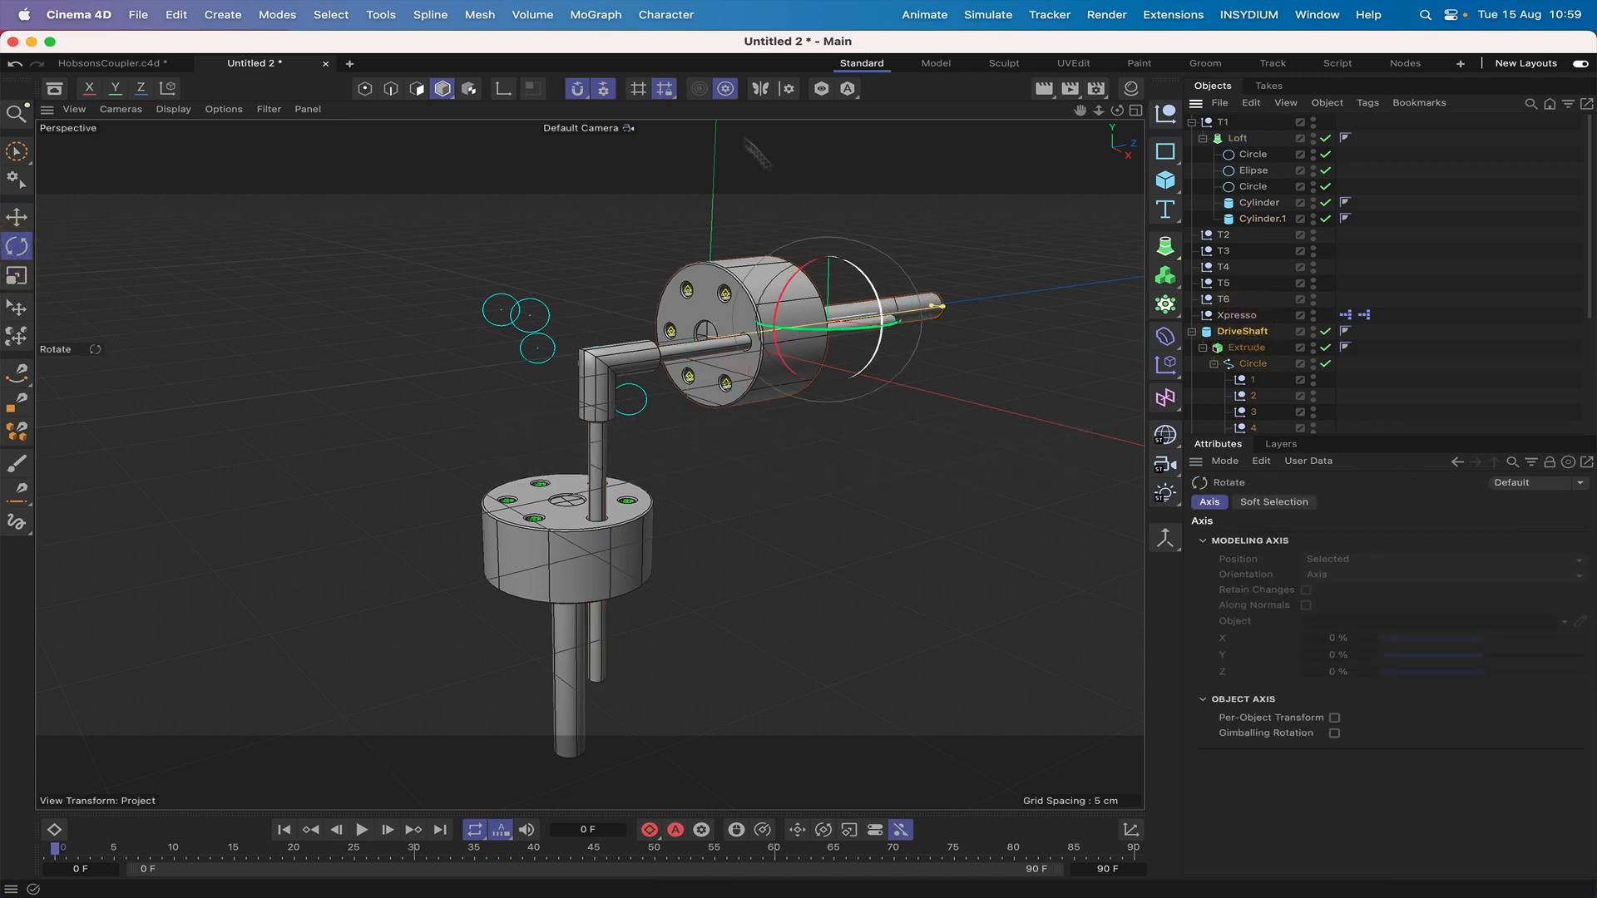
pyautogui.click(579, 92)
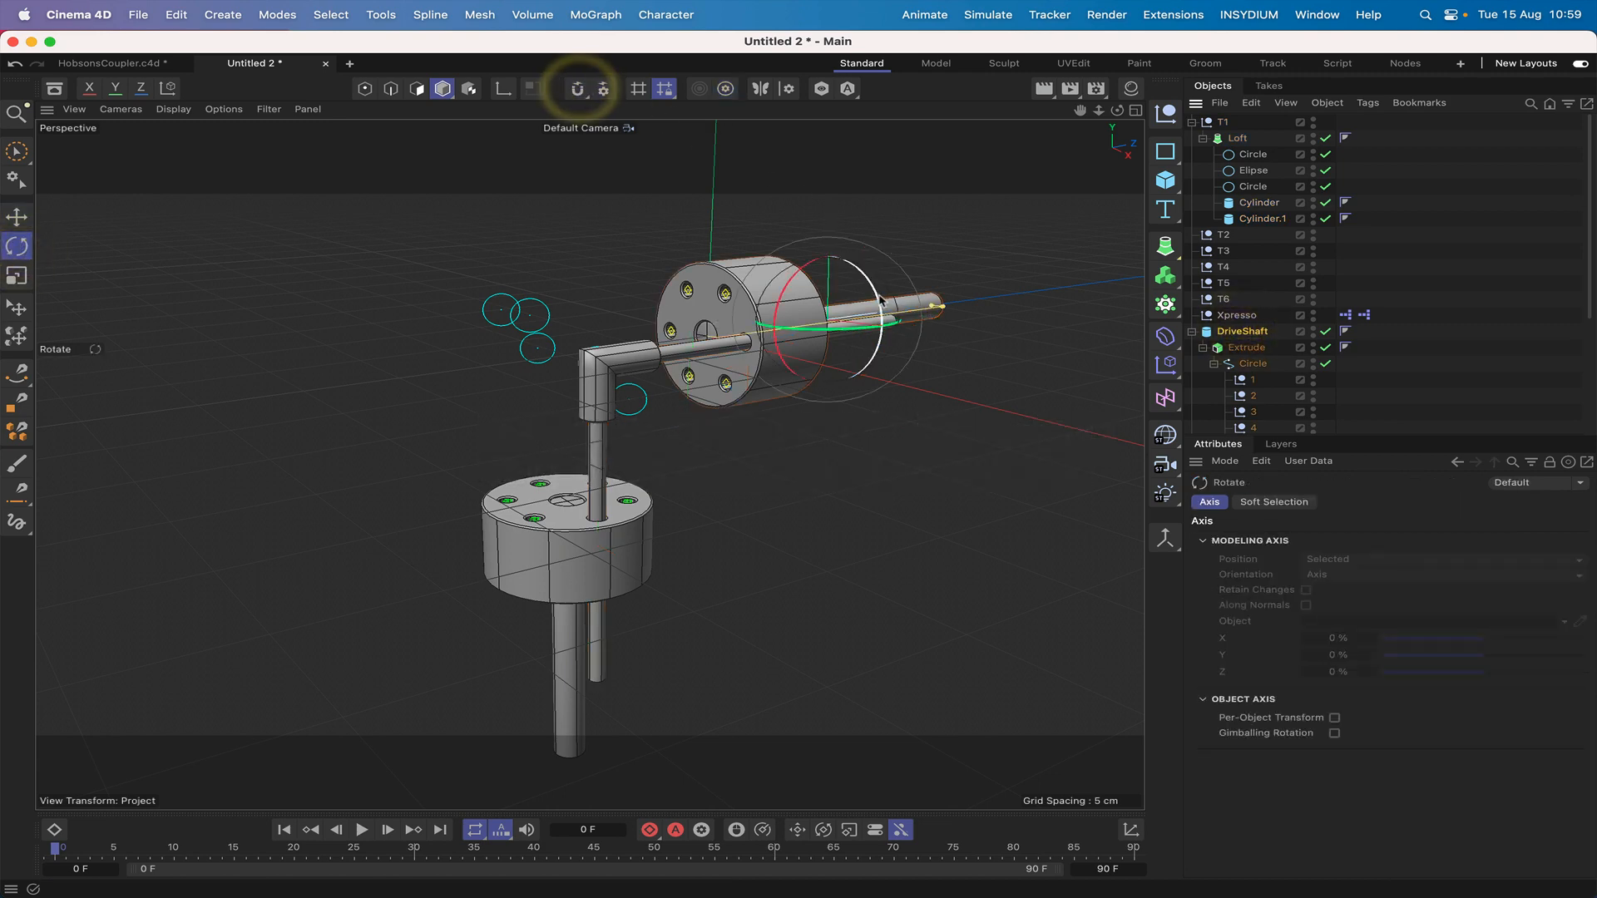
pyautogui.moveTo(882, 301)
pyautogui.mouseDown()
pyautogui.moveTo(832, 258)
pyautogui.moveTo(771, 277)
pyautogui.moveTo(777, 351)
pyautogui.moveTo(808, 374)
pyautogui.moveTo(845, 366)
pyautogui.moveTo(865, 324)
pyautogui.mouseUp()
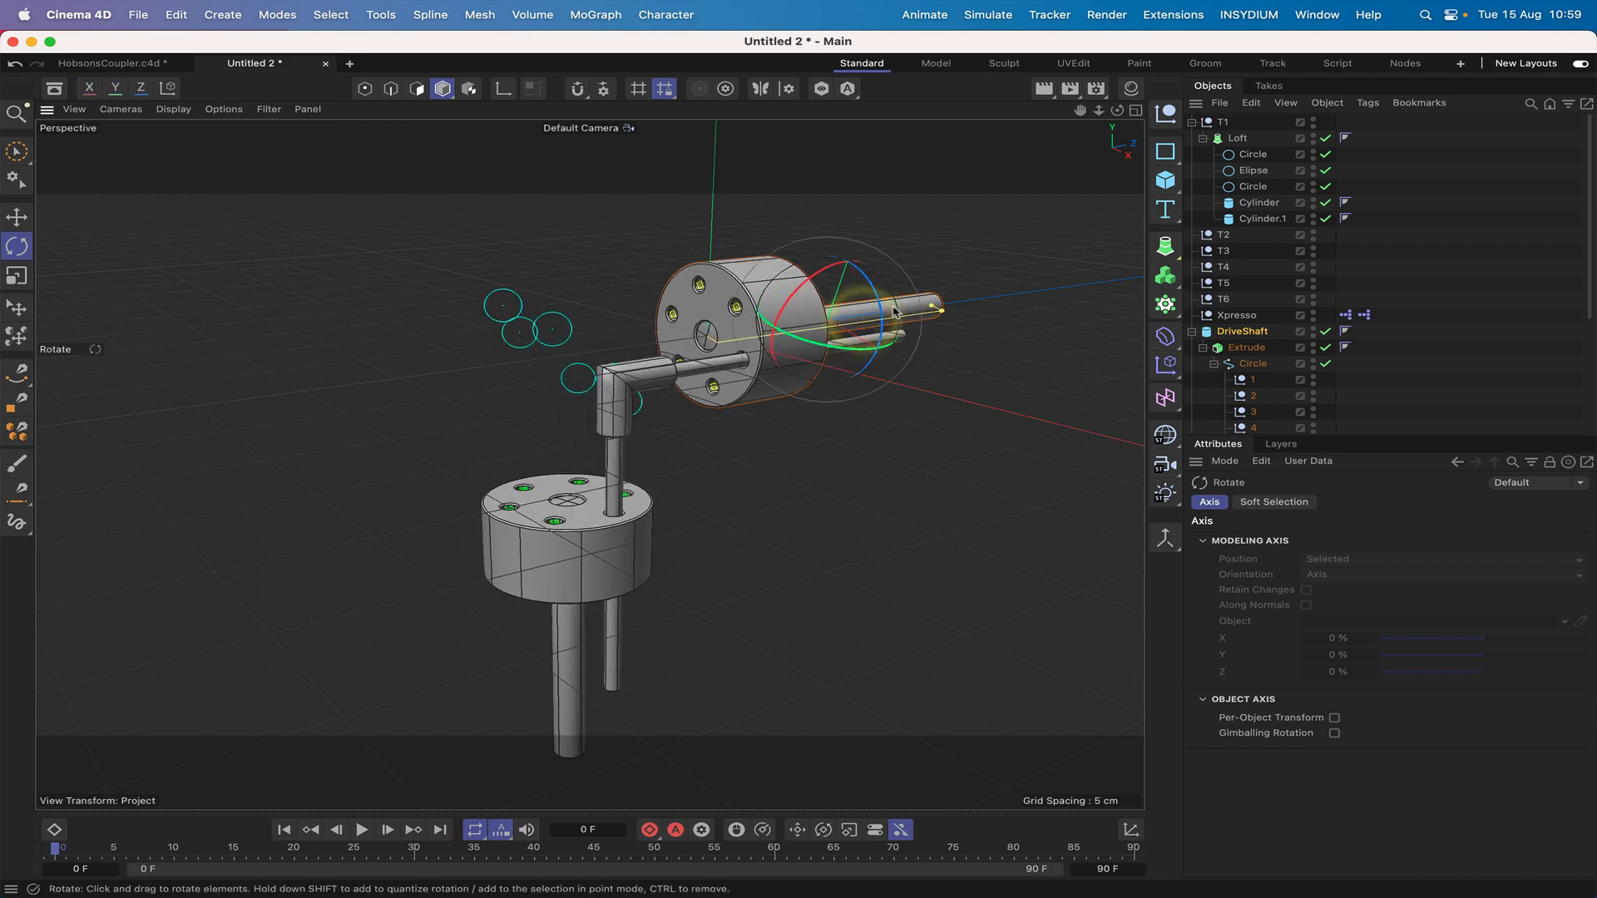
# Collapse T1's Loft and place a copy of only that Loft as a child of T2.
pyautogui.click(1203, 138)
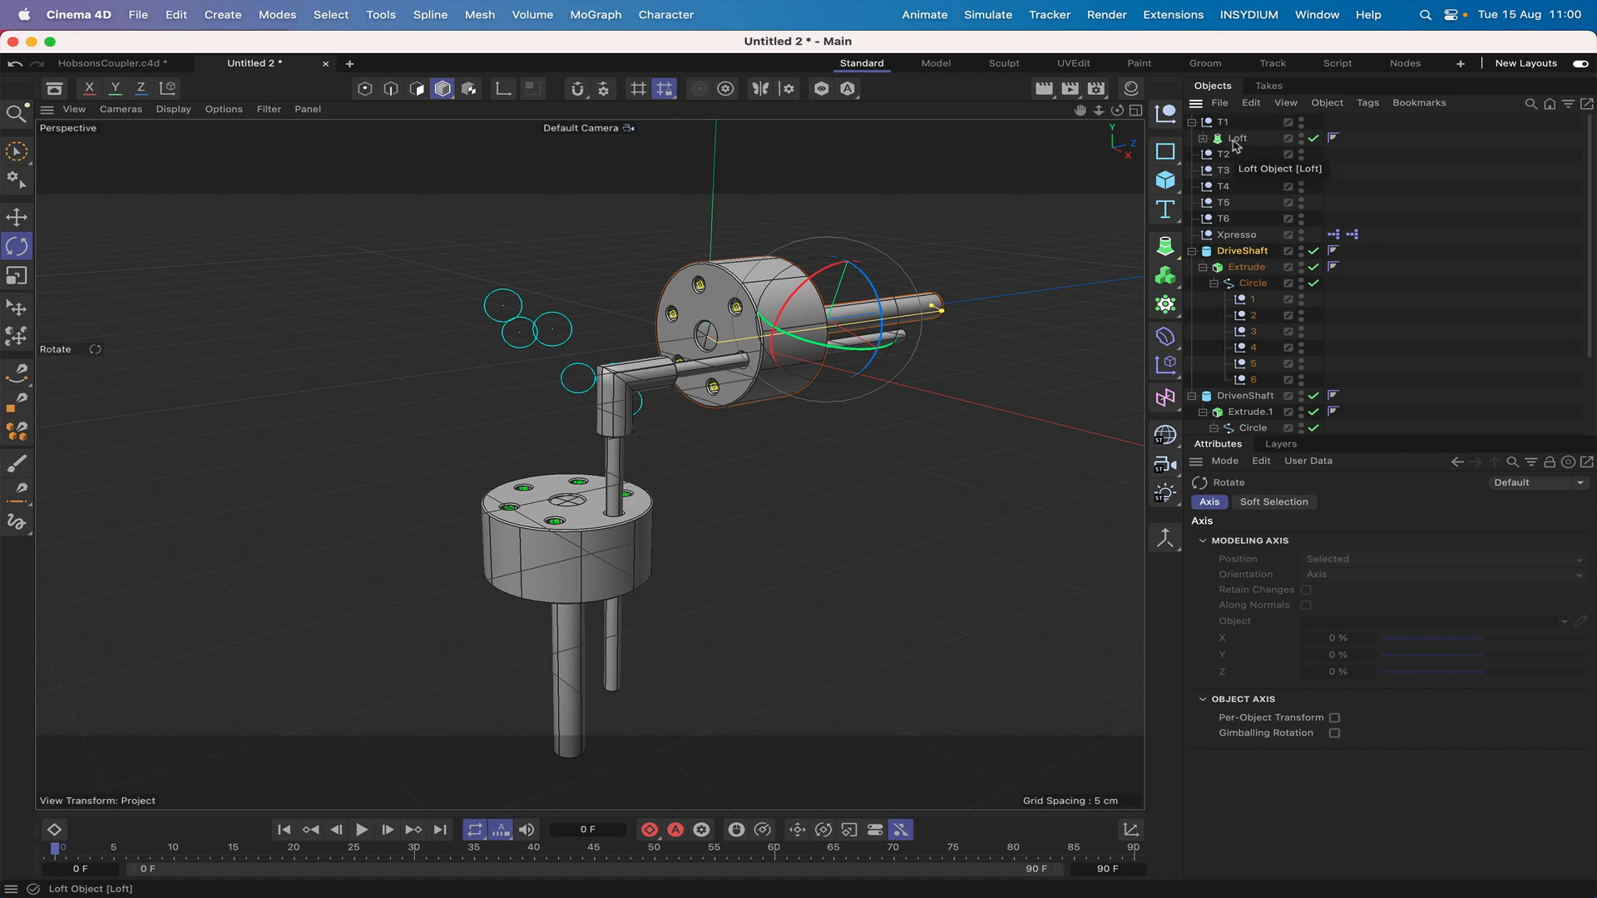
pyautogui.moveTo(1234, 144); pyautogui.dragTo(1232, 158)
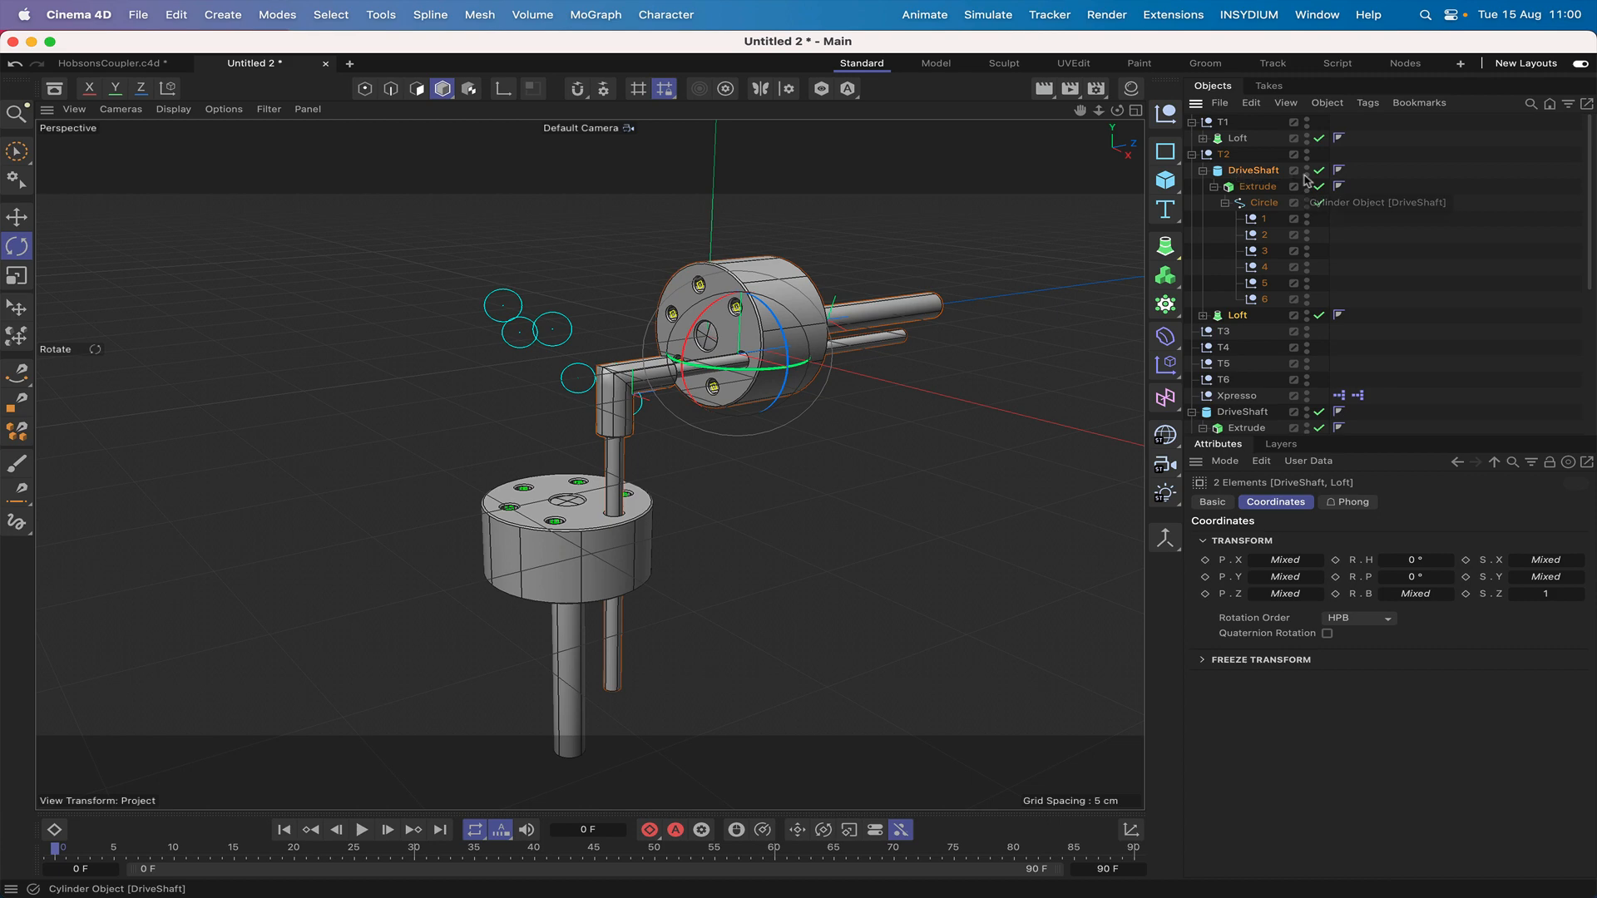
pyautogui.press('super+z')
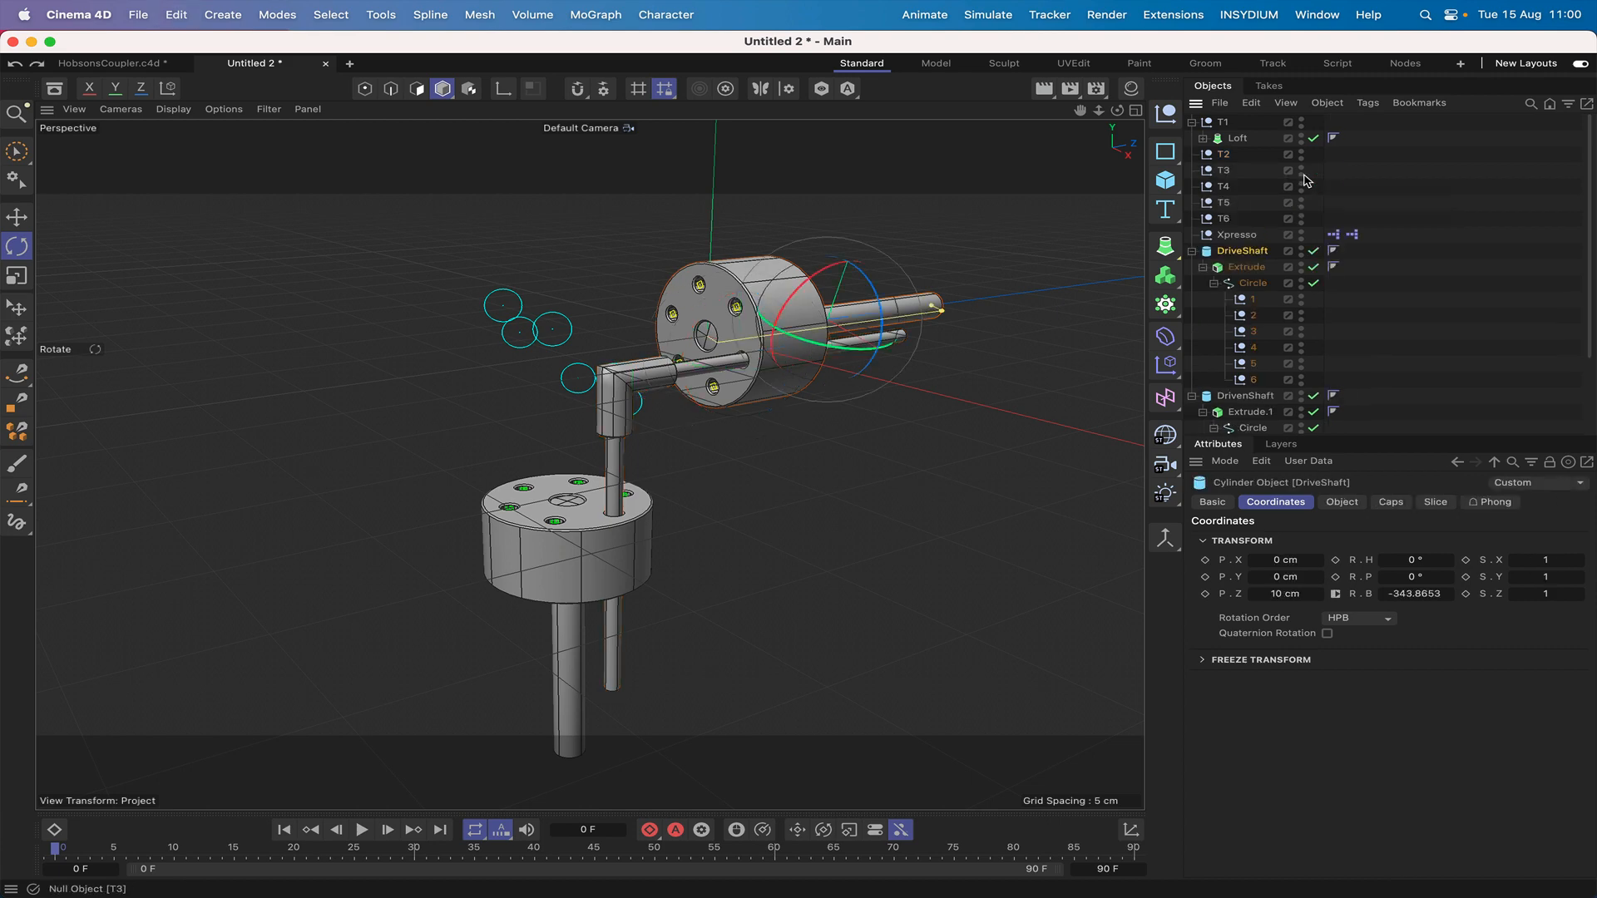
pyautogui.click(1237, 139)
pyautogui.keyDown('ctrl'); pyautogui.moveTo(1237, 143); pyautogui.dragTo(1224, 155); pyautogui.keyUp('ctrl')
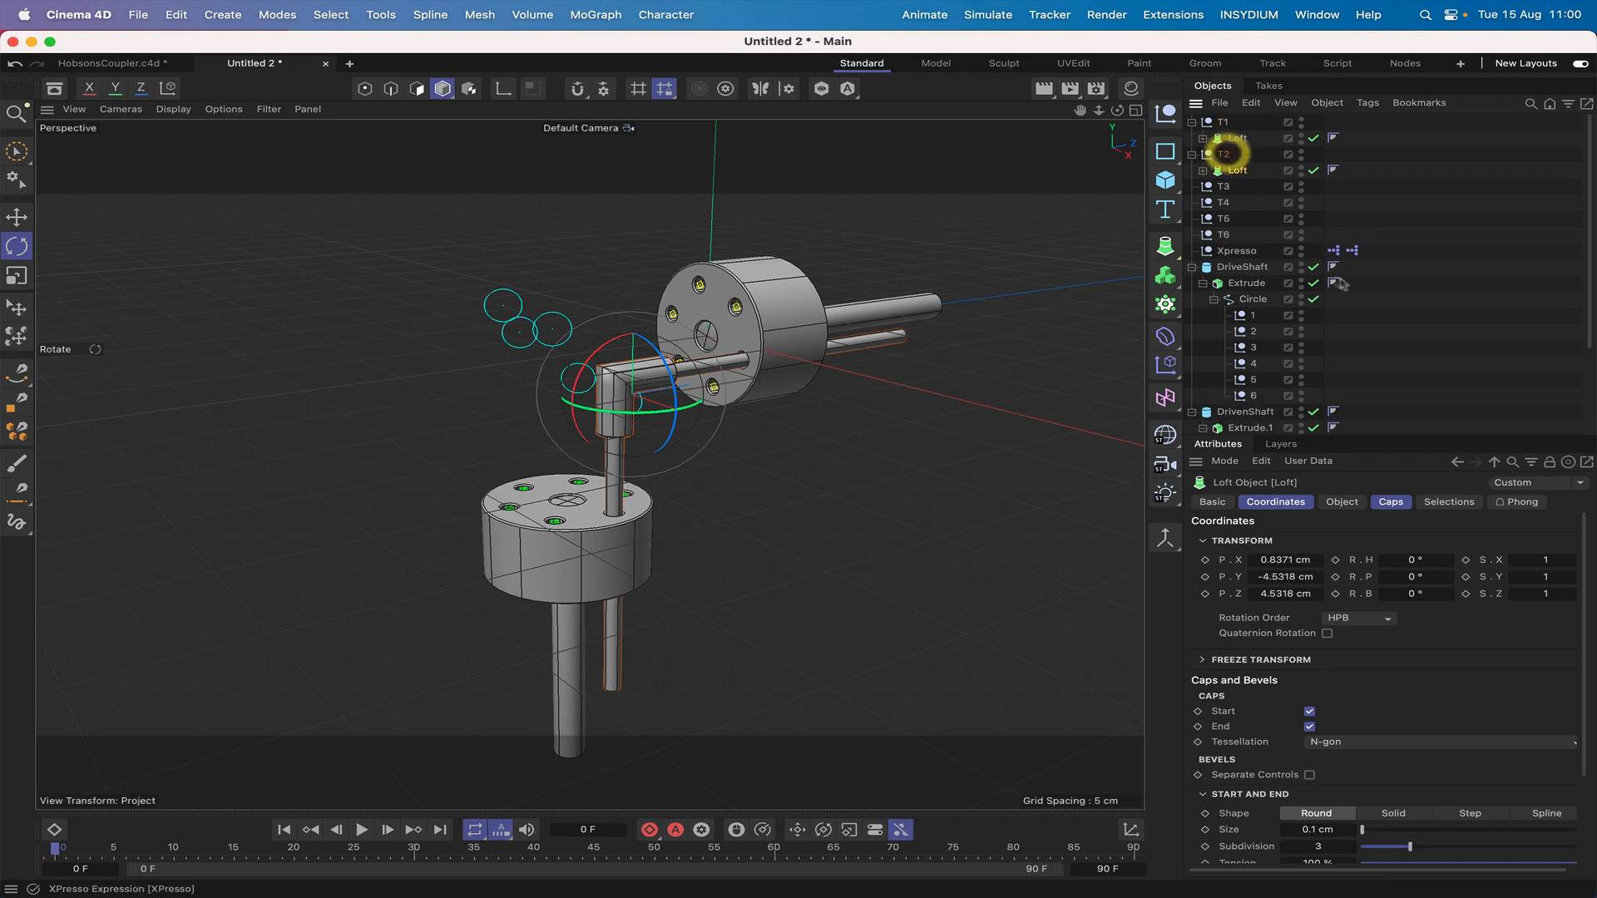
# Set the X, Y and Z position of T2's Loft to 0 cm.
pyautogui.click(1281, 560)
pyautogui.write('0')
pyautogui.press('Return')
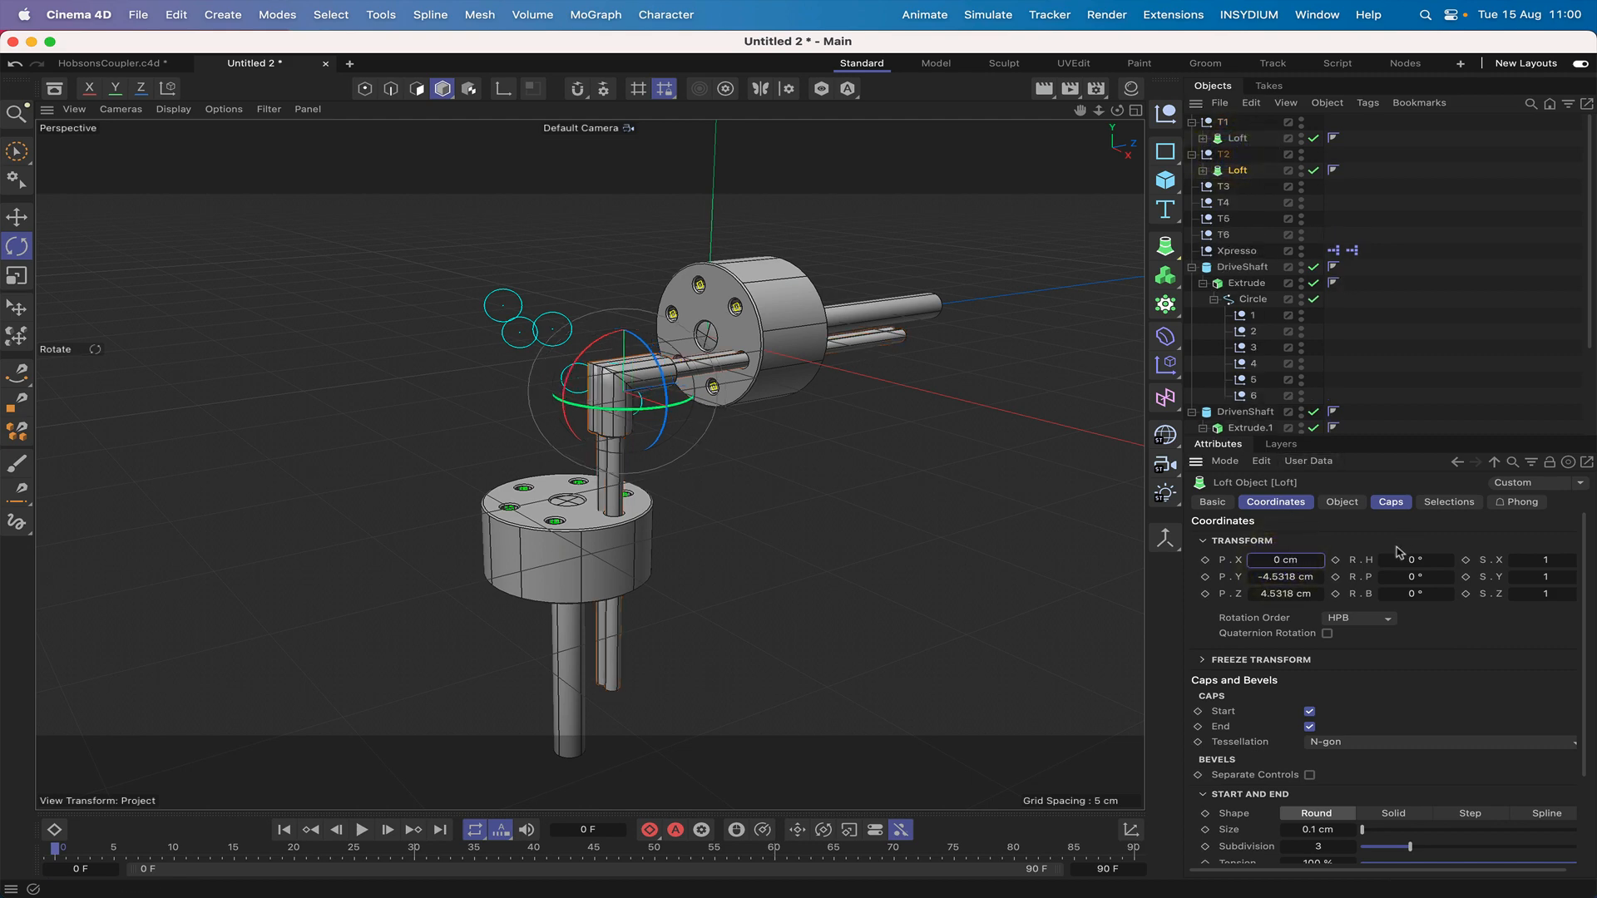
pyautogui.click(1292, 575)
pyautogui.write('0')
pyautogui.press('Return')
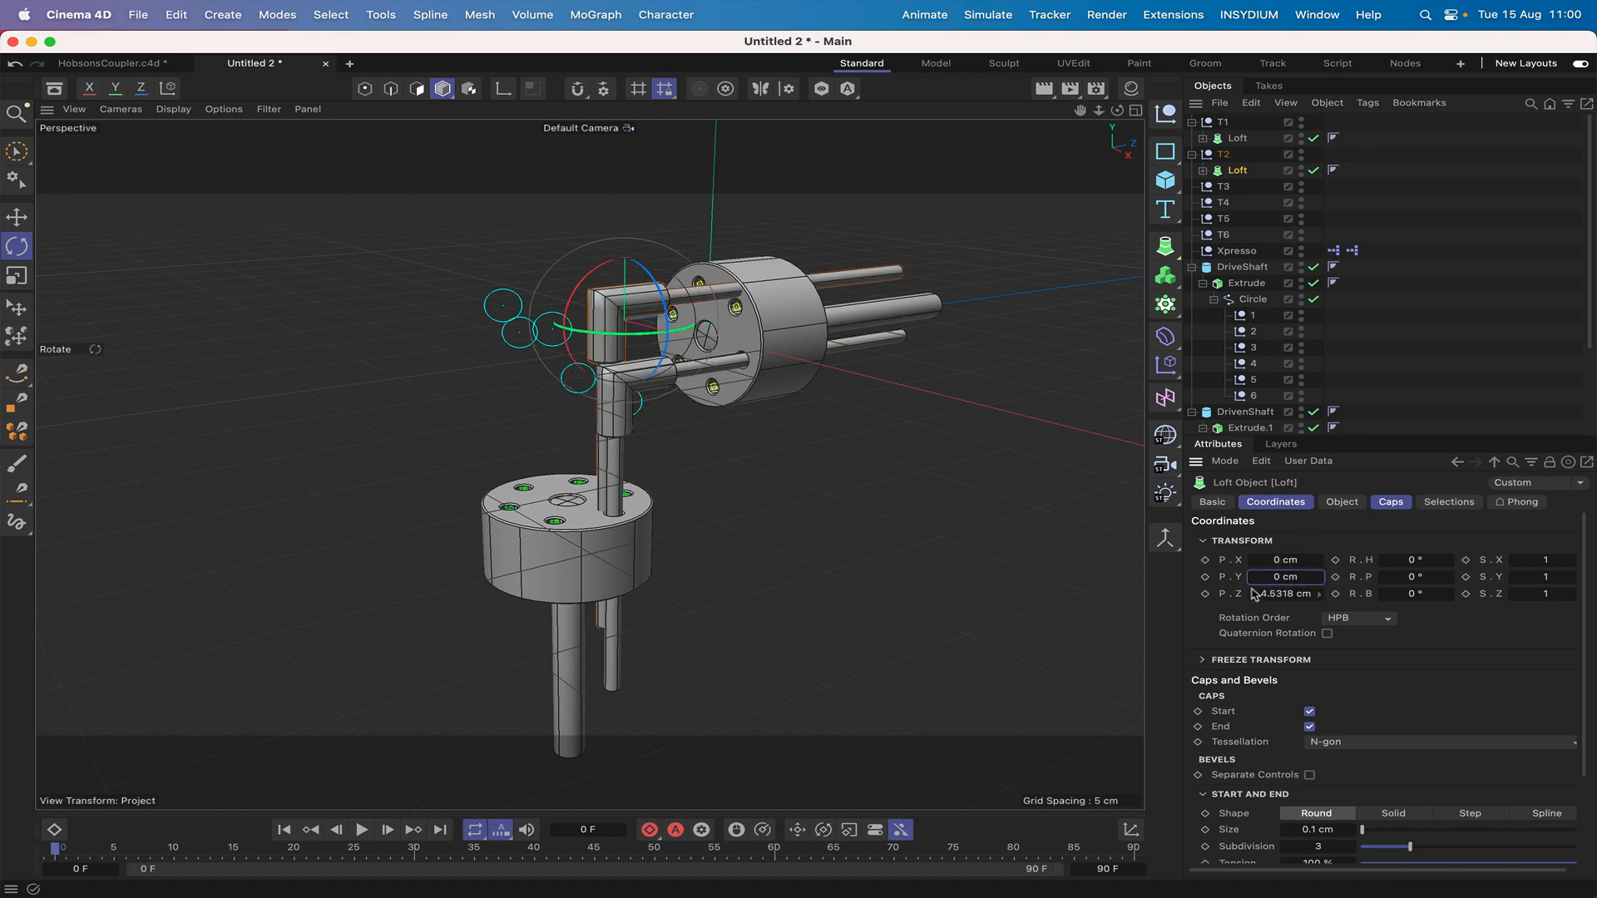
pyautogui.click(1272, 593)
pyautogui.write('0')
pyautogui.press('Return')
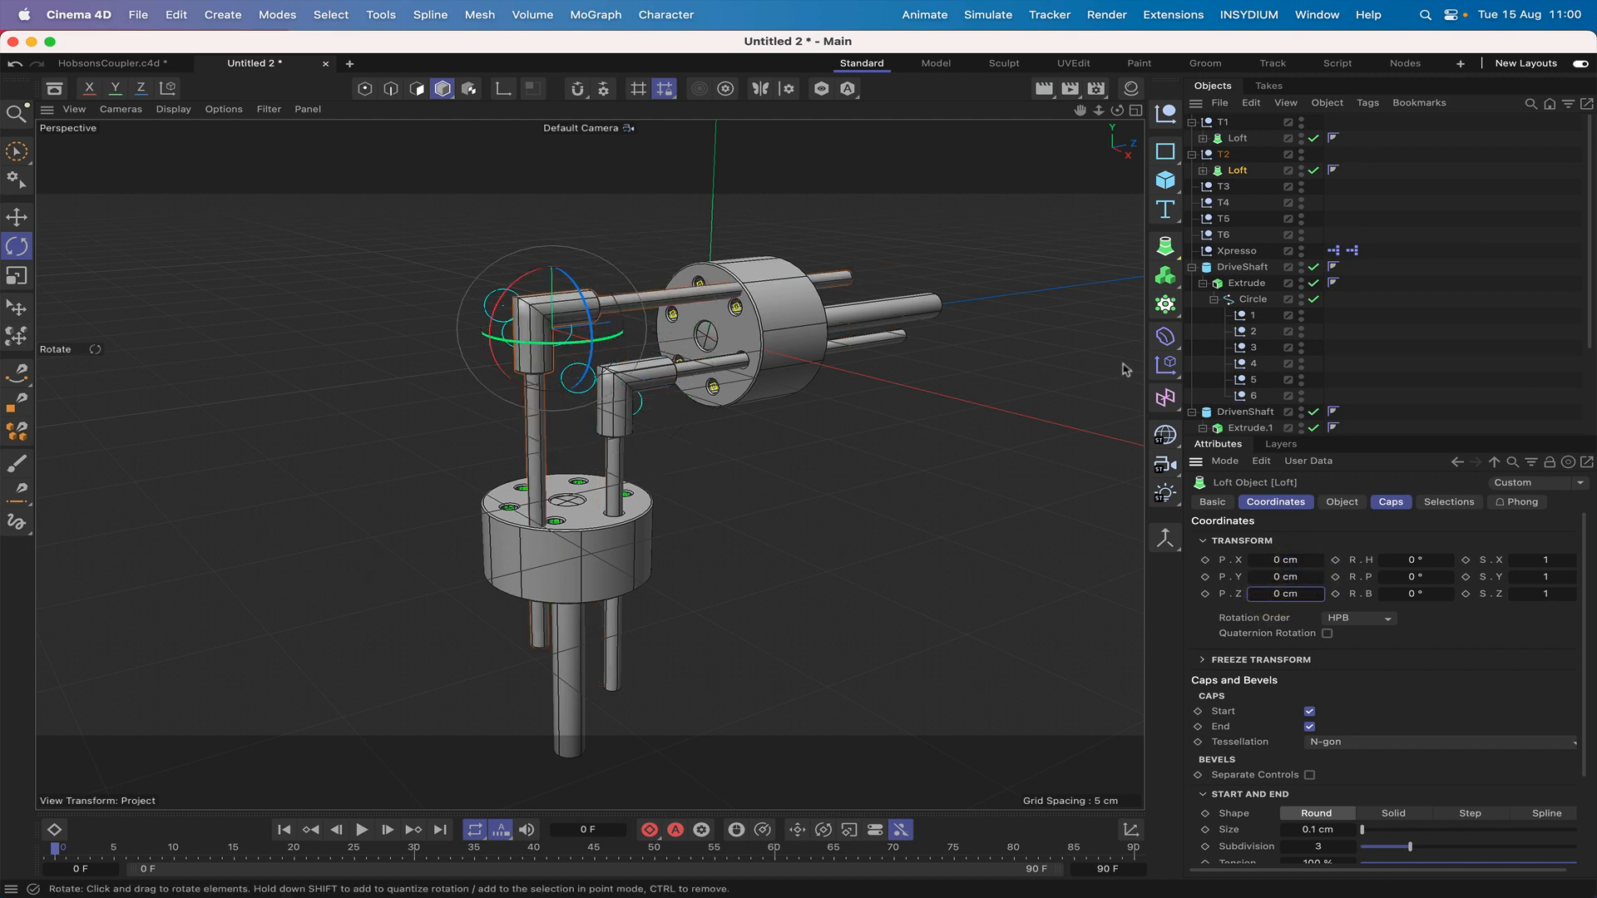
# Enable snapping and move T2's Loft down along Y, aligning its horizontal leg with the drive shaft hole in the Front view.
pyautogui.moveTo(1117, 110); pyautogui.dragTo(940, 127)
pyautogui.moveTo(588, 463); pyautogui.dragTo(730, 332)
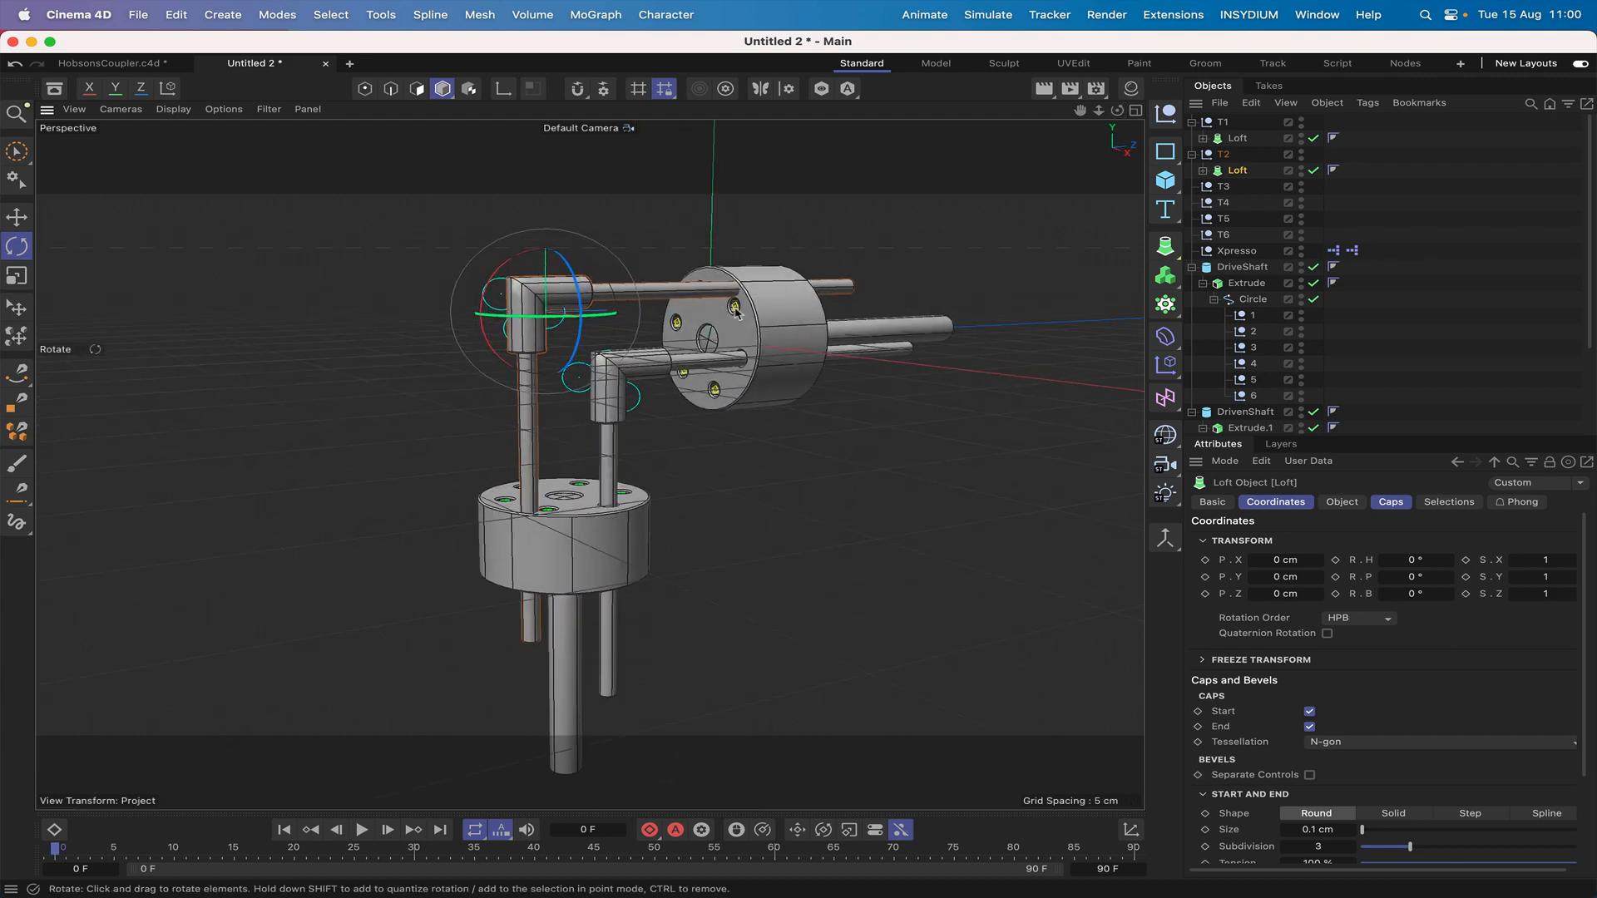
pyautogui.moveTo(1117, 109); pyautogui.dragTo(1048, 116)
pyautogui.moveTo(589, 463); pyautogui.dragTo(592, 463)
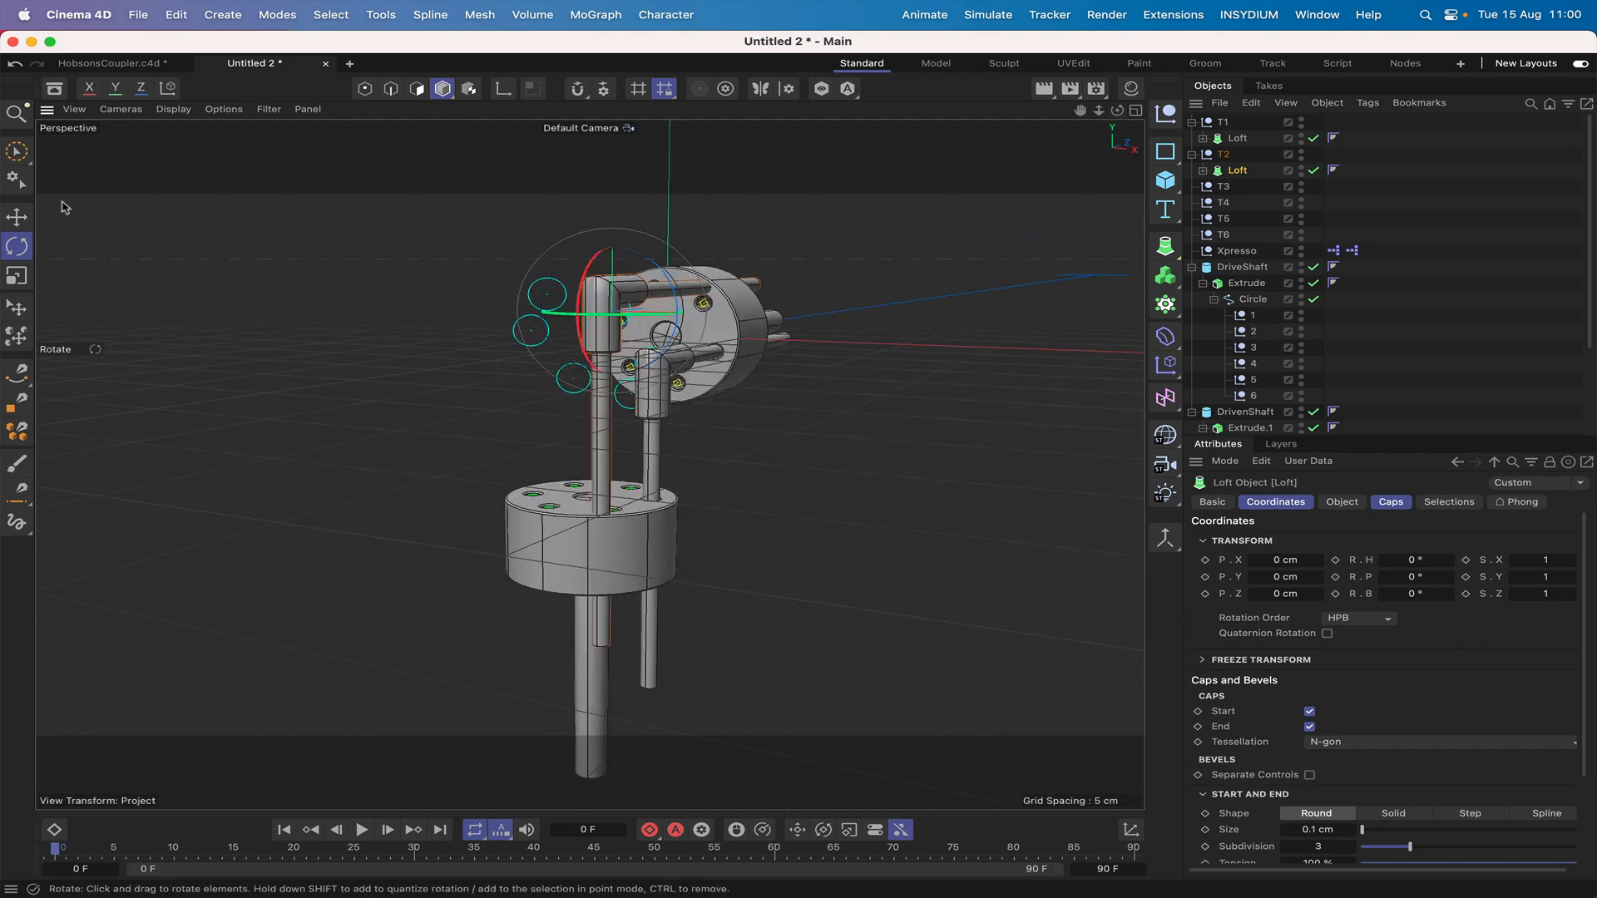
pyautogui.click(16, 217)
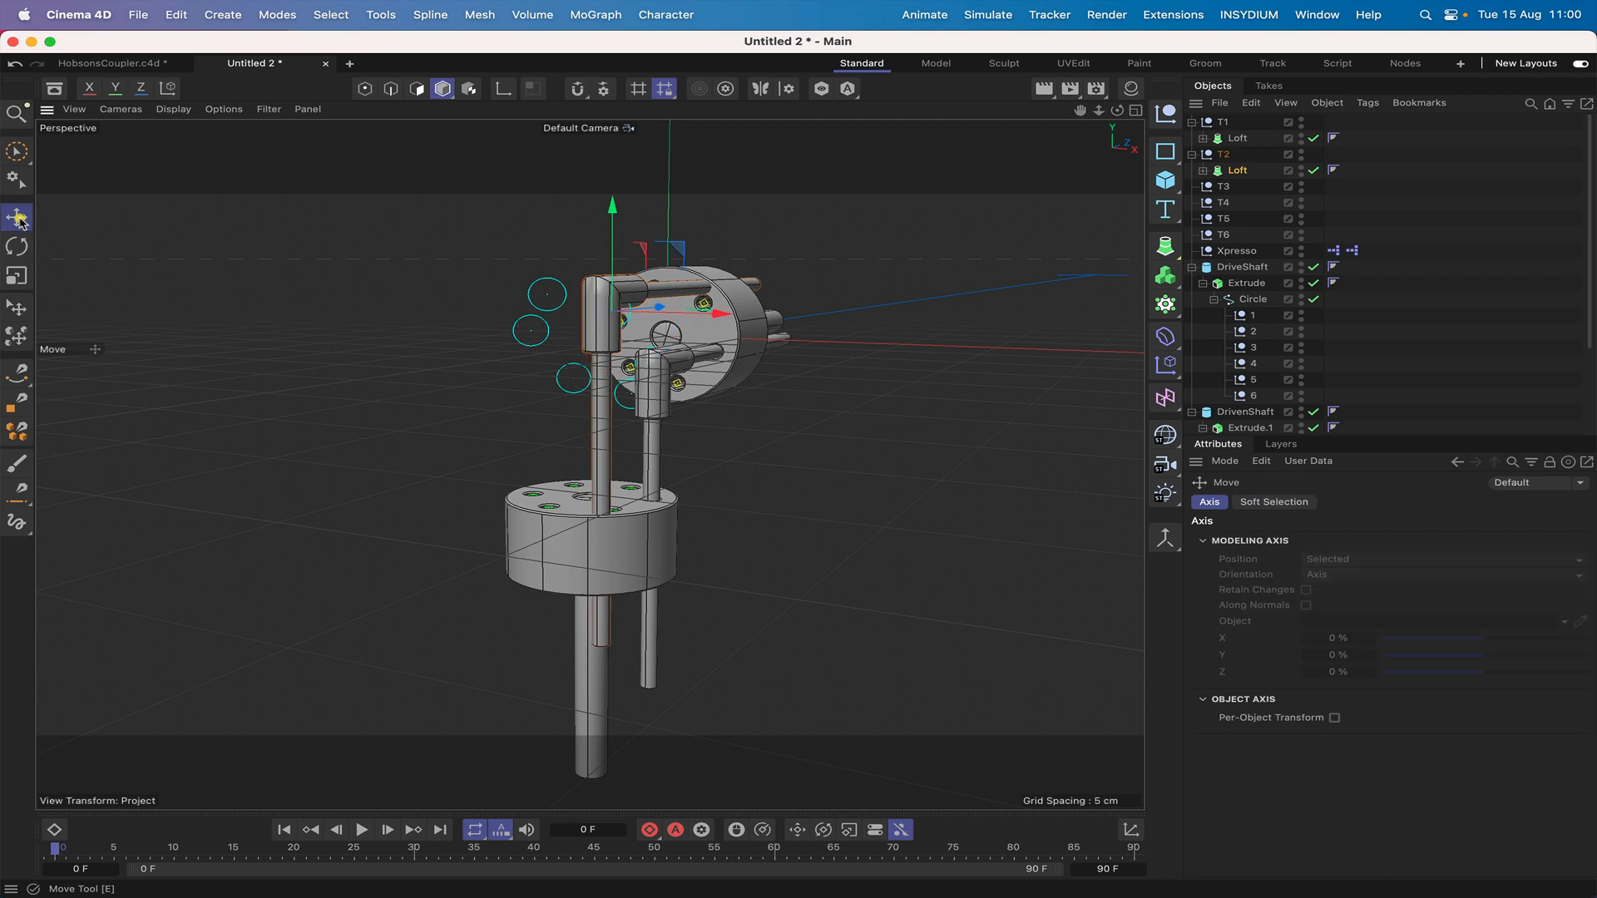
pyautogui.click(580, 89)
pyautogui.moveTo(613, 204); pyautogui.dragTo(613, 231)
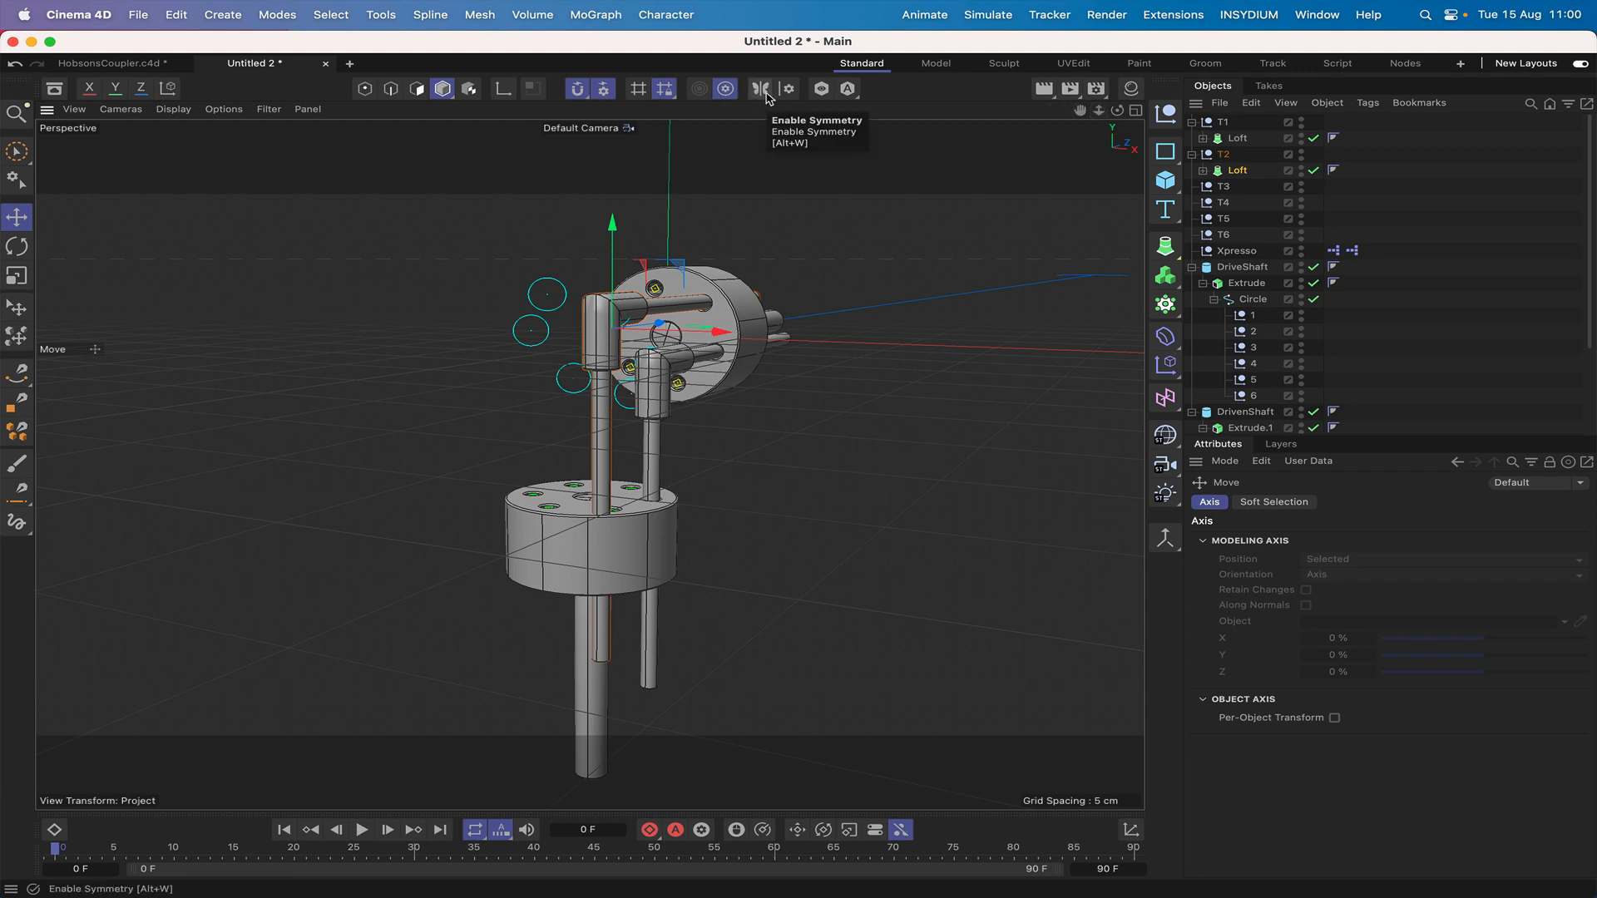
pyautogui.press('F4')
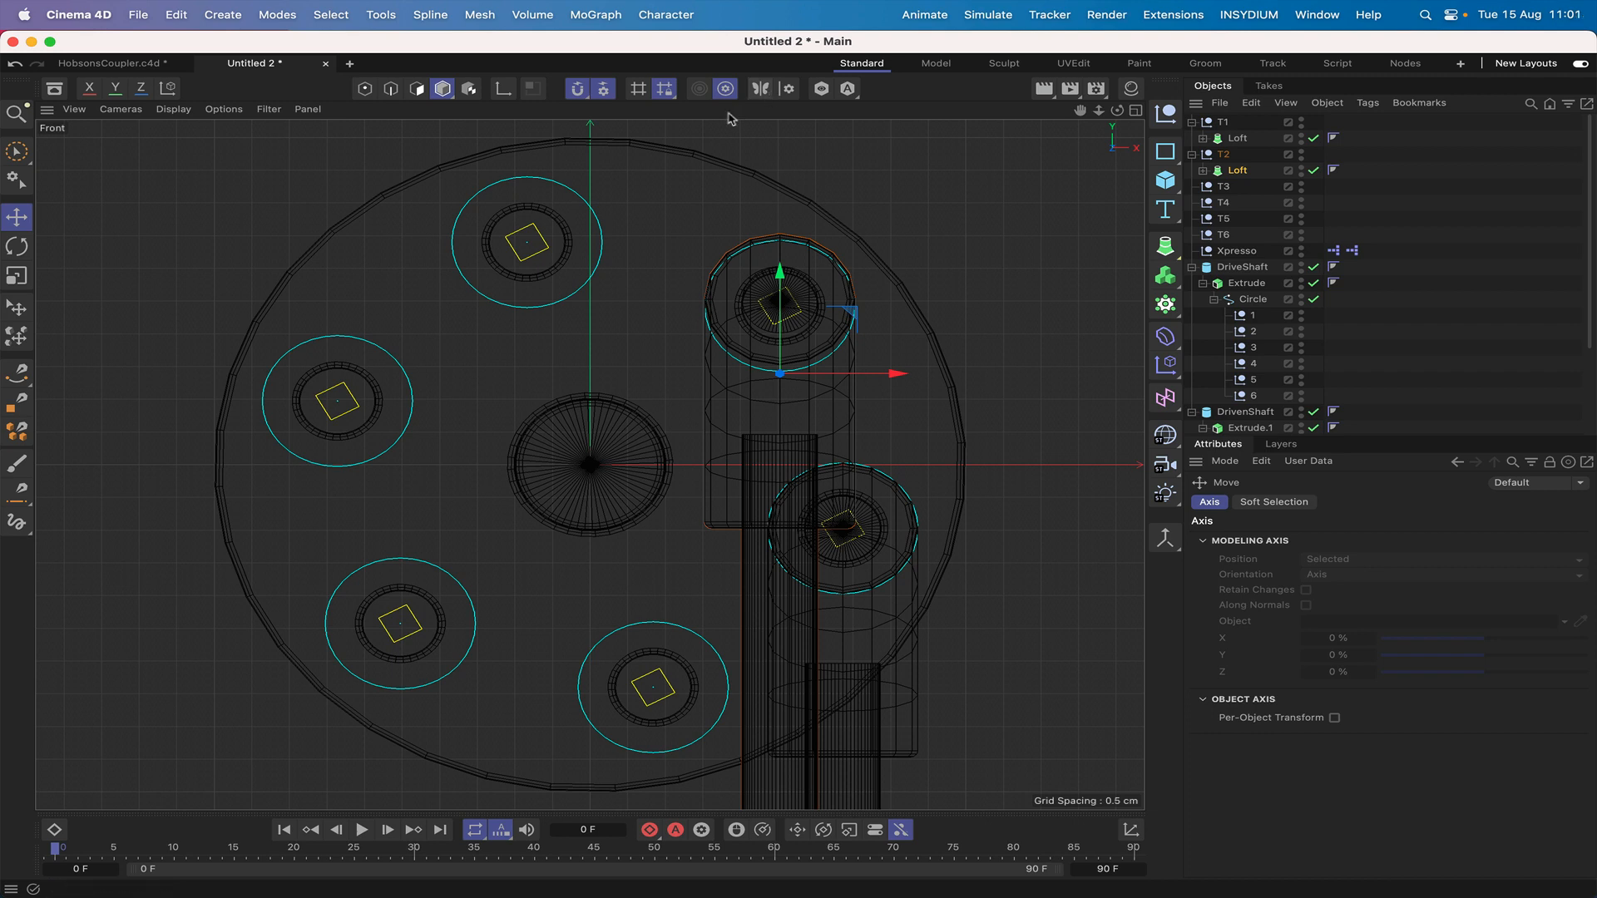
pyautogui.moveTo(783, 277); pyautogui.dragTo(782, 282)
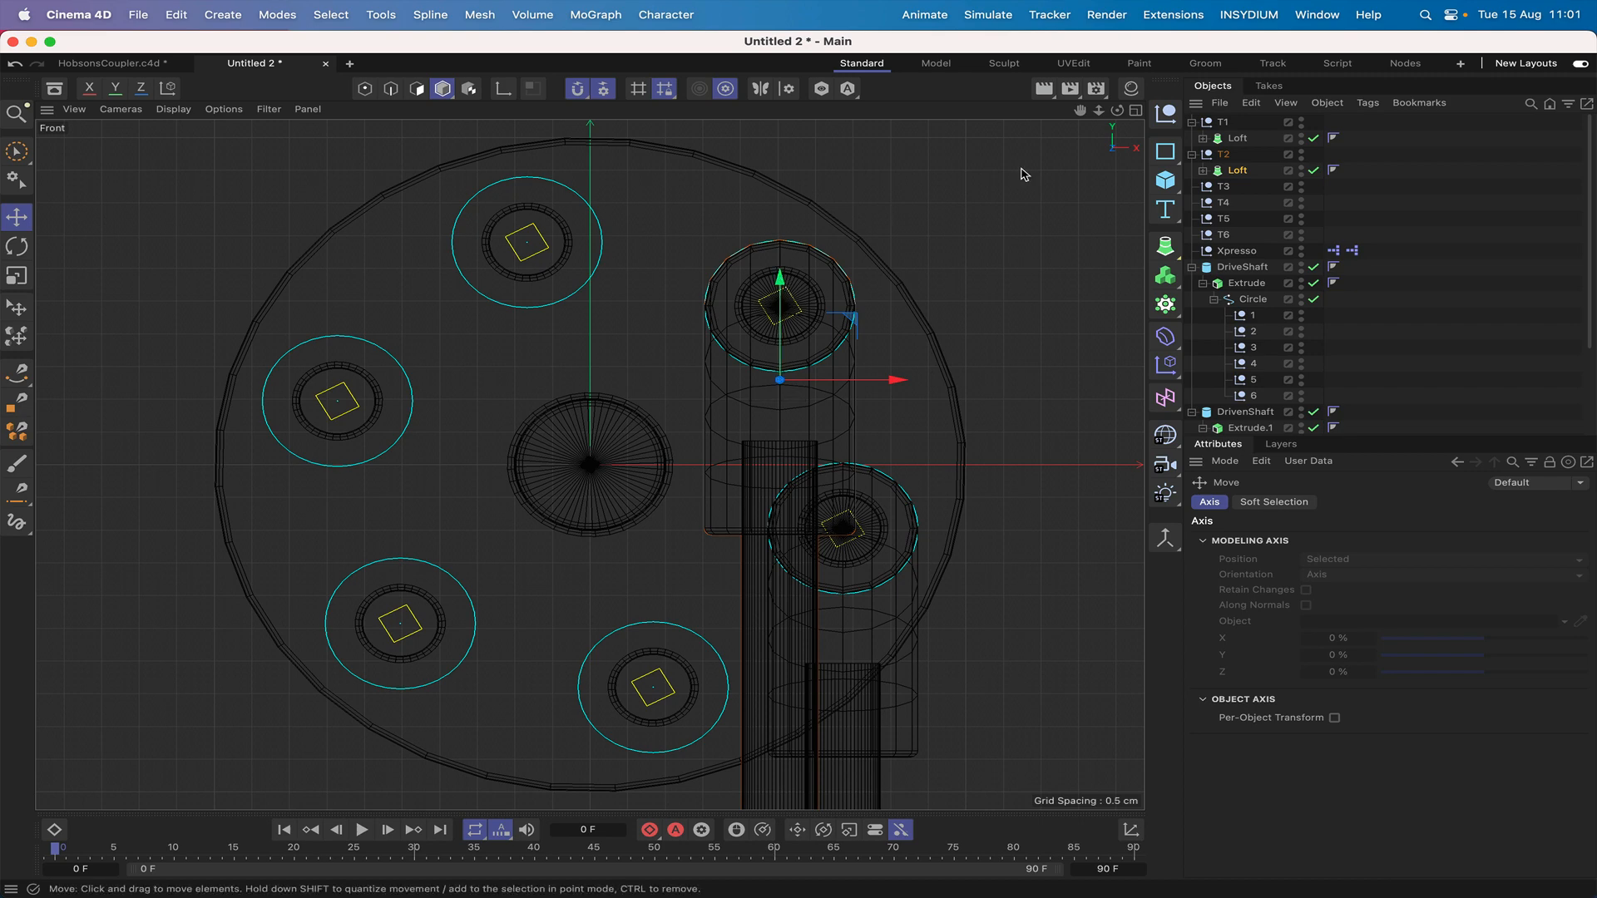
# Return to the Perspective view and copy T2's Loft as a child of T3.
pyautogui.press('F1')
pyautogui.moveTo(1121, 110)
pyautogui.mouseDown()
pyautogui.moveTo(1067, 113)
pyautogui.moveTo(1117, 124)
pyautogui.mouseUp()
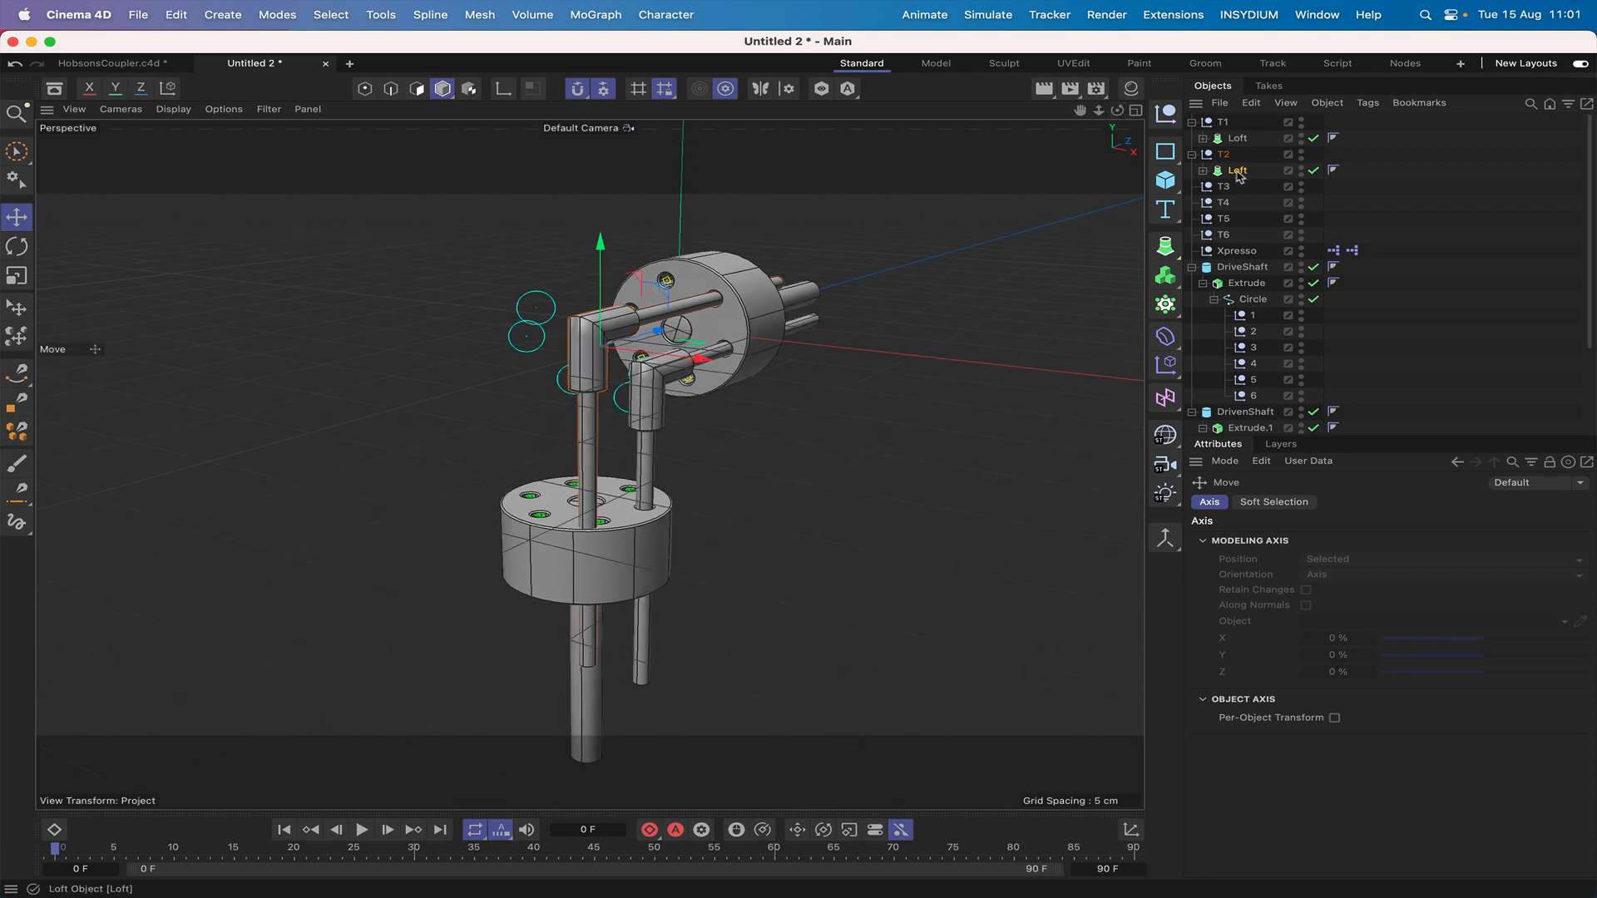
pyautogui.moveTo(1239, 176); pyautogui.dragTo(1226, 191)
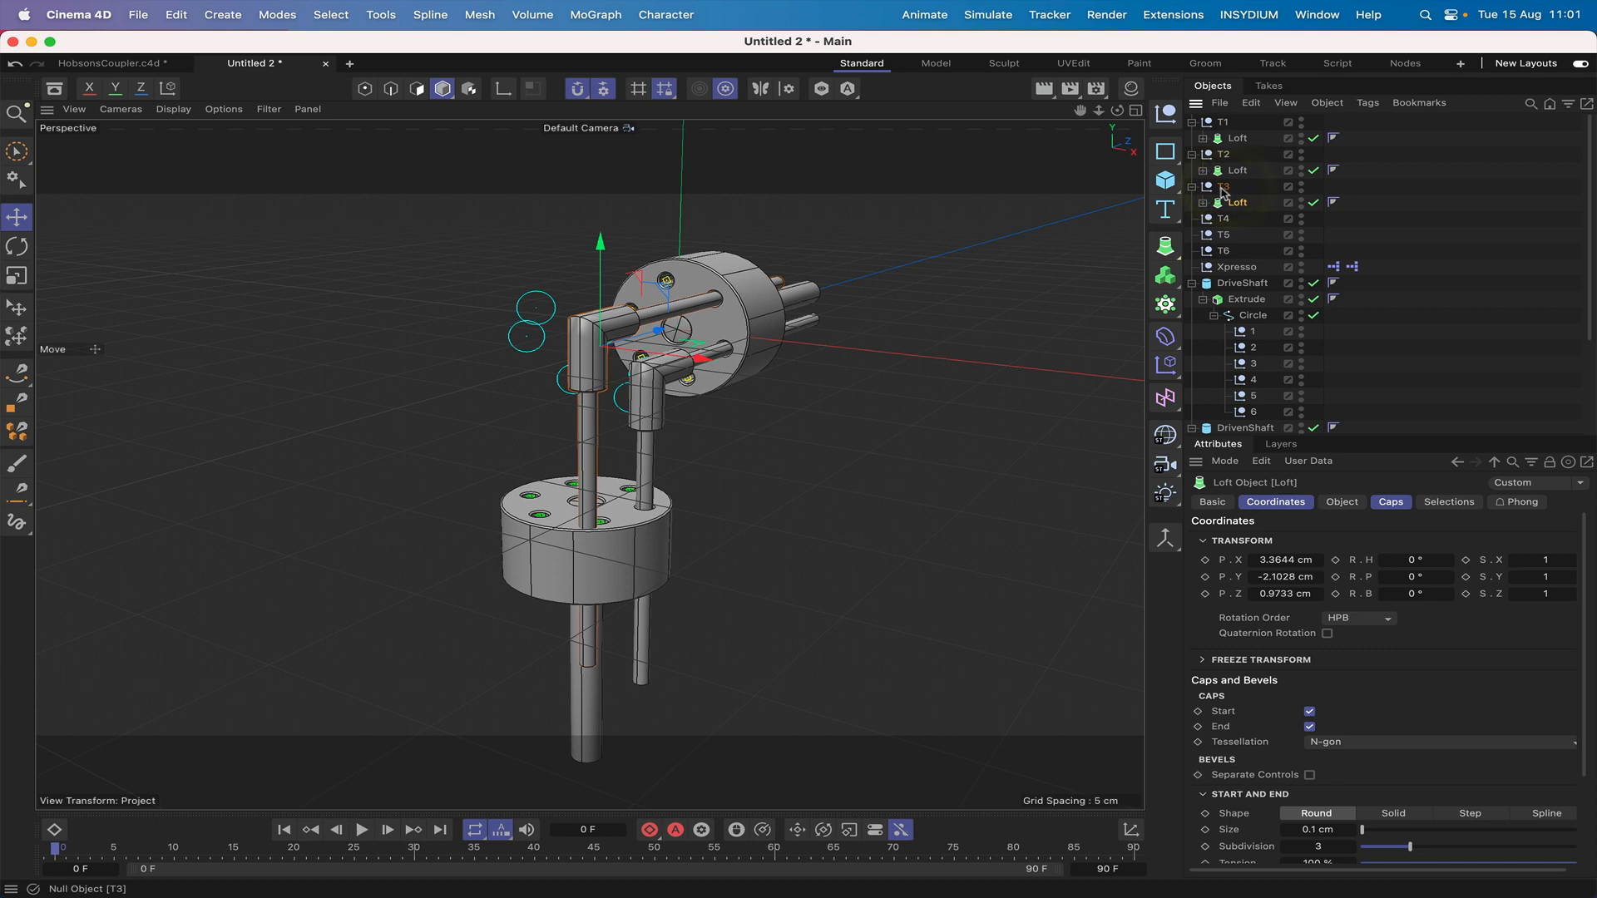
# Set the X, Y and Z position of T3's Loft to 0 cm.
pyautogui.doubleClick(1298, 559)
pyautogui.write('0')
pyautogui.press('Return')
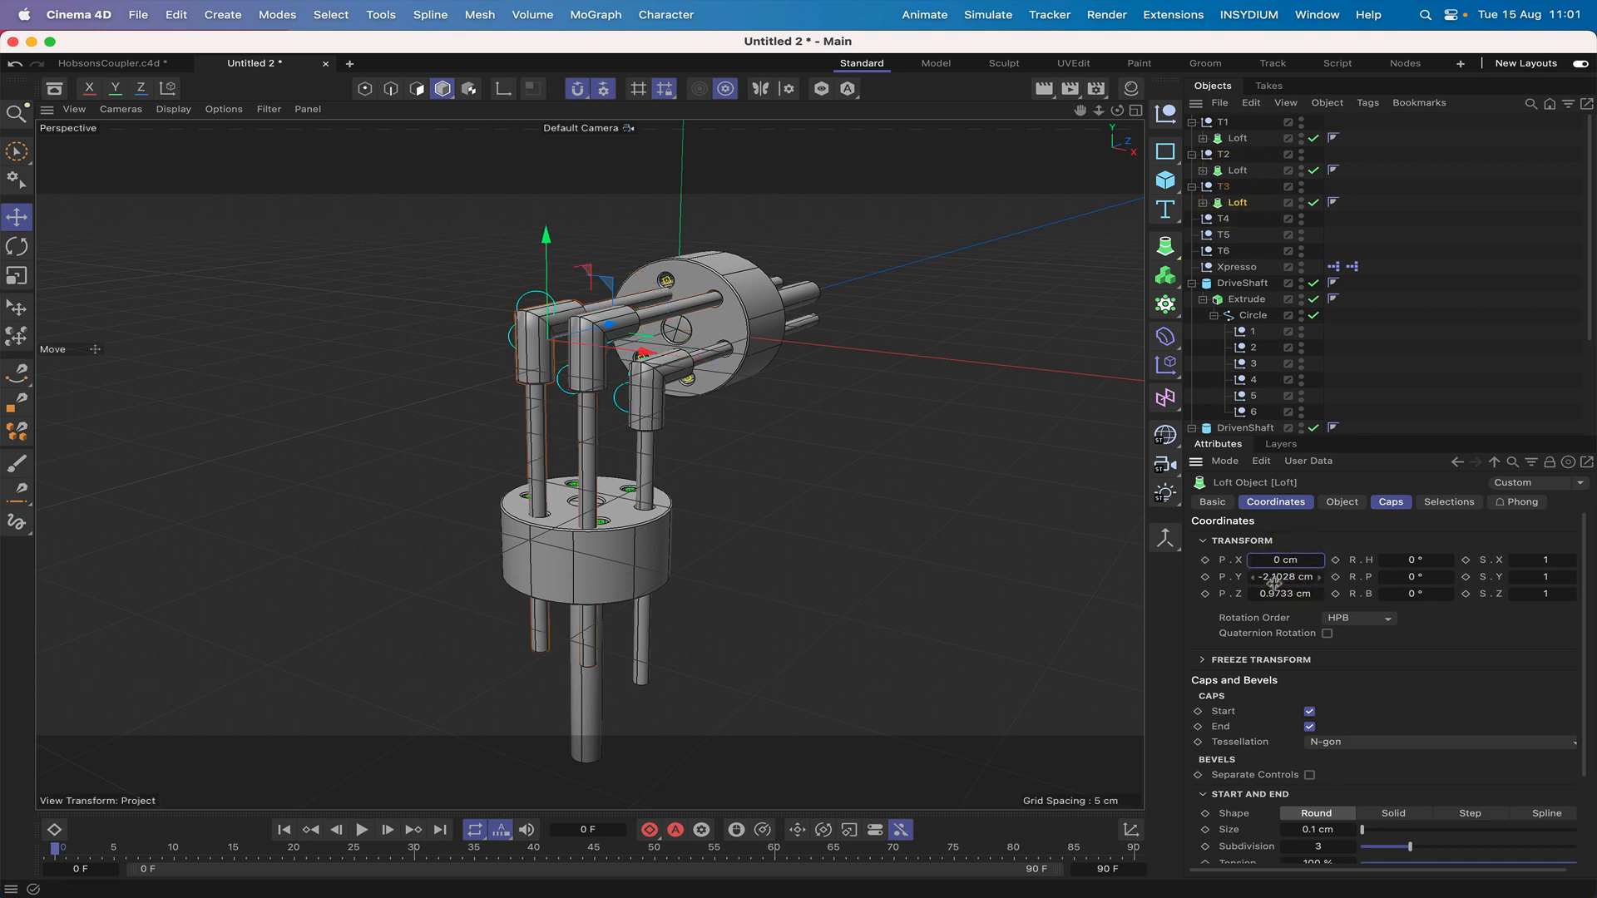
pyautogui.doubleClick(1285, 576)
pyautogui.write('0')
pyautogui.press('Return')
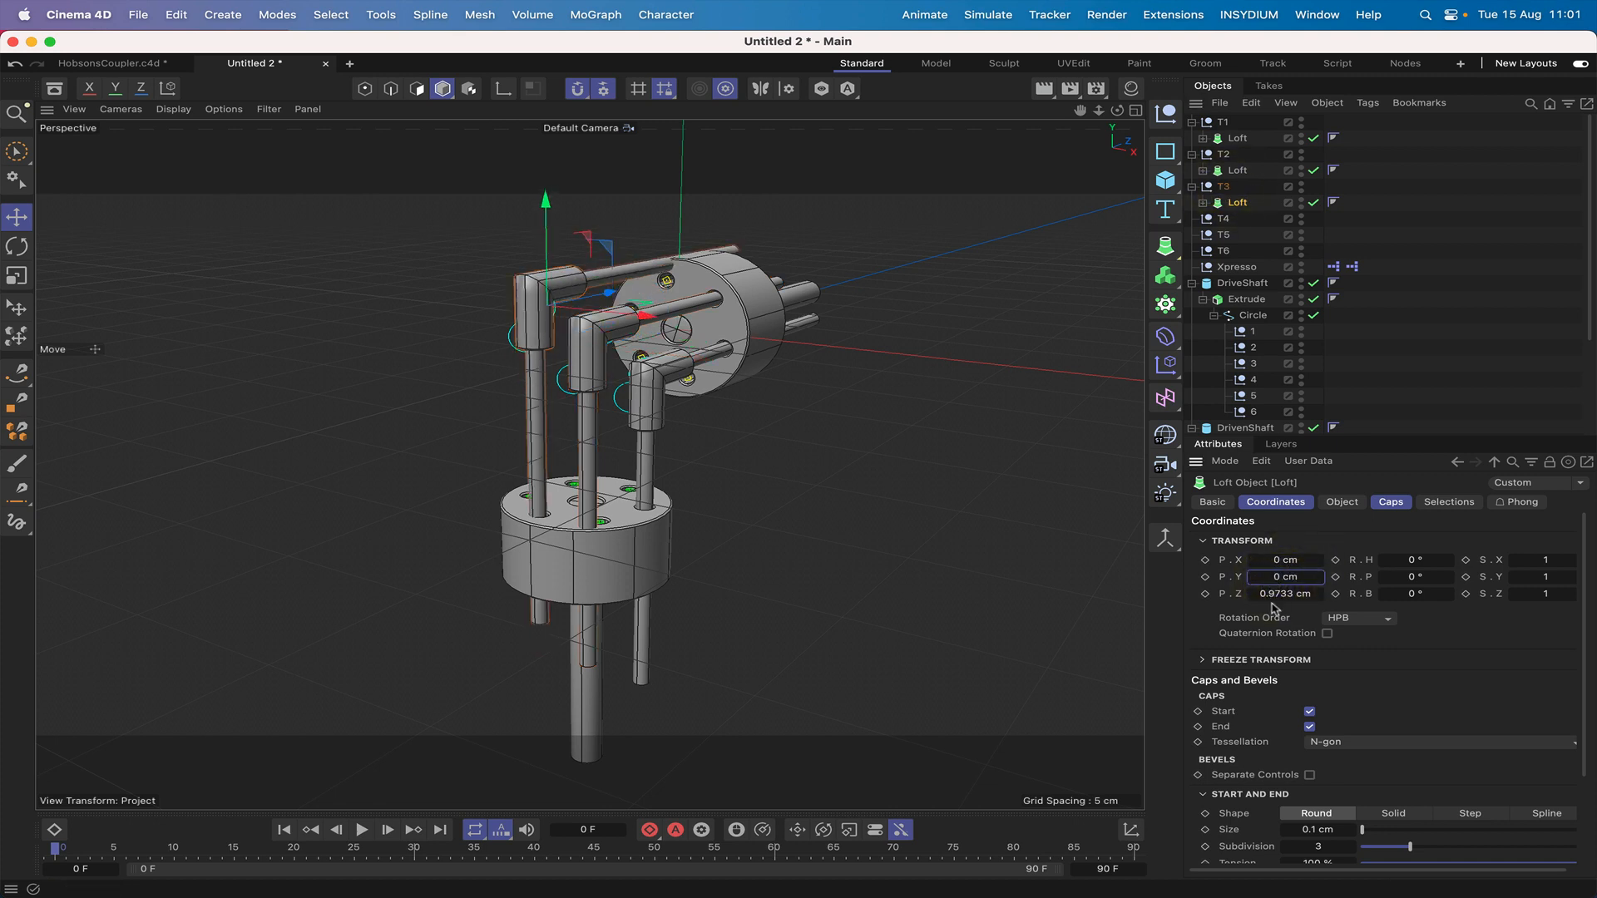
pyautogui.write('0')
pyautogui.press('Return')
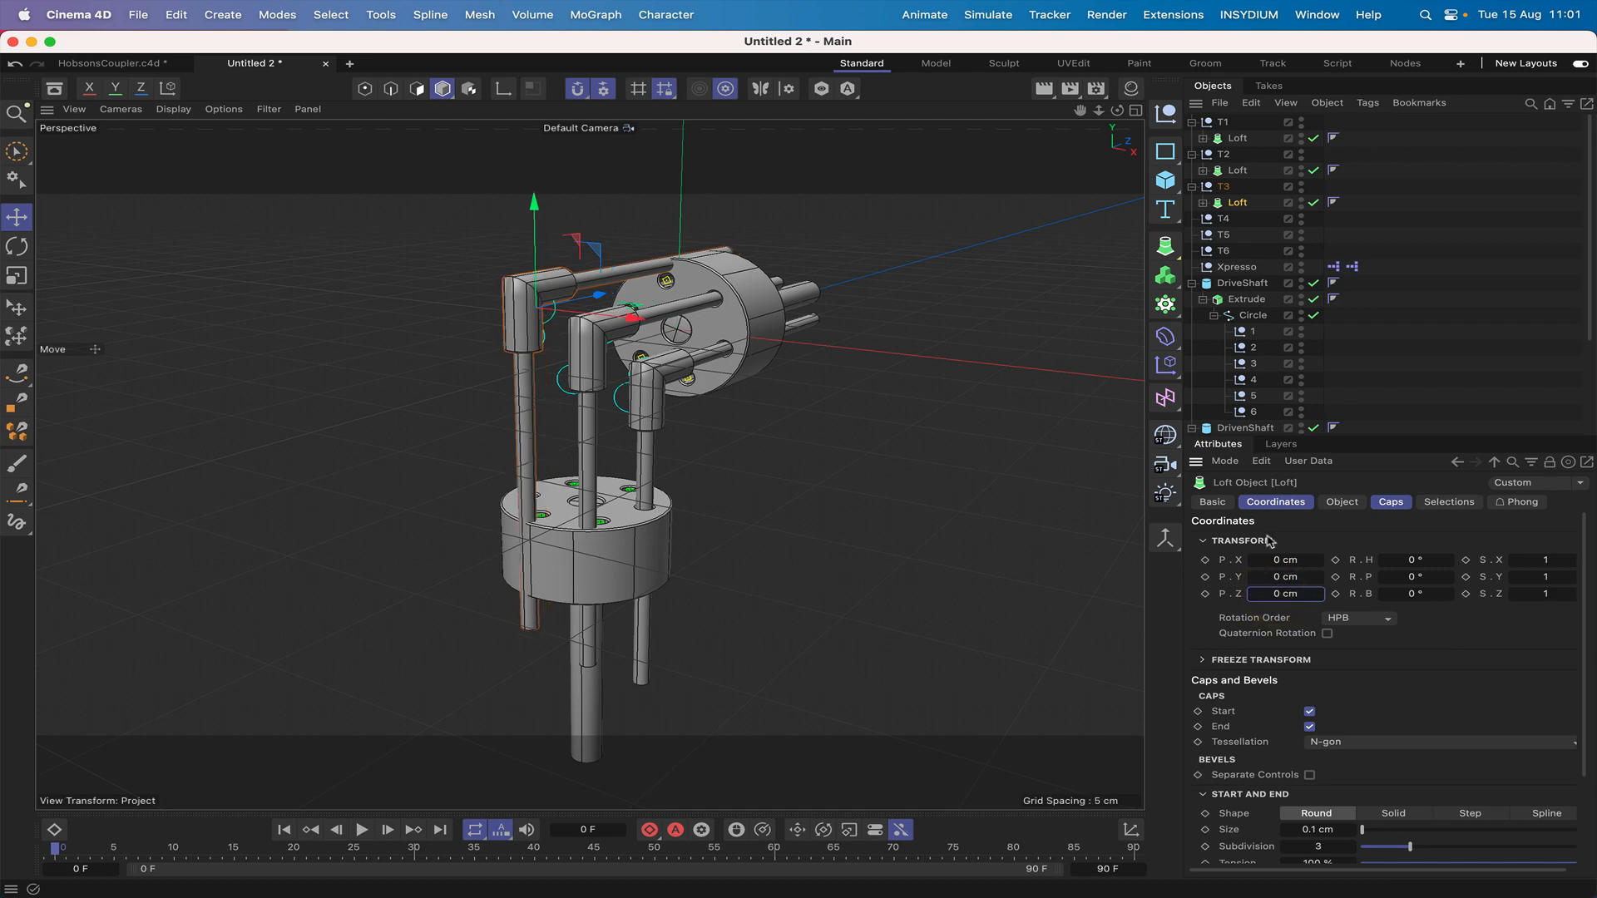
# In the Front view, move T3's Loft down along Y to about -1.13 cm, aligning its horizontal leg with the drive shaft hole.
pyautogui.press('F4')
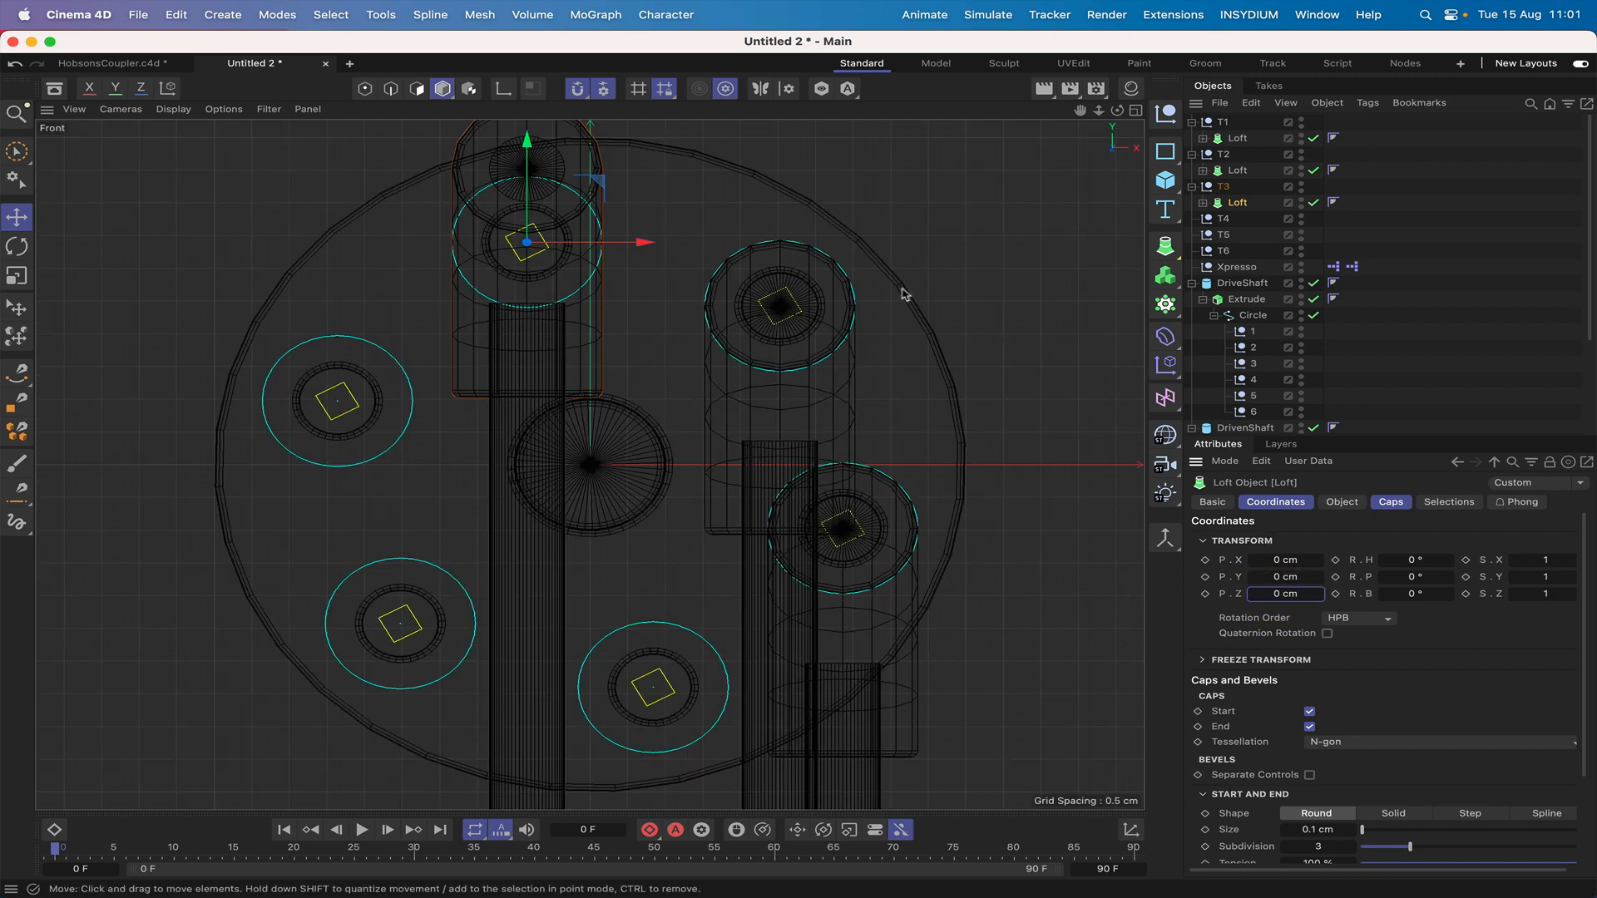
pyautogui.moveTo(527, 143); pyautogui.dragTo(529, 220)
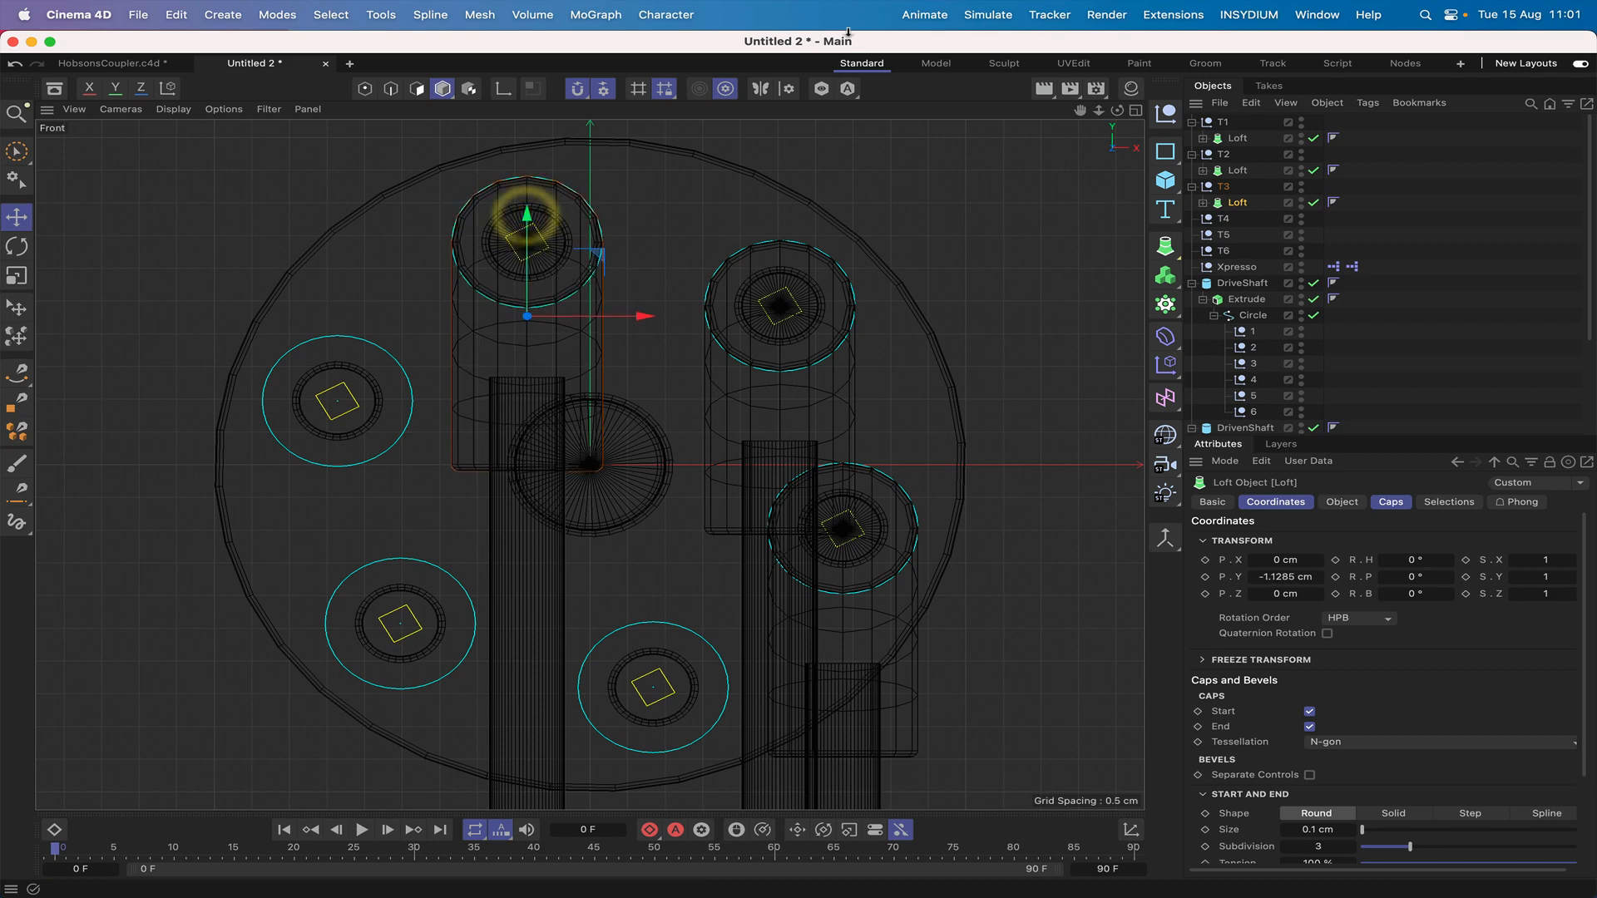
# In the Perspective view, copy T3's Loft as a child of T4 and set its X, Y and Z position to 0 cm.
pyautogui.press('F1')
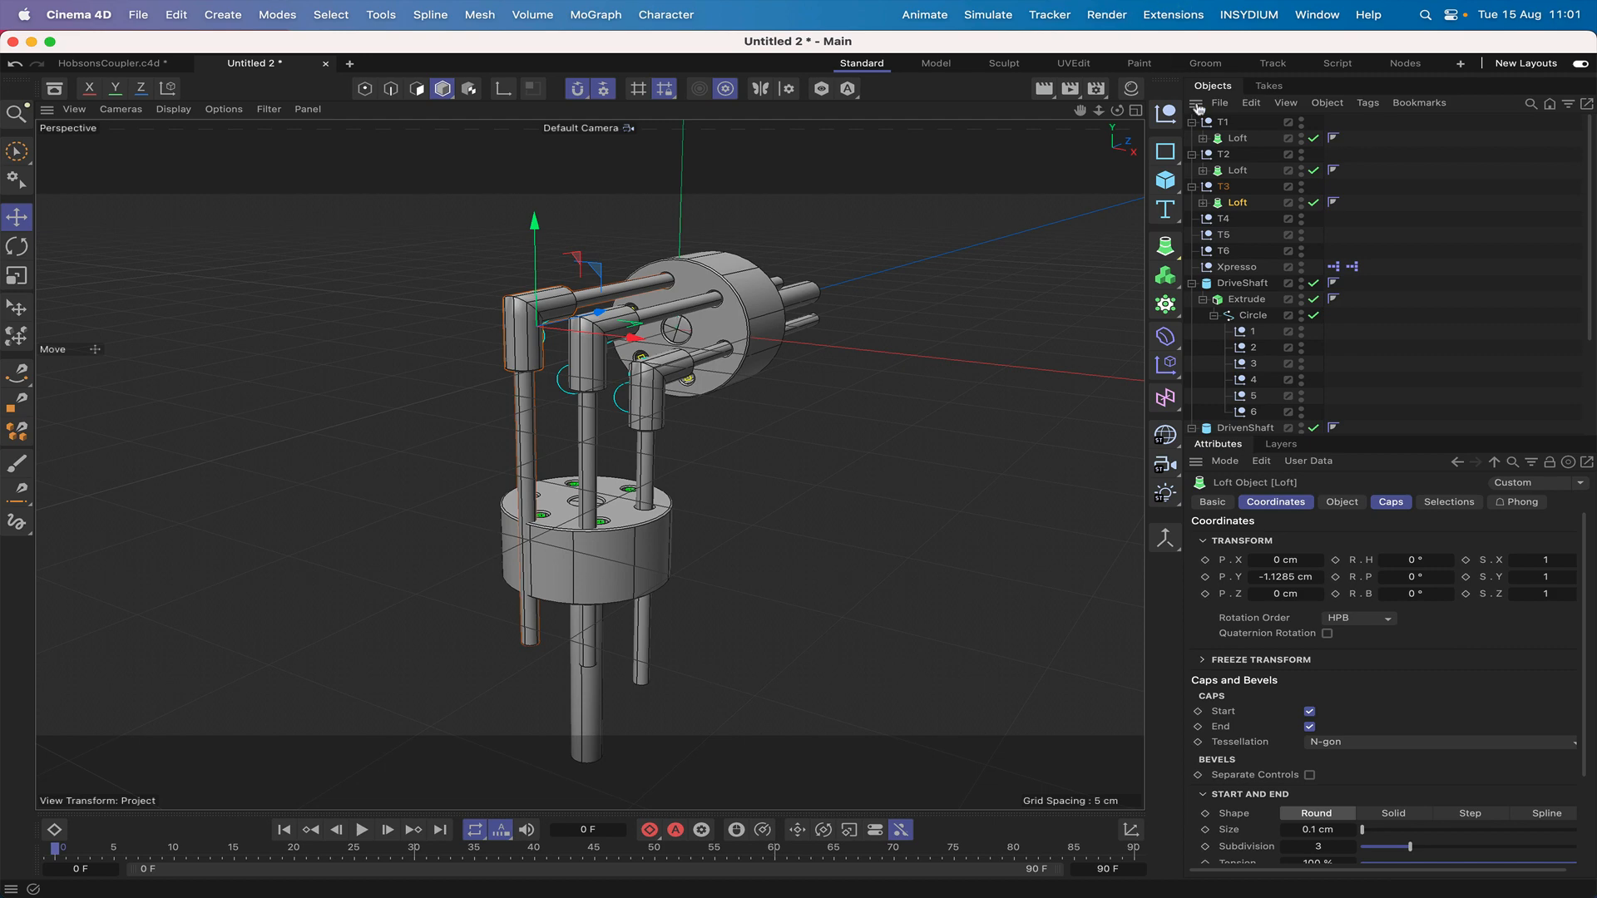
pyautogui.keyDown('ctrl'); pyautogui.moveTo(1239, 206); pyautogui.dragTo(1226, 219); pyautogui.keyUp('ctrl')
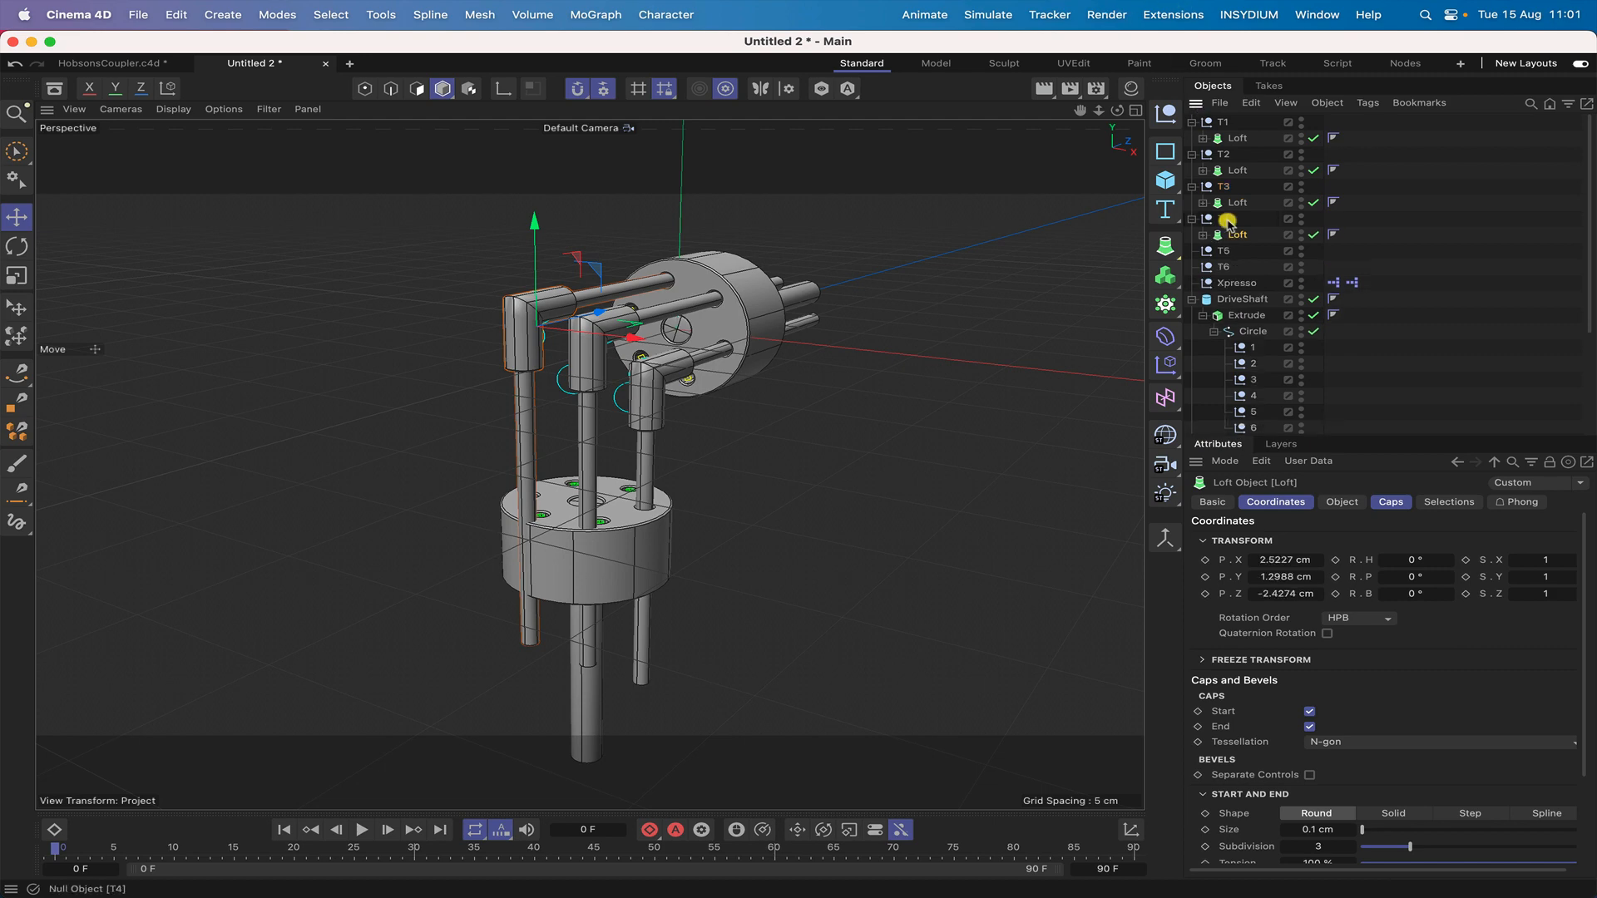
pyautogui.click(1125, 155)
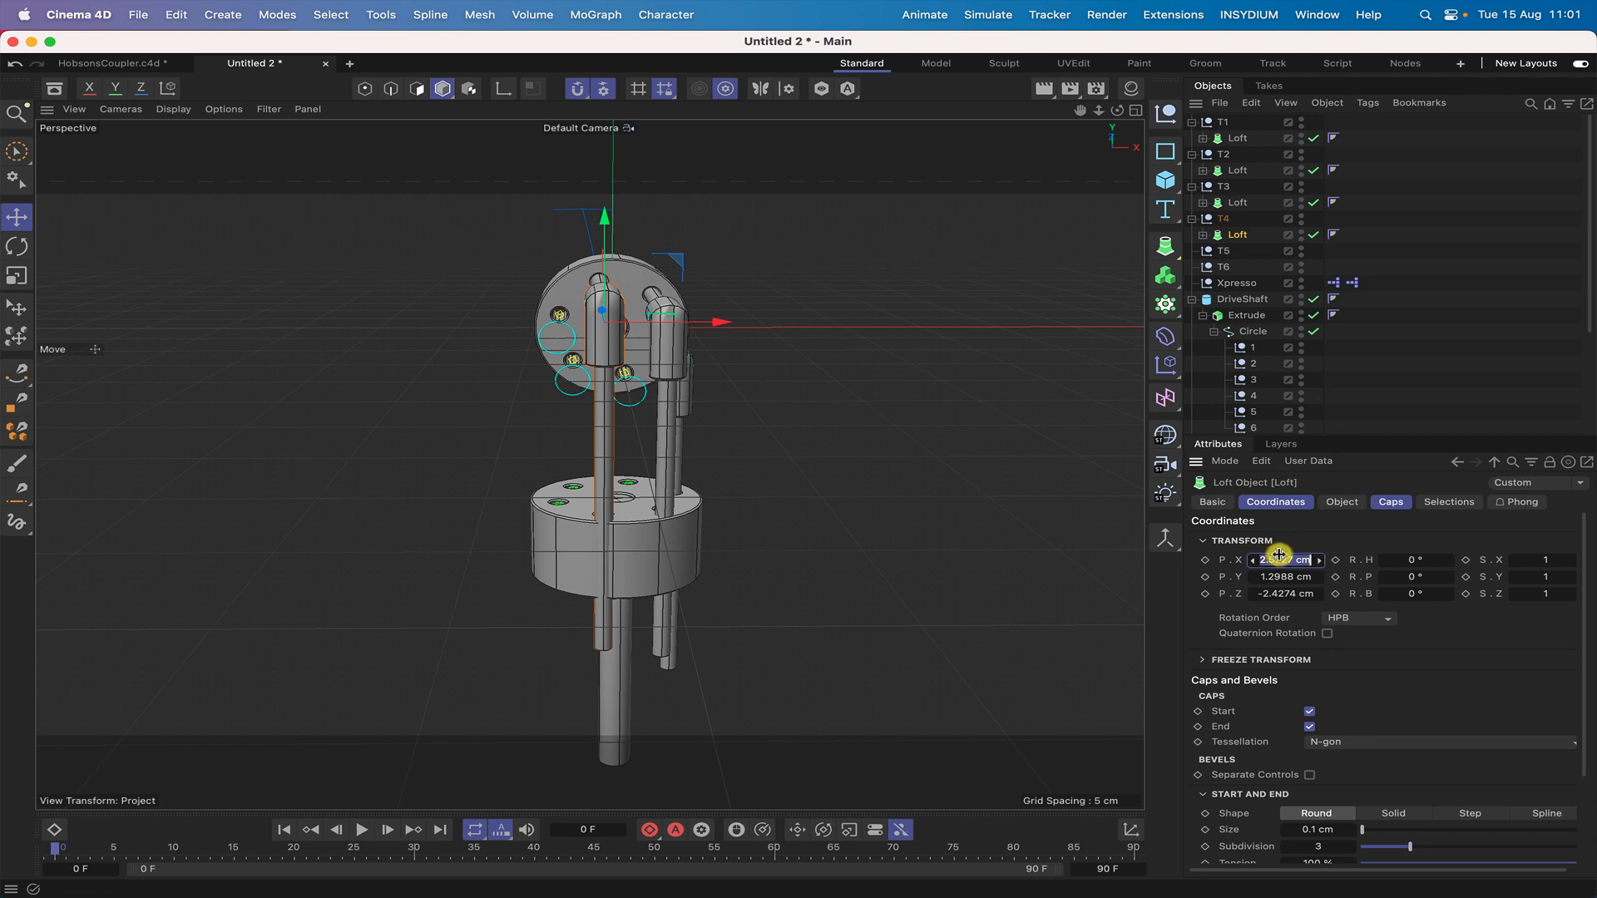
pyautogui.write('0')
pyautogui.press('Return')
pyautogui.doubleClick(1279, 581)
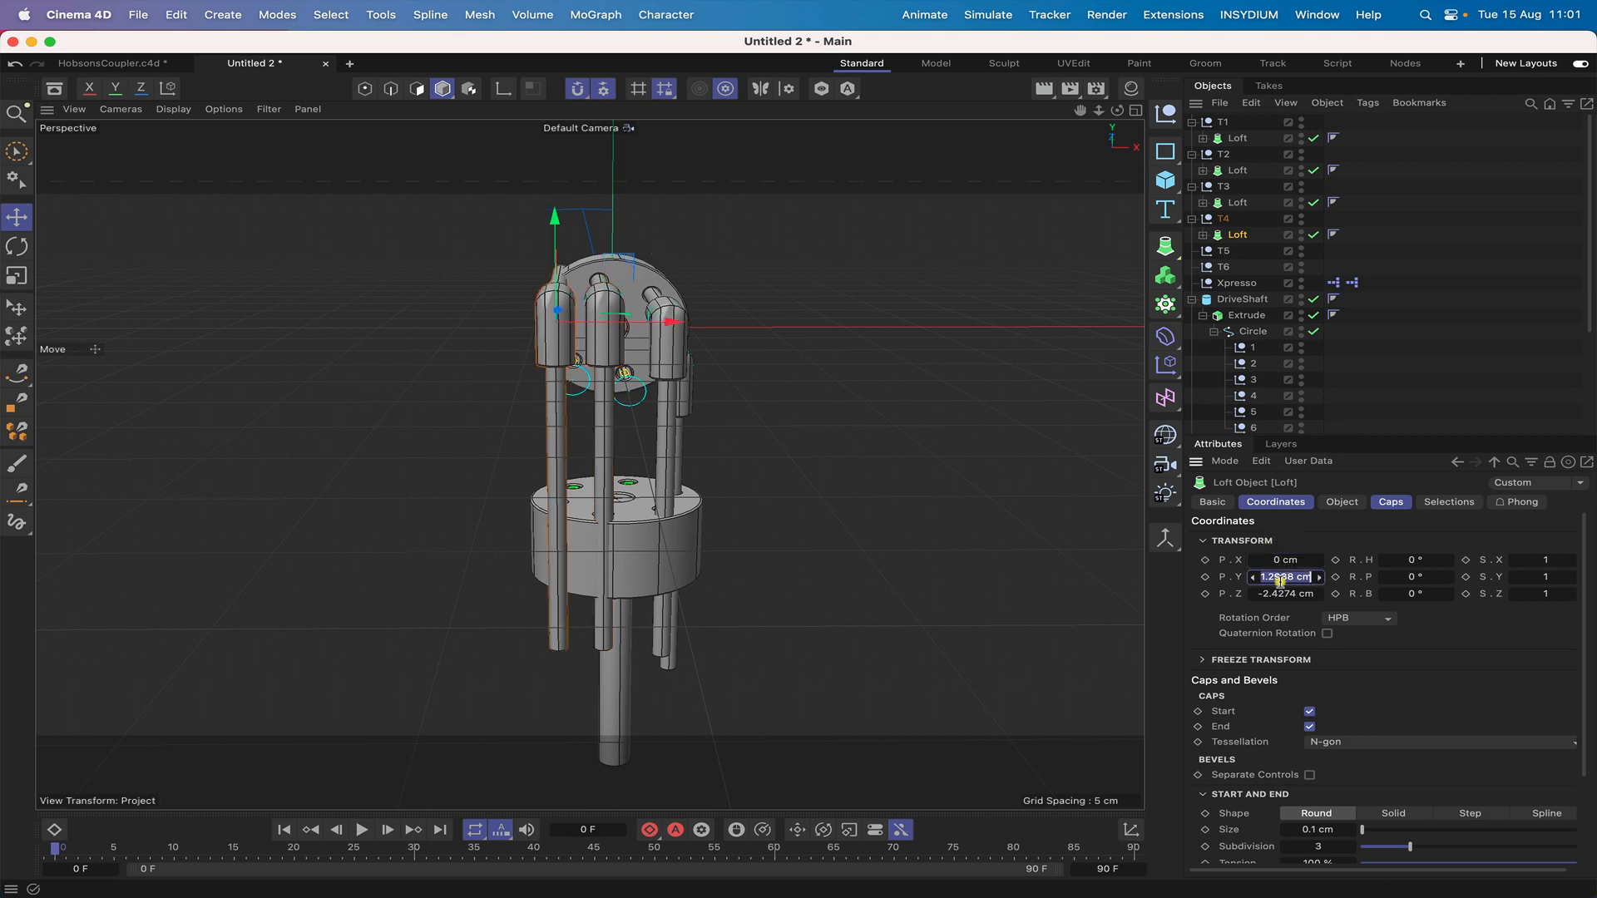
pyautogui.write('0')
pyautogui.press('Return')
pyautogui.click(1285, 596)
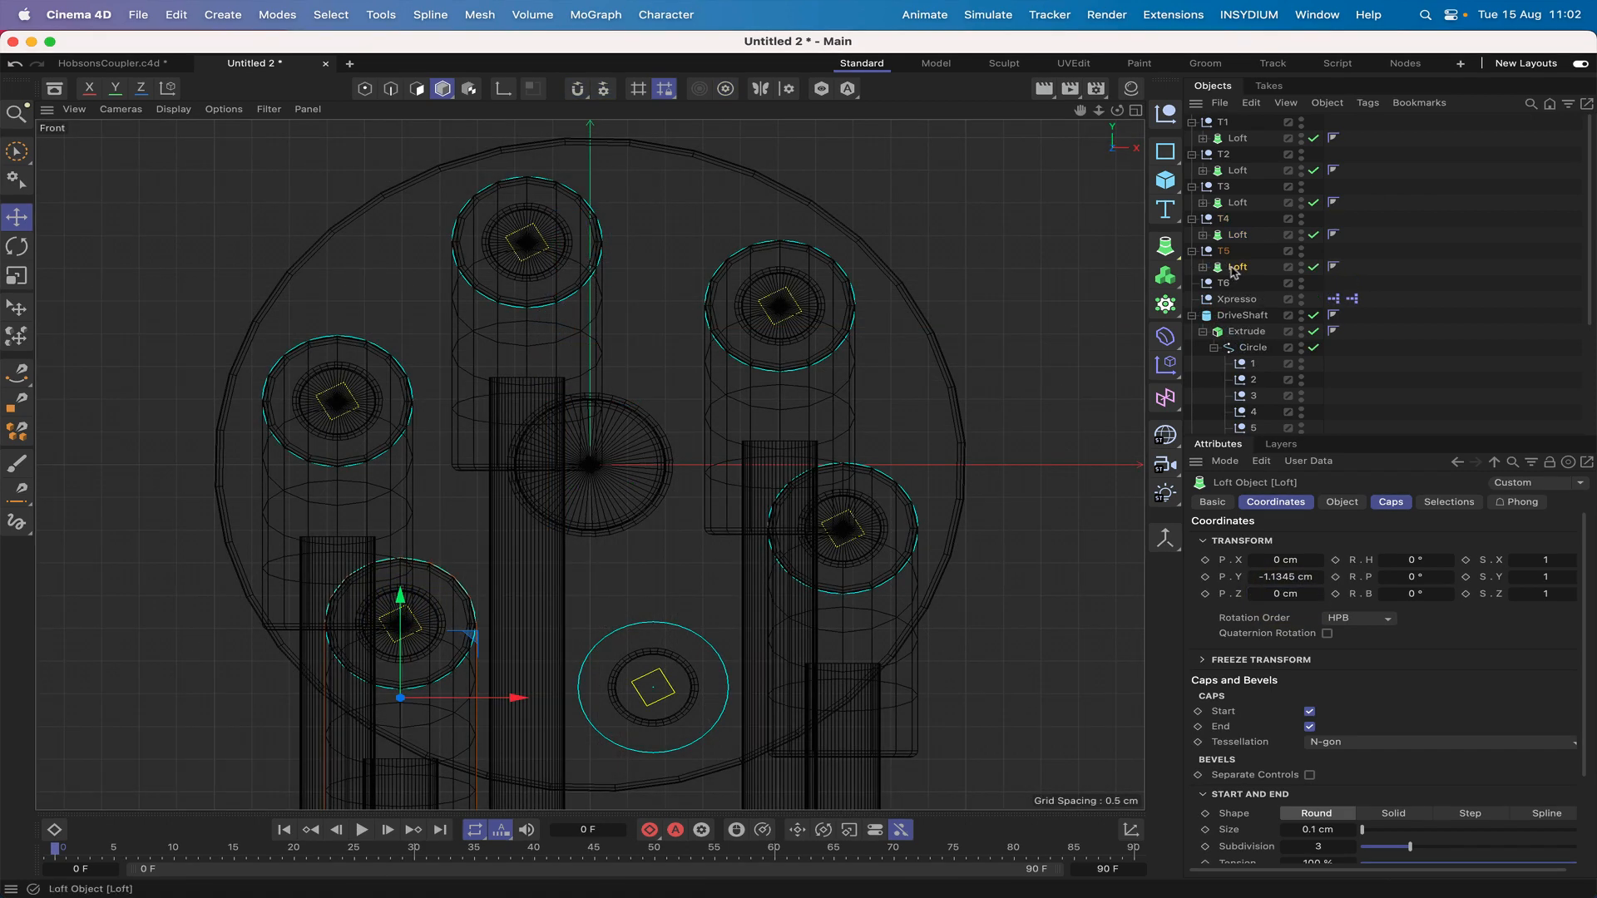
# Copy T5's Loft as a child of T6 and set its X, Y and Z position to 0 cm.
pyautogui.keyDown('ctrl'); pyautogui.moveTo(1234, 272); pyautogui.dragTo(1223, 281); pyautogui.keyUp('ctrl')
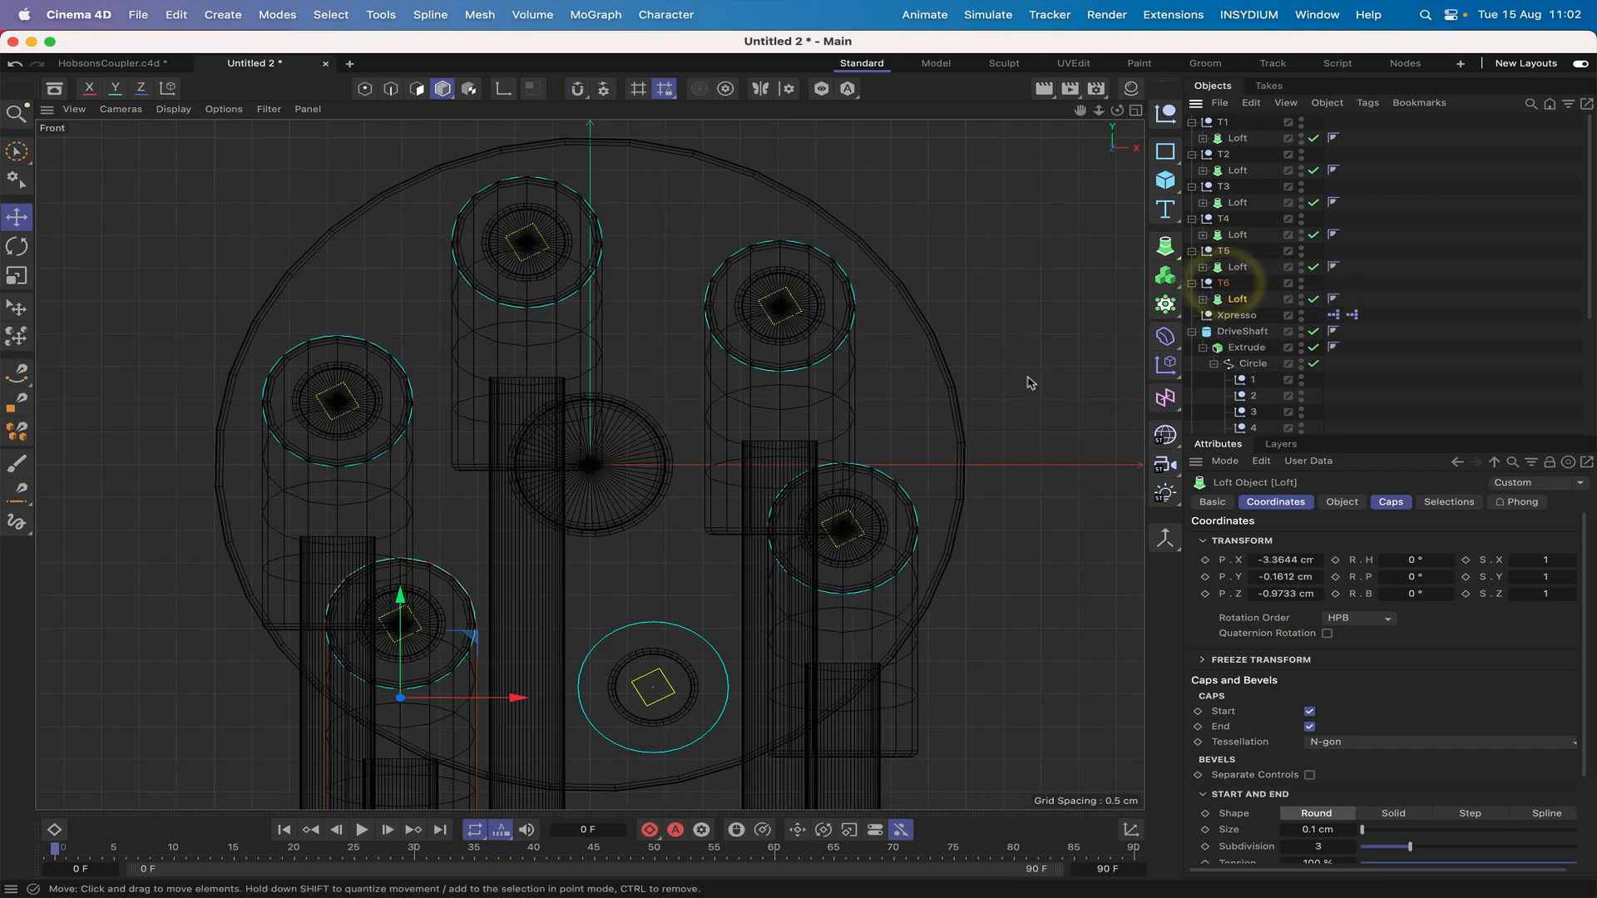
pyautogui.doubleClick(1274, 560)
pyautogui.write('0')
pyautogui.press('Return')
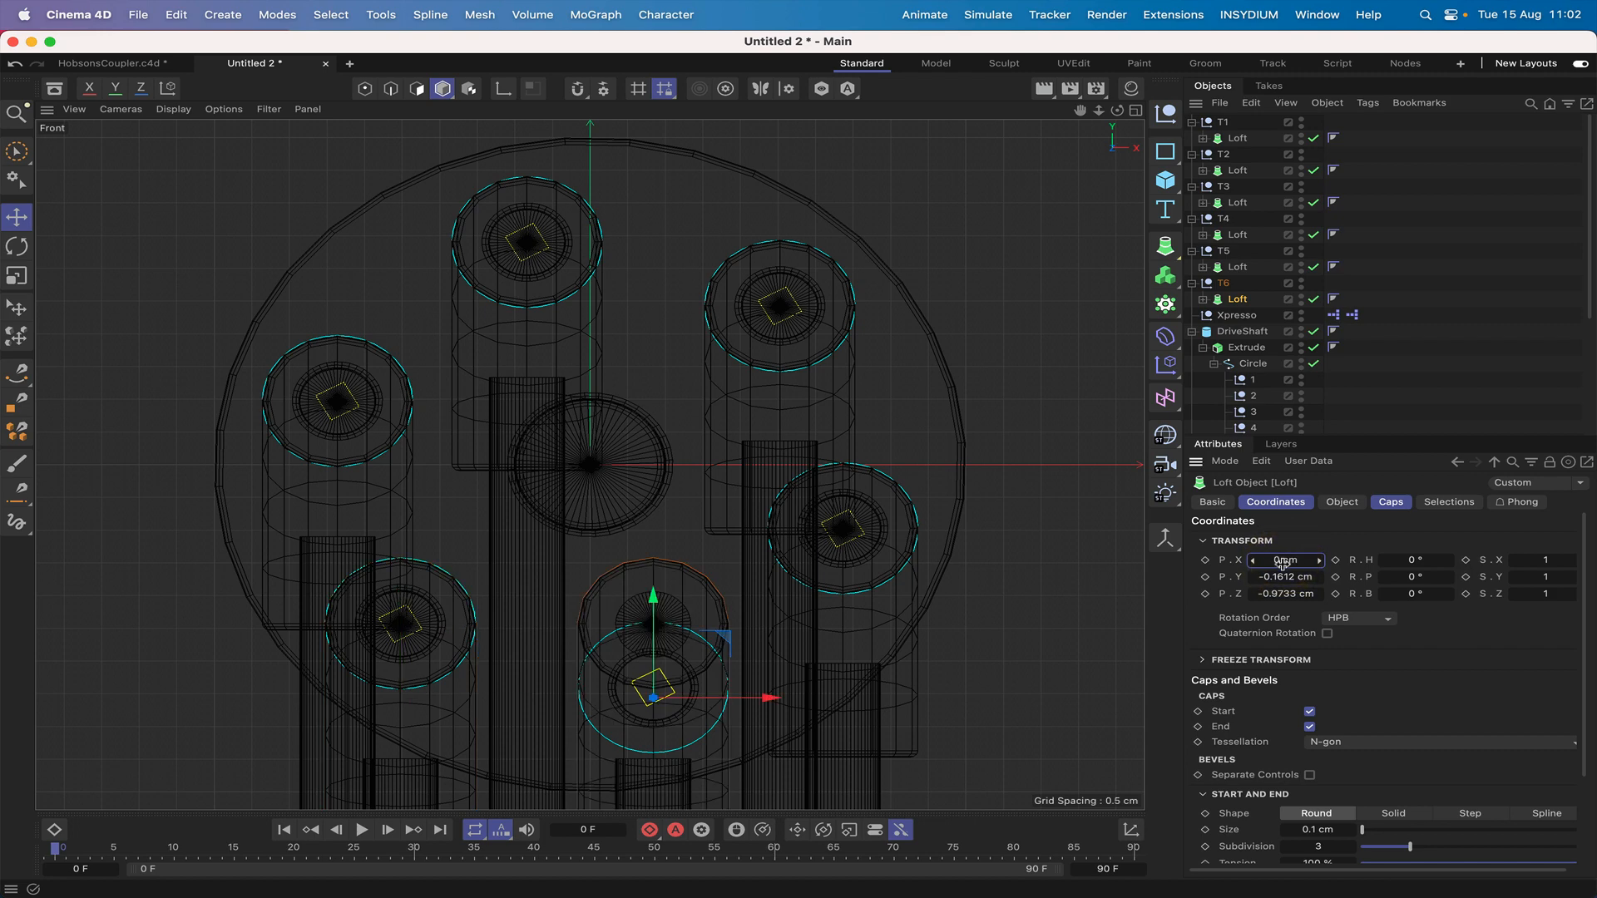
pyautogui.click(1282, 574)
pyautogui.write('0')
pyautogui.press('Return')
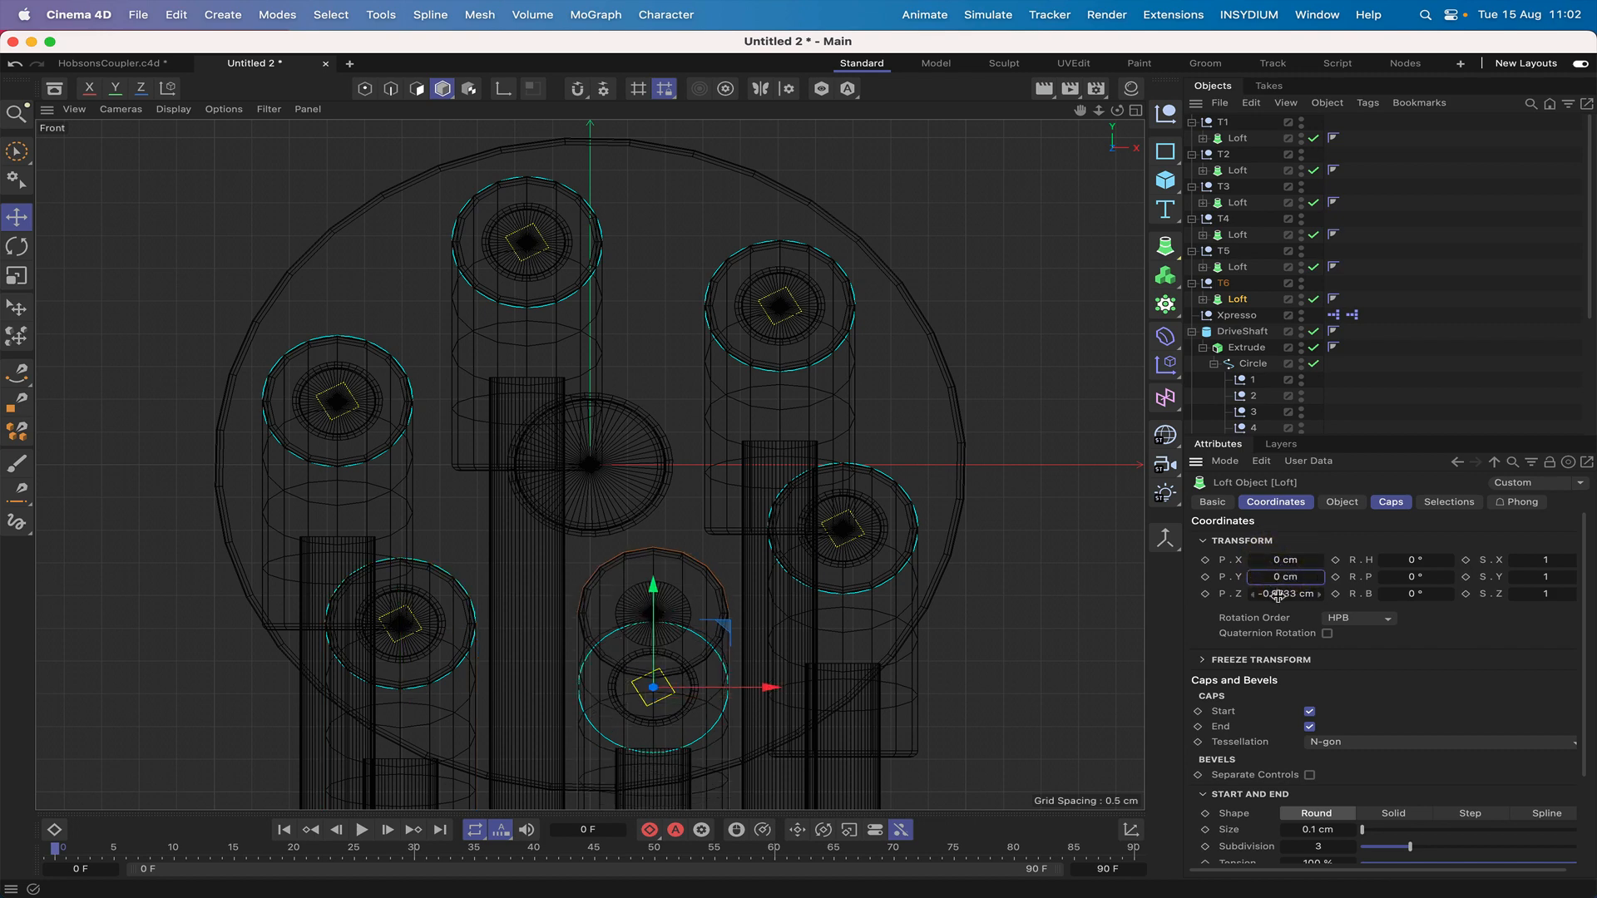
pyautogui.doubleClick(1278, 594)
pyautogui.write('0')
pyautogui.press('Return')
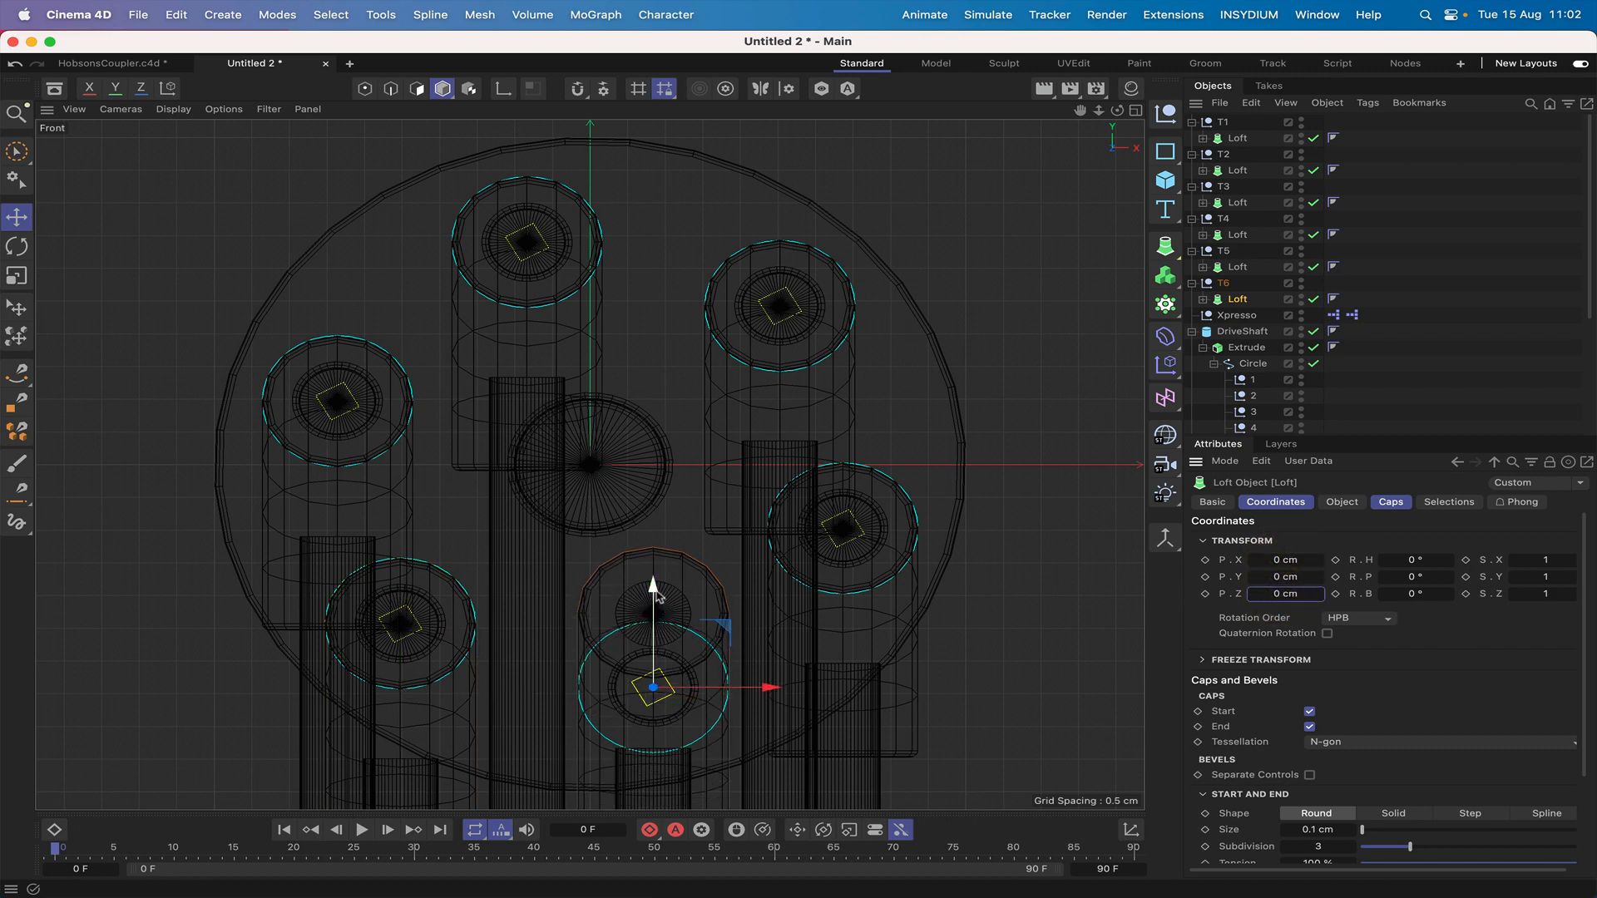
# Move T6's Loft down along Y to about -1.14 cm, aligning its horizontal leg with the drive shaft hole, and return to the Perspective view.
pyautogui.moveTo(657, 597); pyautogui.dragTo(655, 669)
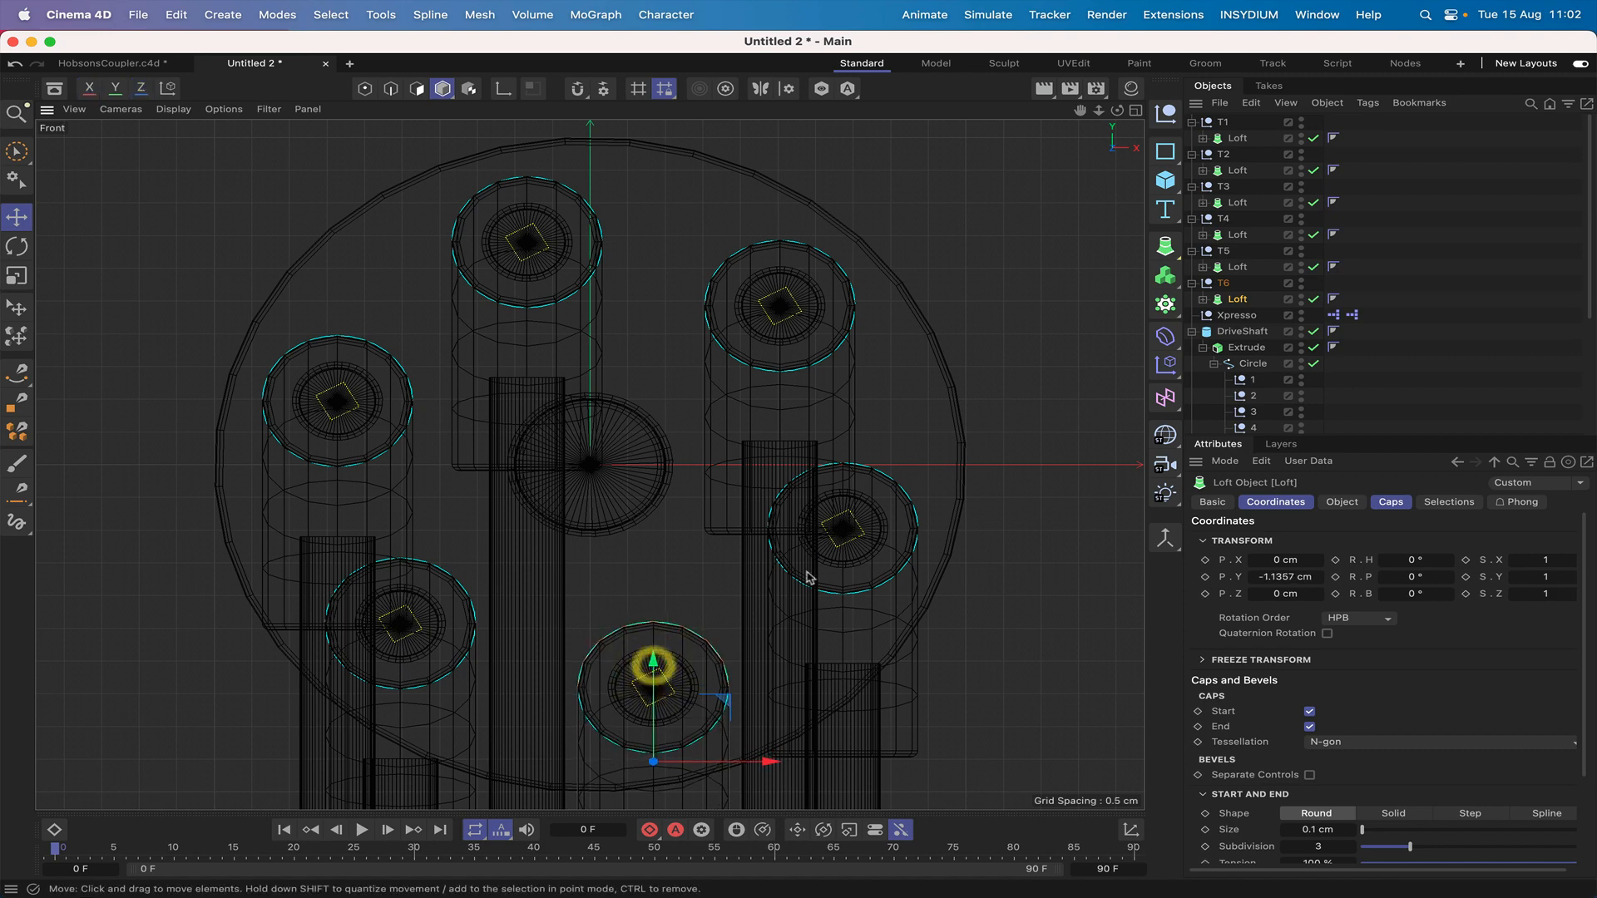
pyautogui.press('F1')
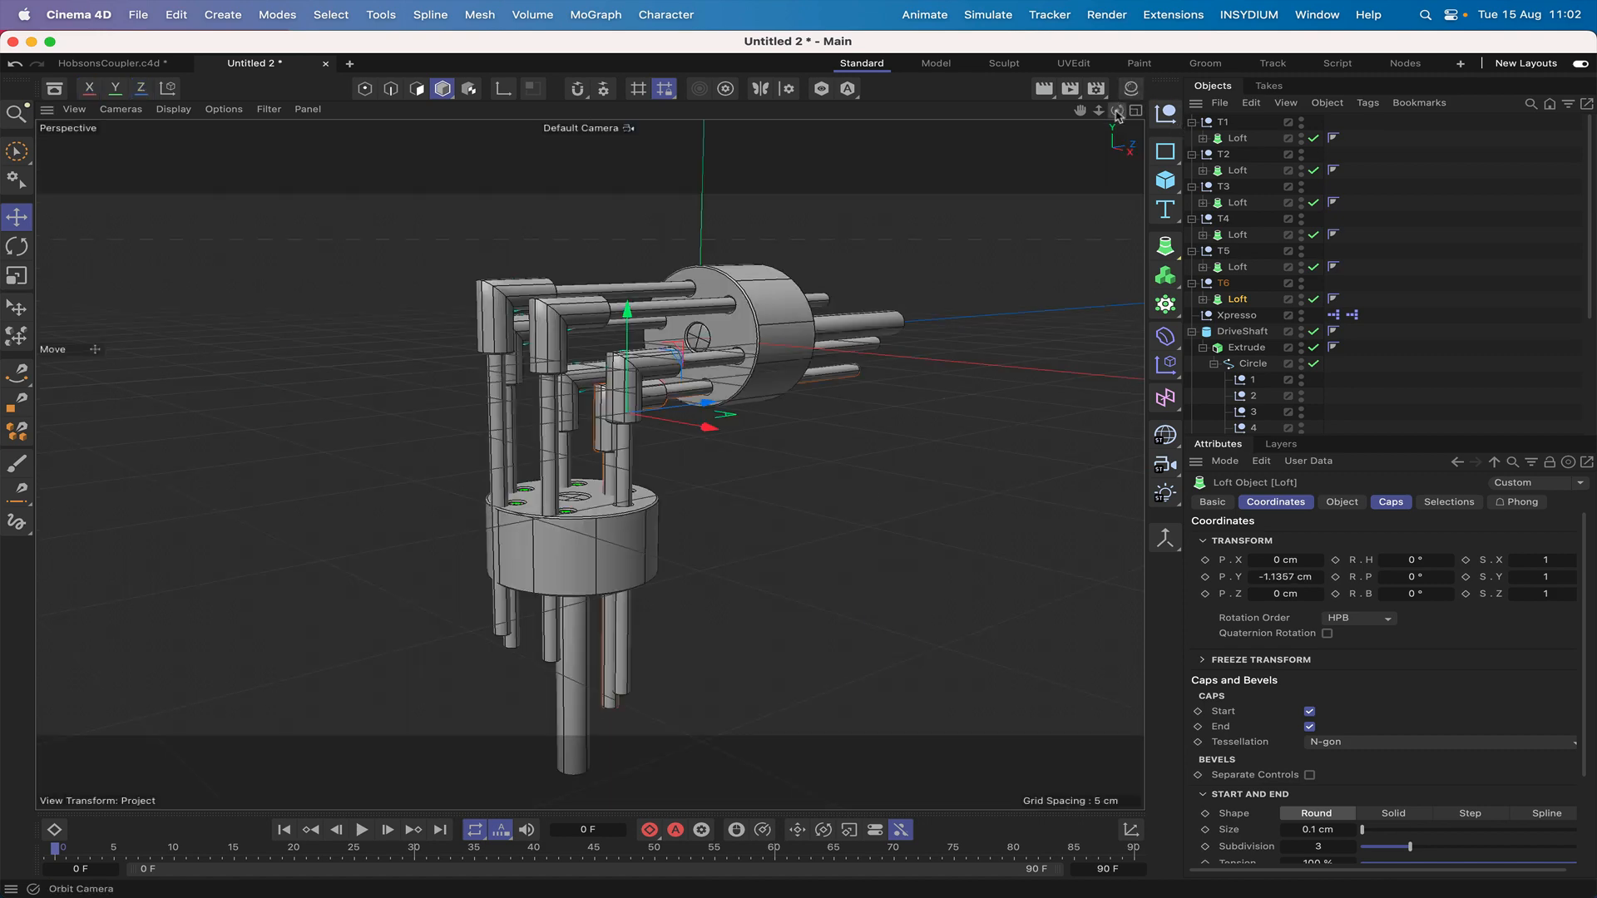
# Rotate the DriveShaft about its long axis to a bank angle of about -466° to test the coupler's motion.
pyautogui.moveTo(1117, 110)
pyautogui.mouseDown()
pyautogui.moveTo(1093, 112)
pyautogui.moveTo(1117, 110)
pyautogui.mouseUp()
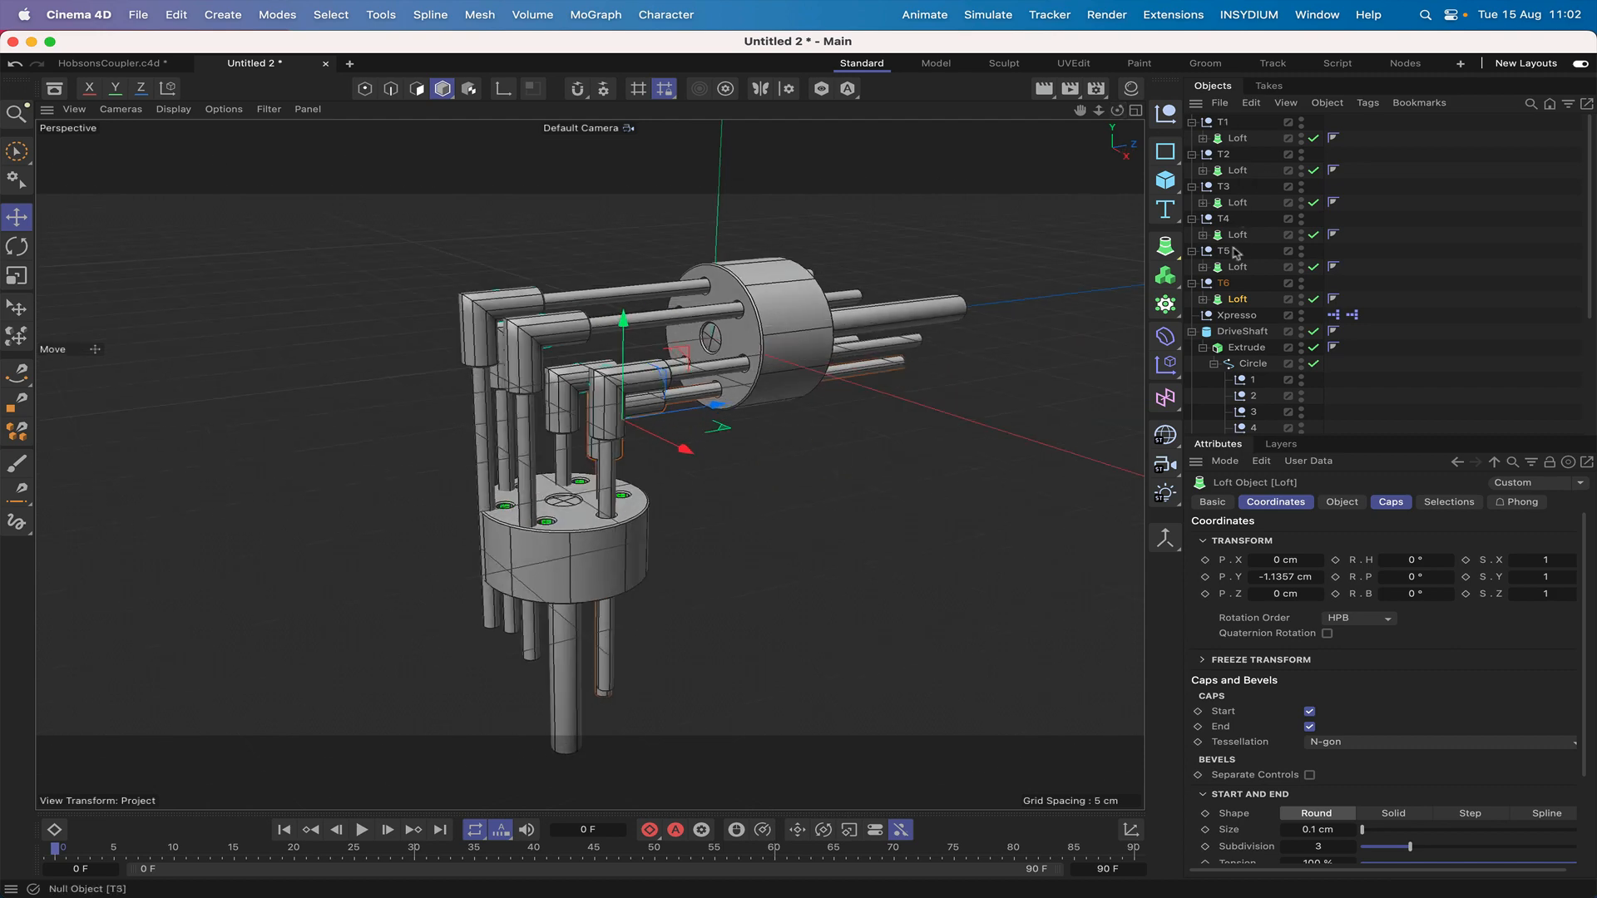
pyautogui.click(1239, 331)
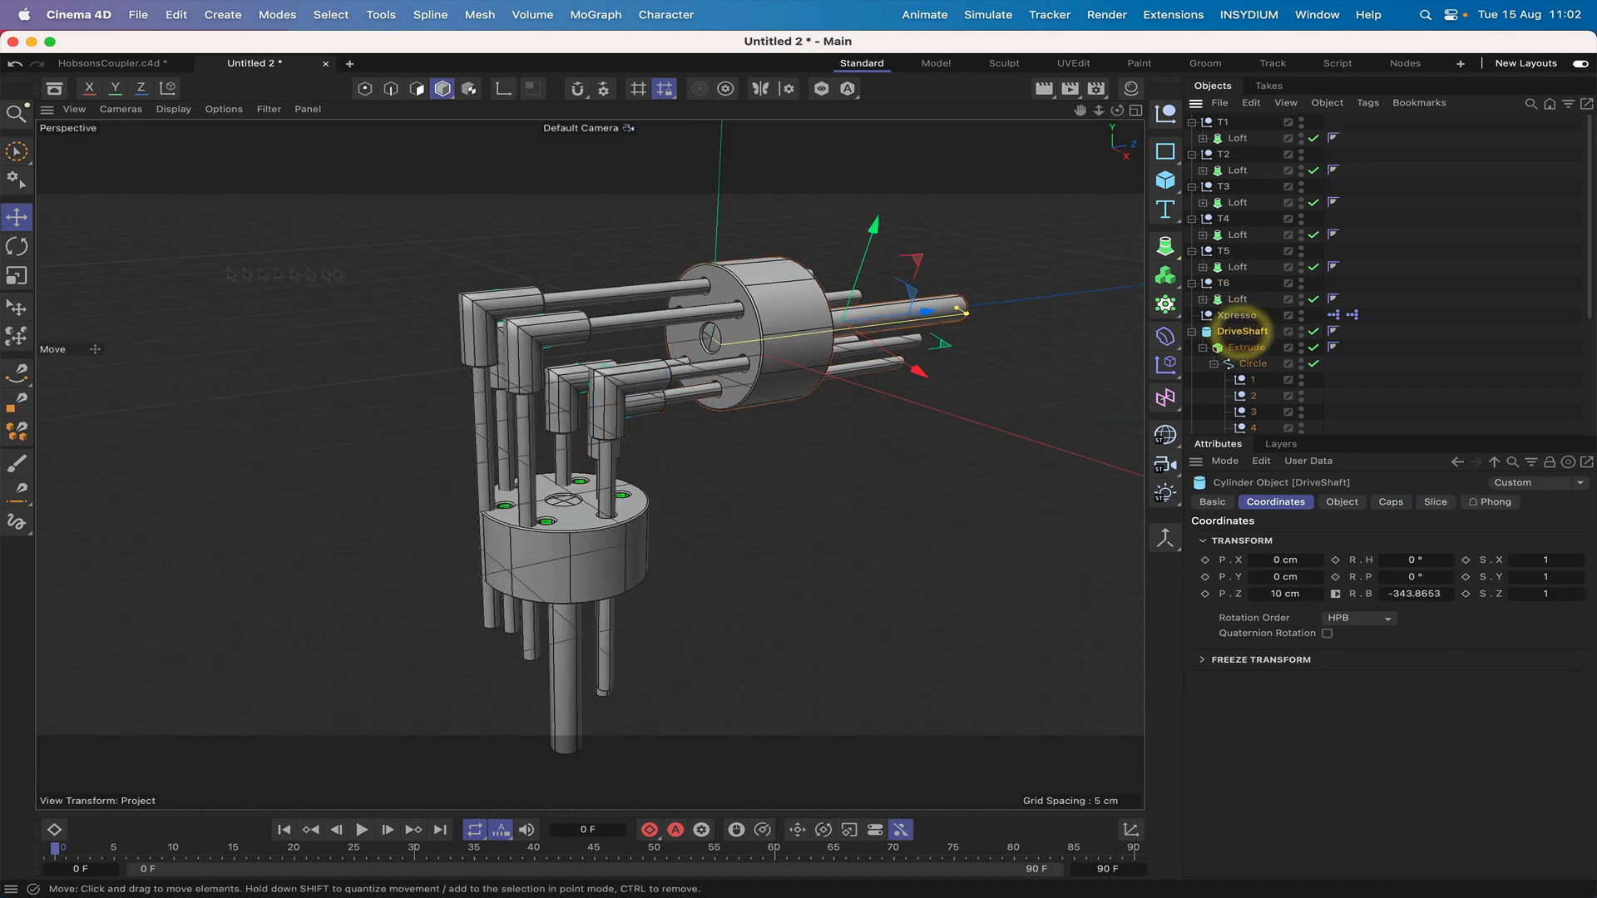
pyautogui.click(10, 247)
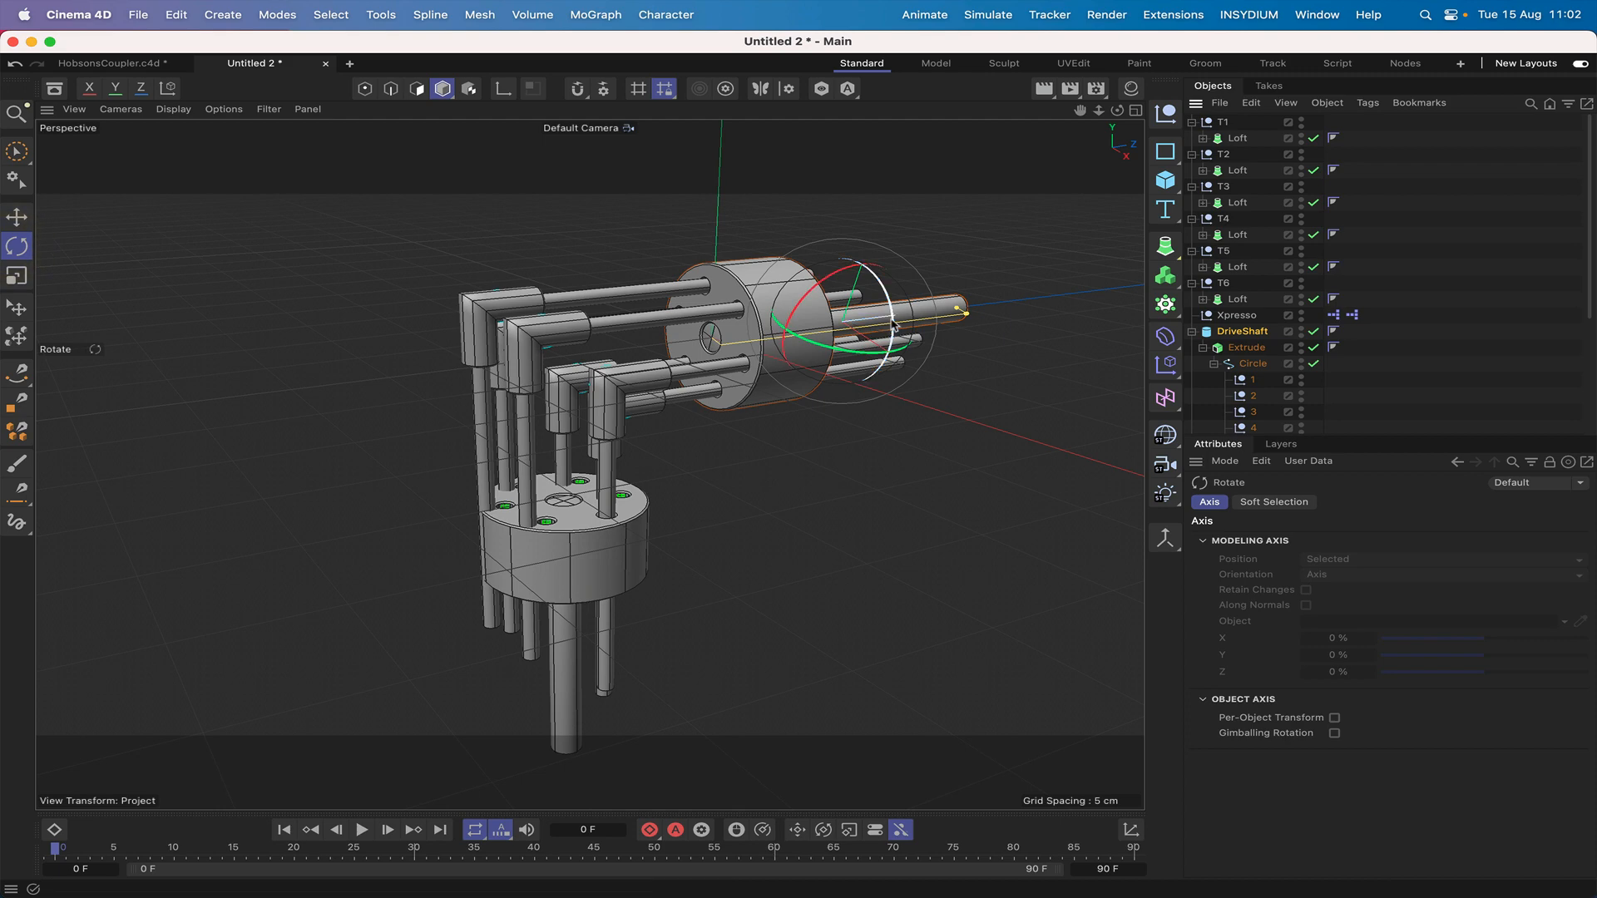
pyautogui.moveTo(859, 264); pyautogui.dragTo(806, 257)
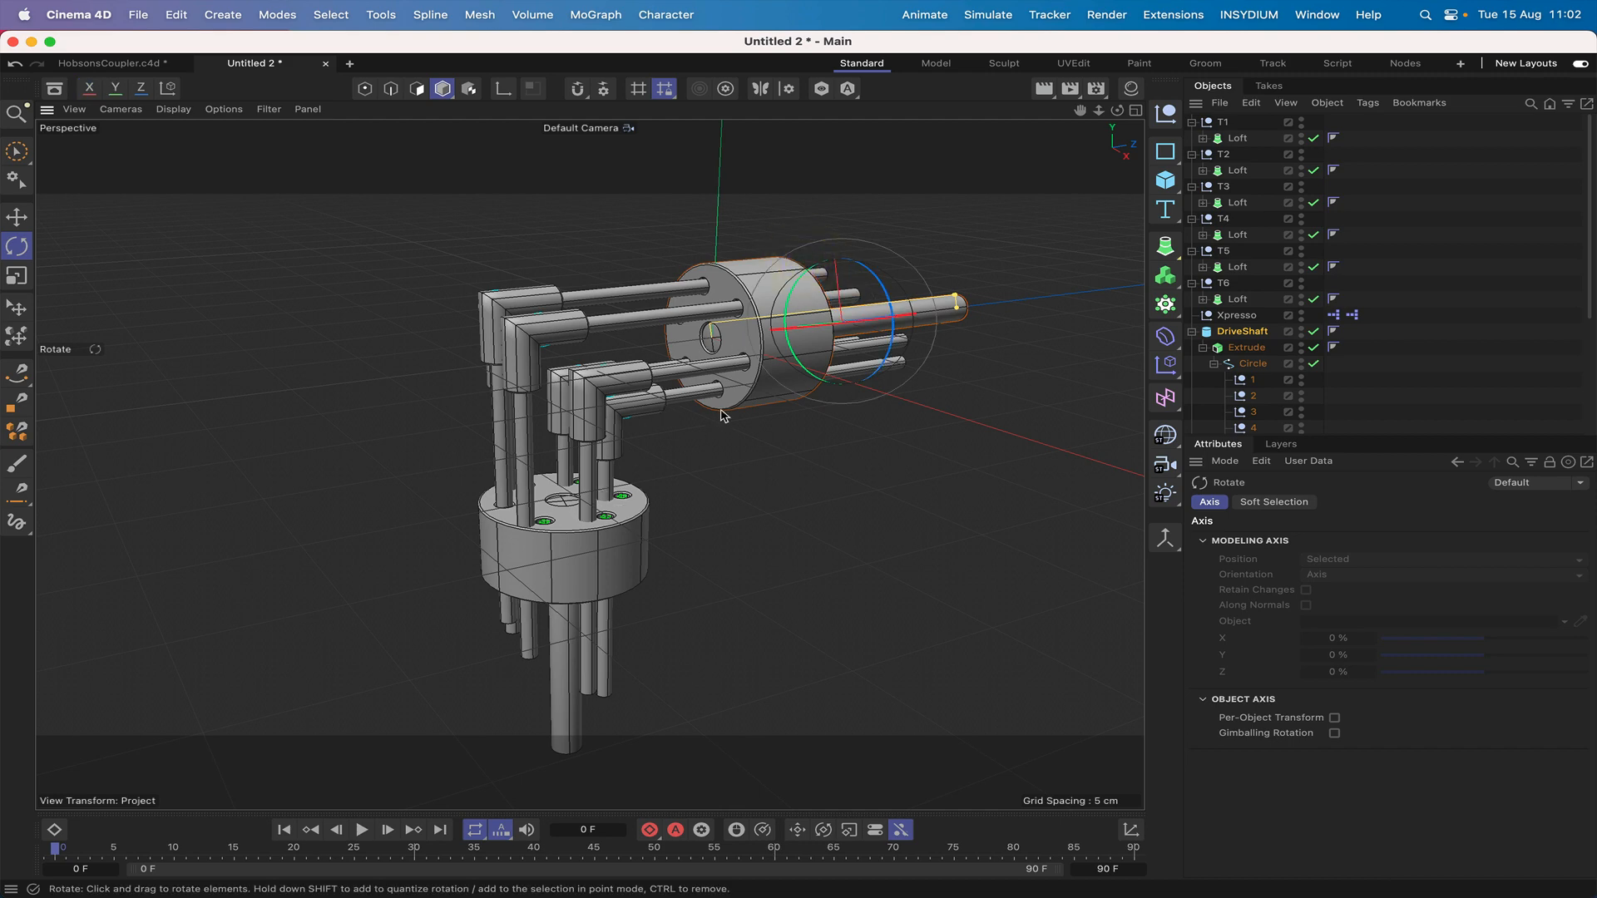
# In the Top view, move T2's Loft along Z so its vertical leg lines up with the driven shaft hole.
pyautogui.press('F2')
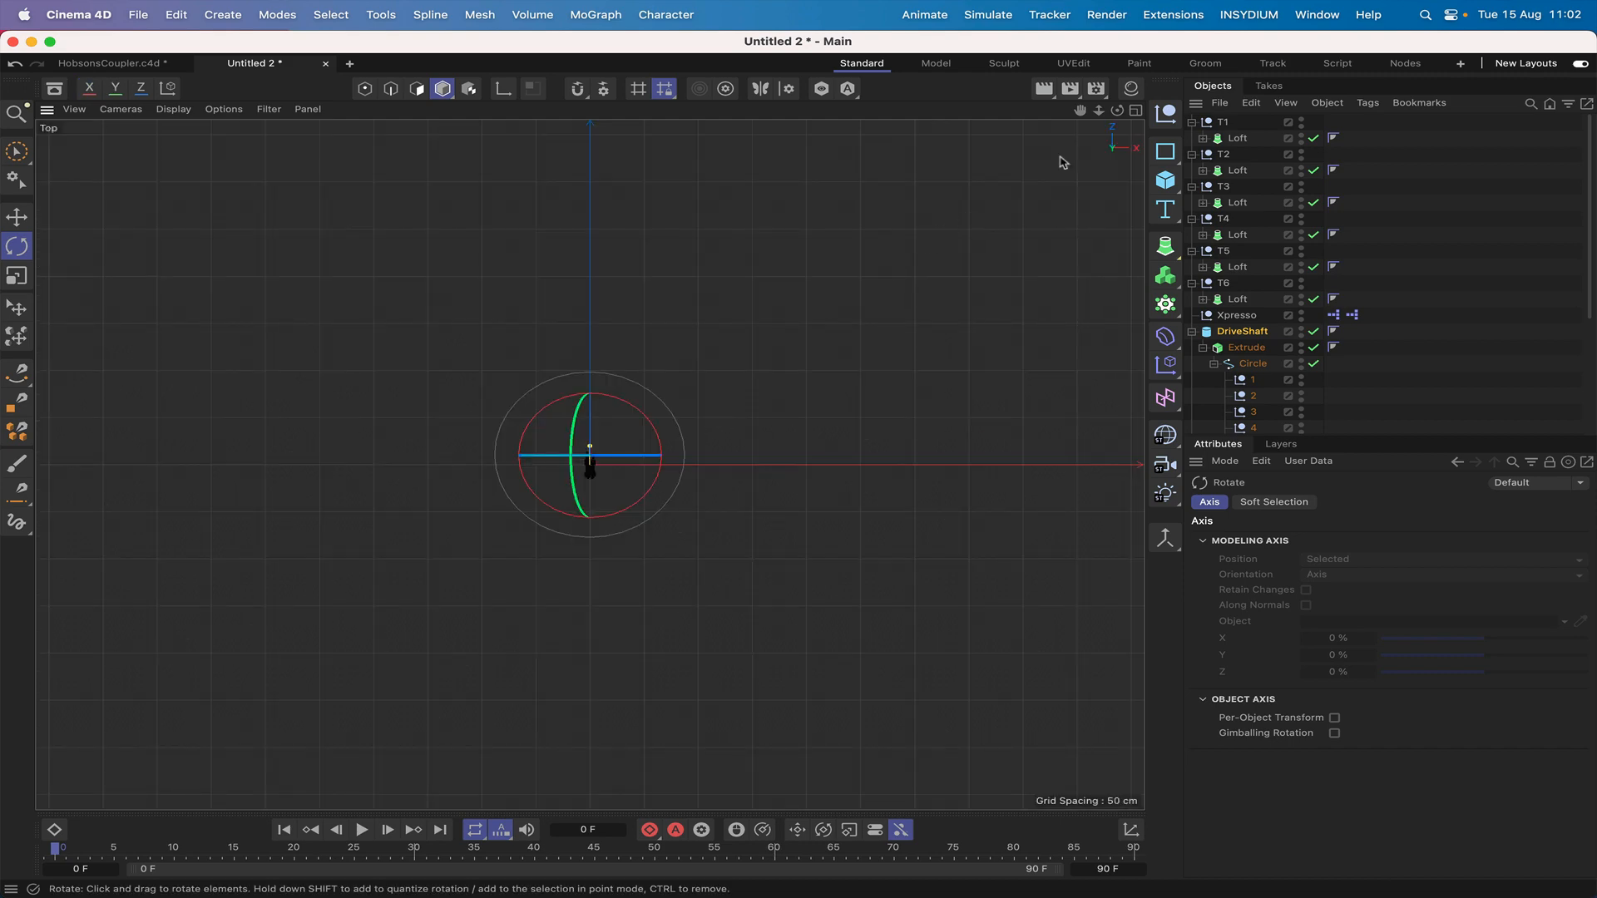
pyautogui.press('h')
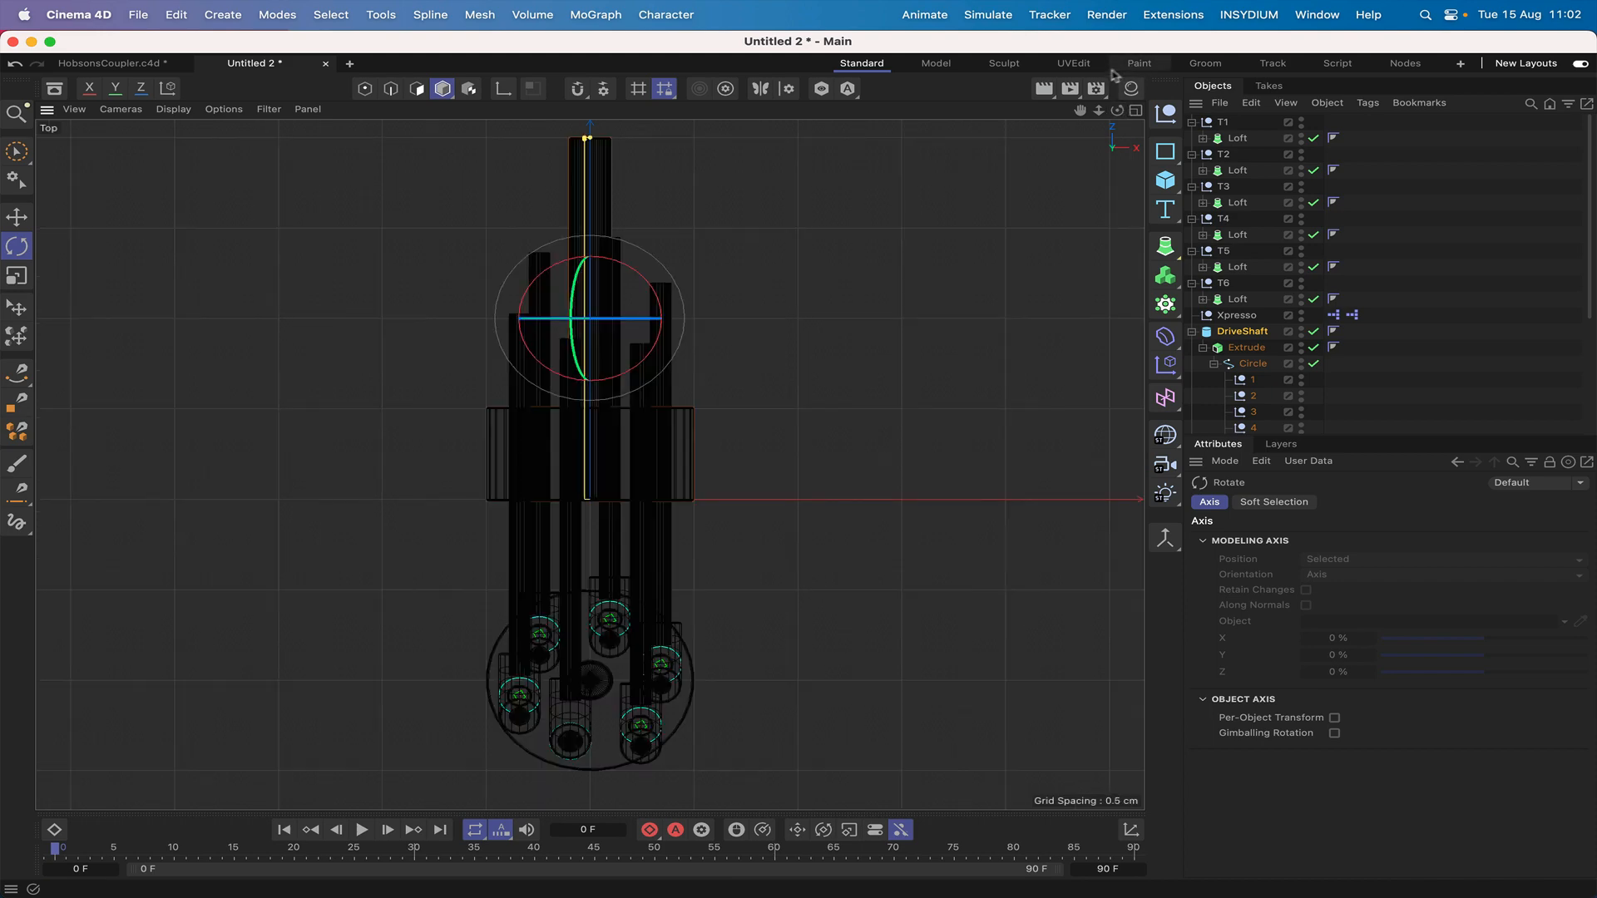
pyautogui.keyDown('alt'); pyautogui.moveTo(773, 669); pyautogui.dragTo(800, 470, button='middle'); pyautogui.keyUp('alt')
pyautogui.scroll(5, 592, 463)
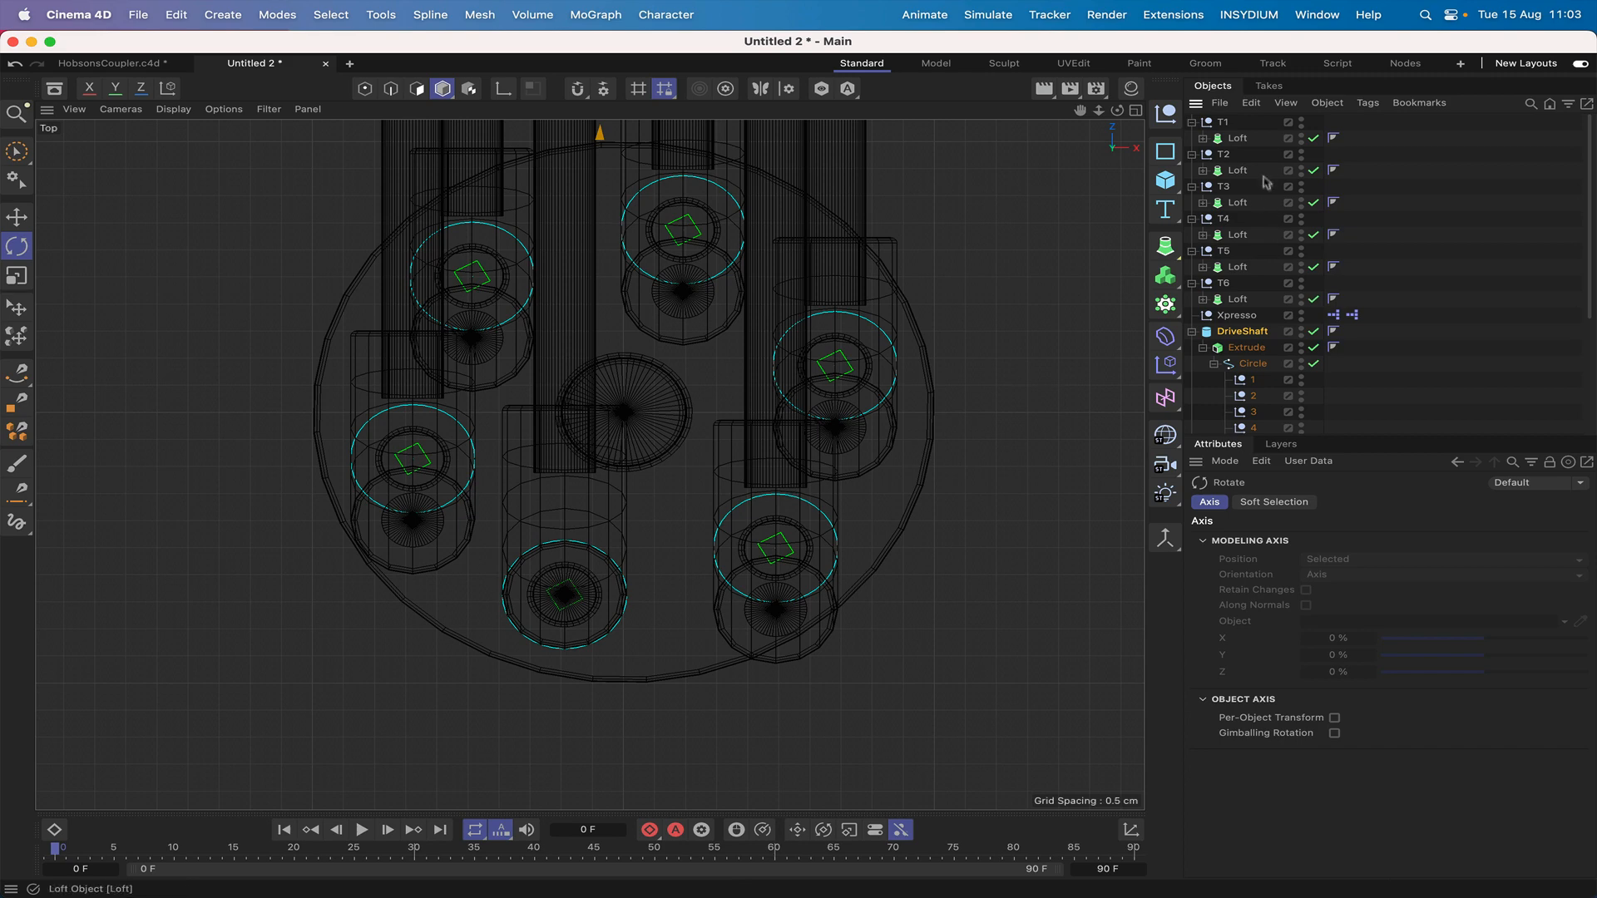
pyautogui.click(1237, 143)
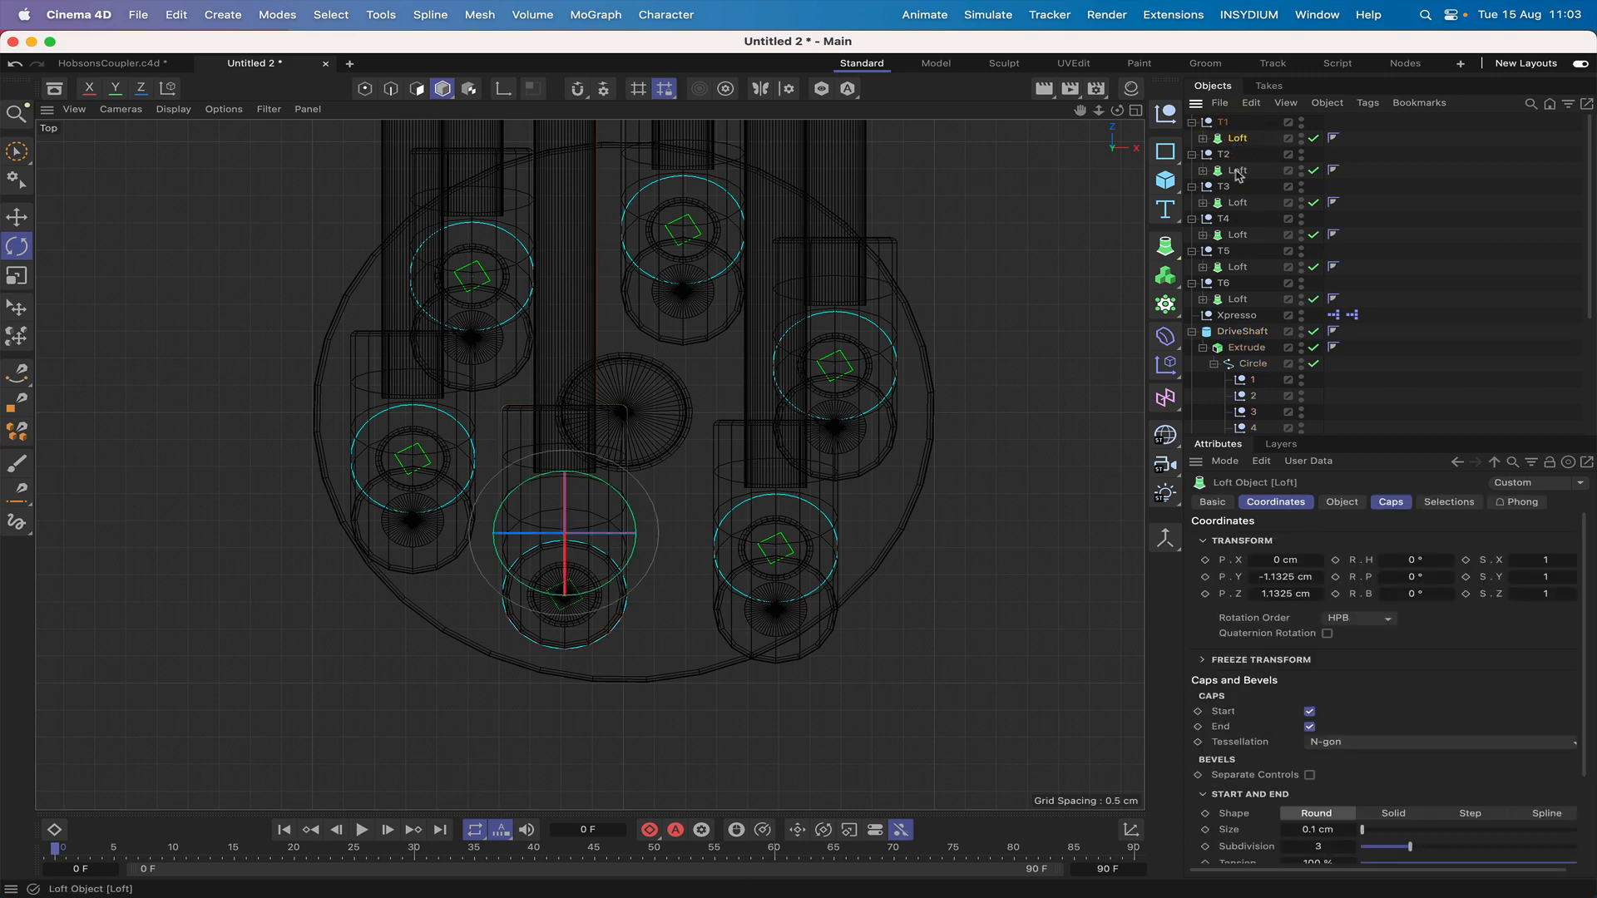
pyautogui.click(1237, 170)
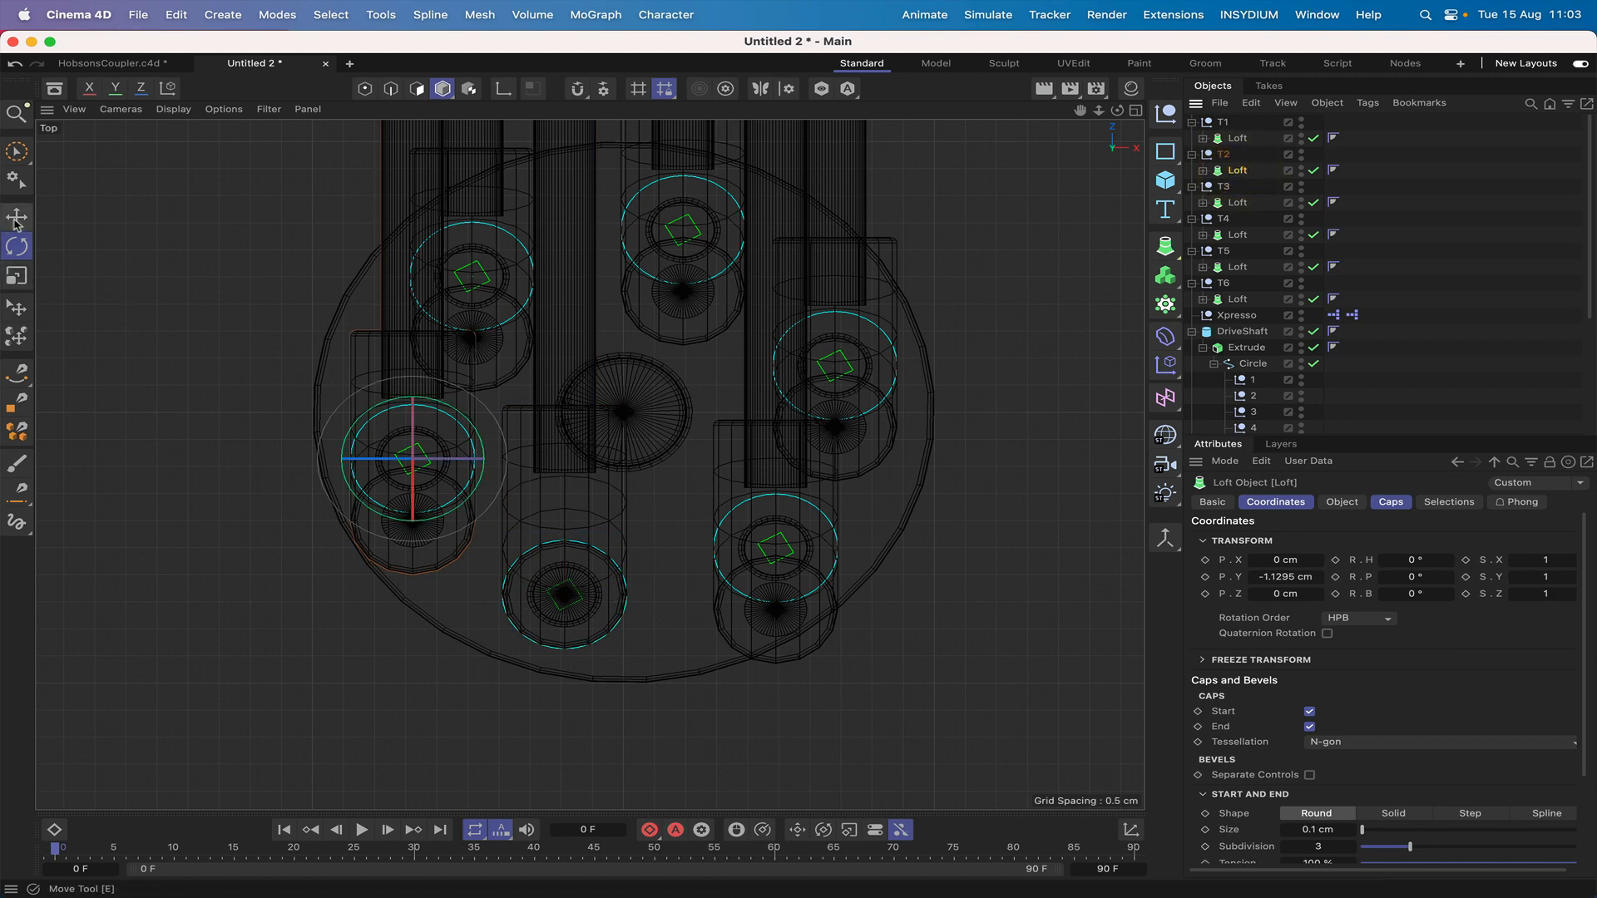
pyautogui.click(17, 217)
pyautogui.moveTo(414, 370); pyautogui.dragTo(416, 307)
# Move the Lofts of T3 and T4 along Z to about 1.14 cm each, aligning their vertical legs with the driven shaft holes.
pyautogui.click(1237, 203)
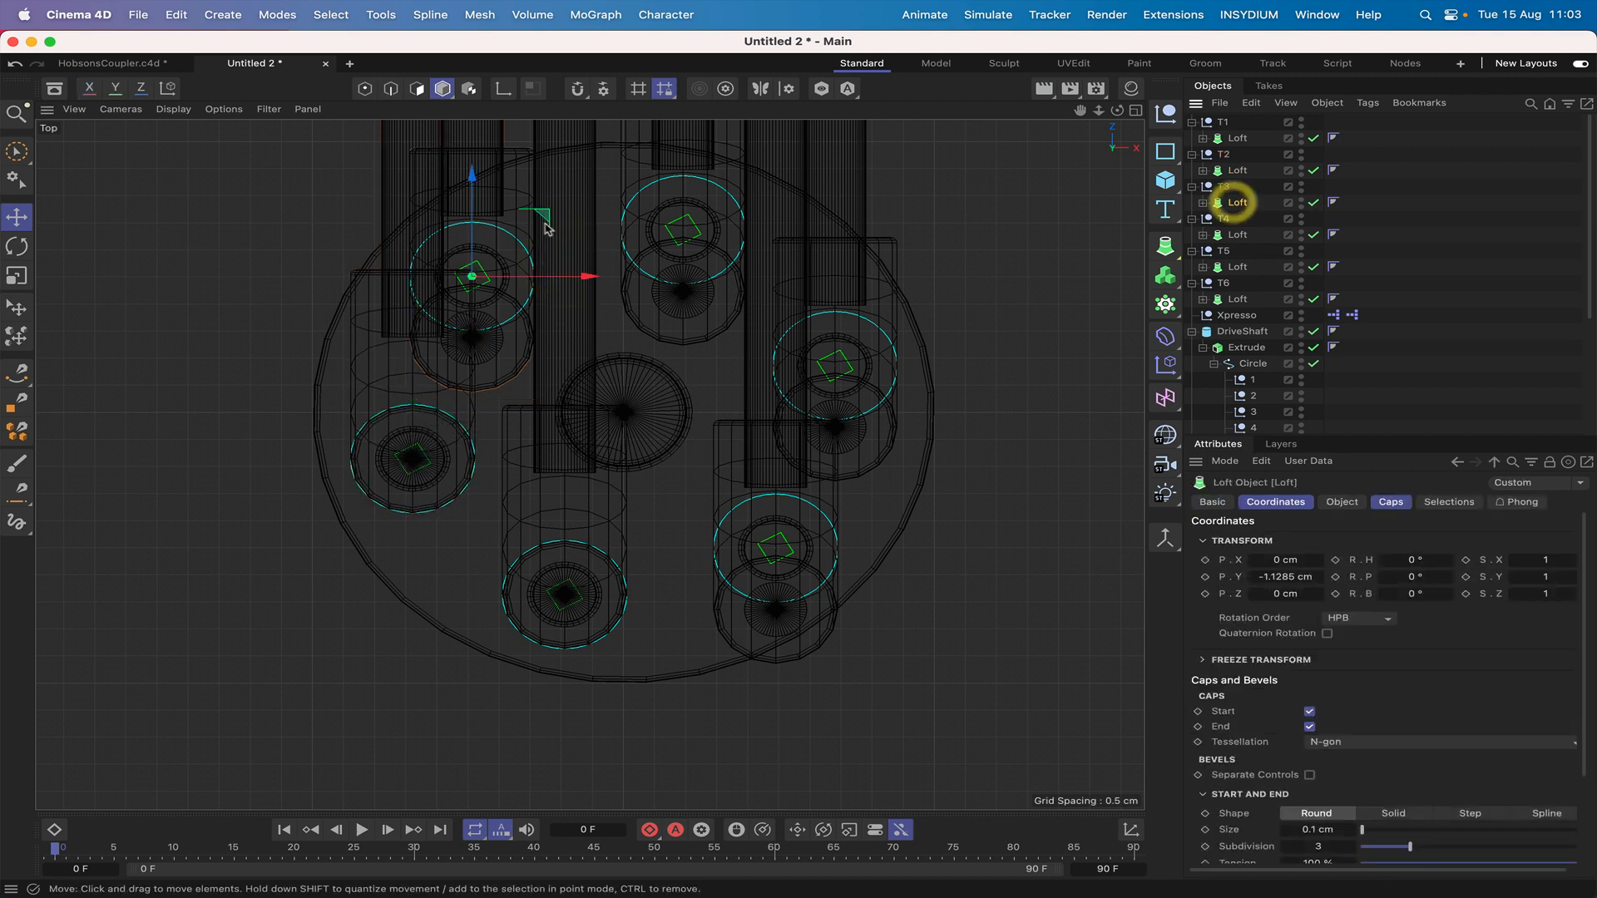
pyautogui.moveTo(472, 185); pyautogui.dragTo(472, 120)
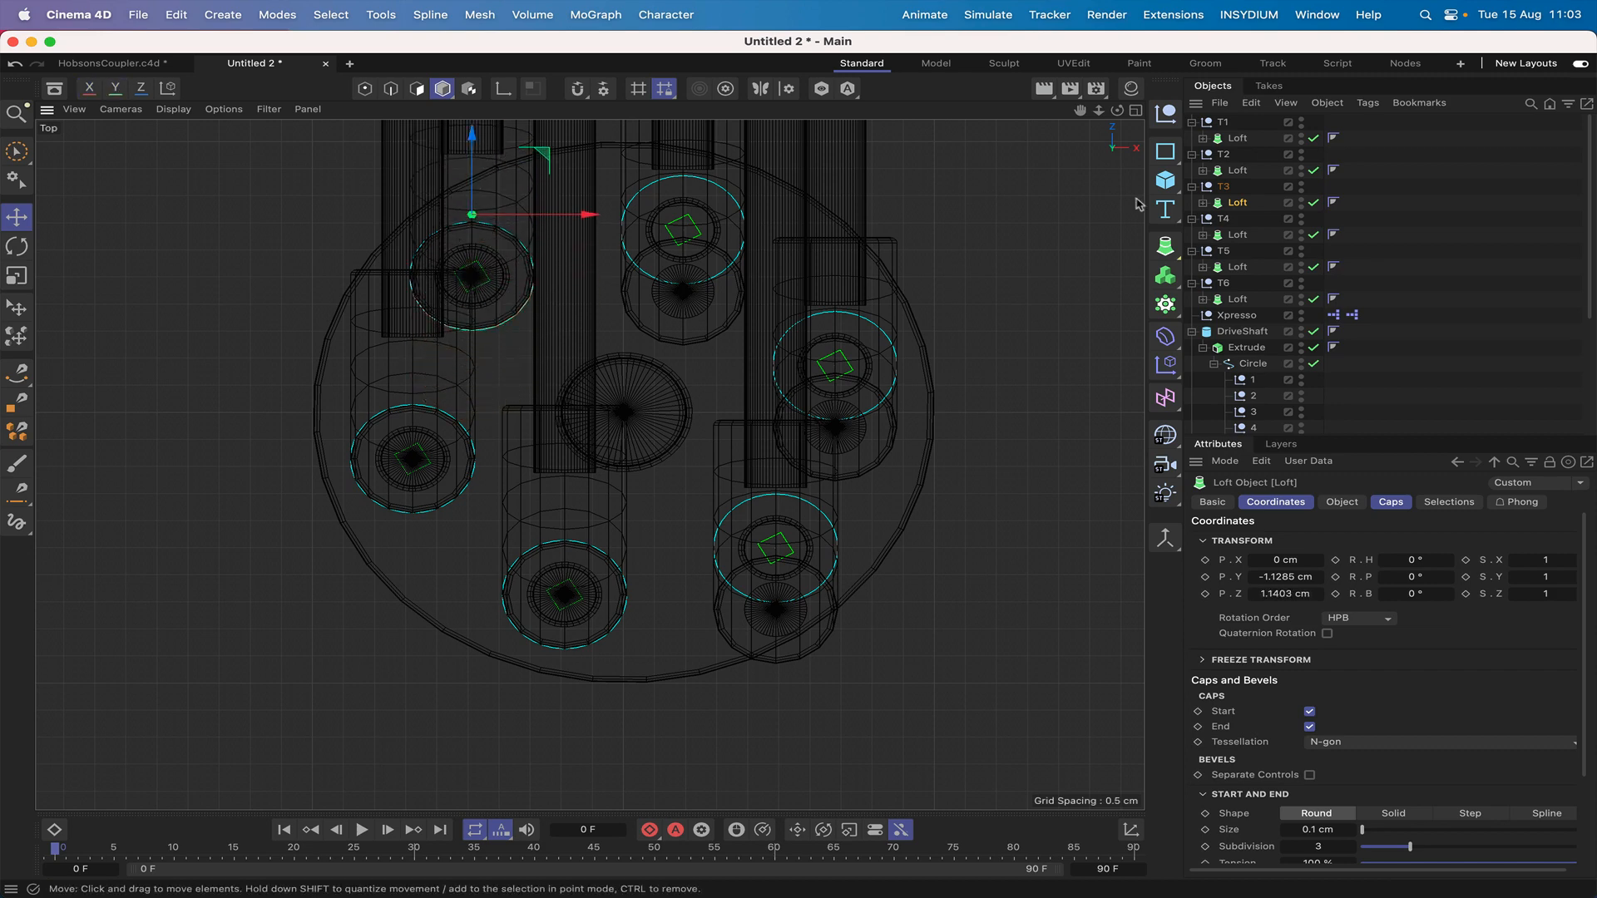
pyautogui.click(1236, 235)
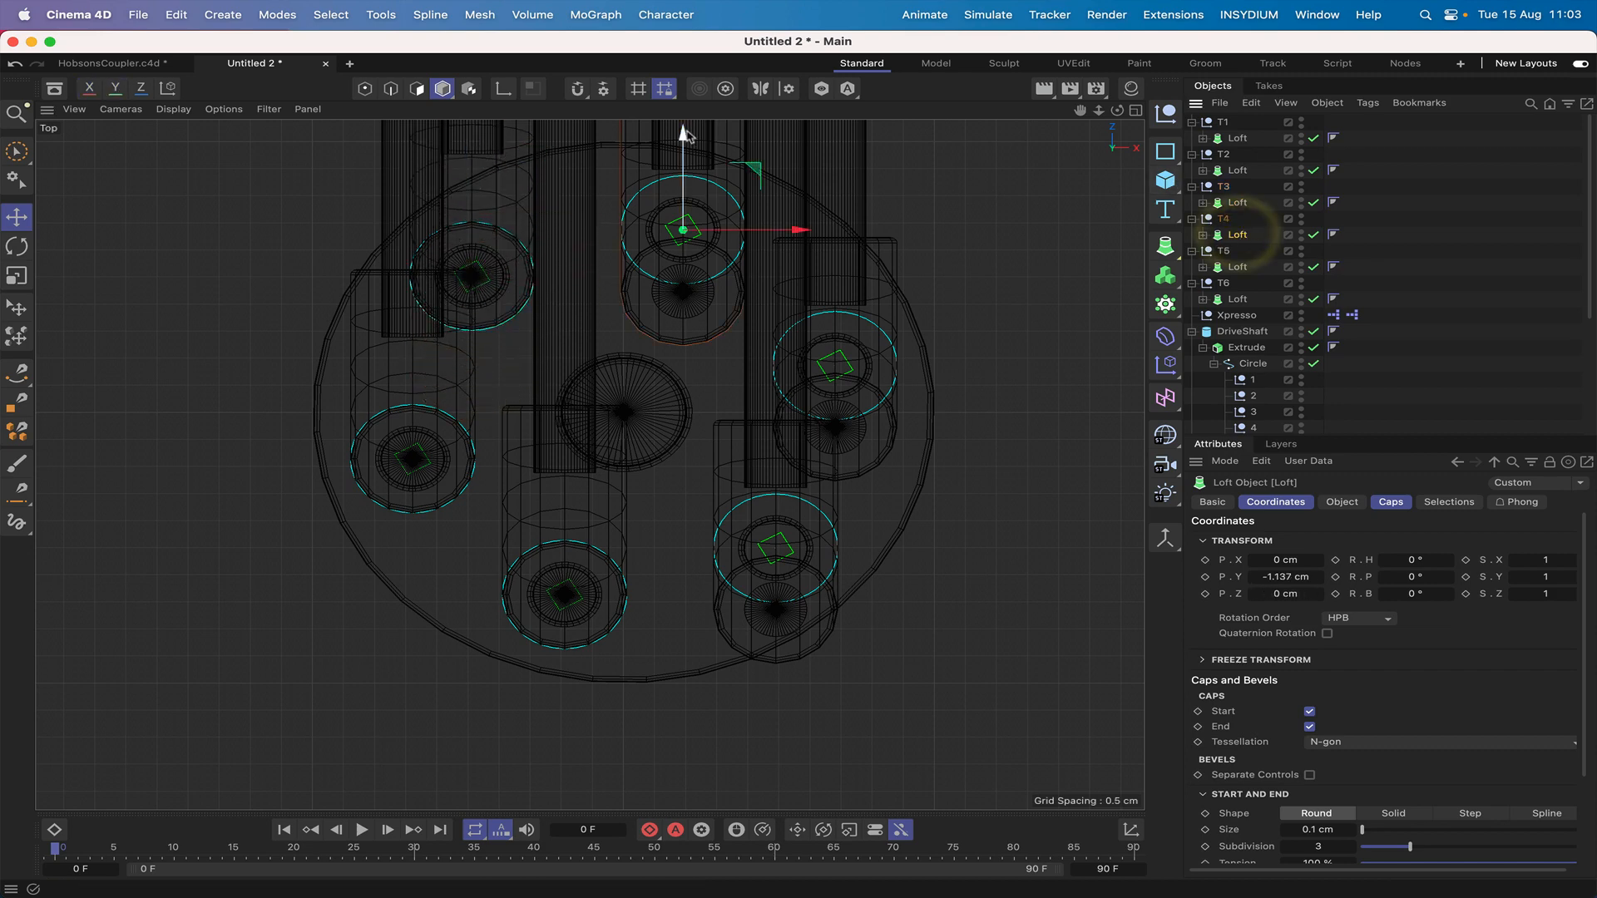
pyautogui.moveTo(683, 258); pyautogui.dragTo(683, 197)
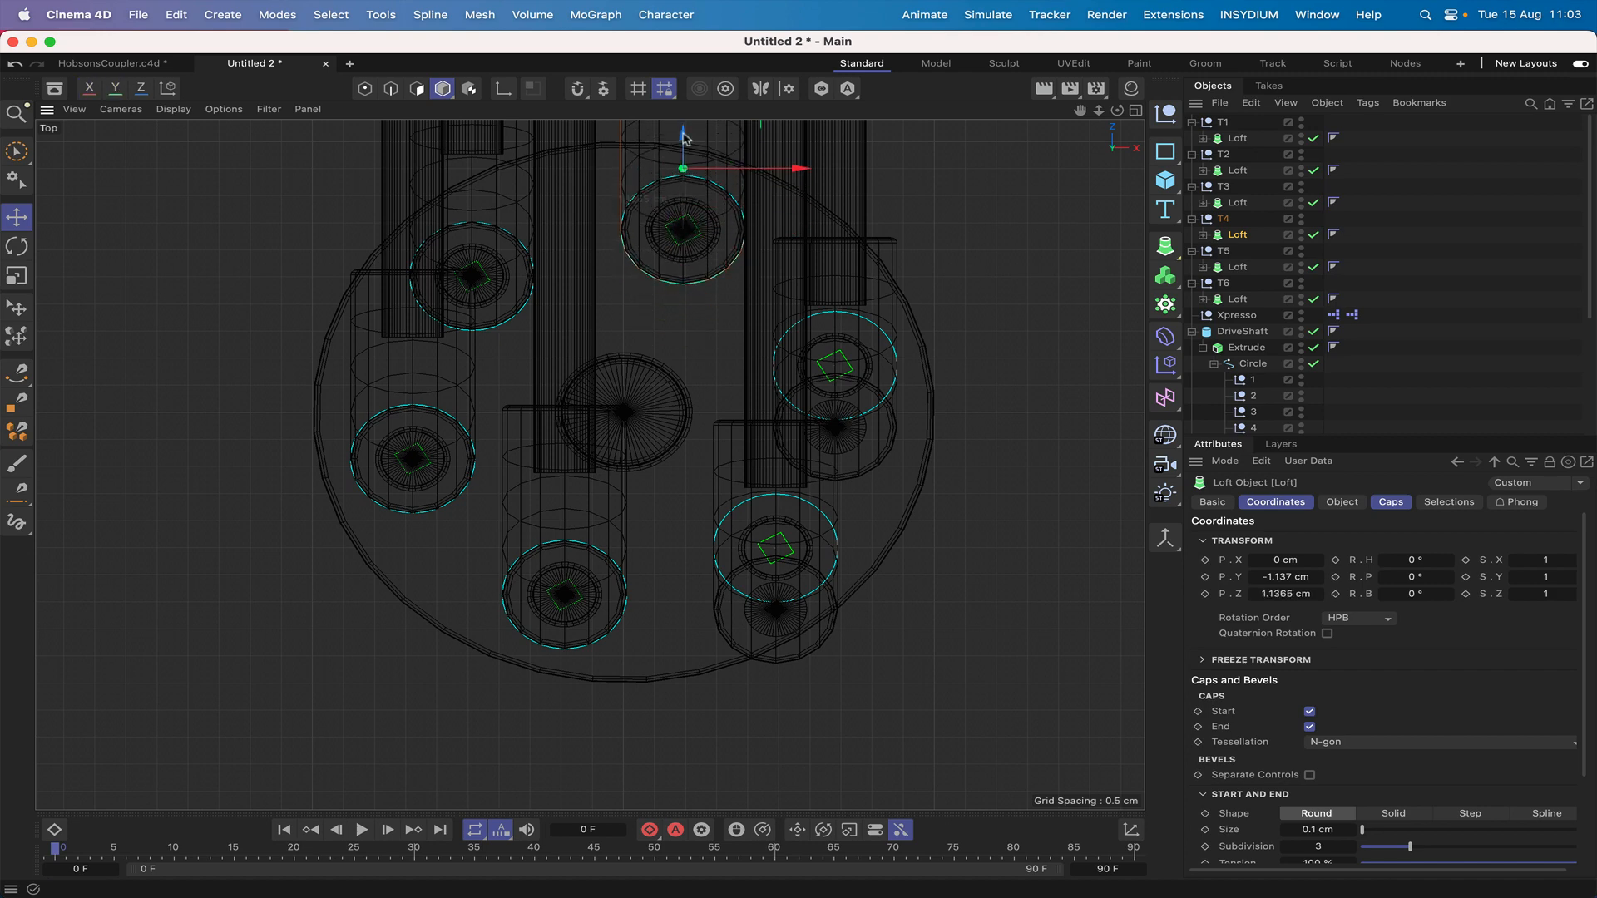
# Move T5's Loft to about 1.14 cm and T6's to about 1.13 cm along Z over their driven shaft holes, then return to Perspective.
pyautogui.click(1238, 267)
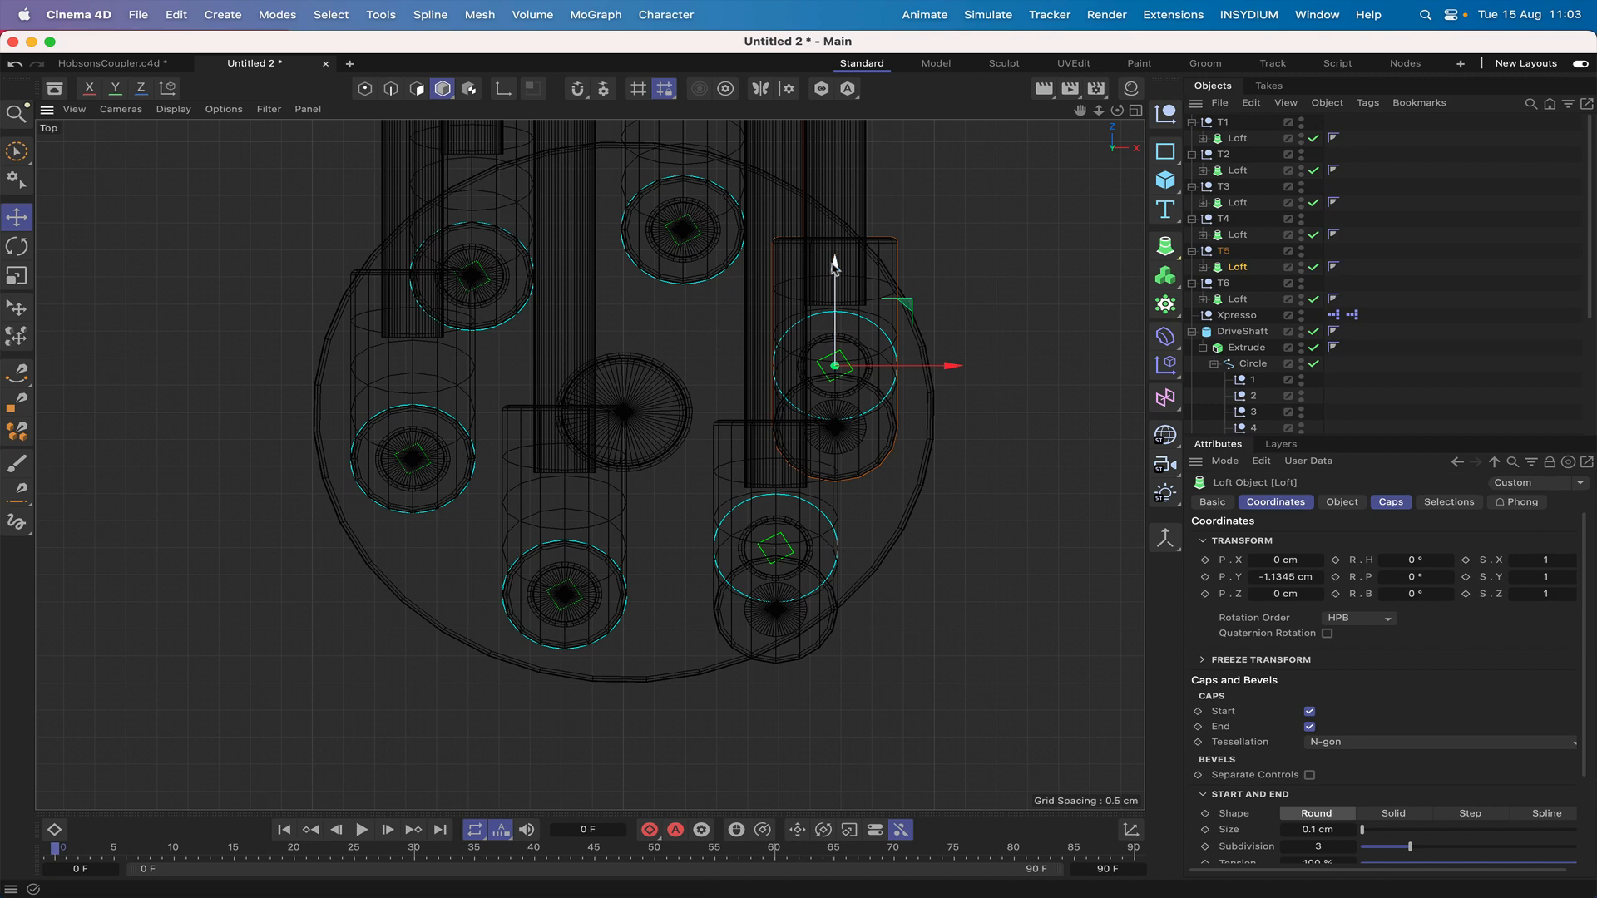
pyautogui.moveTo(834, 265); pyautogui.dragTo(836, 203)
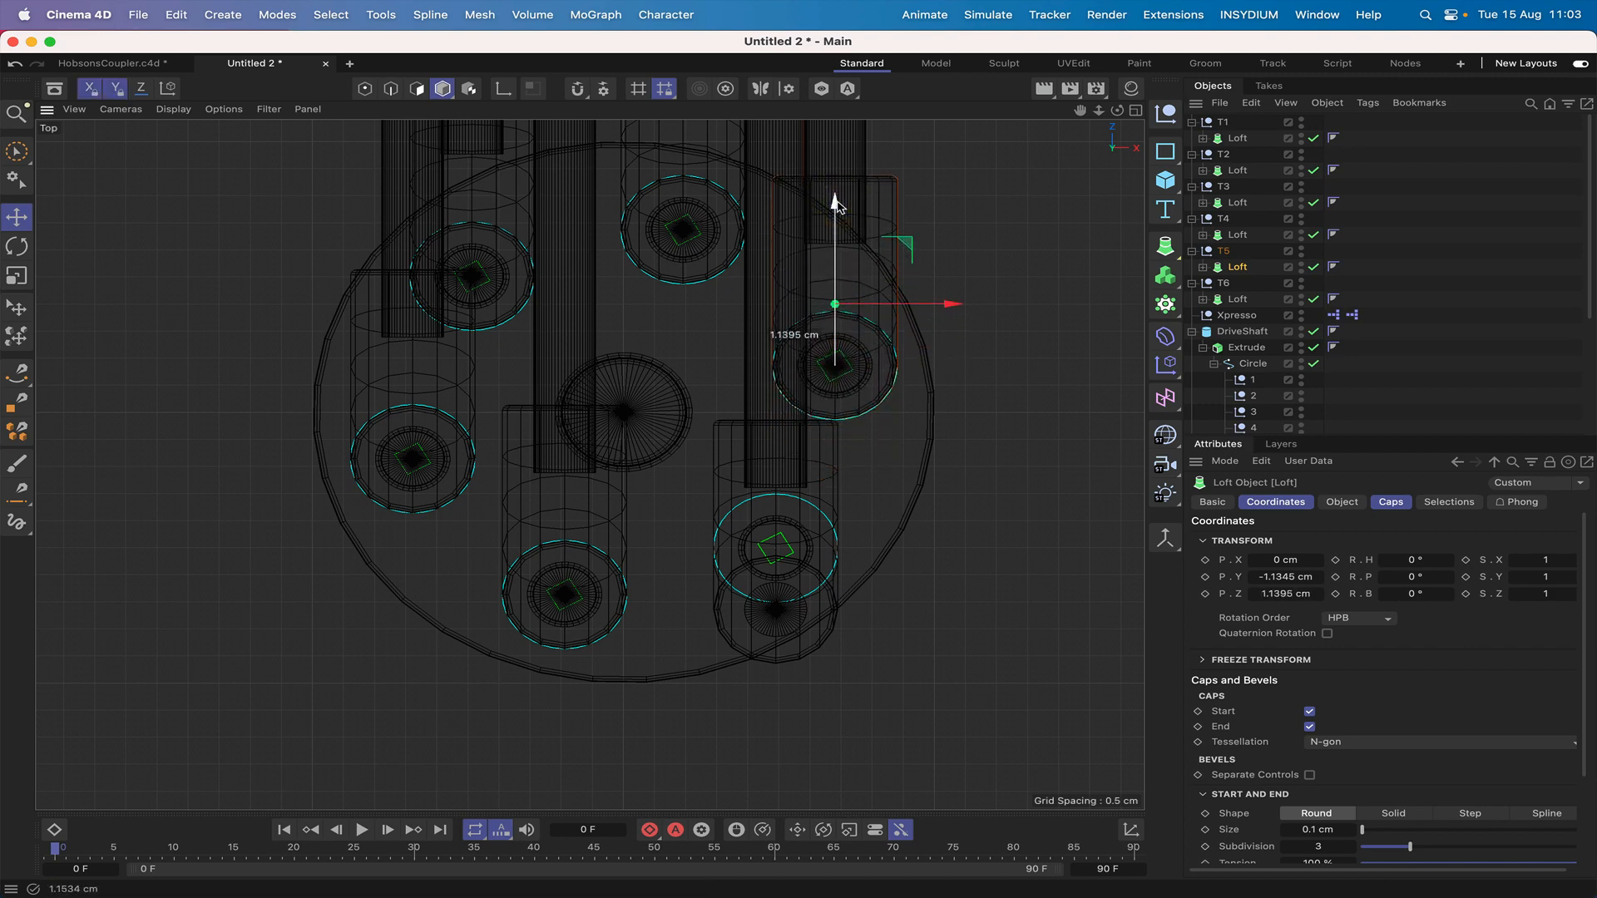
pyautogui.click(1238, 298)
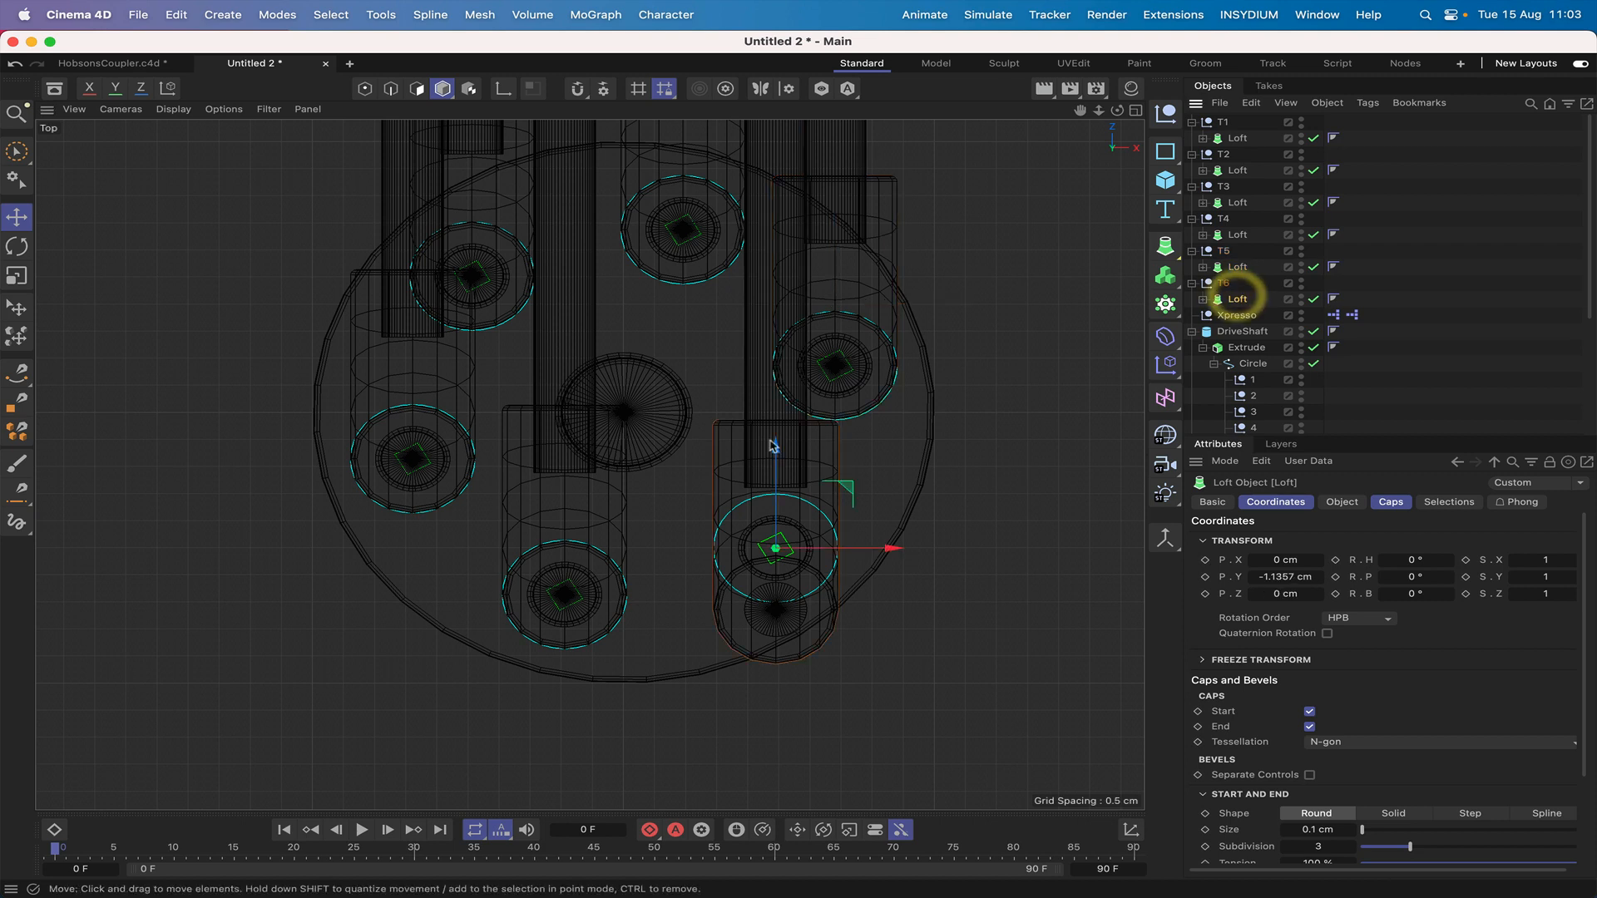
pyautogui.moveTo(775, 453); pyautogui.dragTo(778, 387)
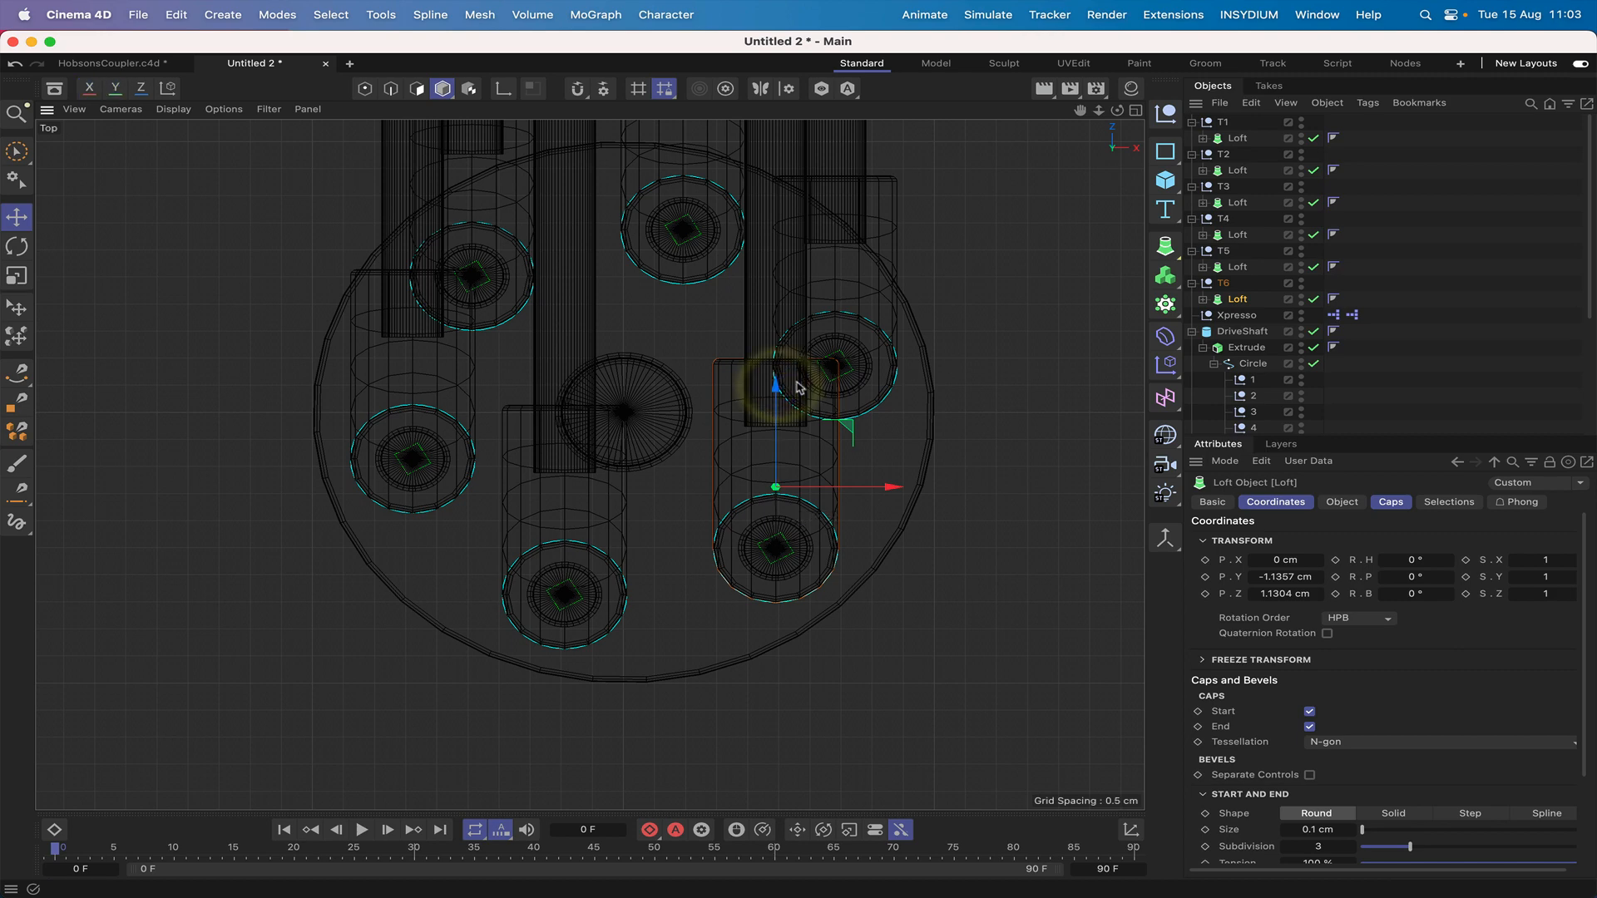
pyautogui.press('F1')
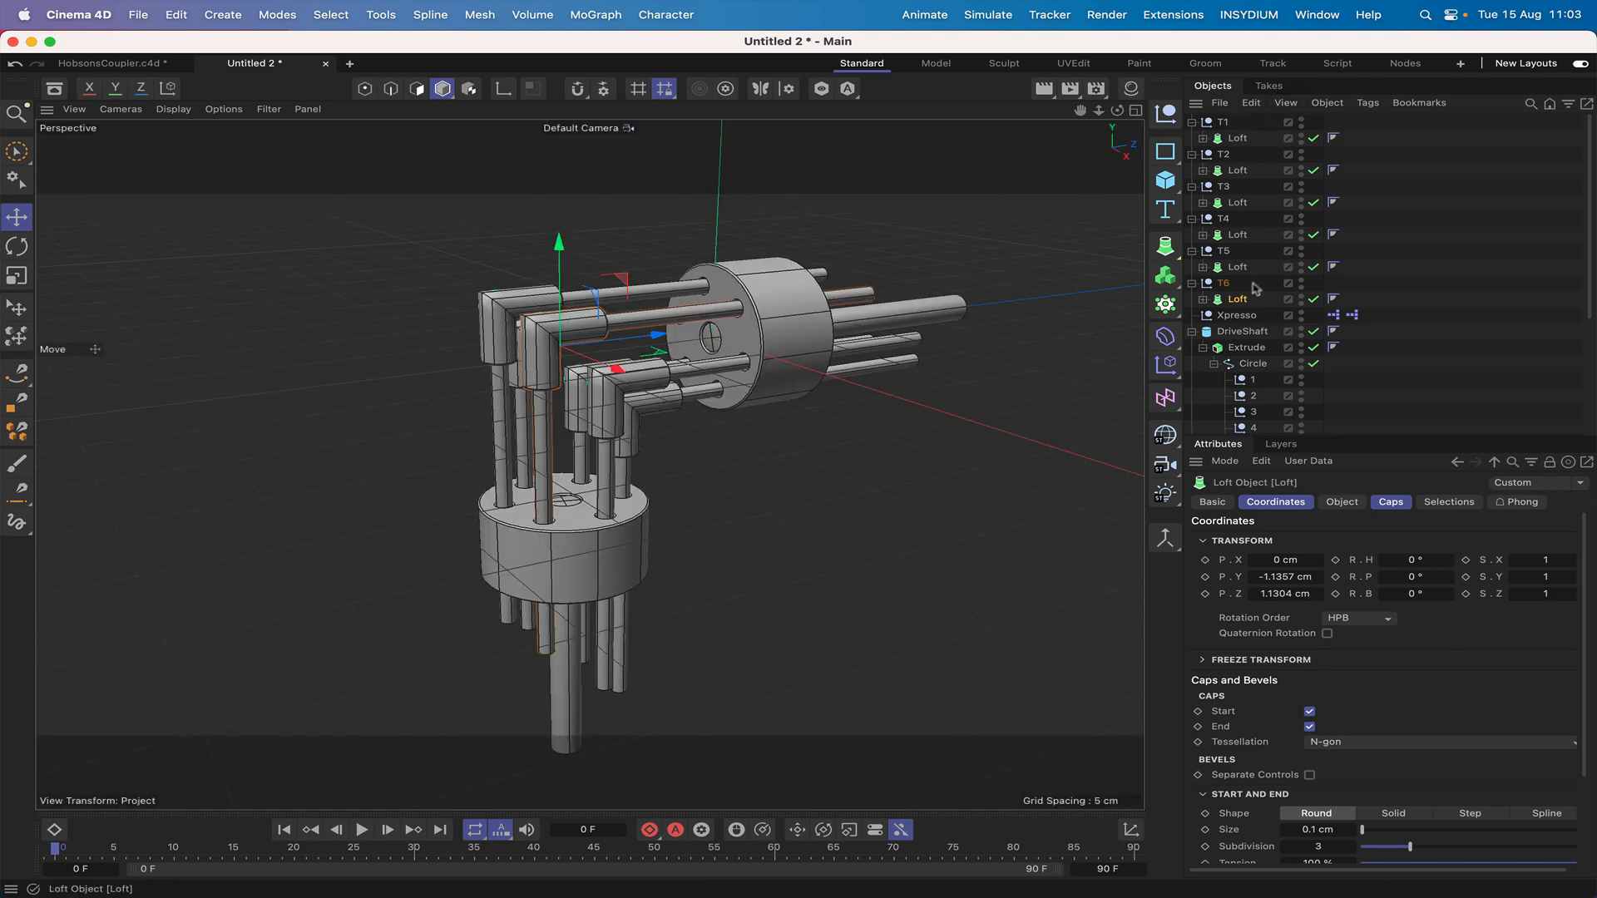
# Rotate the DriveShaft about its long axis again to check that all six rods follow both shafts.
pyautogui.click(1248, 330)
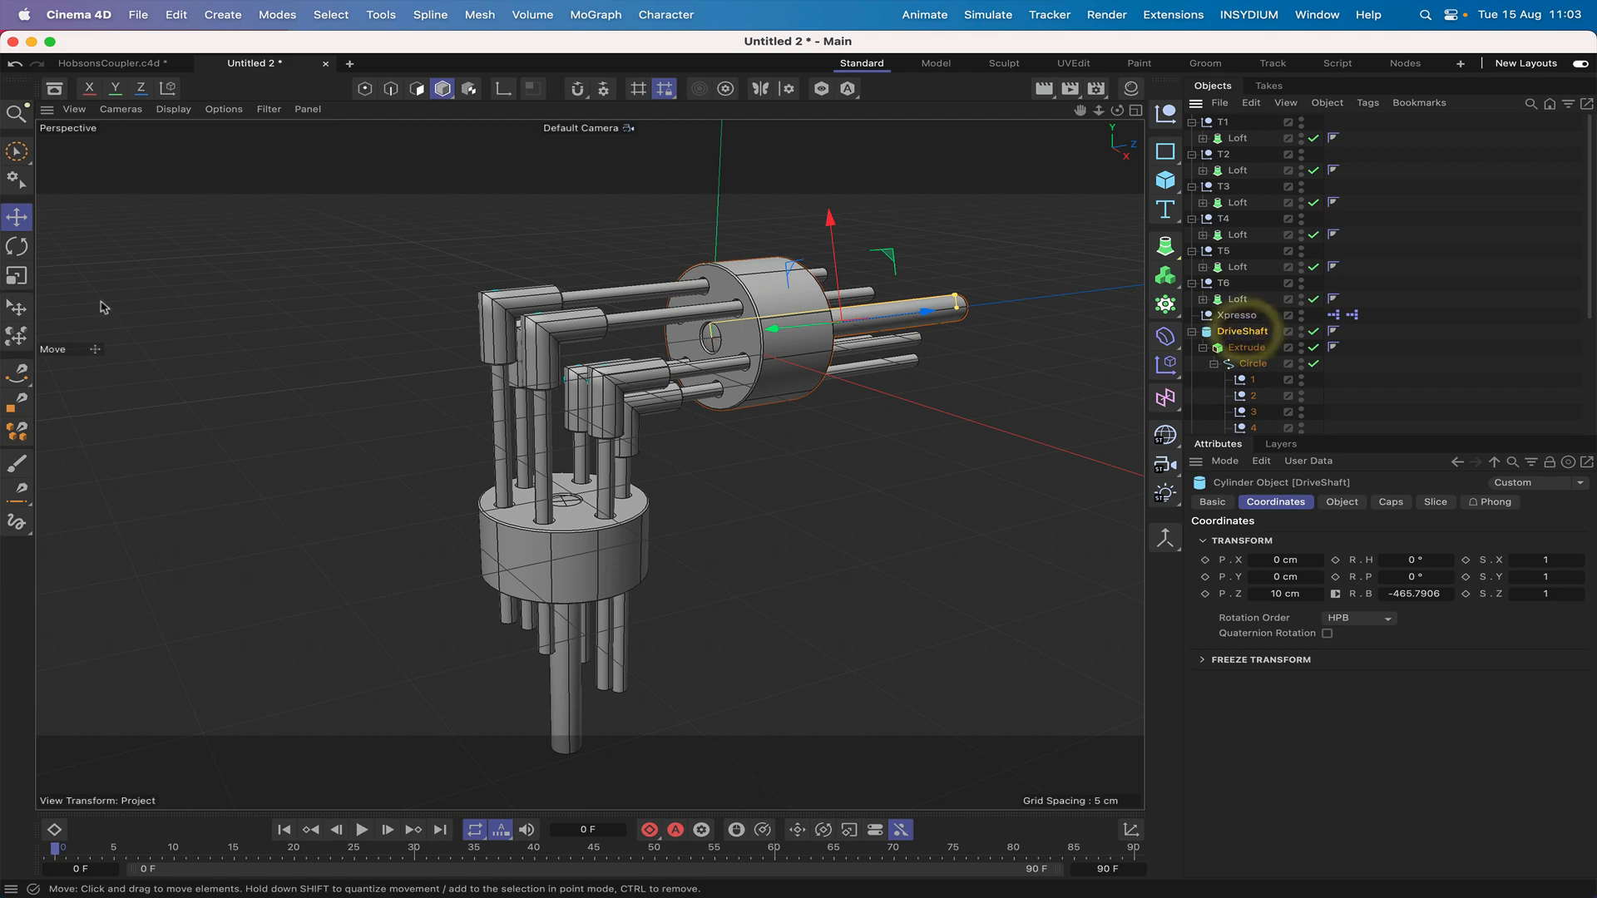
pyautogui.click(16, 246)
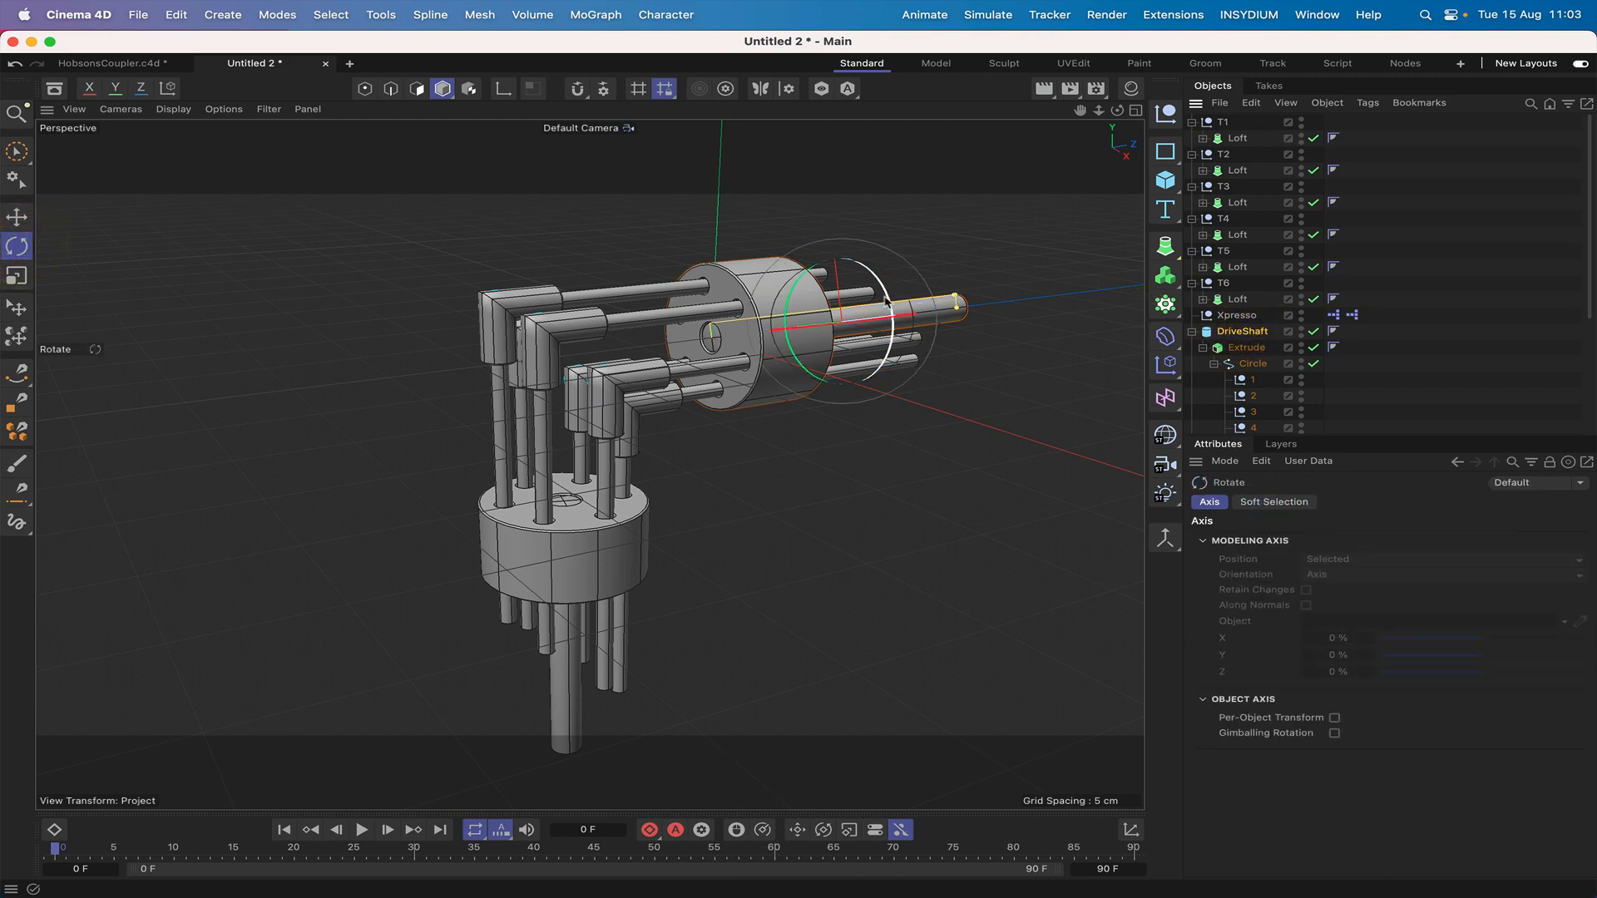
pyautogui.moveTo(889, 320); pyautogui.dragTo(832, 296)
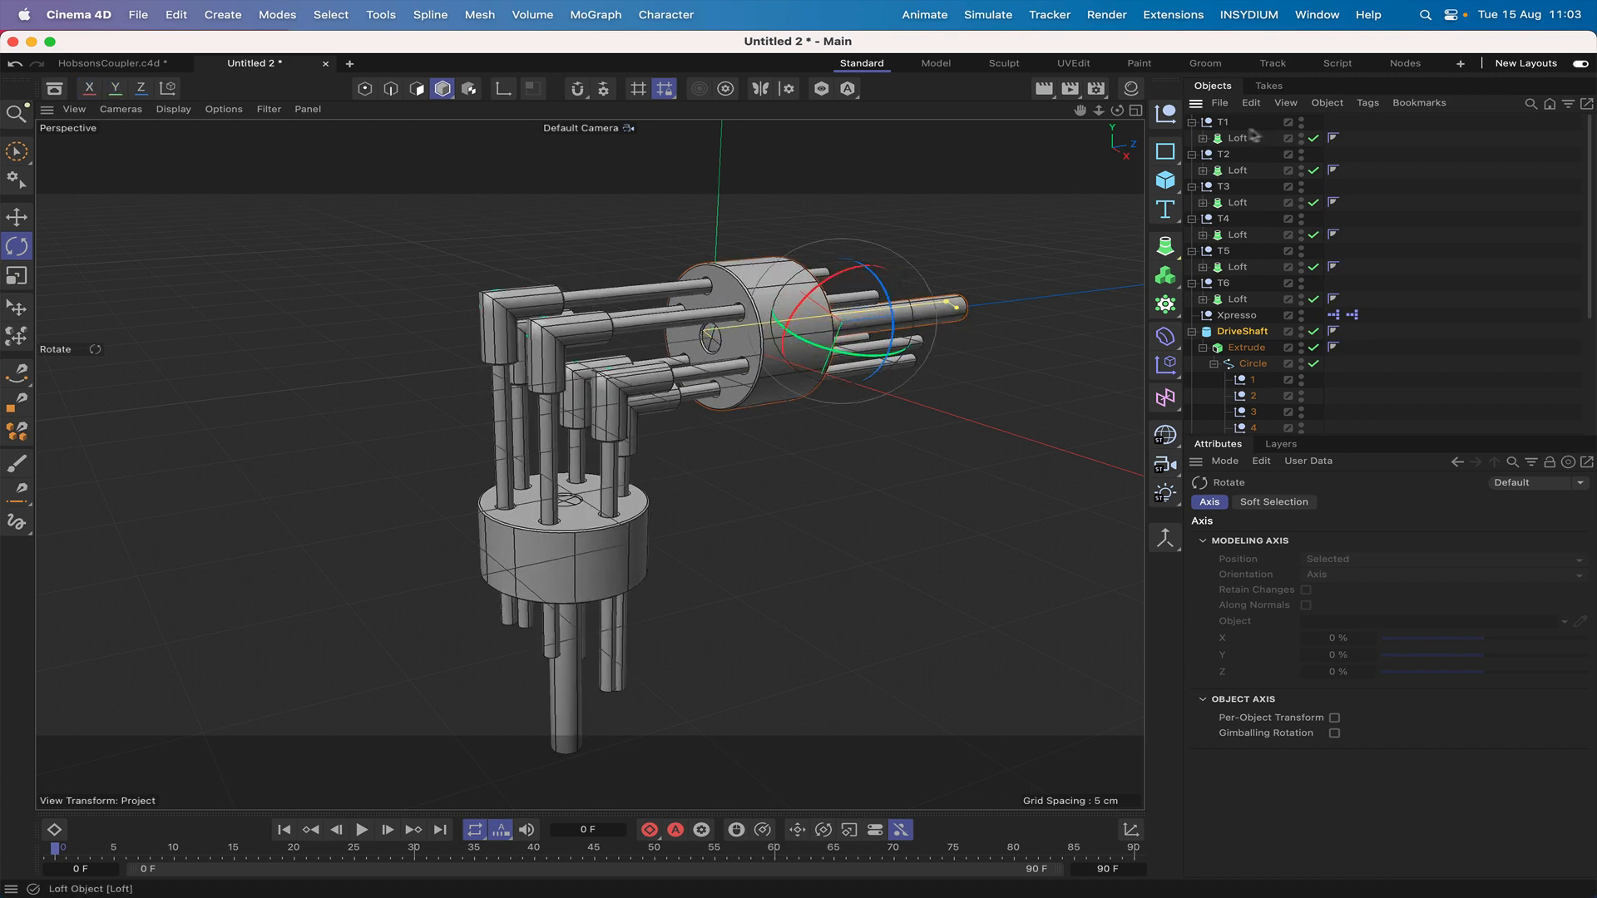
# Collapse the T1–T6 nulls and group all six under a new null named Targets.
pyautogui.click(1191, 121)
pyautogui.click(1191, 138)
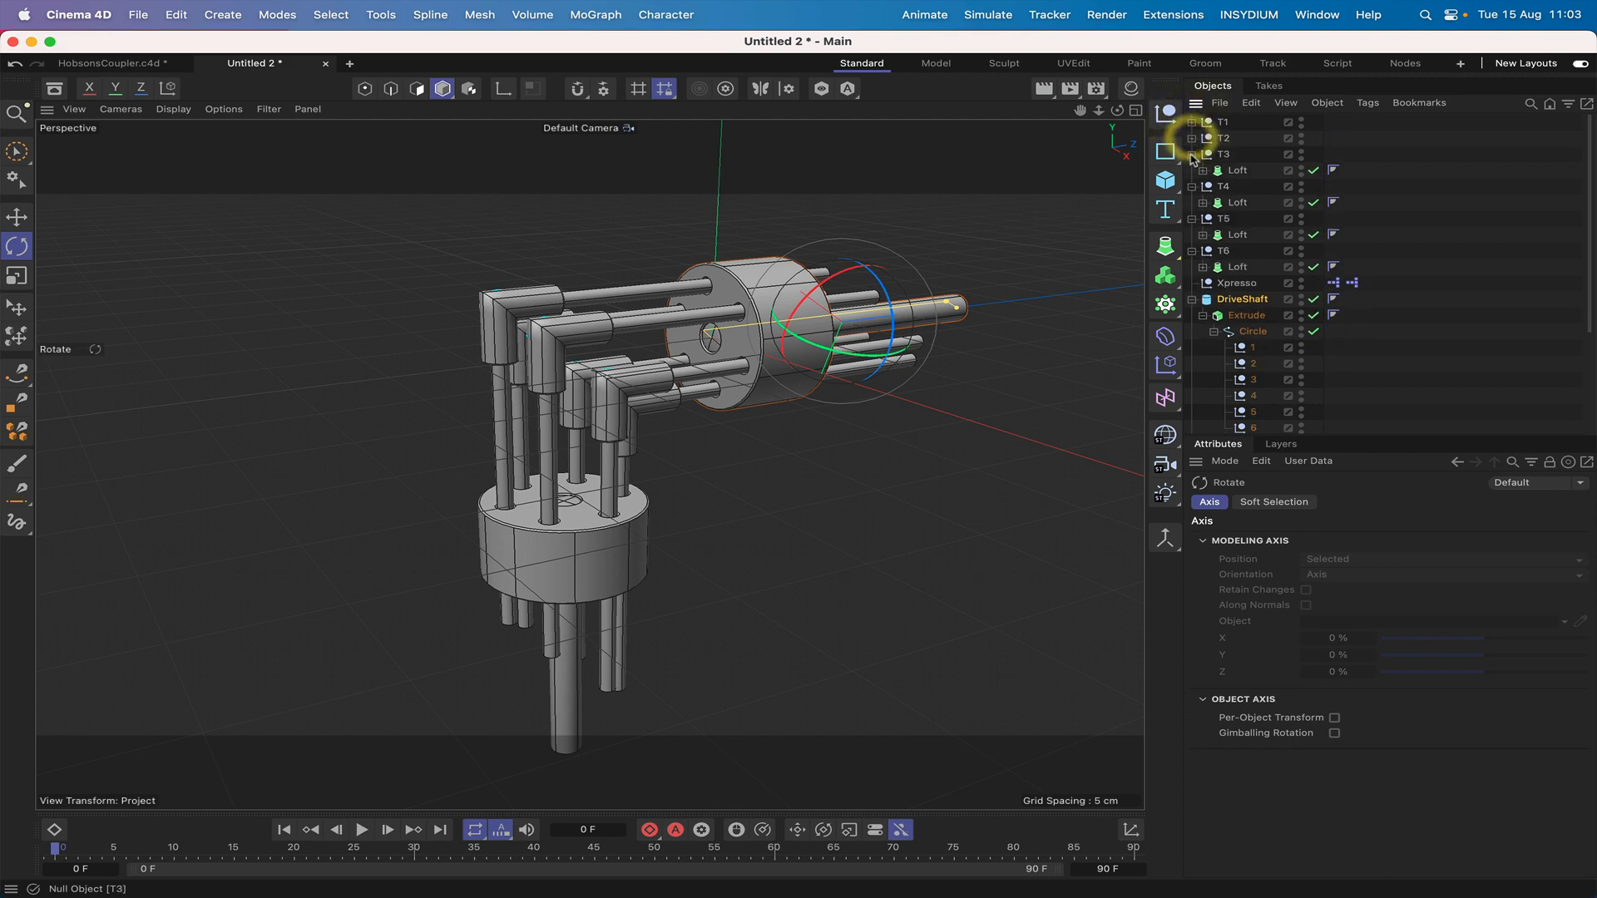
pyautogui.click(1191, 154)
pyautogui.click(1191, 169)
pyautogui.click(1191, 187)
pyautogui.click(1191, 202)
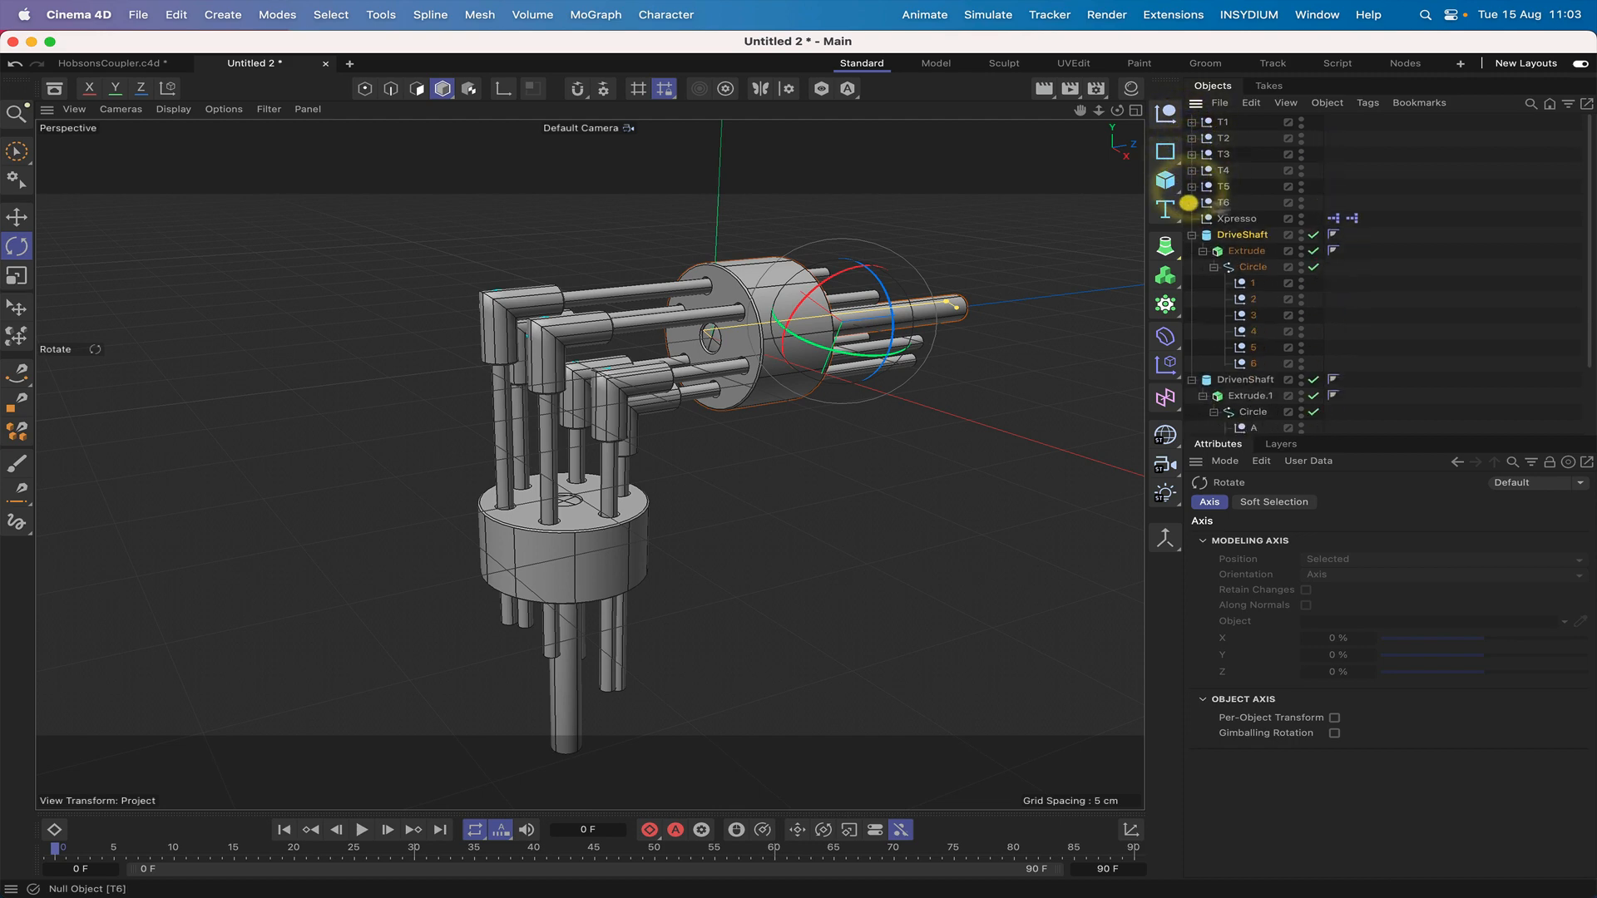
pyautogui.moveTo(1257, 210); pyautogui.dragTo(1188, 116)
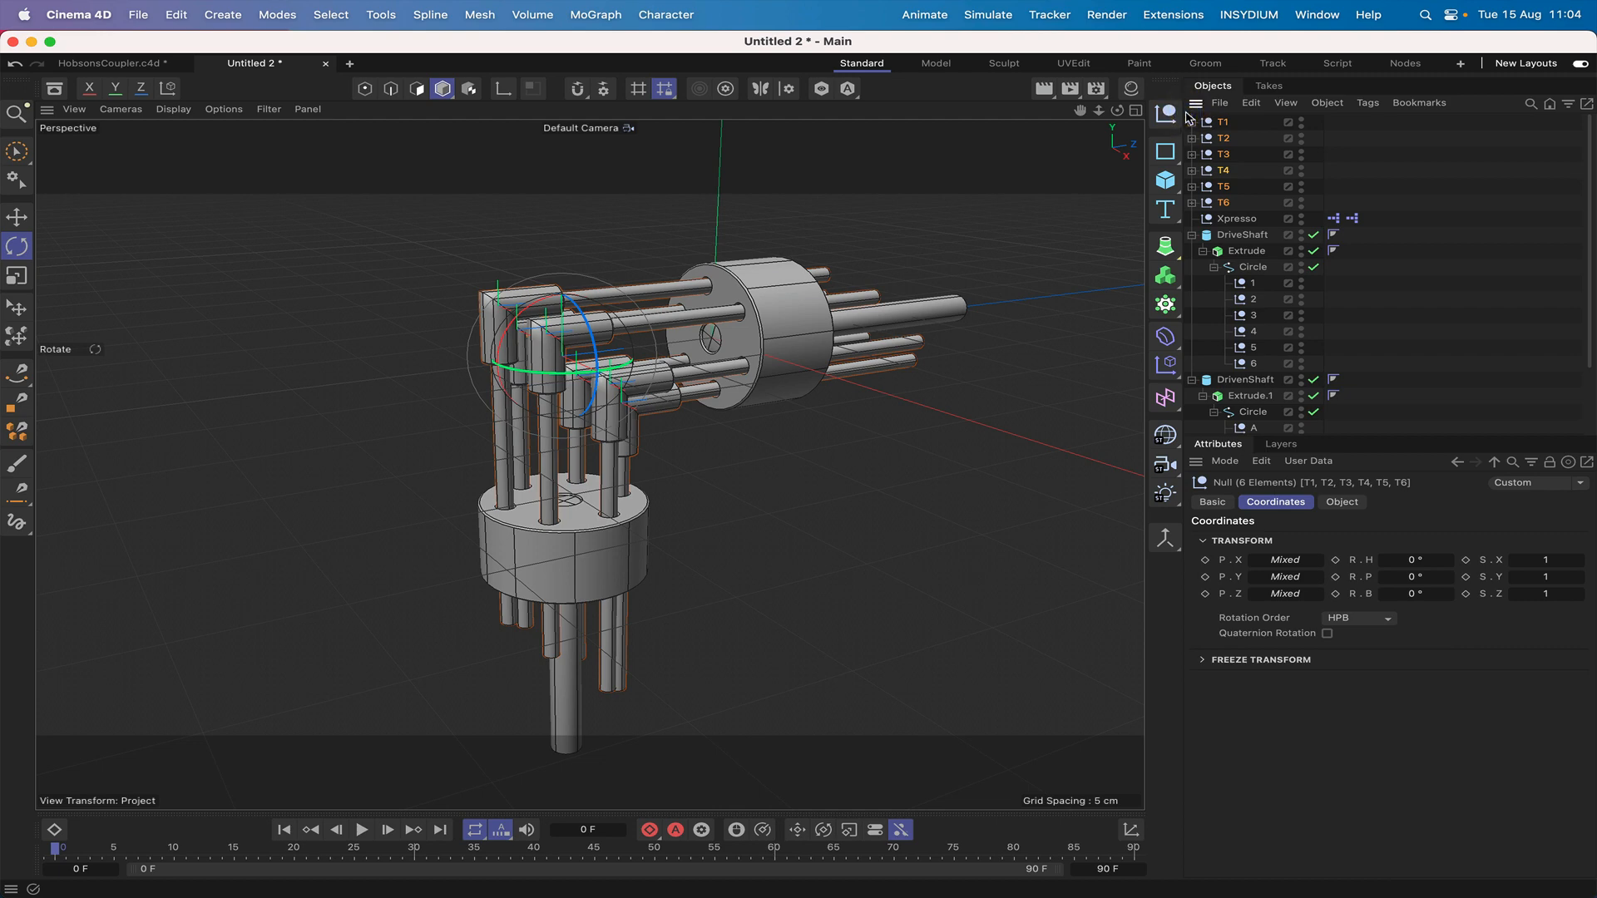
pyautogui.hotkey('alt', 'g')
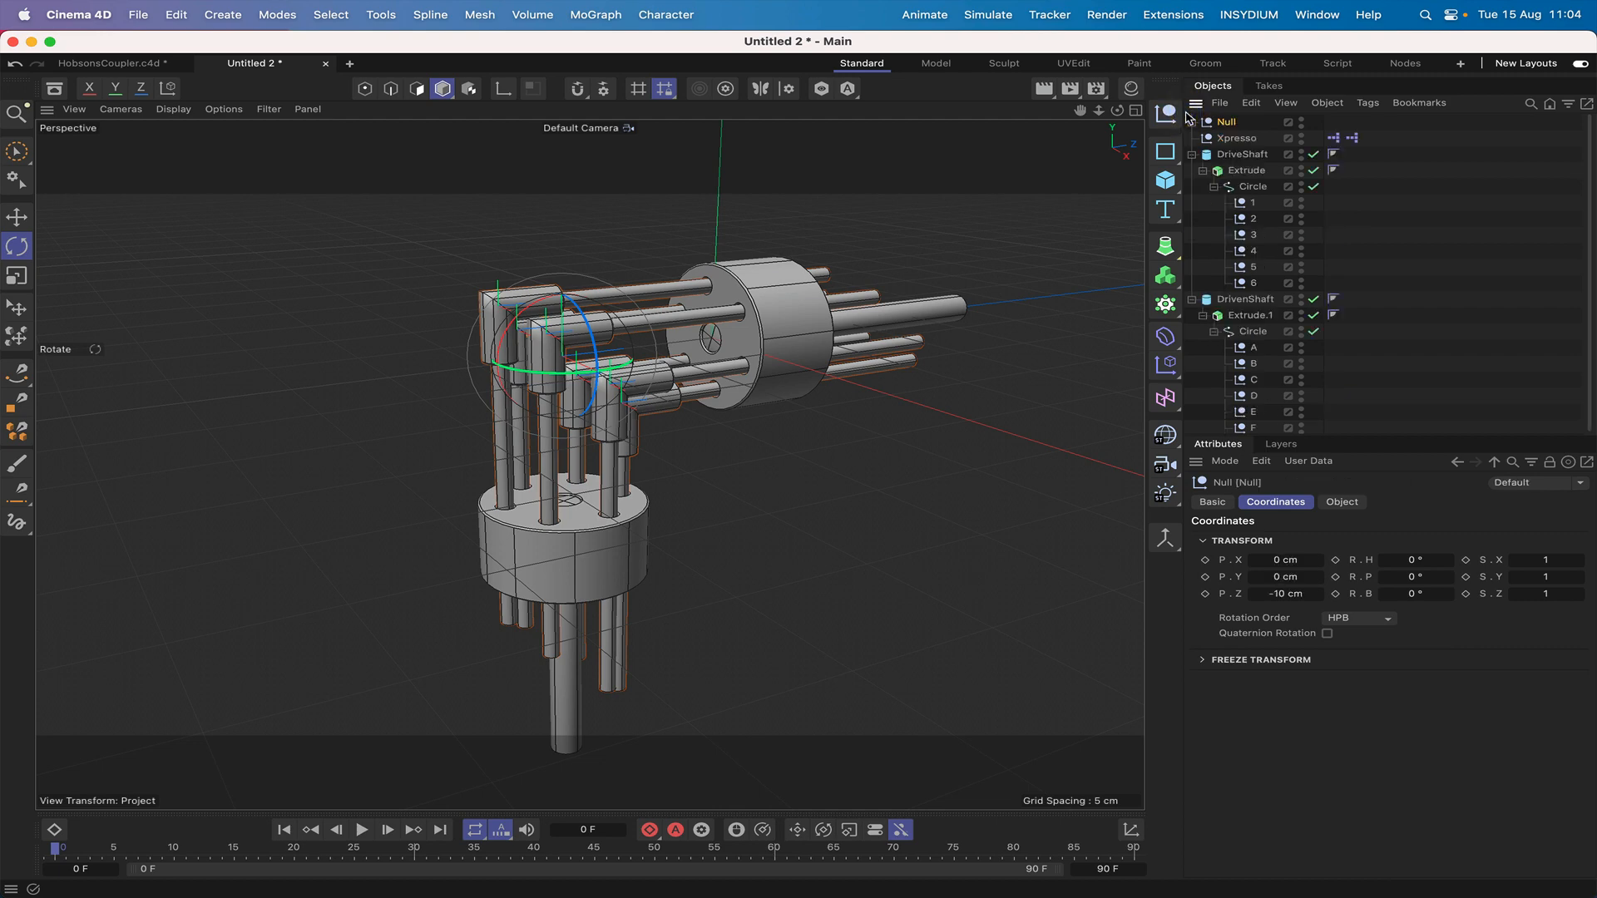
pyautogui.doubleClick(1234, 123)
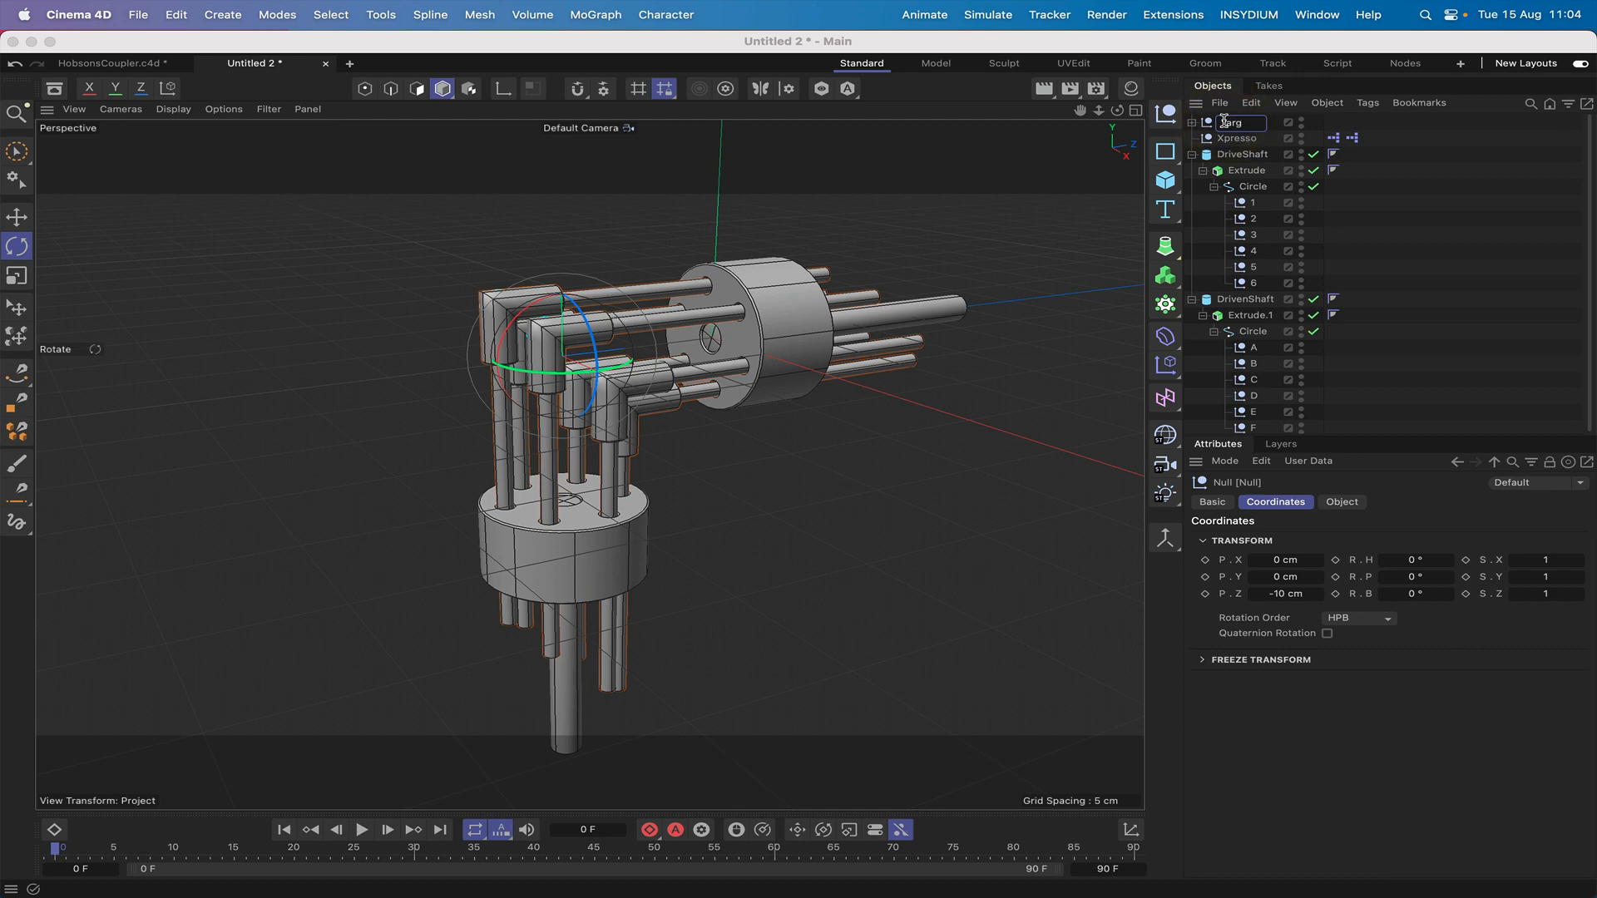
pyautogui.press('Return')
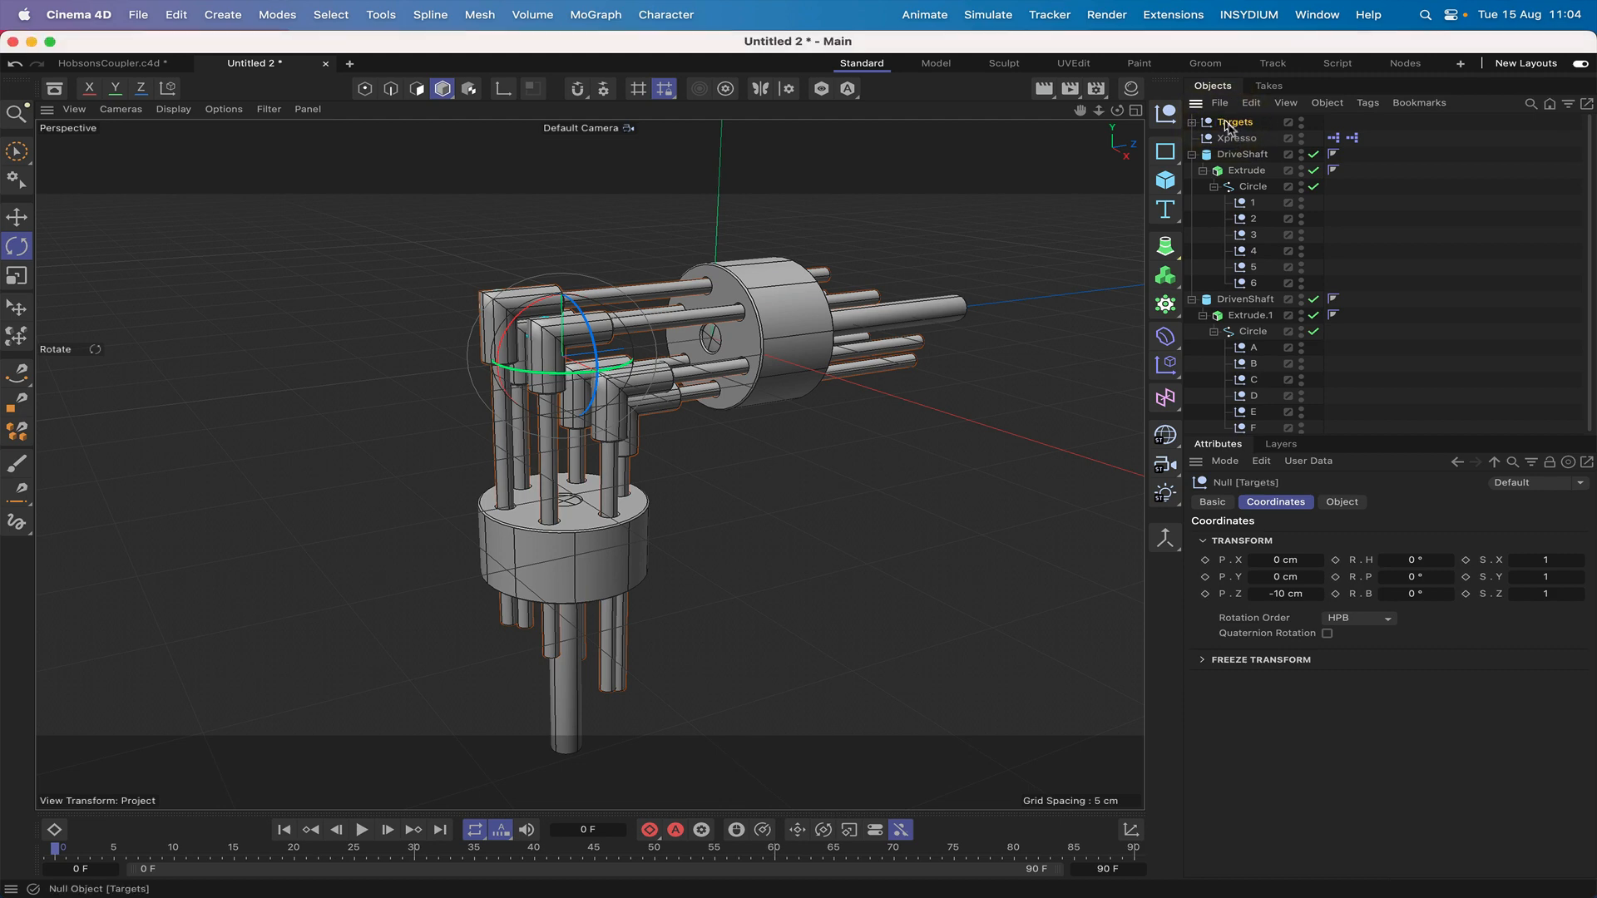
# Collapse both shaft hierarchies, then group Xpresso, Targets, DriveShaft and DrivenShaft under a null named Hobson'sCoupler.
pyautogui.click(1201, 170)
pyautogui.click(1191, 155)
pyautogui.click(1191, 171)
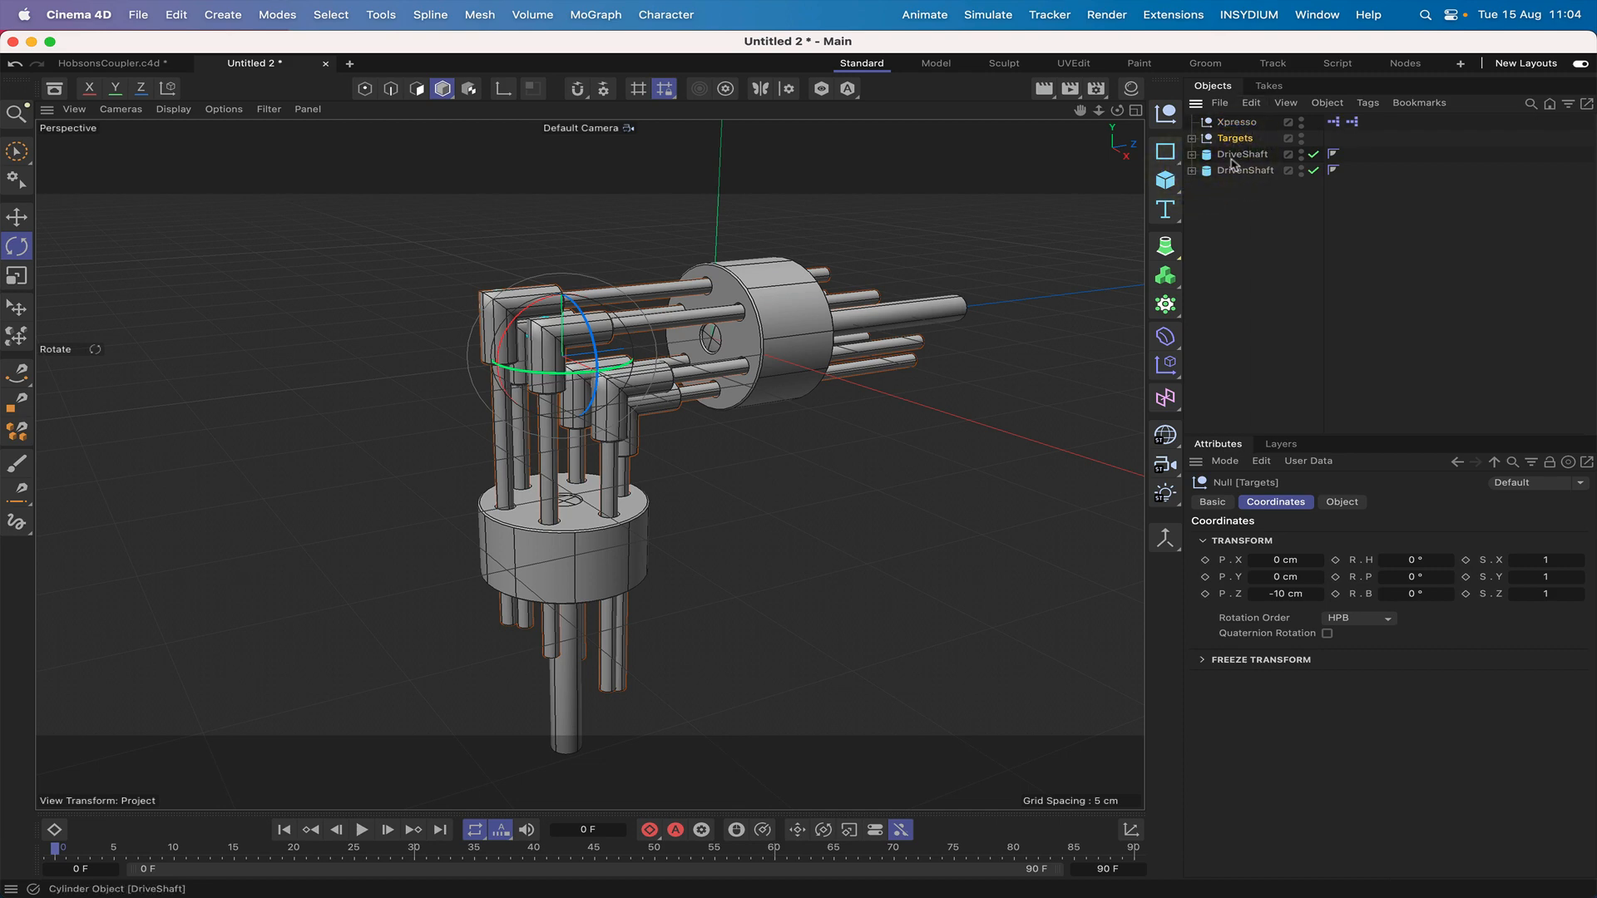
pyautogui.moveTo(1242, 197); pyautogui.dragTo(1242, 194)
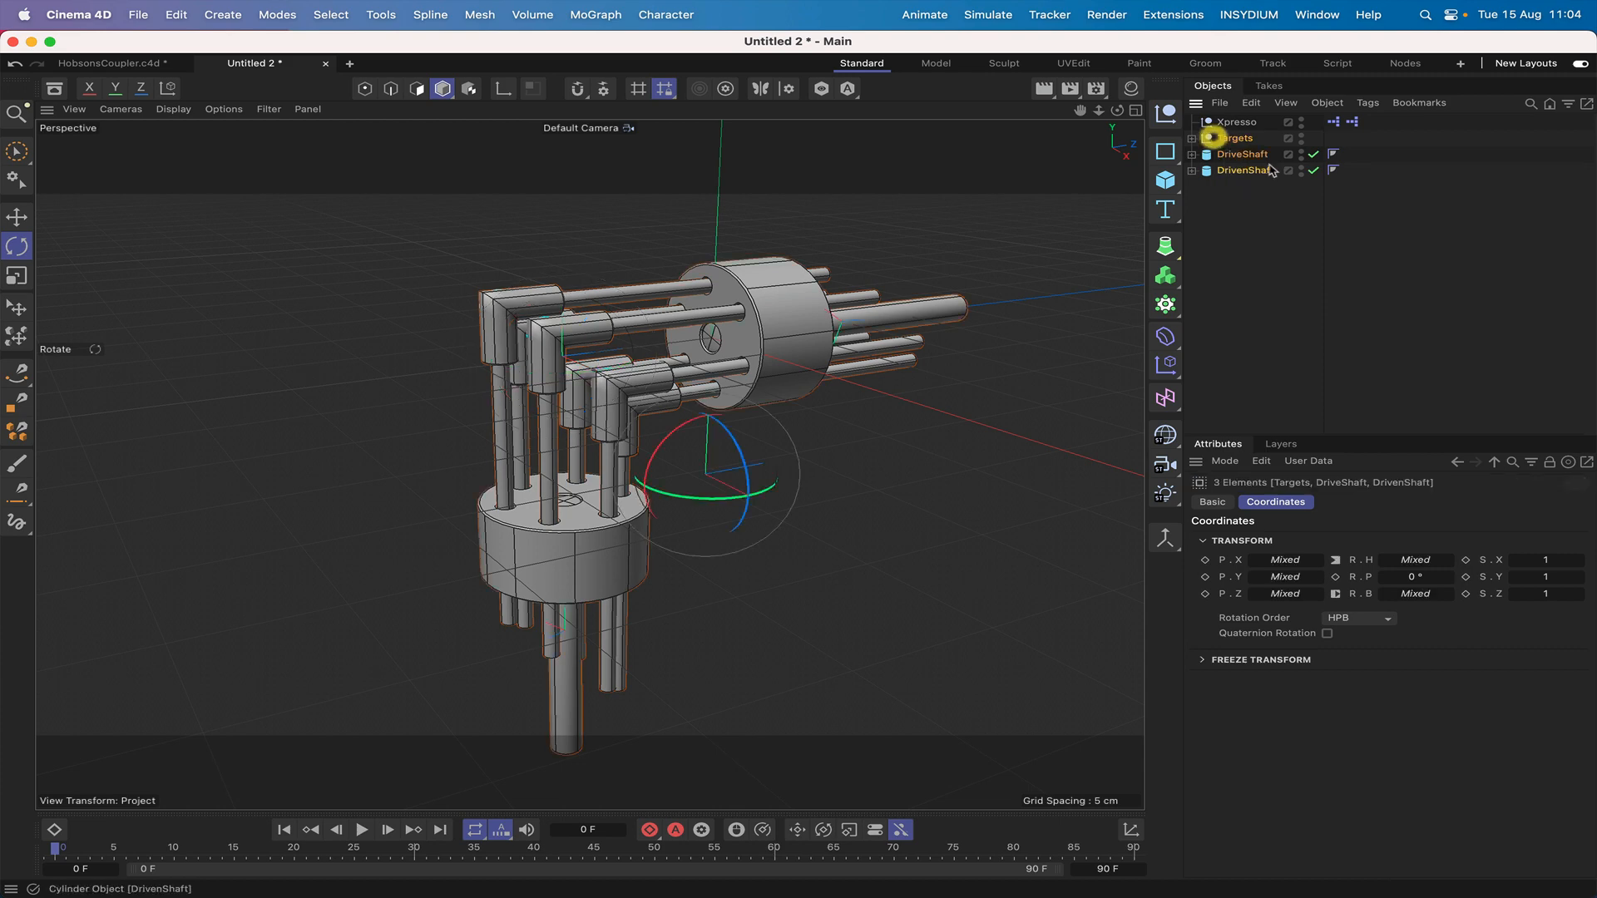
pyautogui.keyDown('shift'); pyautogui.click(1235, 121); pyautogui.keyUp('shift')
pyautogui.hotkey('alt', 'g')
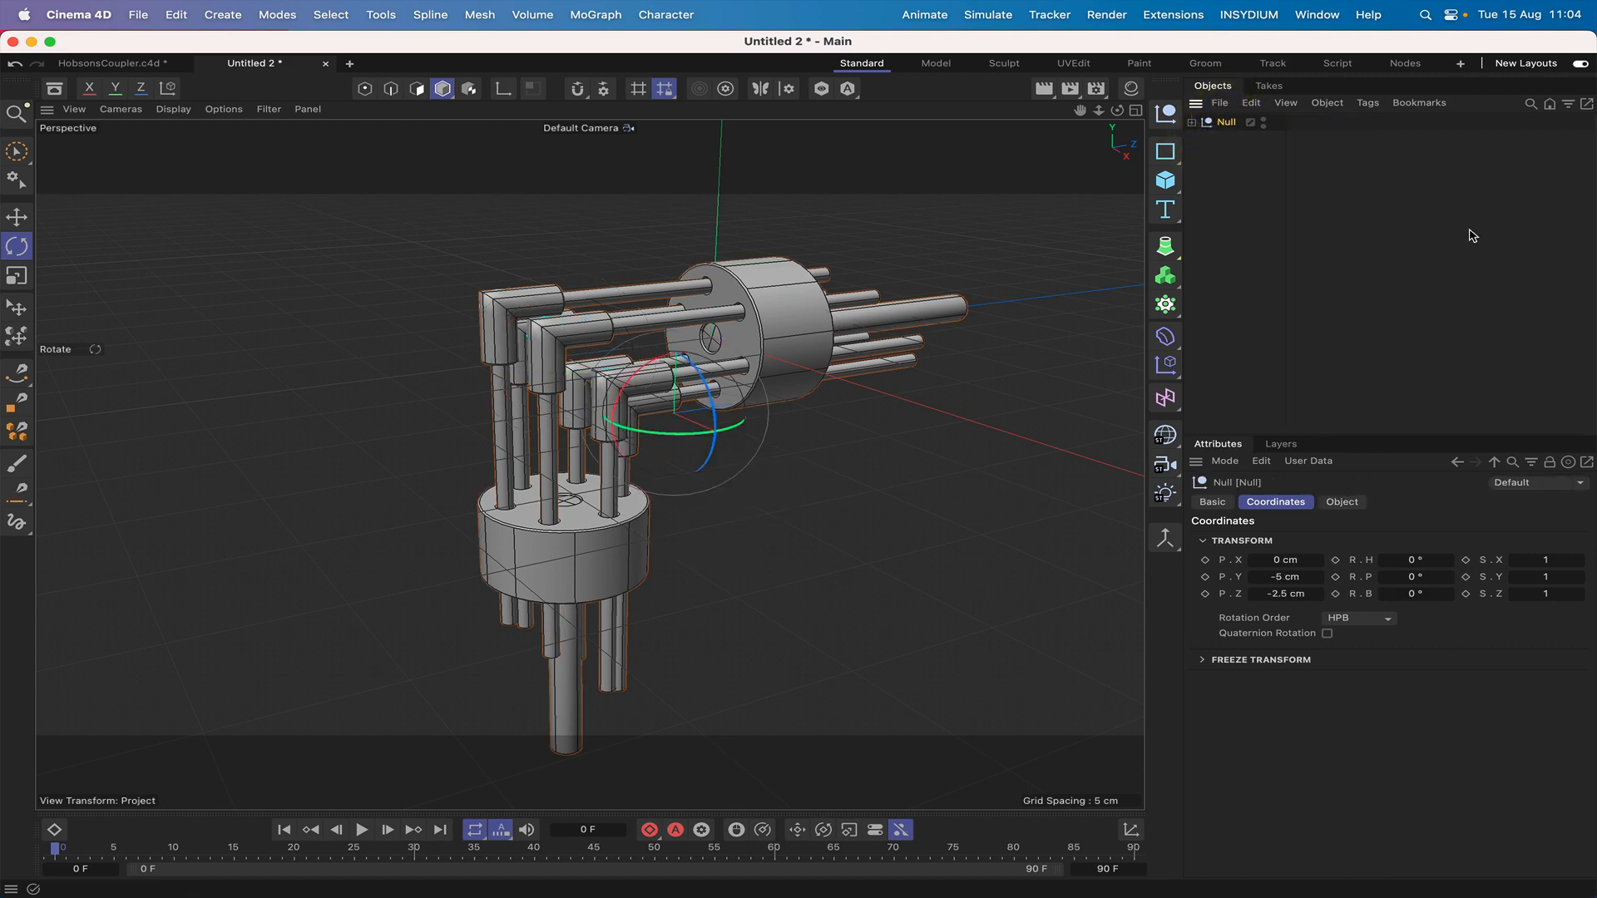
pyautogui.doubleClick(1228, 123)
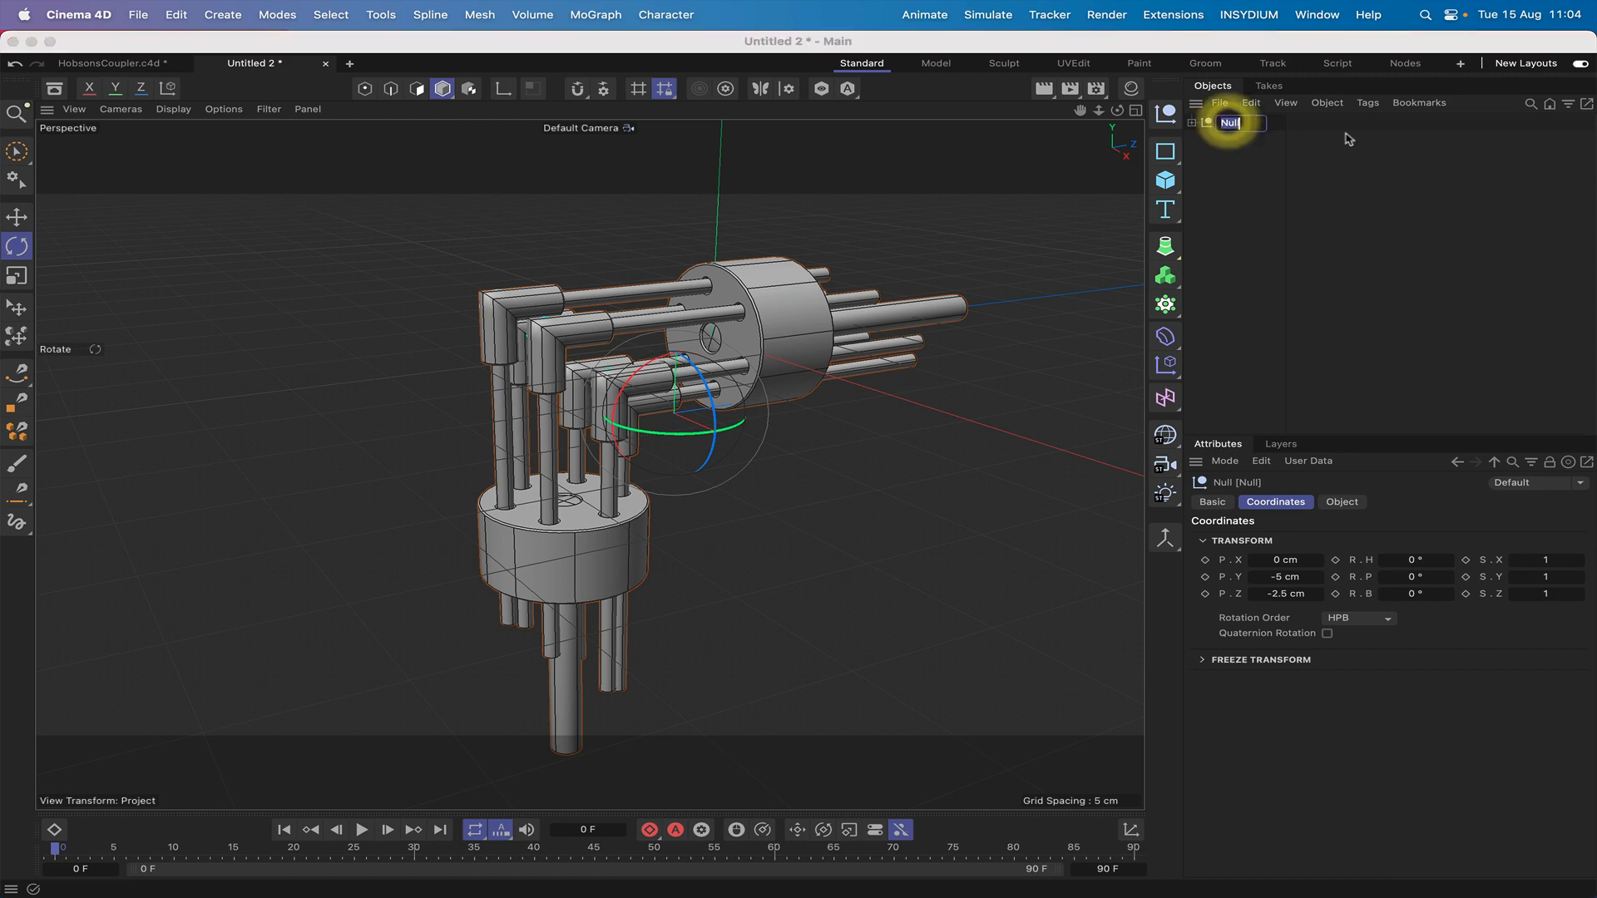
pyautogui.write('H')
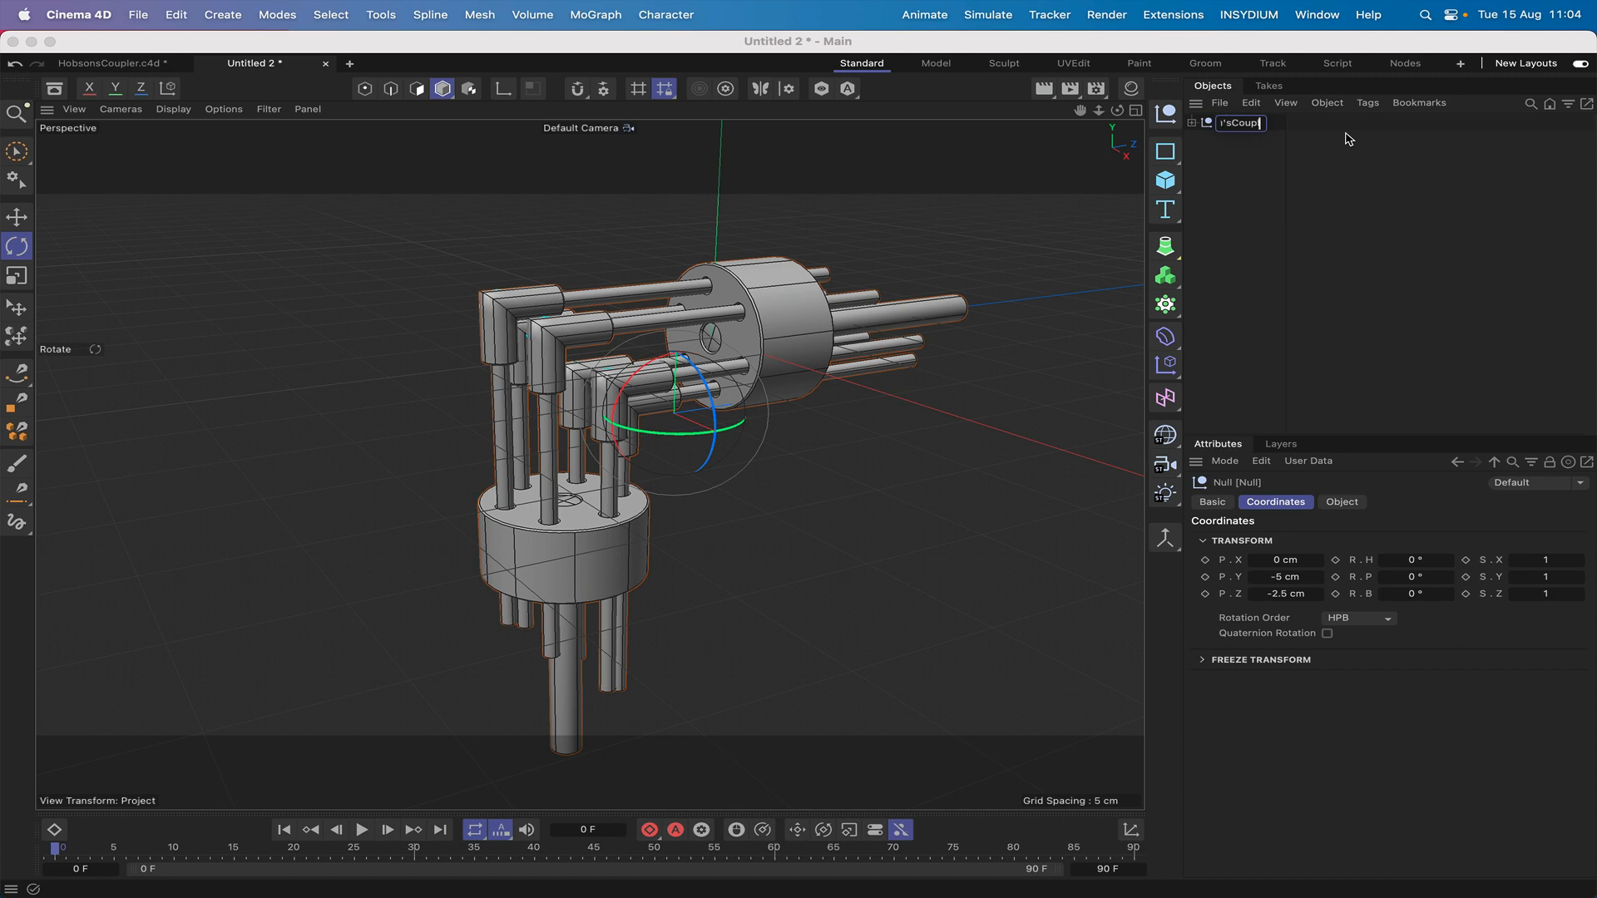
pyautogui.press('Return')
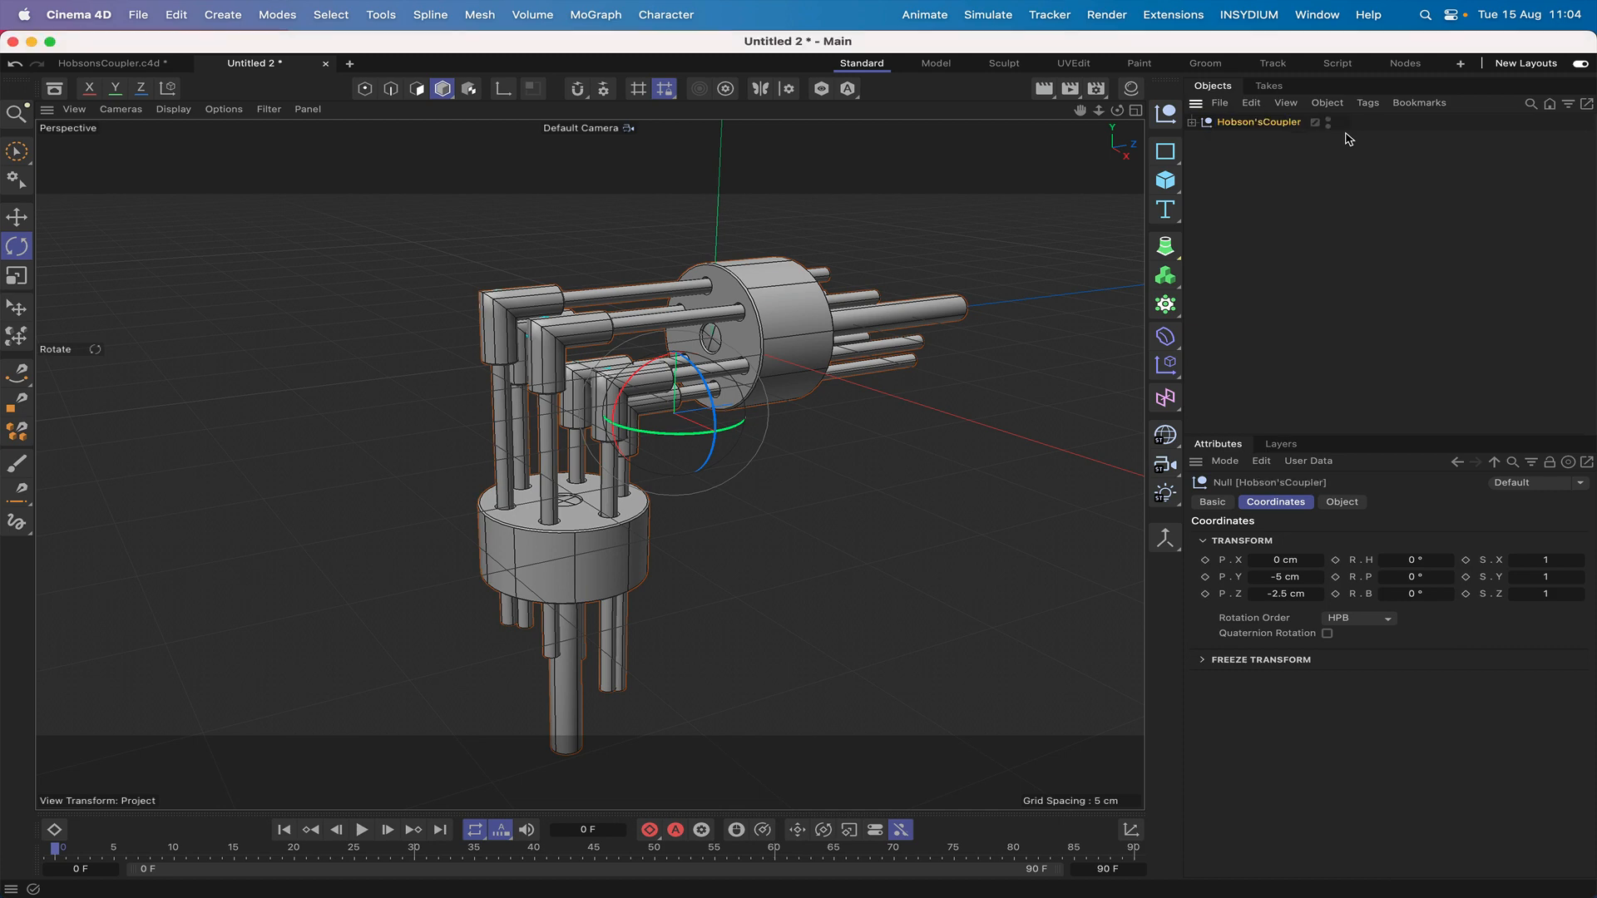
# Move the Hobson'sCoupler group in the scene to check that the whole assembly travels together.
pyautogui.click(17, 216)
pyautogui.moveTo(763, 405); pyautogui.dragTo(866, 430)
pyautogui.moveTo(819, 301)
pyautogui.mouseDown()
pyautogui.moveTo(816, 261)
pyautogui.moveTo(814, 321)
pyautogui.mouseUp()
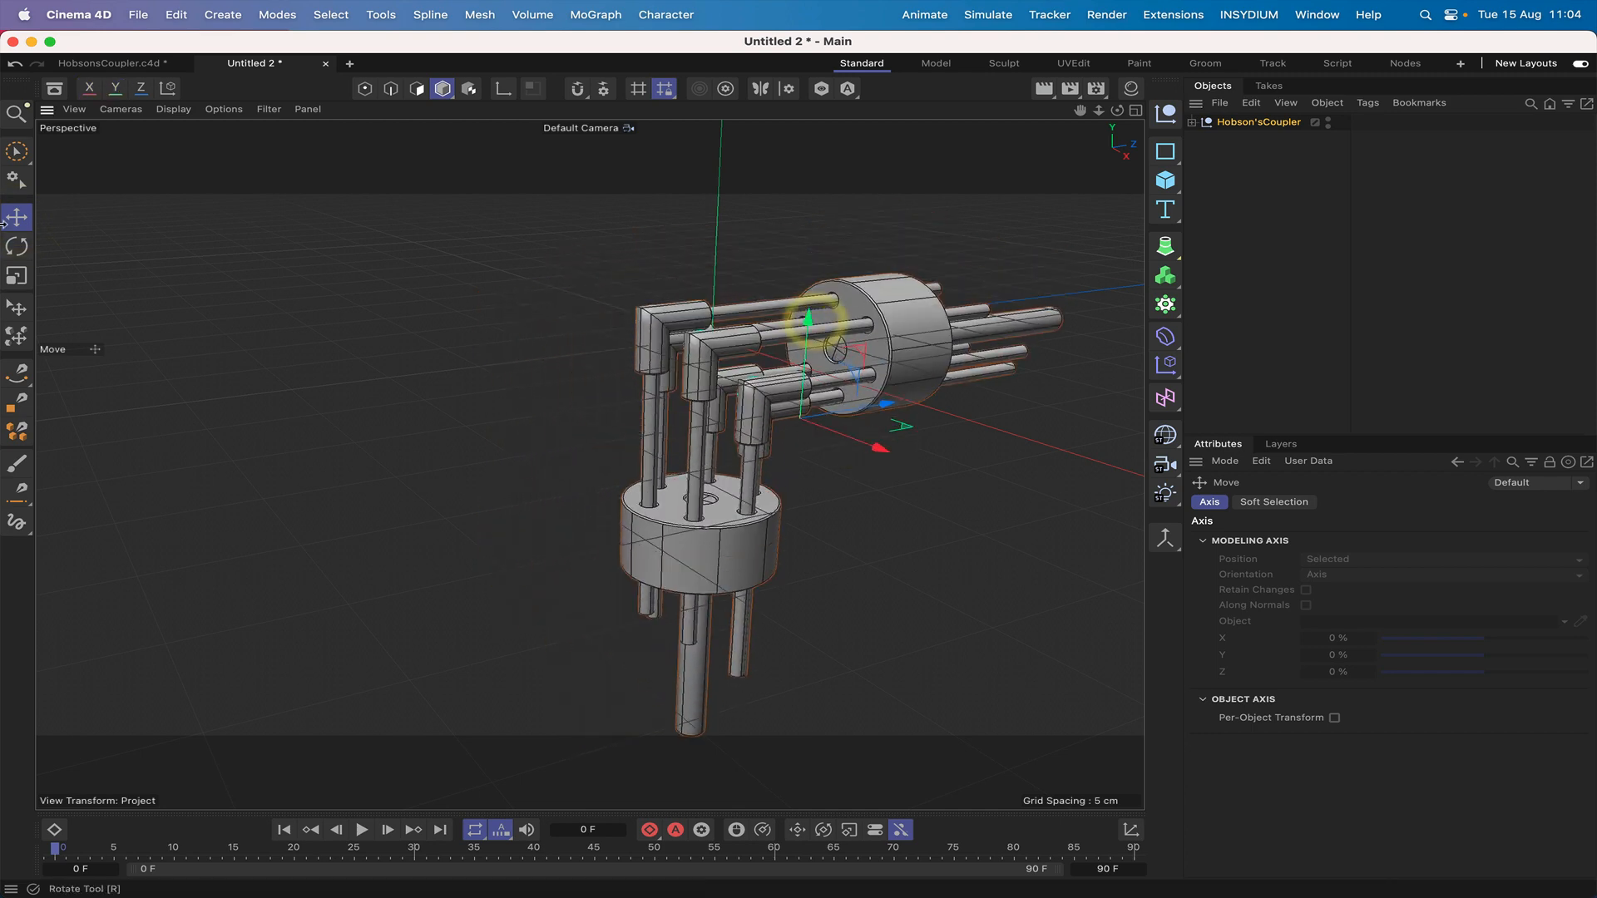
# Rotate the Hobson'sCoupler group as a test, then undo the rotation.
pyautogui.click(17, 245)
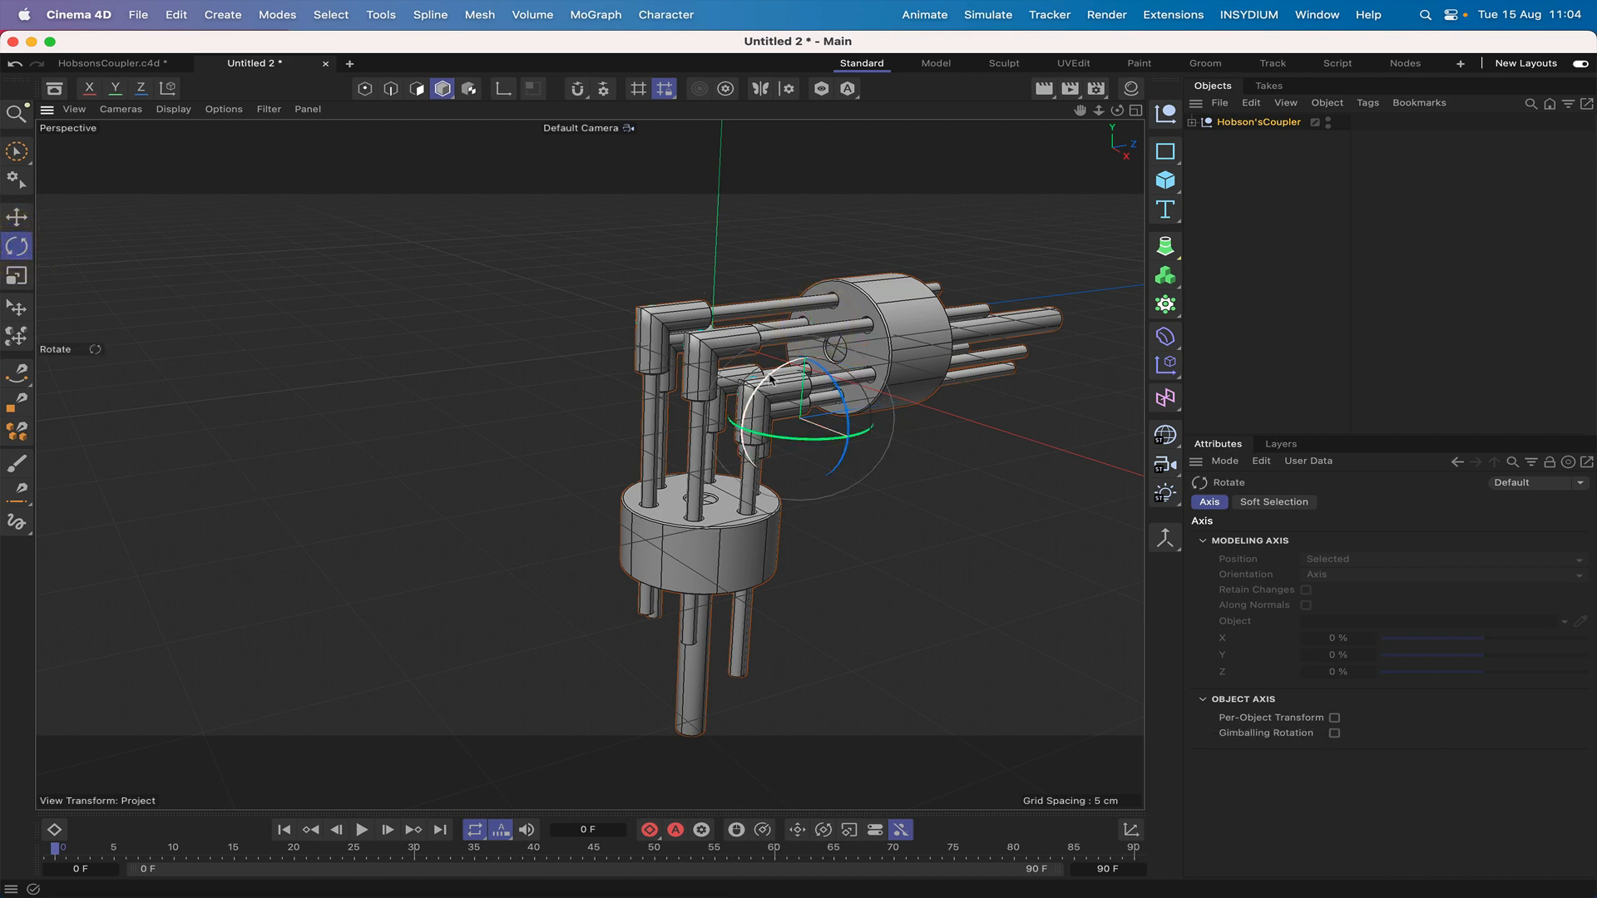
pyautogui.moveTo(773, 382); pyautogui.dragTo(812, 435)
pyautogui.press('super+z')
pyautogui.press('super+z')
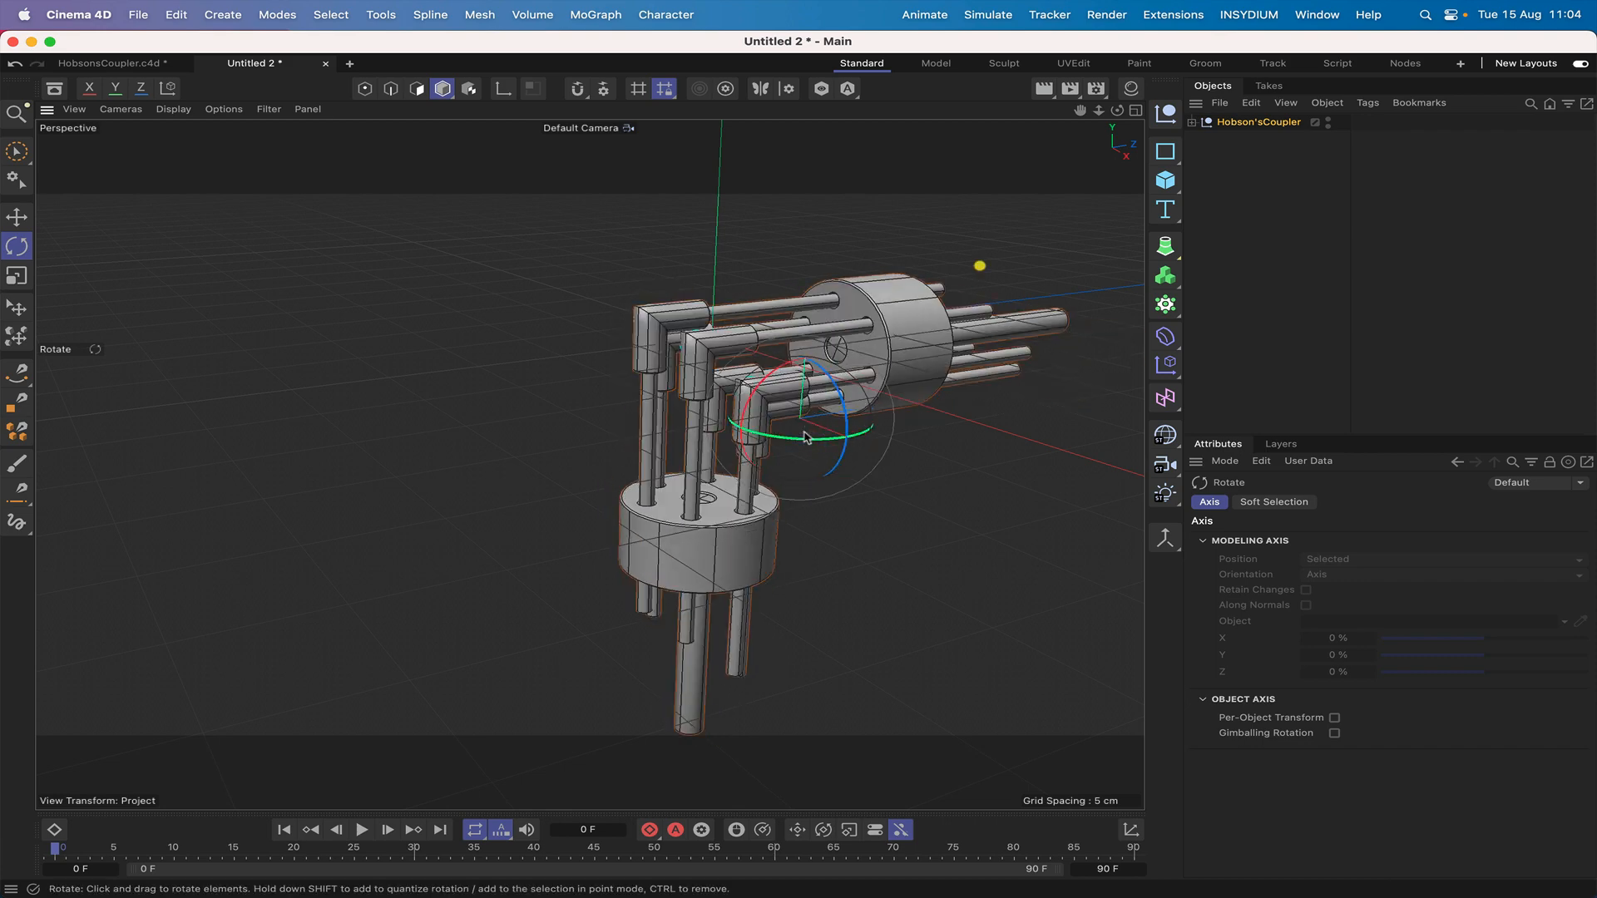
pyautogui.press('super+z')
# Set the DriveShaft's R.B rotation to 0° and keyframe it at frame 0.
pyautogui.moveTo(1080, 110); pyautogui.dragTo(906, 57)
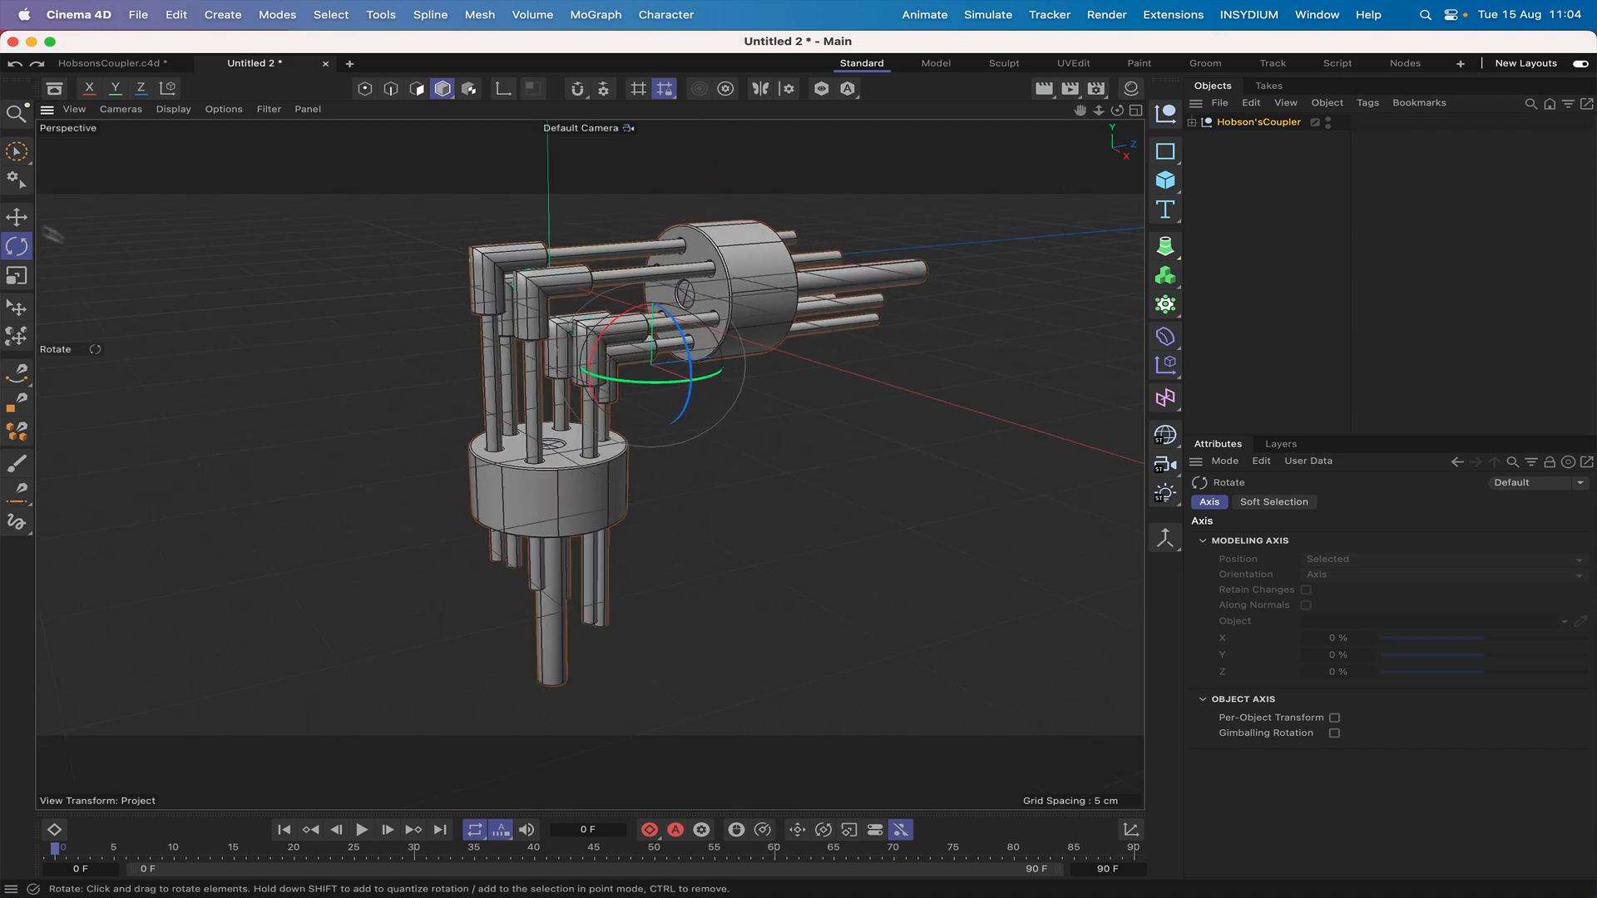
pyautogui.click(17, 217)
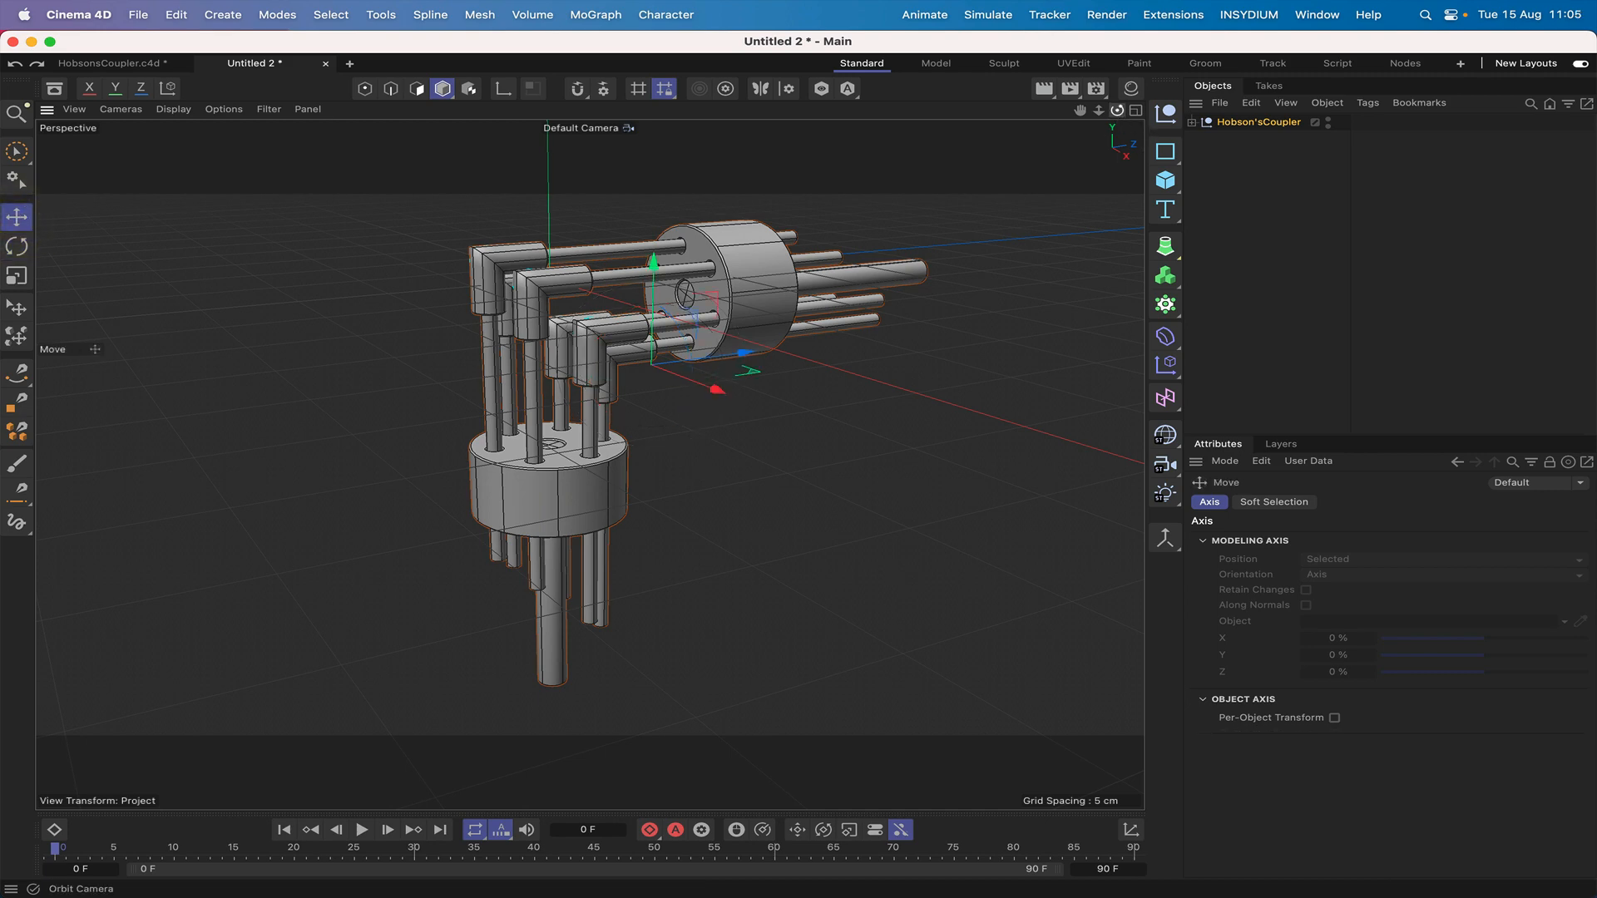
pyautogui.moveTo(1117, 110); pyautogui.dragTo(1155, 108)
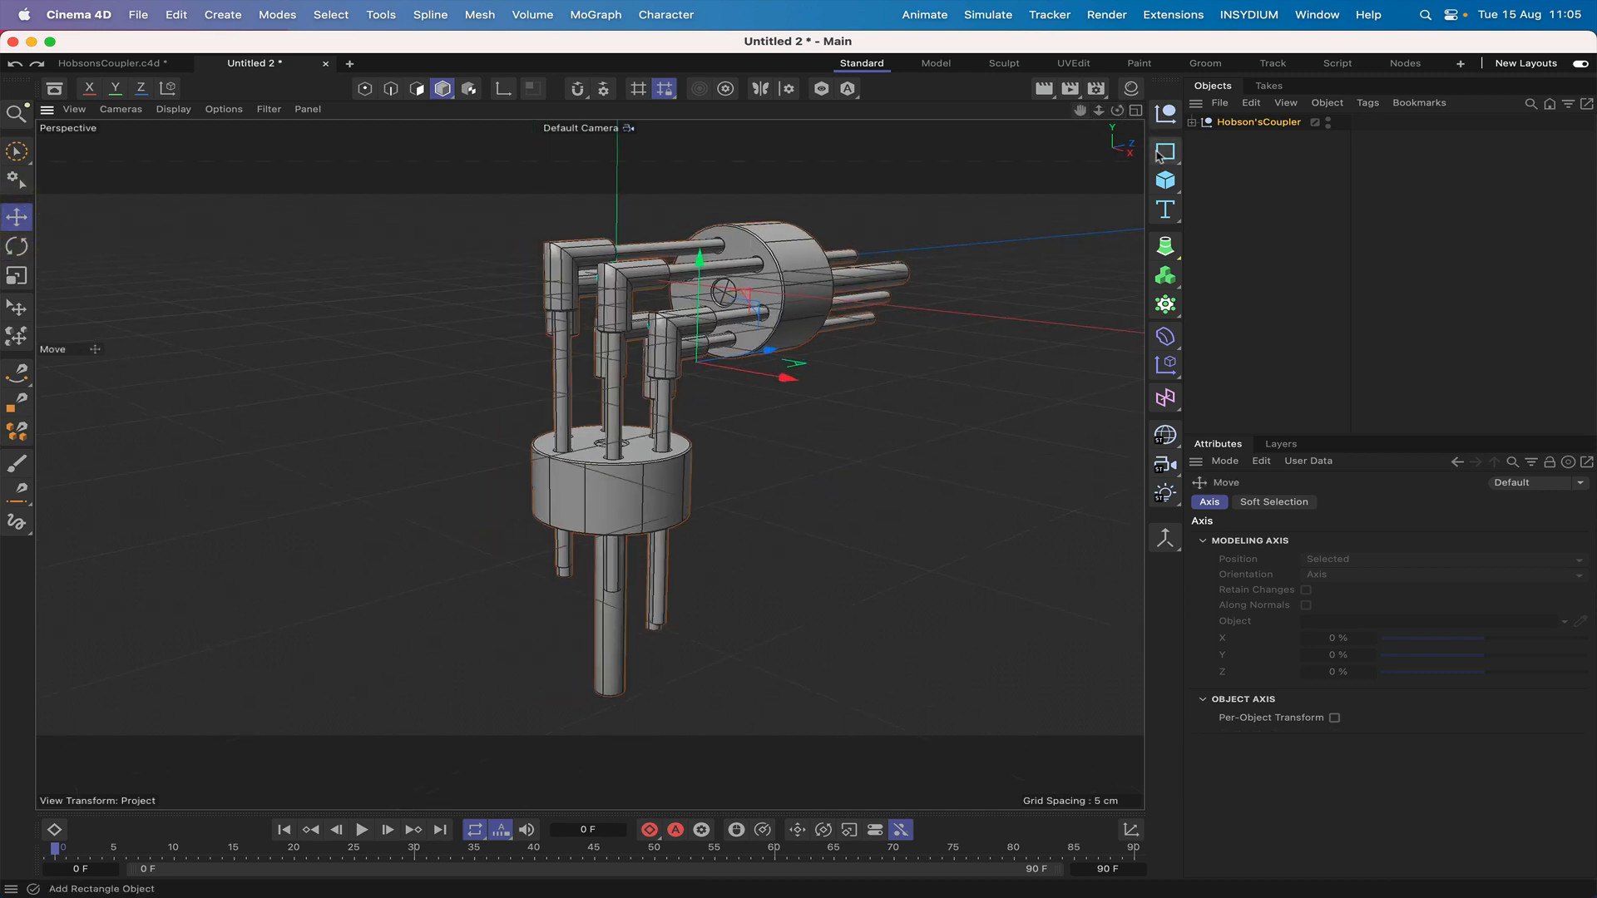
pyautogui.click(1191, 122)
pyautogui.click(1249, 171)
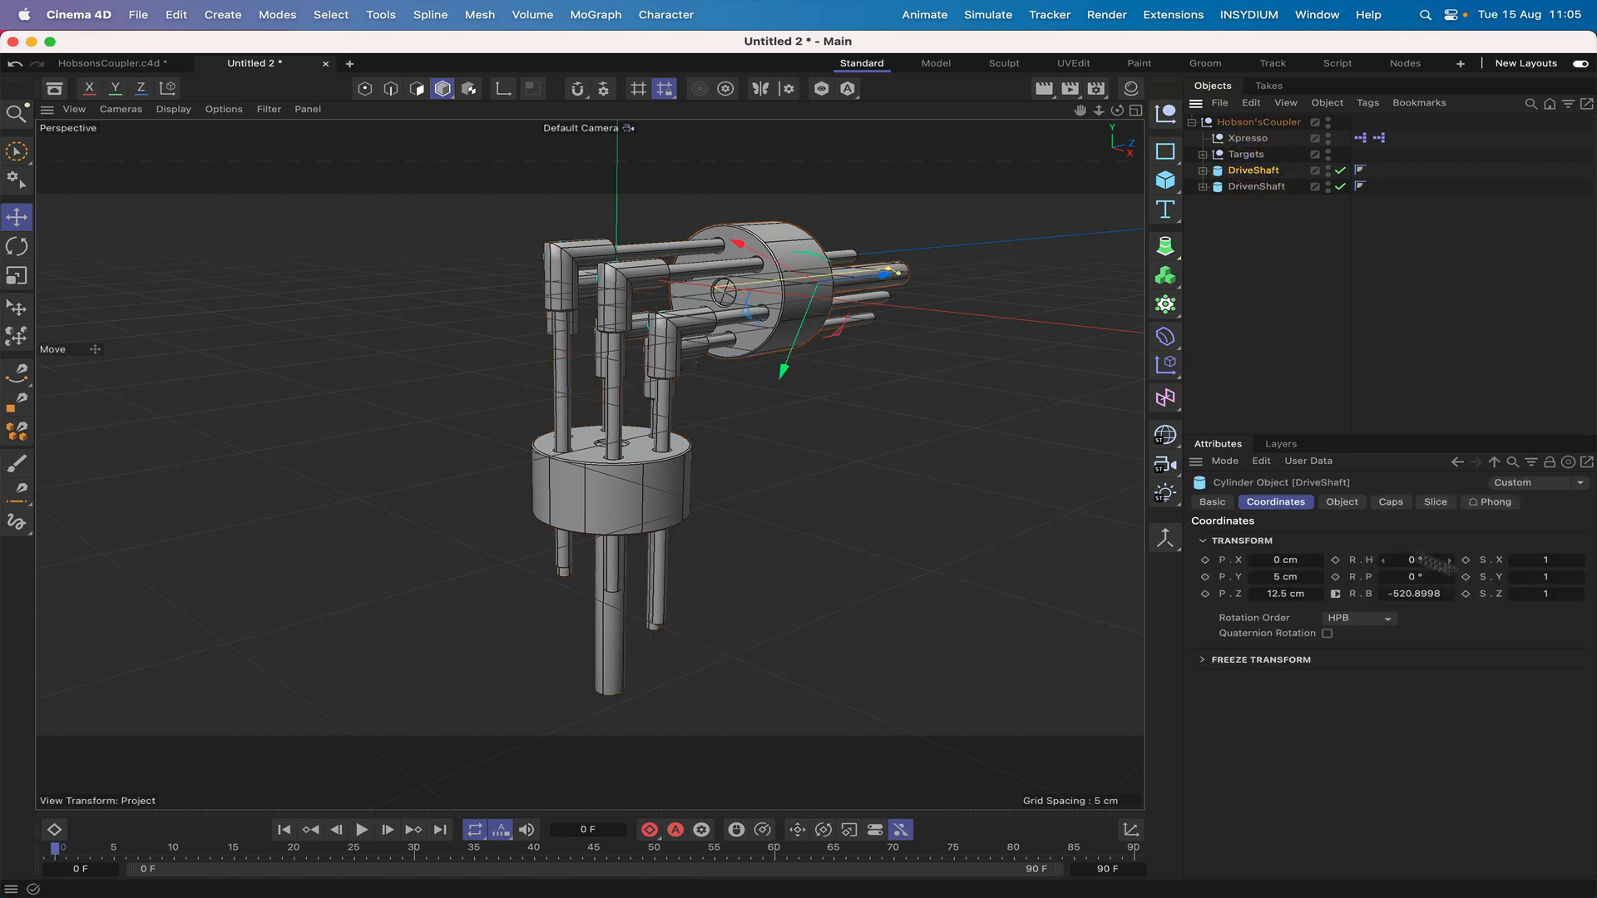
pyautogui.click(1451, 593)
pyautogui.doubleClick(1416, 591)
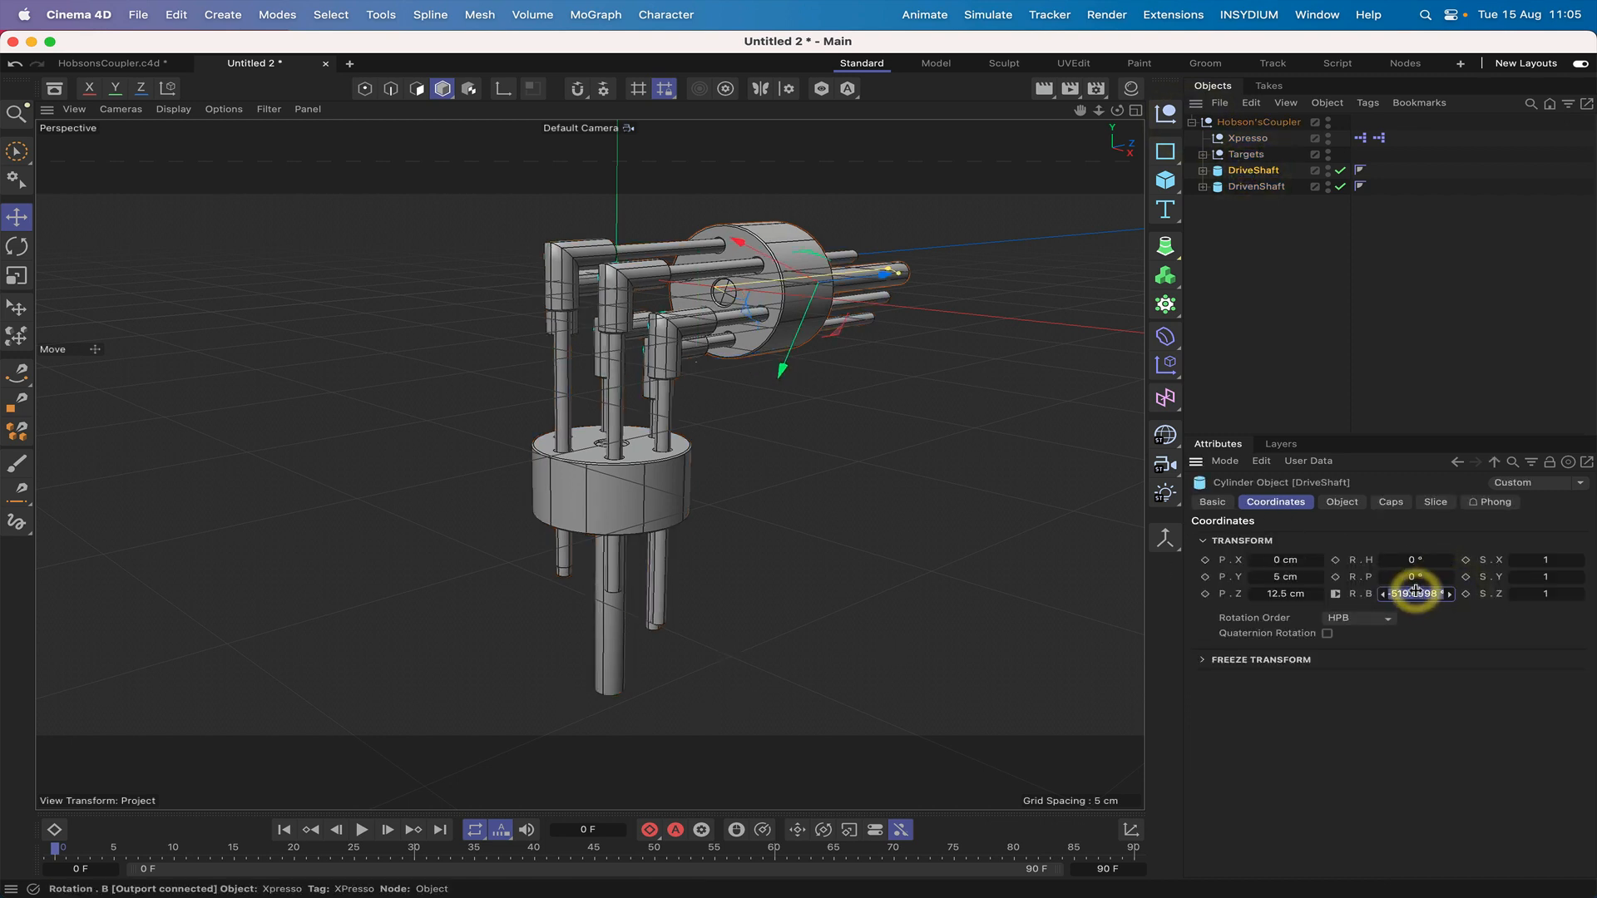
pyautogui.write('0')
pyautogui.press('Return')
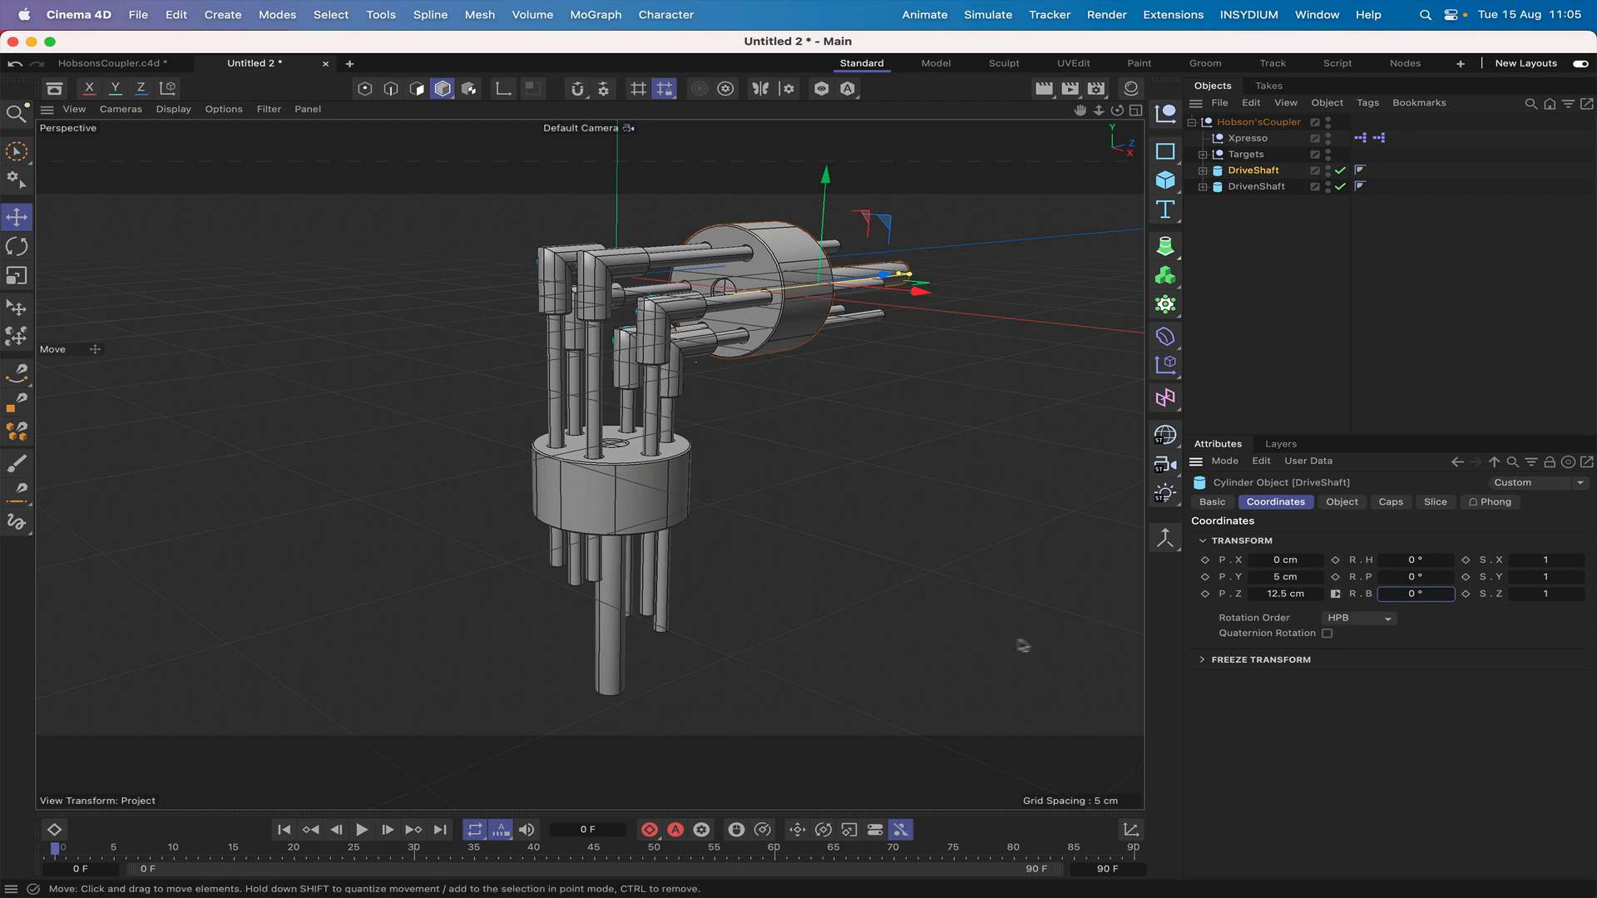
pyautogui.click(1334, 595)
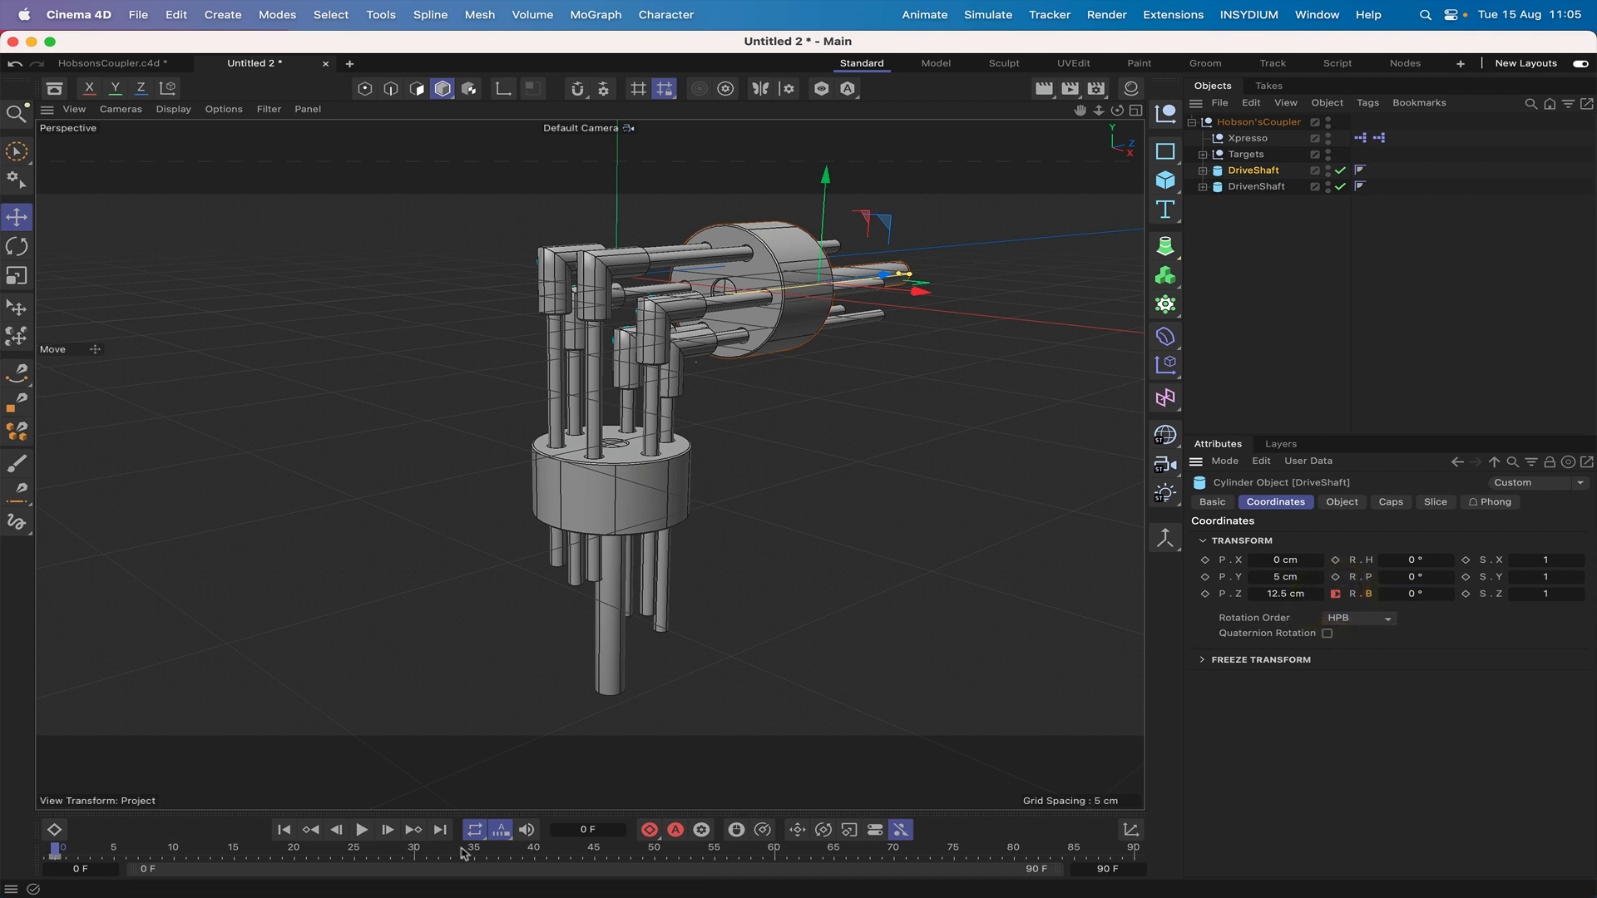
# Keyframe the DriveShaft's R.B rotation at 357° on the last frame, 90.
pyautogui.click(431, 832)
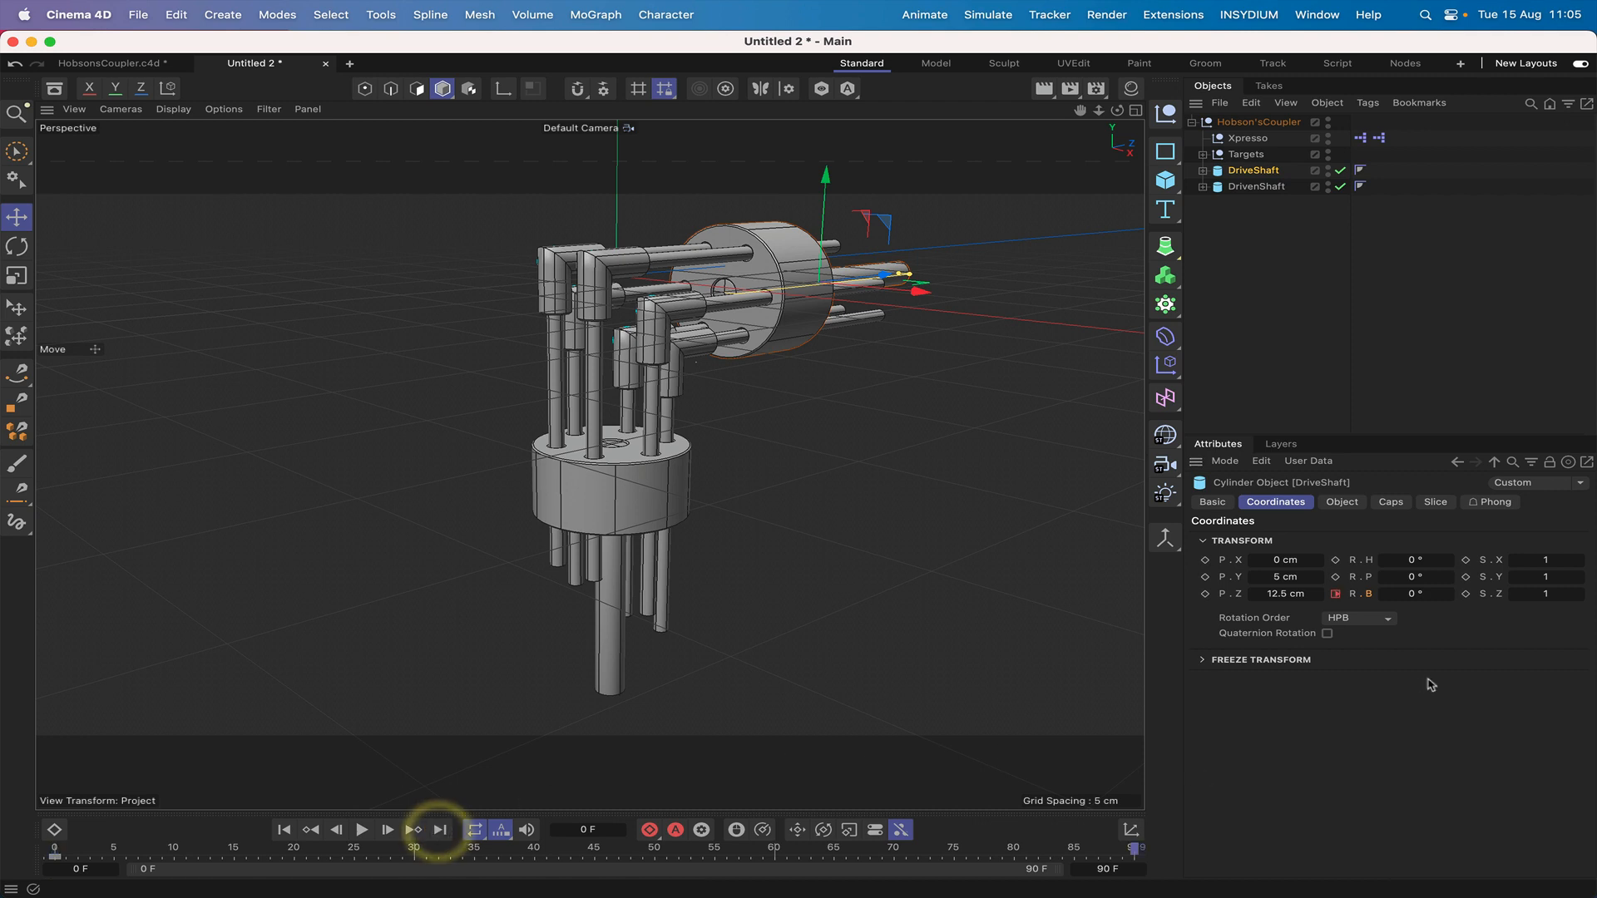
pyautogui.click(1413, 594)
pyautogui.write('357')
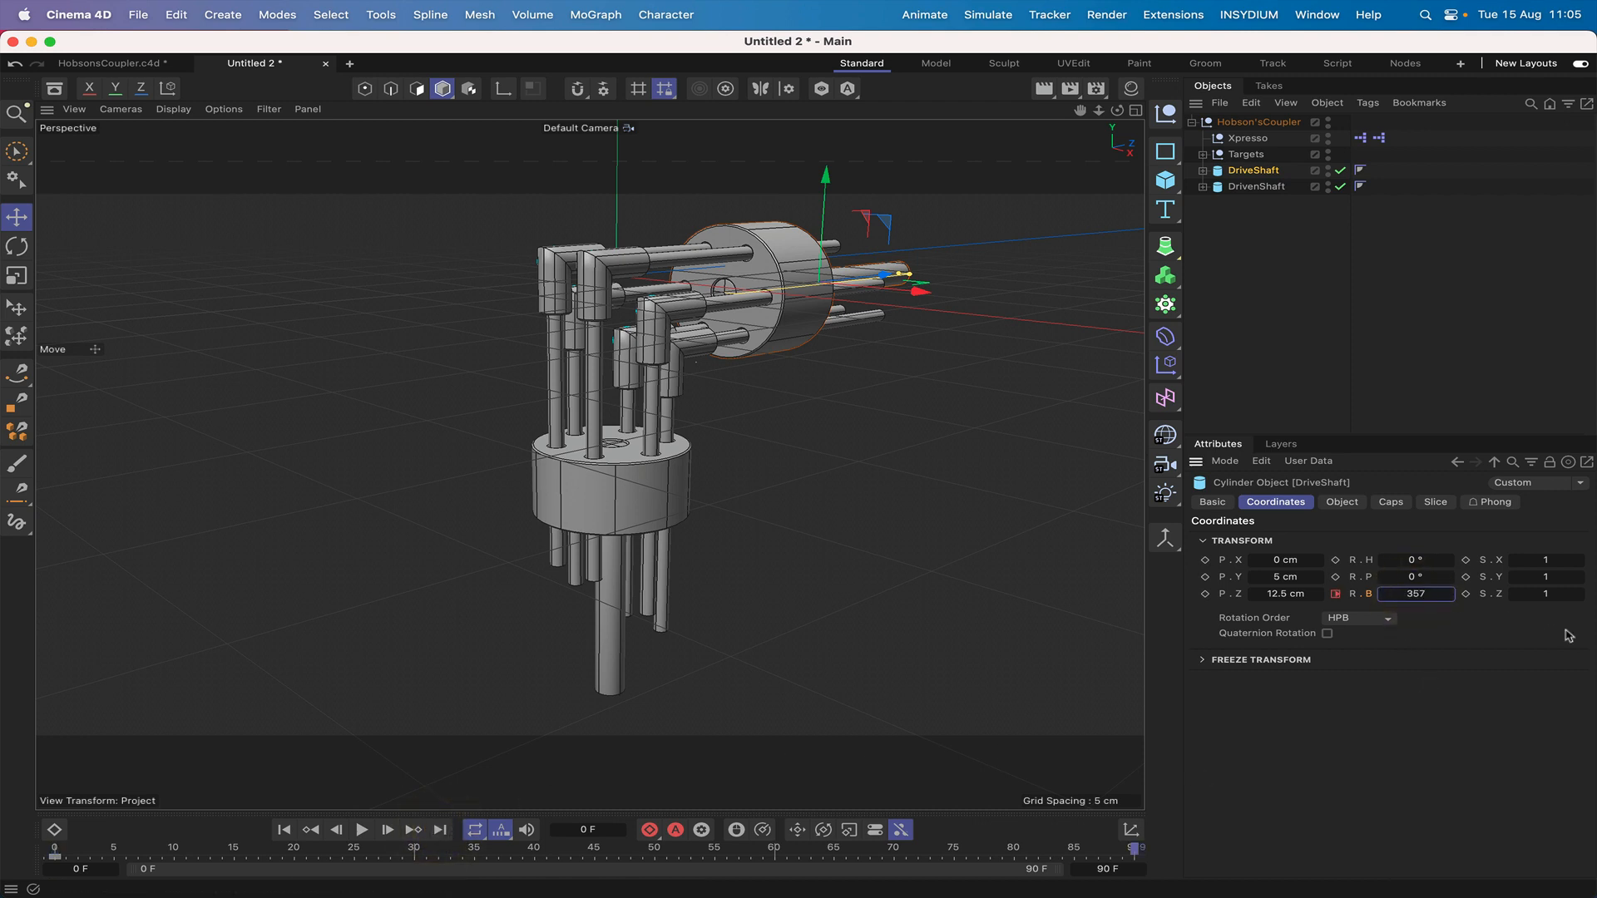
pyautogui.press('Return')
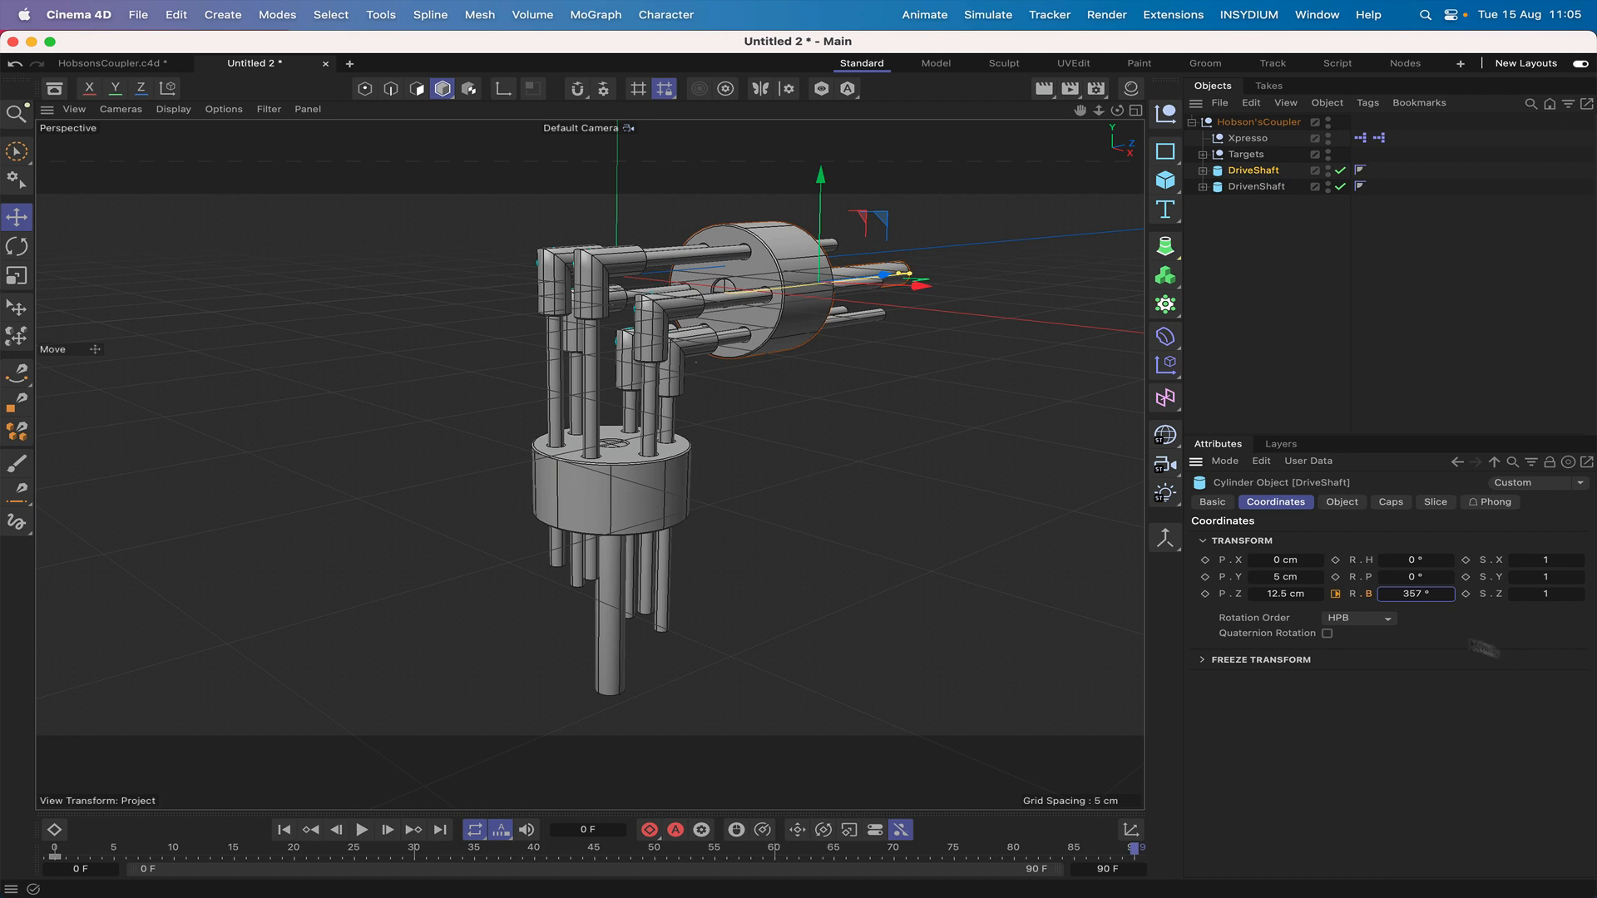
pyautogui.click(1336, 594)
# Play the animation from the start to check how the coupler rotates, then stop it.
pyautogui.click(282, 830)
pyautogui.click(360, 830)
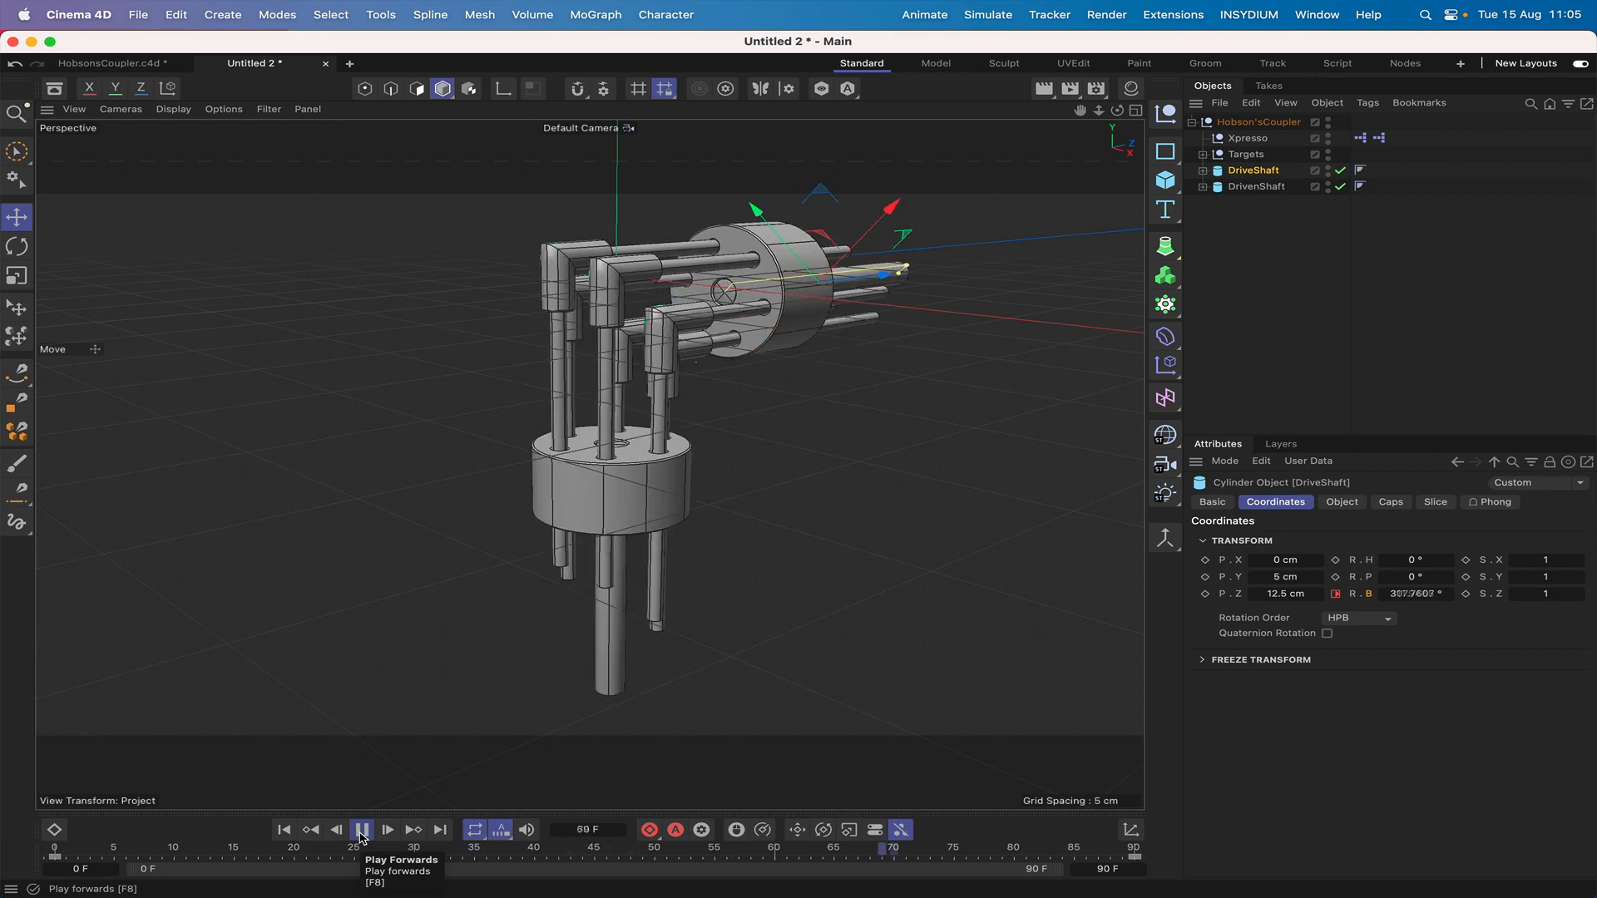
pyautogui.click(361, 836)
# Make the DriveShaft's rotation curve linear from its frame 0 key in the F-Curve timeline, then close the timeline.
pyautogui.click(1320, 15)
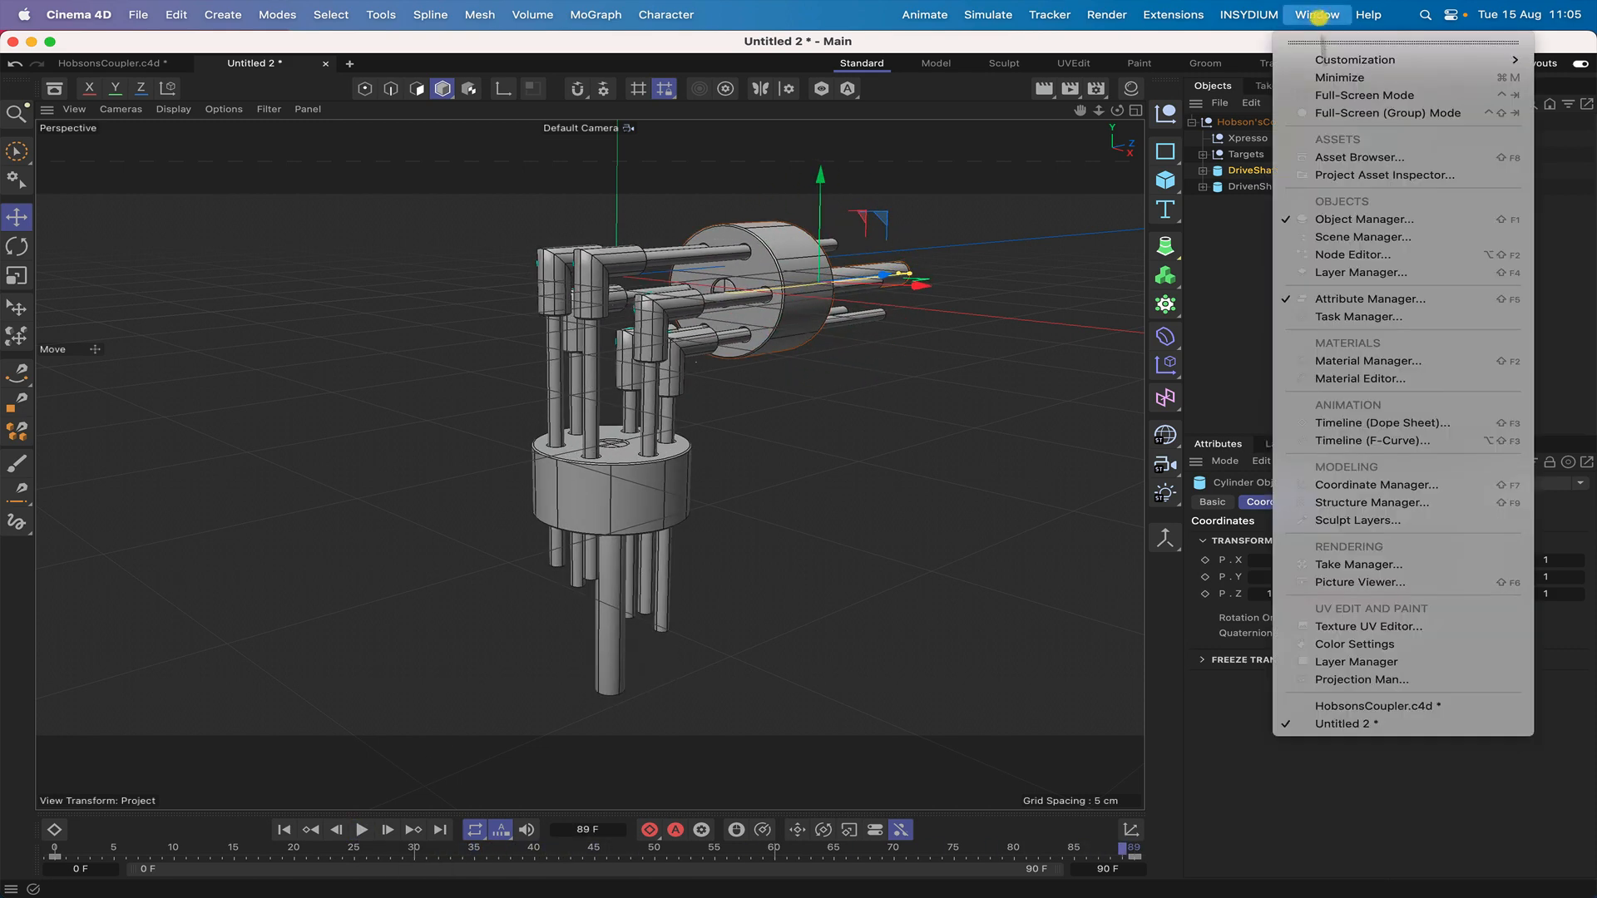
pyautogui.click(1368, 441)
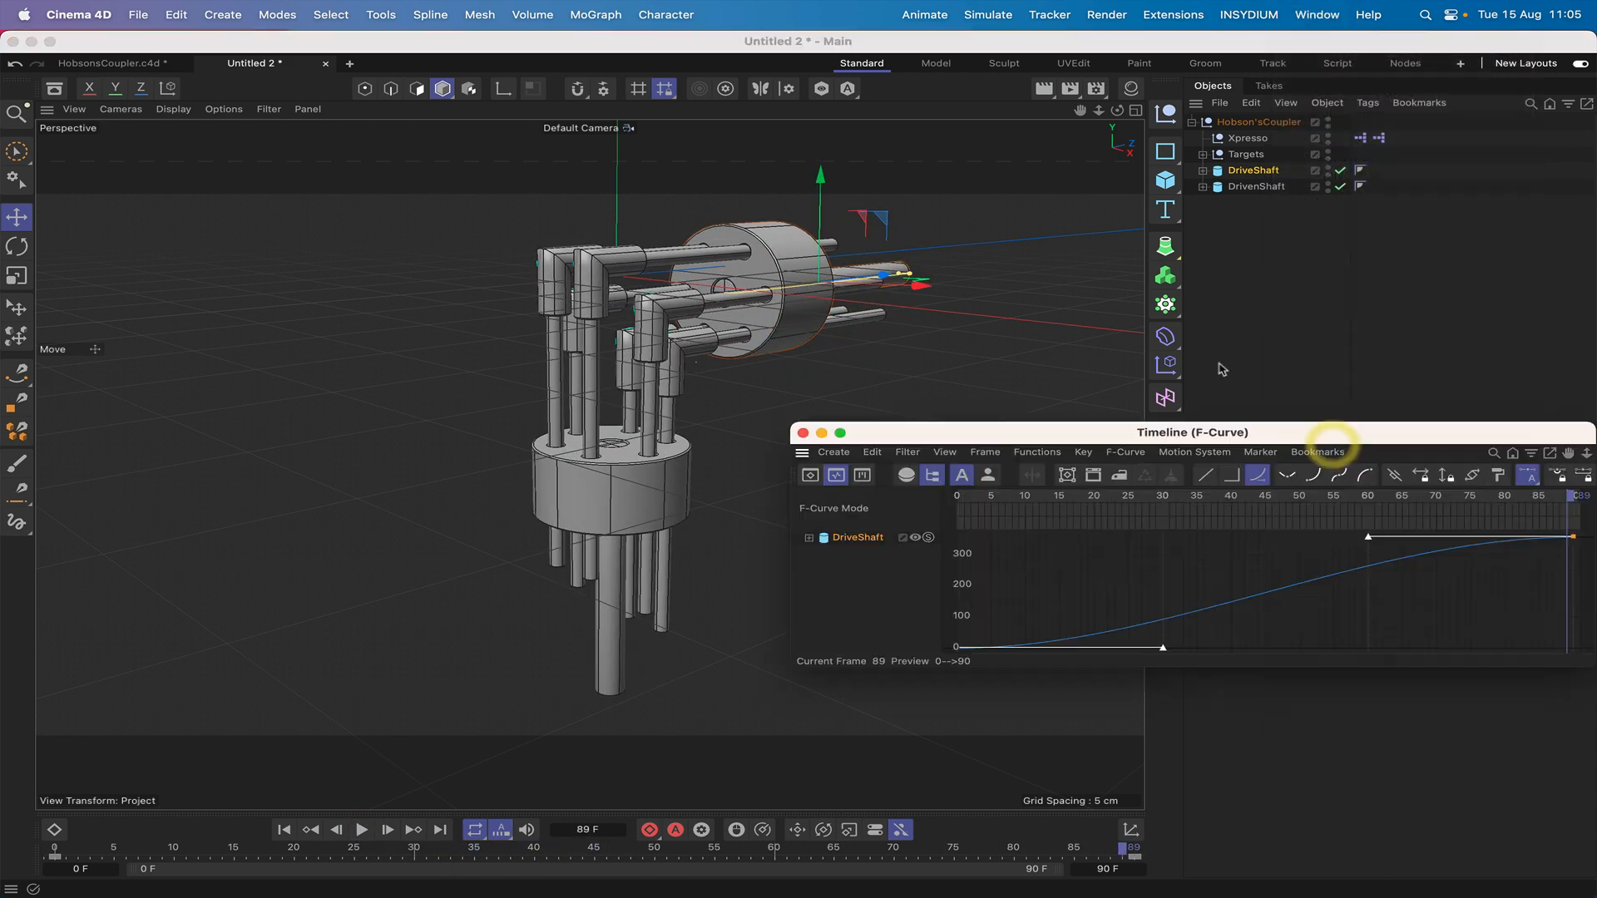
pyautogui.click(965, 648)
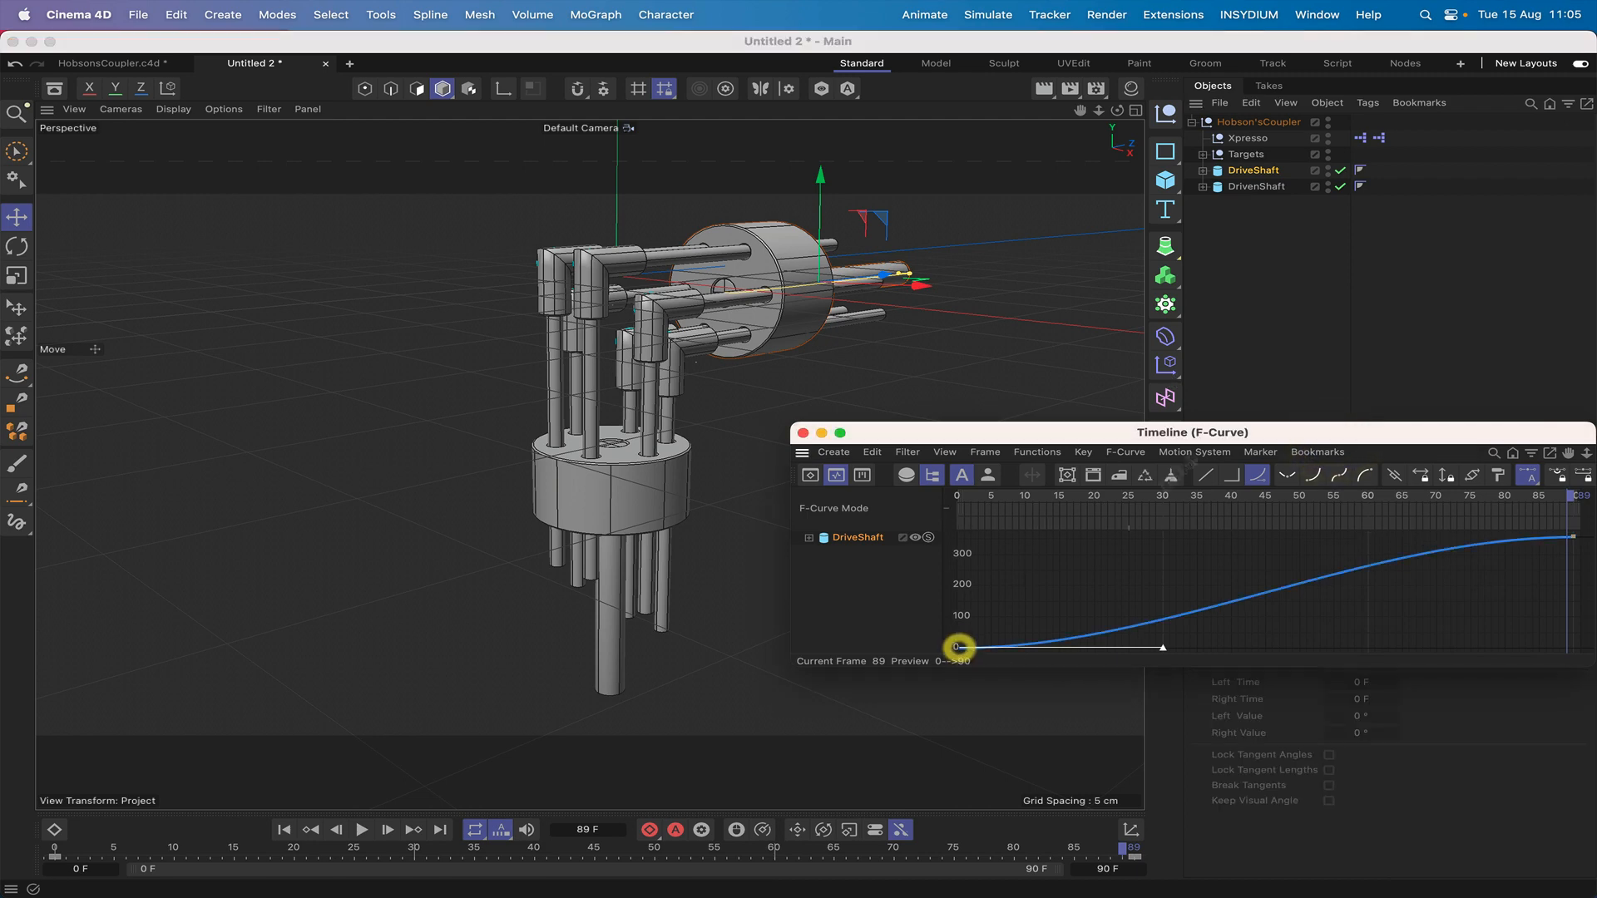
pyautogui.click(1202, 477)
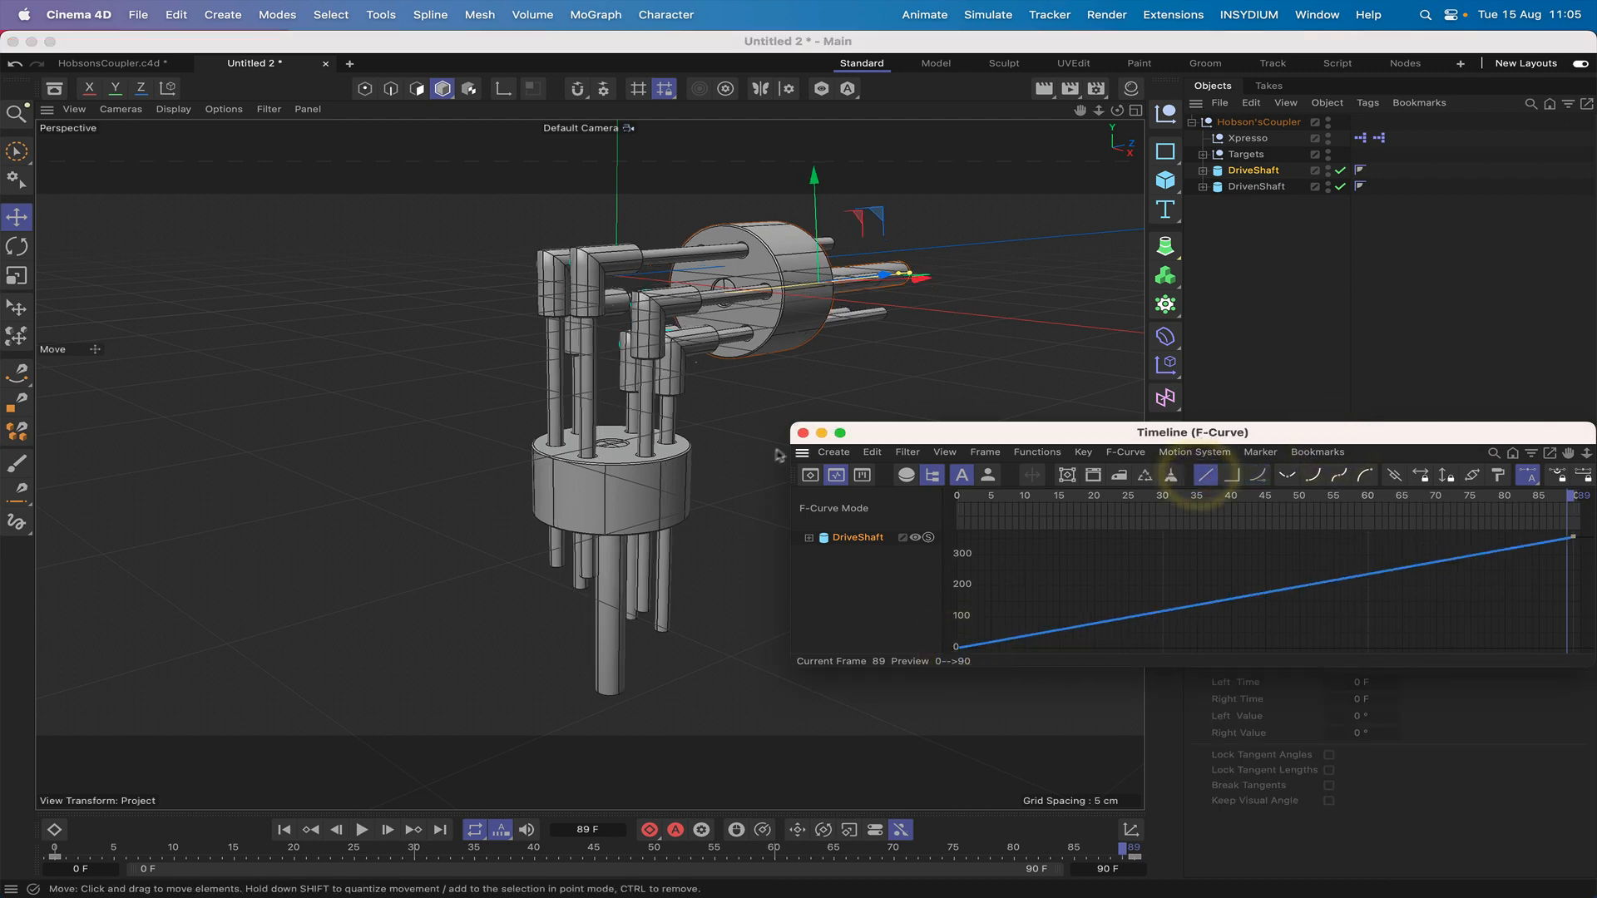
pyautogui.click(803, 432)
# Play the animation from frame 0 with nothing selected to check the coupler's constant-speed loop.
pyautogui.click(283, 829)
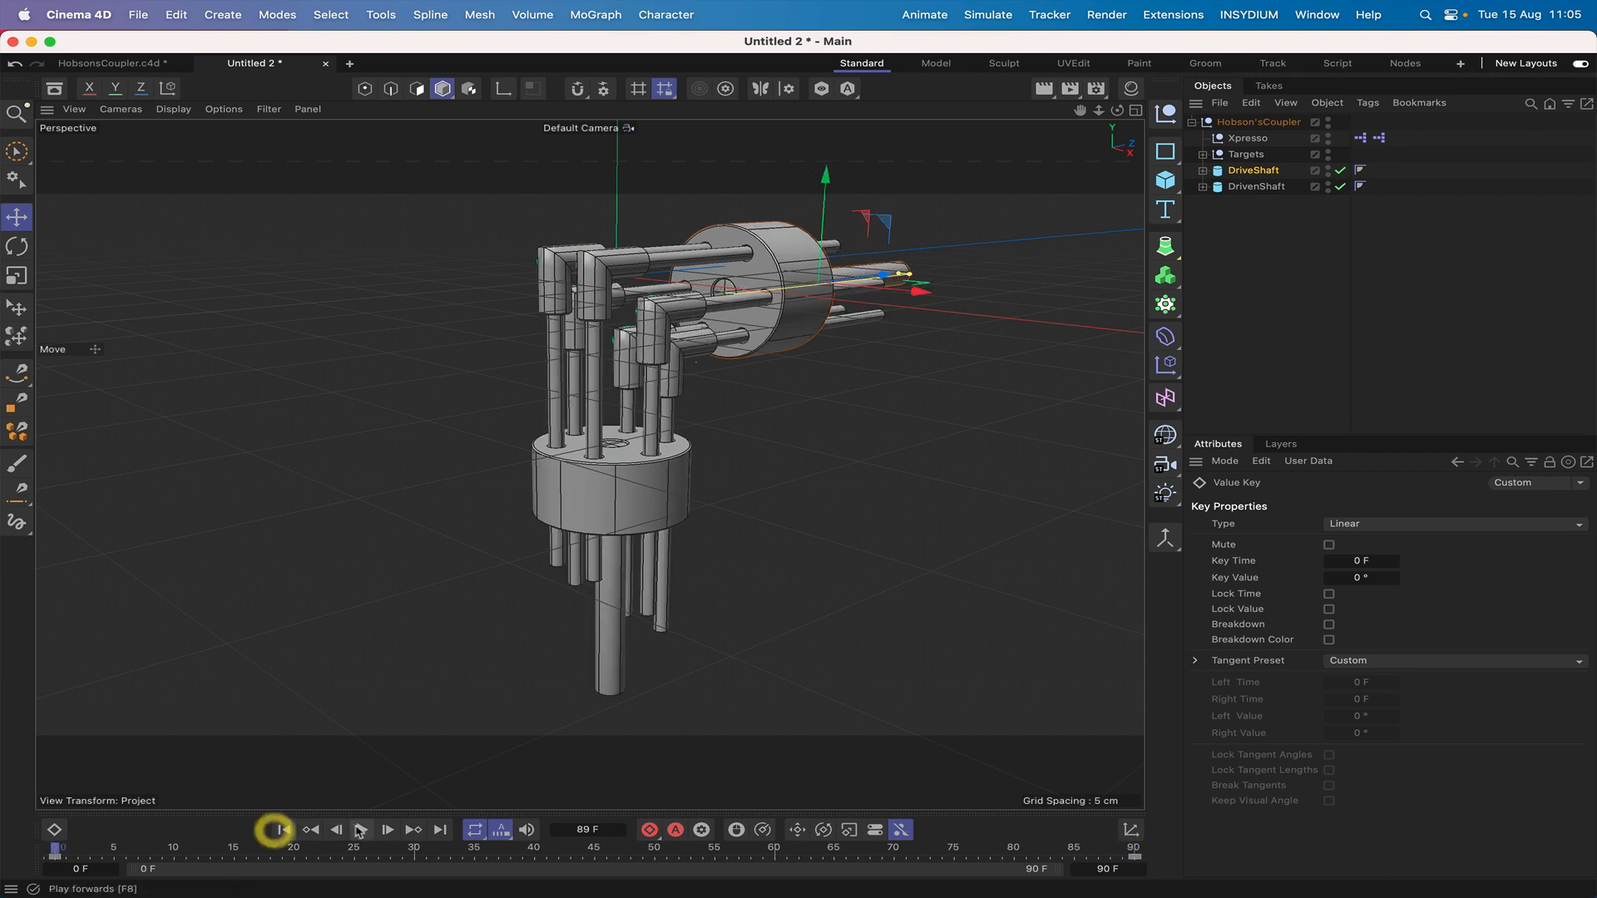
pyautogui.click(363, 830)
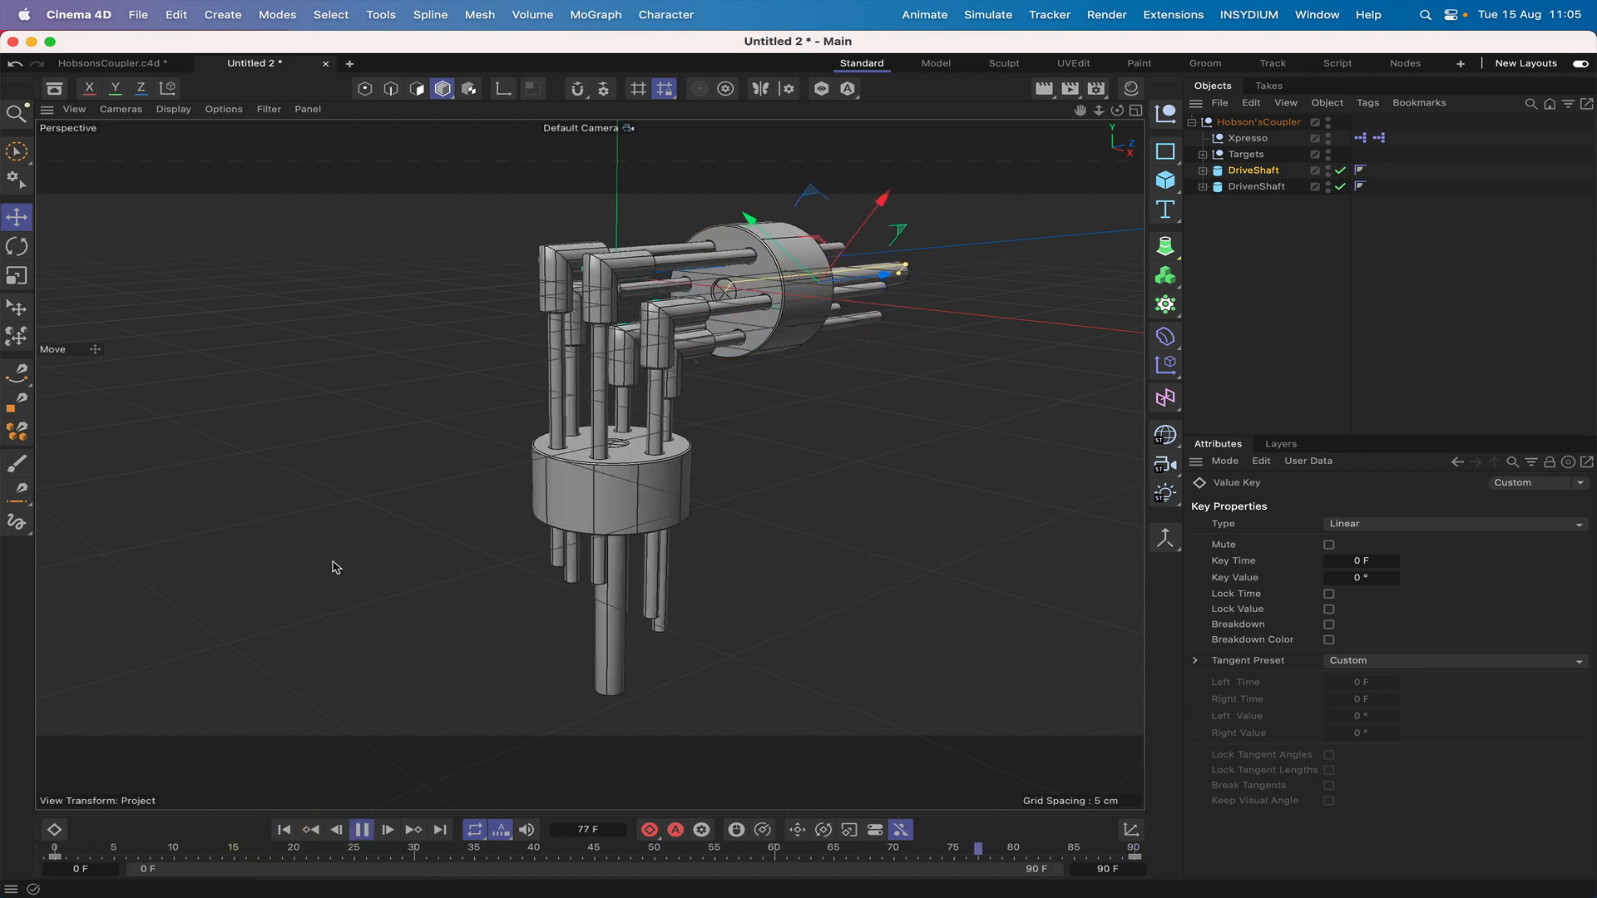
pyautogui.click(1266, 223)
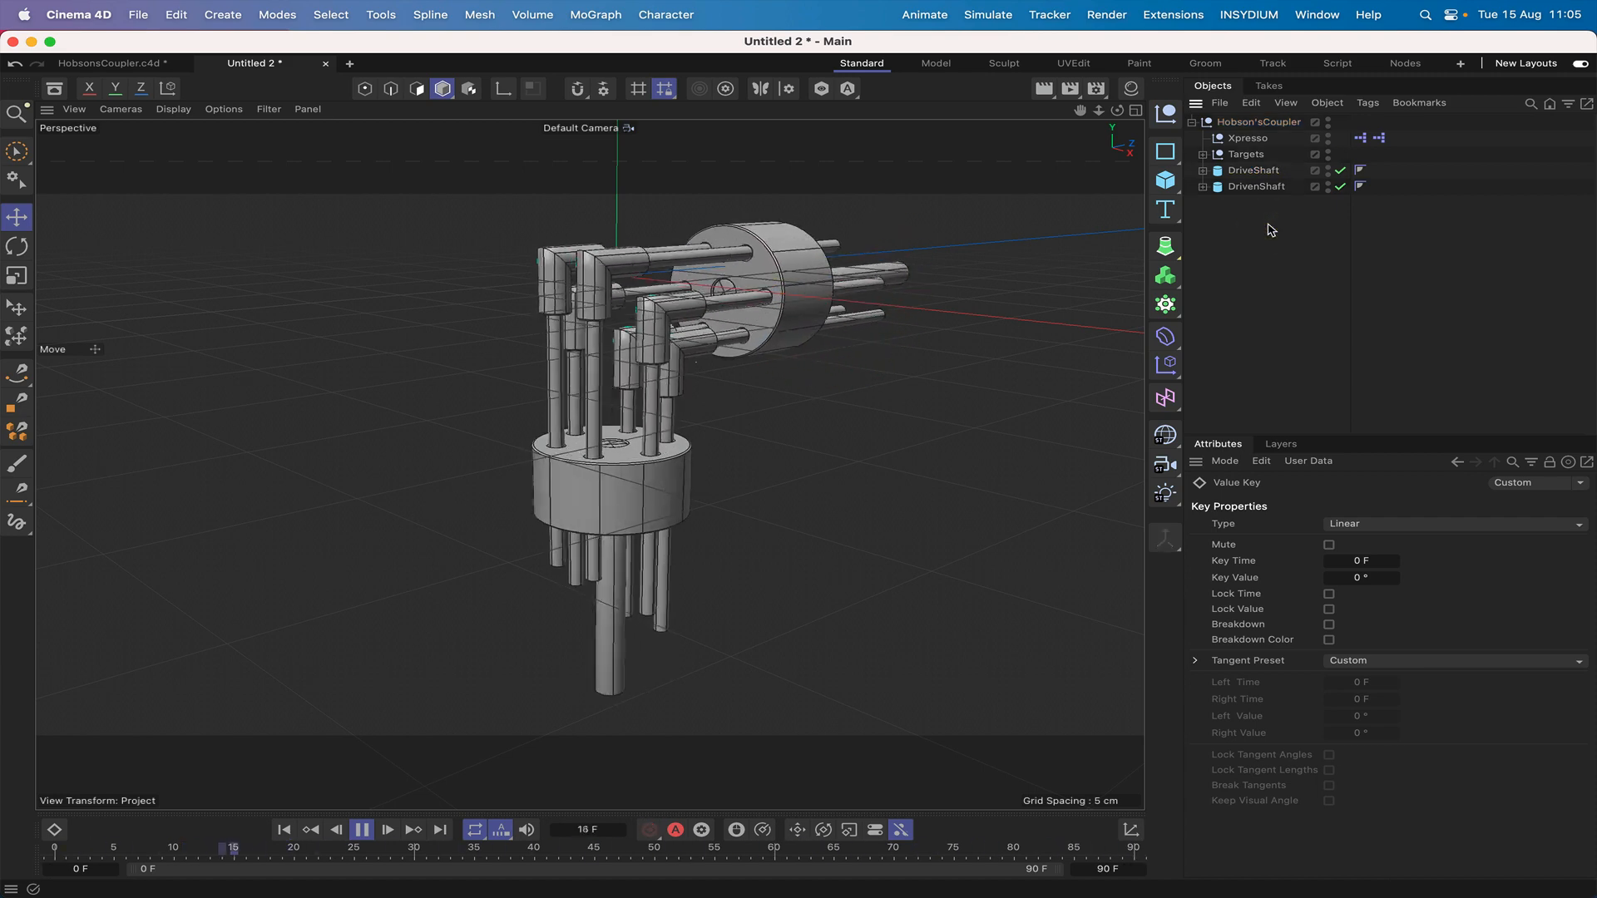